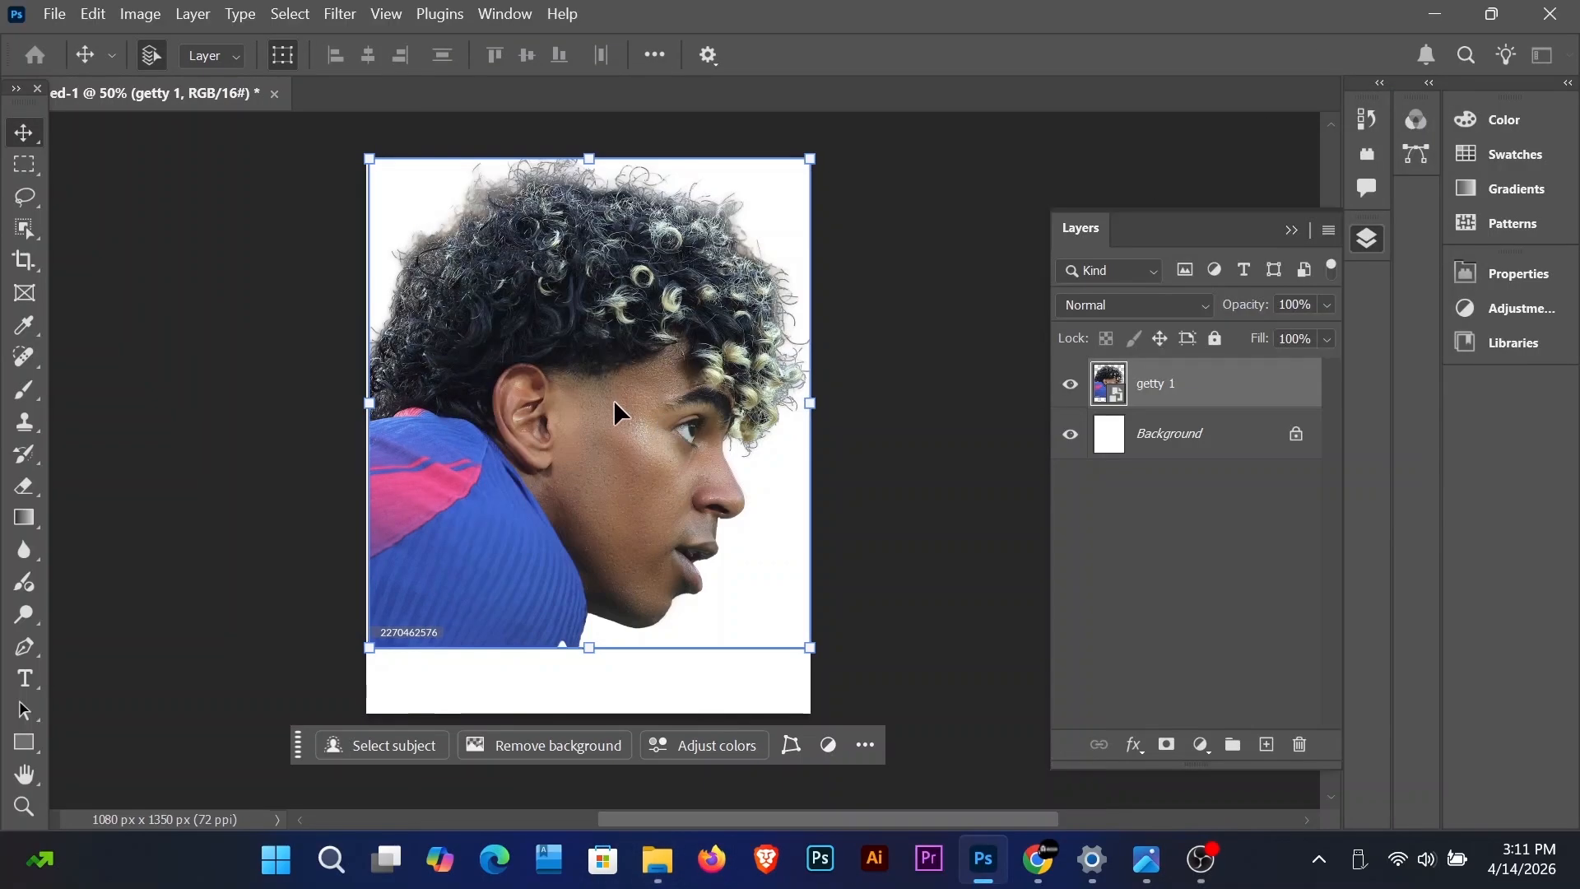
# Step: Scale the getty 1 portrait to about 76.6% and fit it against the canvas's upper-right corner
pyautogui.moveTo(368, 402); pyautogui.dragTo(540, 417)
pyautogui.moveTo(675, 372); pyautogui.dragTo(602, 332)
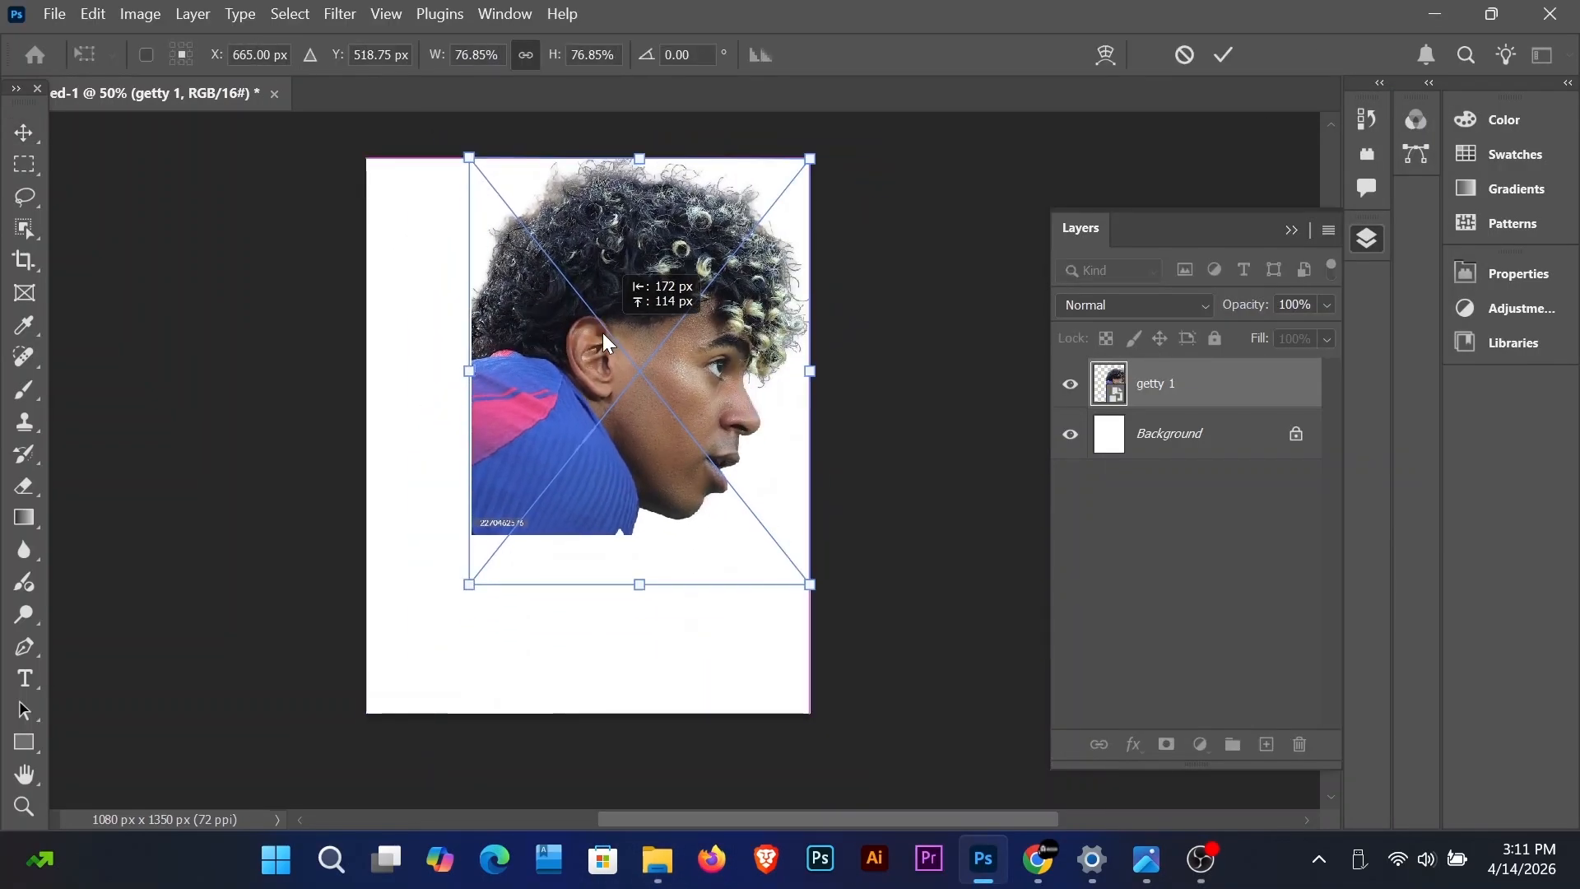
pyautogui.moveTo(814, 160); pyautogui.dragTo(707, 299)
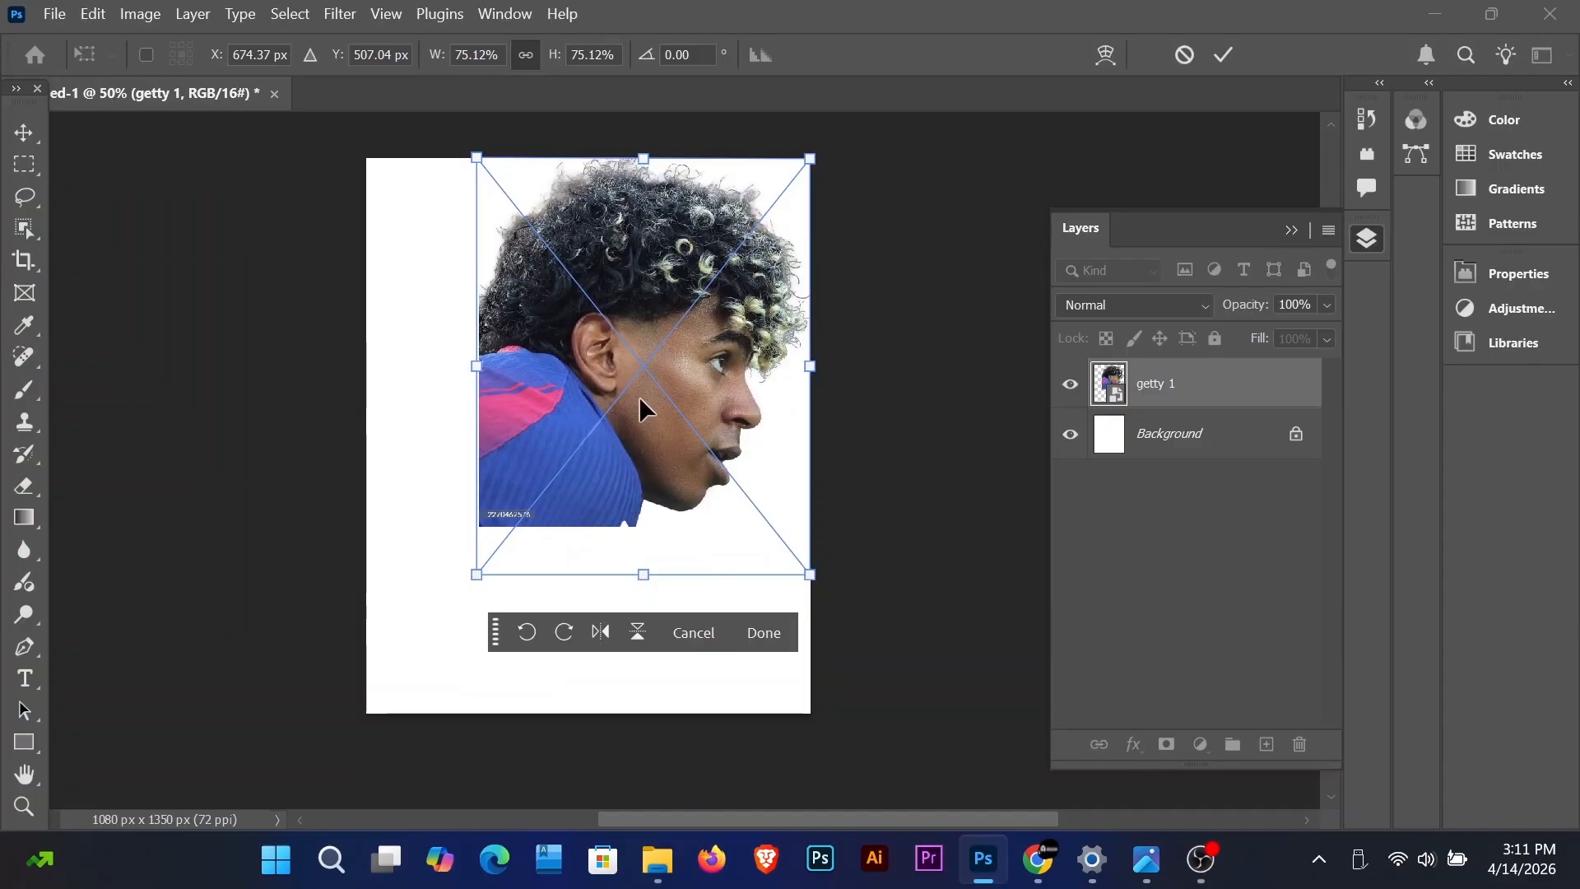
pyautogui.moveTo(640, 398); pyautogui.dragTo(642, 390)
pyautogui.moveTo(644, 574); pyautogui.dragTo(644, 583)
pyautogui.moveTo(662, 432); pyautogui.dragTo(660, 432)
pyautogui.click(1223, 55)
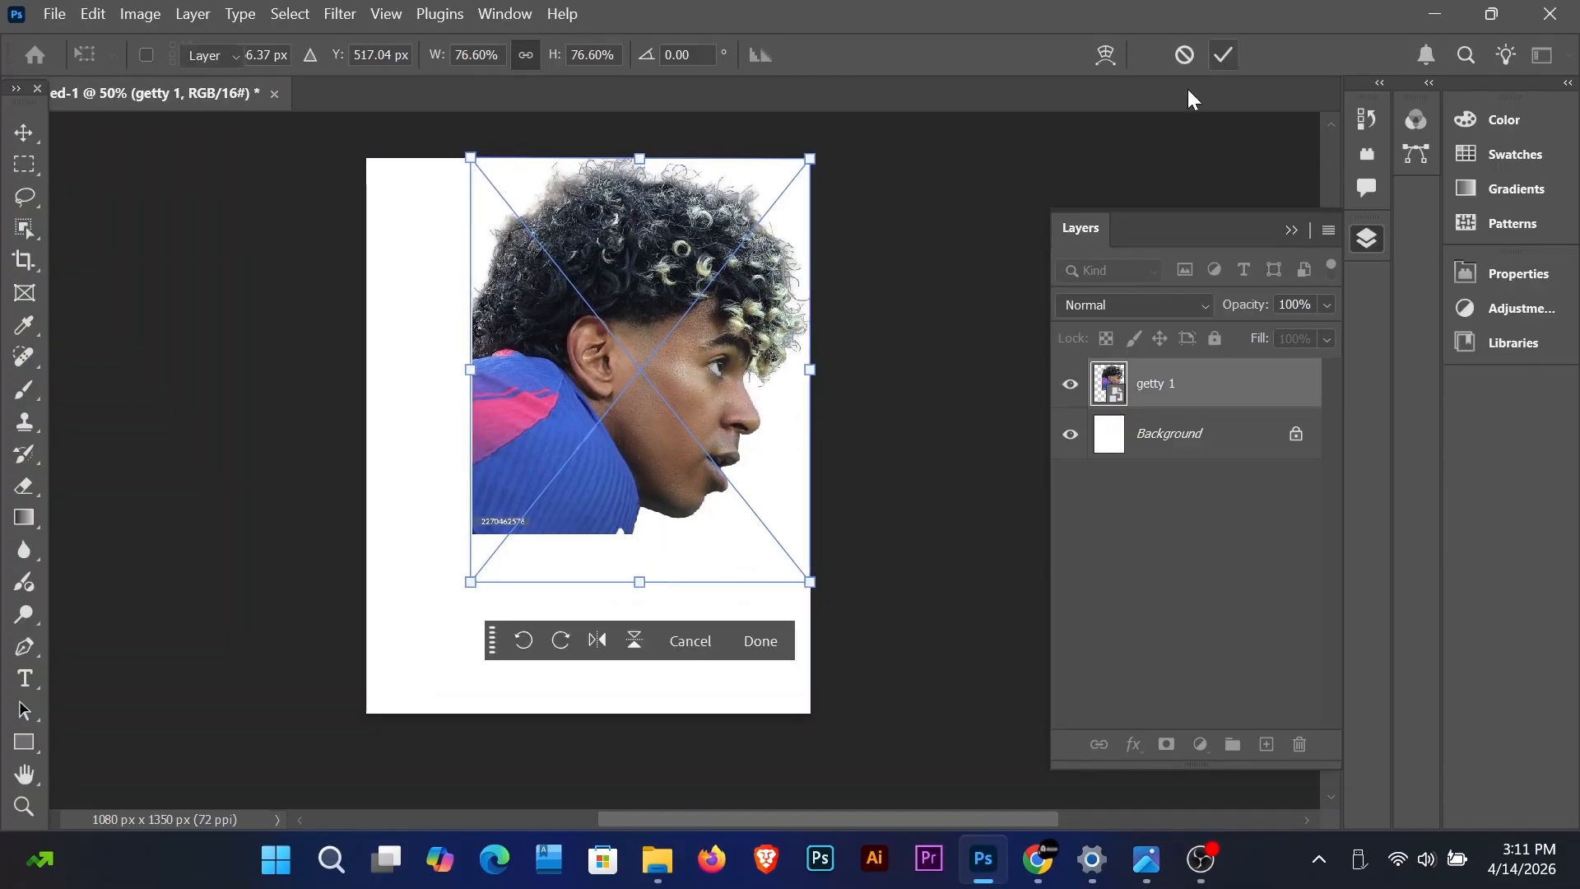
pyautogui.click(658, 860)
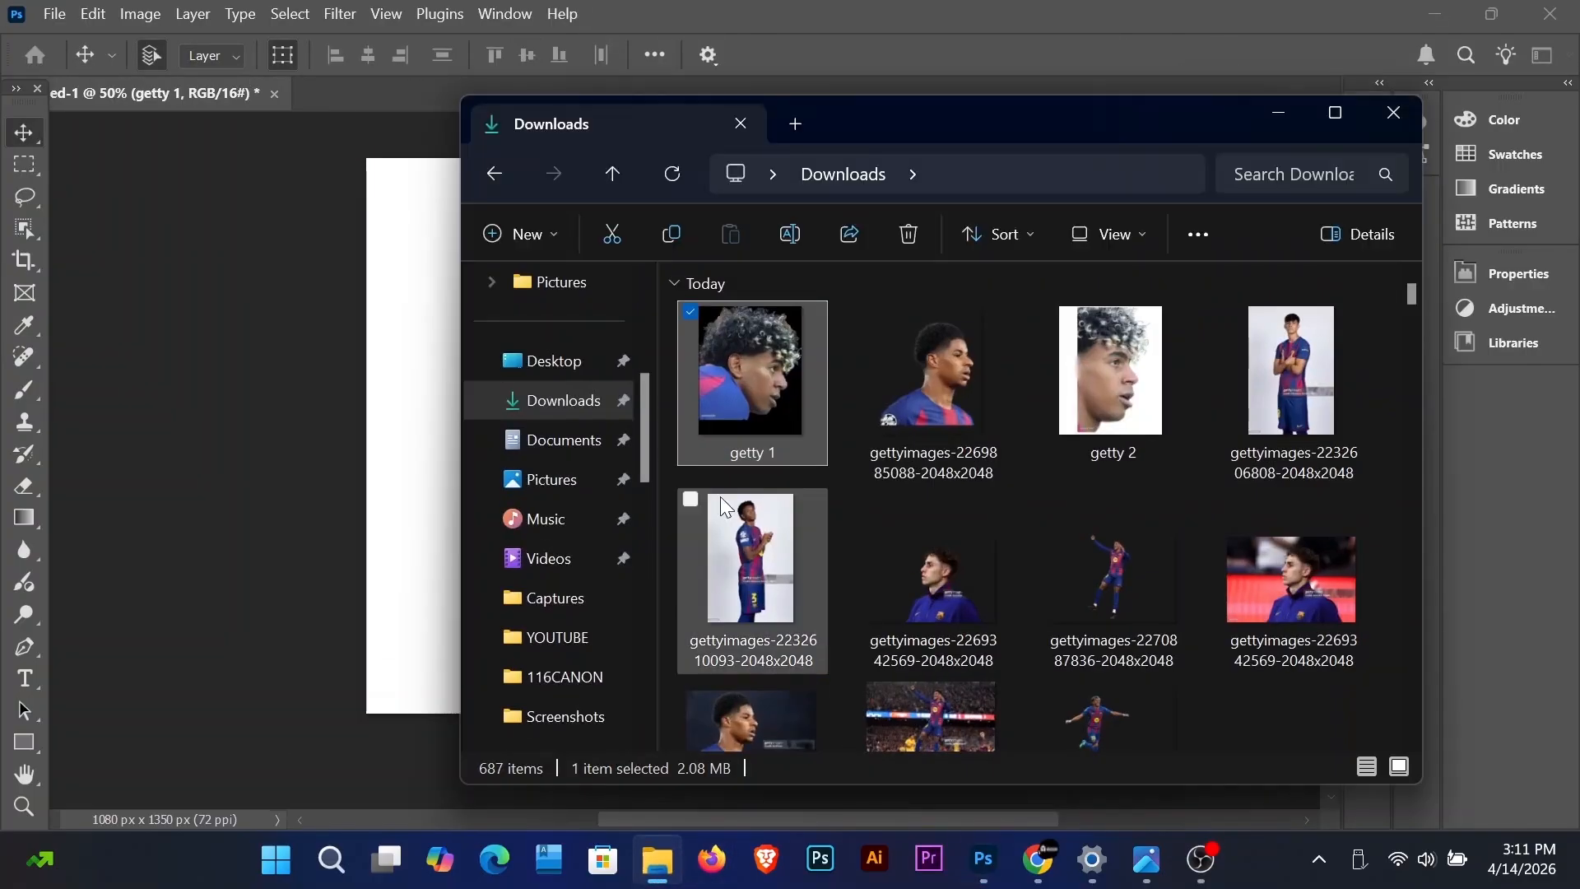
pyautogui.moveTo(930, 378); pyautogui.dragTo(610, 362)
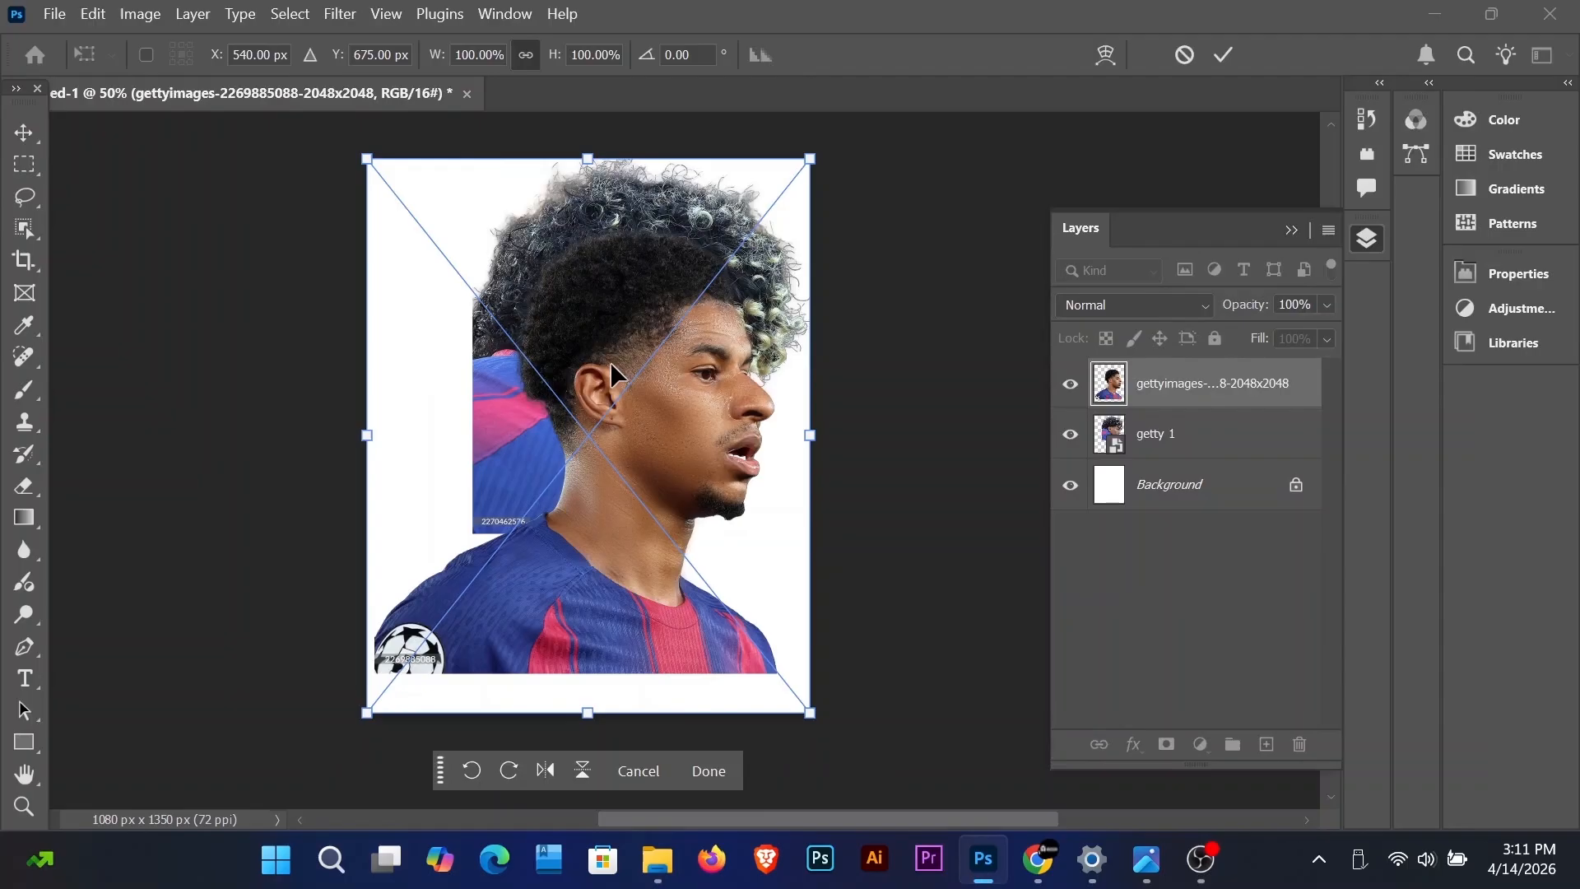
pyautogui.rightClick(654, 359)
pyautogui.click(707, 845)
pyautogui.click(1223, 56)
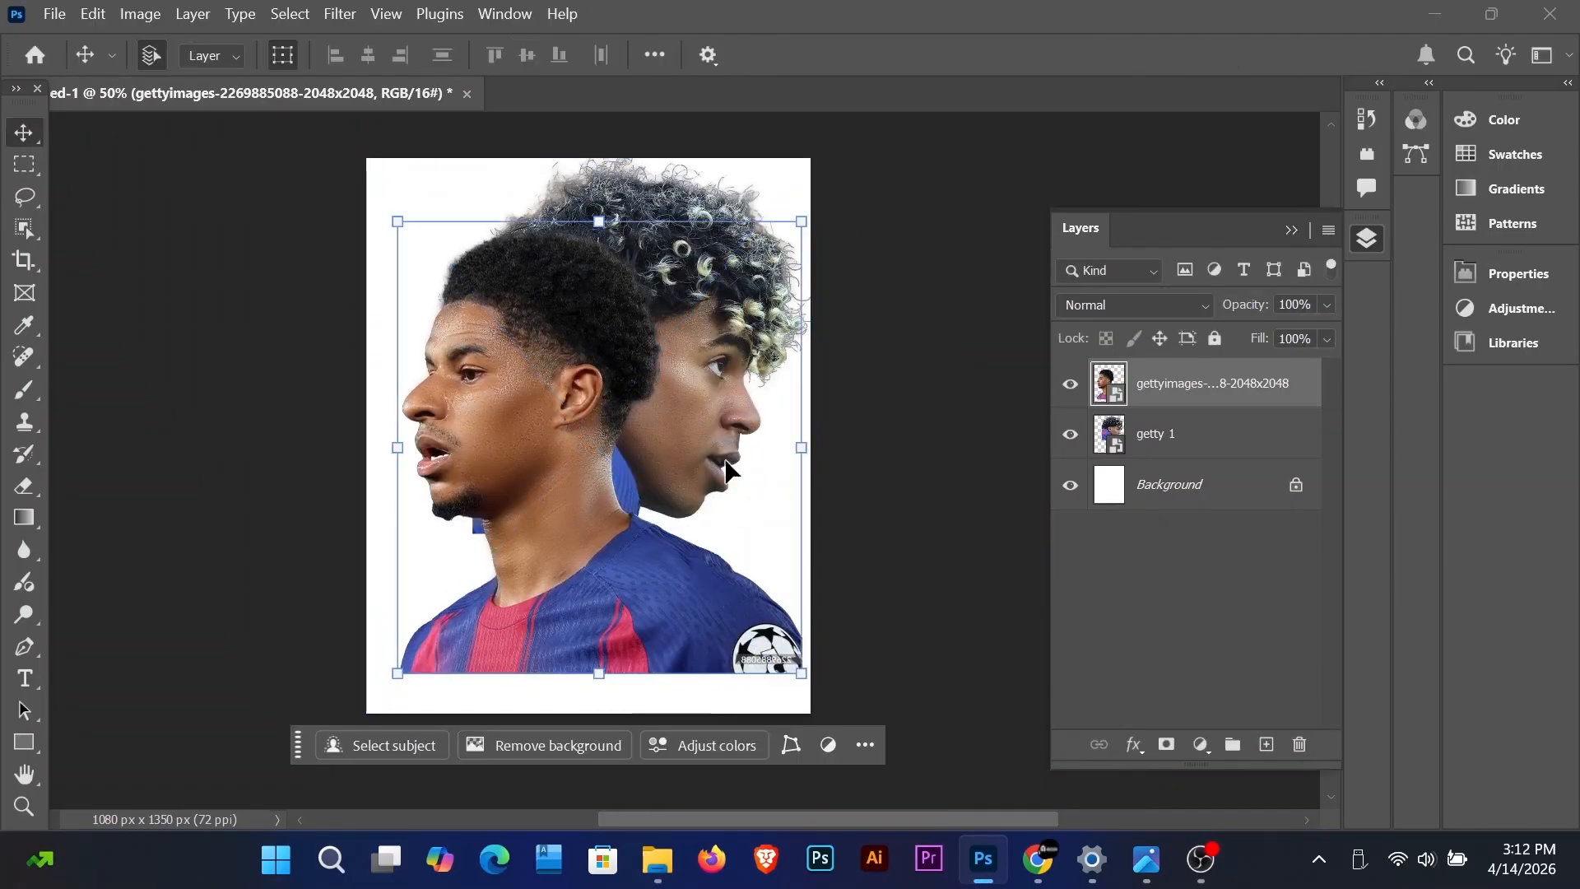
# Step: Scale the flipped portrait to about 85.5% and position it on the canvas's left half, overlapping the getty 1 portrait
pyautogui.moveTo(600, 669); pyautogui.dragTo(601, 624)
pyautogui.moveTo(587, 116); pyautogui.dragTo(581, 178)
pyautogui.moveTo(576, 295); pyautogui.dragTo(550, 247)
pyautogui.moveTo(560, 623); pyautogui.dragTo(558, 613)
pyautogui.moveTo(571, 489); pyautogui.dragTo(569, 492)
pyautogui.moveTo(559, 615); pyautogui.dragTo(559, 607)
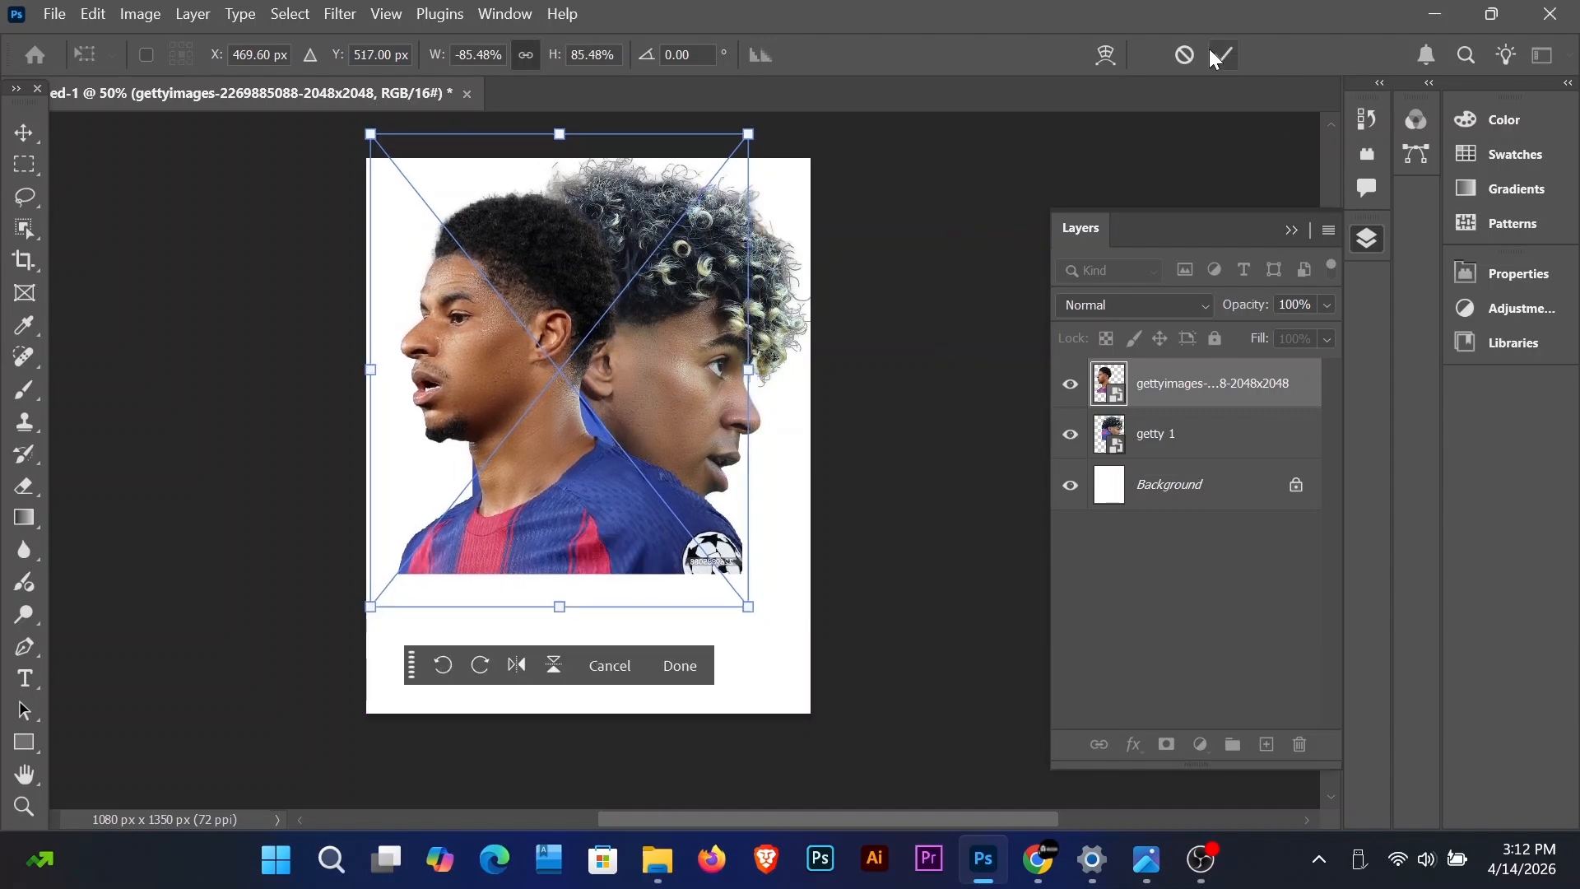
pyautogui.click(1215, 56)
pyautogui.click(681, 405)
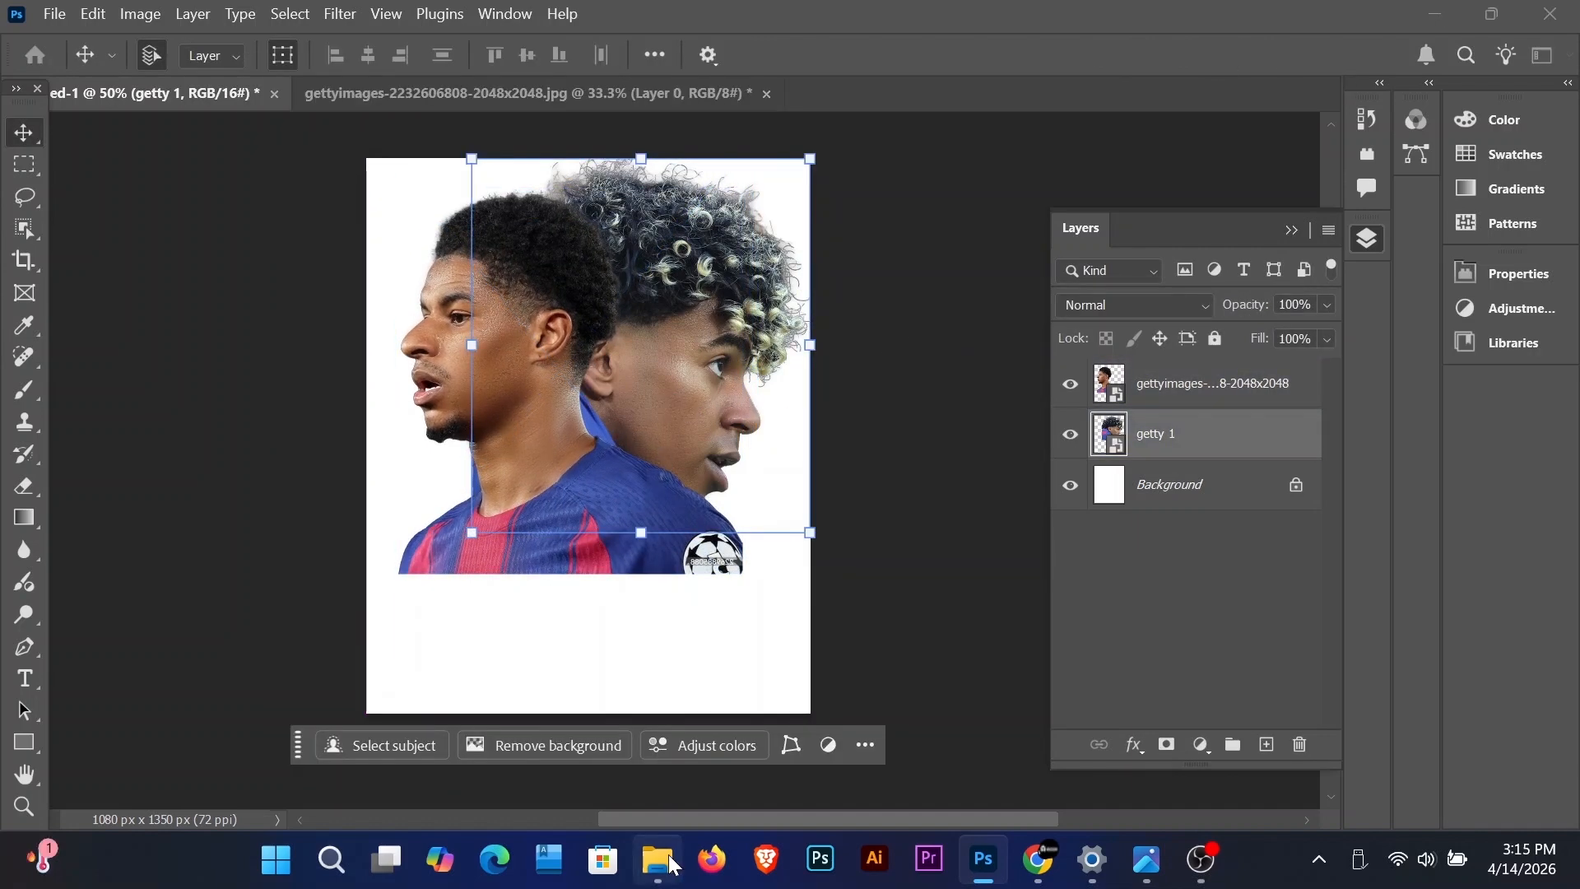
pyautogui.click(673, 864)
pyautogui.click(592, 405)
pyautogui.click(759, 395)
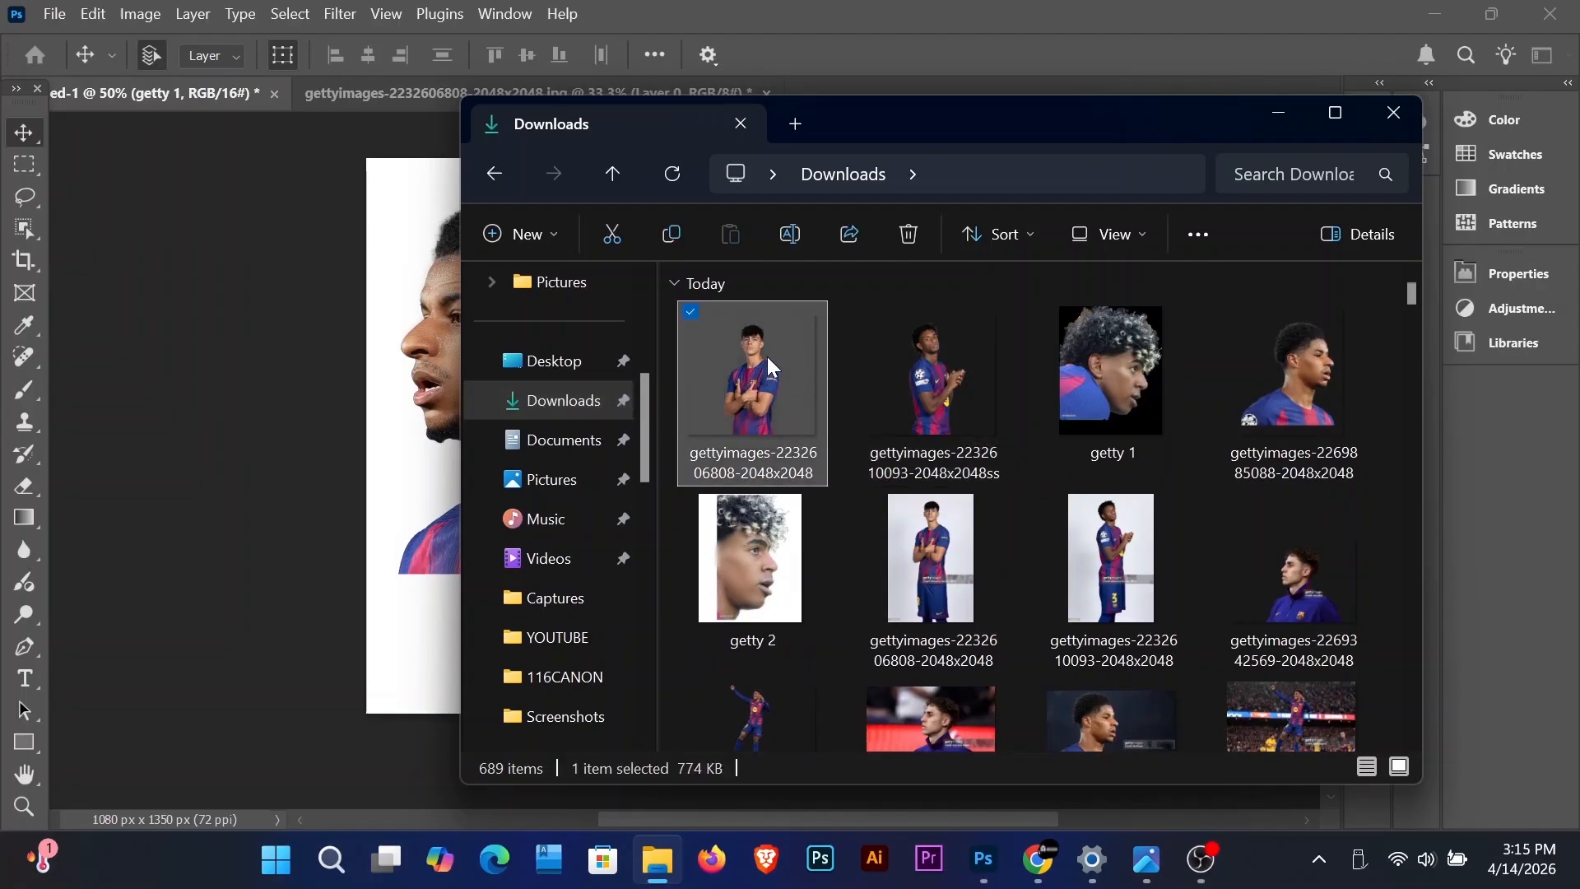
pyautogui.moveTo(767, 357); pyautogui.dragTo(429, 448)
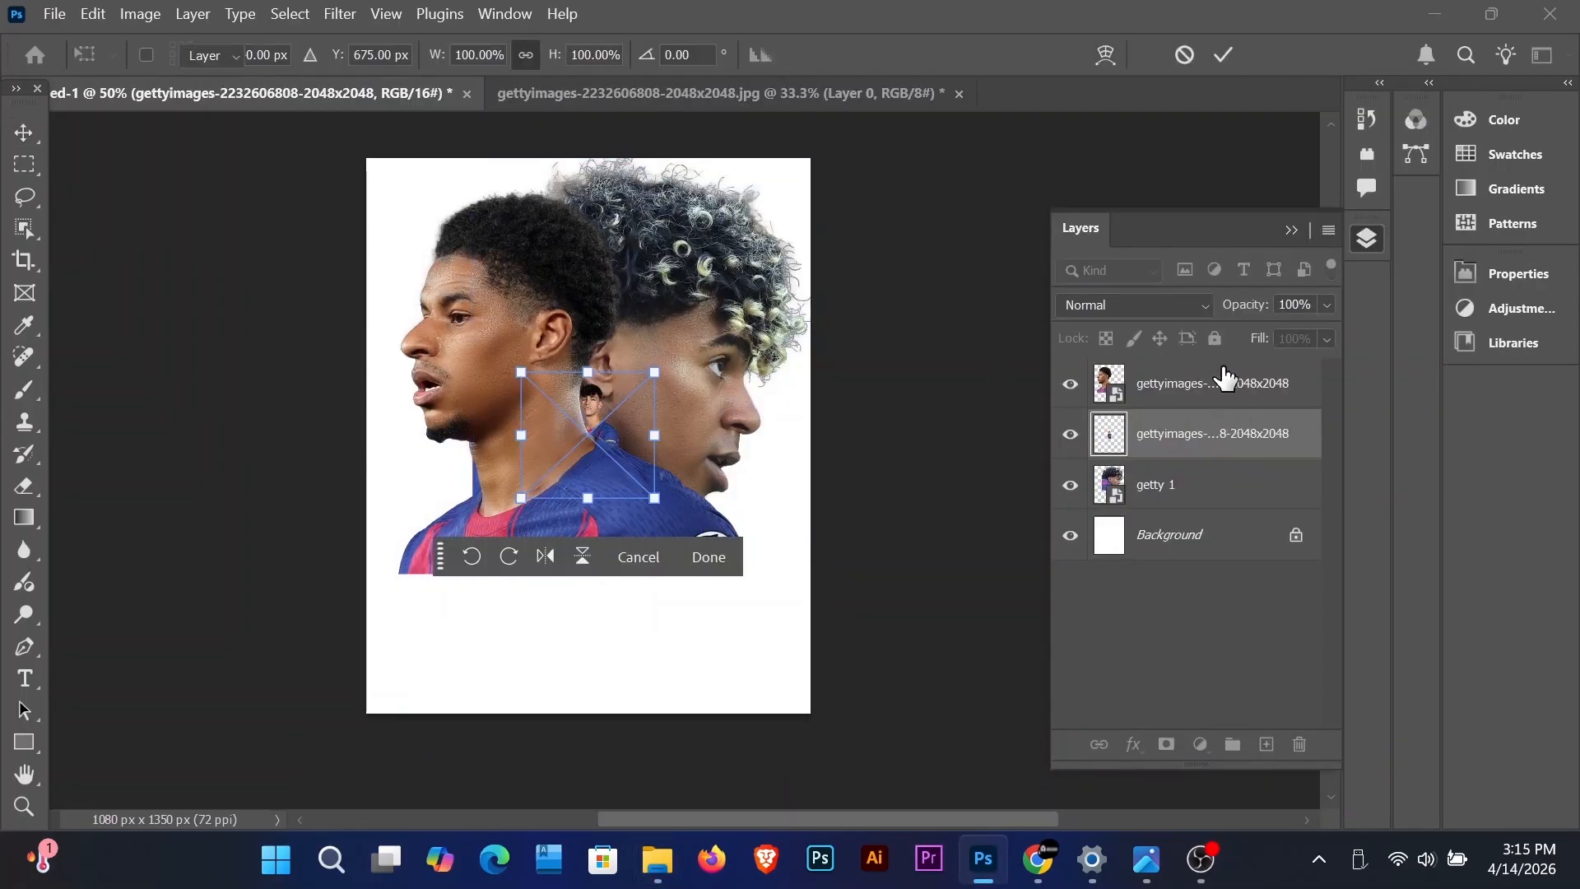
# Step: Bring the crossed-arms player to the front of the layer stack, enlarge him and position him at the canvas's lower centre
pyautogui.moveTo(597, 391); pyautogui.dragTo(624, 264)
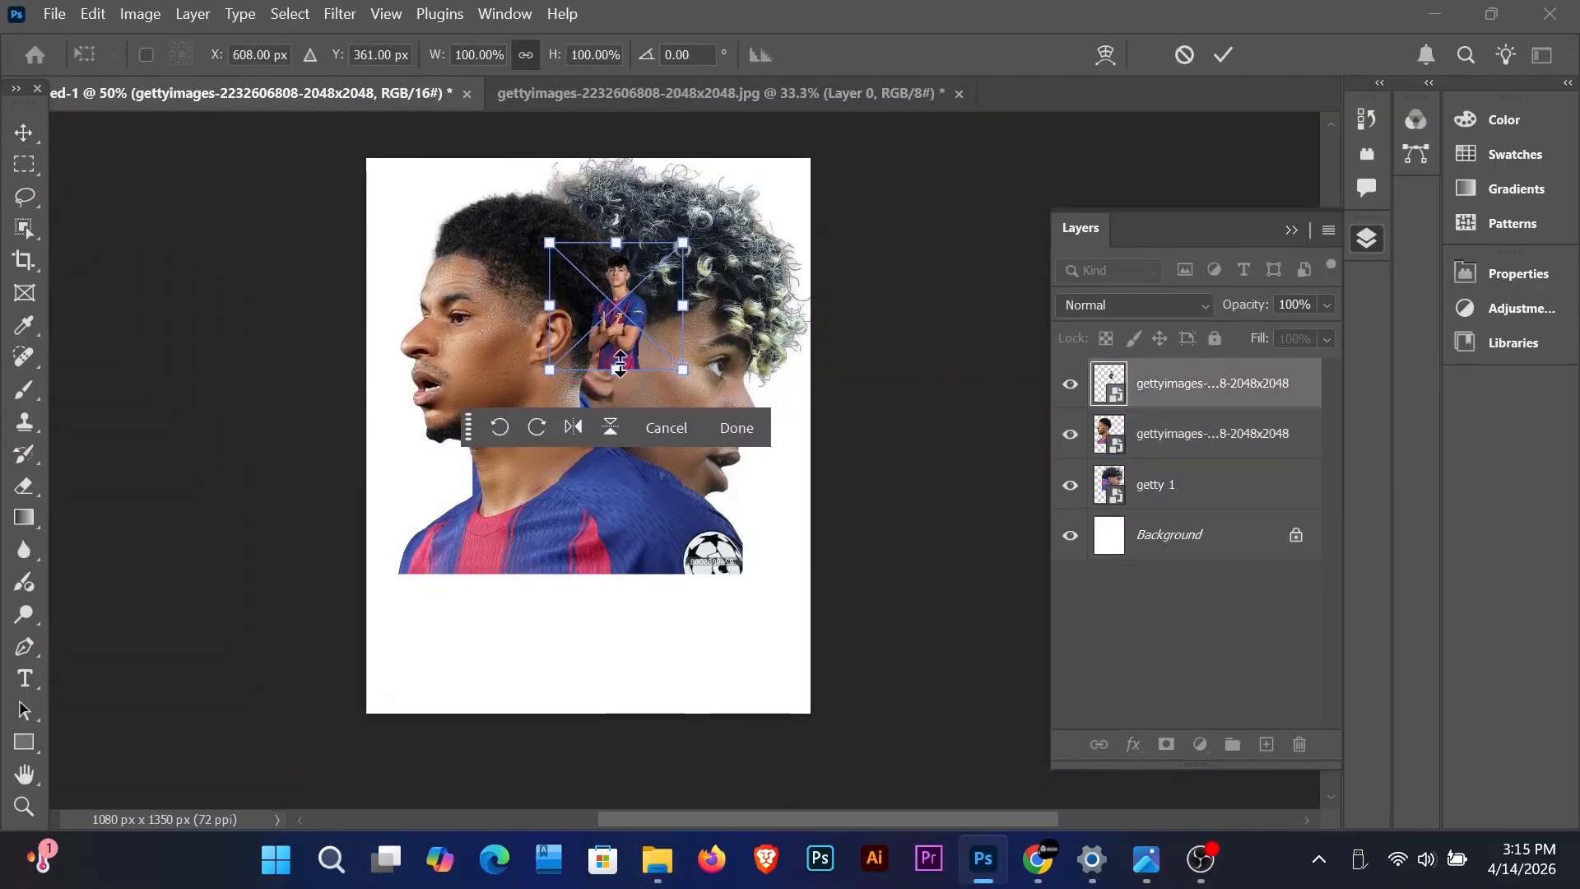
pyautogui.moveTo(621, 364); pyautogui.dragTo(644, 603)
pyautogui.moveTo(638, 462); pyautogui.dragTo(610, 544)
pyautogui.moveTo(588, 322)
pyautogui.mouseDown()
pyautogui.moveTo(588, 286)
pyautogui.moveTo(588, 302)
pyautogui.mouseUp()
pyautogui.moveTo(601, 457); pyautogui.dragTo(551, 496)
pyautogui.click(1224, 55)
pyautogui.click(657, 860)
pyautogui.click(937, 393)
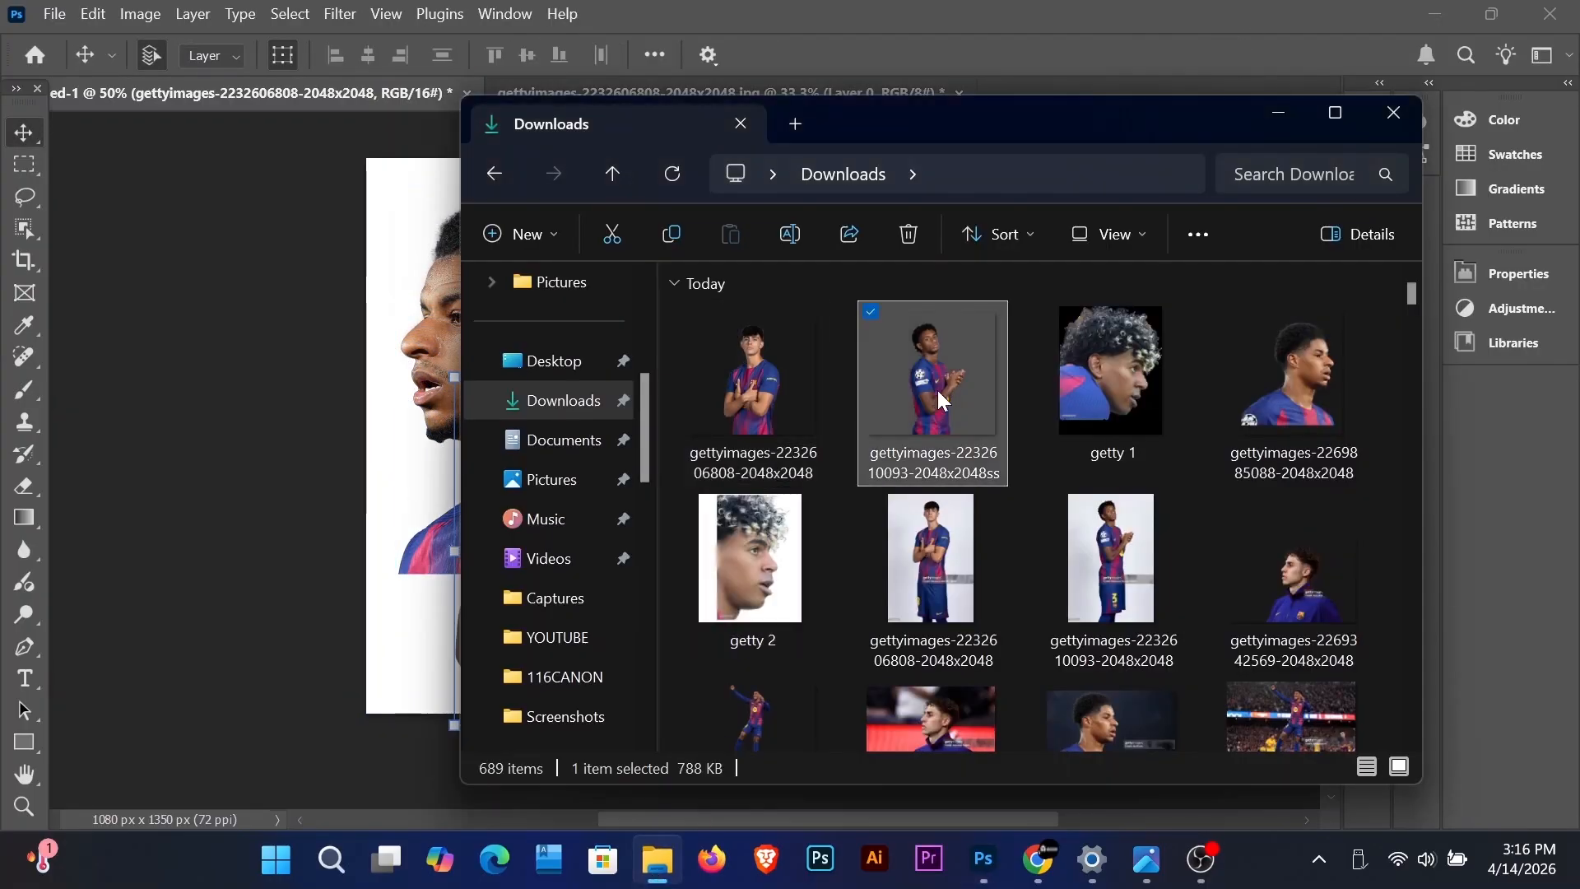
pyautogui.moveTo(942, 398); pyautogui.dragTo(662, 531)
# Step: Scale the clapping player to about 304% and position him to the right of the crossed-arms player
pyautogui.moveTo(652, 343); pyautogui.dragTo(658, 309)
pyautogui.moveTo(625, 420); pyautogui.dragTo(631, 437)
pyautogui.moveTo(657, 334); pyautogui.dragTo(659, 349)
pyautogui.moveTo(662, 447); pyautogui.dragTo(665, 438)
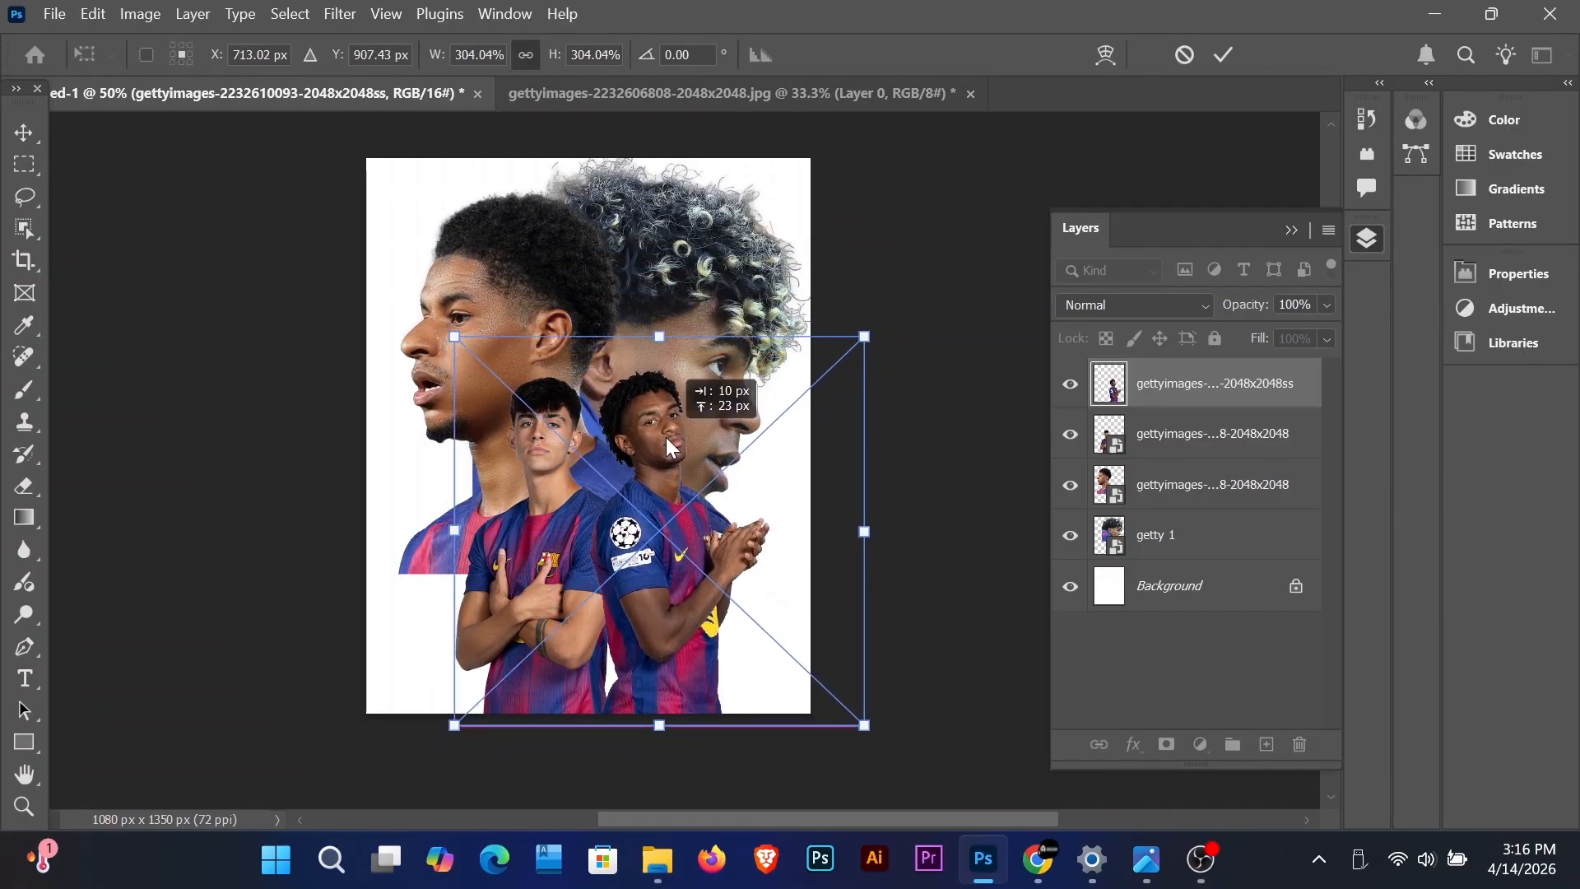
pyautogui.click(1224, 54)
# Step: Move the clapping player's layer below the crossed-arms player's and shift him left so the two overlap
pyautogui.moveTo(1210, 383); pyautogui.dragTo(1213, 457)
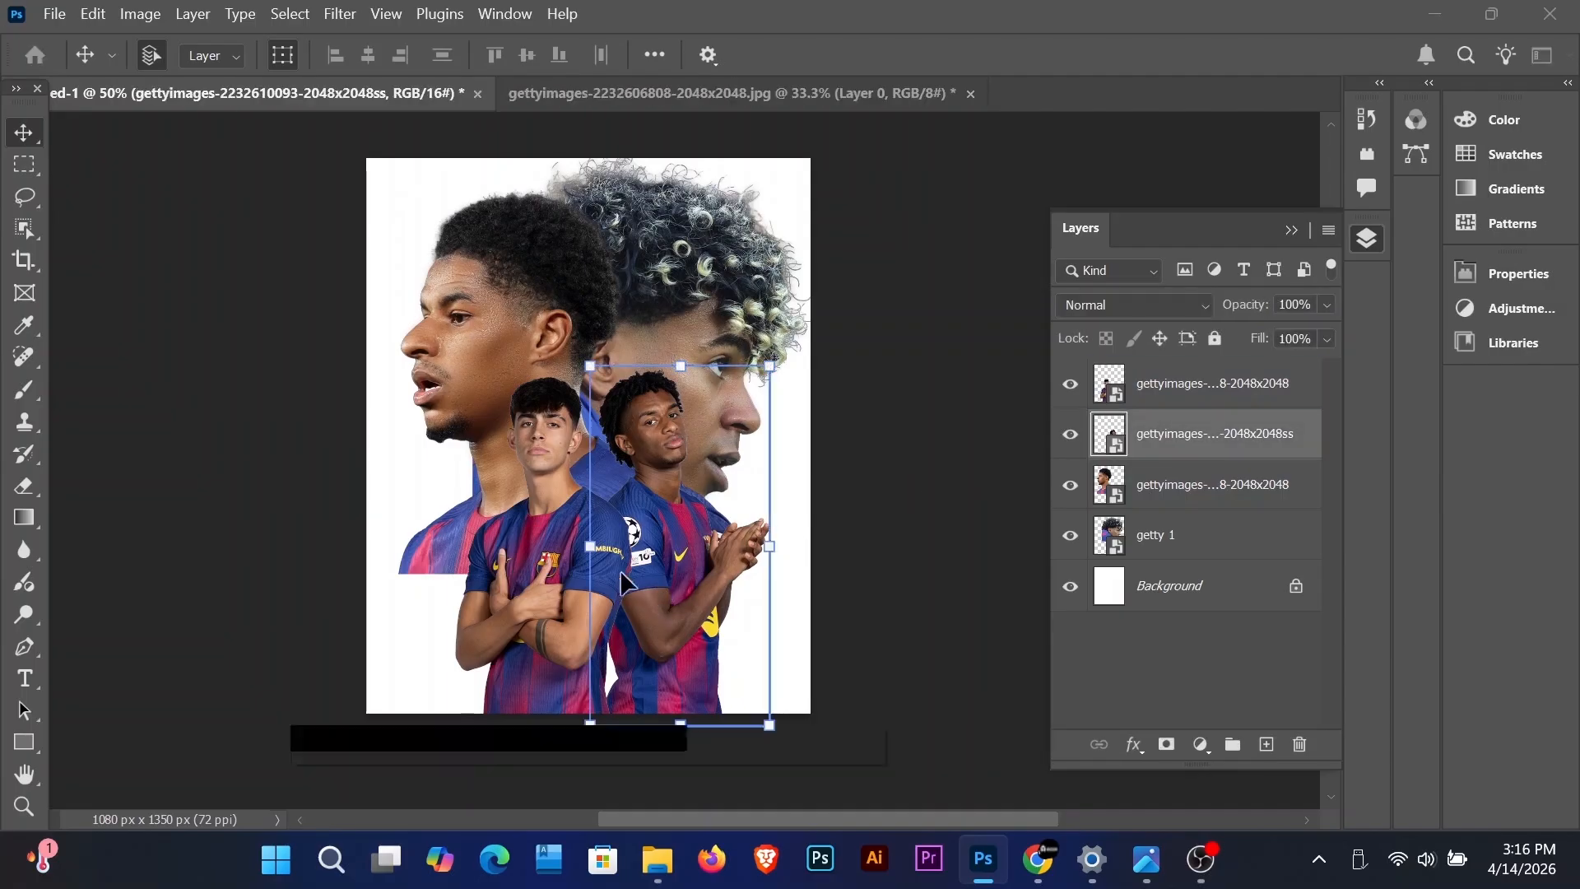
pyautogui.hotkey('ctrl', 't')
pyautogui.moveTo(610, 584); pyautogui.dragTo(592, 585)
pyautogui.click(1224, 54)
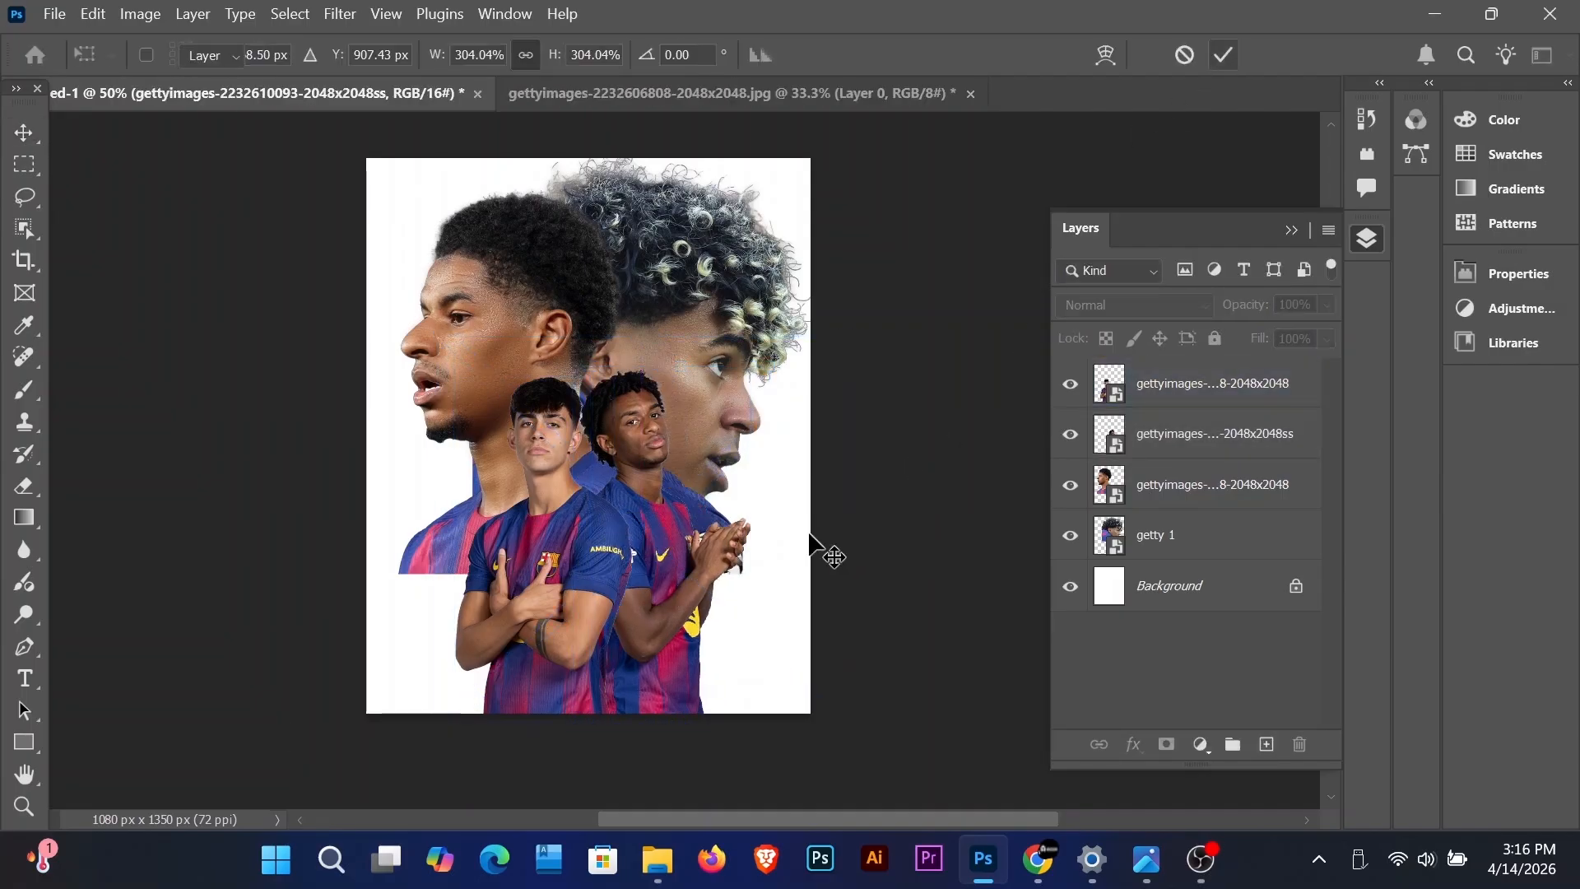
# Step: Nudge the two foreground players and the large left-facing portrait slightly to the left
pyautogui.click(524, 606)
pyautogui.keyDown('shift'); pyautogui.click(688, 564); pyautogui.keyUp('shift')
pyautogui.press('Left')
pyautogui.press('Left')
pyautogui.press('Left')
pyautogui.press('Left')
pyautogui.press('Left')
pyautogui.press('Left')
pyautogui.press('Left')
pyautogui.press('Left')
pyautogui.press('Left')
pyautogui.press('Left')
pyautogui.press('Left')
pyautogui.press('Left')
pyautogui.press('Left')
pyautogui.press('Left')
pyautogui.press('Left')
pyautogui.press('Left')
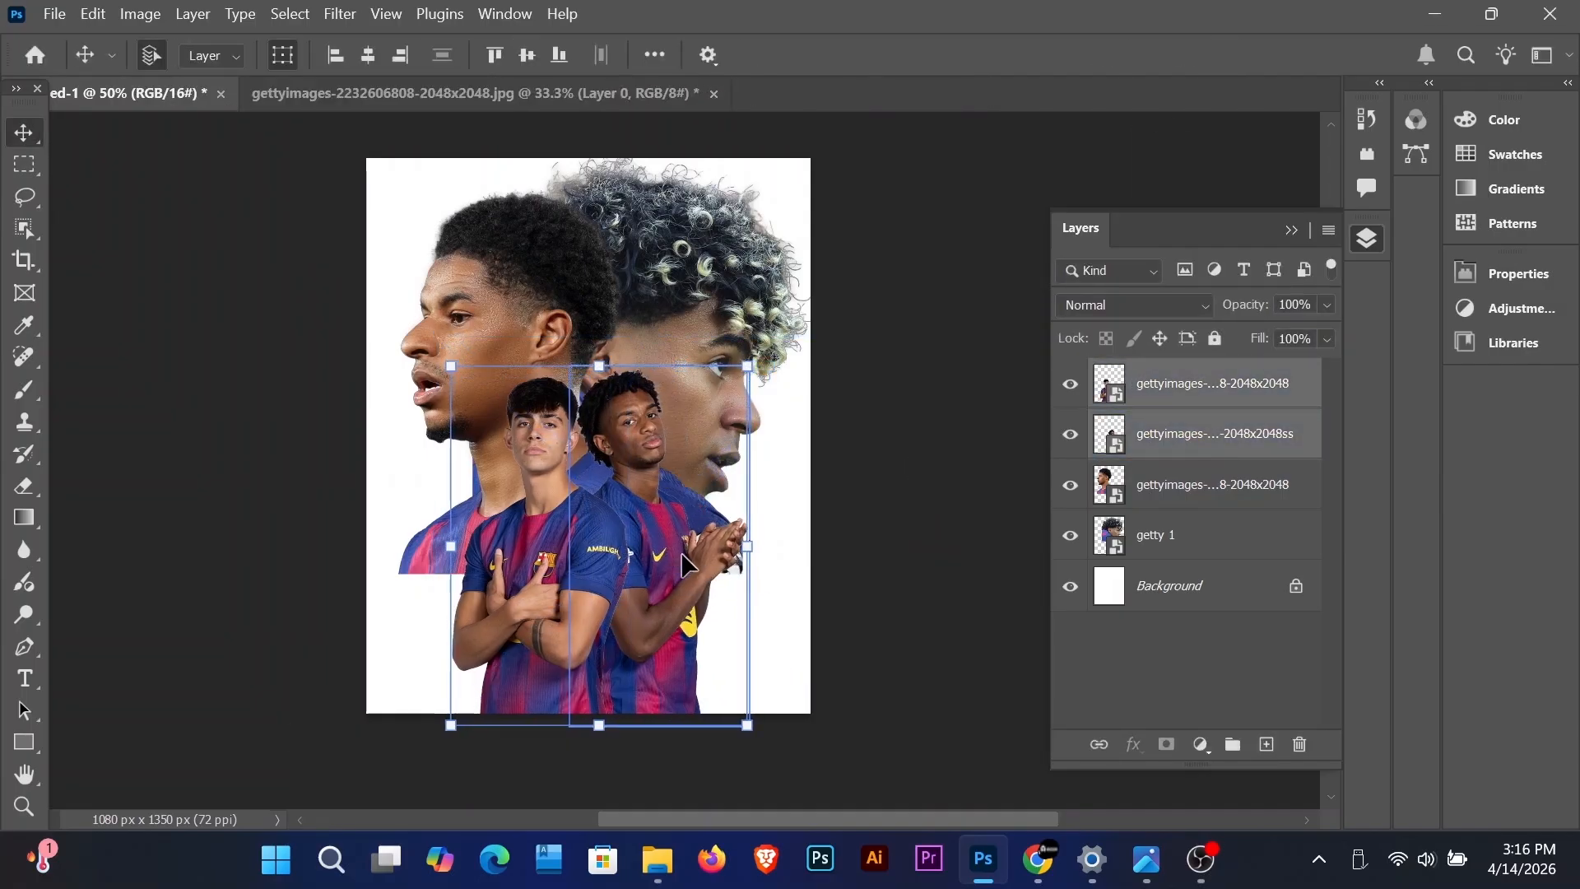
pyautogui.click(1186, 535)
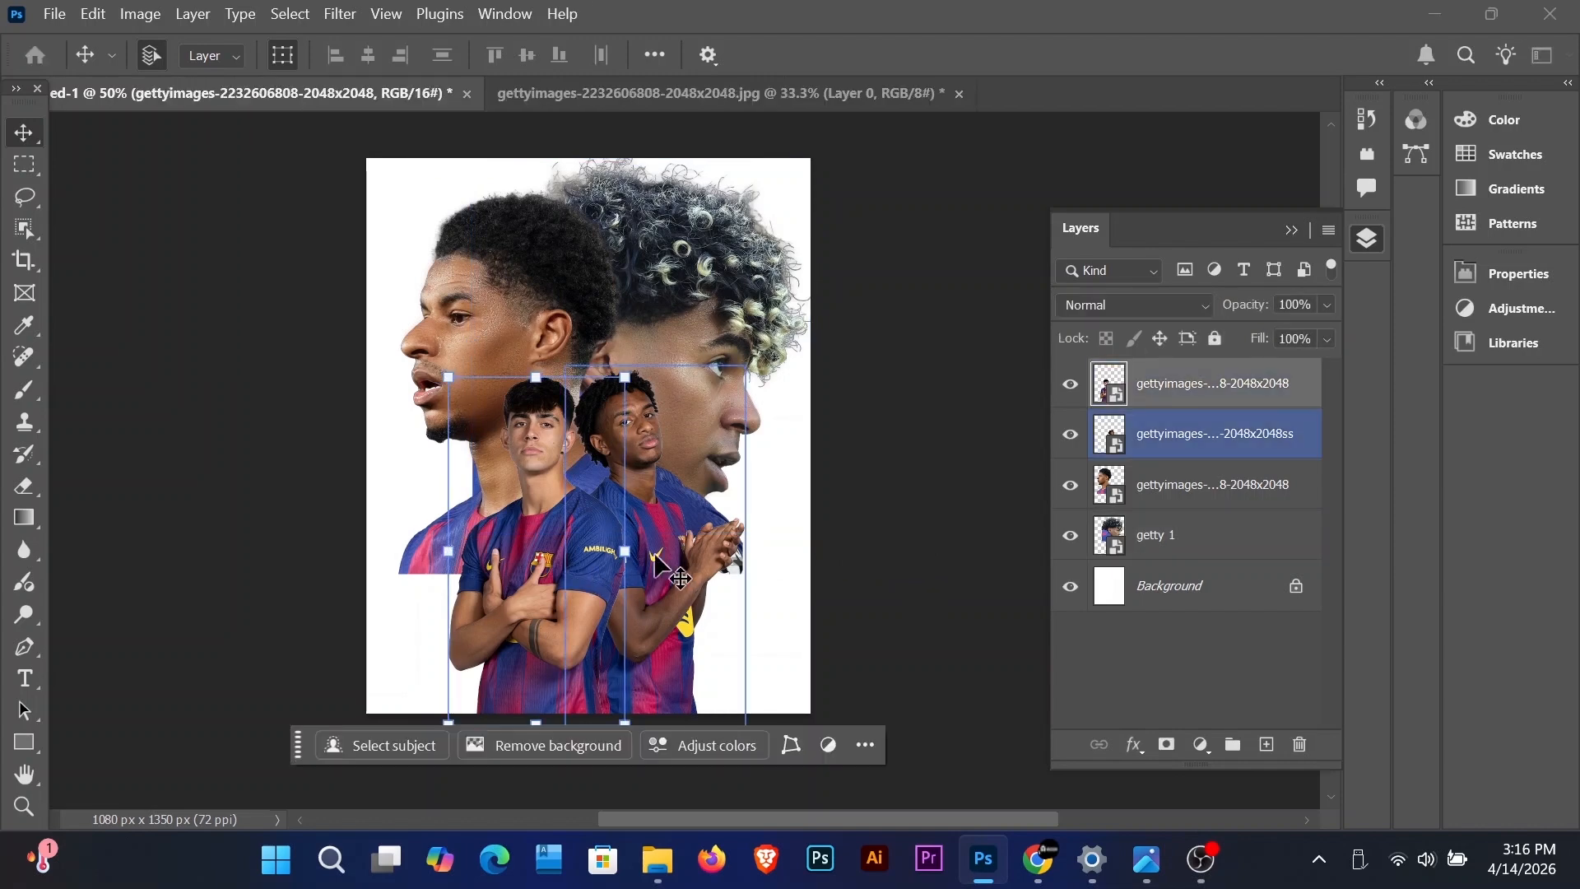
pyautogui.click(515, 293)
pyautogui.click(959, 233)
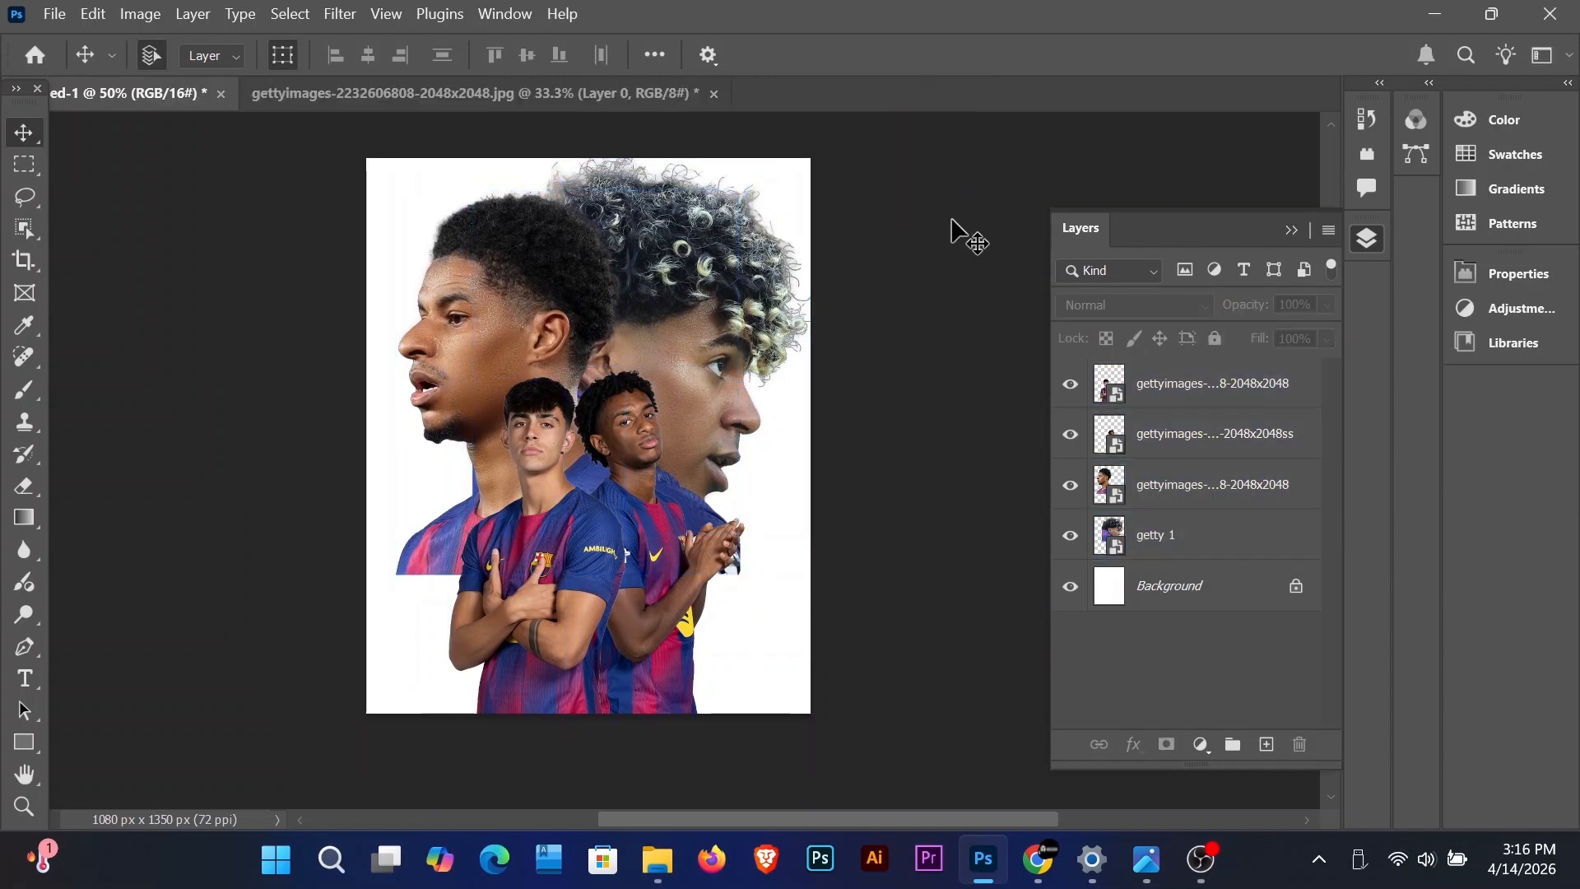
# Step: Draw a rectangle of about 1116 × 1427 px covering the whole canvas
pyautogui.hotkey('ctrl', '+')
pyautogui.click(24, 742)
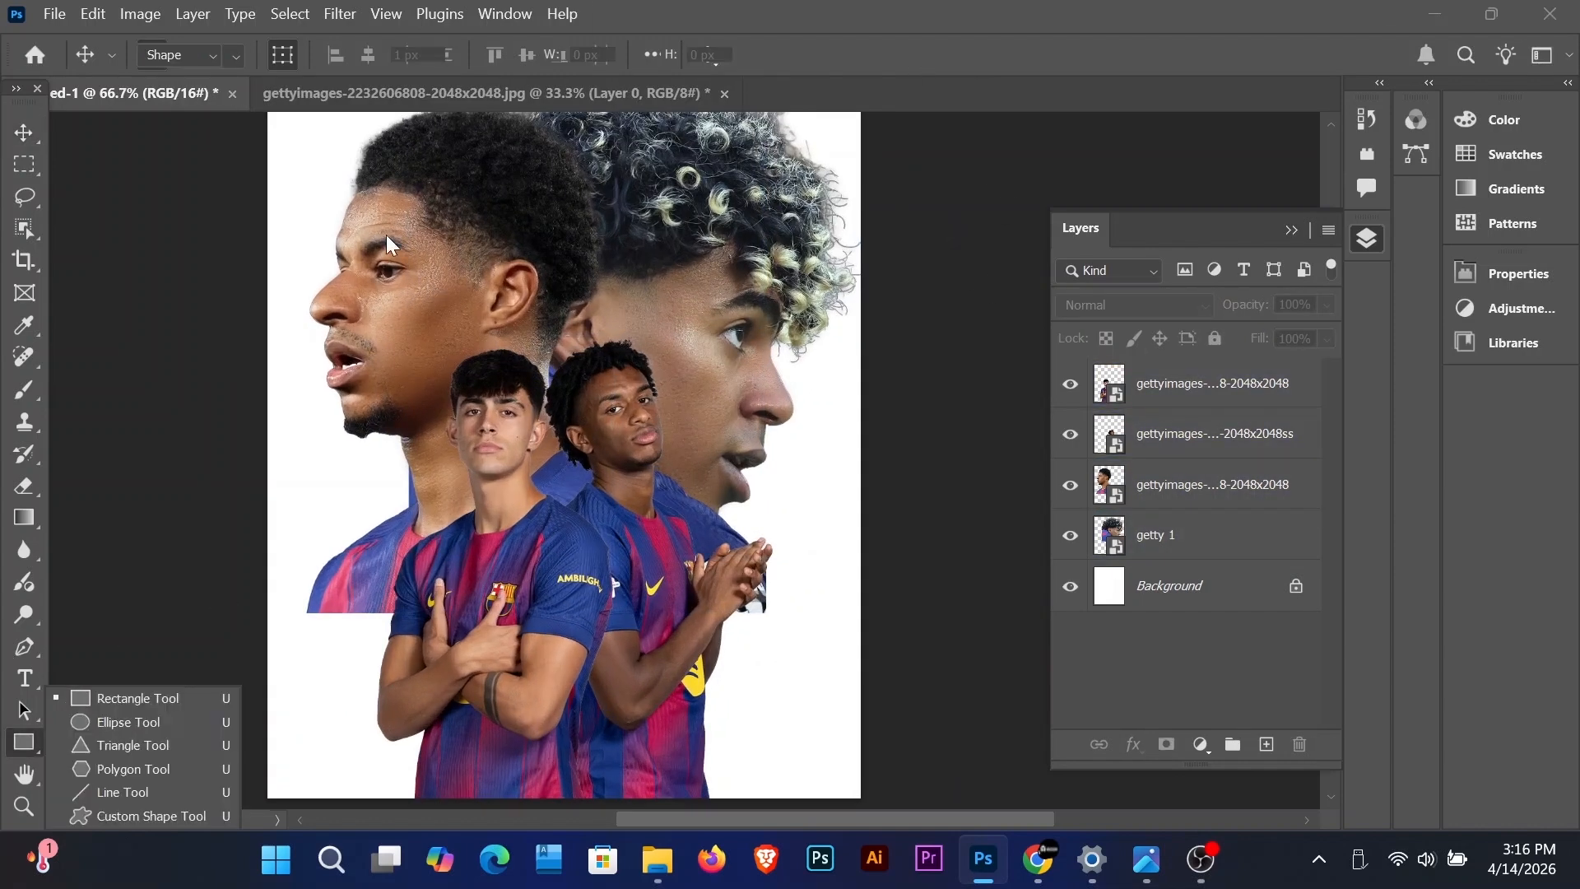
pyautogui.scroll(1, 385, 244)
pyautogui.hotkey('ctrl', '-')
pyautogui.moveTo(358, 180); pyautogui.dragTo(818, 551)
# Step: Fill the rectangle with black and move its layer directly above the Background layer
pyautogui.click(1391, 265)
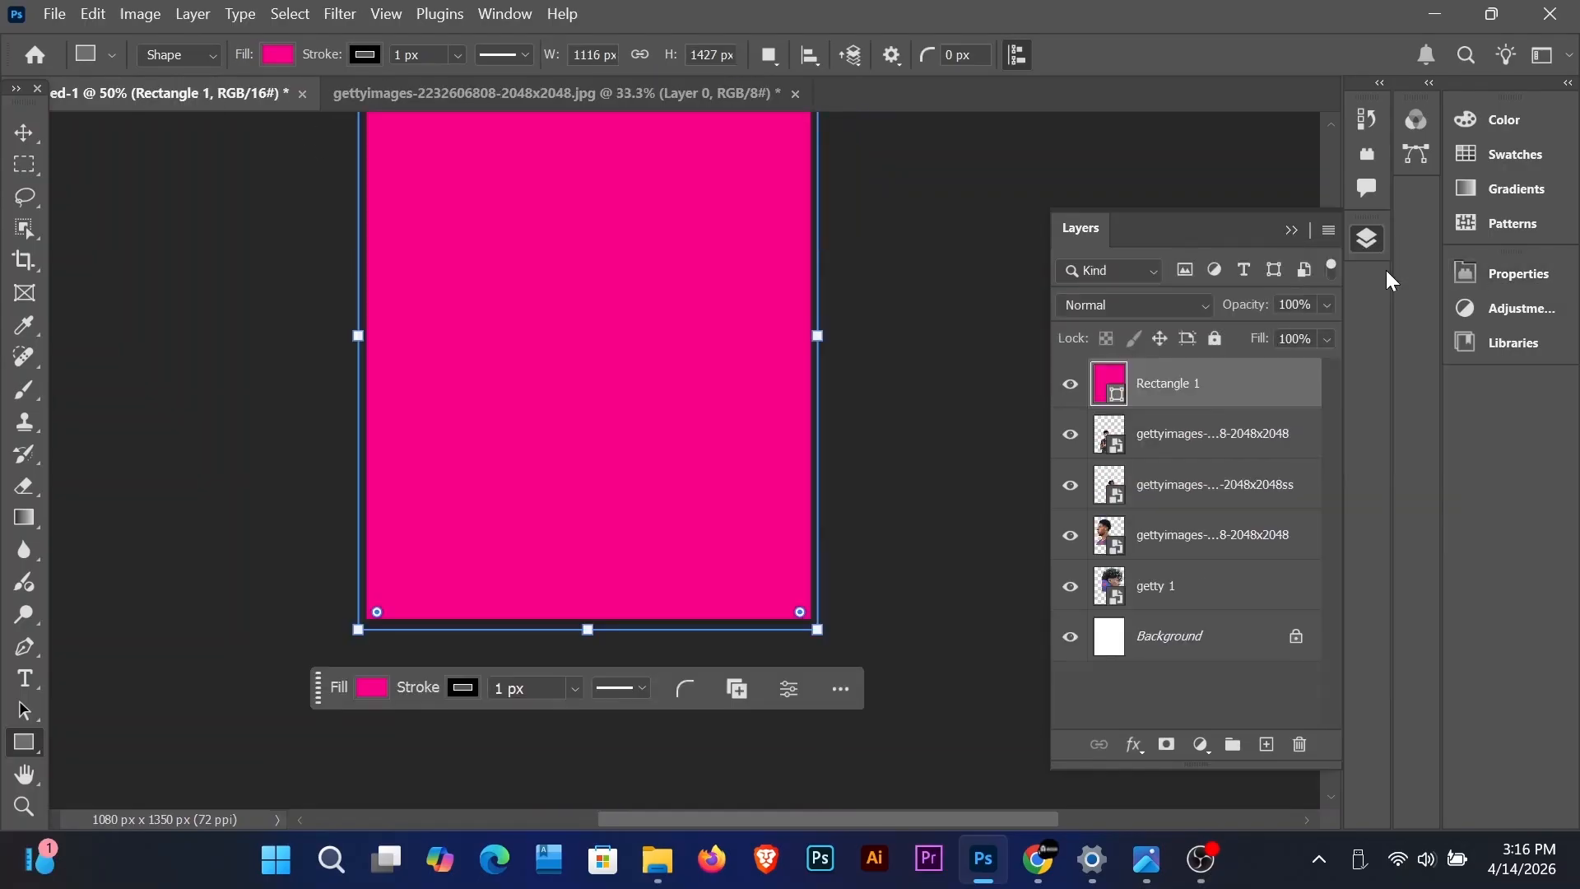
pyautogui.click(1512, 270)
pyautogui.click(1179, 518)
pyautogui.click(1167, 492)
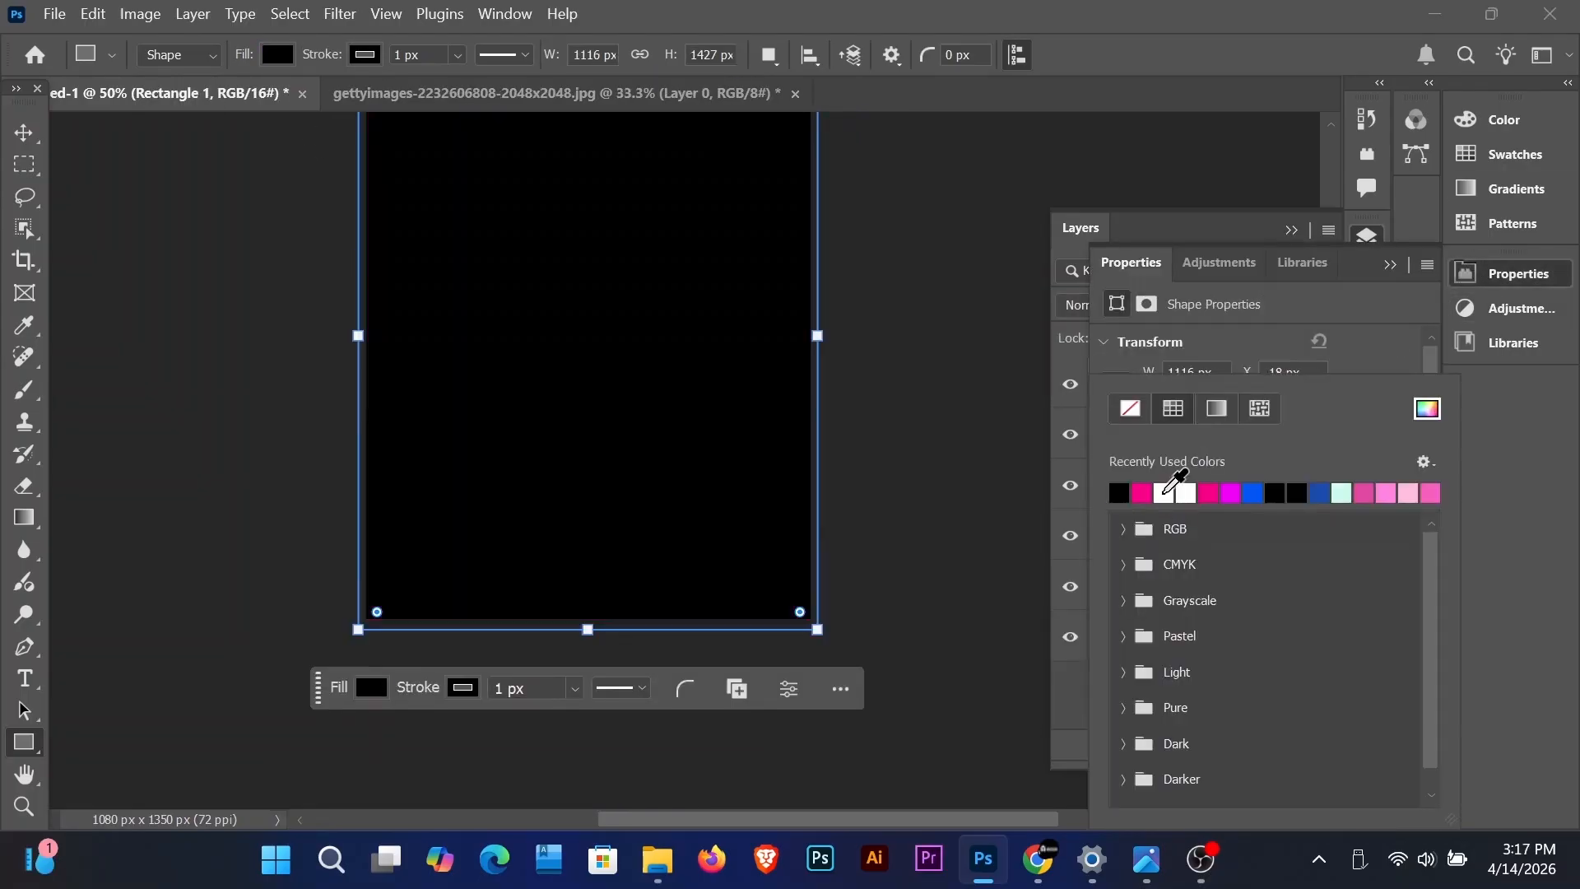
pyautogui.click(623, 398)
pyautogui.press('v')
pyautogui.click(1390, 265)
pyautogui.moveTo(1235, 379); pyautogui.dragTo(1235, 569)
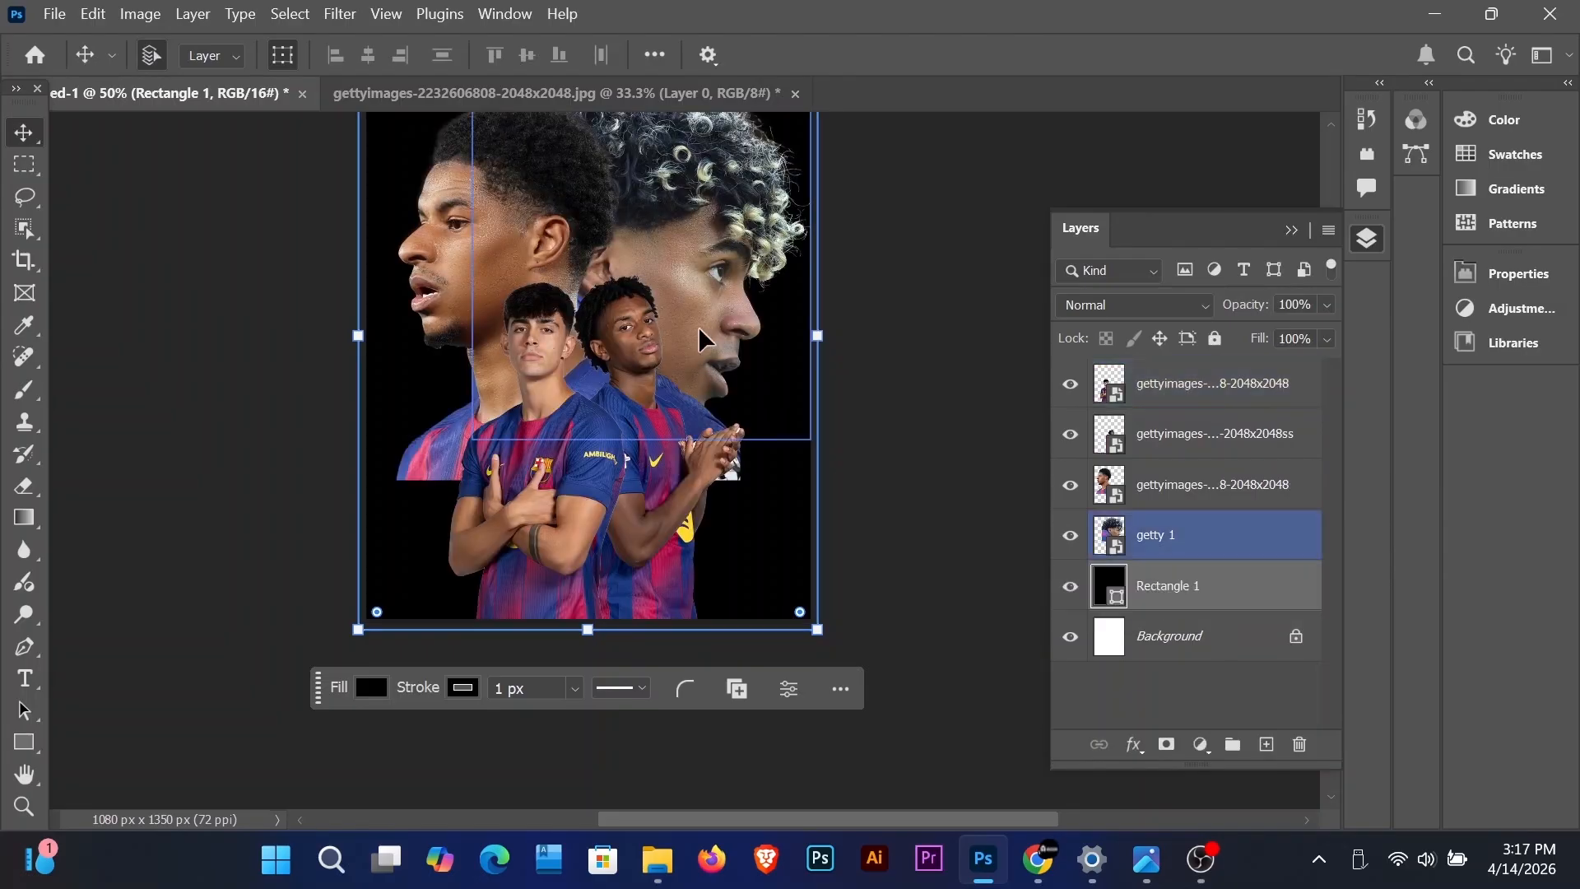
# Step: Start a Camera Raw filter on the getty 1 portrait and set Temperature to +15 and Tint to +19
pyautogui.click(698, 325)
pyautogui.click(339, 14)
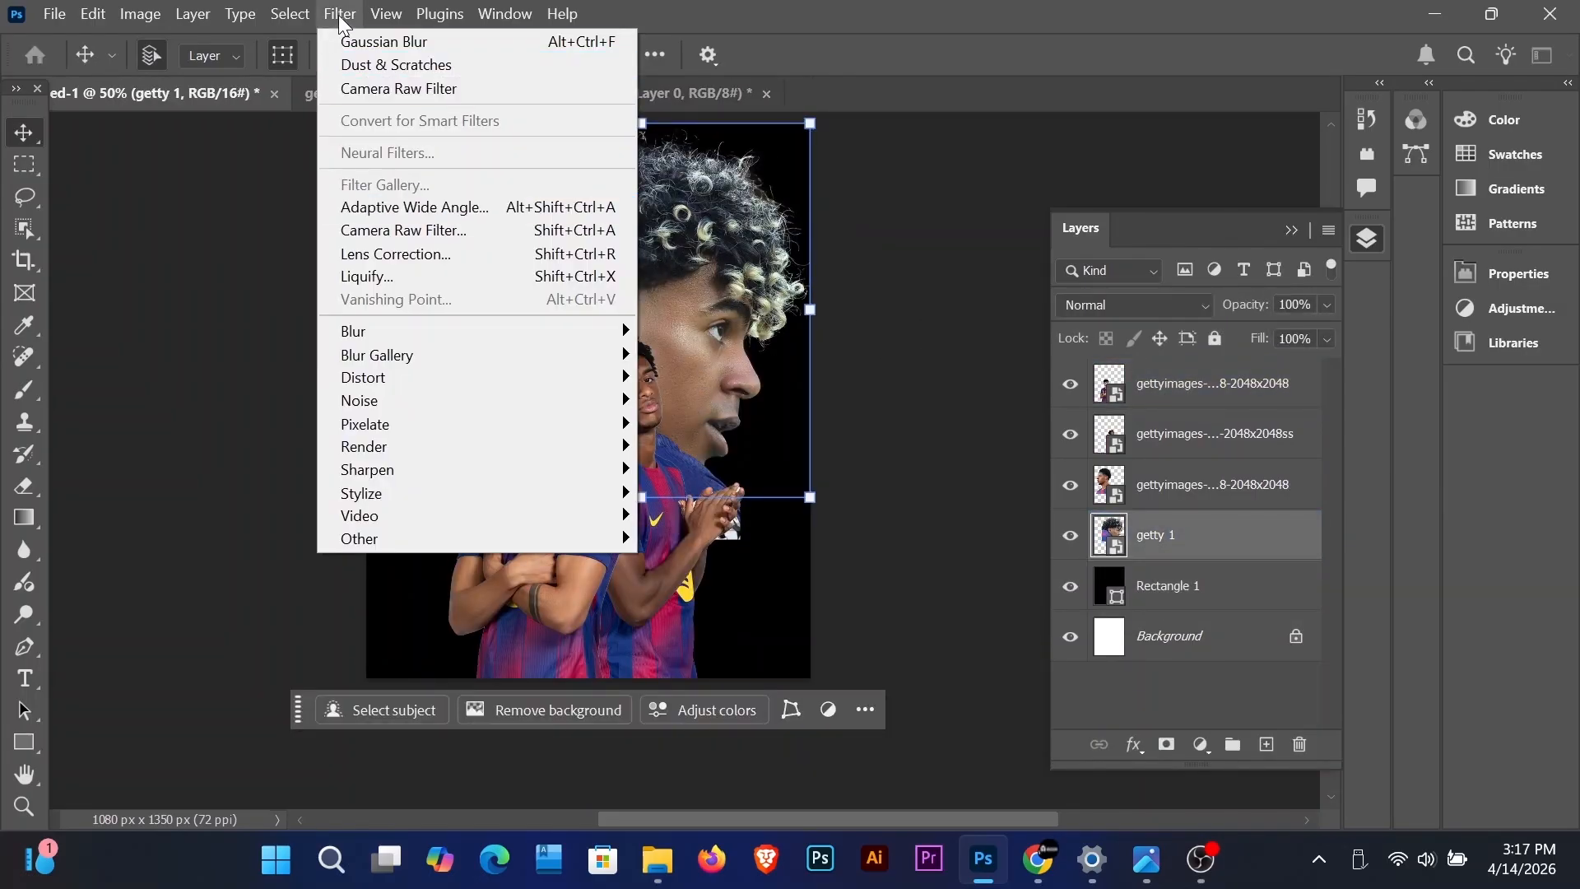
pyautogui.click(403, 229)
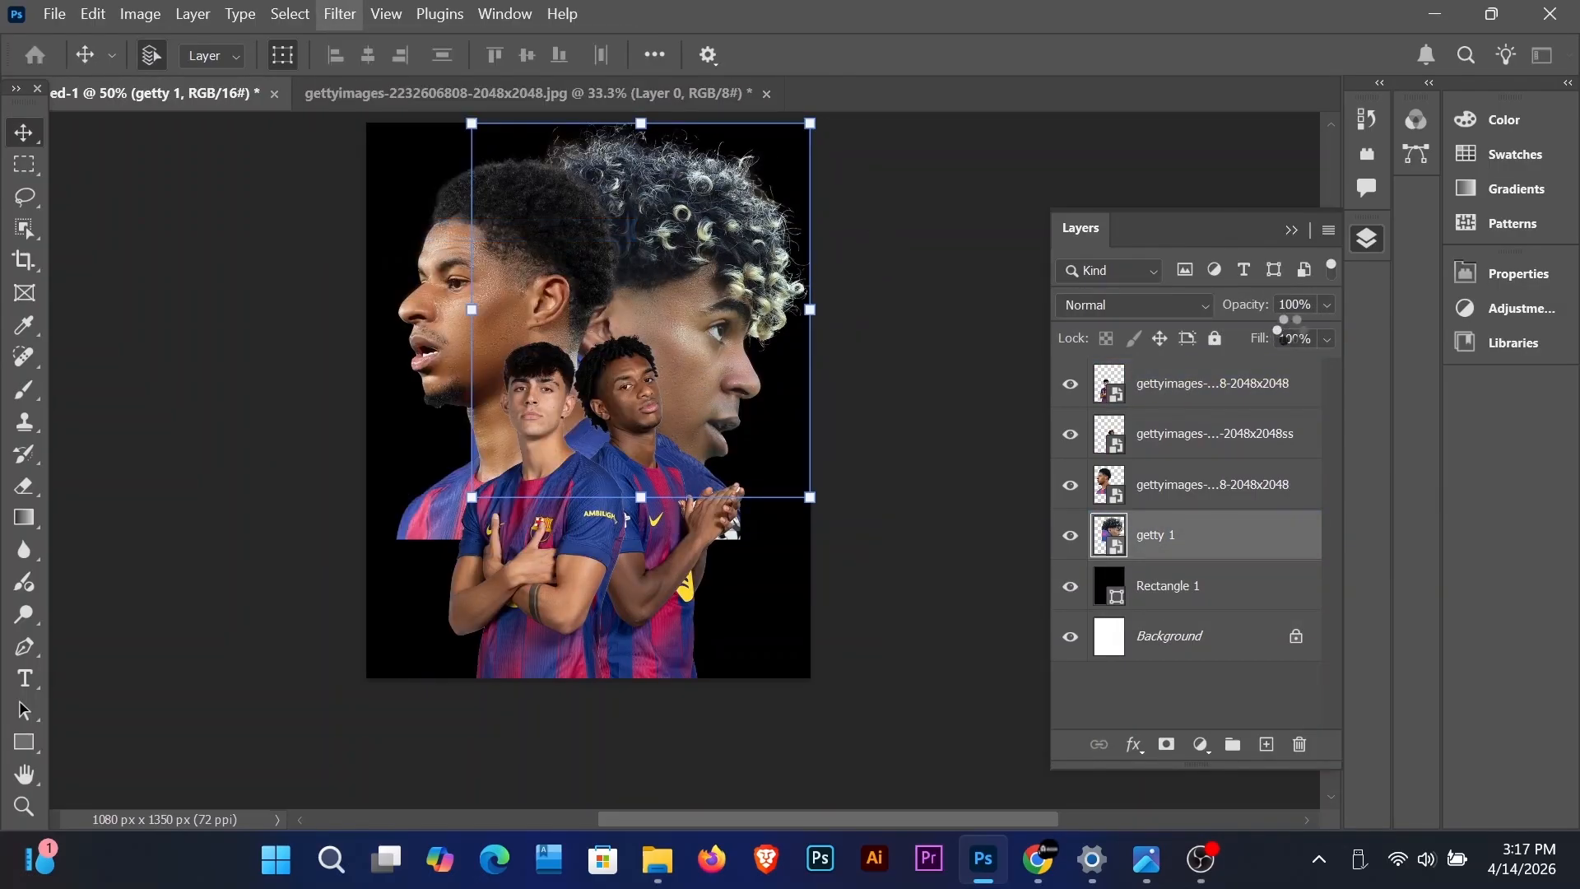
pyautogui.scroll(2, 751, 354)
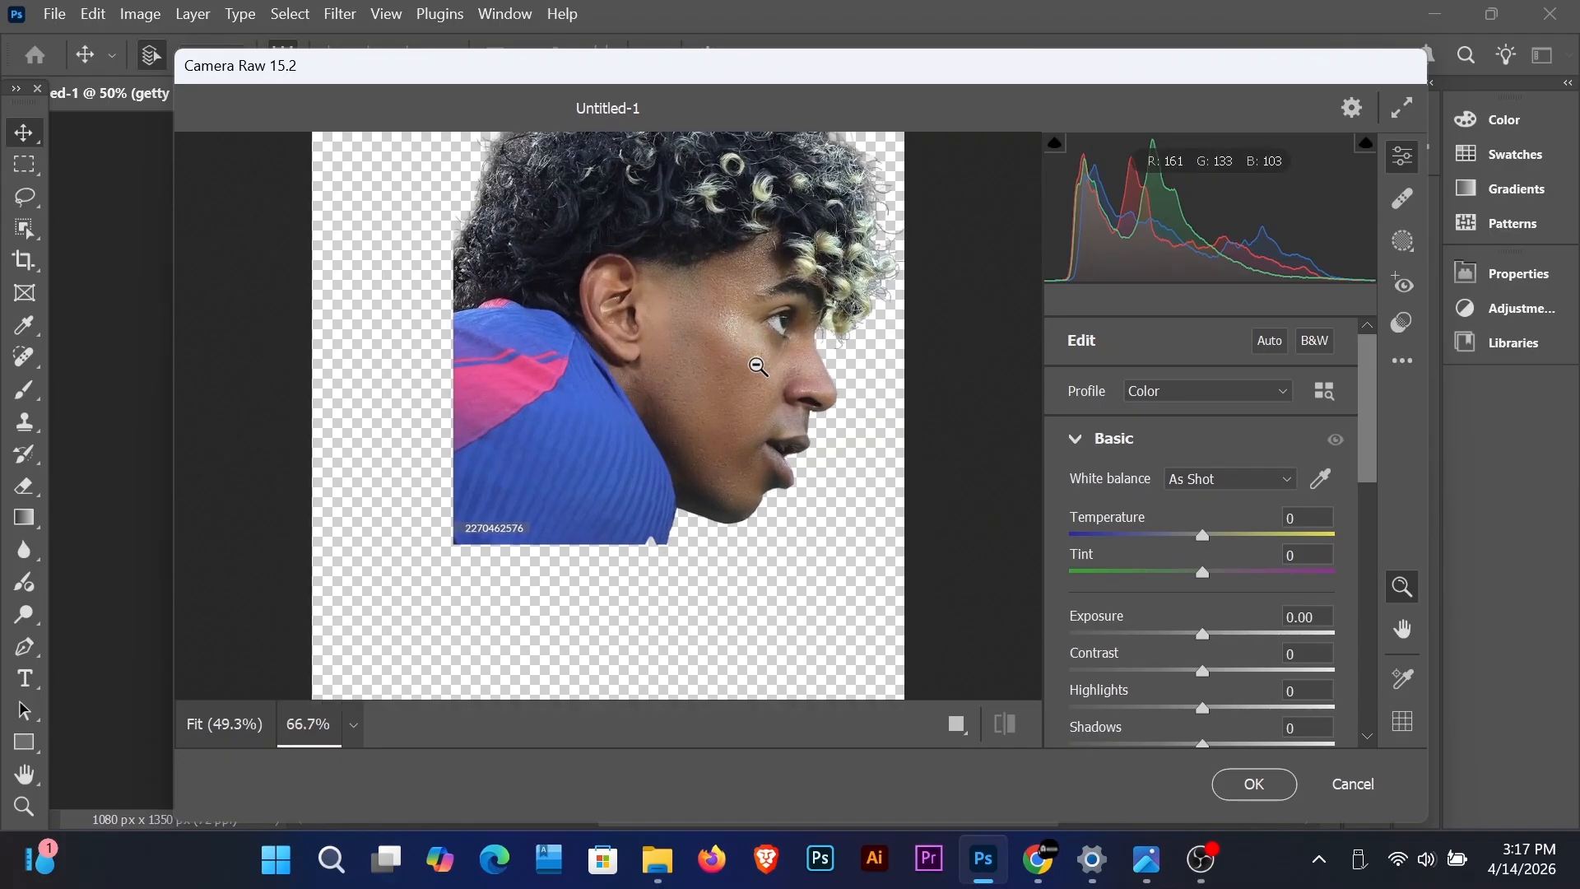
pyautogui.moveTo(1202, 535); pyautogui.dragTo(1227, 584)
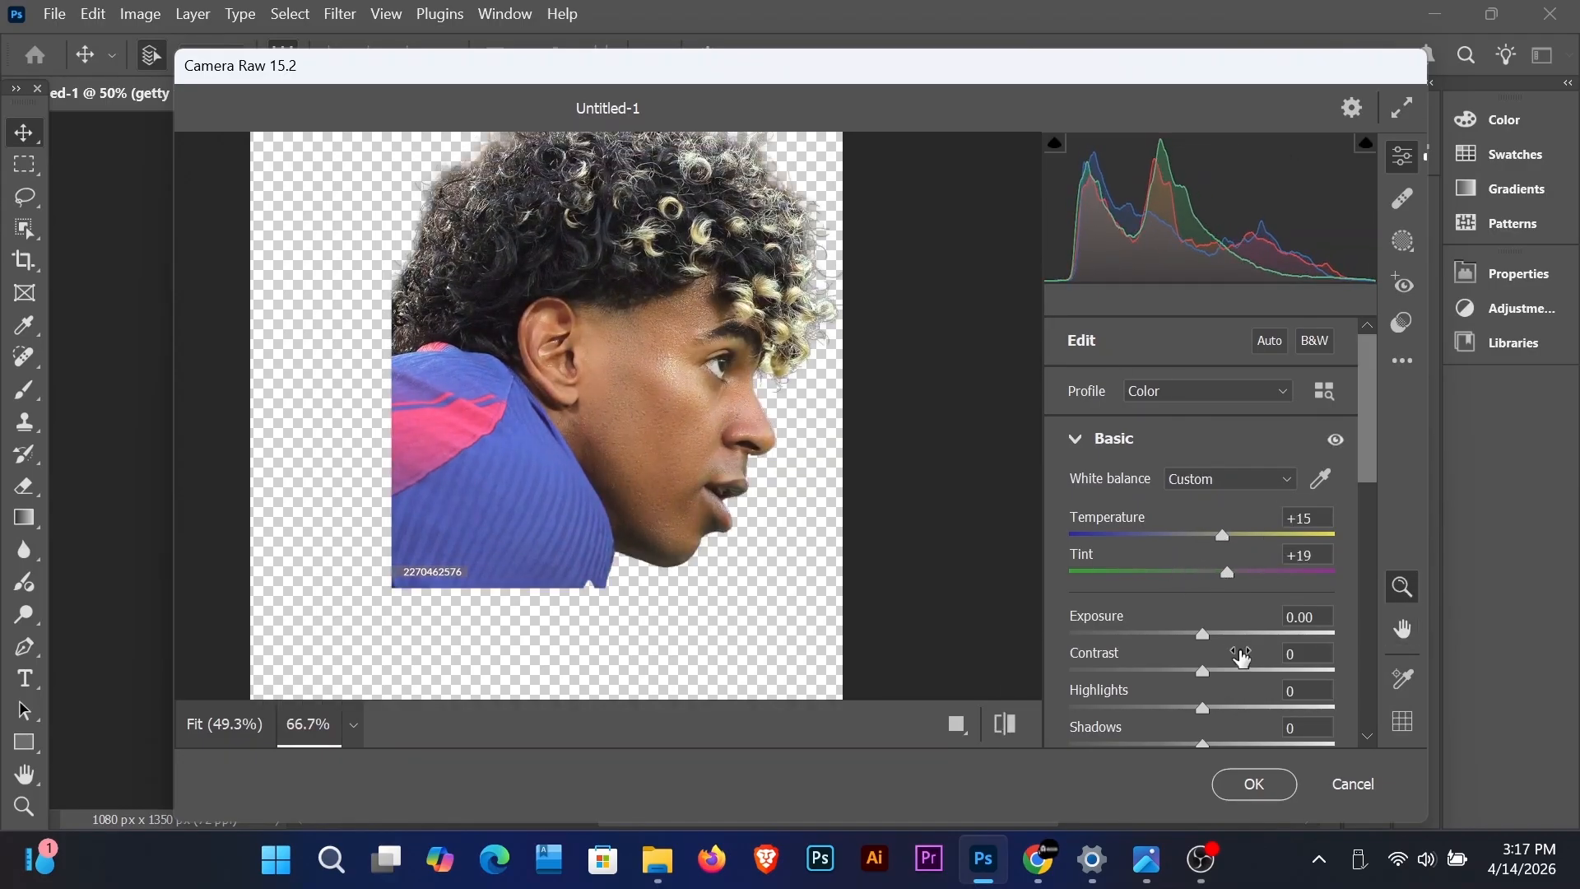
# Step: Set Exposure to +0.35, Contrast to +35, Highlights to +9, Shadows to -27, Whites to +16 and Blacks to -22
pyautogui.moveTo(1207, 642); pyautogui.dragTo(1163, 745)
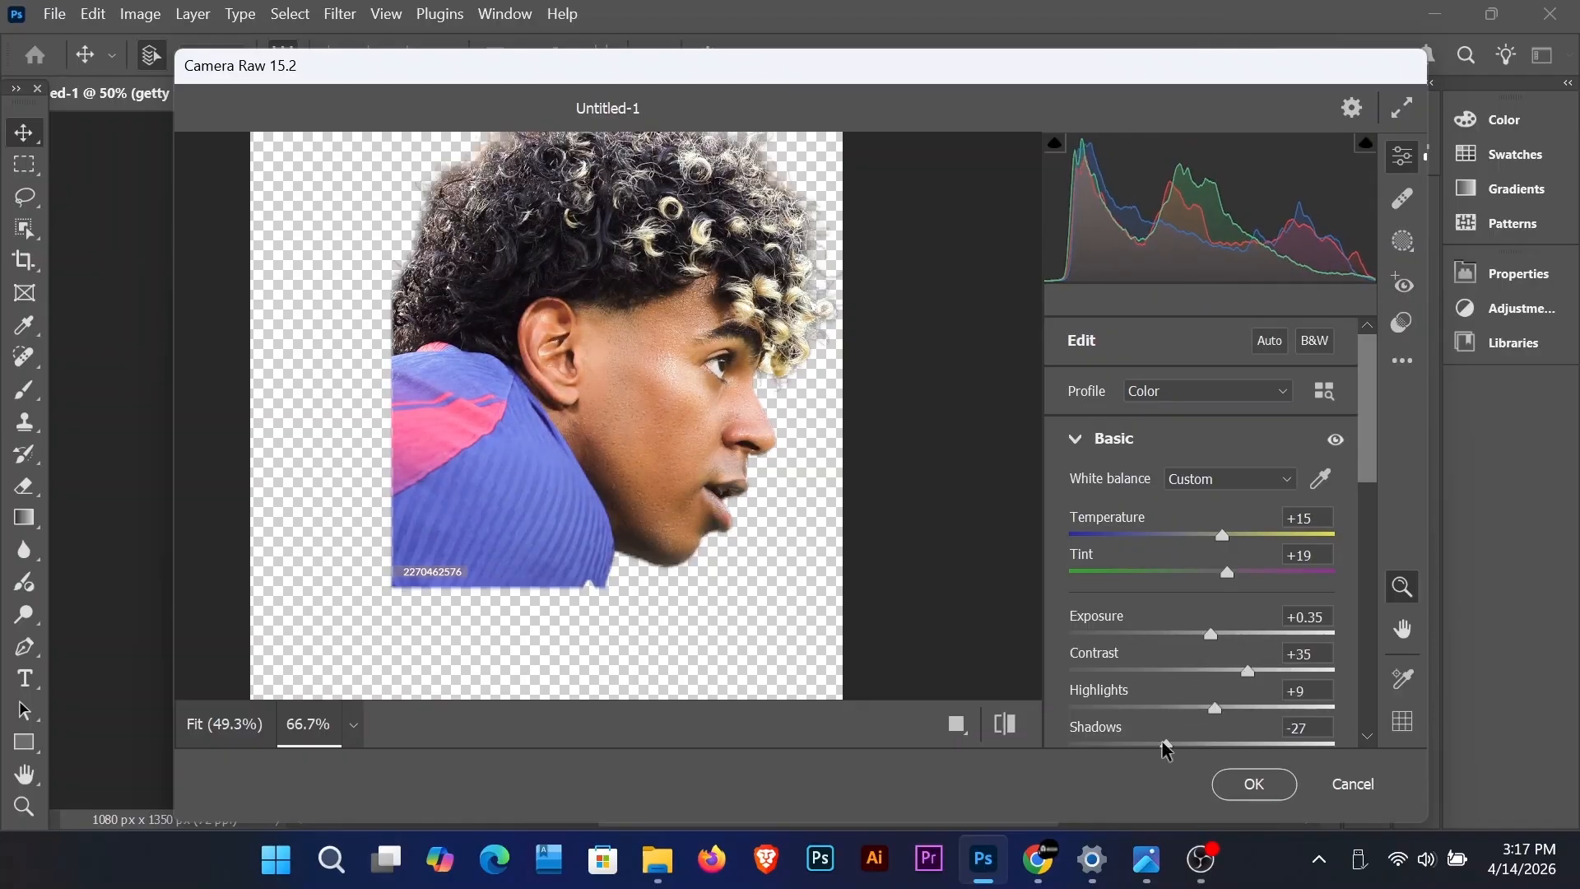
pyautogui.scroll(-2, 1177, 740)
pyautogui.moveTo(1204, 640); pyautogui.dragTo(1175, 677)
pyautogui.scroll(-3, 1199, 670)
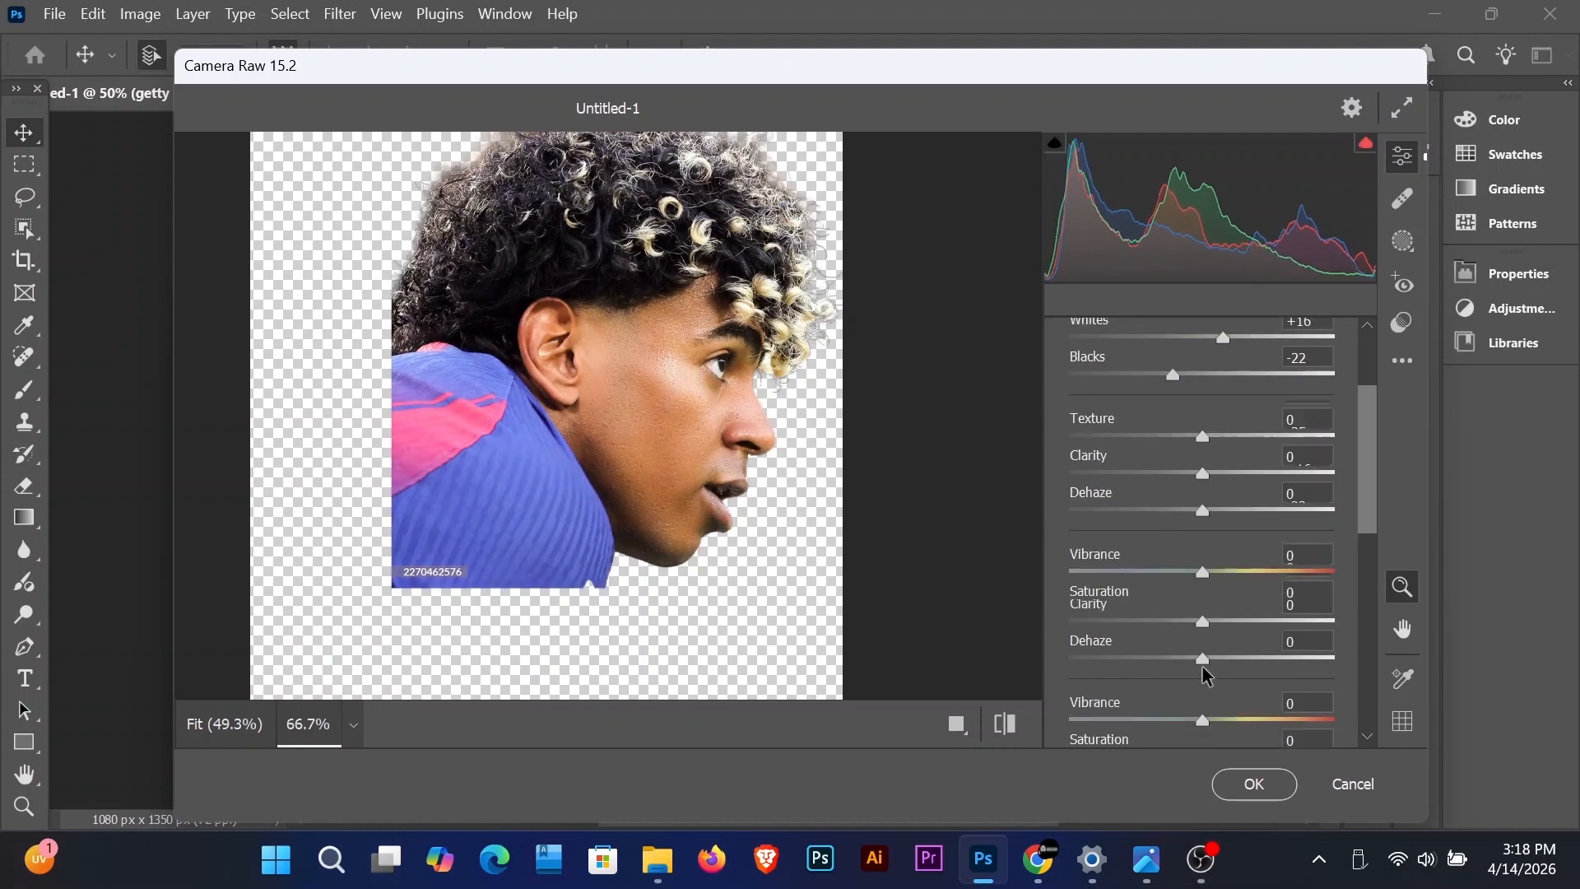
# Step: Set Texture to +40, Clarity to +16 and Vibrance to +18 in the Camera Raw basic adjustments
pyautogui.moveTo(1207, 574); pyautogui.dragTo(1232, 580)
pyautogui.moveTo(1244, 442); pyautogui.dragTo(1255, 437)
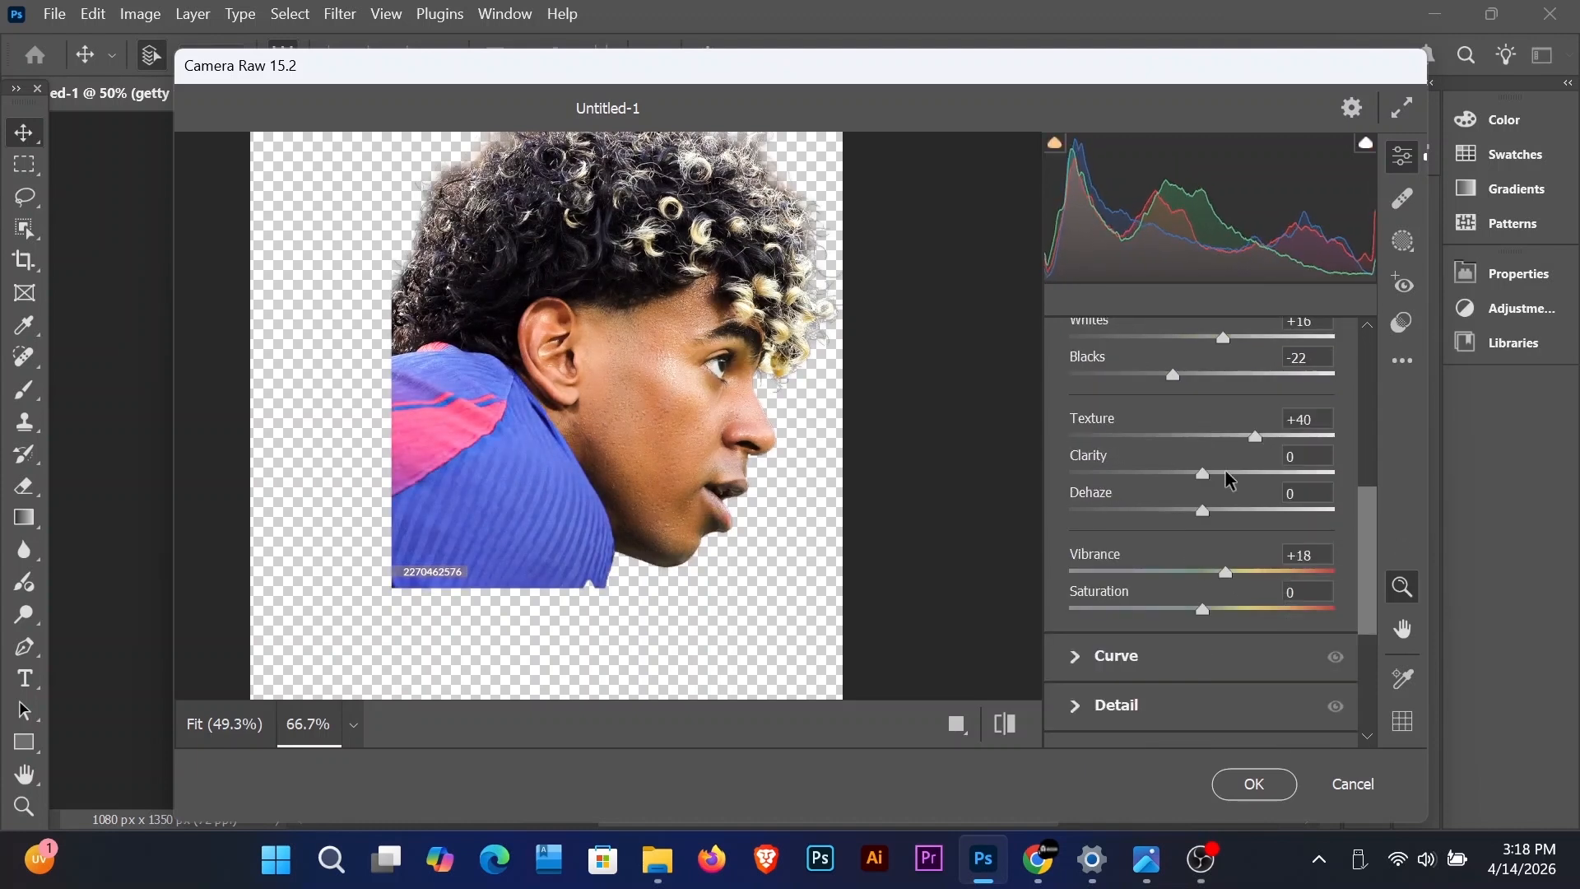
pyautogui.click(1224, 474)
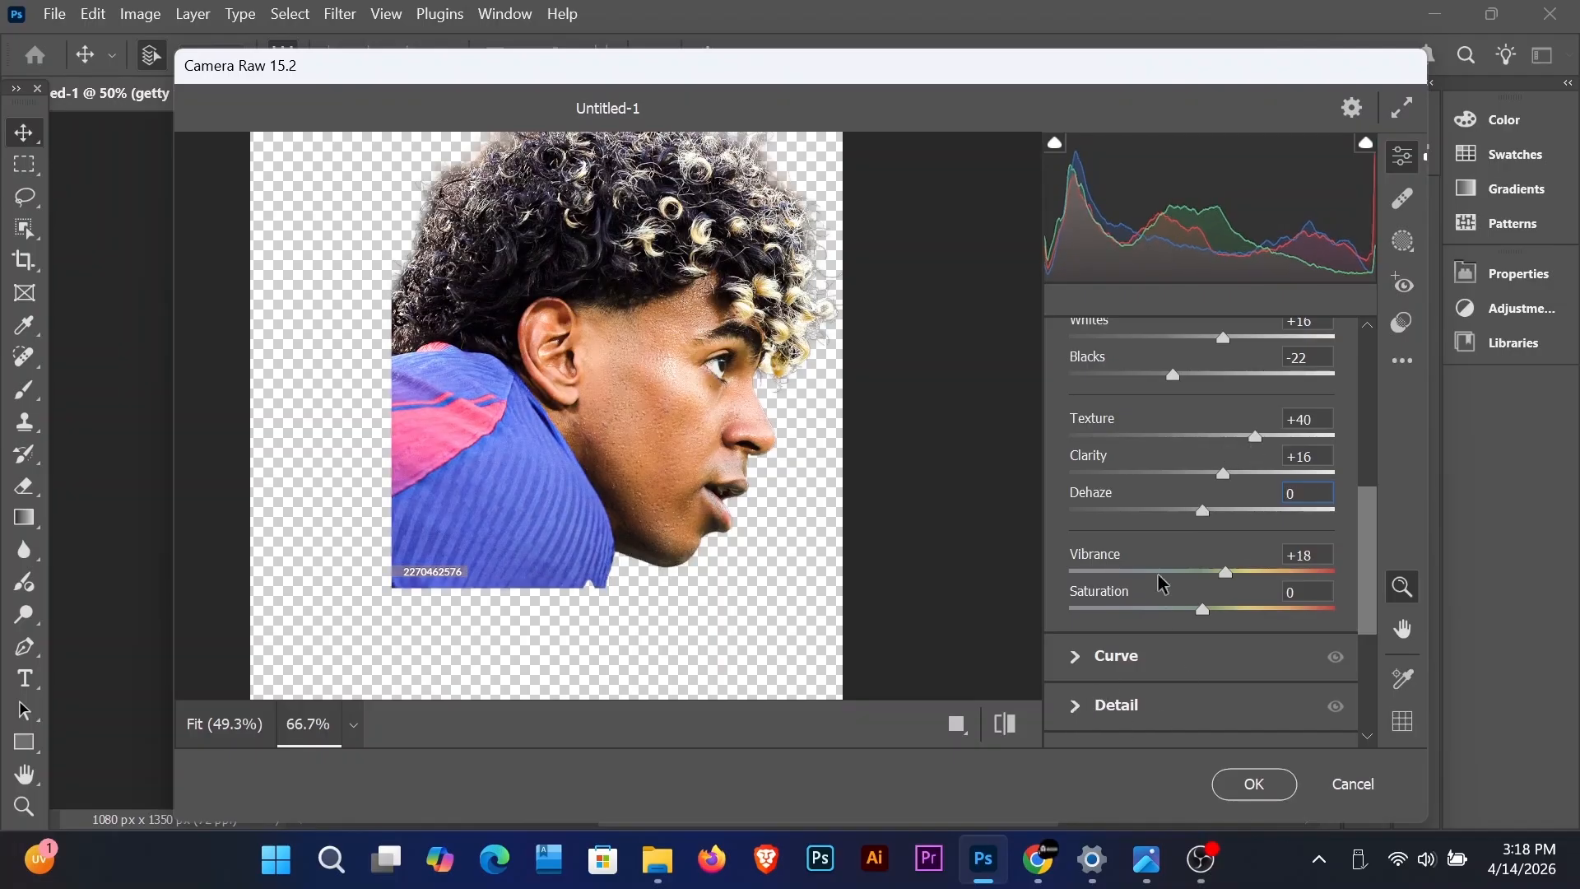
# Step: Set Sharpening to 43 and Noise Reduction to 10, and apply the Camera Raw filter
pyautogui.click(1152, 705)
pyautogui.click(1167, 486)
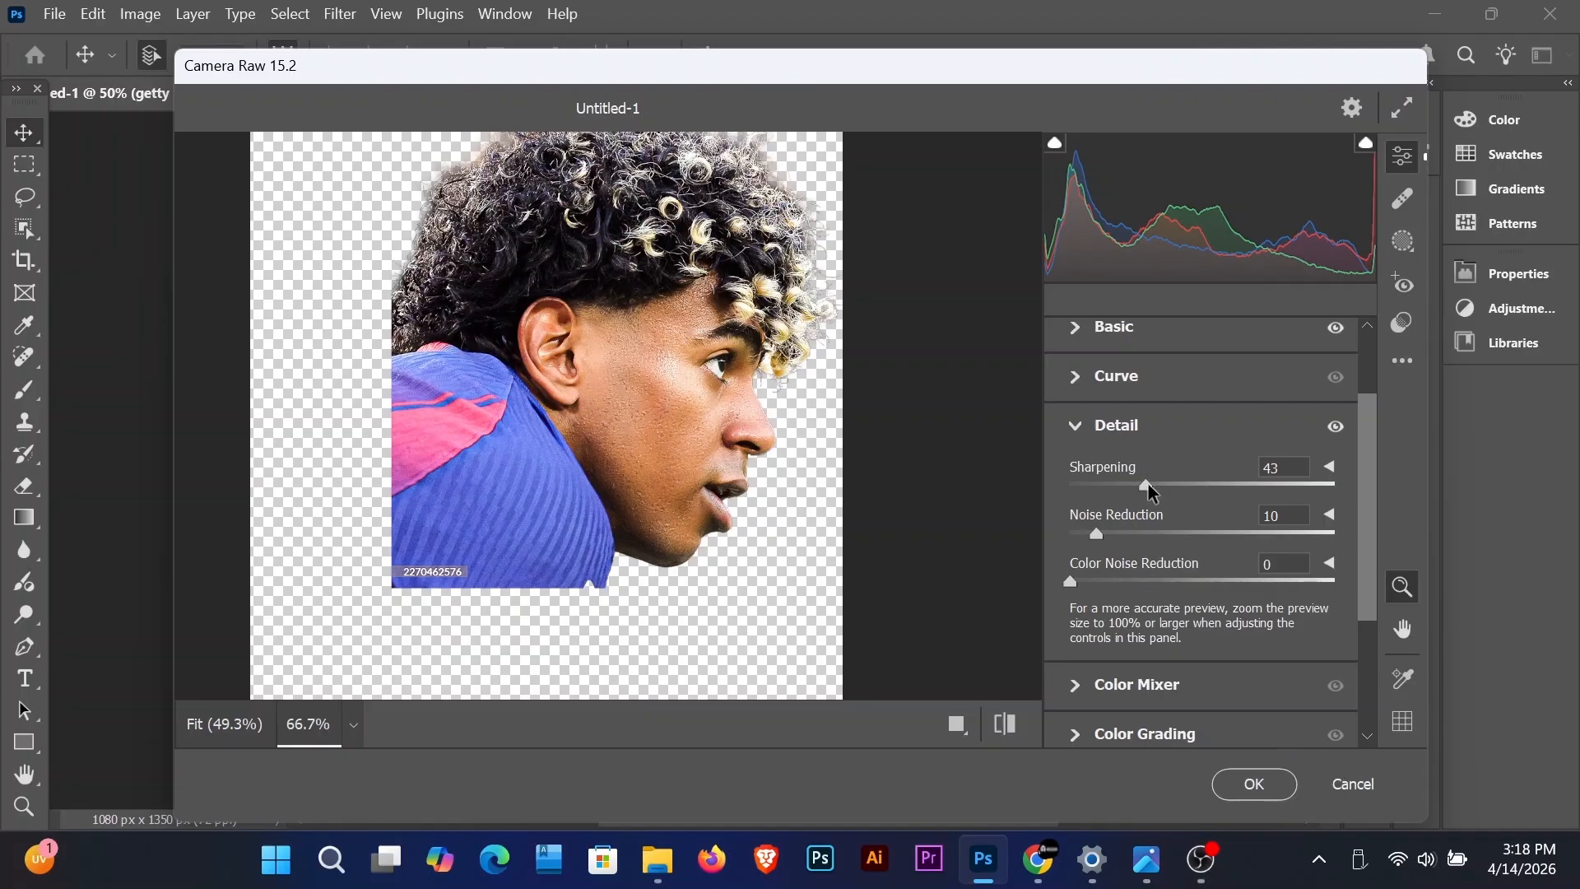
pyautogui.click(1254, 784)
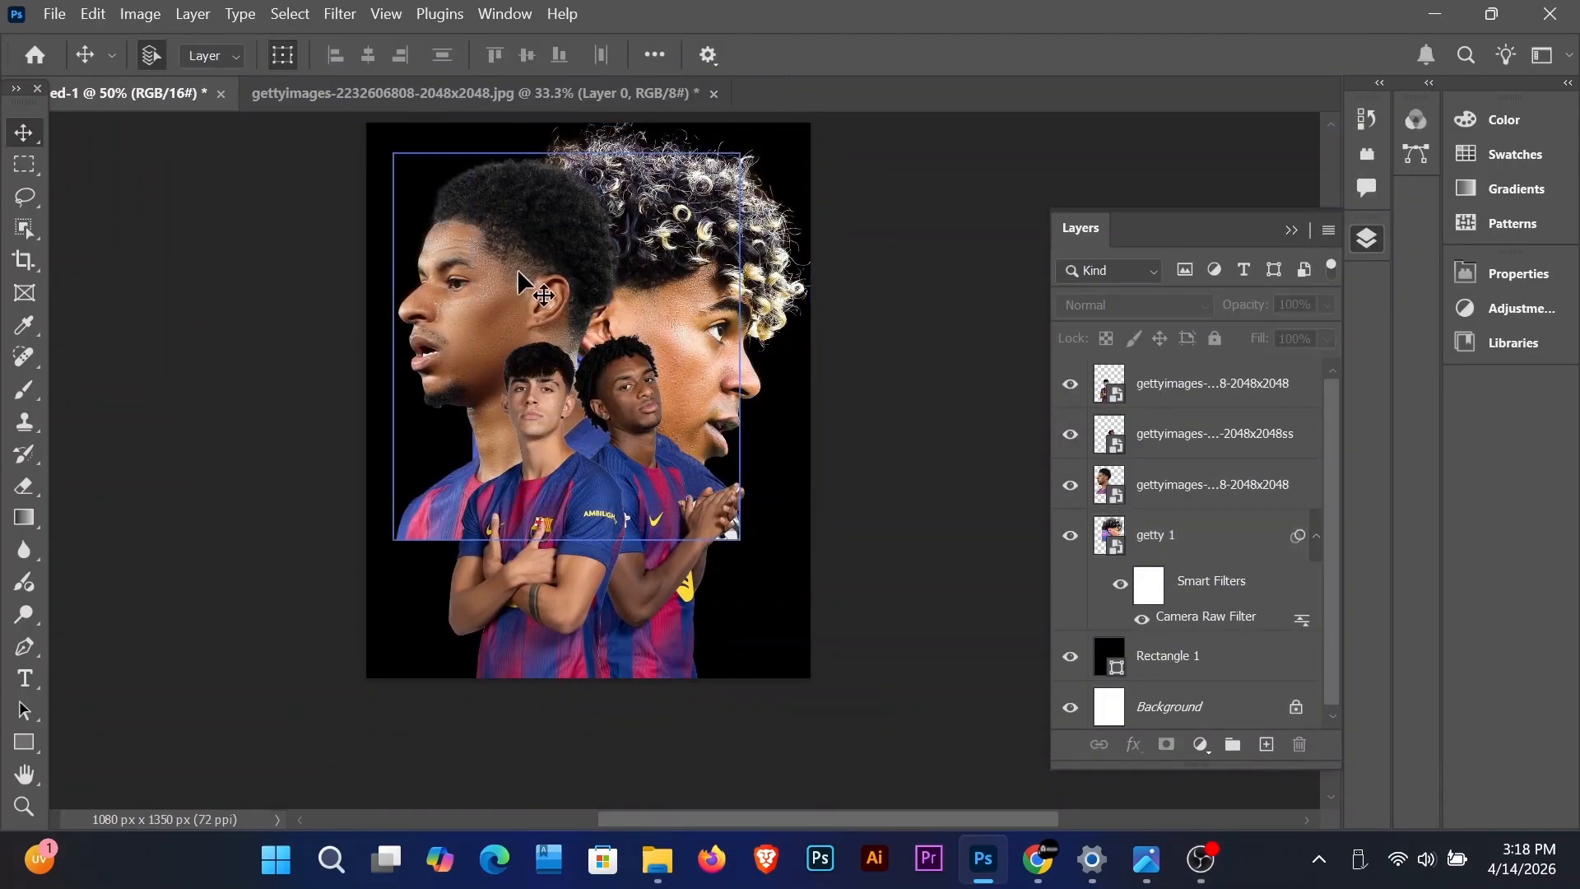
# Step: Copy the getty 1 layer's Camera Raw smart filter to the left-facing portrait and the crossed-arms player
pyautogui.moveTo(1298, 536); pyautogui.dragTo(1193, 494)
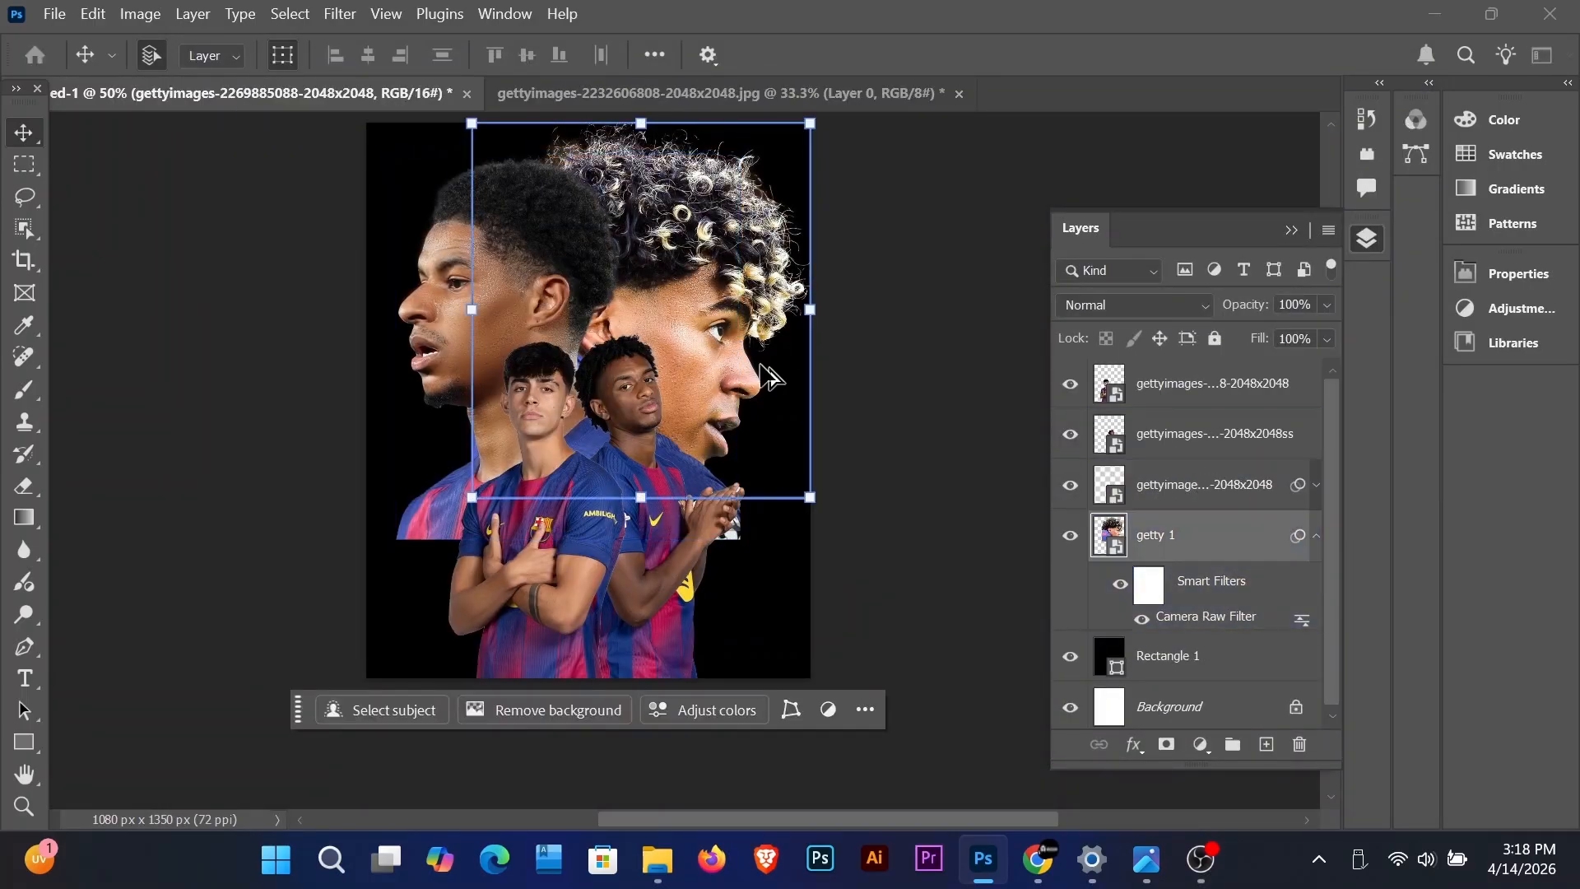
pyautogui.click(551, 422)
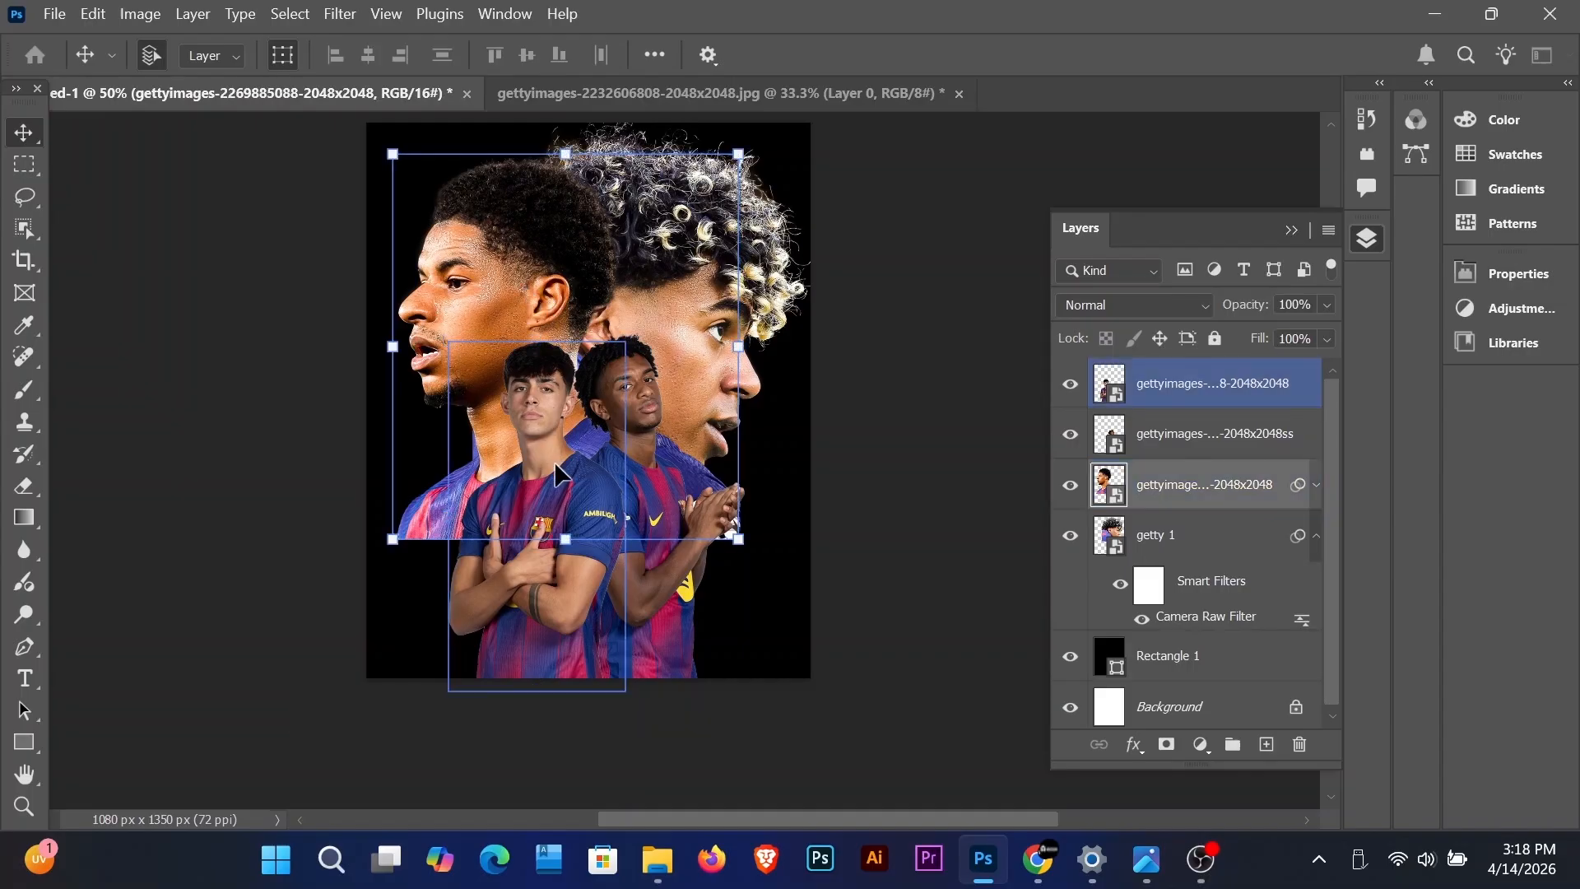
pyautogui.moveTo(1256, 456); pyautogui.dragTo(1152, 383)
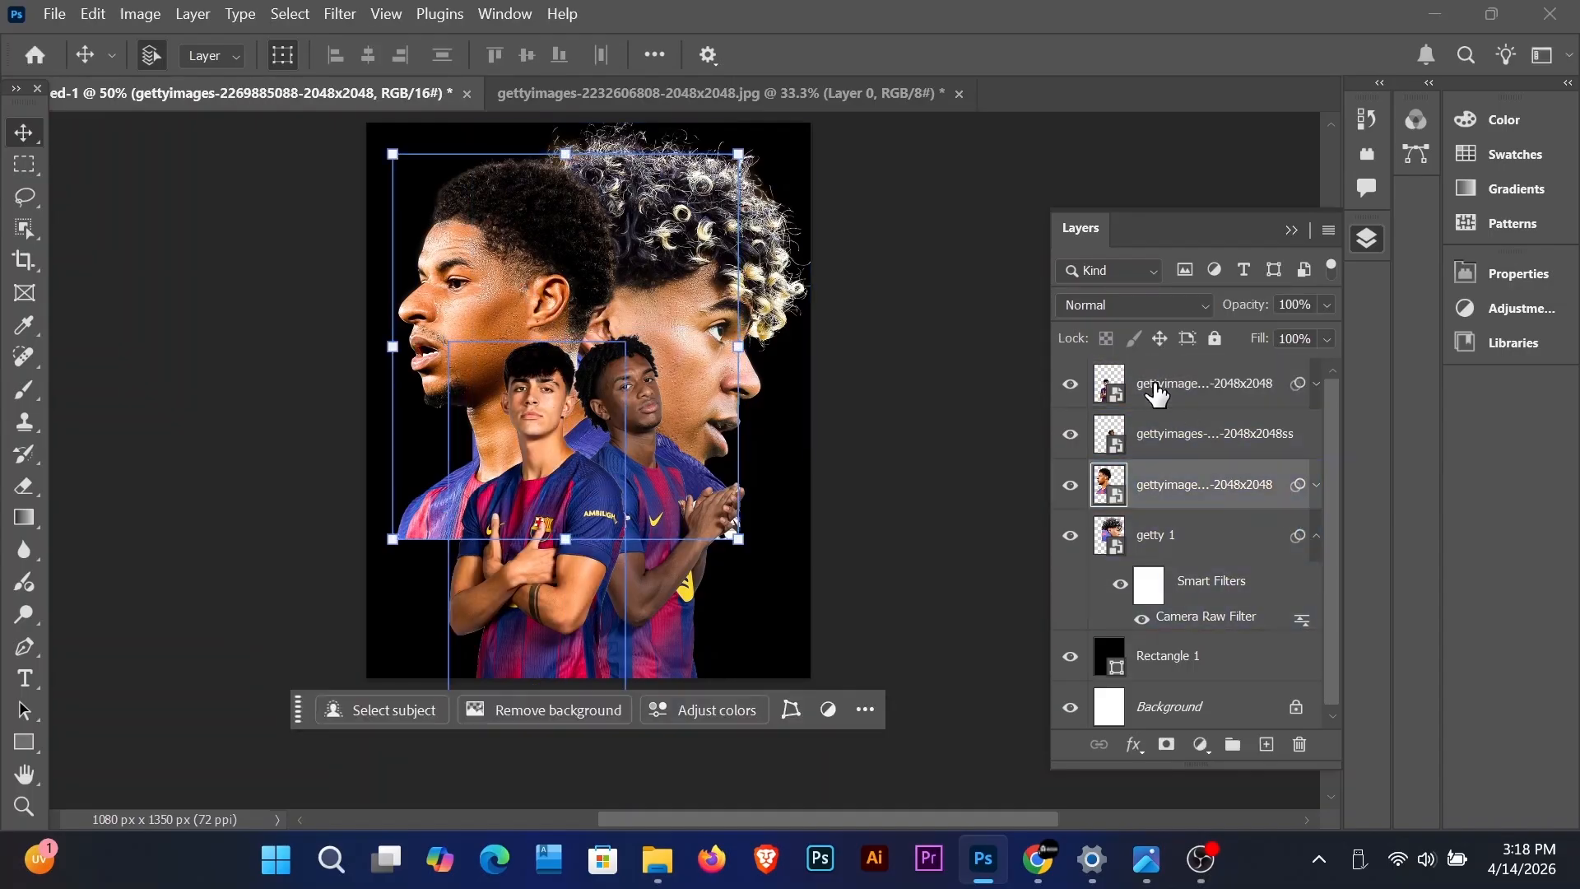
# Step: Copy the Camera Raw smart filter from the left-facing portrait to the clapping player's layer
pyautogui.click(718, 490)
pyautogui.moveTo(1300, 477); pyautogui.dragTo(1305, 486)
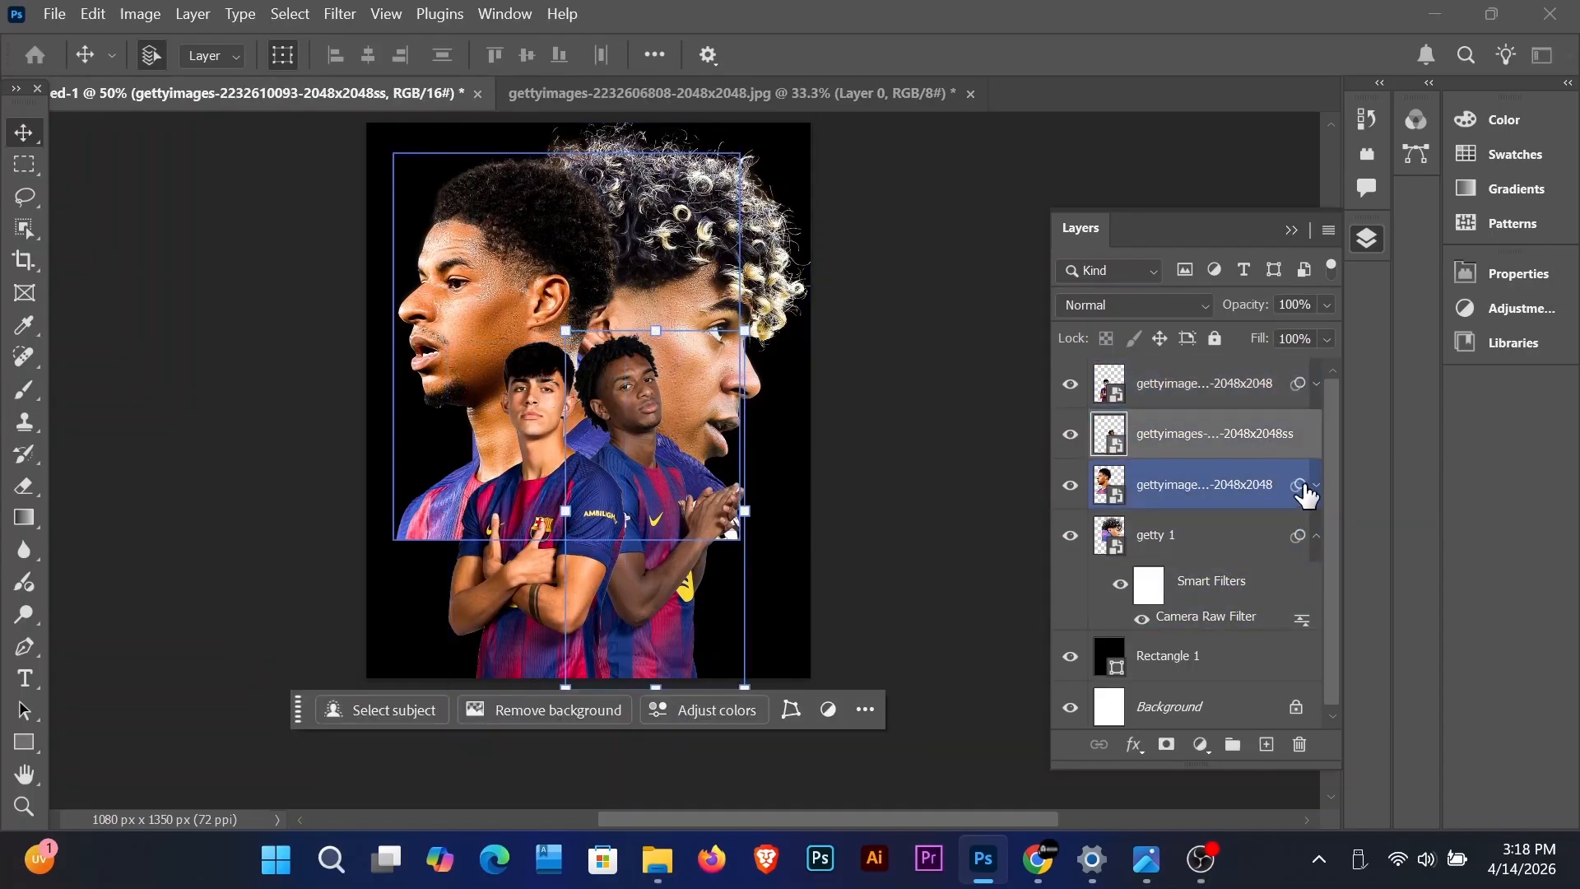
pyautogui.moveTo(1139, 444); pyautogui.dragTo(1131, 425)
pyautogui.click(656, 398)
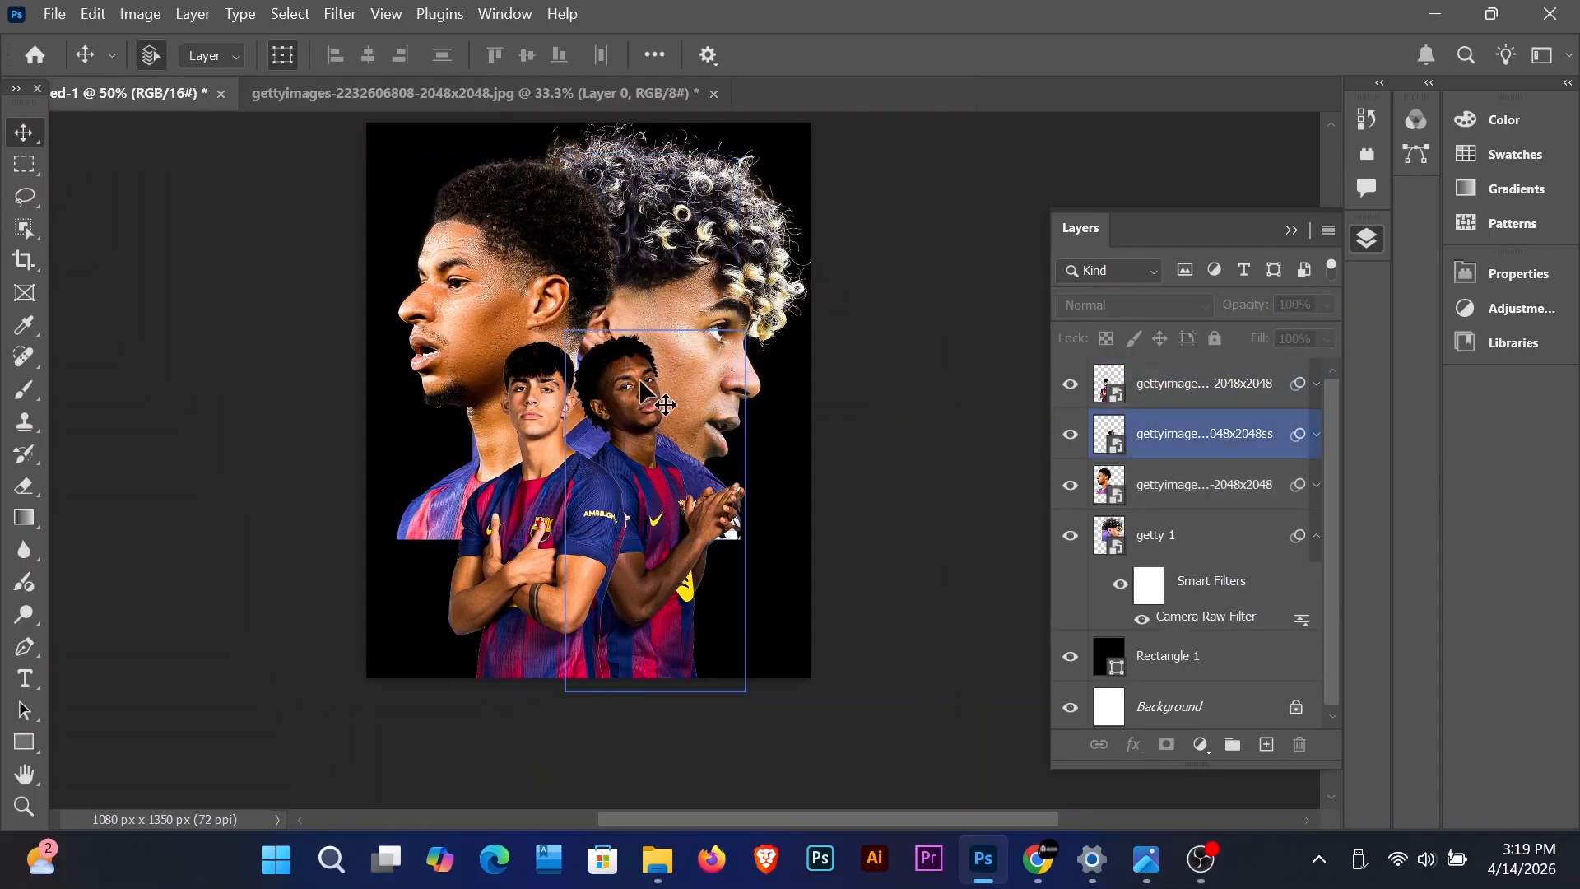
# Step: Reopen the clapping player's Camera Raw filter, brighten him with the Basic adjustments, and apply the change
pyautogui.click(1318, 435)
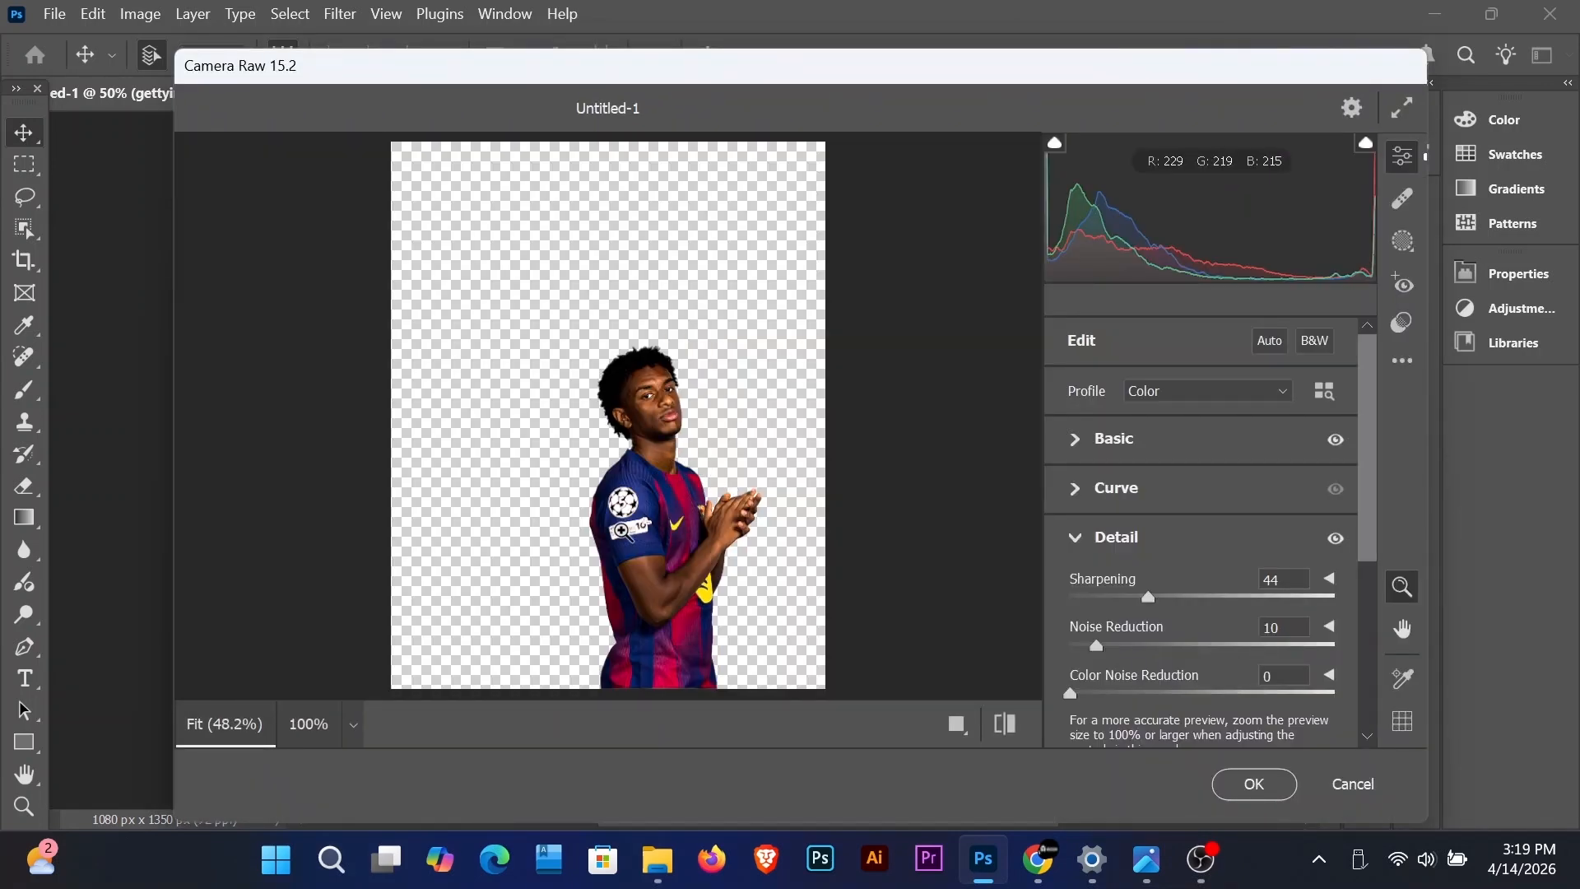
pyautogui.click(779, 547)
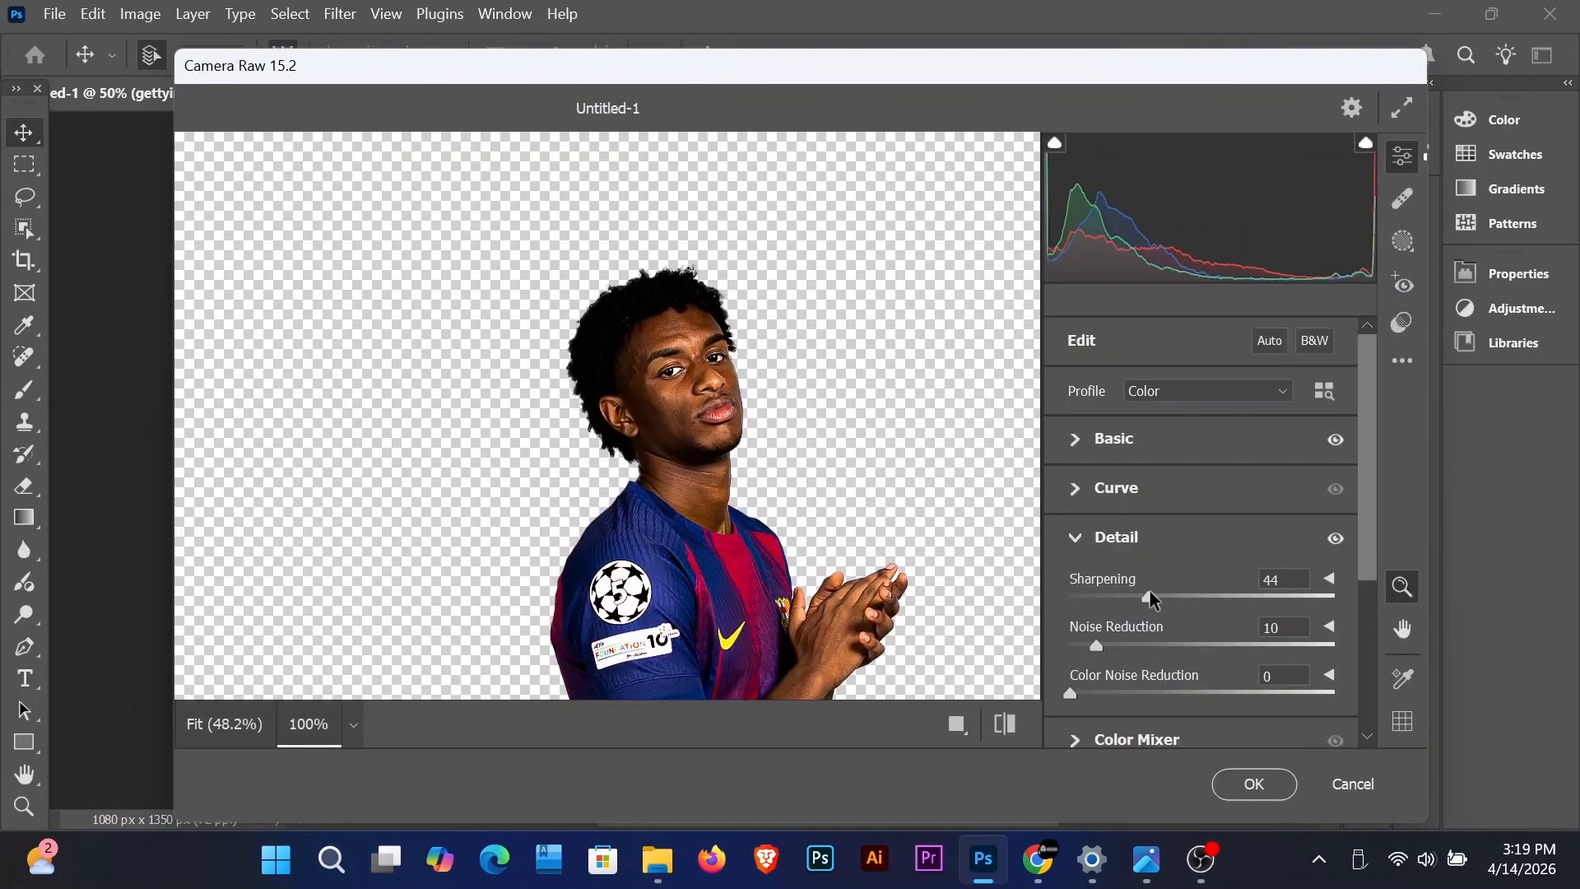
pyautogui.click(1083, 449)
pyautogui.moveTo(1203, 536); pyautogui.dragTo(1255, 536)
pyautogui.click(1253, 784)
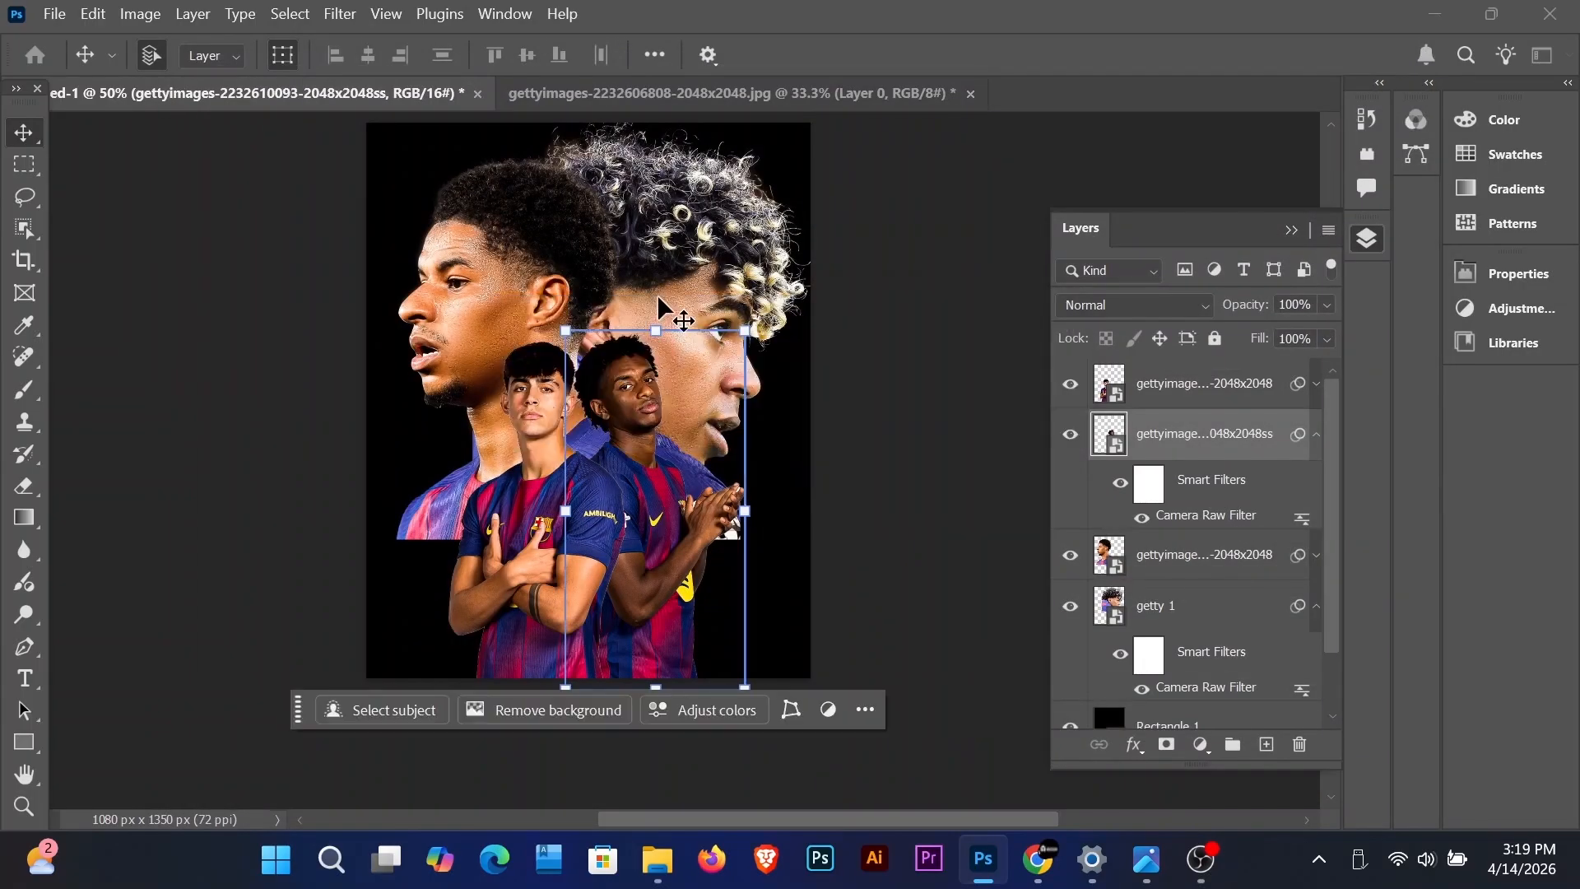
pyautogui.click(664, 502)
pyautogui.click(869, 368)
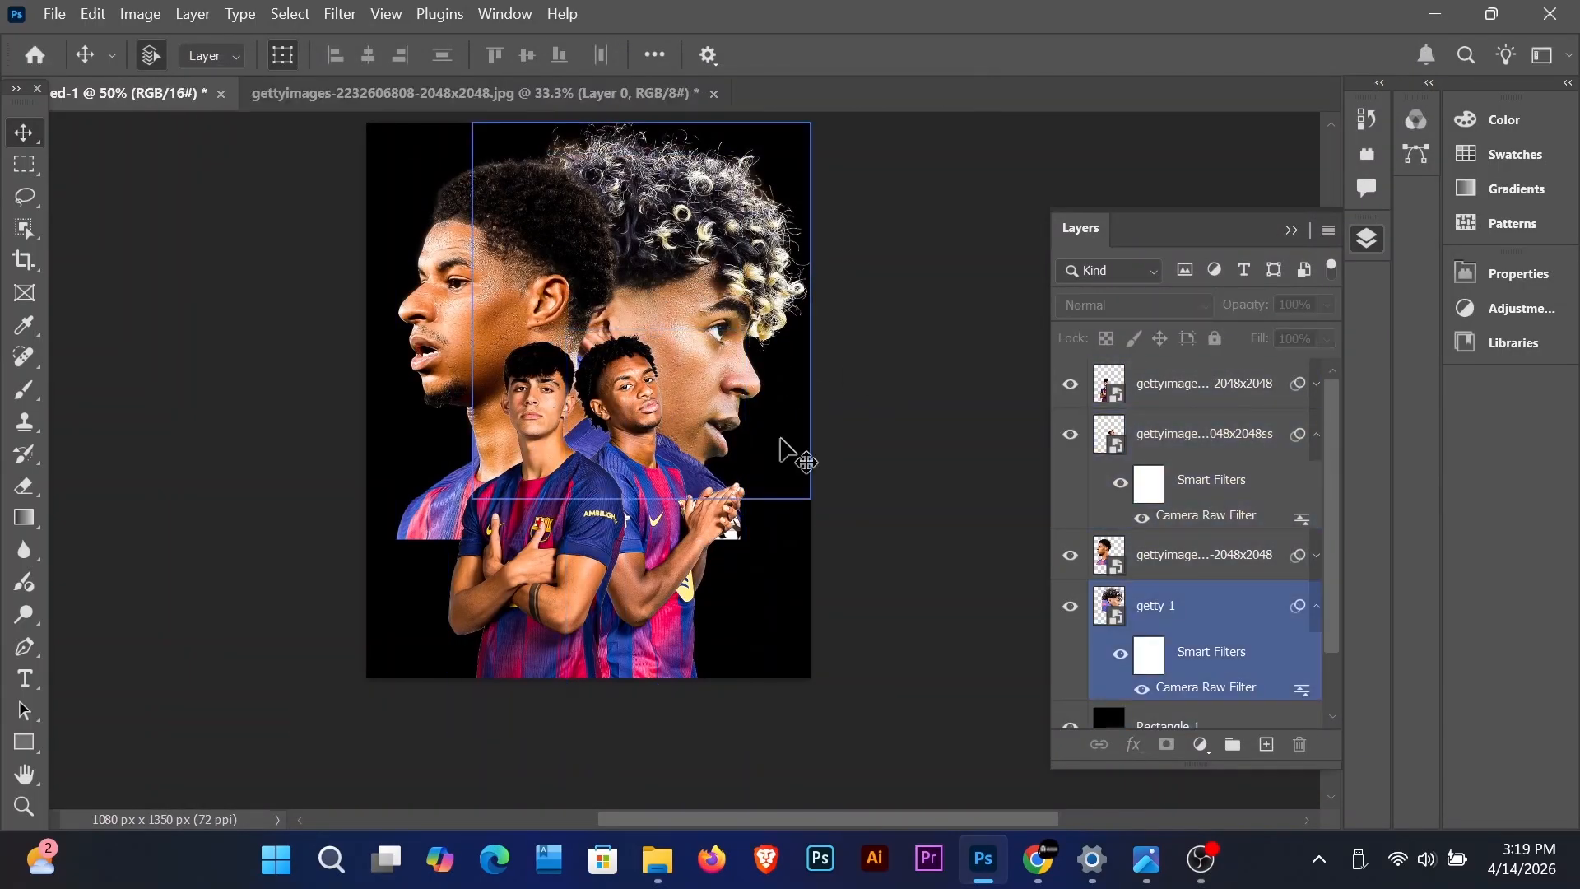
# Step: Add a layer mask to the left-facing portrait and fade its lower edge out with linear black-to-white gradients
pyautogui.click(450, 249)
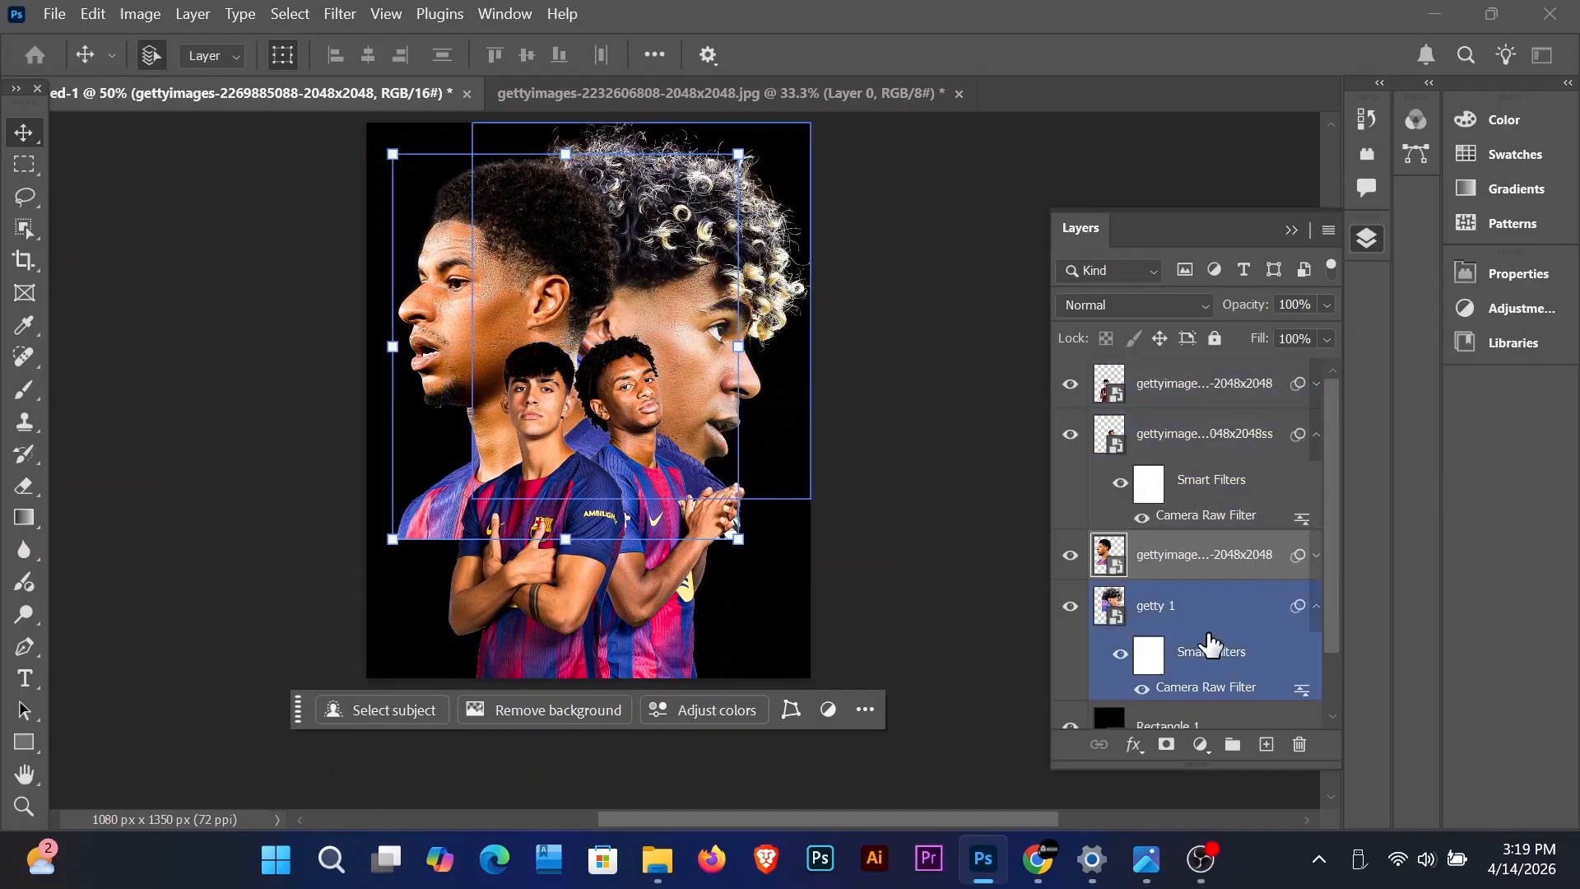
pyautogui.click(1166, 744)
pyautogui.press('g')
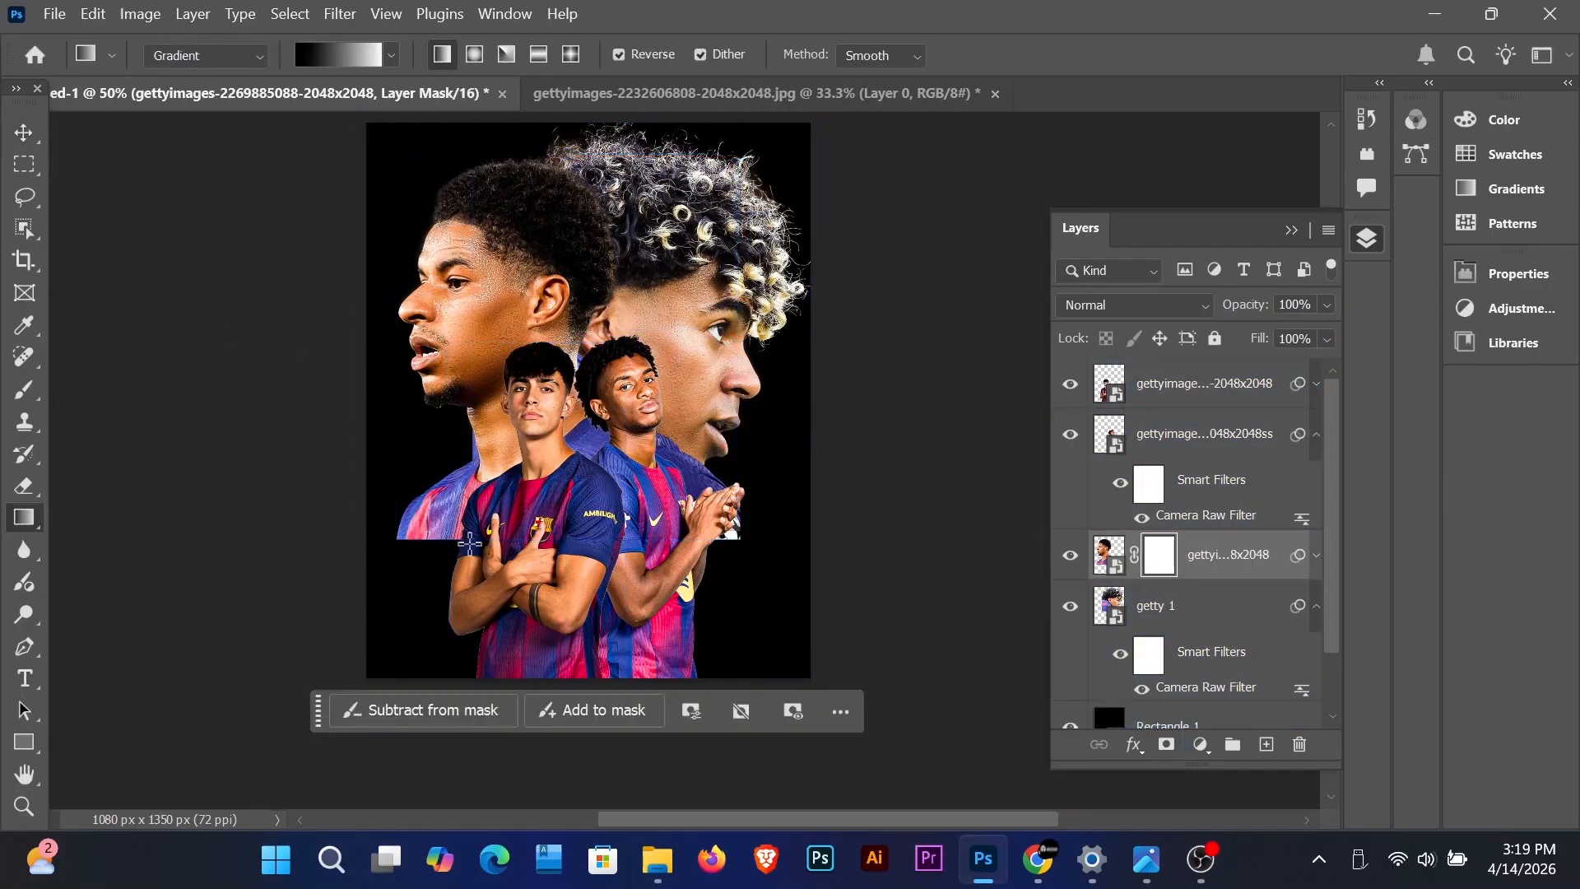
pyautogui.moveTo(472, 544); pyautogui.dragTo(483, 430)
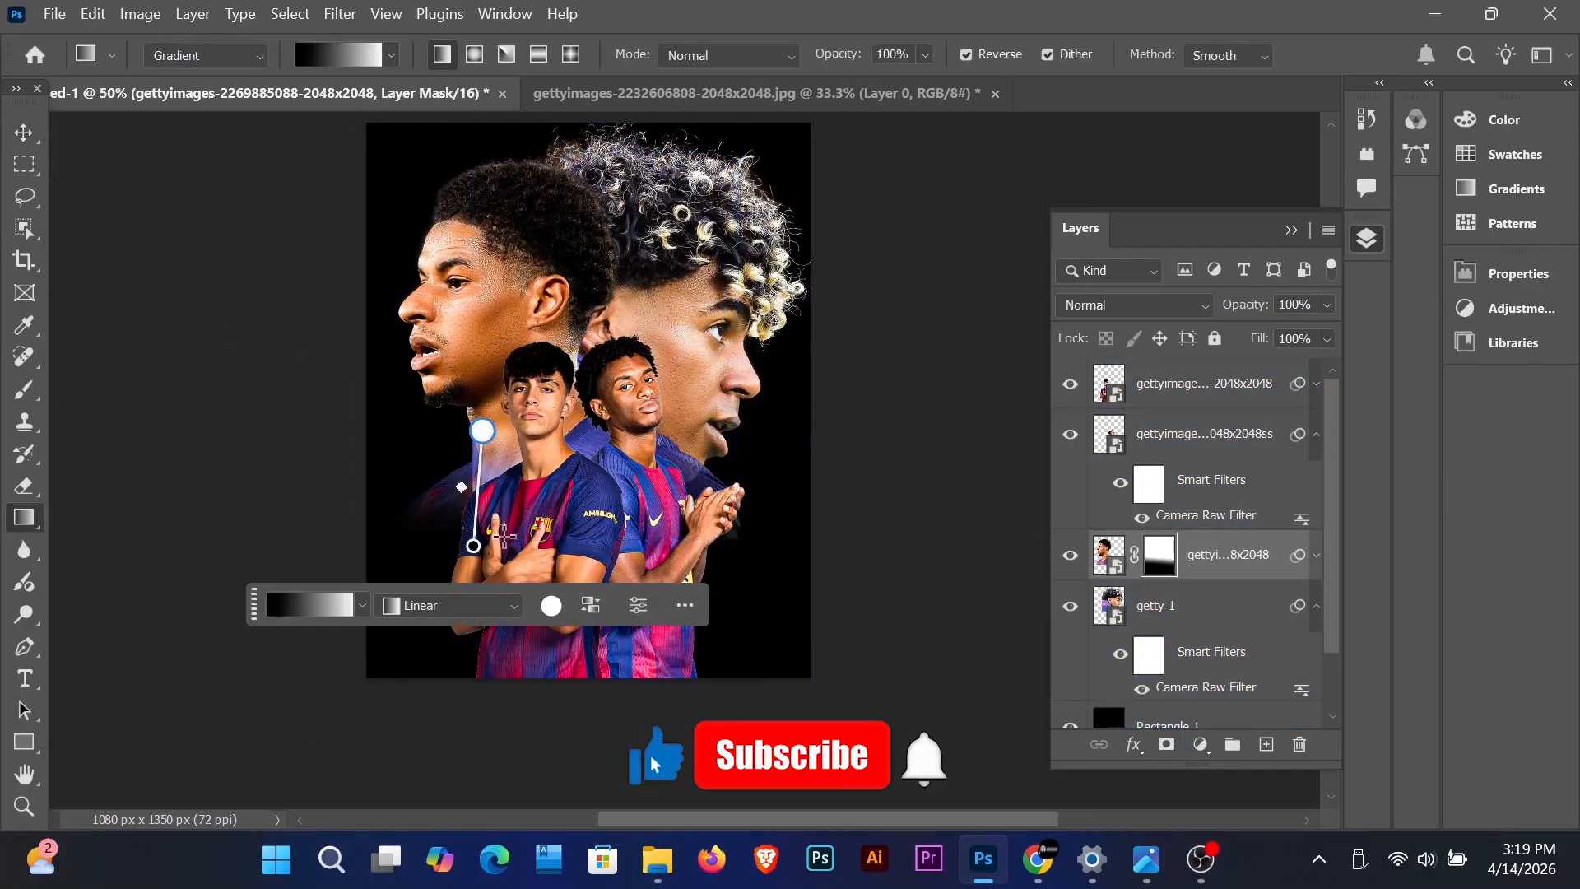
pyautogui.moveTo(639, 520); pyautogui.dragTo(635, 360)
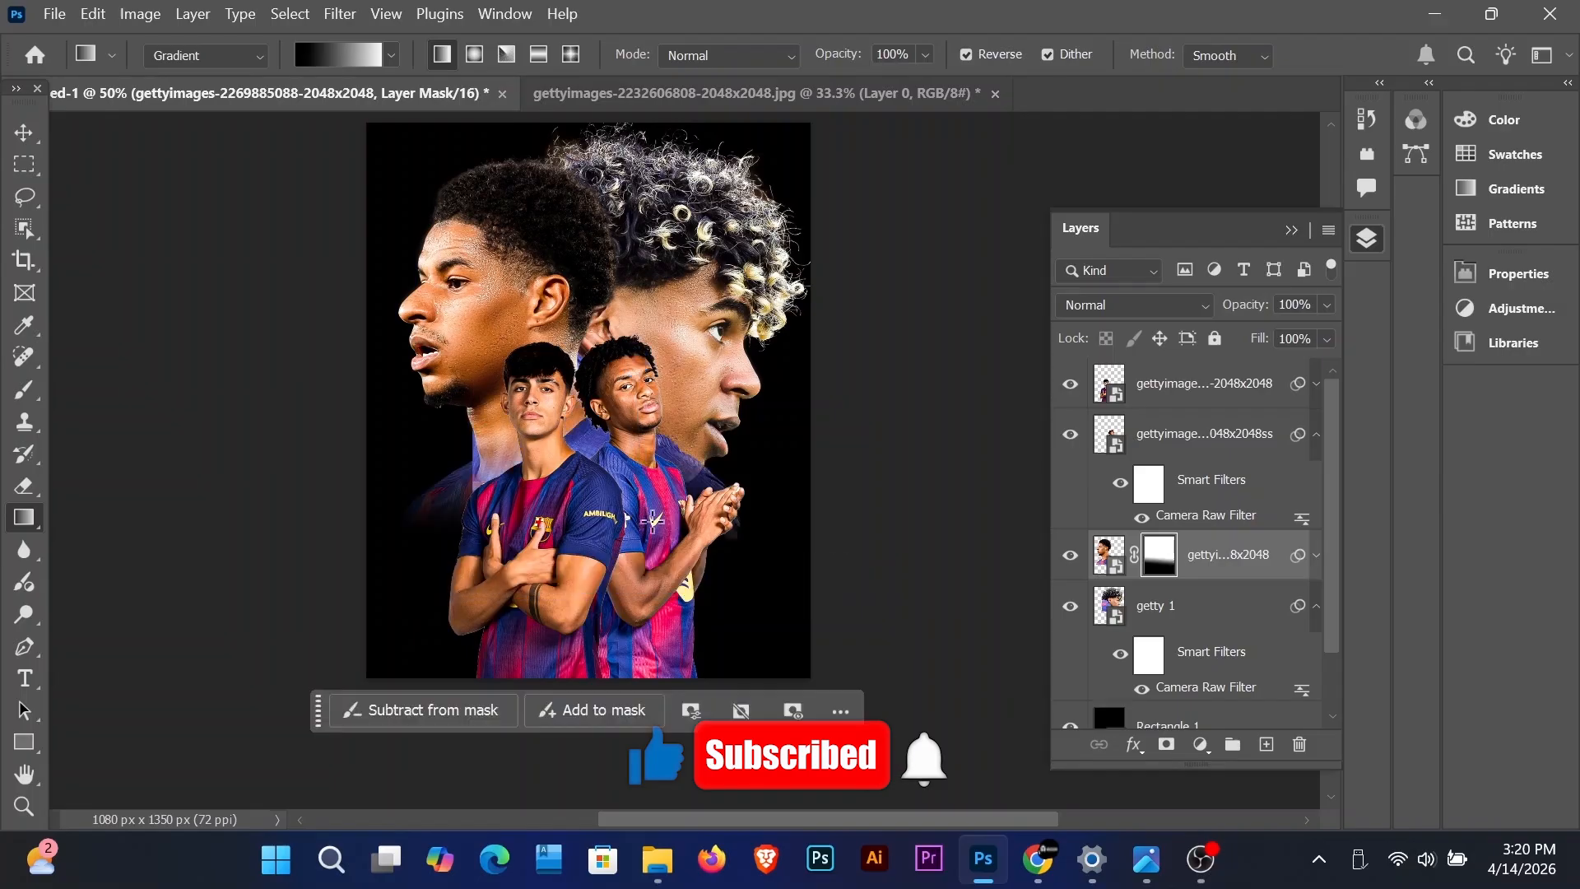
pyautogui.moveTo(645, 527); pyautogui.dragTo(626, 392)
pyautogui.press('v')
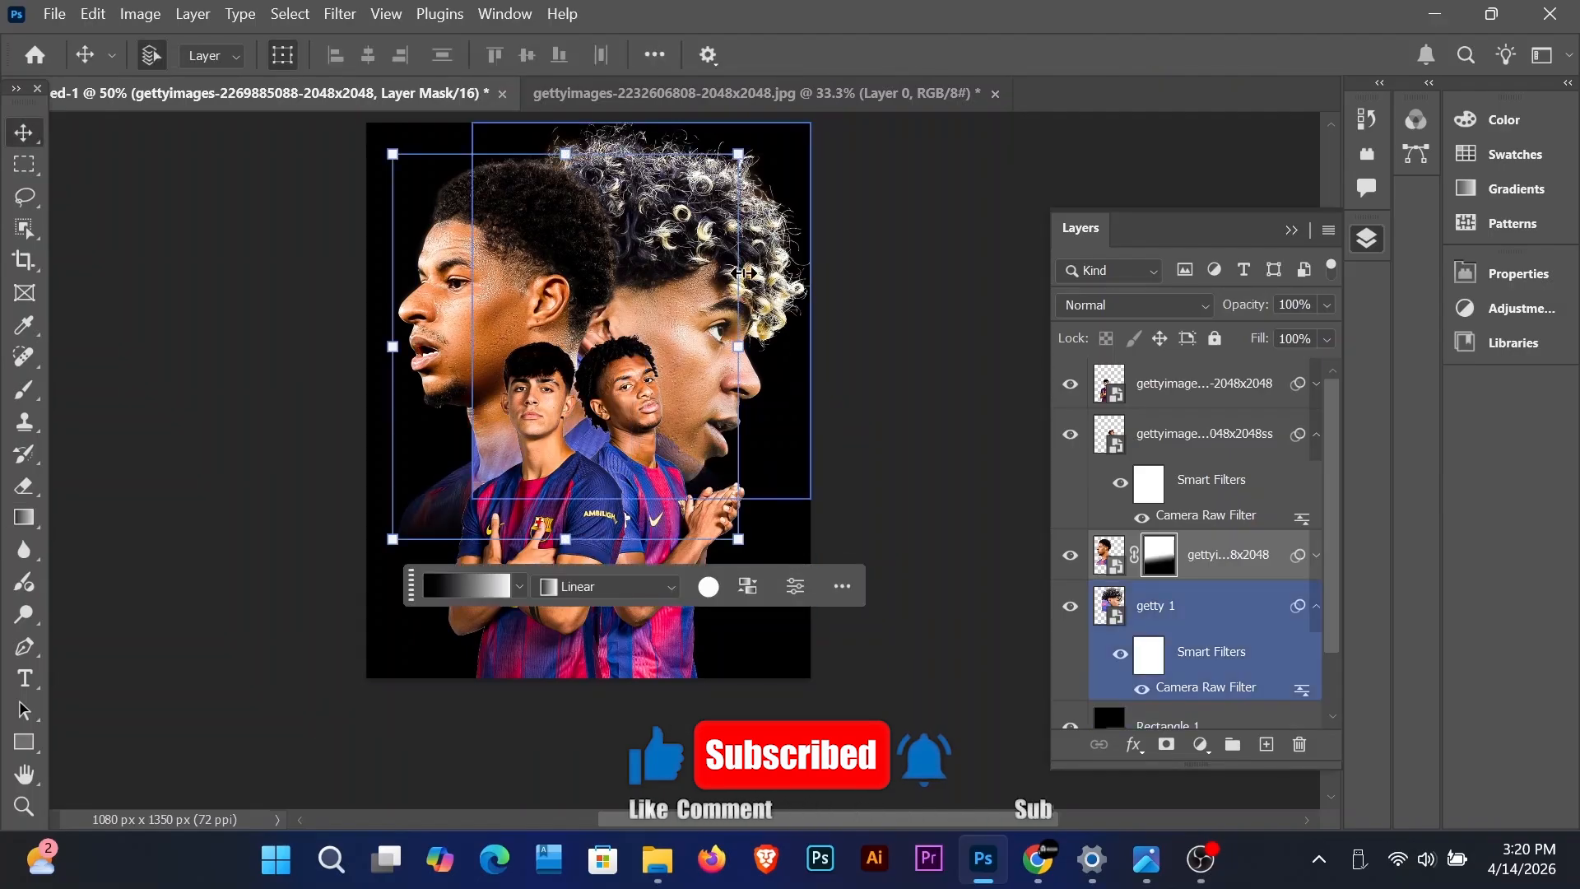
# Step: Add a layer mask to getty 1 and fade its lower-left part with a diagonal linear gradient
pyautogui.click(1224, 649)
pyautogui.click(1168, 746)
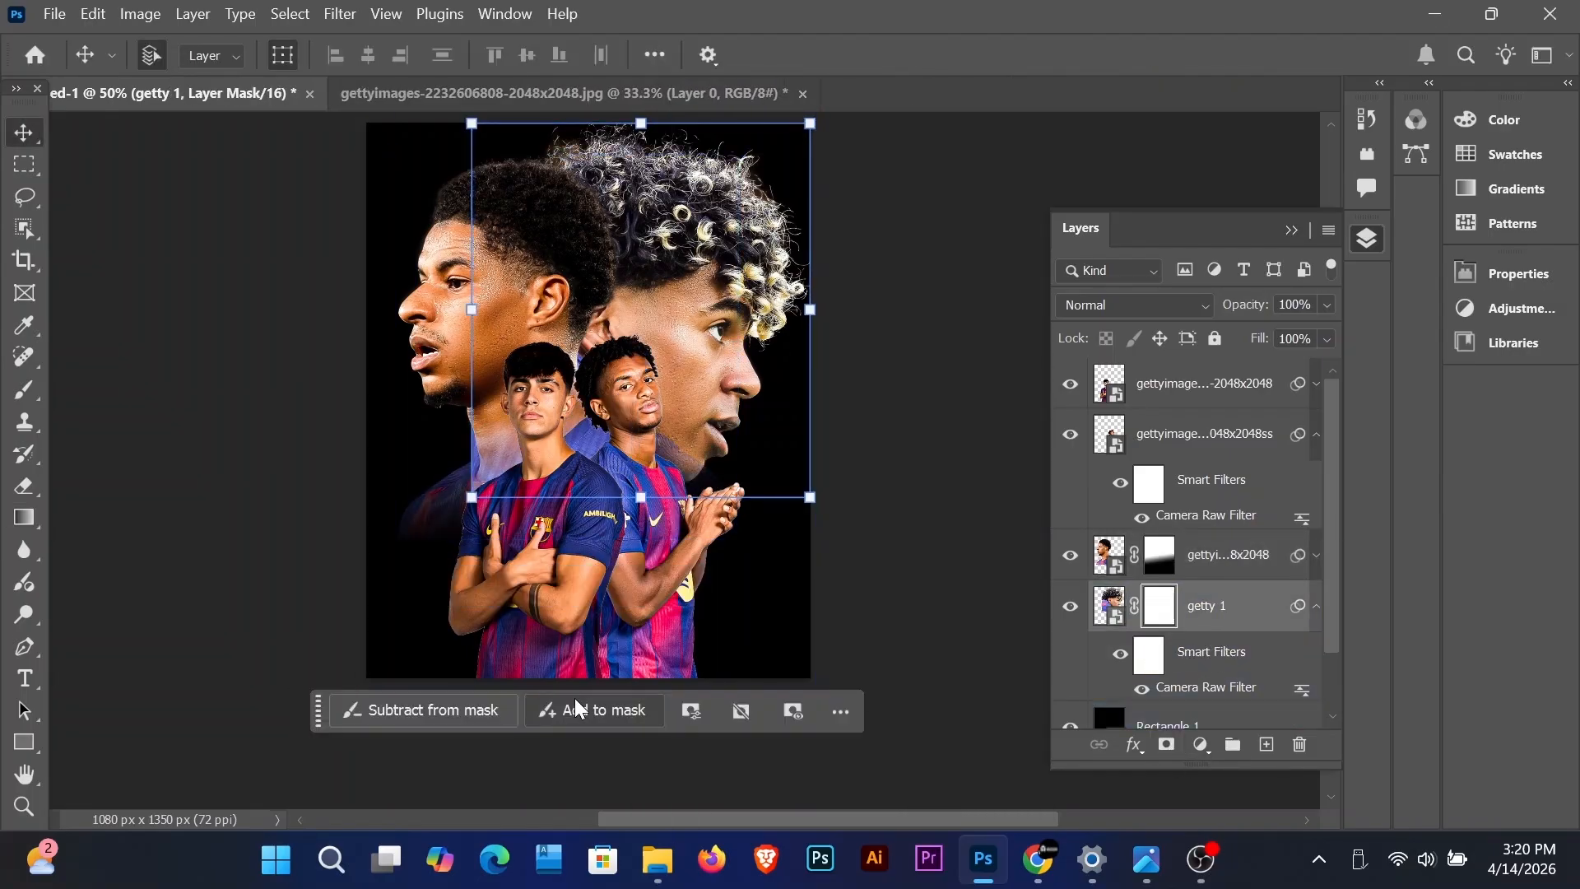
pyautogui.press('g')
pyautogui.moveTo(448, 483); pyautogui.dragTo(641, 367)
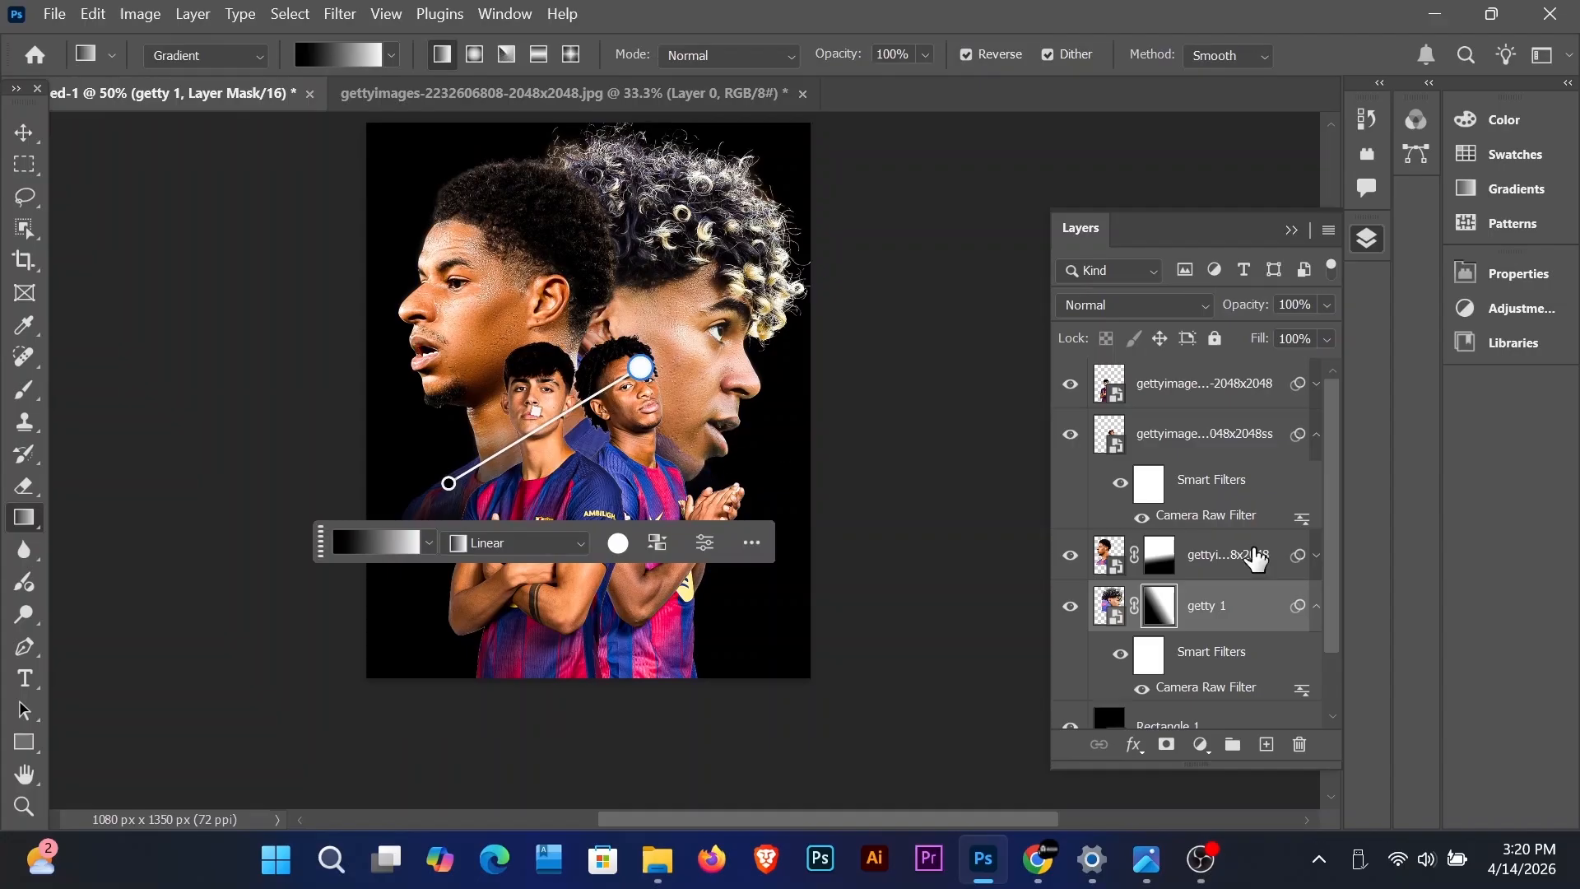
# Step: Blend the two large portraits by painting on their masks with a soft 600 px brush at 24% opacity
pyautogui.click(1257, 560)
pyautogui.press('b')
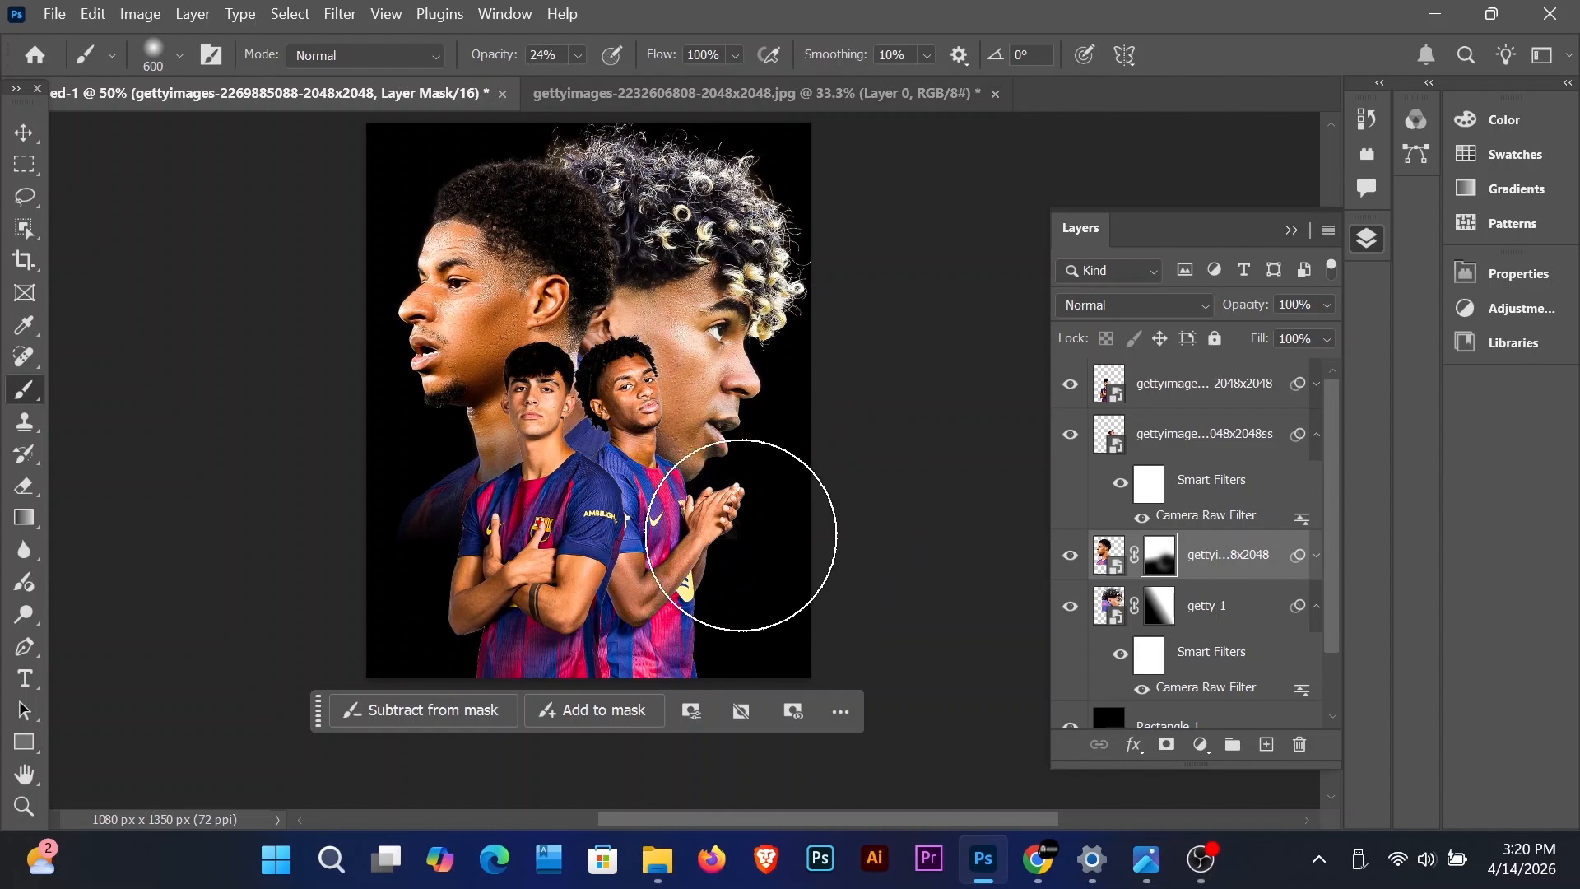
pyautogui.click(1205, 606)
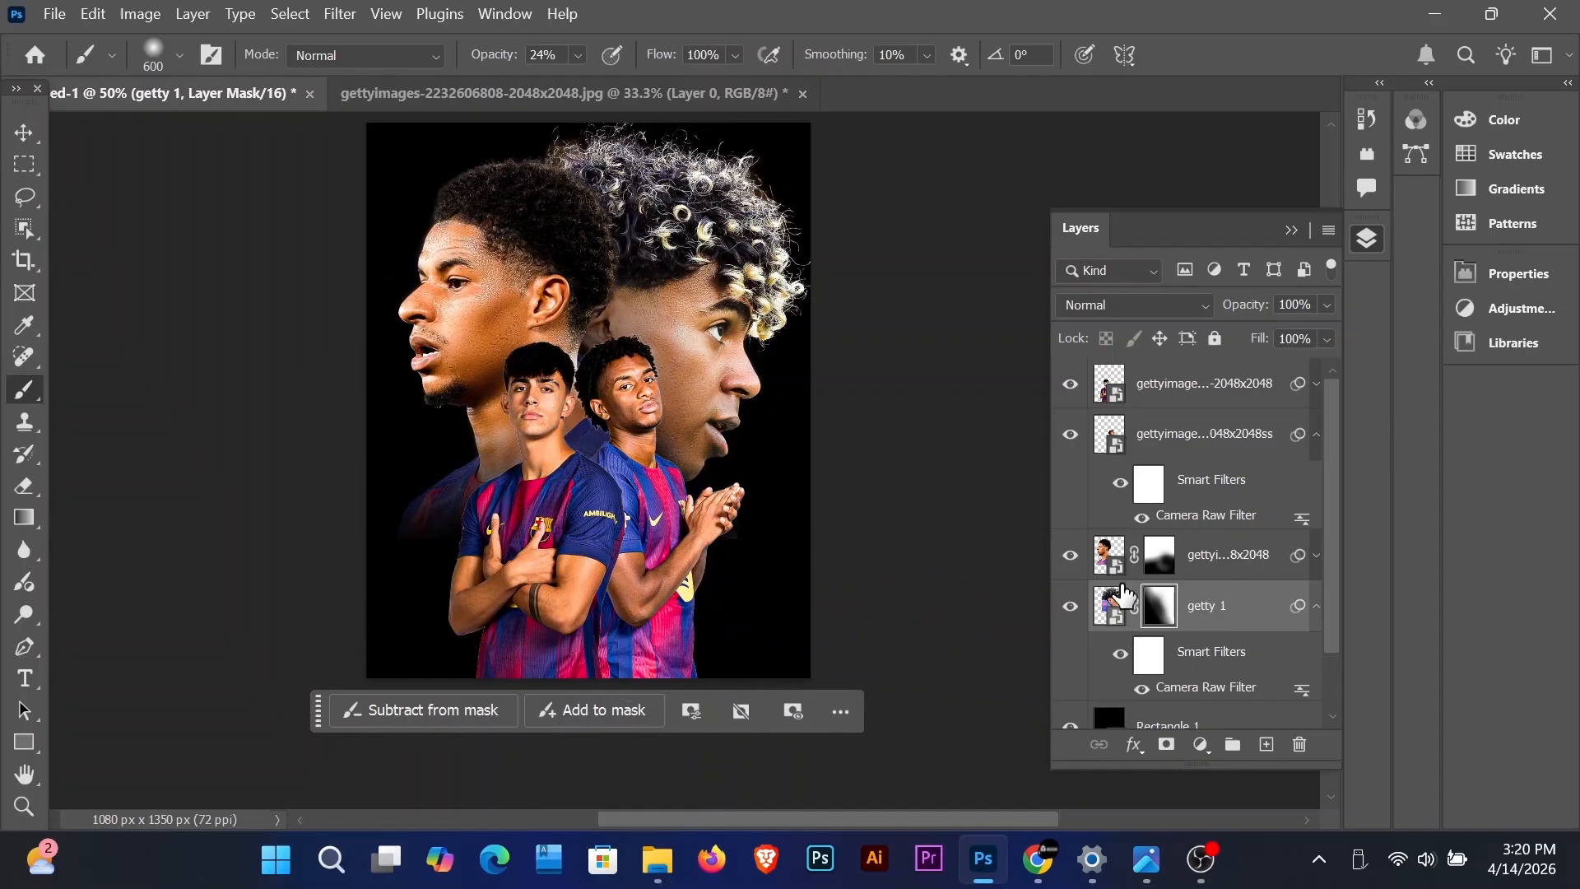
pyautogui.scroll(3, 657, 212)
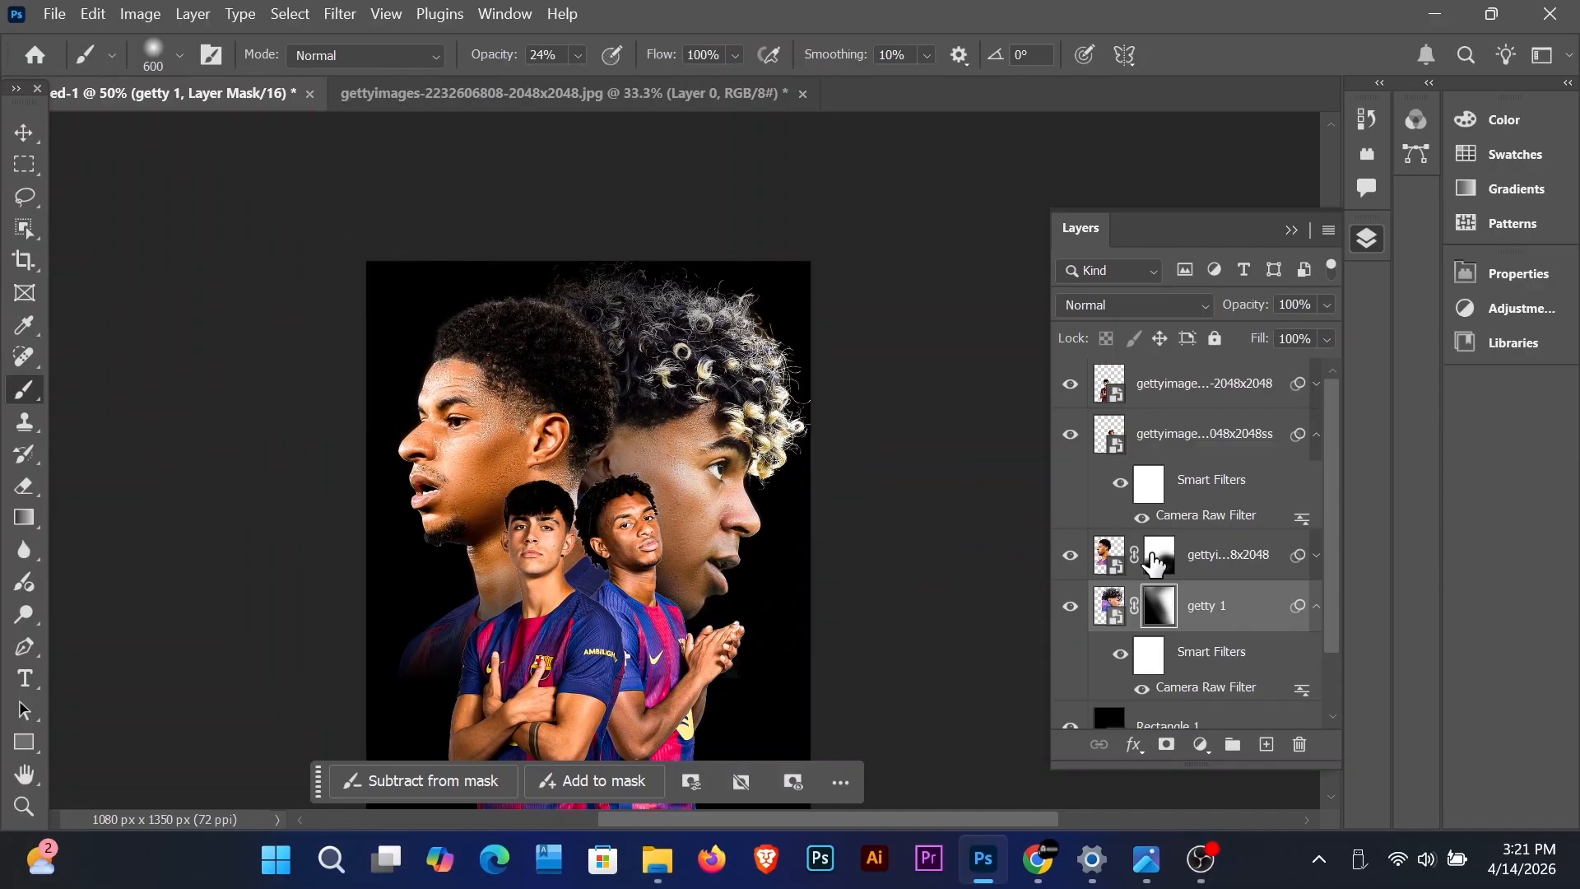
pyautogui.click(1153, 560)
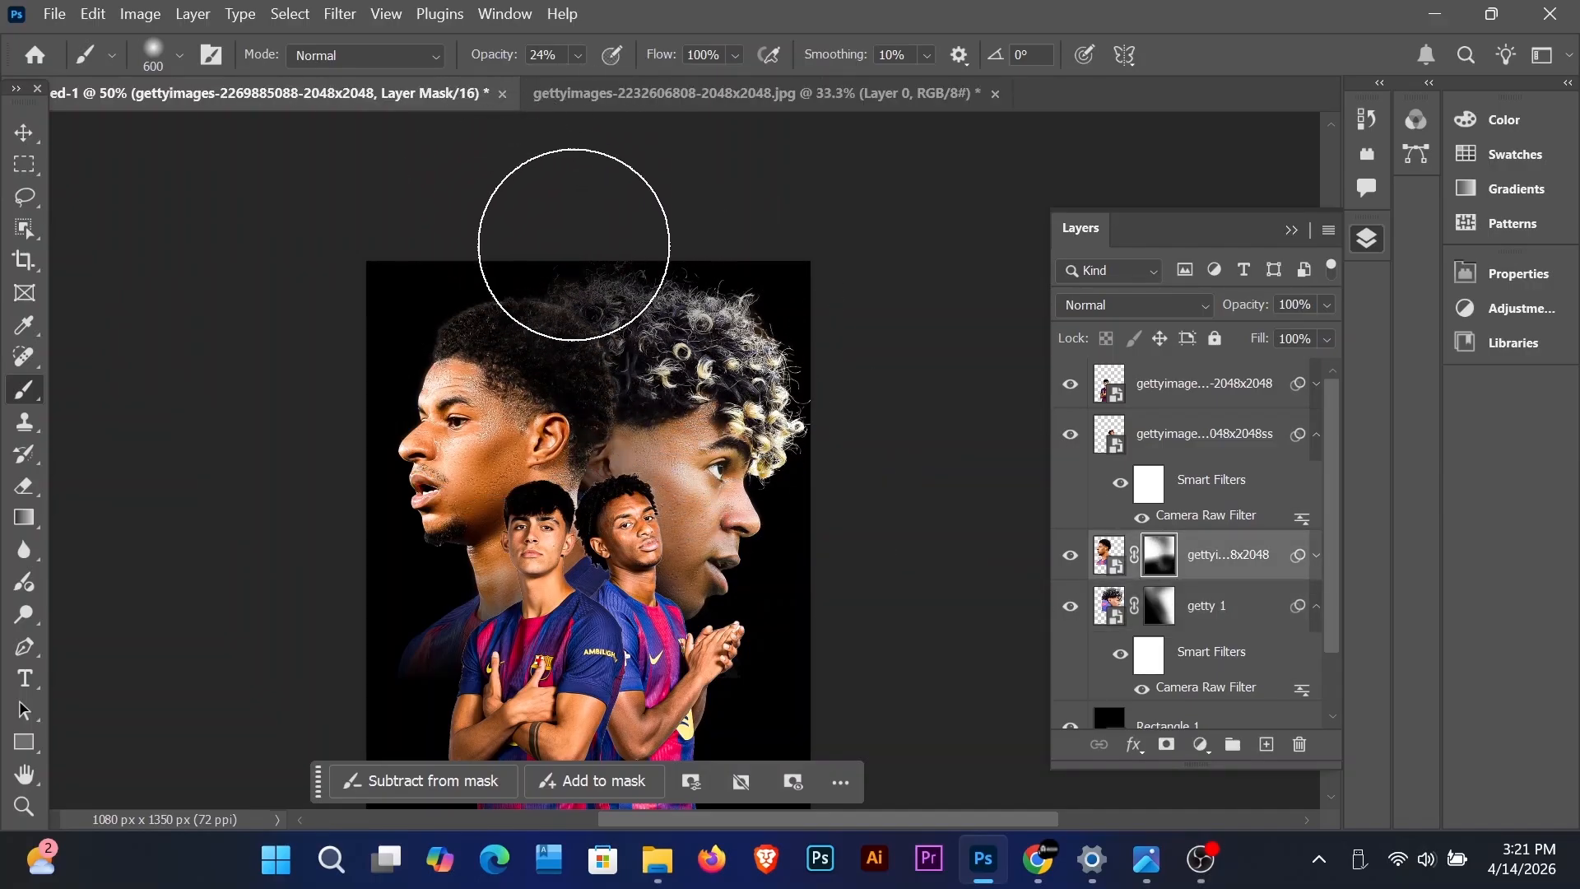
pyautogui.scroll(-2, 670, 462)
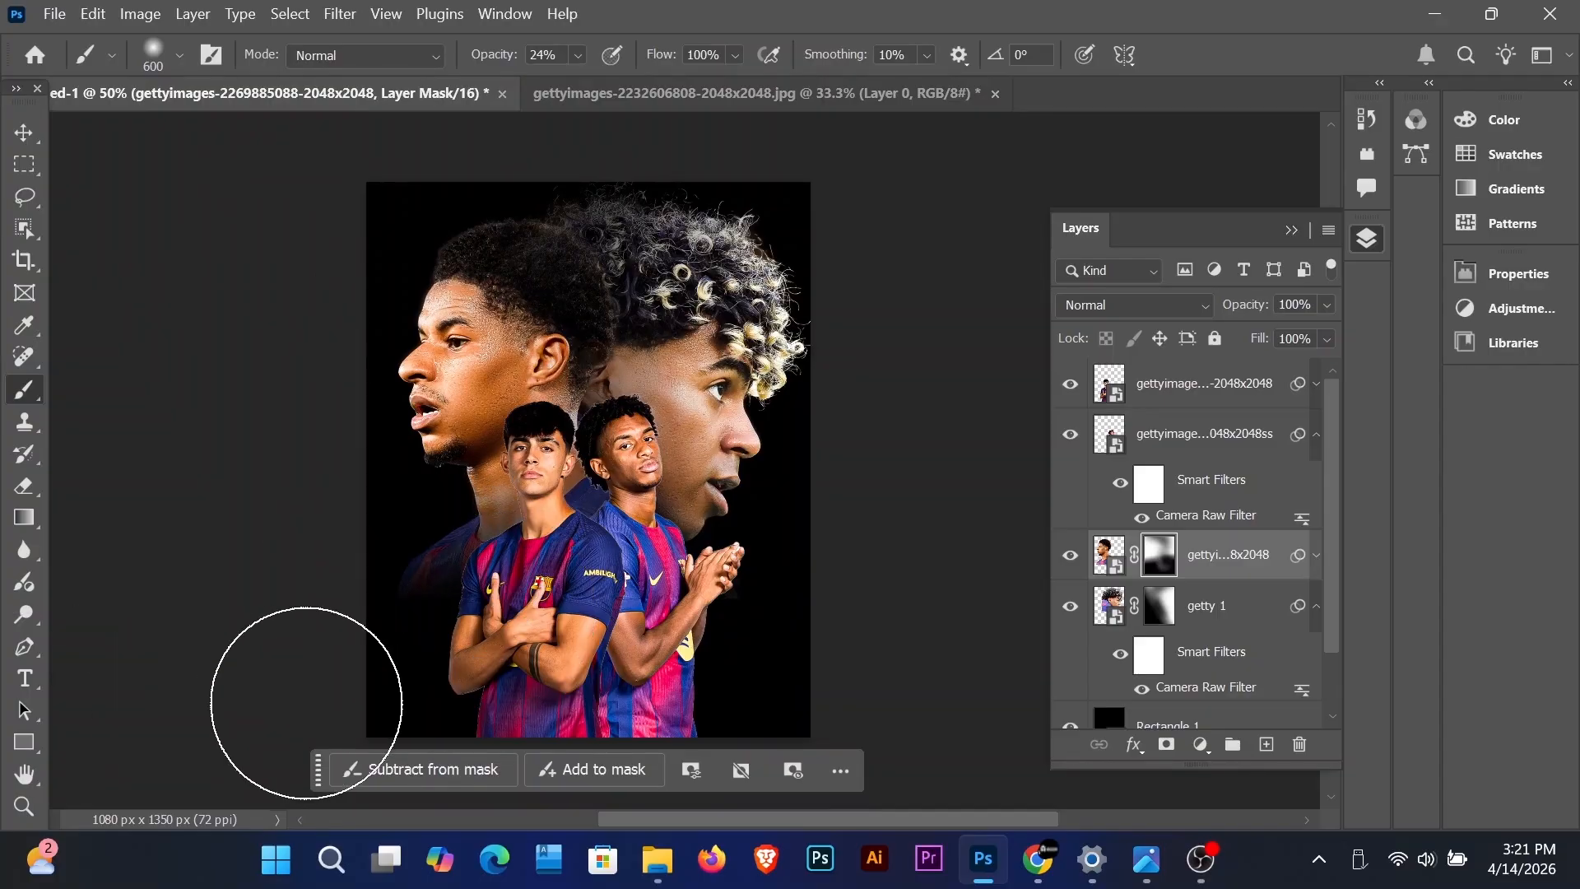
pyautogui.scroll(-1, 806, 499)
# Step: Add a layer mask to the crossed-arms player's layer
pyautogui.press('v')
pyautogui.click(580, 460)
pyautogui.scroll(-1, 580, 461)
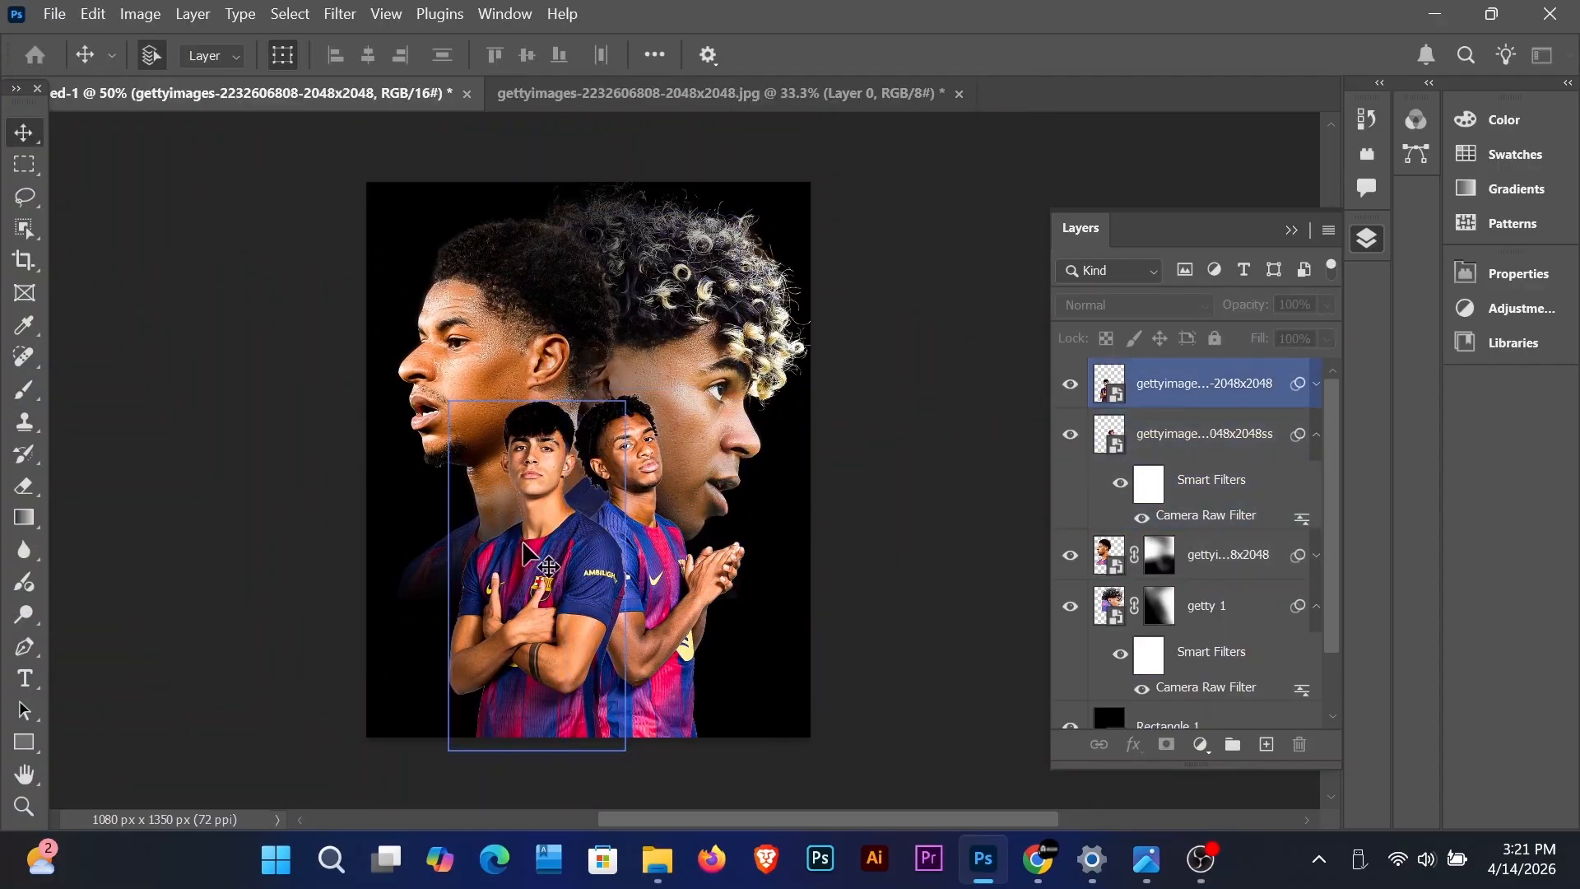
pyautogui.click(724, 568)
pyautogui.click(861, 489)
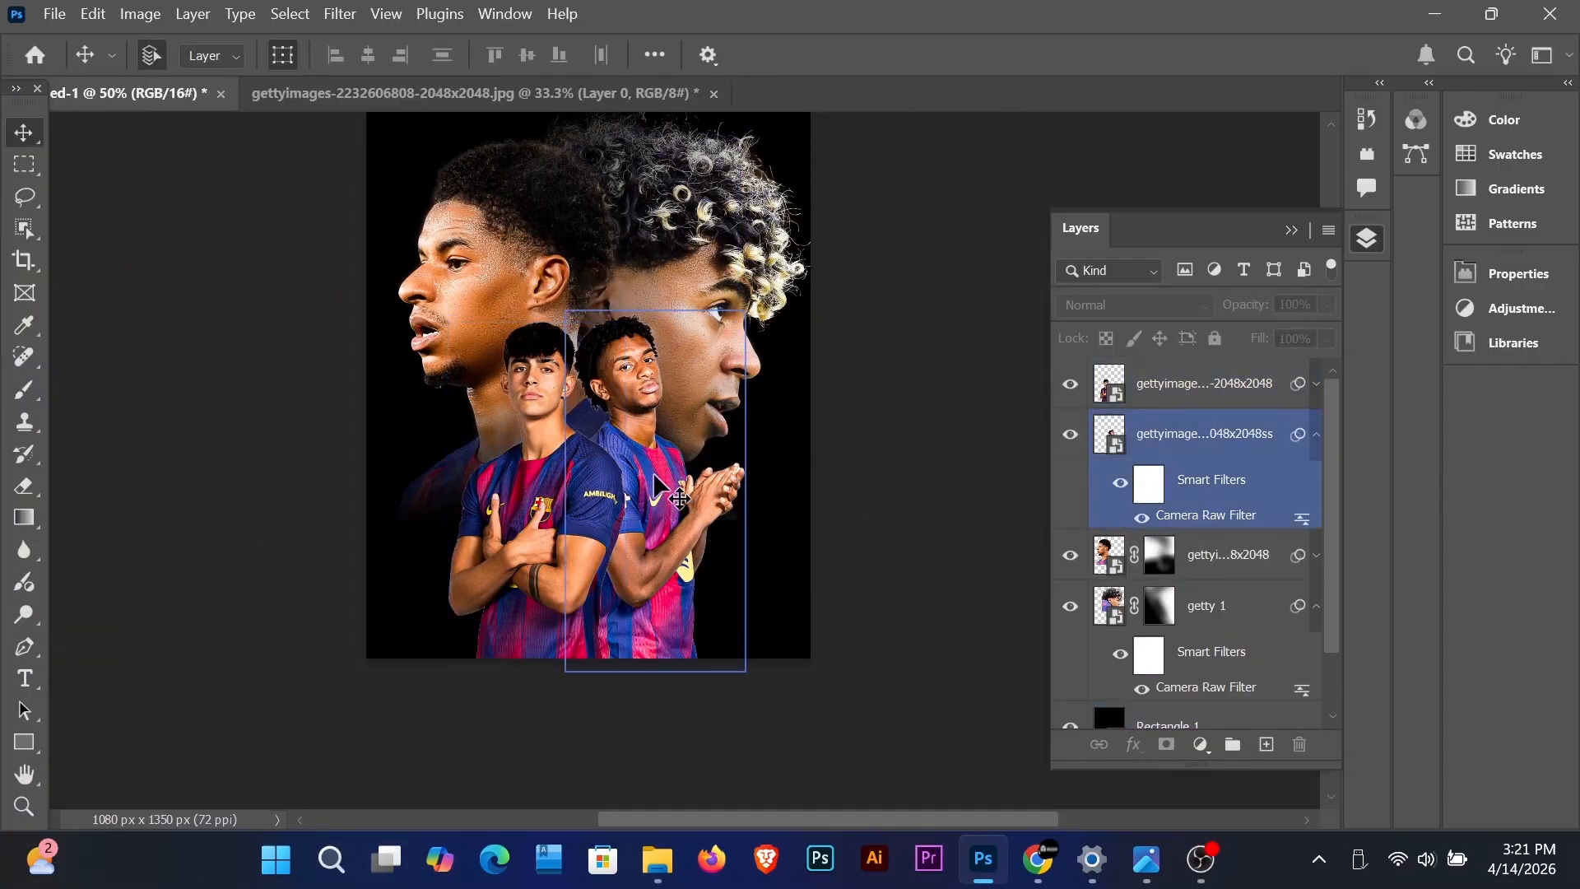
pyautogui.click(543, 457)
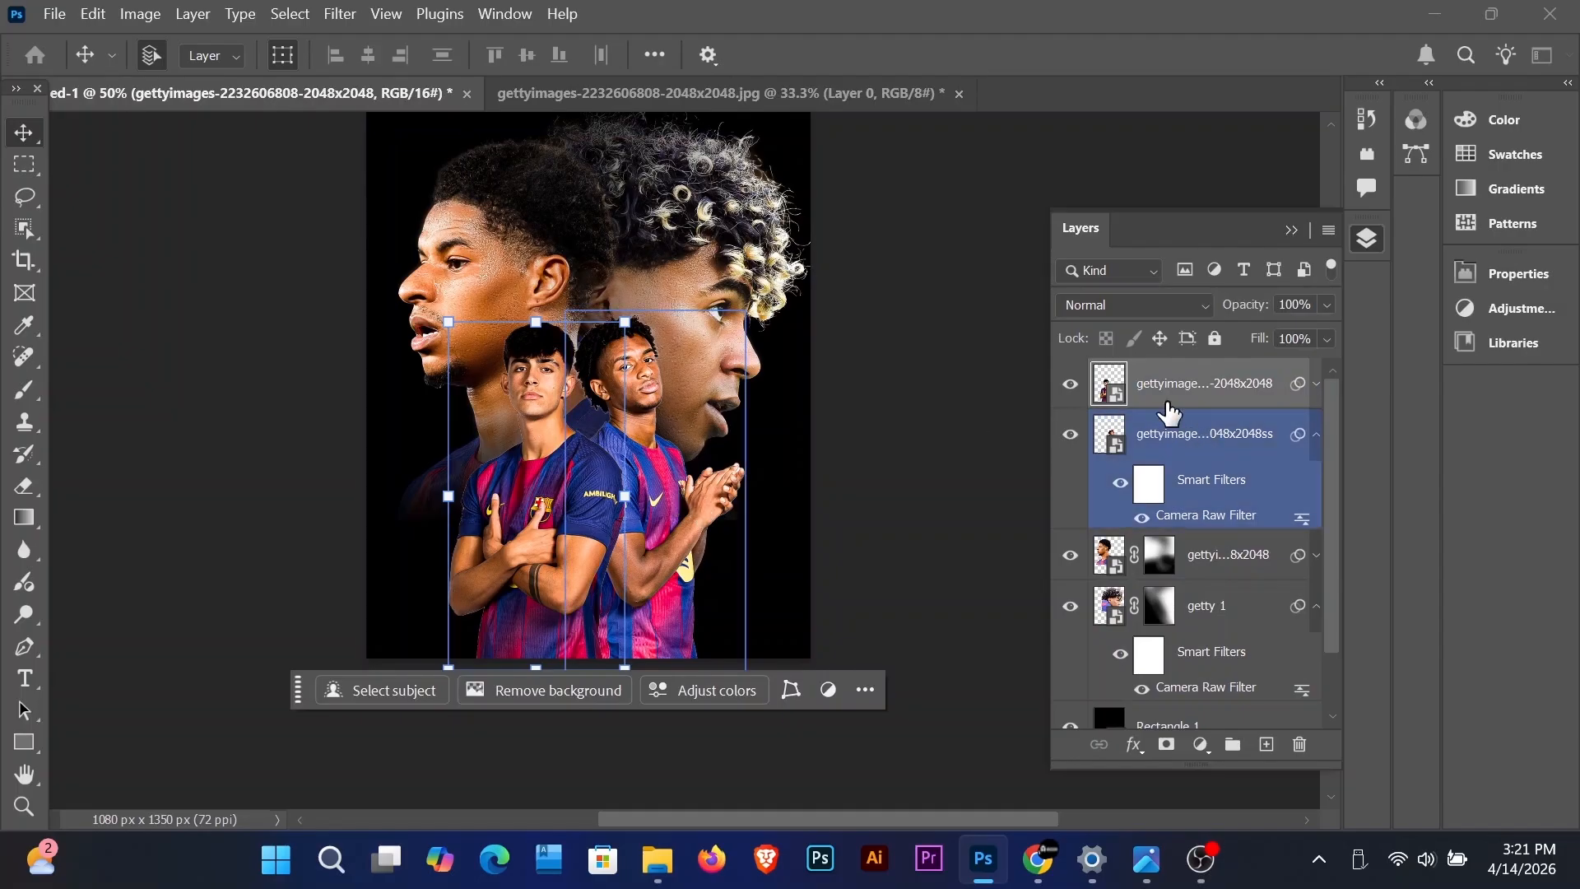
pyautogui.click(1168, 403)
pyautogui.click(1166, 744)
# Step: Try fading the crossed-arms player's lower body with a linear gradient on the mask, and undo each attempt
pyautogui.press('g')
pyautogui.moveTo(548, 539); pyautogui.dragTo(536, 633)
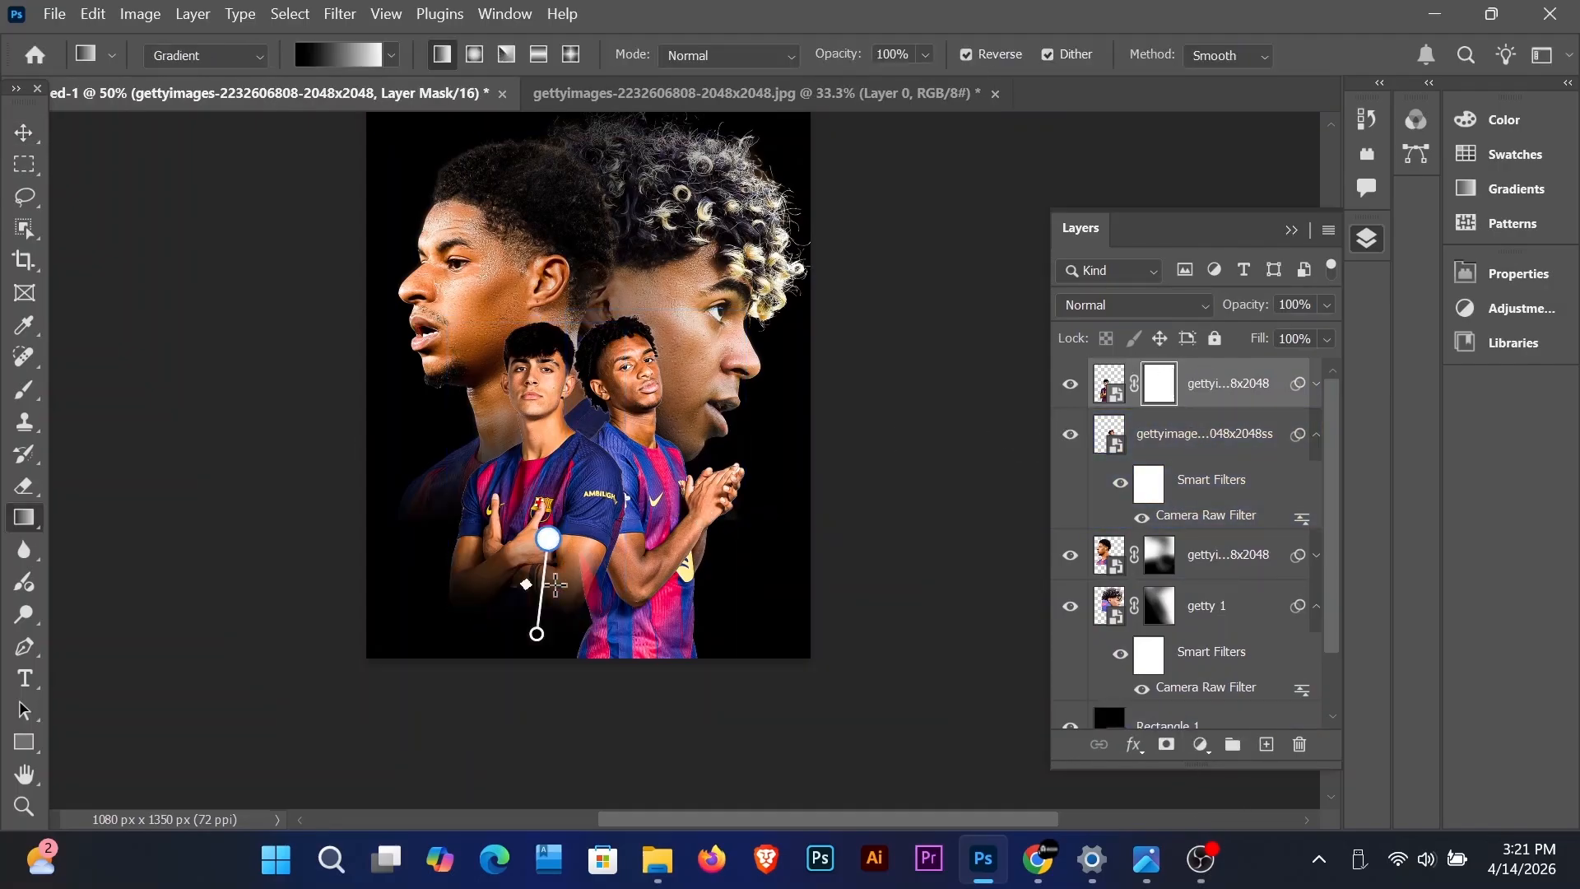
pyautogui.hotkey('ctrl', 'z')
pyautogui.moveTo(506, 485); pyautogui.dragTo(511, 655)
pyautogui.hotkey('ctrl', 'z')
pyautogui.press('v')
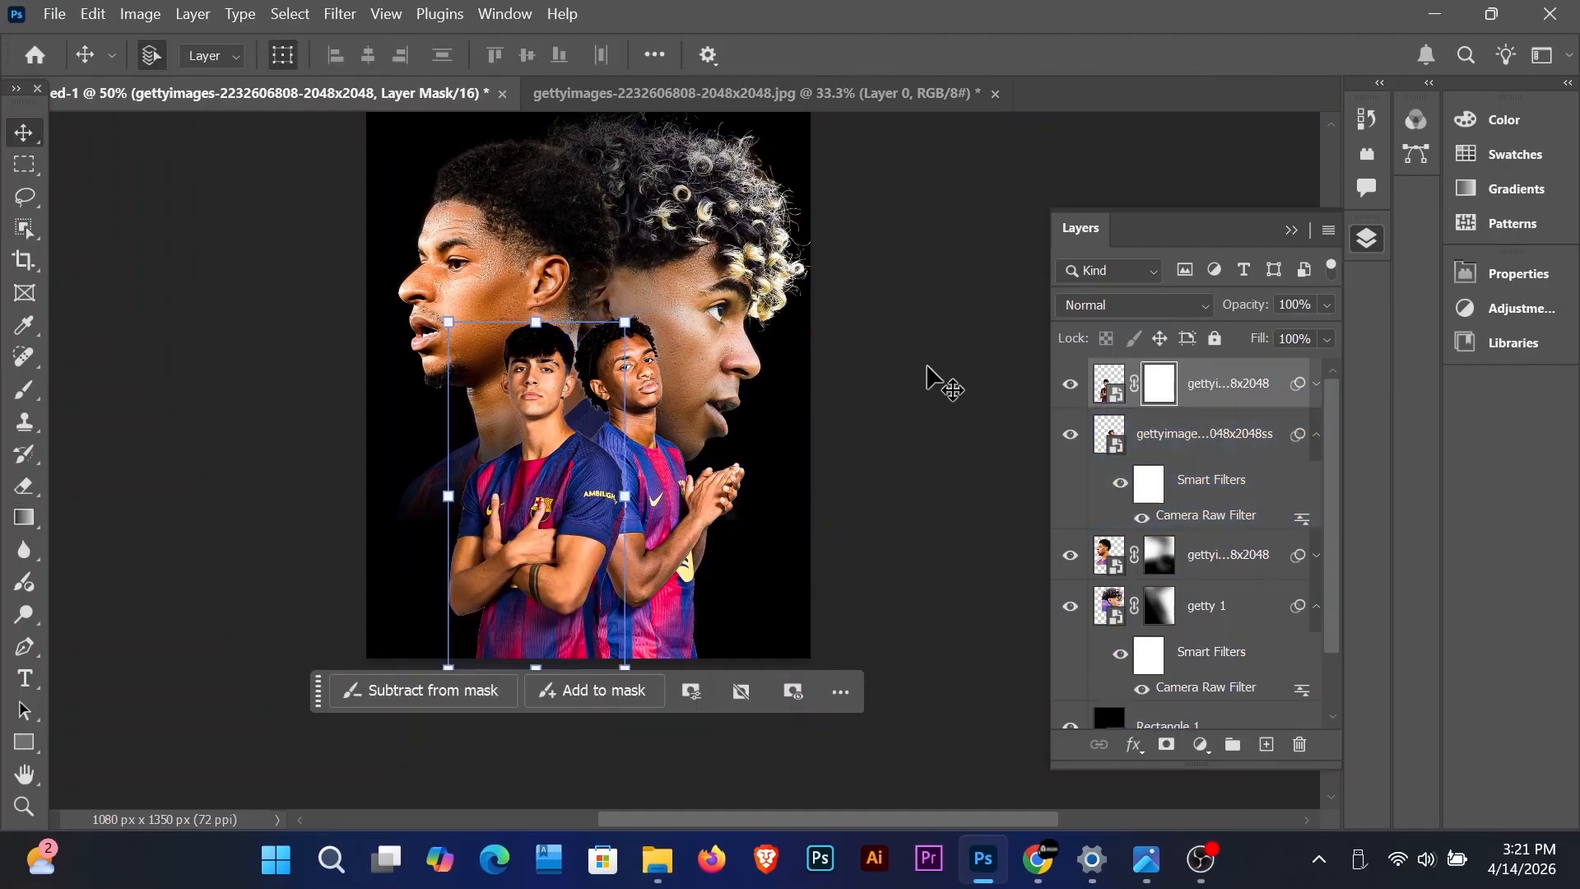
pyautogui.click(927, 379)
pyautogui.scroll(3, 762, 451)
pyautogui.scroll(-1, 760, 449)
pyautogui.click(786, 486)
pyautogui.click(966, 501)
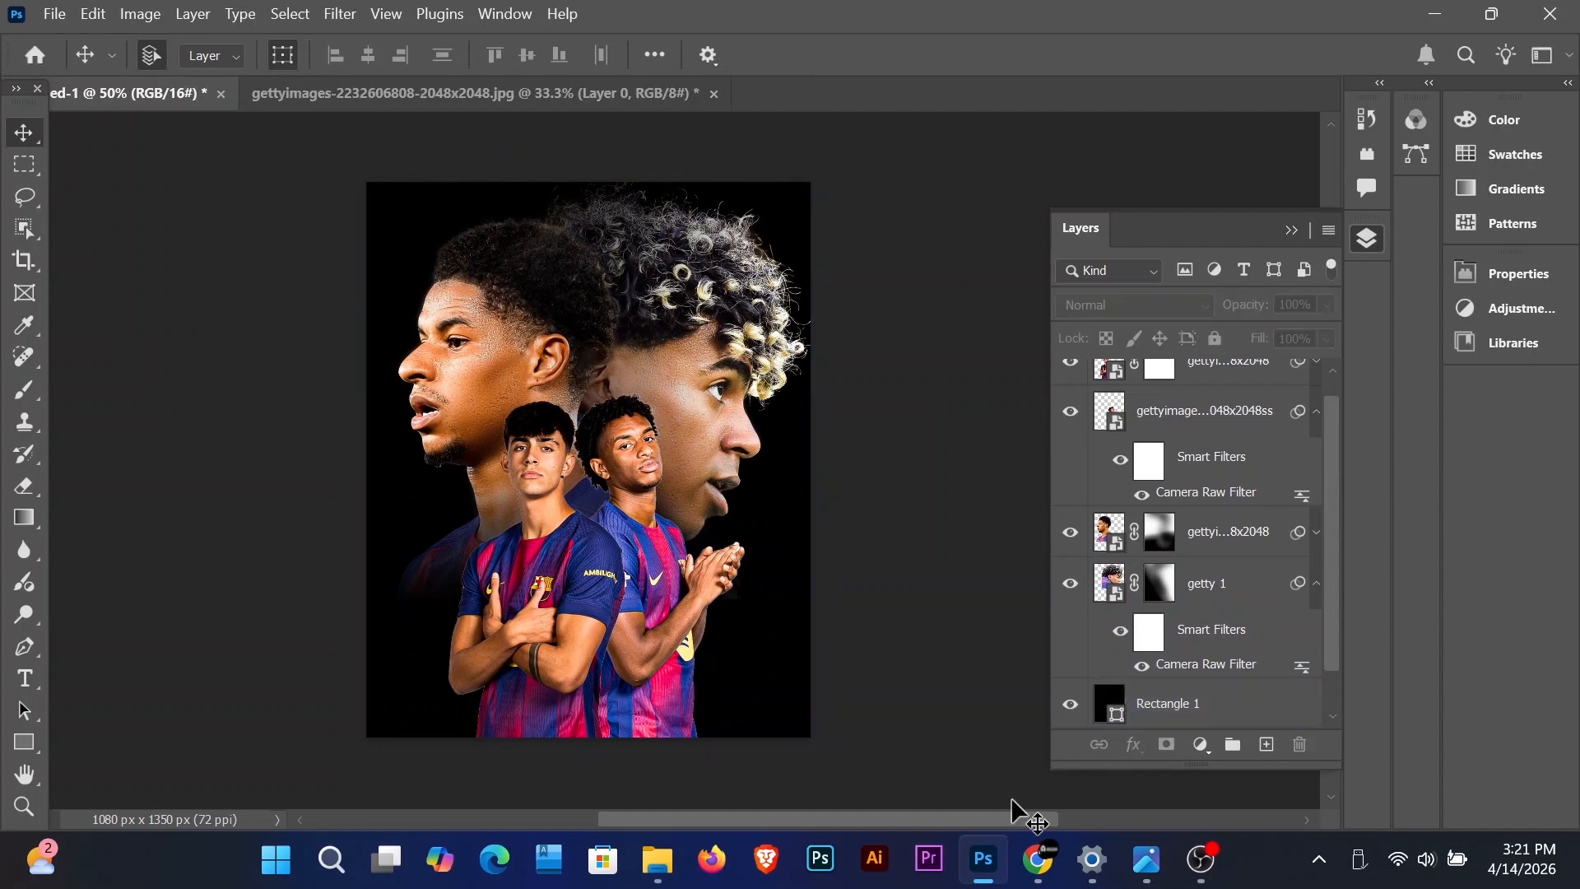
# Step: Create a new empty layer and choose a saturated blue as the foreground colour for the brush
pyautogui.click(25, 743)
pyautogui.click(24, 389)
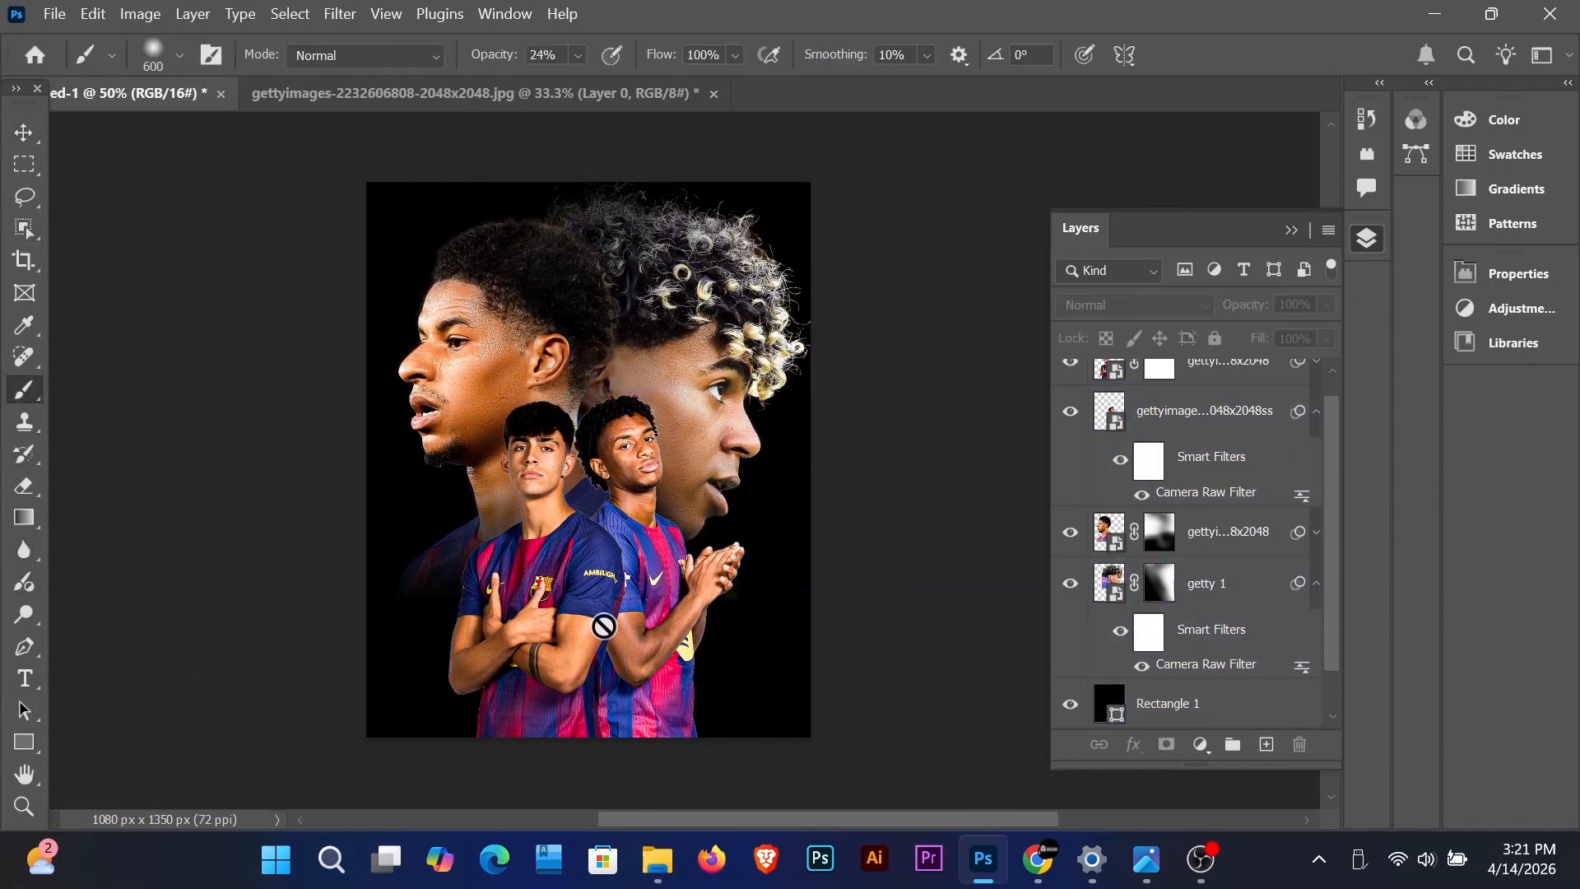
pyautogui.scroll(1, 1252, 469)
pyautogui.click(1266, 744)
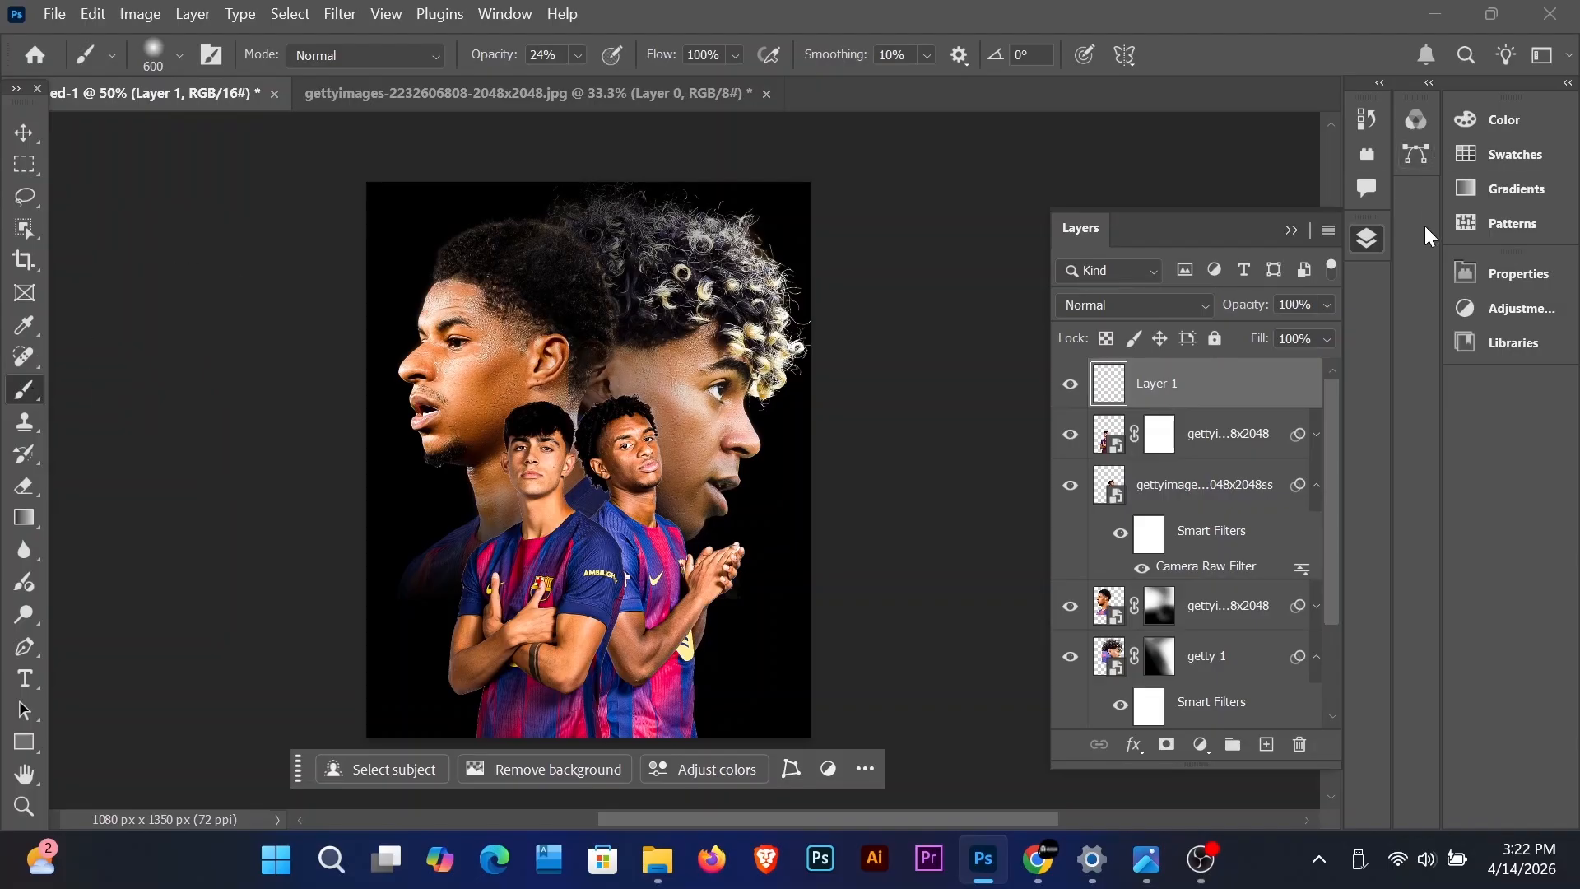
pyautogui.click(1478, 135)
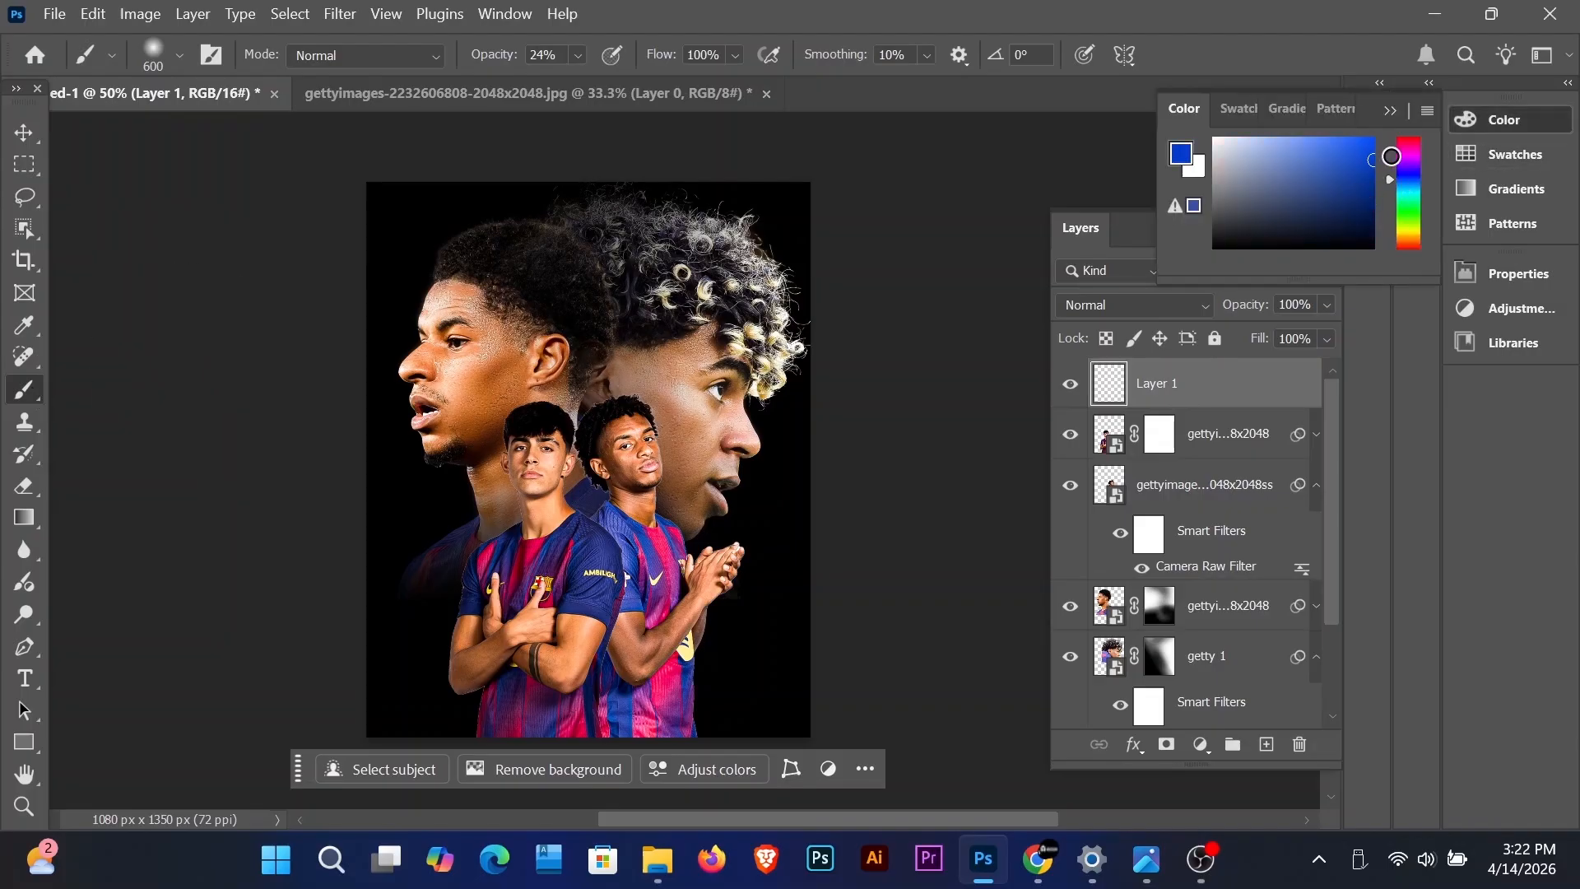
pyautogui.press('v')
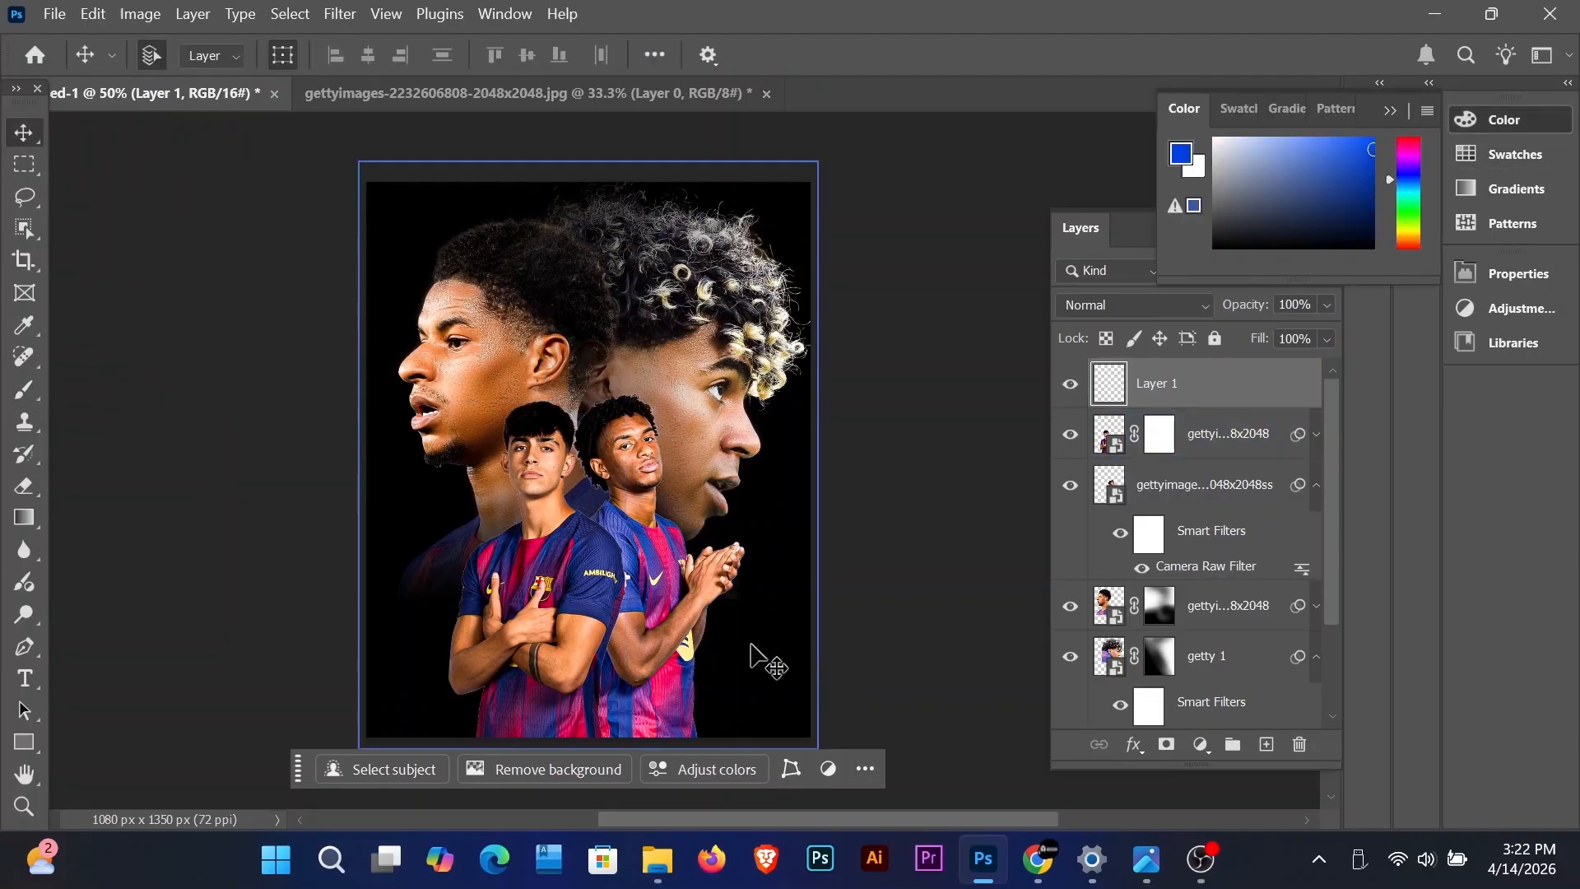
pyautogui.click(1398, 106)
# Step: Place Layer 1 directly above Rectangle 1 and paint a soft blue glow in the poster's lower-right area at 24% opacity
pyautogui.press('b')
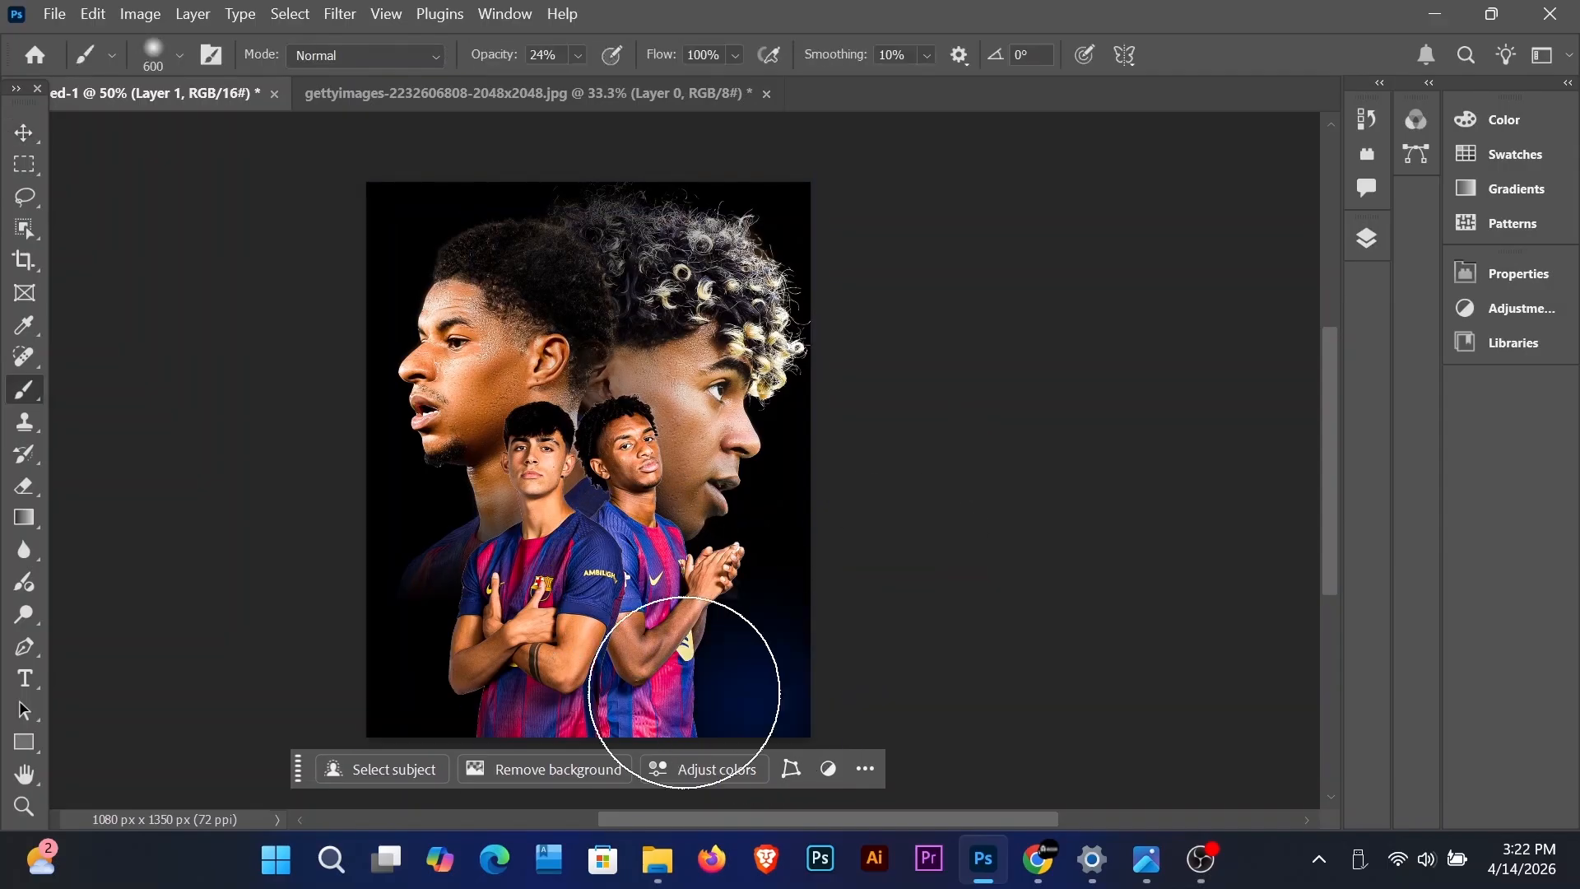
pyautogui.scroll(-2, 864, 592)
pyautogui.click(1367, 238)
pyautogui.moveTo(1164, 412); pyautogui.dragTo(1210, 654)
pyautogui.moveTo(772, 609); pyautogui.dragTo(765, 535)
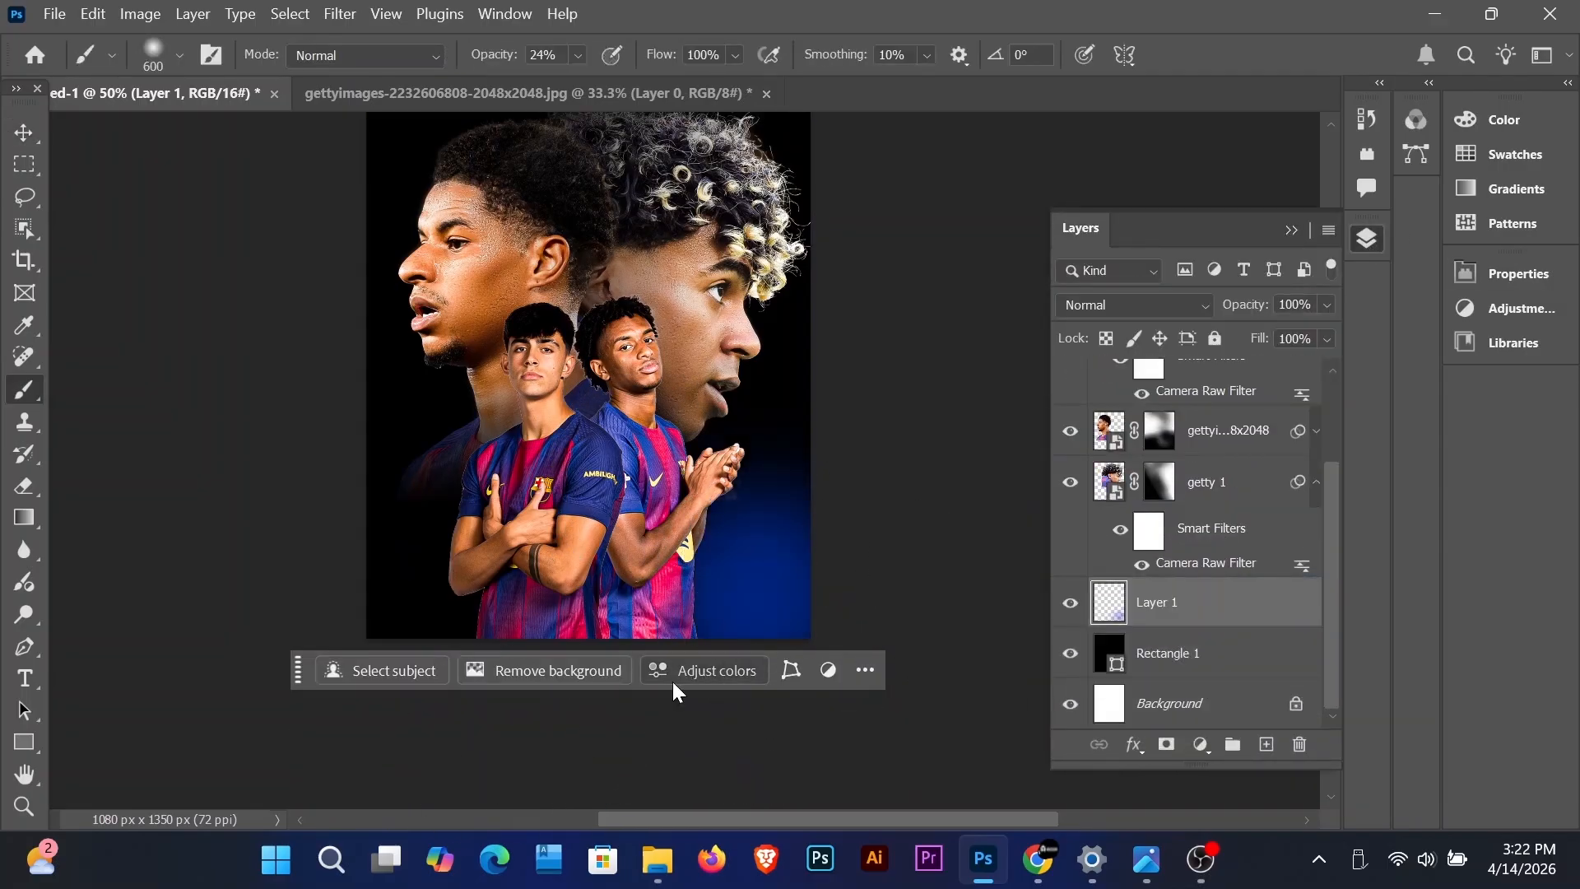
pyautogui.moveTo(771, 605); pyautogui.dragTo(829, 452)
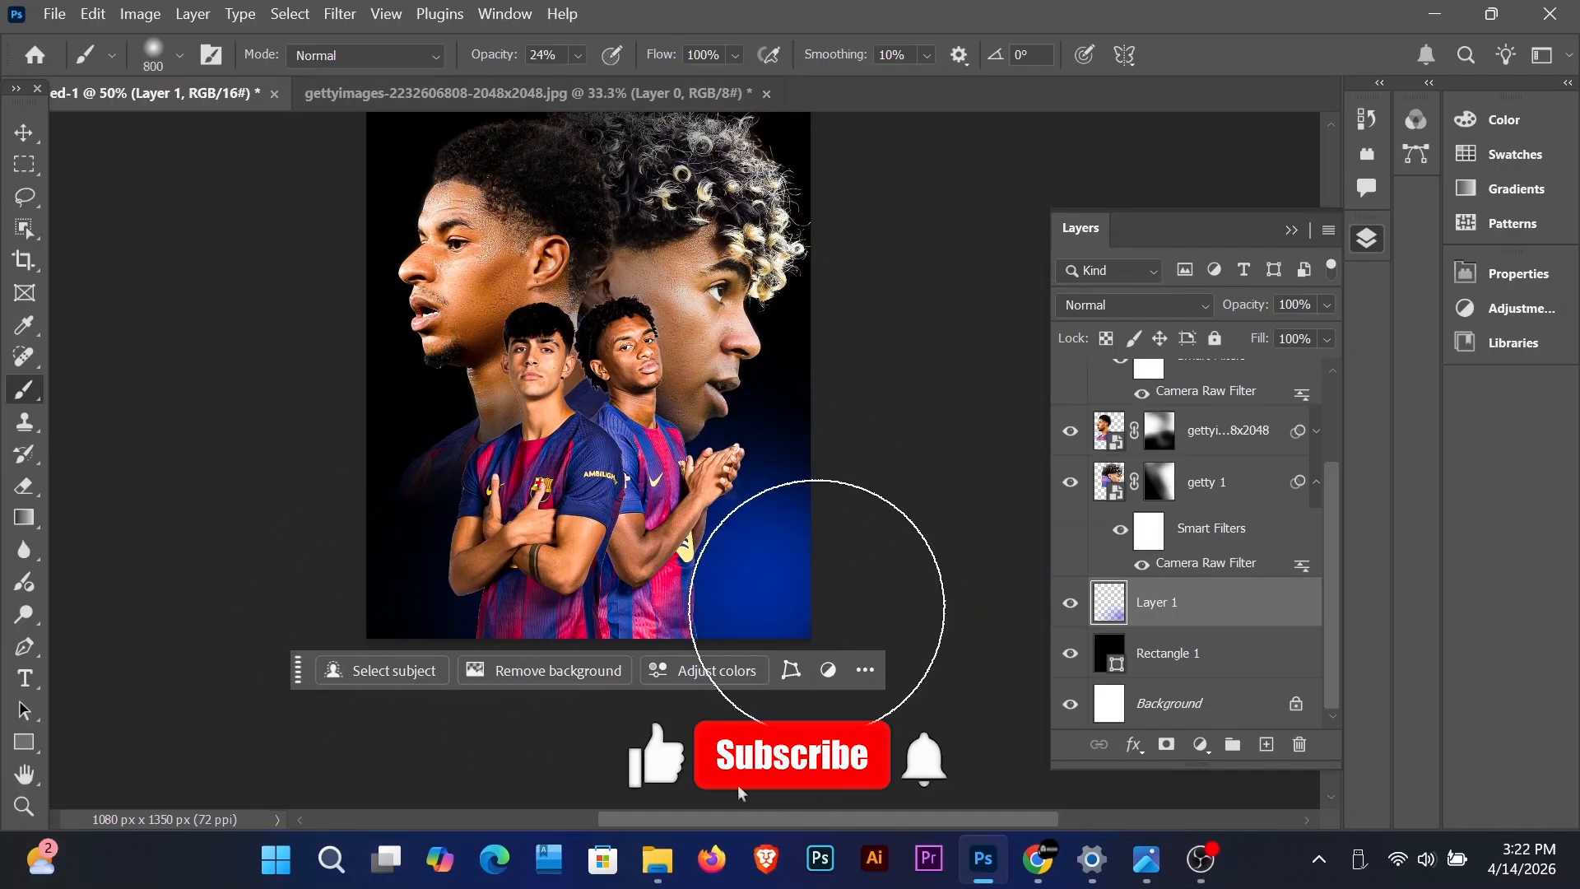
# Step: Add another empty layer above Layer 1 and set the foreground colour to bright magenta pink
pyautogui.click(1267, 745)
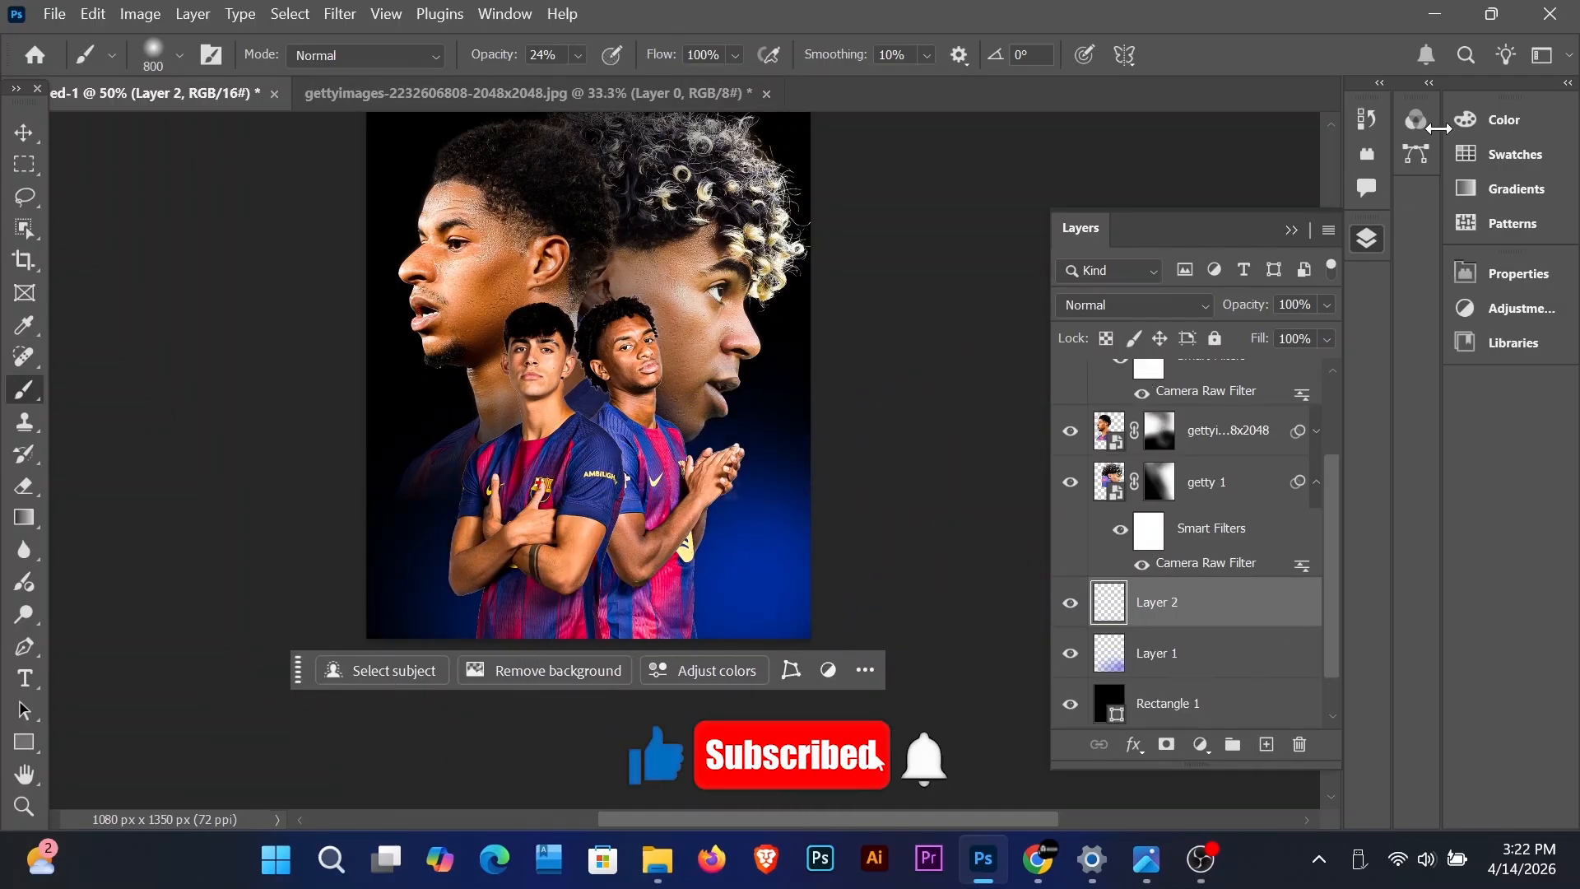
pyautogui.click(1473, 120)
pyautogui.click(1372, 141)
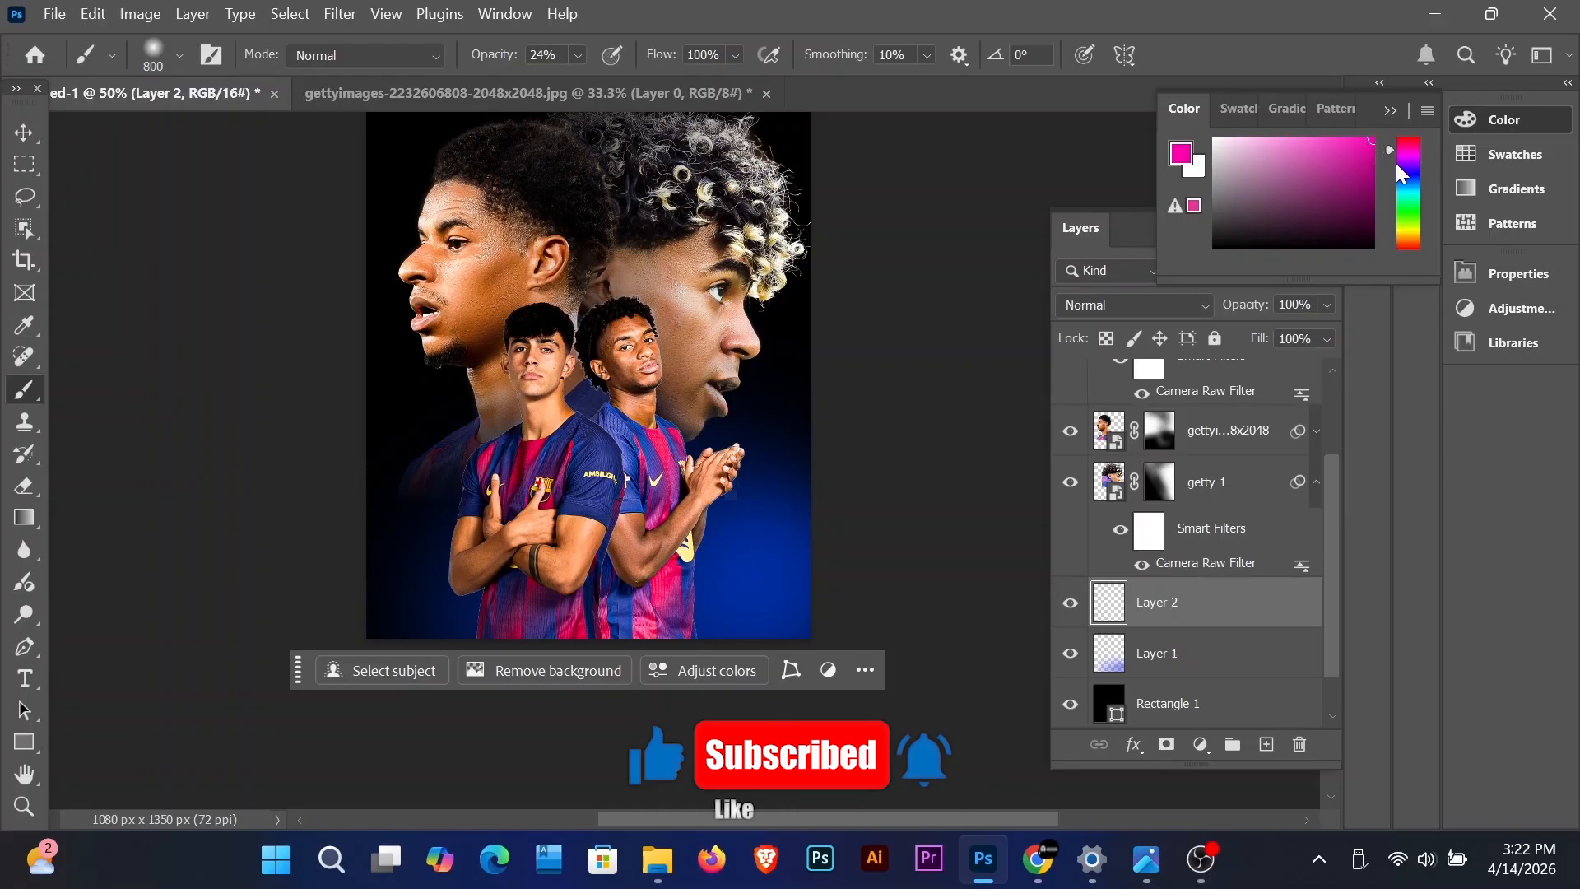
# Step: Paint a soft magenta glow over the poster's lower-left background with an 800 px brush at 24% opacity
pyautogui.click(23, 135)
pyautogui.click(24, 390)
pyautogui.click(455, 532)
pyautogui.moveTo(434, 593)
pyautogui.mouseDown()
pyautogui.moveTo(473, 625)
pyautogui.moveTo(575, 648)
pyautogui.mouseUp()
pyautogui.moveTo(153, 331); pyautogui.dragTo(490, 503)
pyautogui.moveTo(164, 486); pyautogui.dragTo(562, 569)
pyautogui.scroll(3, 562, 569)
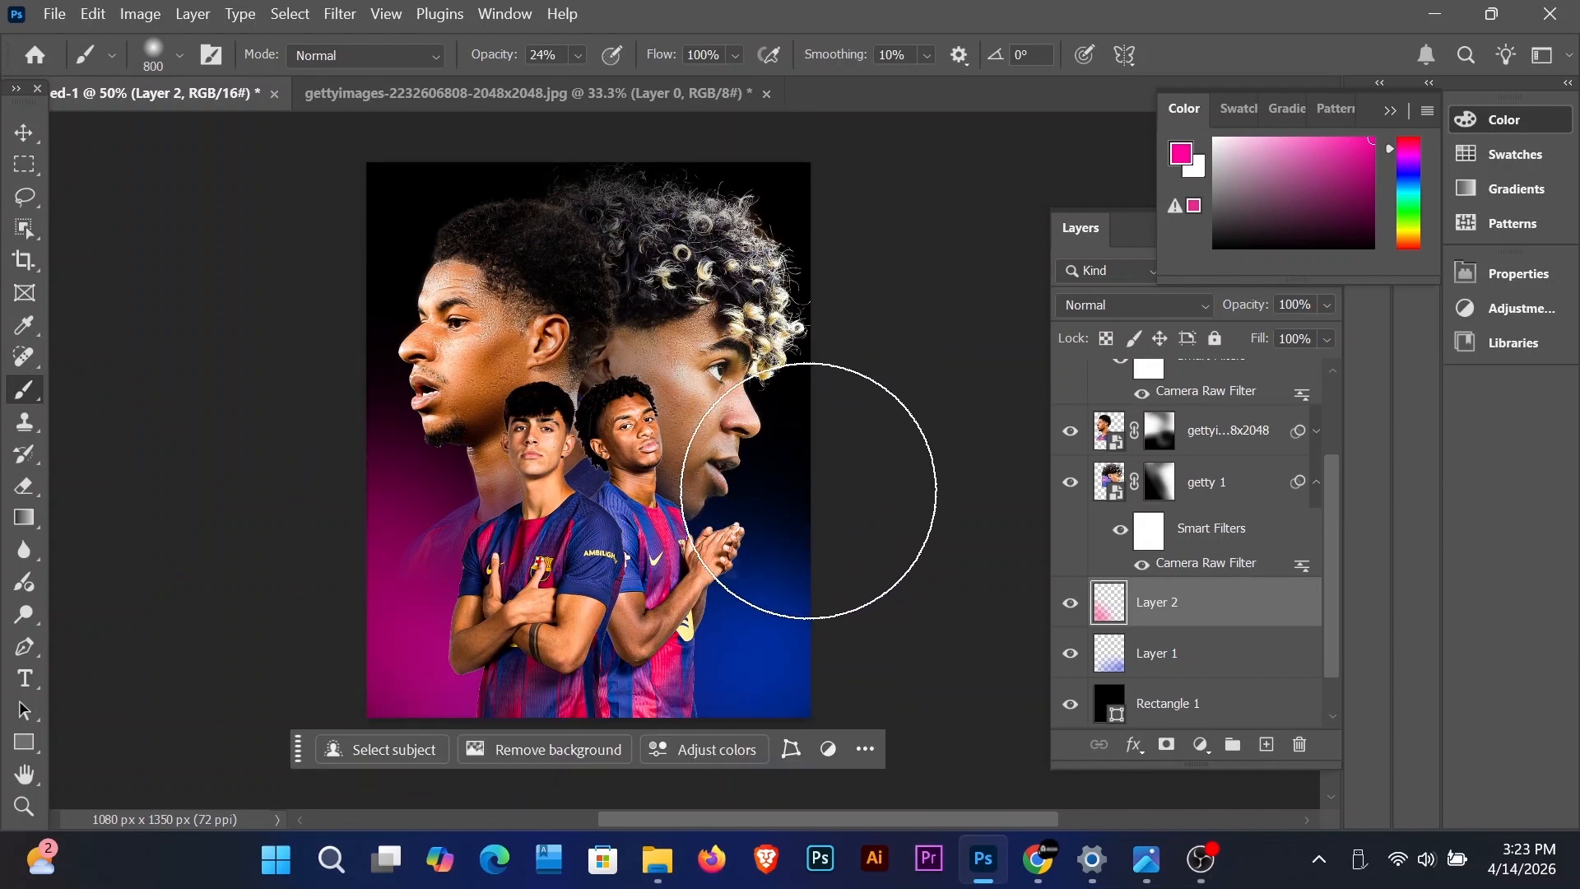
pyautogui.scroll(-2, 716, 592)
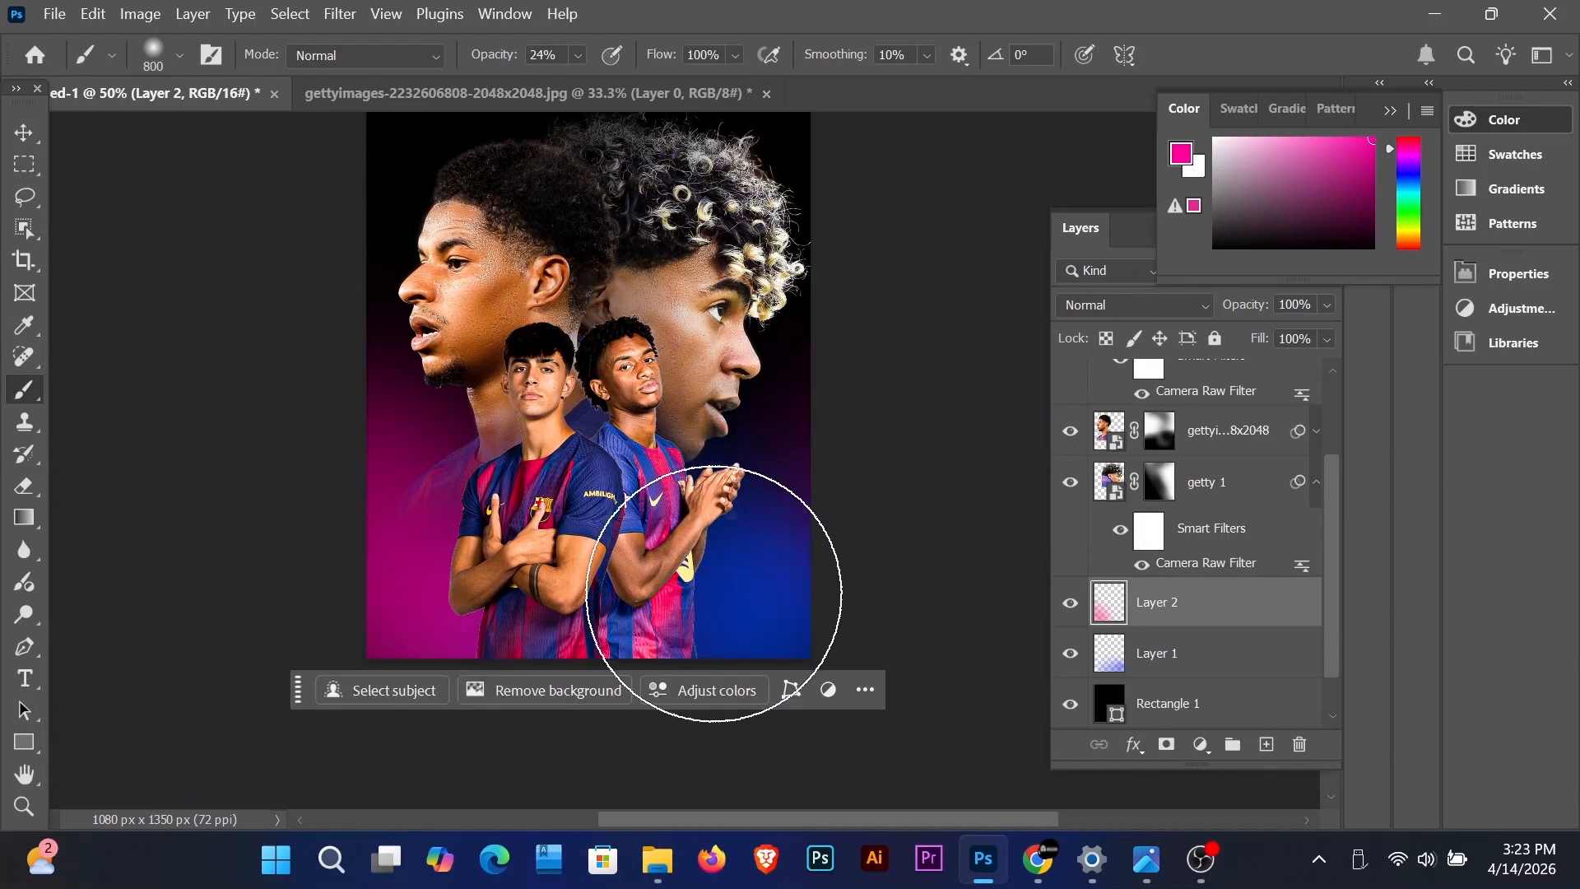
# Step: Duplicate the getty 1 layer, the large curly-haired profile on the right of the poster
pyautogui.press('v')
pyautogui.click(321, 420)
pyautogui.scroll(1, 741, 436)
pyautogui.scroll(1, 870, 434)
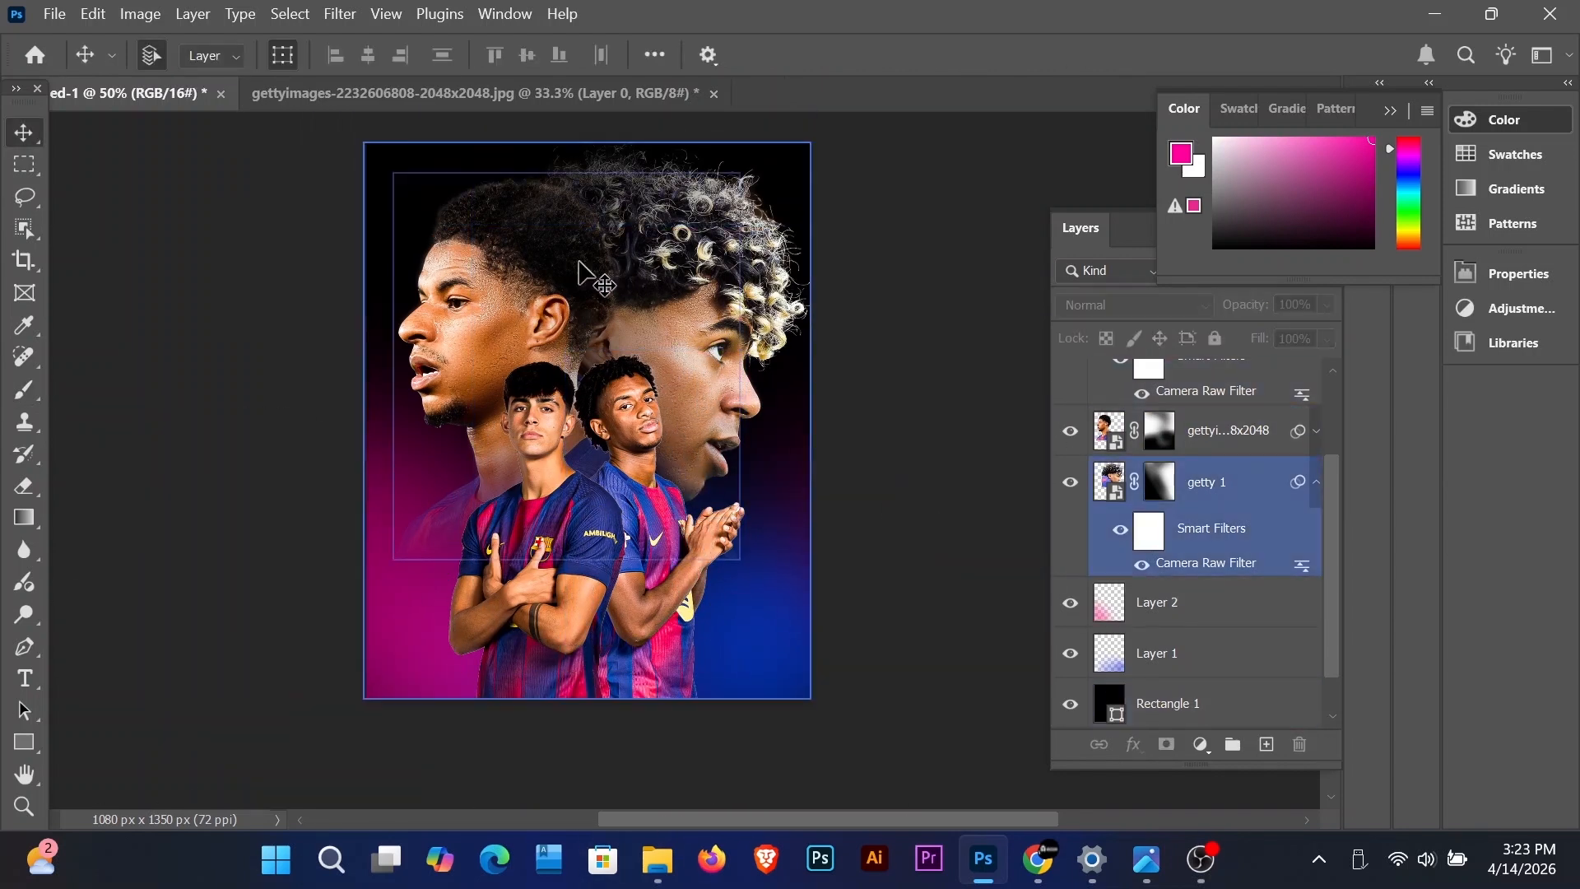
pyautogui.click(590, 278)
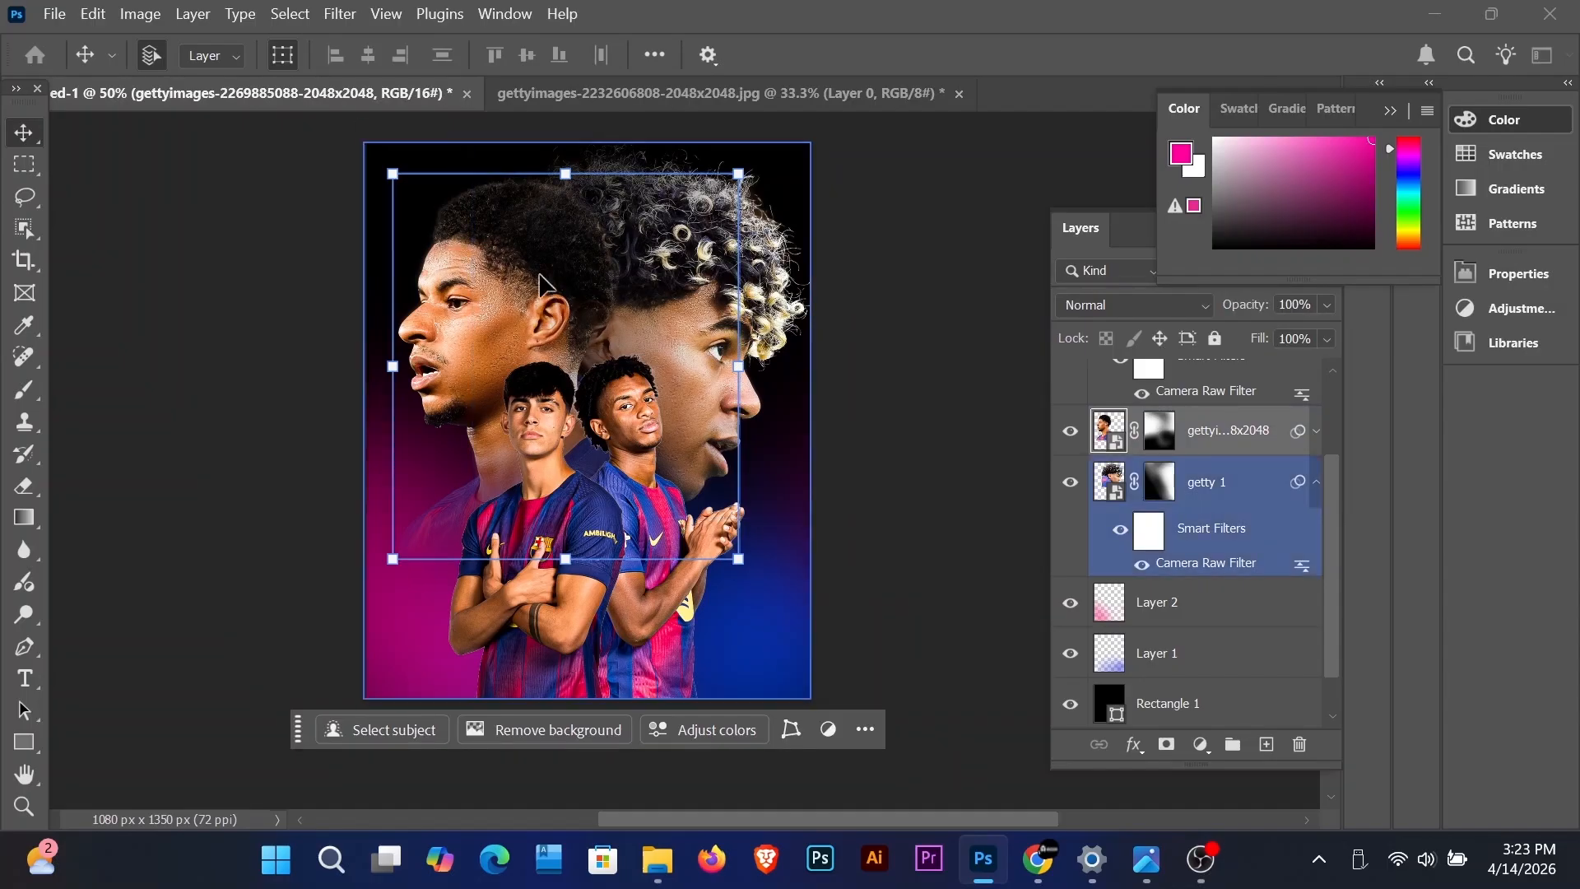
pyautogui.click(467, 397)
pyautogui.click(671, 344)
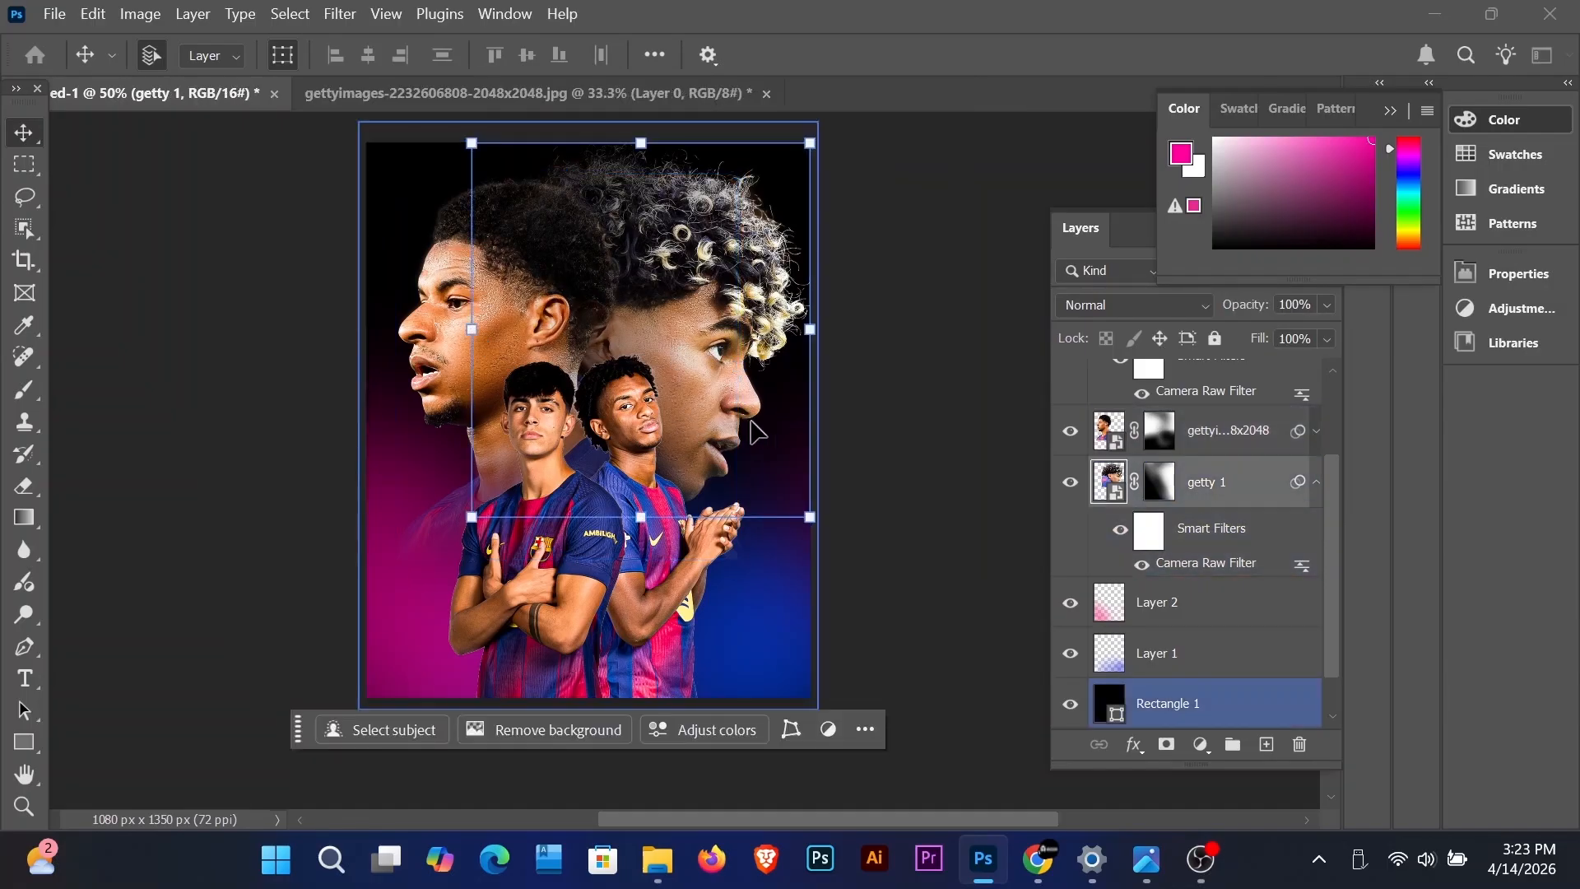
pyautogui.click(1231, 494)
pyautogui.hotkey('ctrl', 'j')
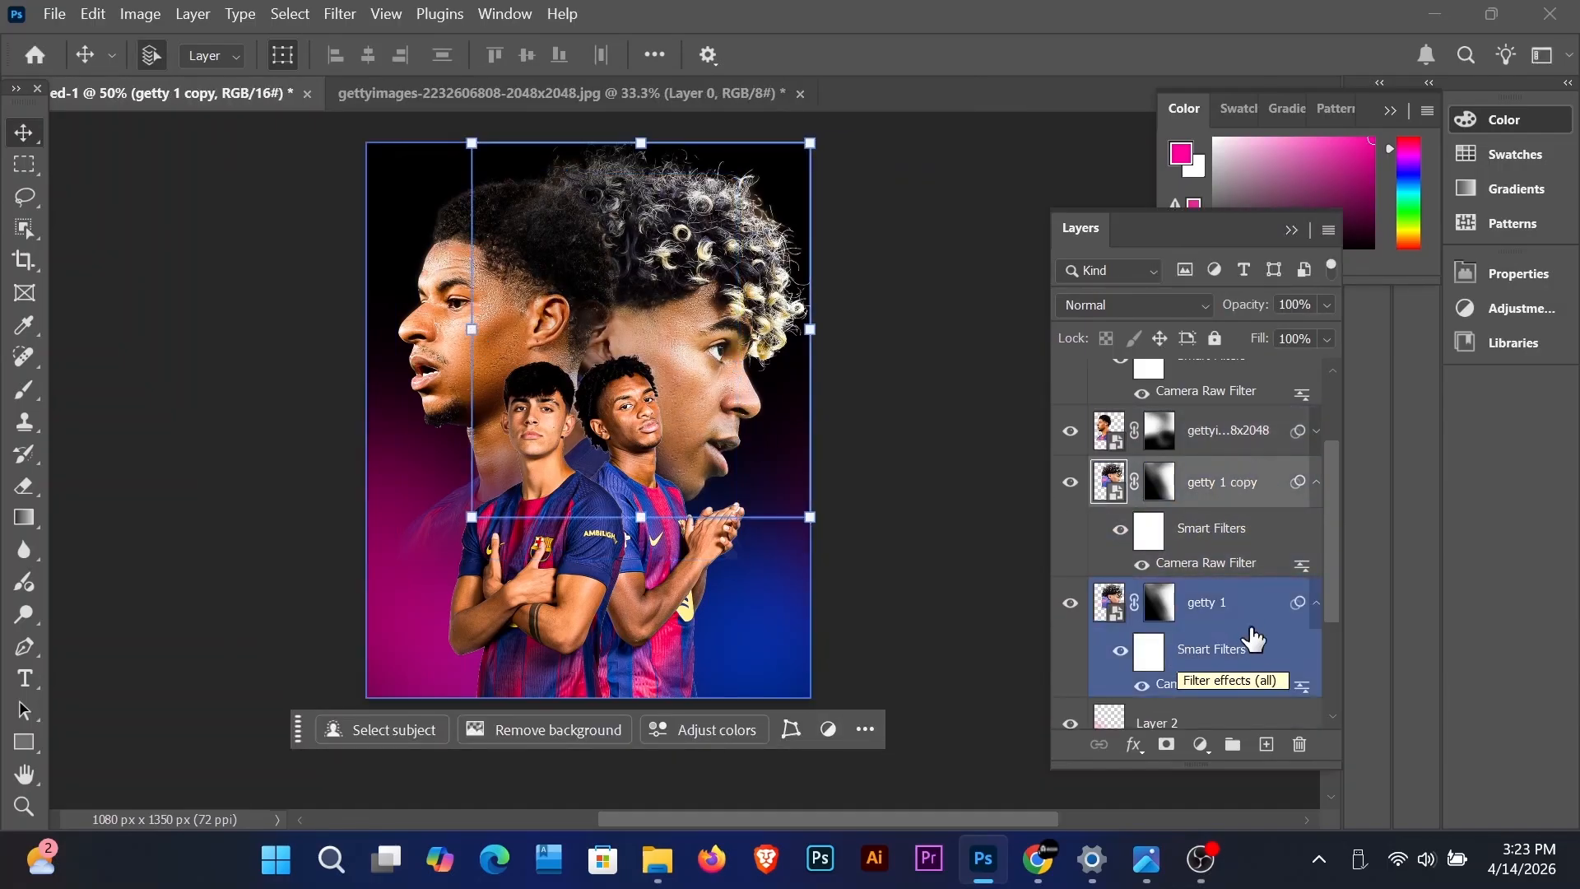
# Step: Apply a Motion Blur to the original getty 1 layer beneath its copy, with angle -88° and distance 211 pixels
pyautogui.click(1203, 605)
pyautogui.click(341, 14)
pyautogui.moveTo(545, 329)
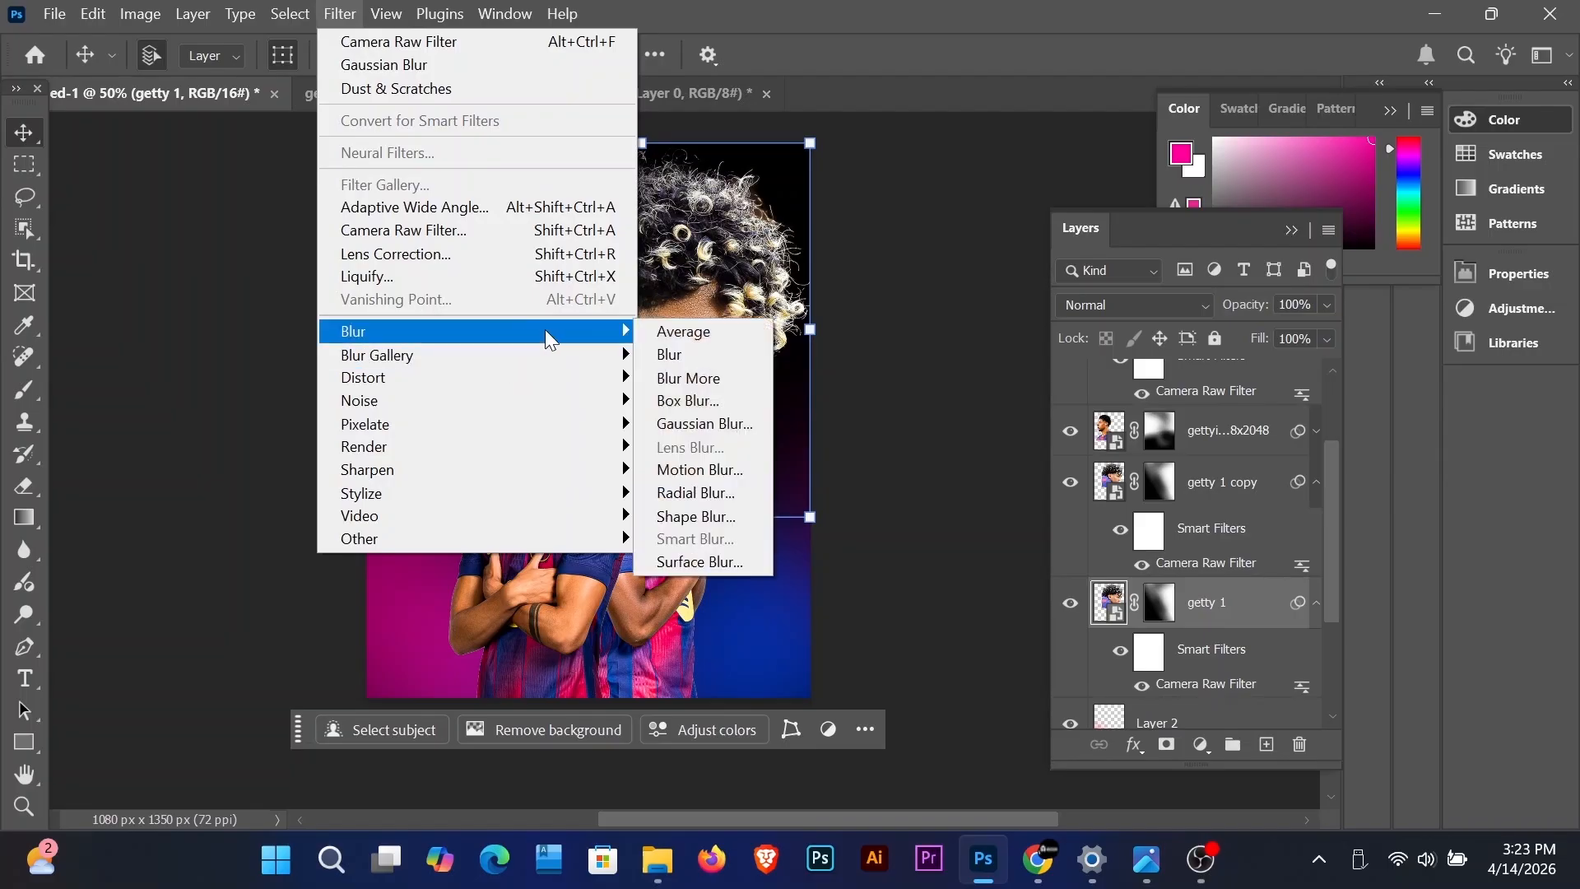
pyautogui.click(708, 363)
pyautogui.moveTo(807, 102); pyautogui.dragTo(1162, 60)
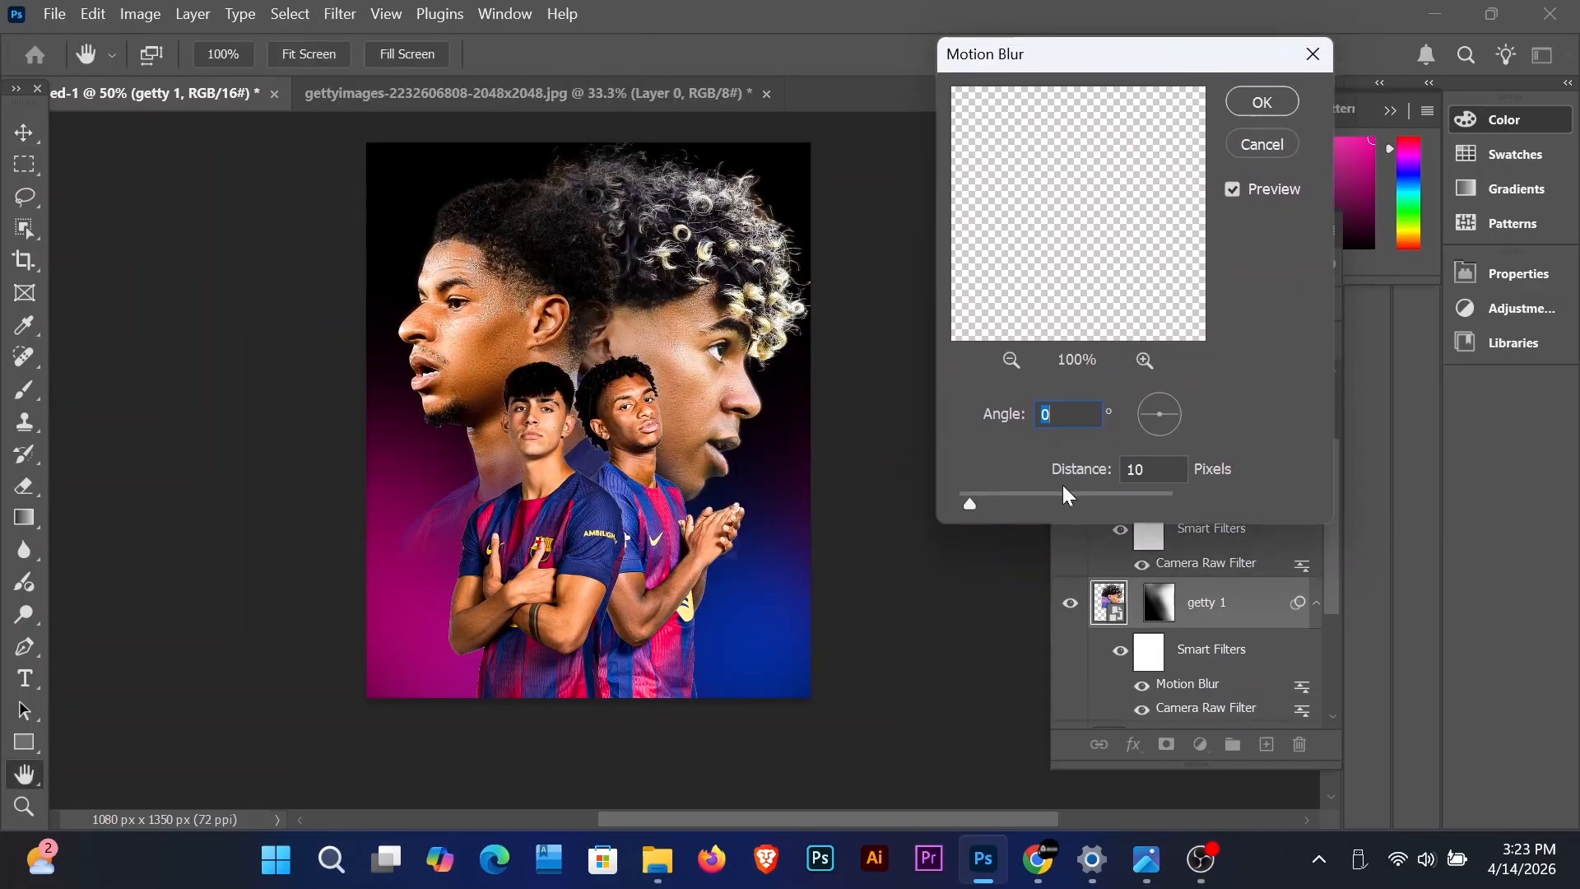
pyautogui.click(1158, 398)
pyautogui.moveTo(1157, 398); pyautogui.dragTo(1158, 392)
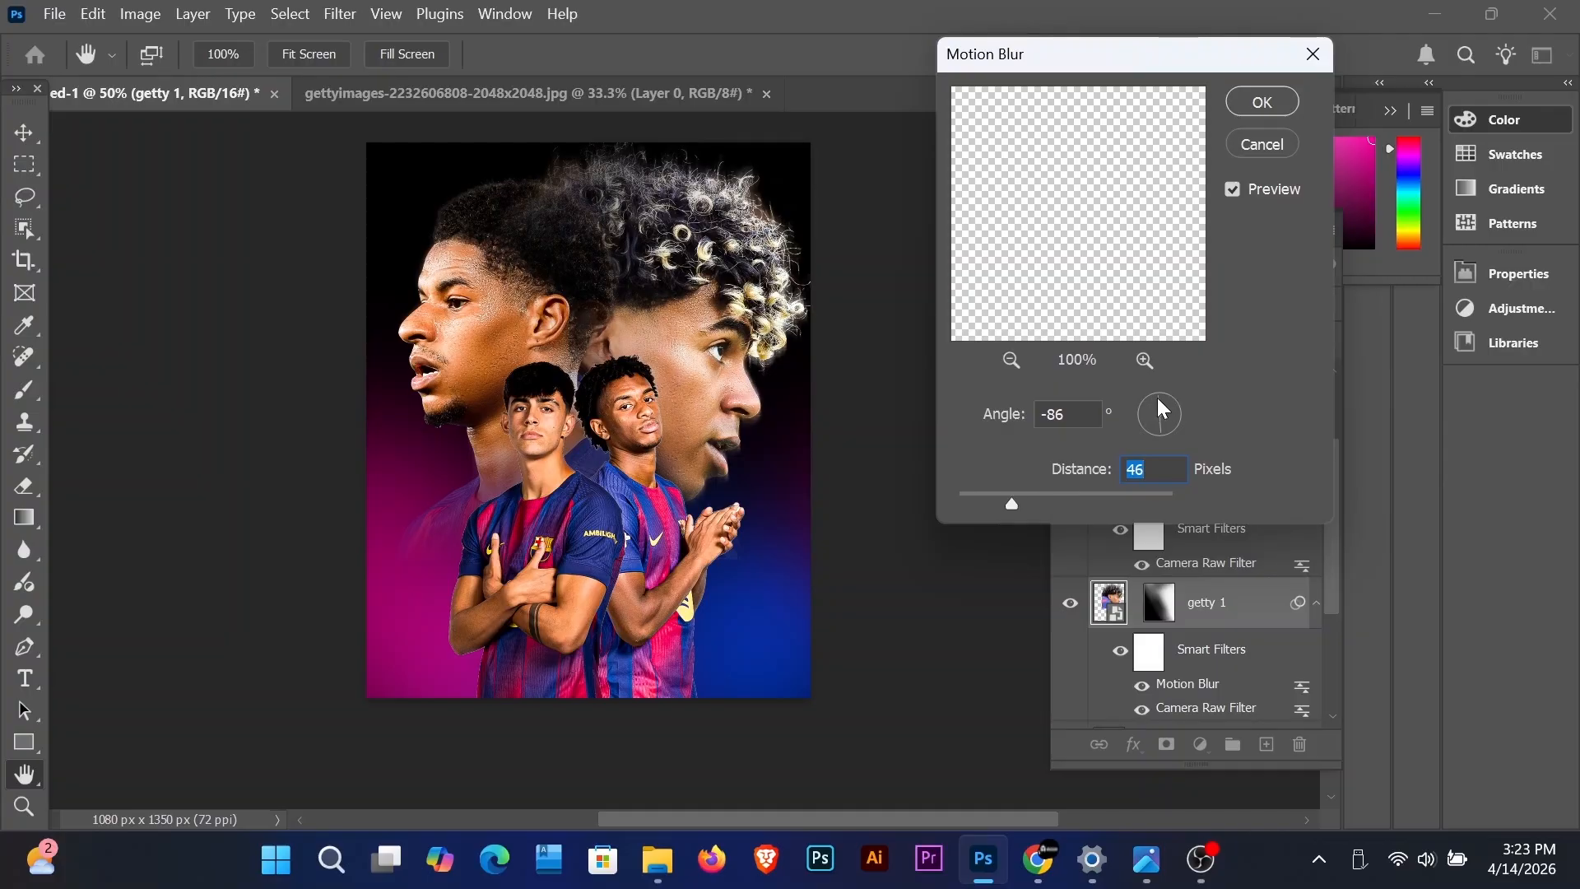
pyautogui.click(1069, 494)
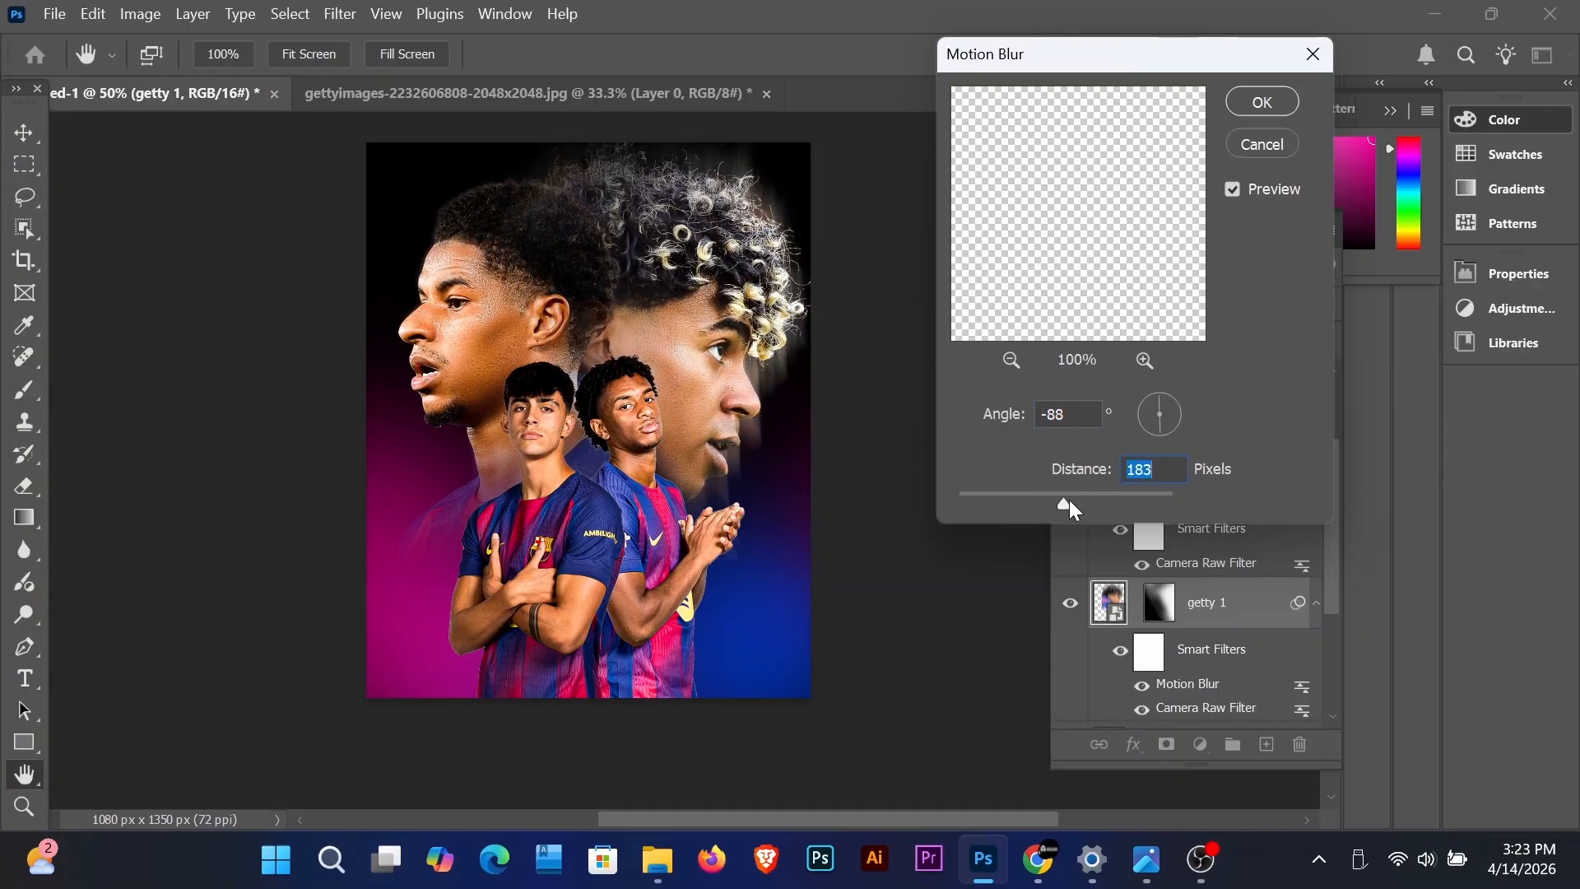
pyautogui.click(1266, 101)
# Step: Duplicate the large left-hand profile layer and select the original beneath the copy
pyautogui.click(1235, 433)
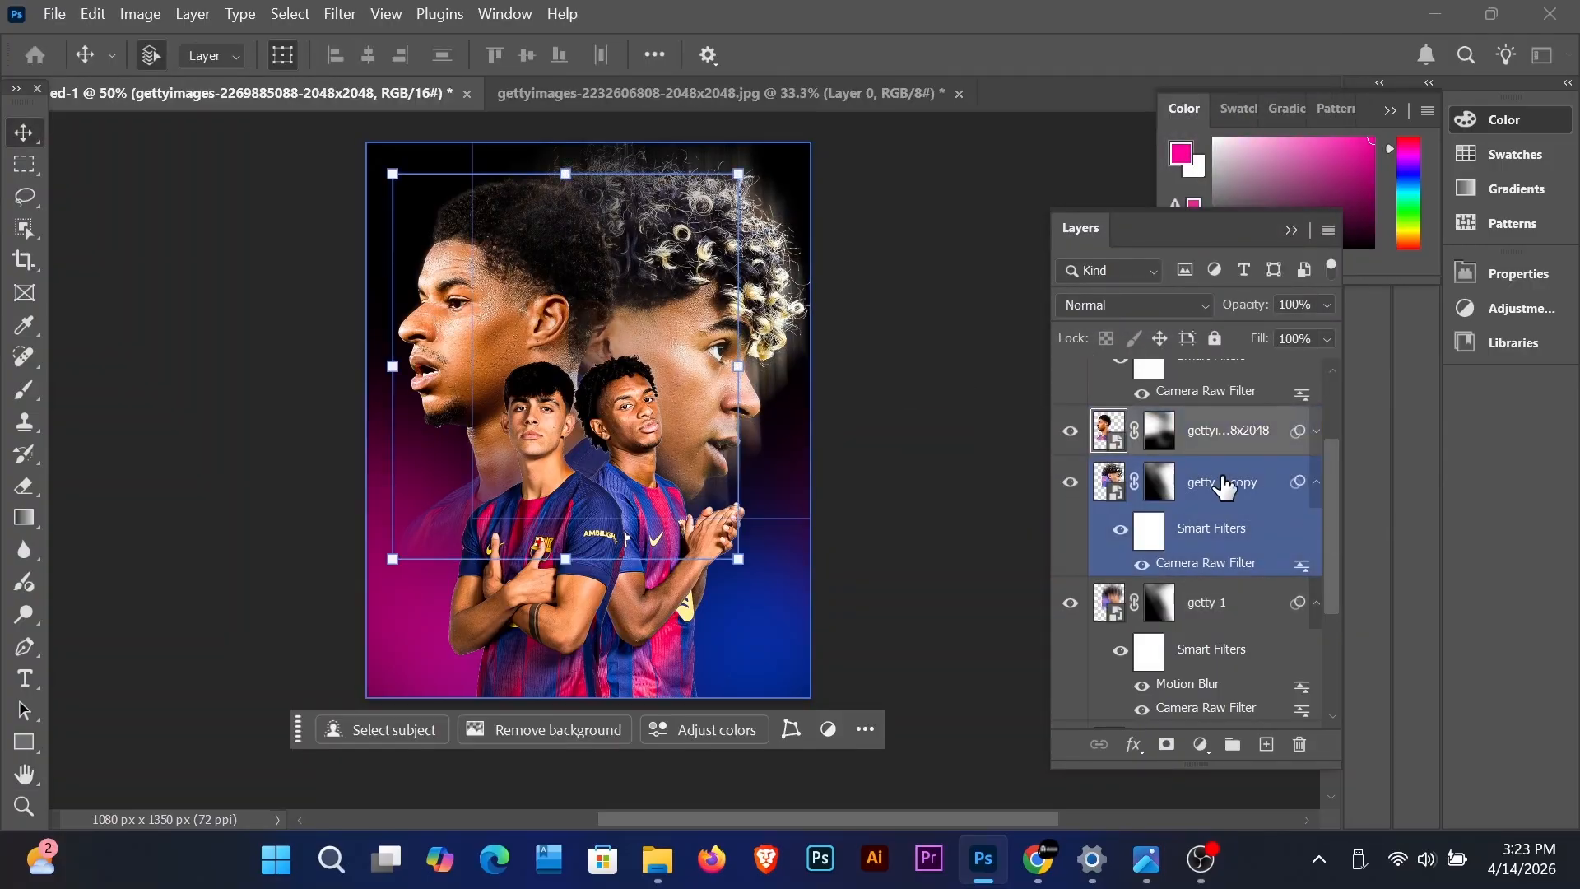
pyautogui.hotkey('ctrl', 'j')
pyautogui.click(1104, 488)
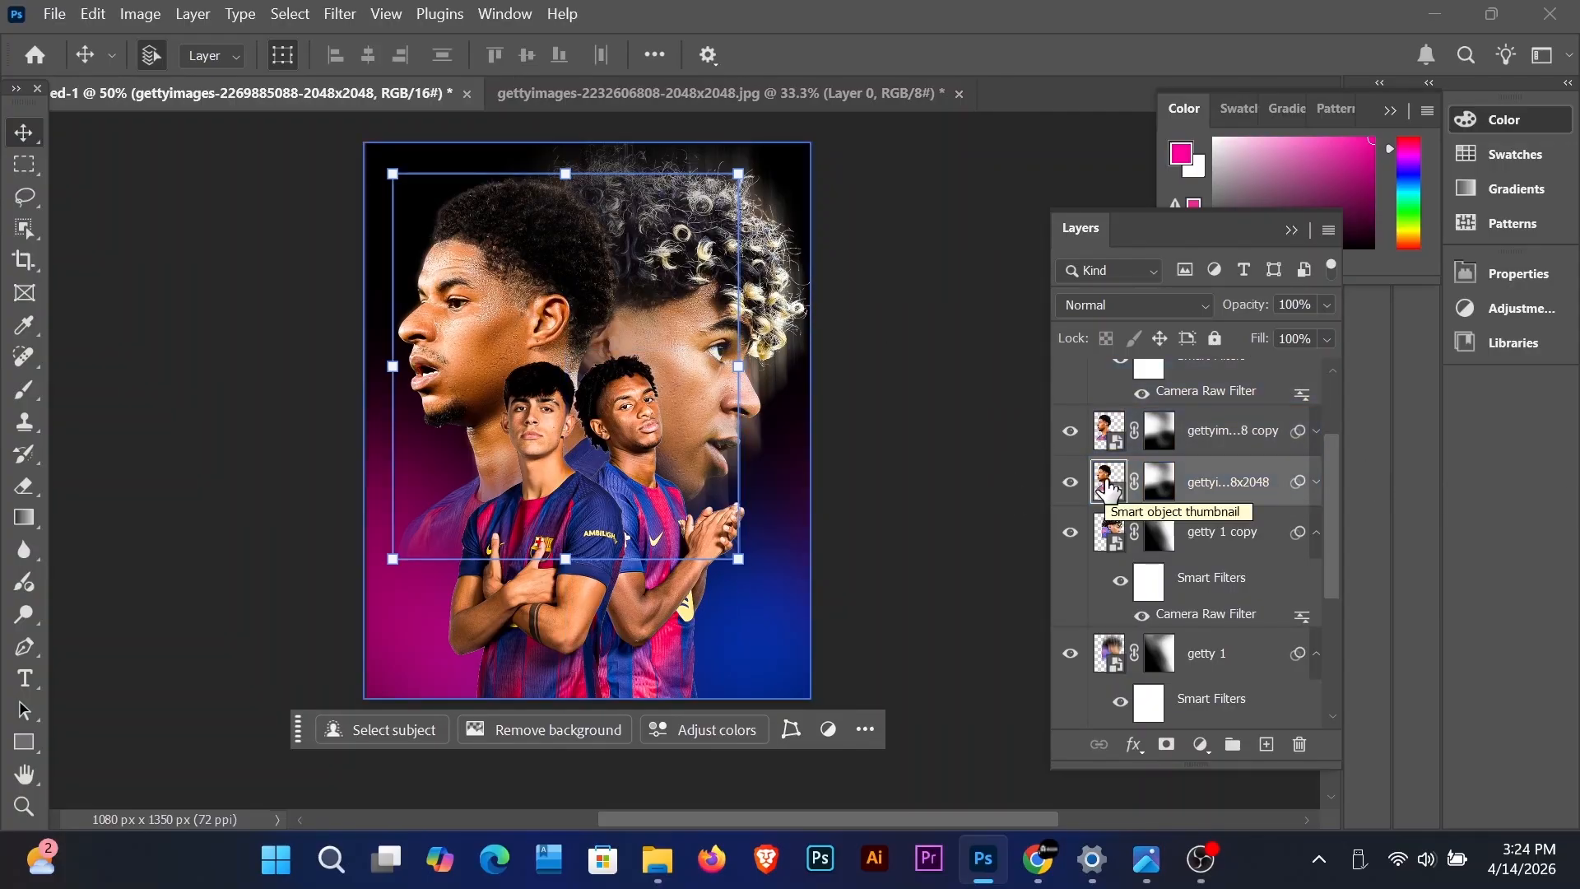
pyautogui.click(340, 14)
pyautogui.moveTo(576, 354)
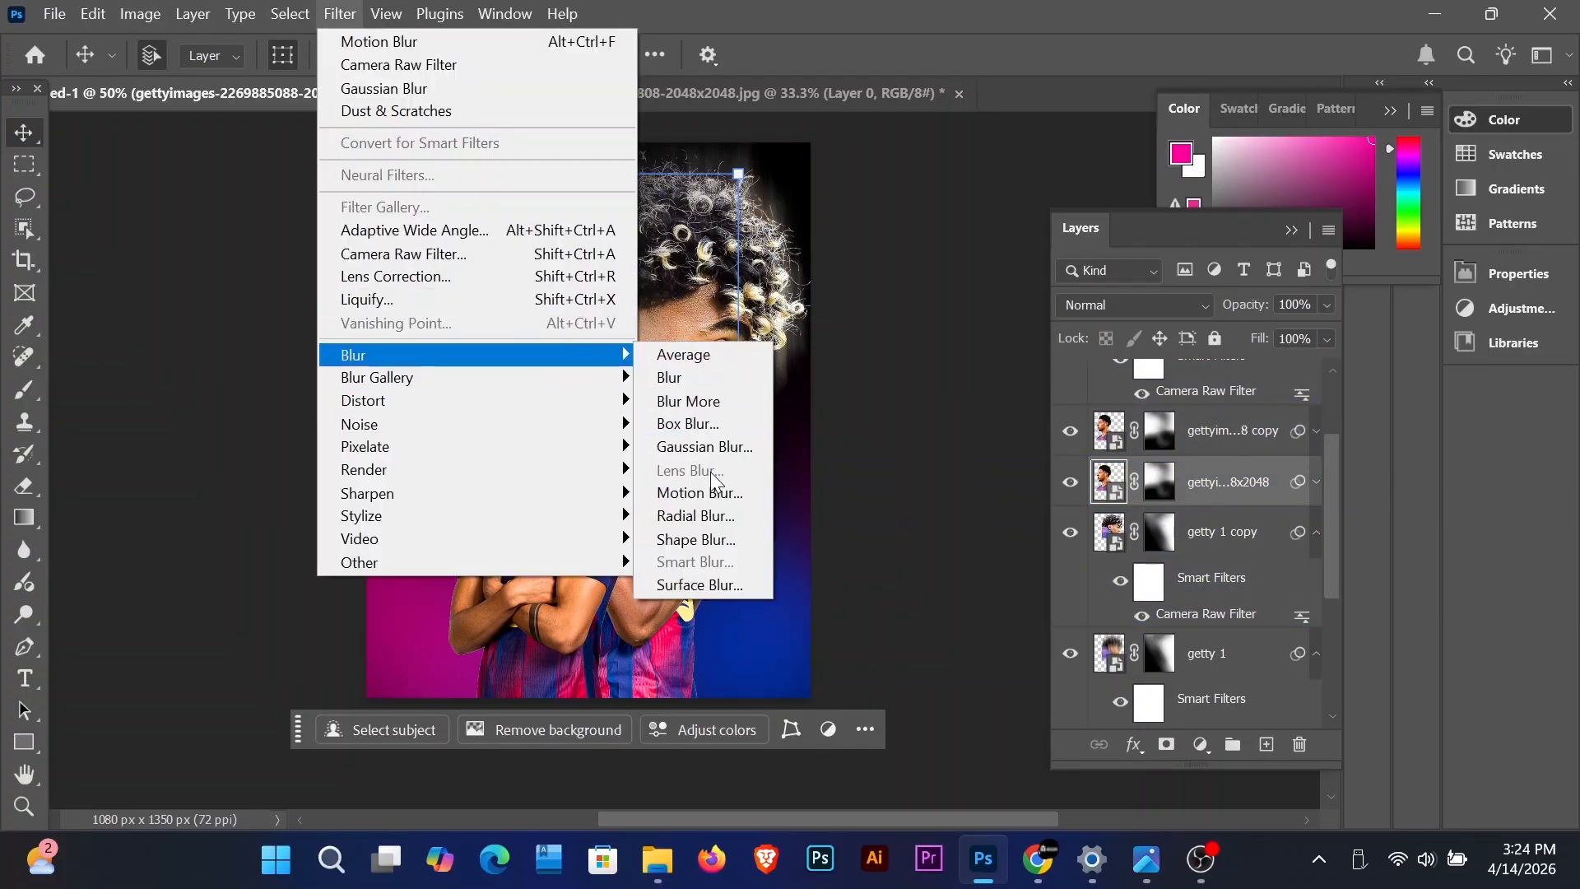
pyautogui.click(693, 441)
pyautogui.click(1294, 362)
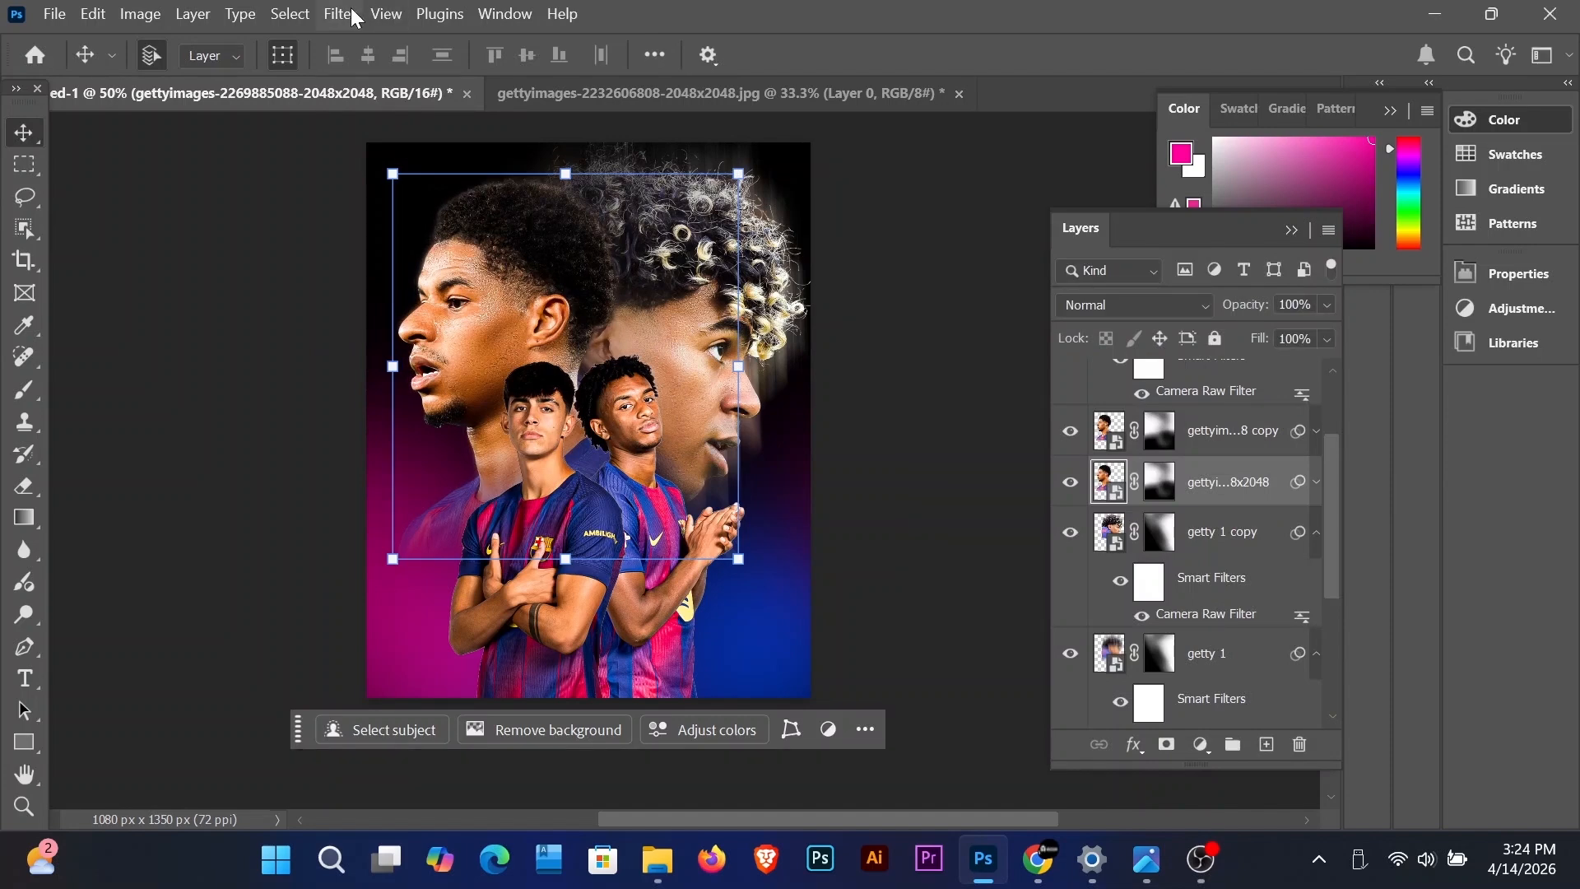
# Step: Apply a Motion Blur to the original left-hand profile layer with angle -88° and distance 211 pixels
pyautogui.click(340, 14)
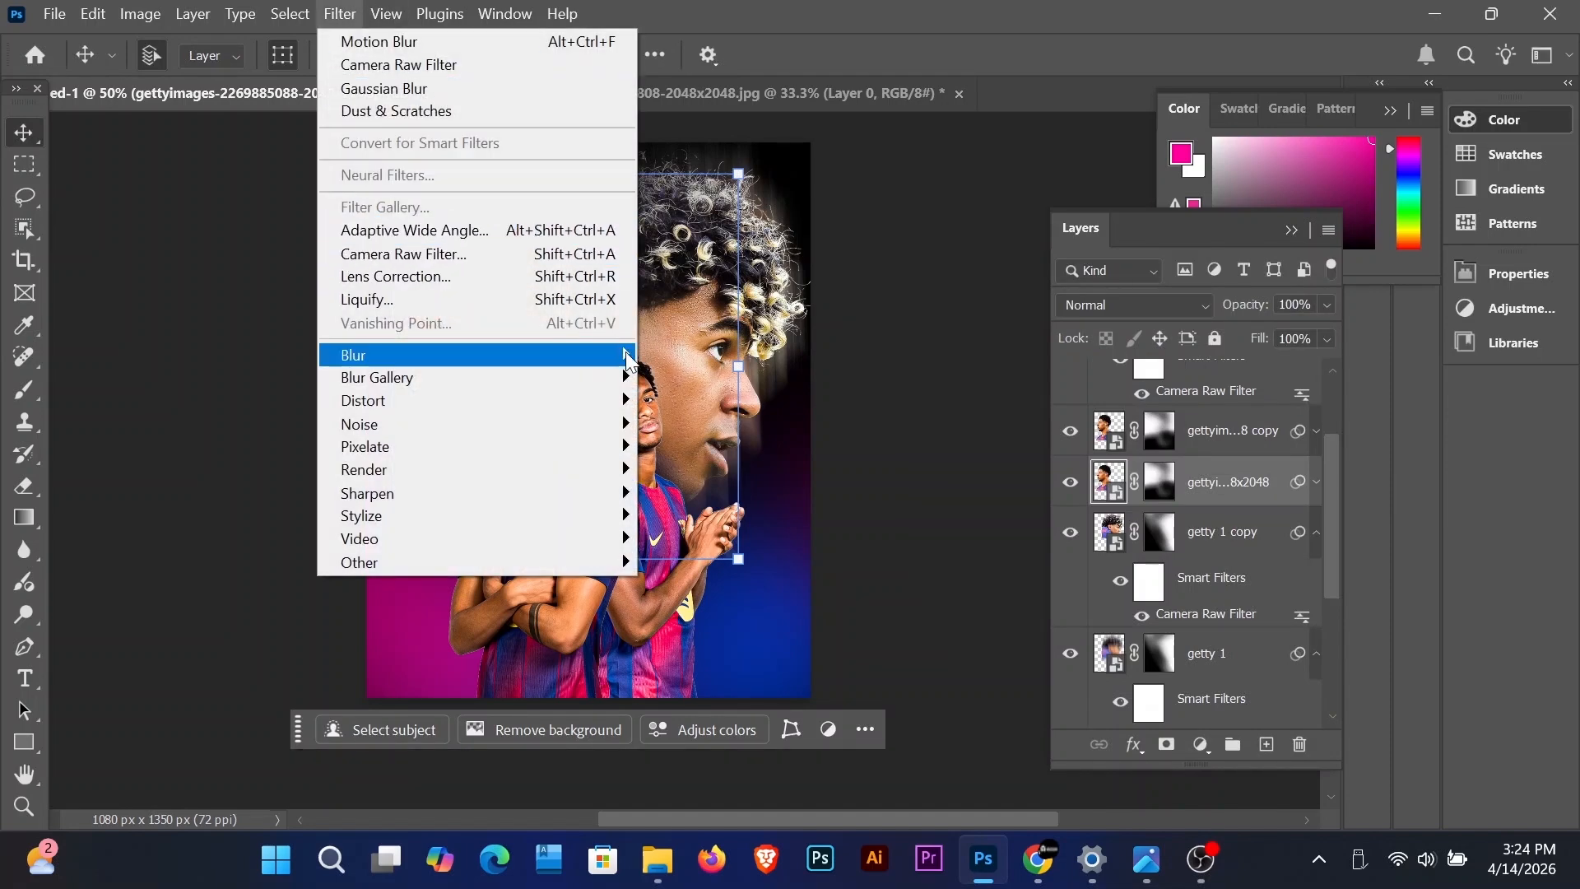
pyautogui.moveTo(576, 354)
pyautogui.click(703, 489)
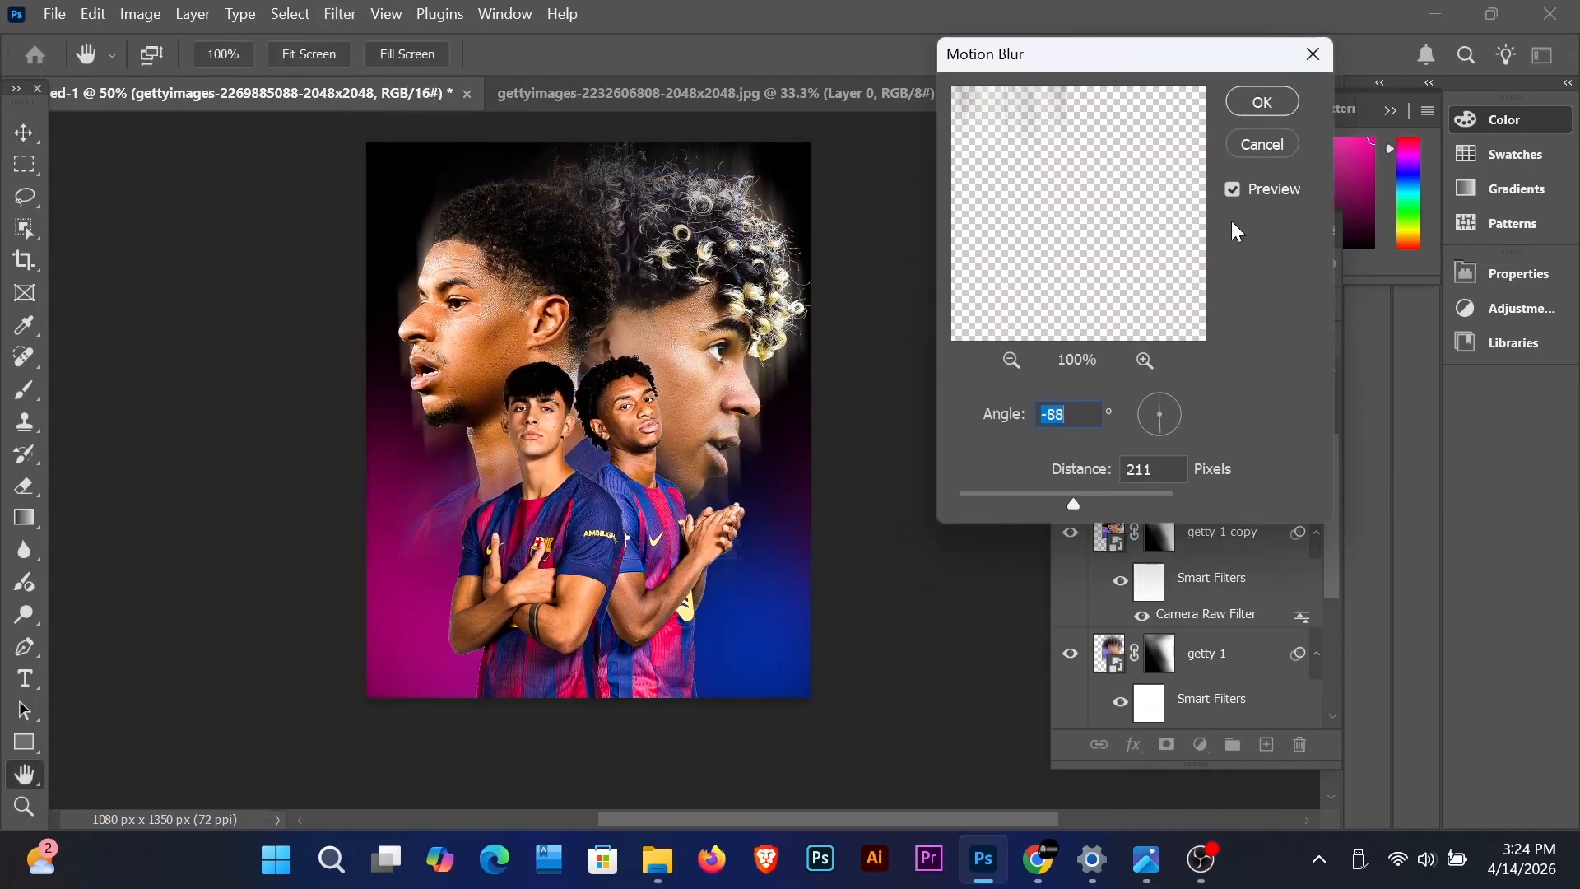
pyautogui.click(1263, 102)
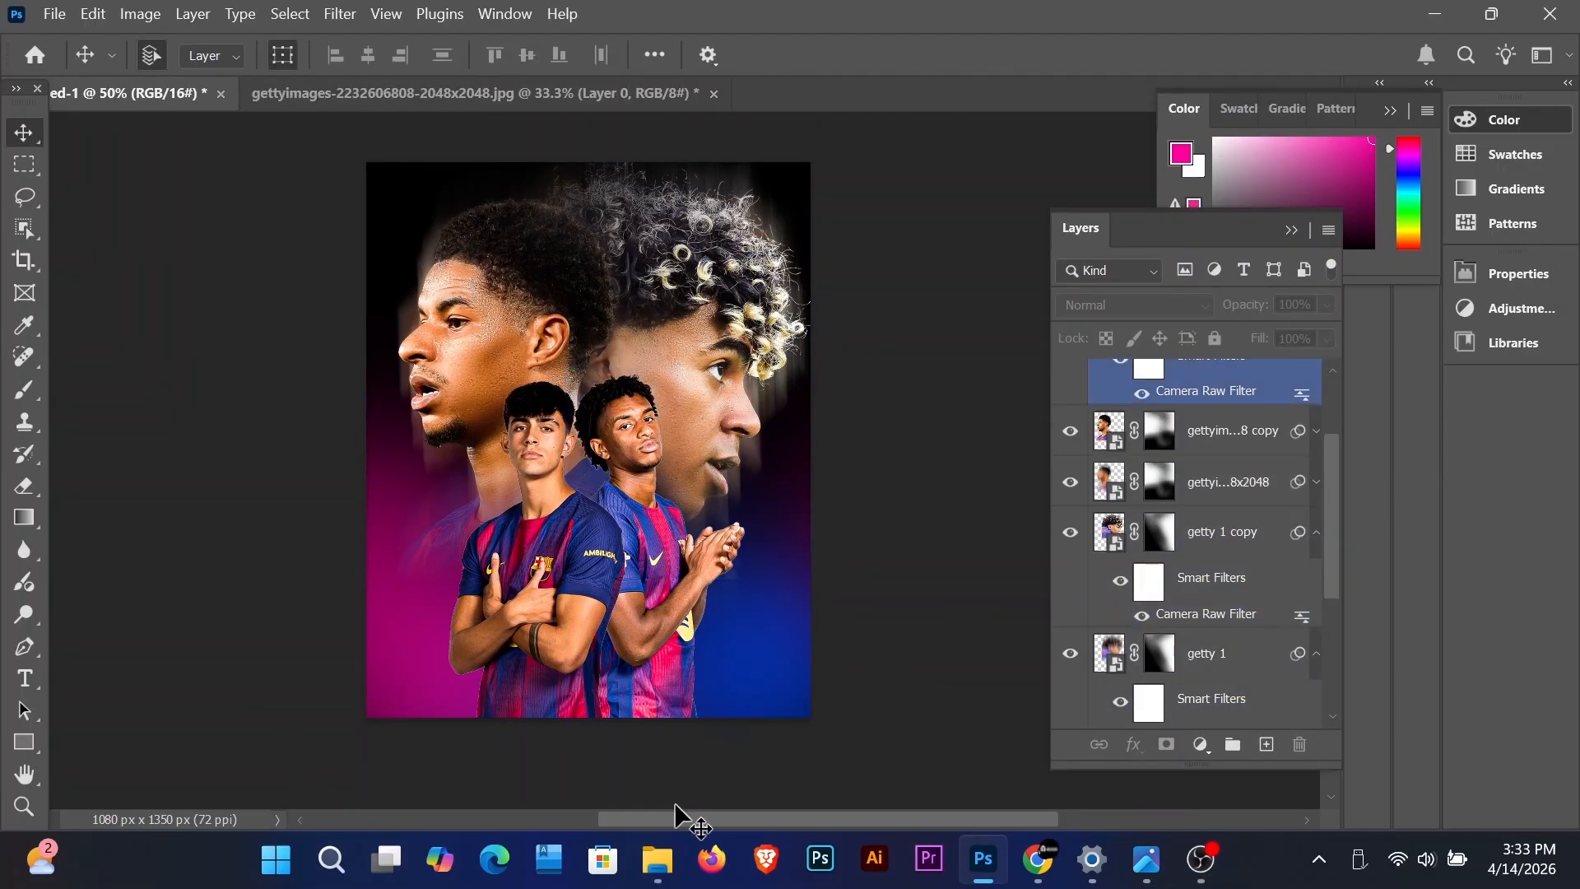
# Step: Bring the pngwing.com (1) starfield image from the Downloads folder into the poster document
pyautogui.click(657, 860)
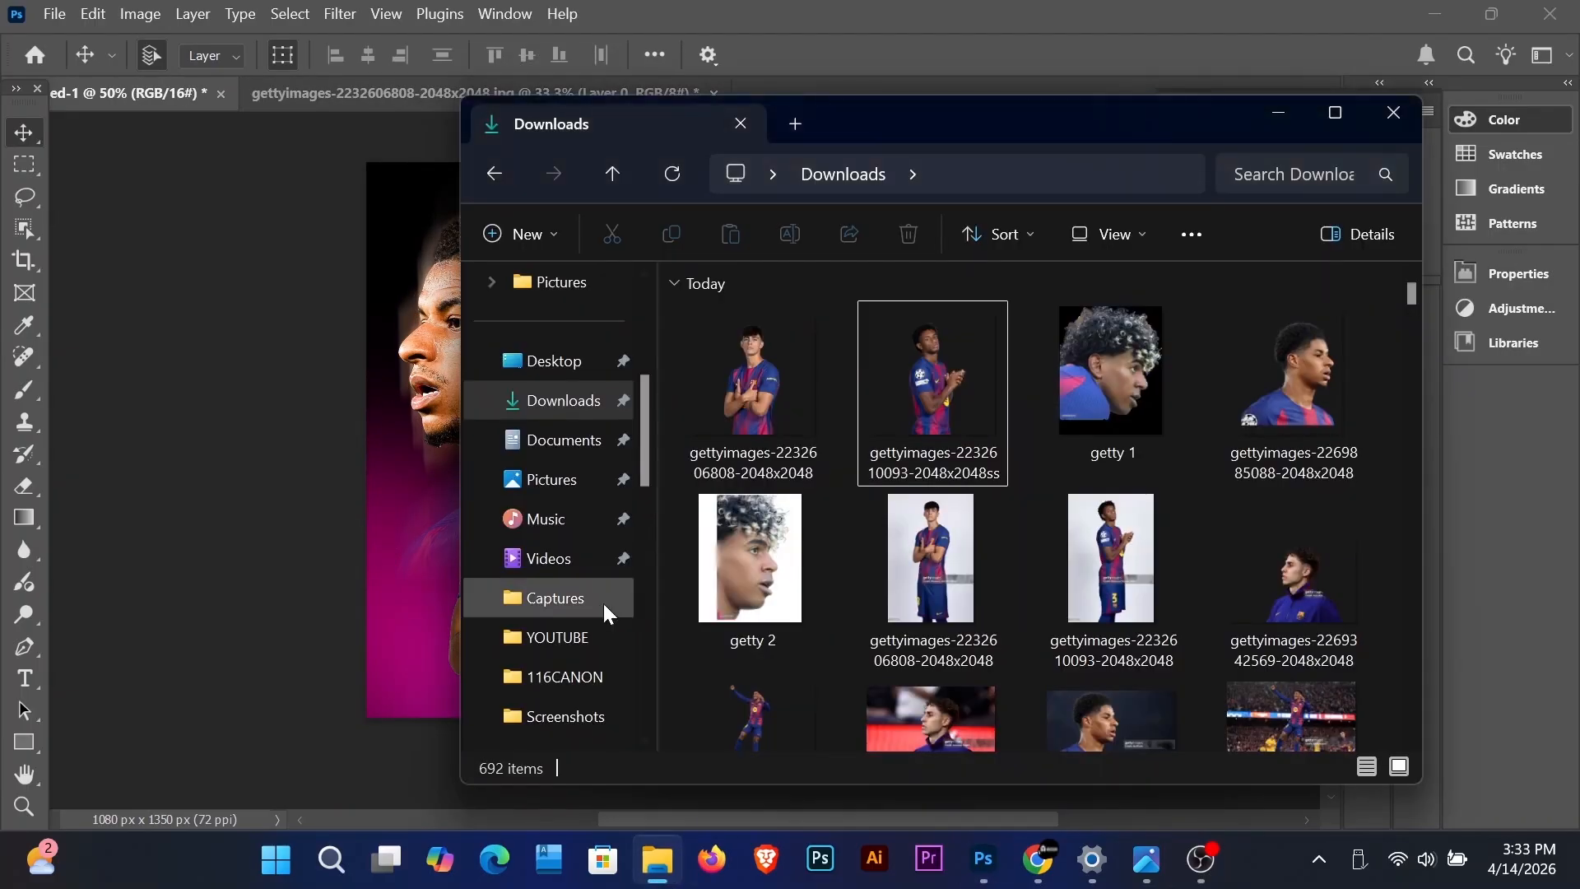
pyautogui.click(581, 403)
pyautogui.click(774, 387)
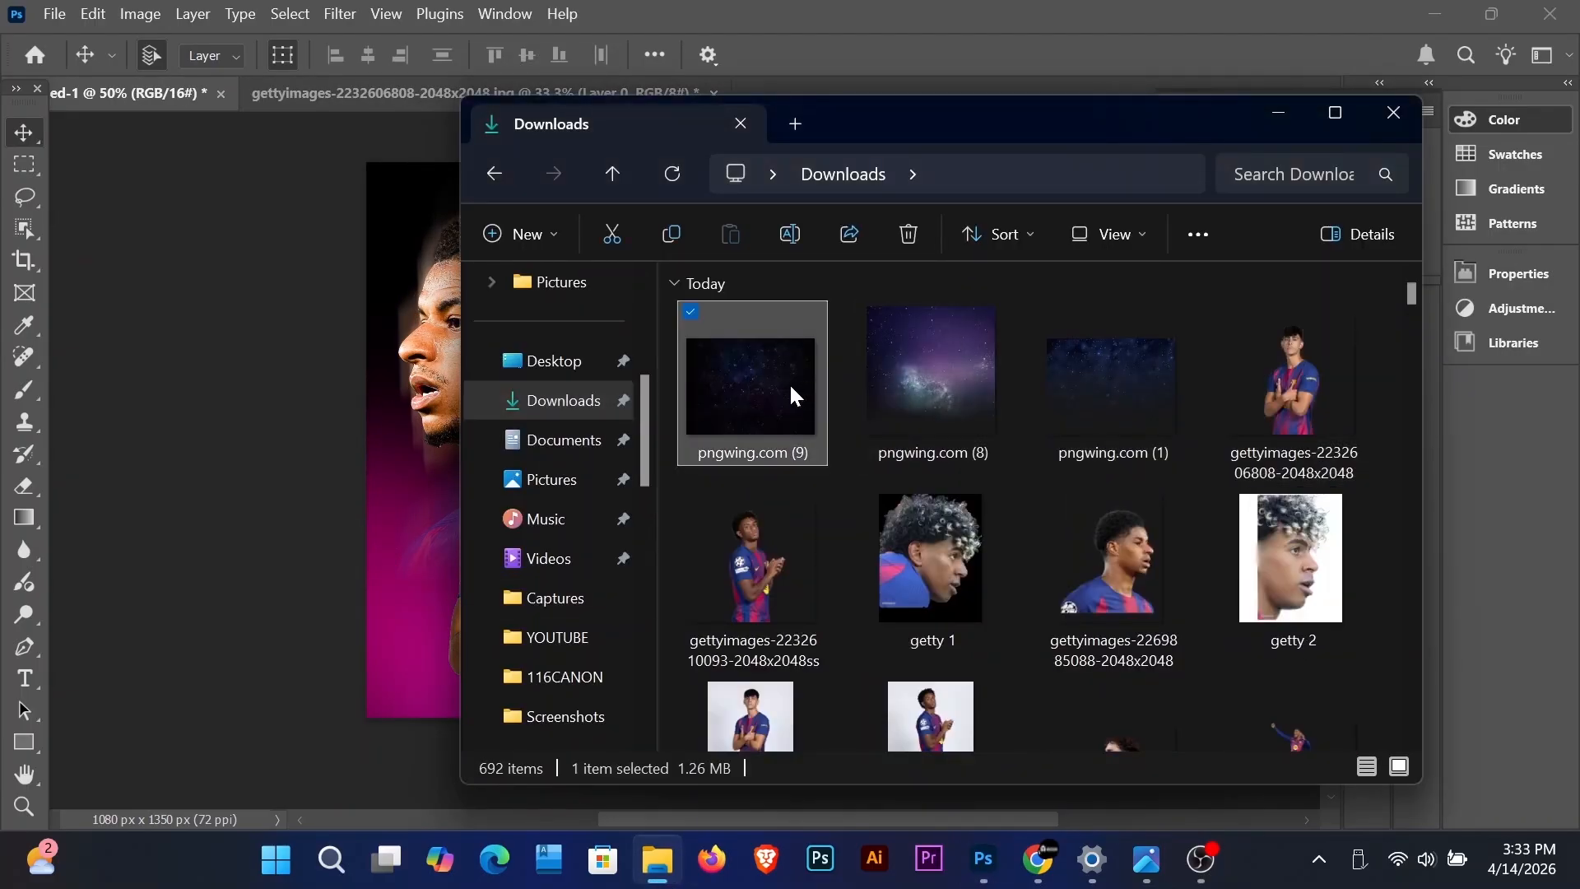
pyautogui.click(1103, 387)
pyautogui.moveTo(1103, 387); pyautogui.dragTo(428, 297)
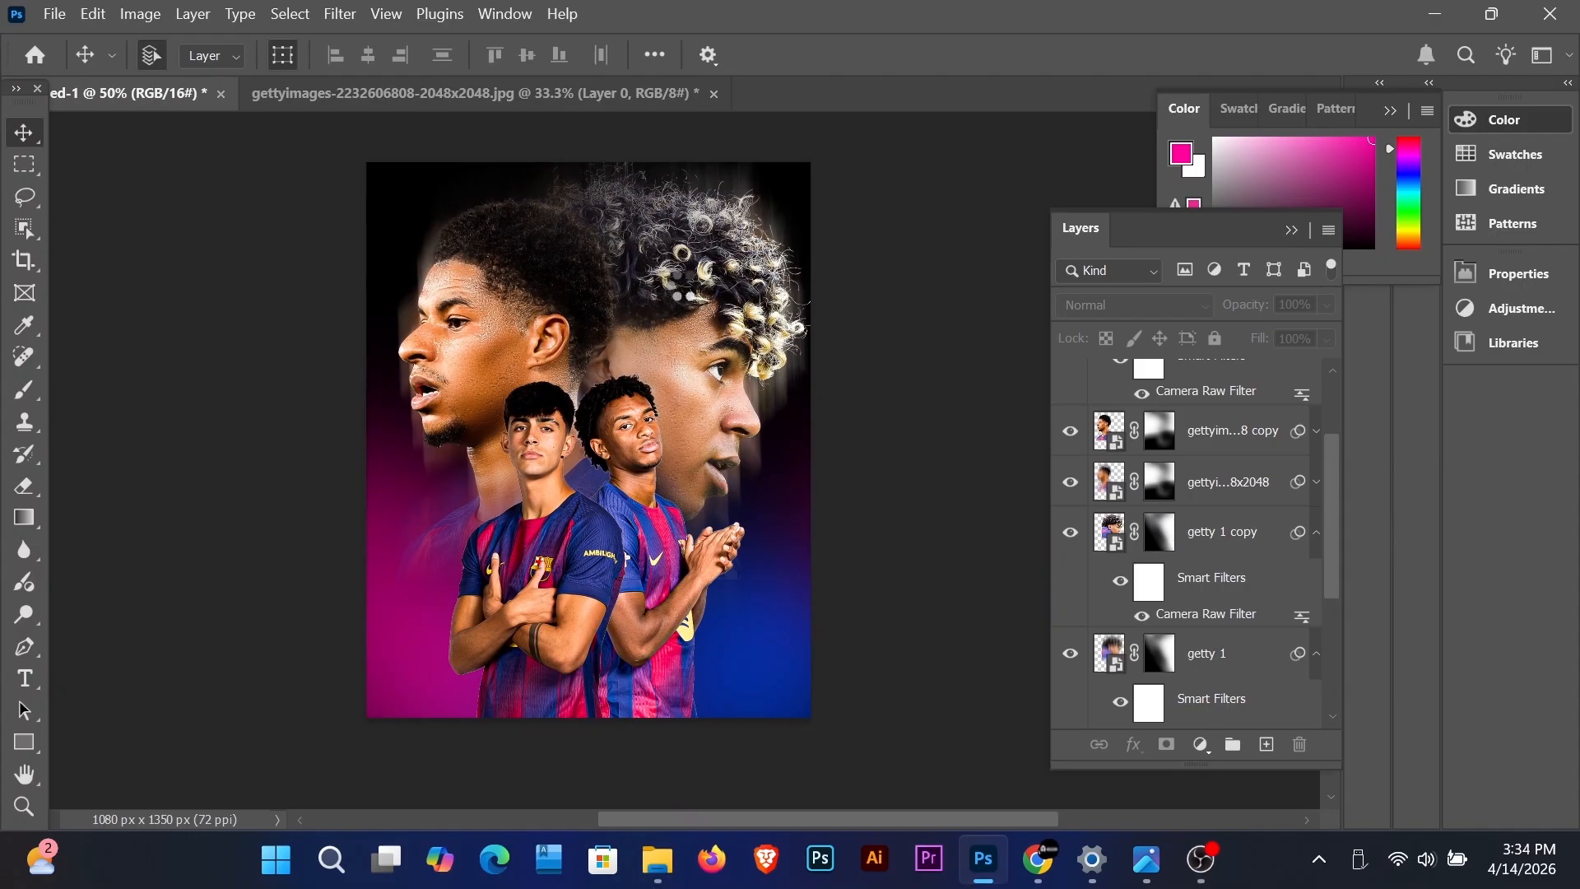
# Step: Move the pngwing.com (1) starfield between Layer 1 and Rectangle 1 and scale it to 127% to cover the poster
pyautogui.moveTo(588, 274); pyautogui.dragTo(589, 142)
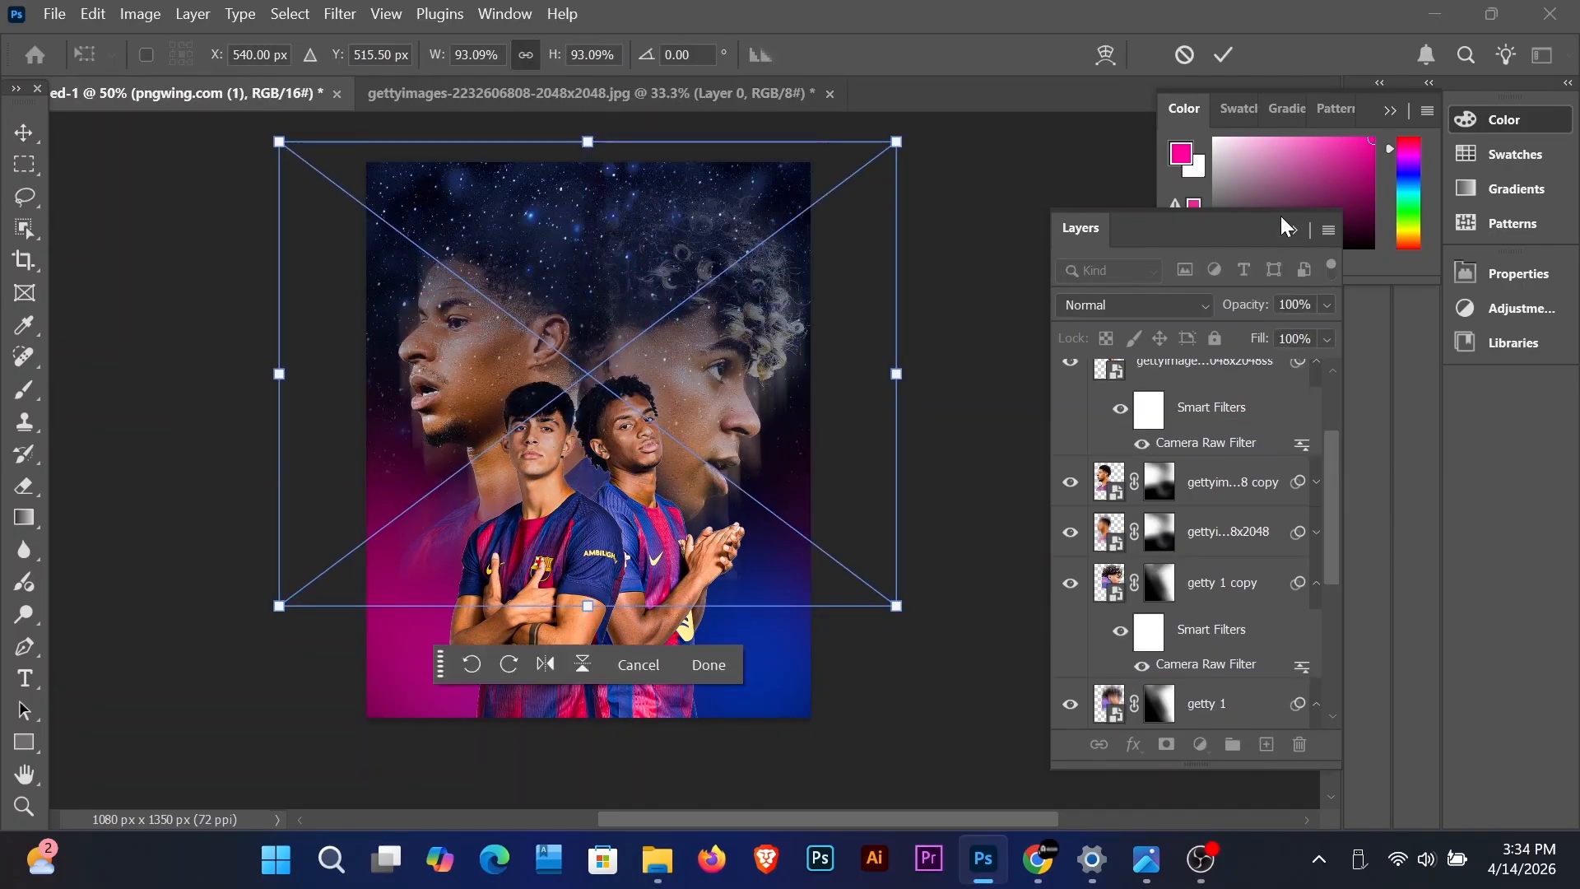
pyautogui.scroll(3, 1236, 448)
pyautogui.moveTo(1192, 689); pyautogui.dragTo(1210, 632)
pyautogui.moveTo(588, 606); pyautogui.dragTo(588, 776)
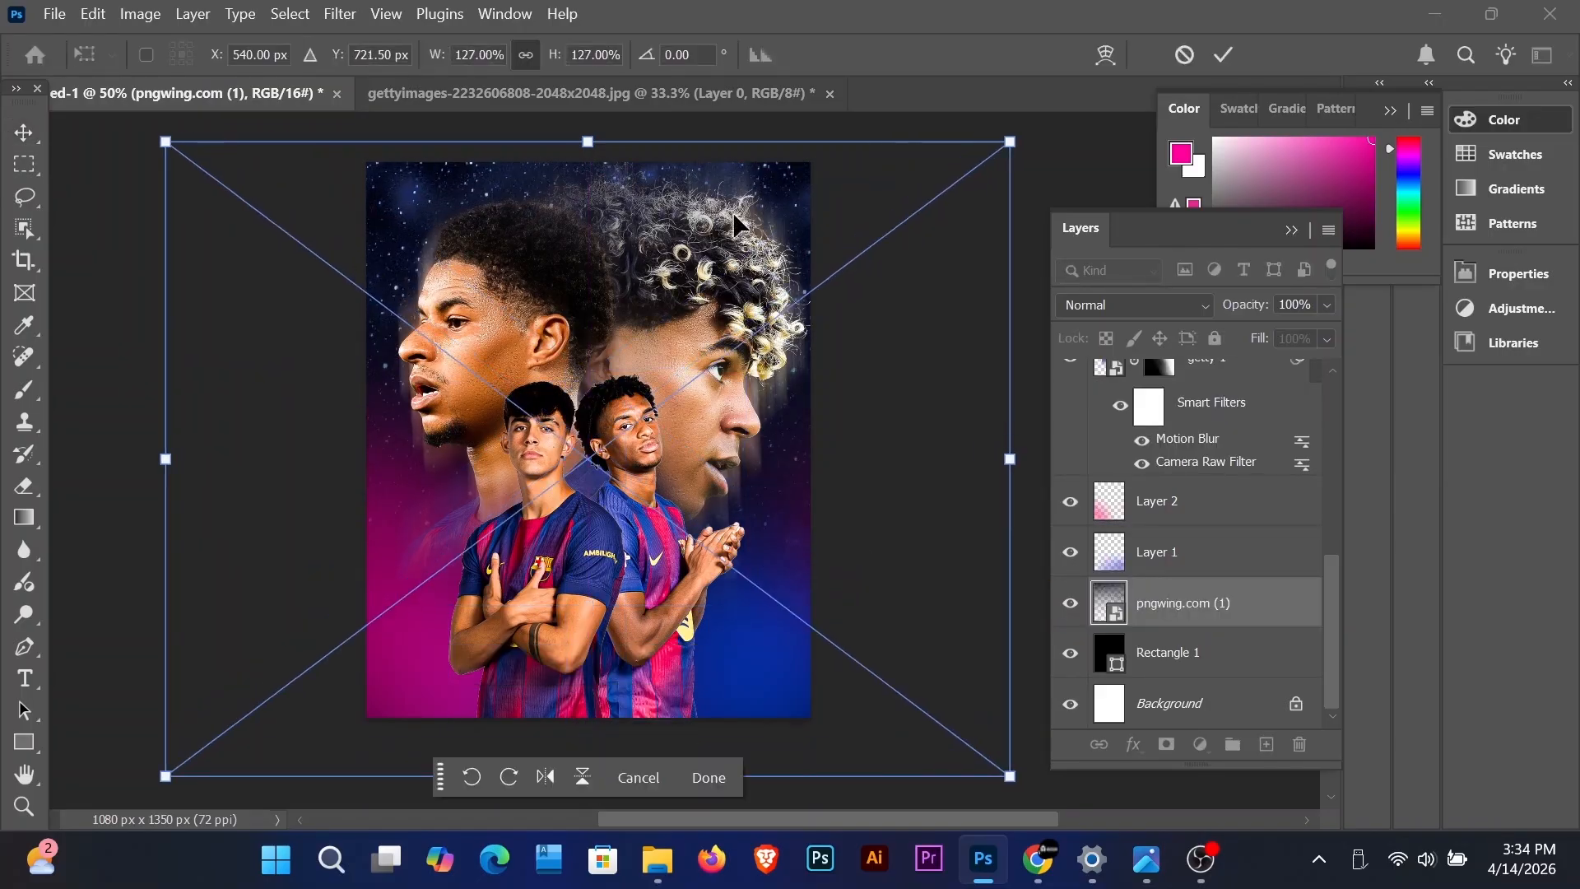
pyautogui.click(1223, 54)
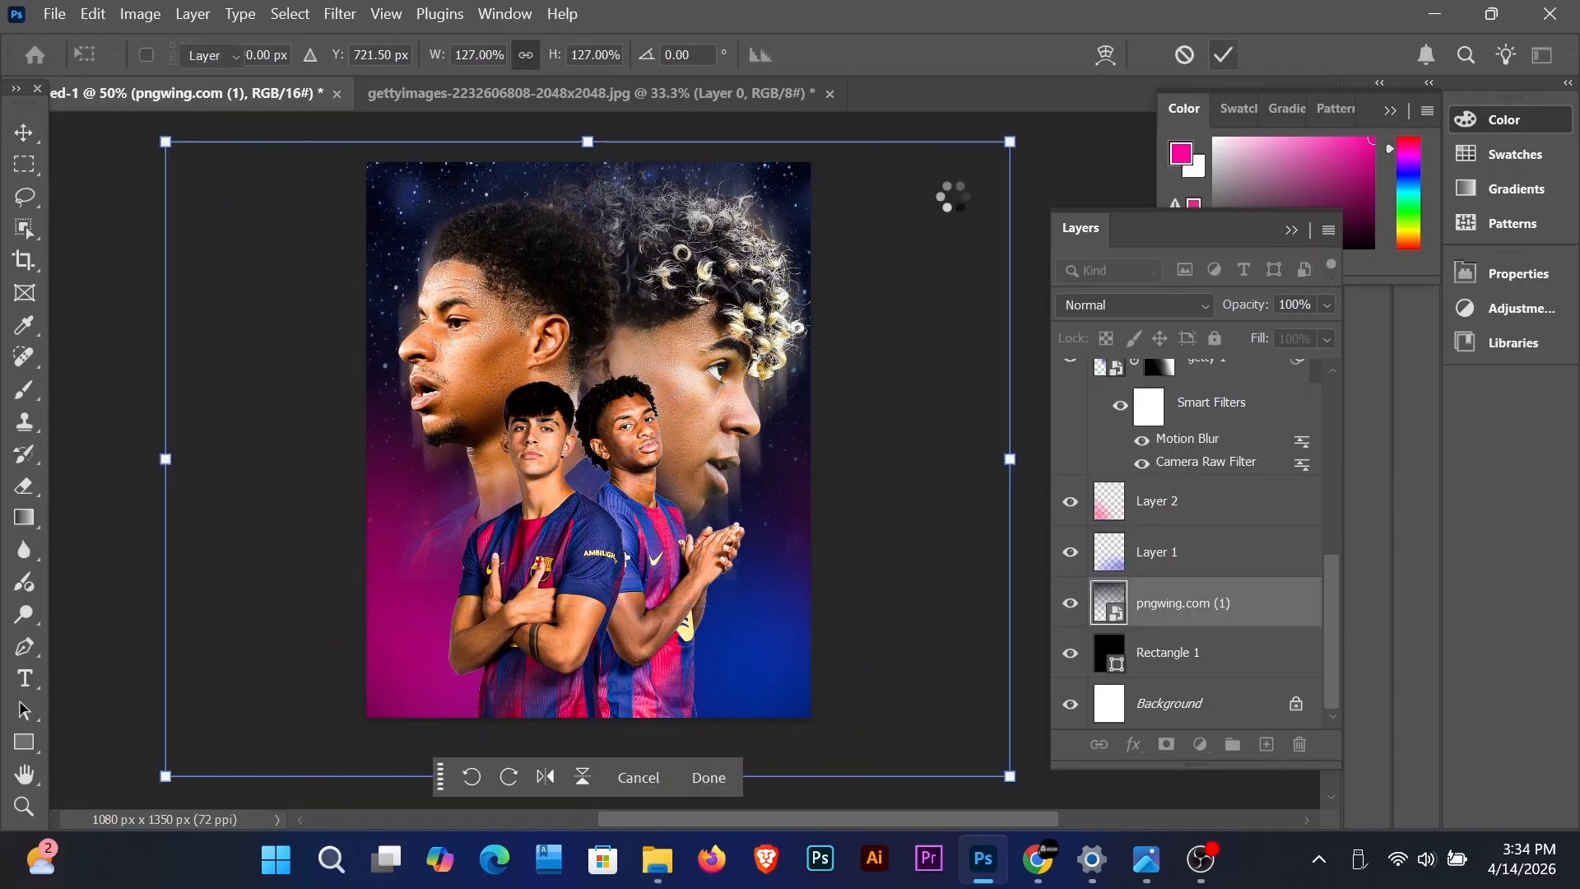
# Step: Delete the pngwing.com (1) starfield layer from the poster
pyautogui.click(947, 193)
pyautogui.click(1206, 603)
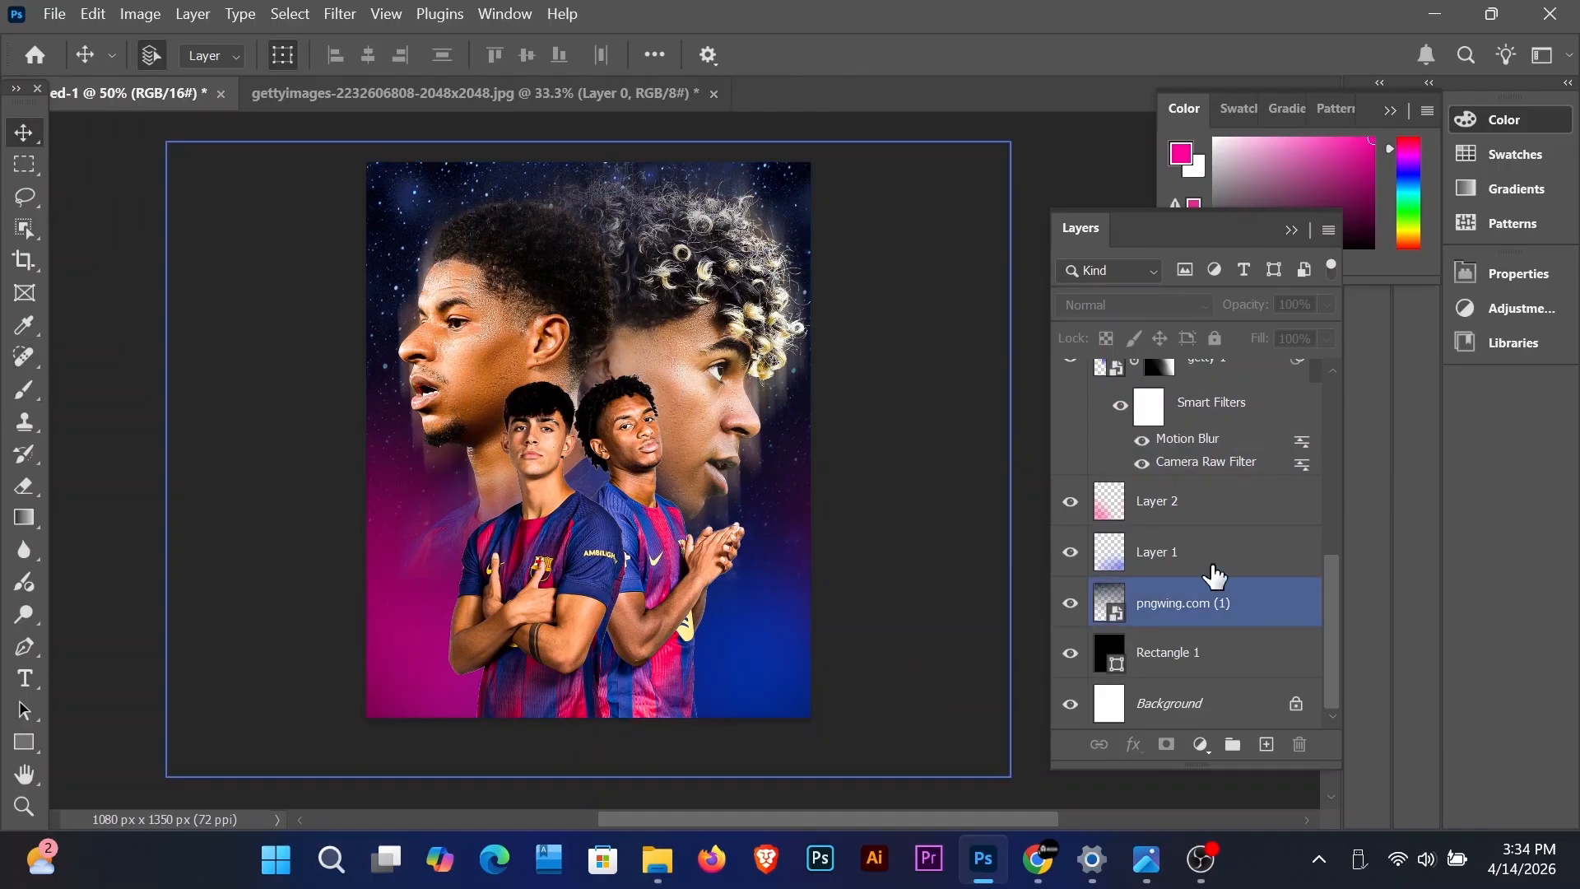
pyautogui.click(941, 497)
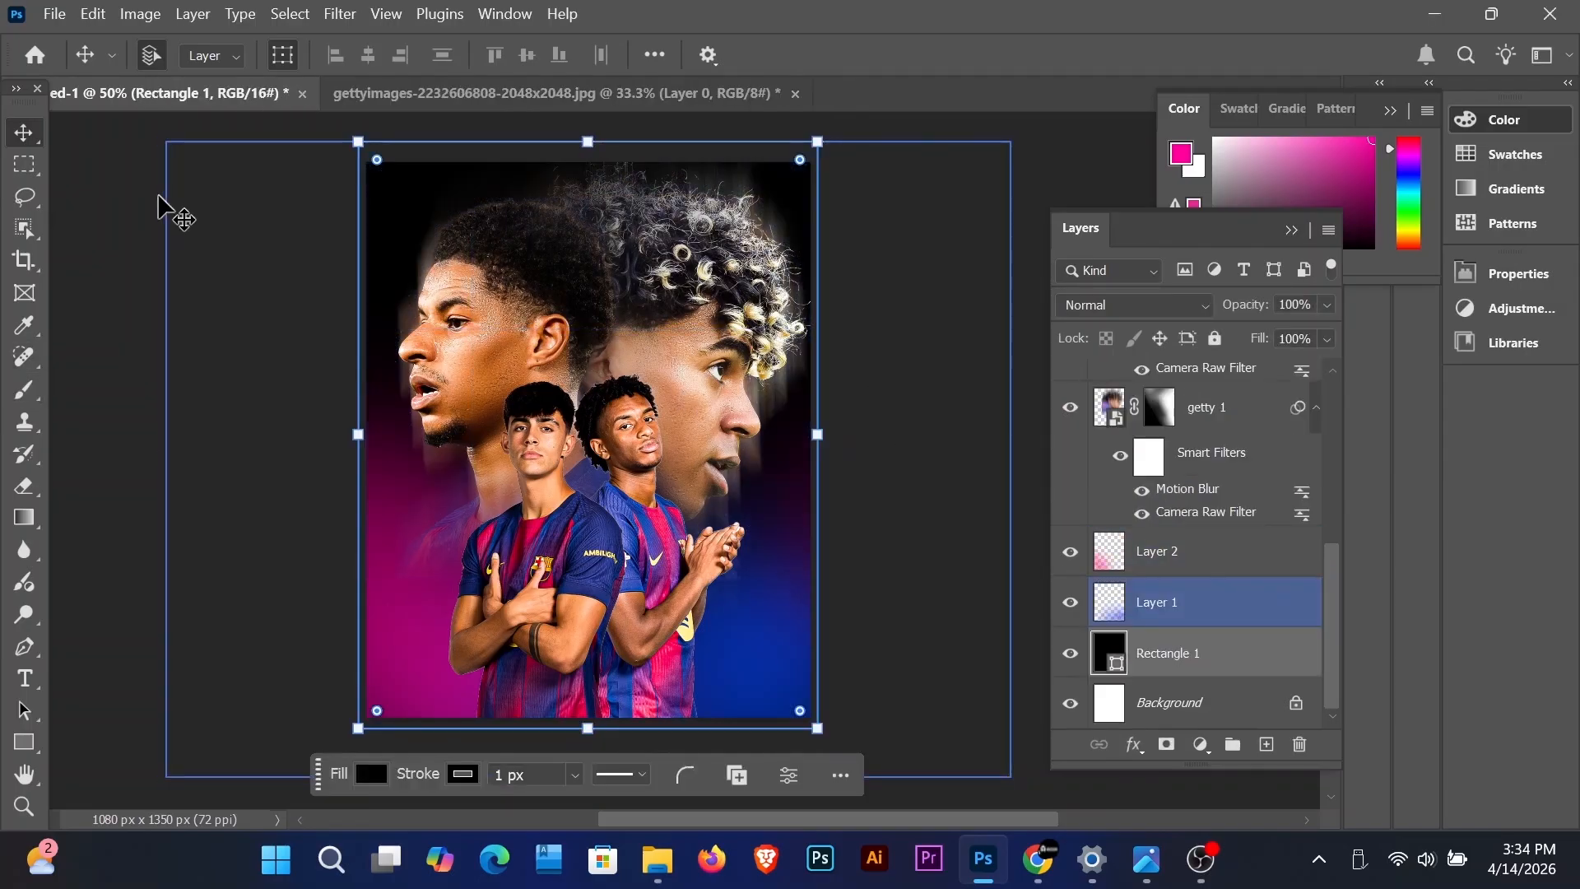
# Step: Place the pngwing.com (9) starfield directly above Rectangle 1 and scale it to 142.99% across the poster's upper area
pyautogui.moveTo(657, 858)
pyautogui.click(629, 698)
pyautogui.moveTo(792, 356); pyautogui.dragTo(589, 131)
pyautogui.moveTo(589, 606); pyautogui.dragTo(588, 656)
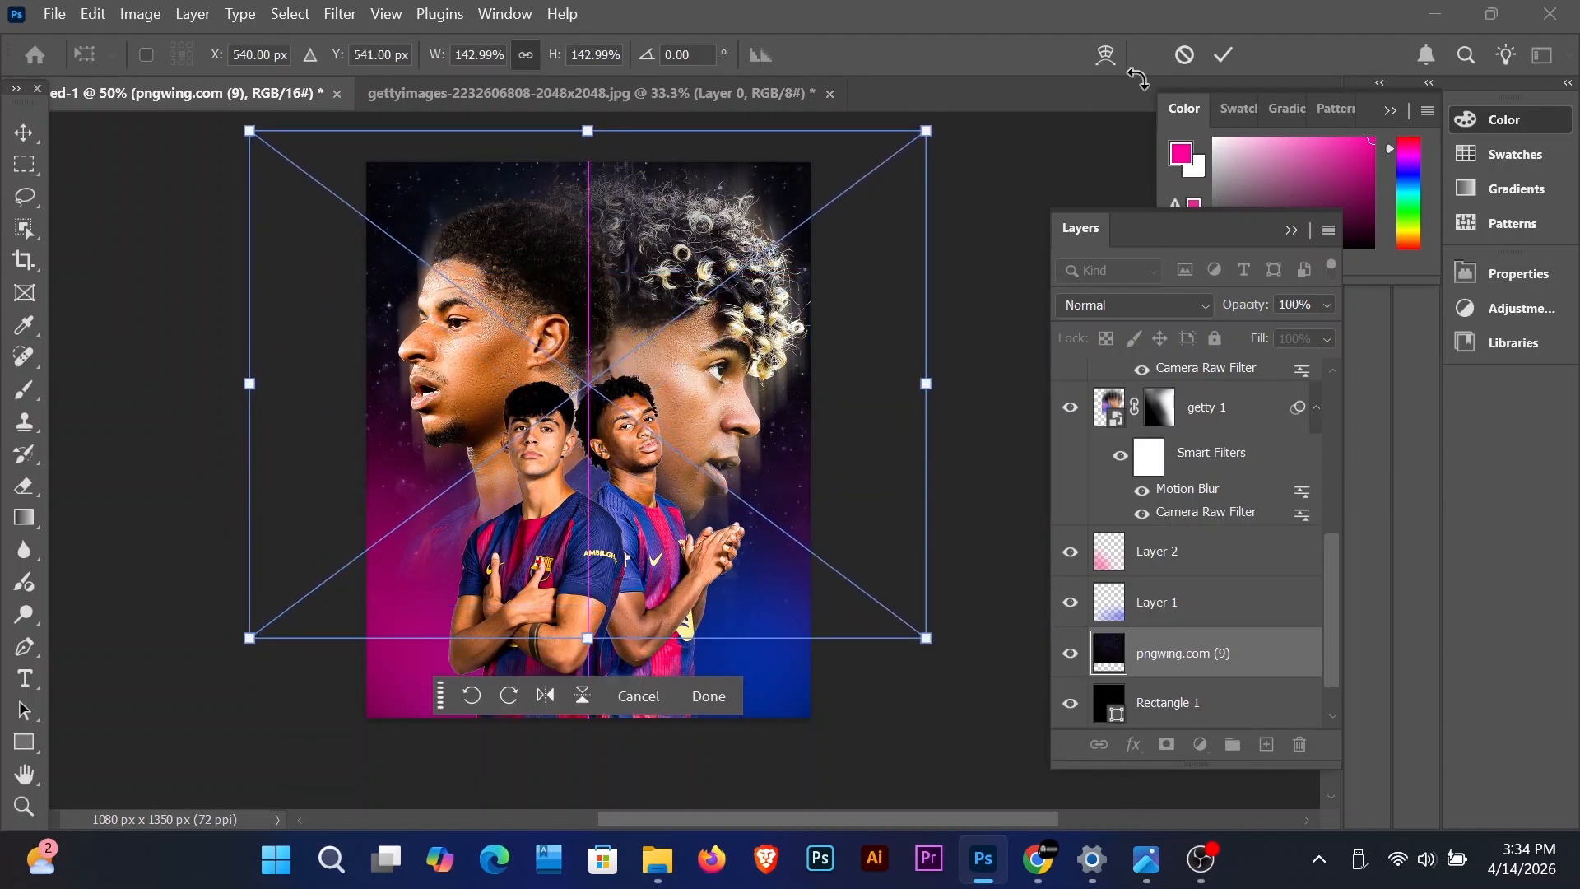
pyautogui.click(1224, 54)
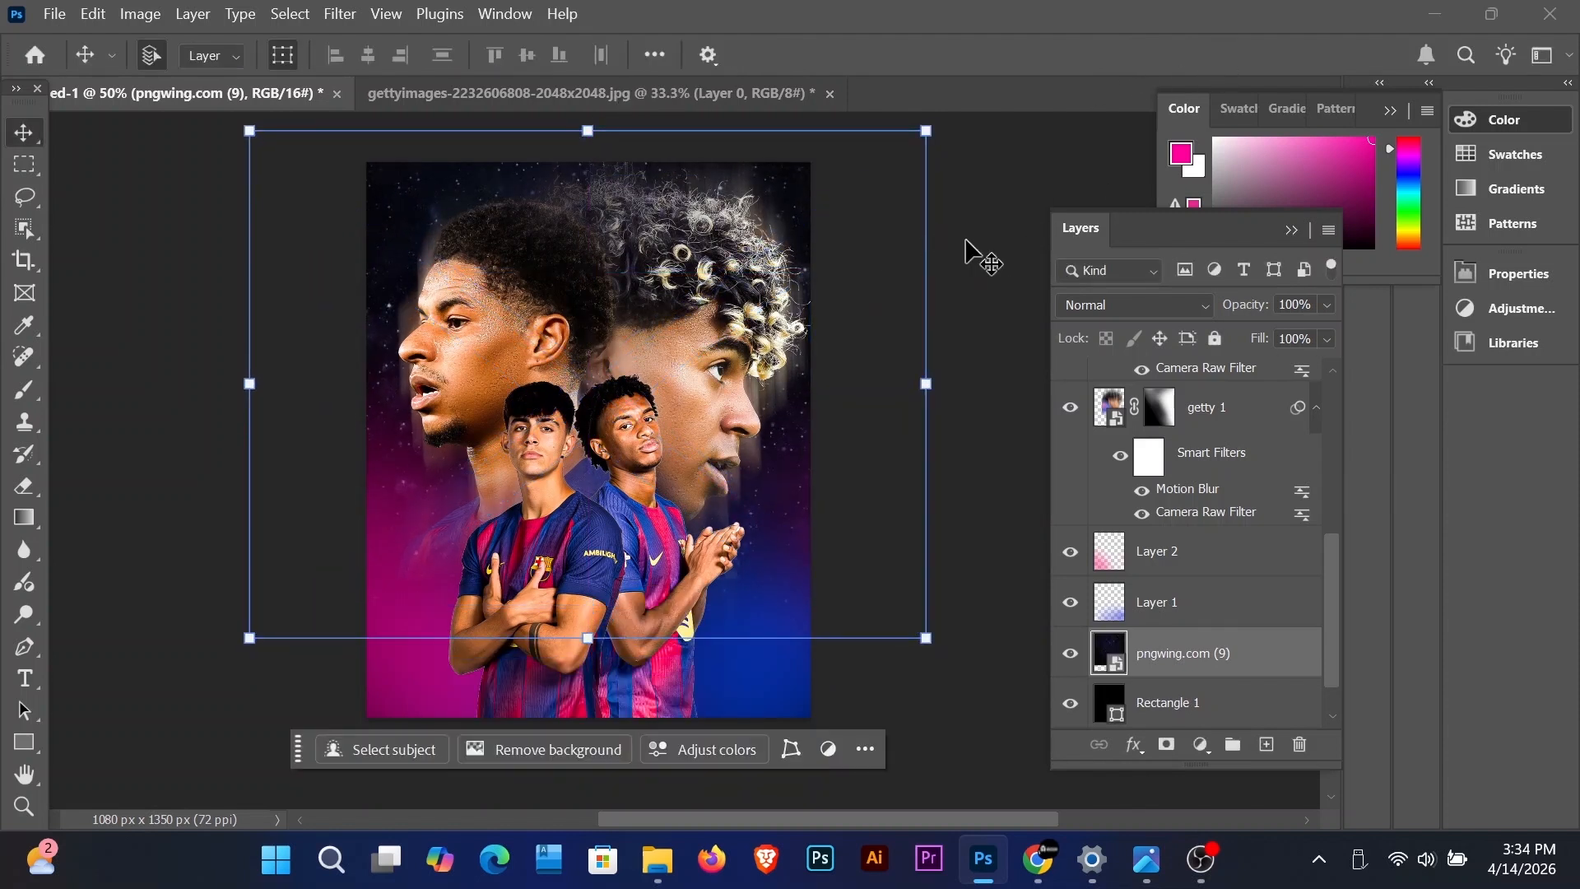
# Step: Add a new empty layer above getty 1 copy and clip it to that layer
pyautogui.click(651, 523)
pyautogui.hotkey('ctrl', 'j')
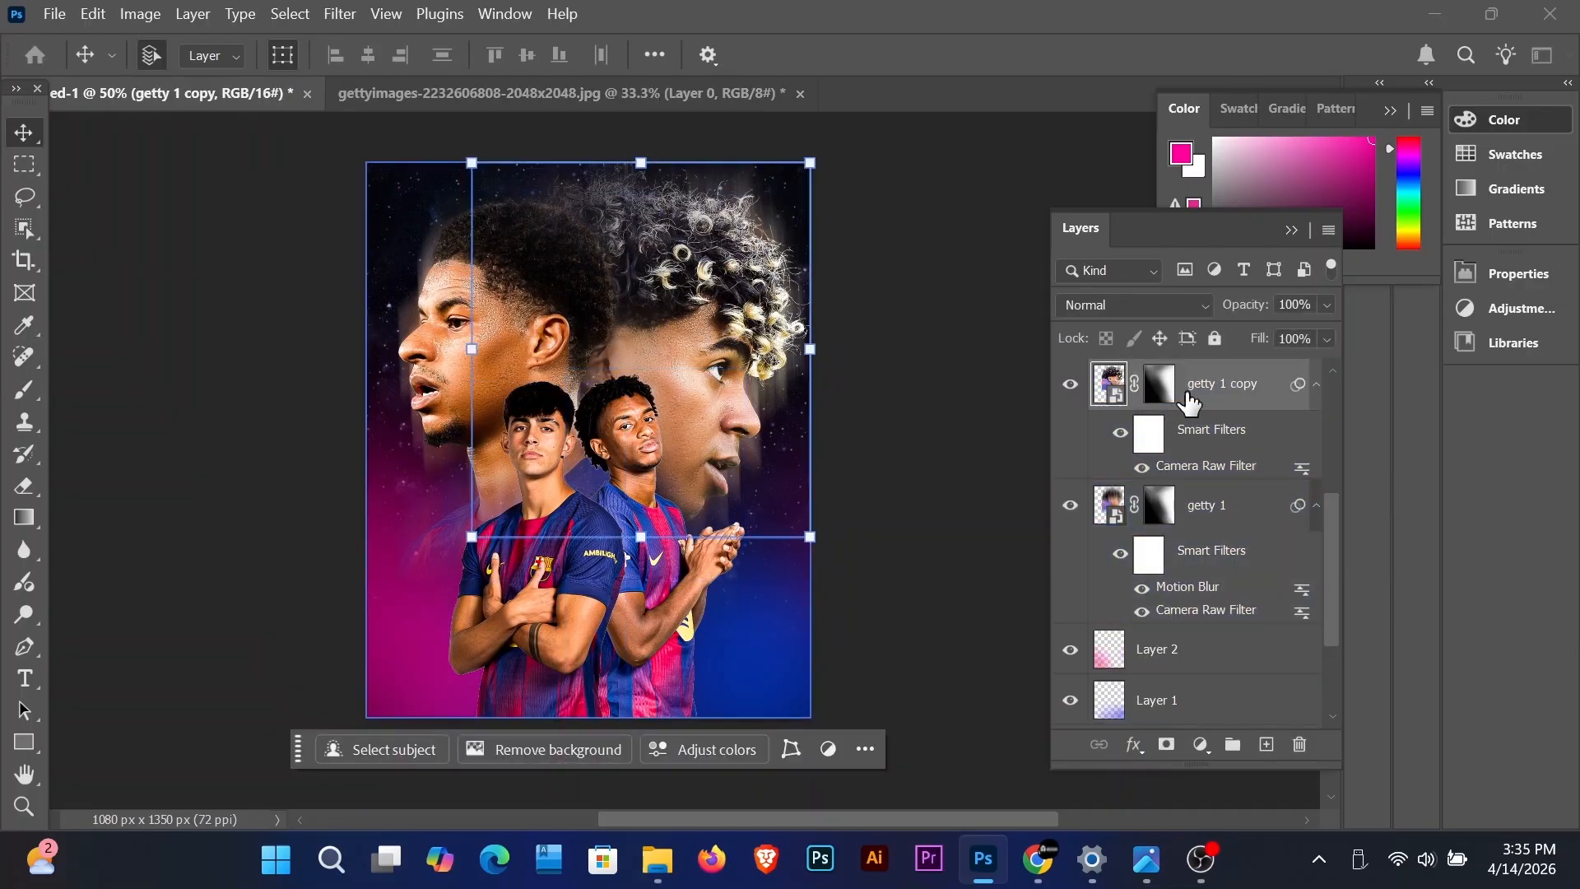
pyautogui.scroll(2, 1202, 440)
pyautogui.click(1267, 744)
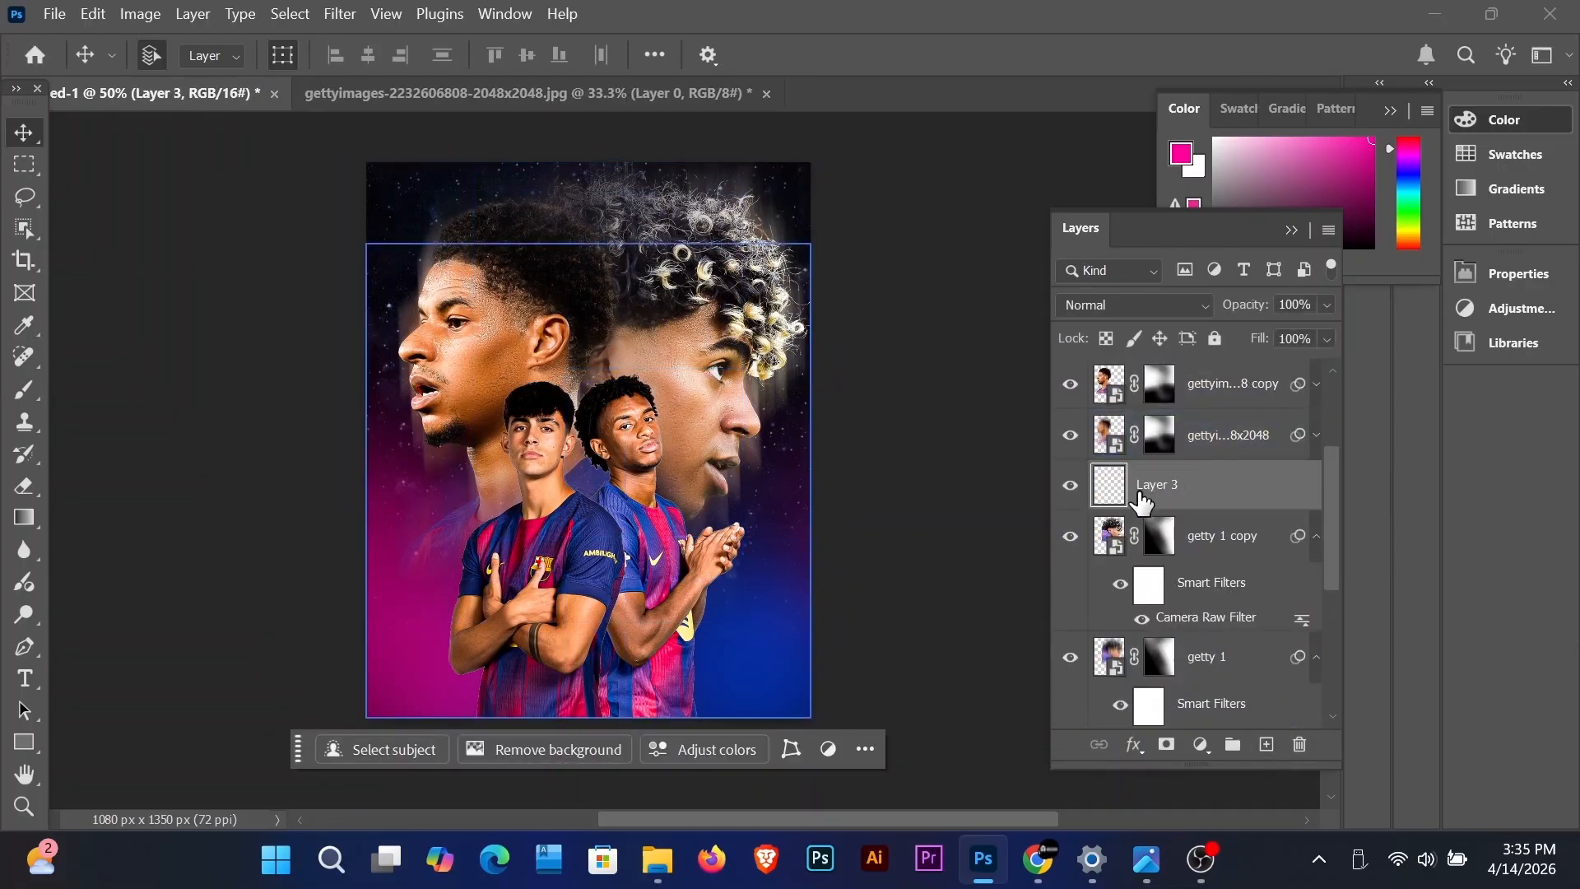
pyautogui.keyDown('alt'); pyautogui.click(1131, 508); pyautogui.keyUp('alt')
# Step: Paint soft black shading at 24% opacity along the right profile's inner side on Layer 3 and set its blend mode to Overlay
pyautogui.press('b')
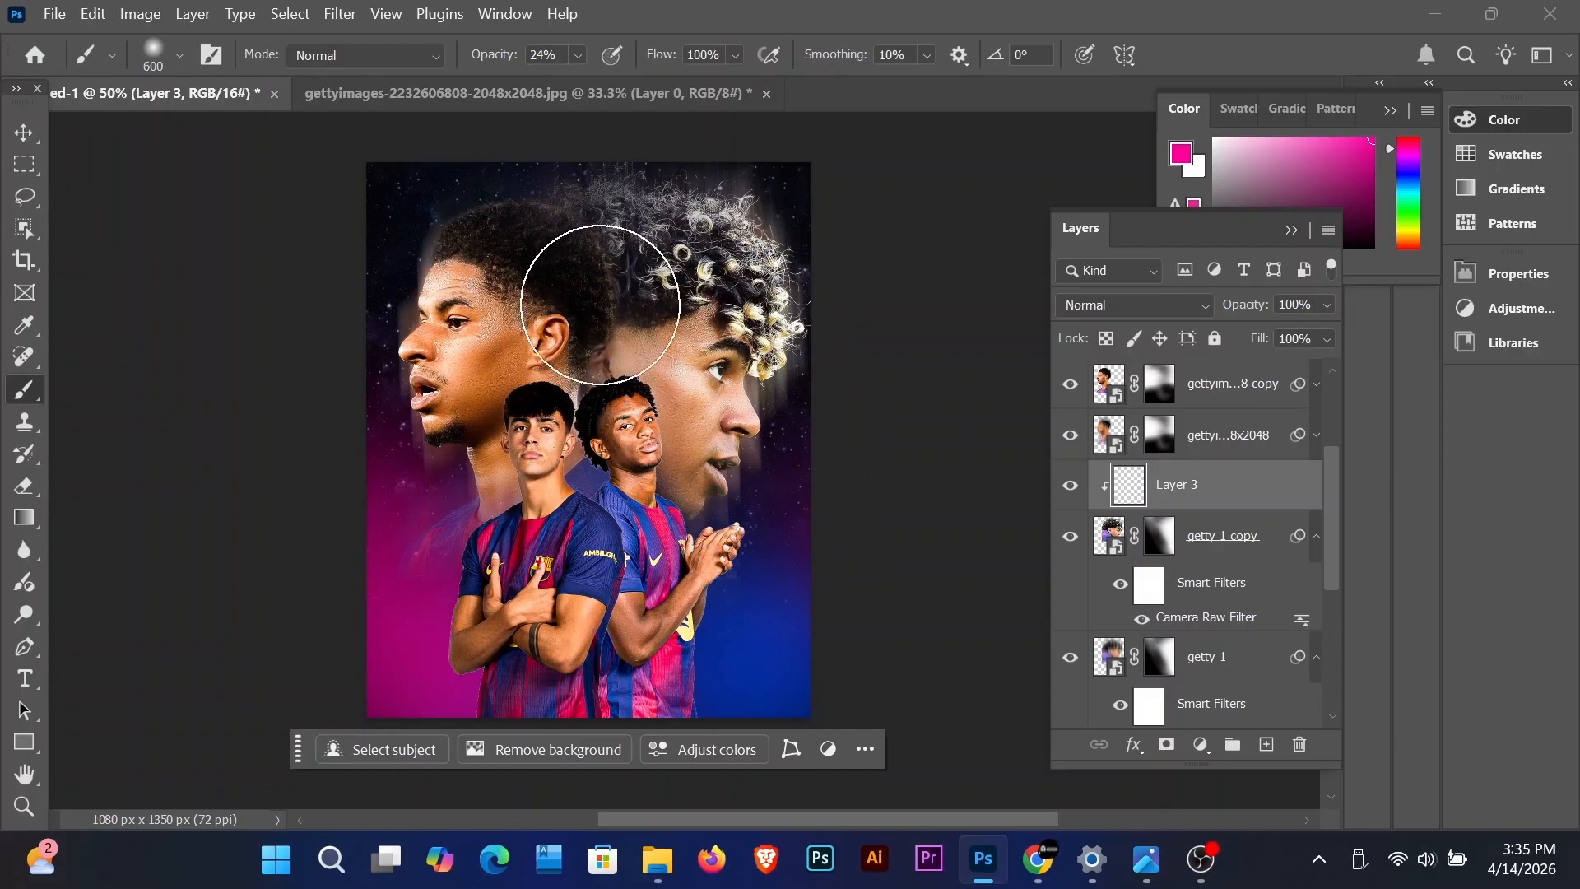
pyautogui.click(1355, 241)
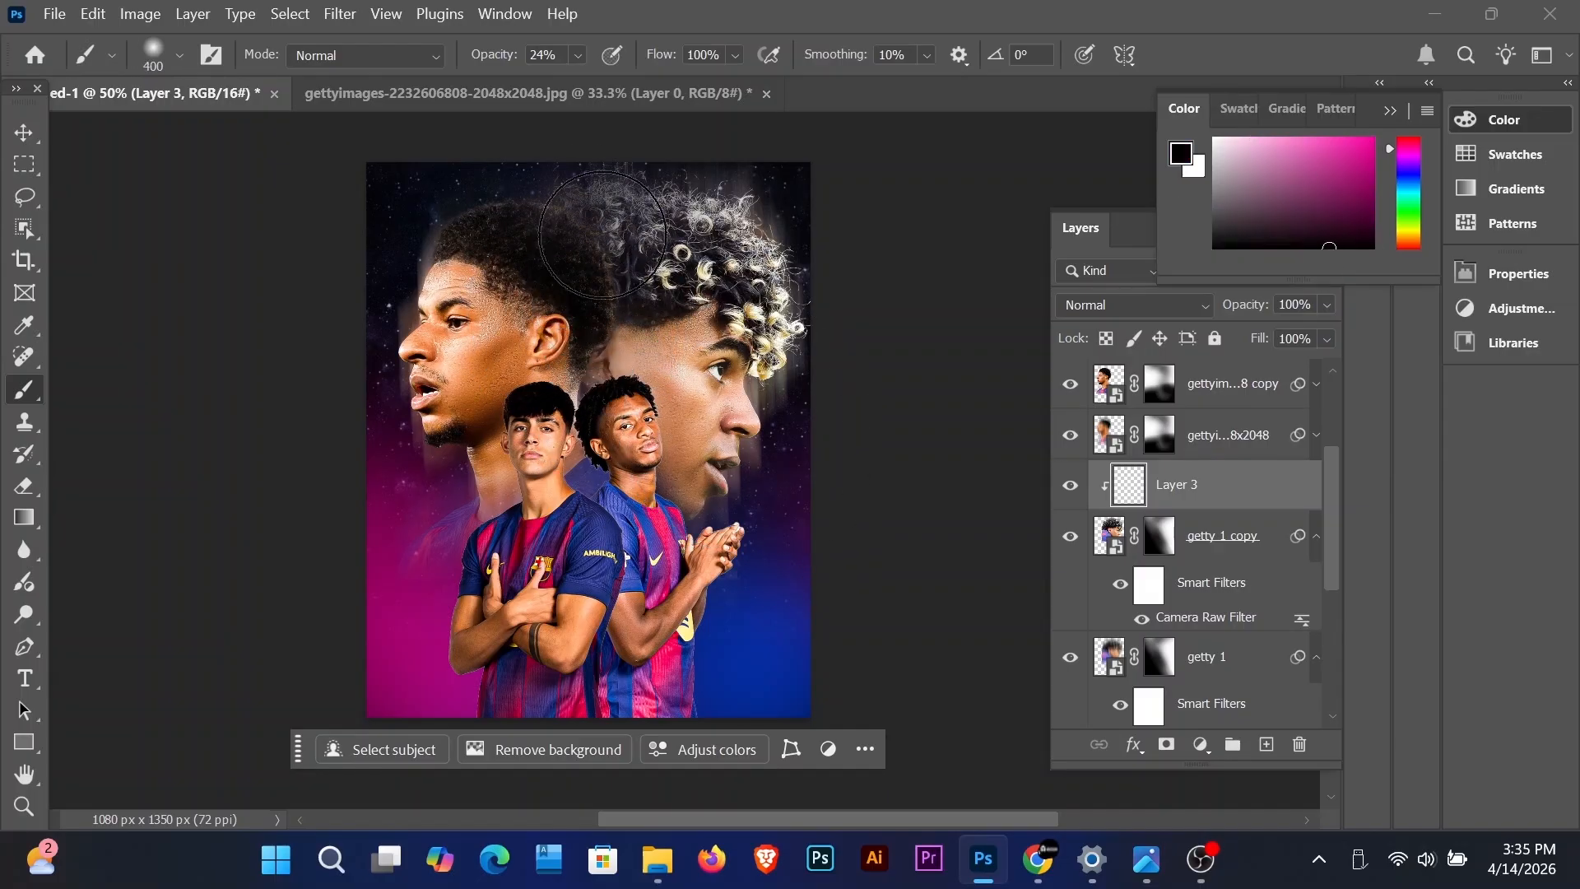
pyautogui.moveTo(603, 236)
pyautogui.mouseDown()
pyautogui.moveTo(555, 368)
pyautogui.moveTo(588, 398)
pyautogui.moveTo(544, 500)
pyautogui.mouseUp()
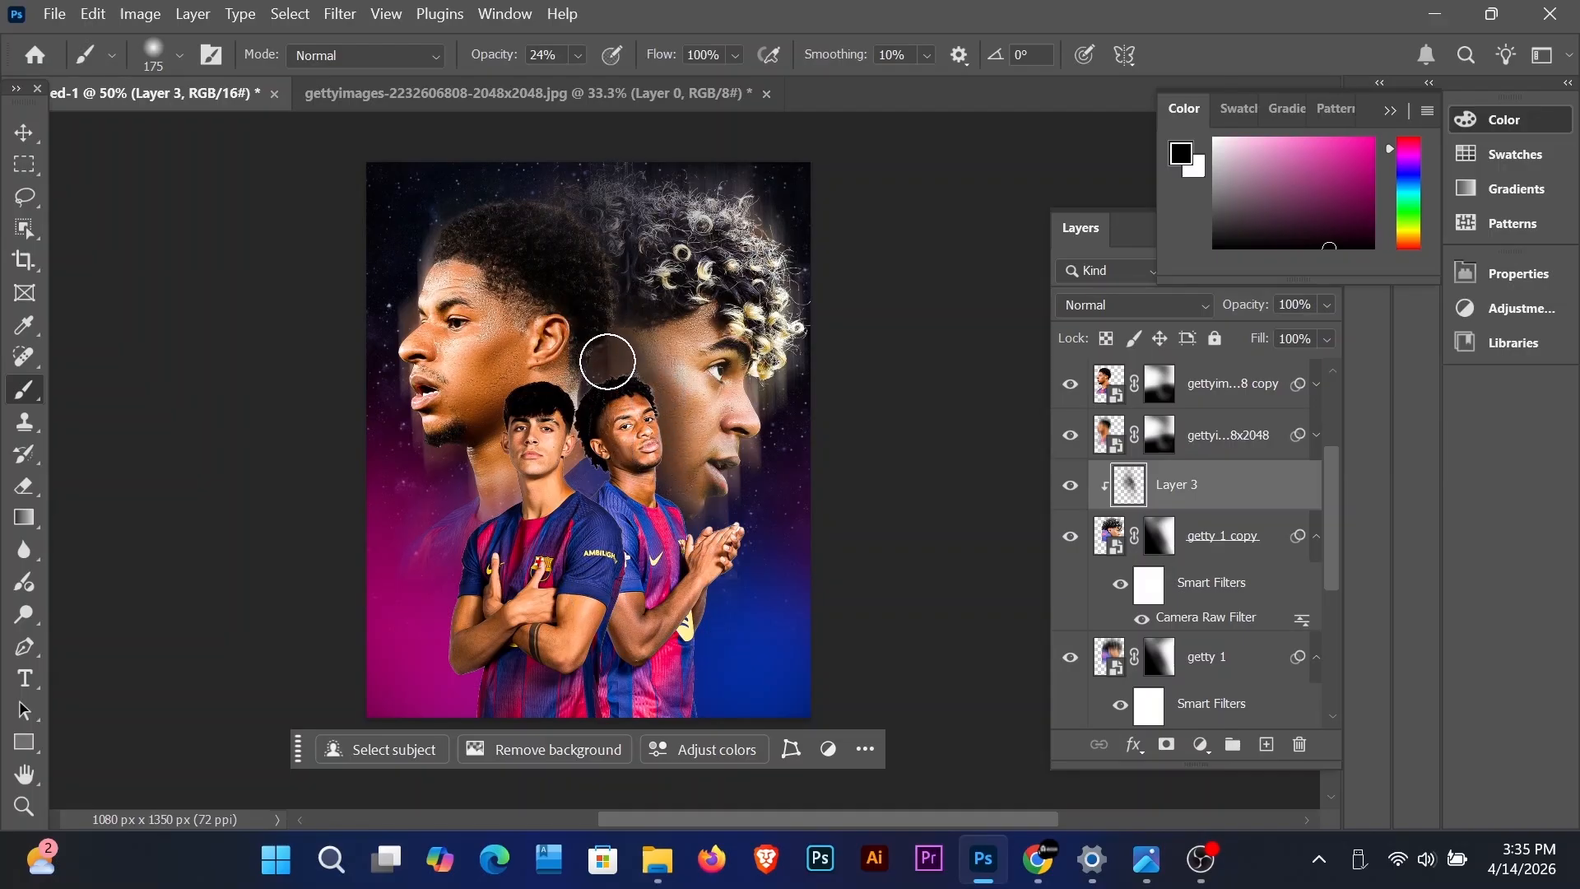
pyautogui.click(1202, 308)
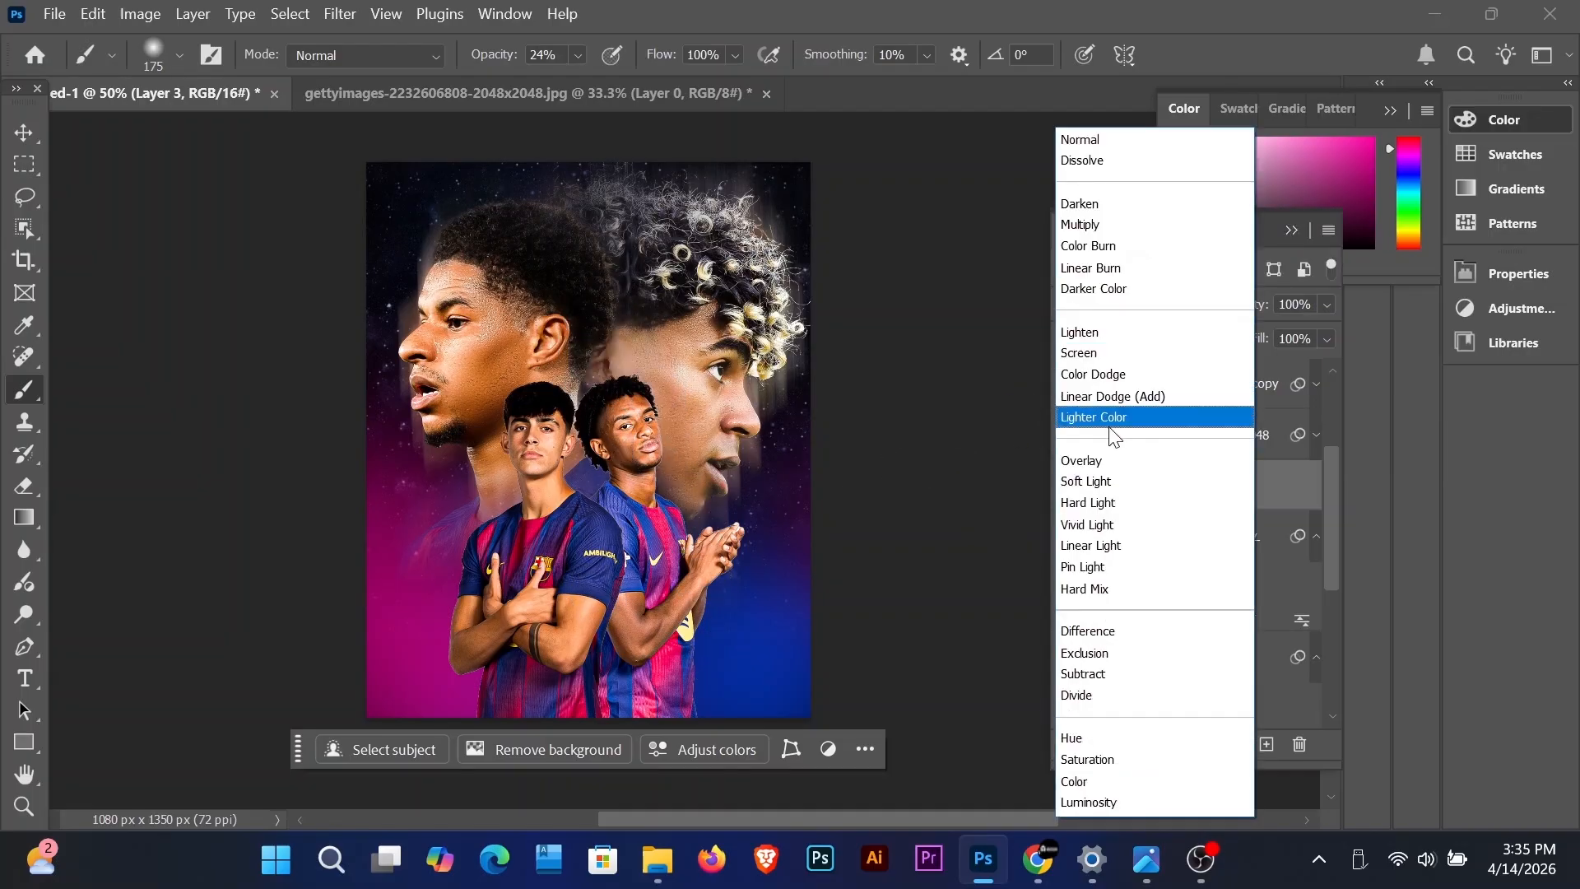
pyautogui.click(1083, 463)
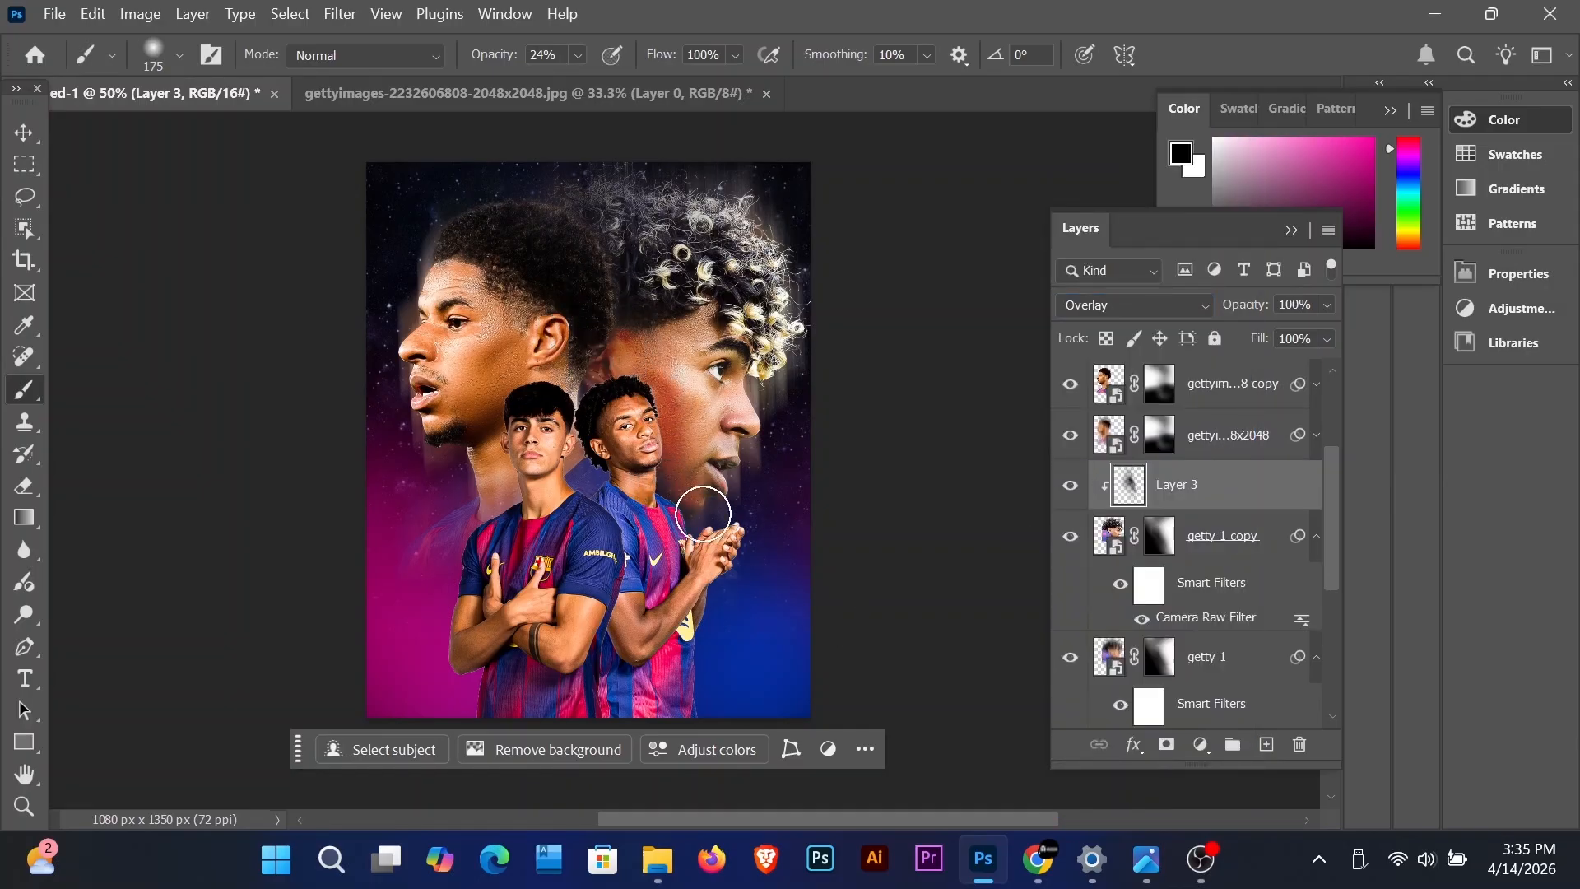
# Step: Add another clipped layer above Layer 3, paint subtle black shading on the right profile, and reselect Layer 3
pyautogui.click(1267, 745)
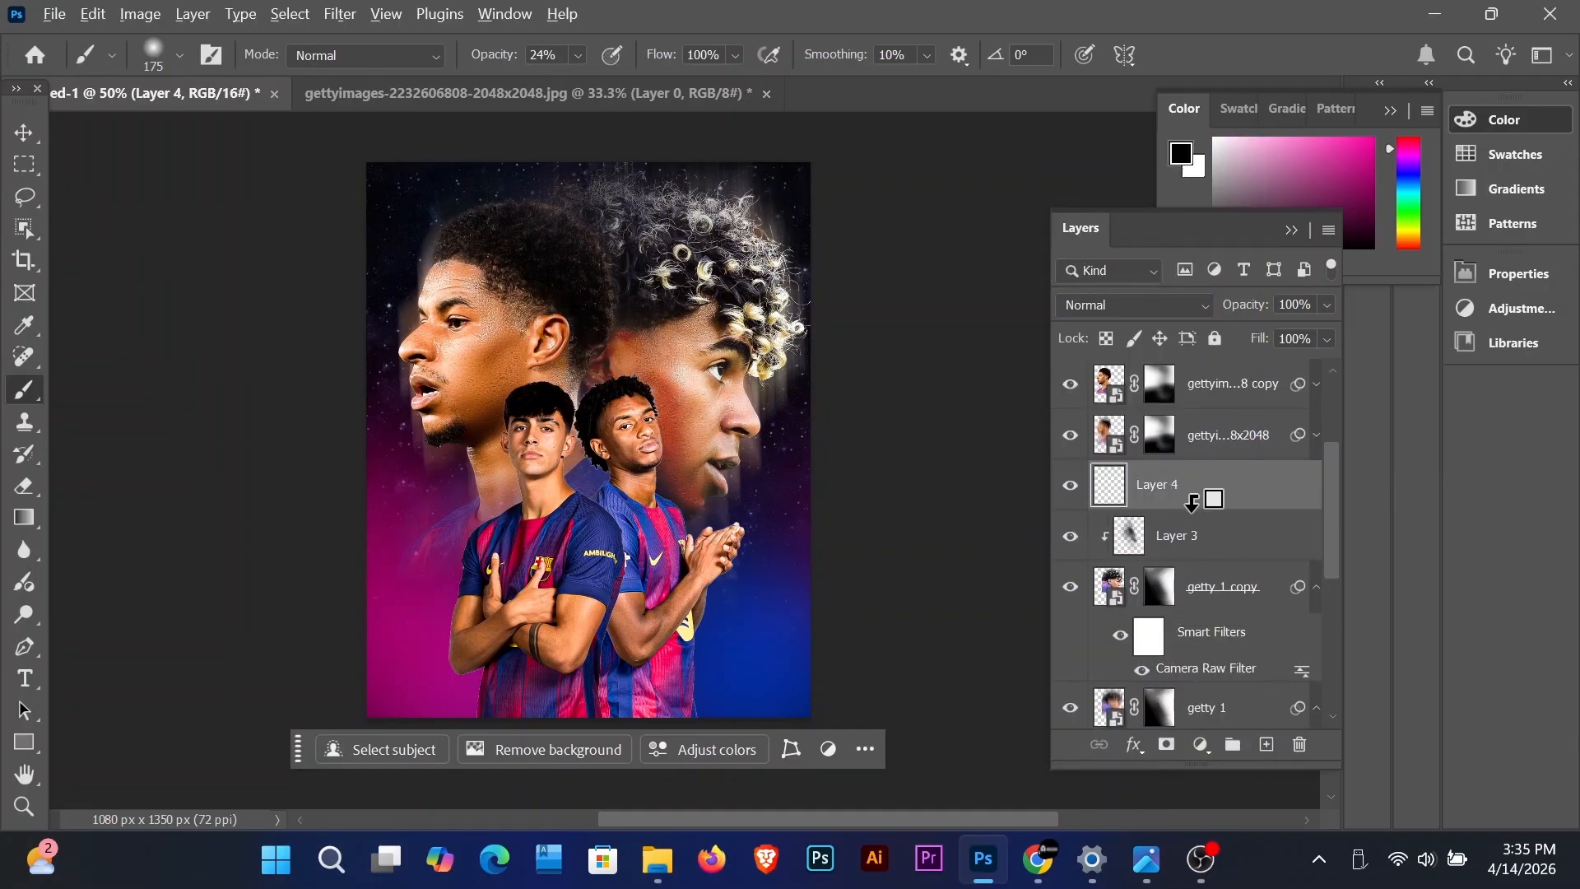
pyautogui.keyDown('alt'); pyautogui.click(1193, 499); pyautogui.keyUp('alt')
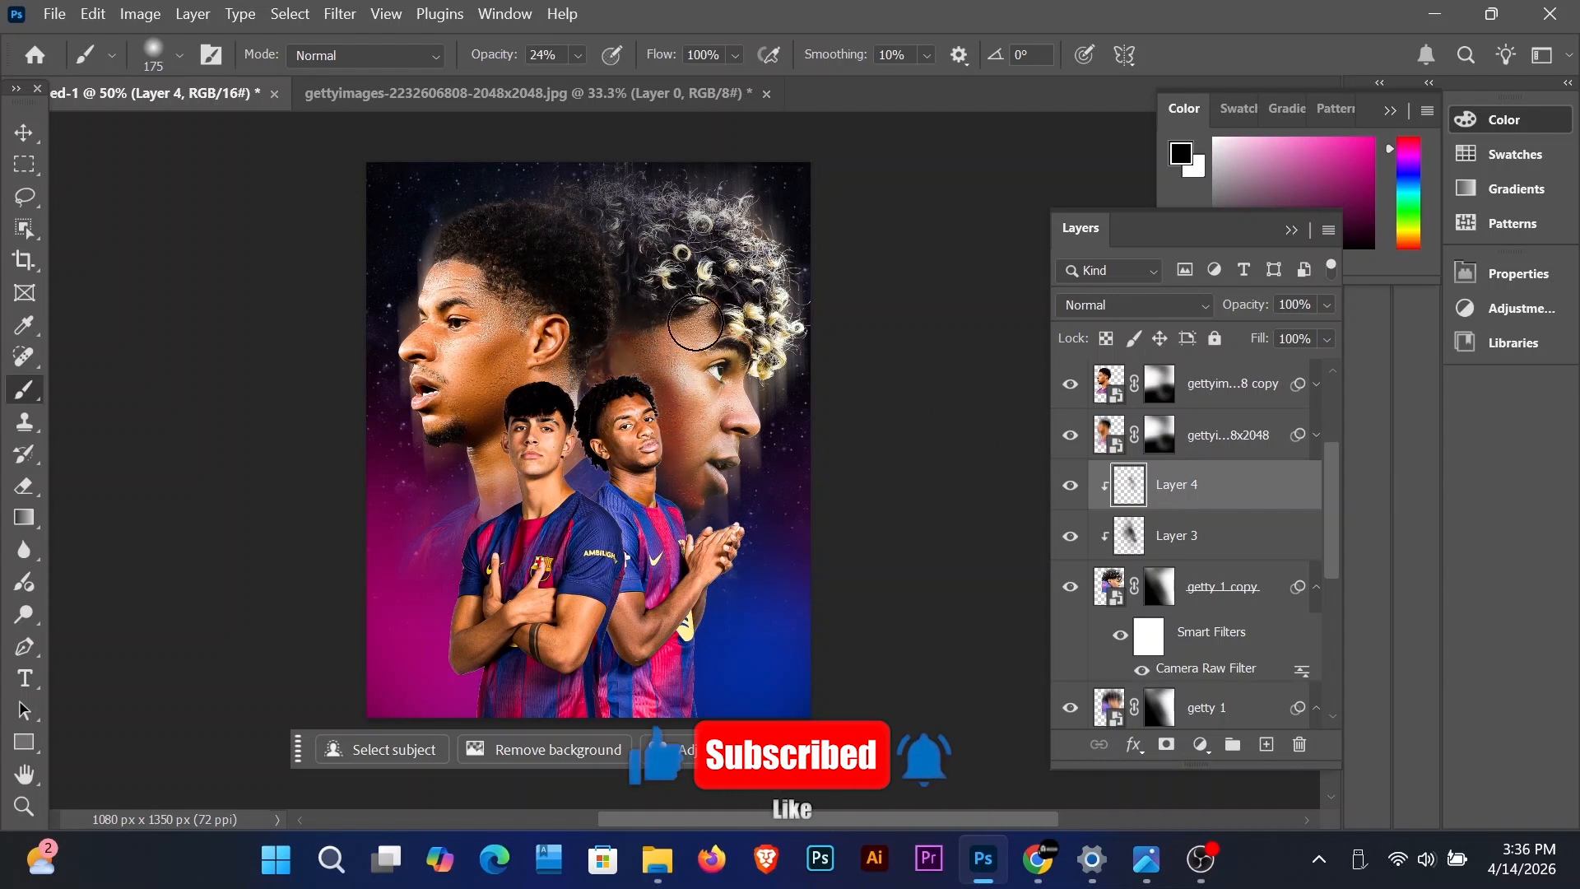
pyautogui.hotkey('alt', '[')
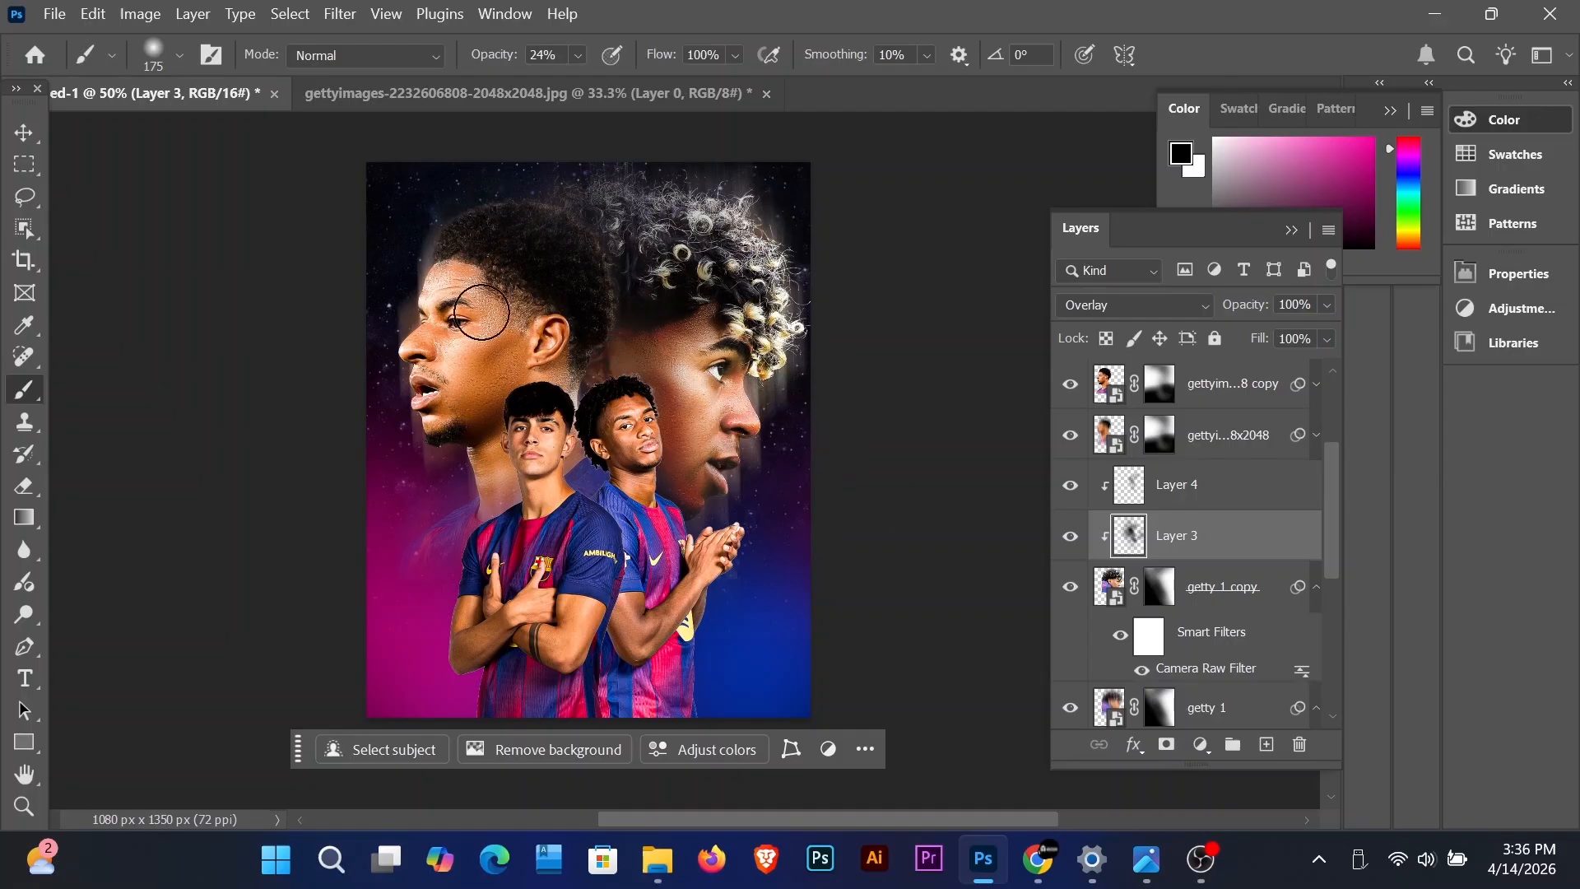
# Step: Paint soft black shading on Layer 4 over the right profile's inner hair edge, using a 500 px brush at 24% opacity
pyautogui.click(1138, 489)
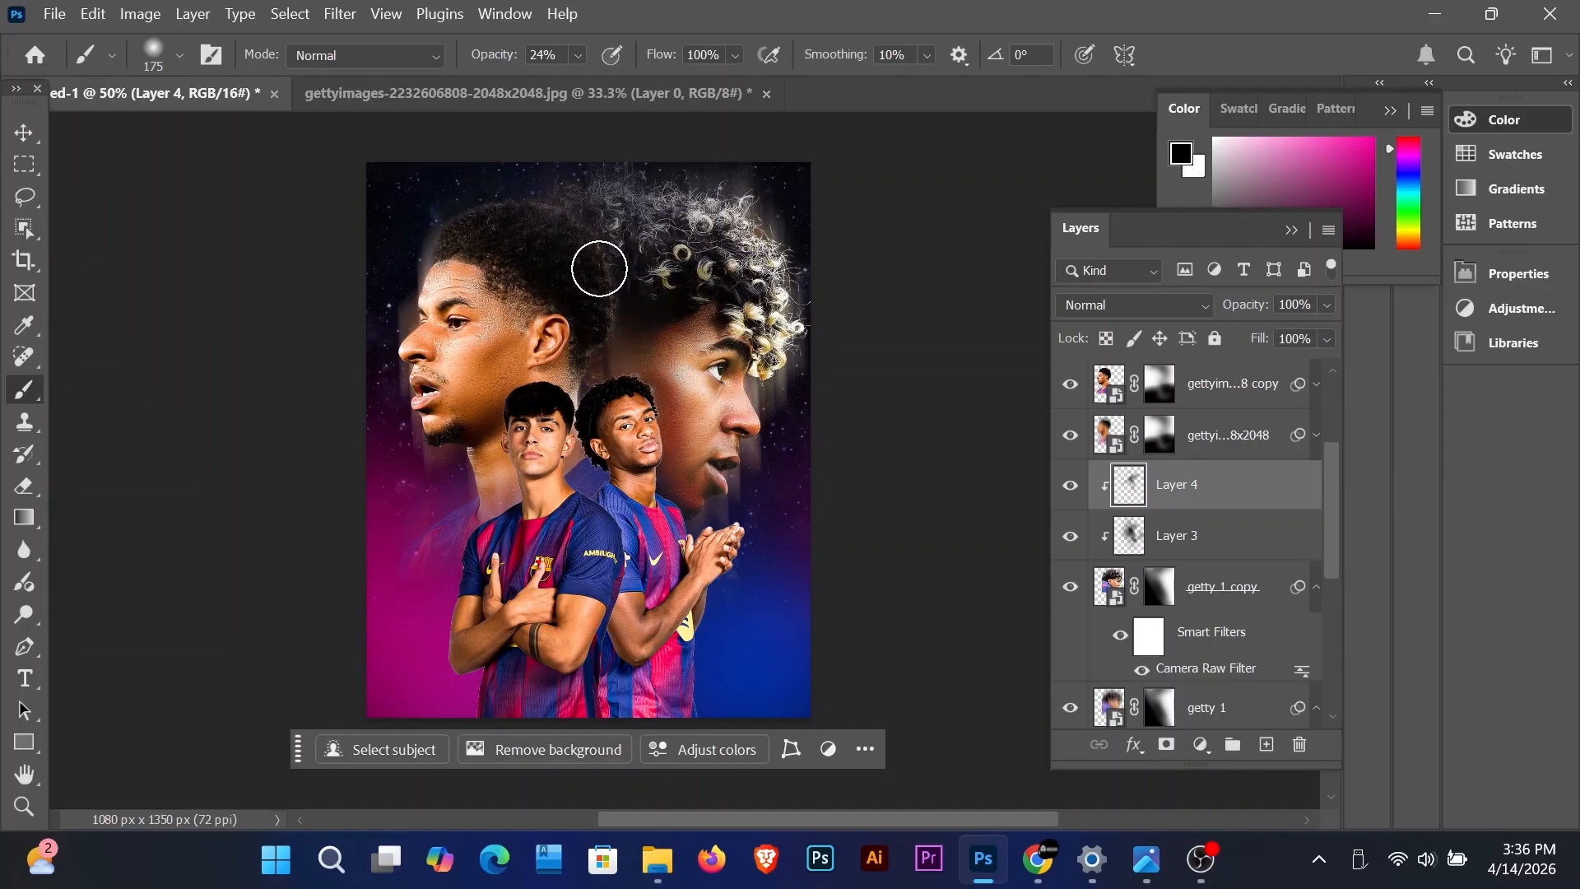
pyautogui.press(']')
pyautogui.press(']')
pyautogui.click(610, 214)
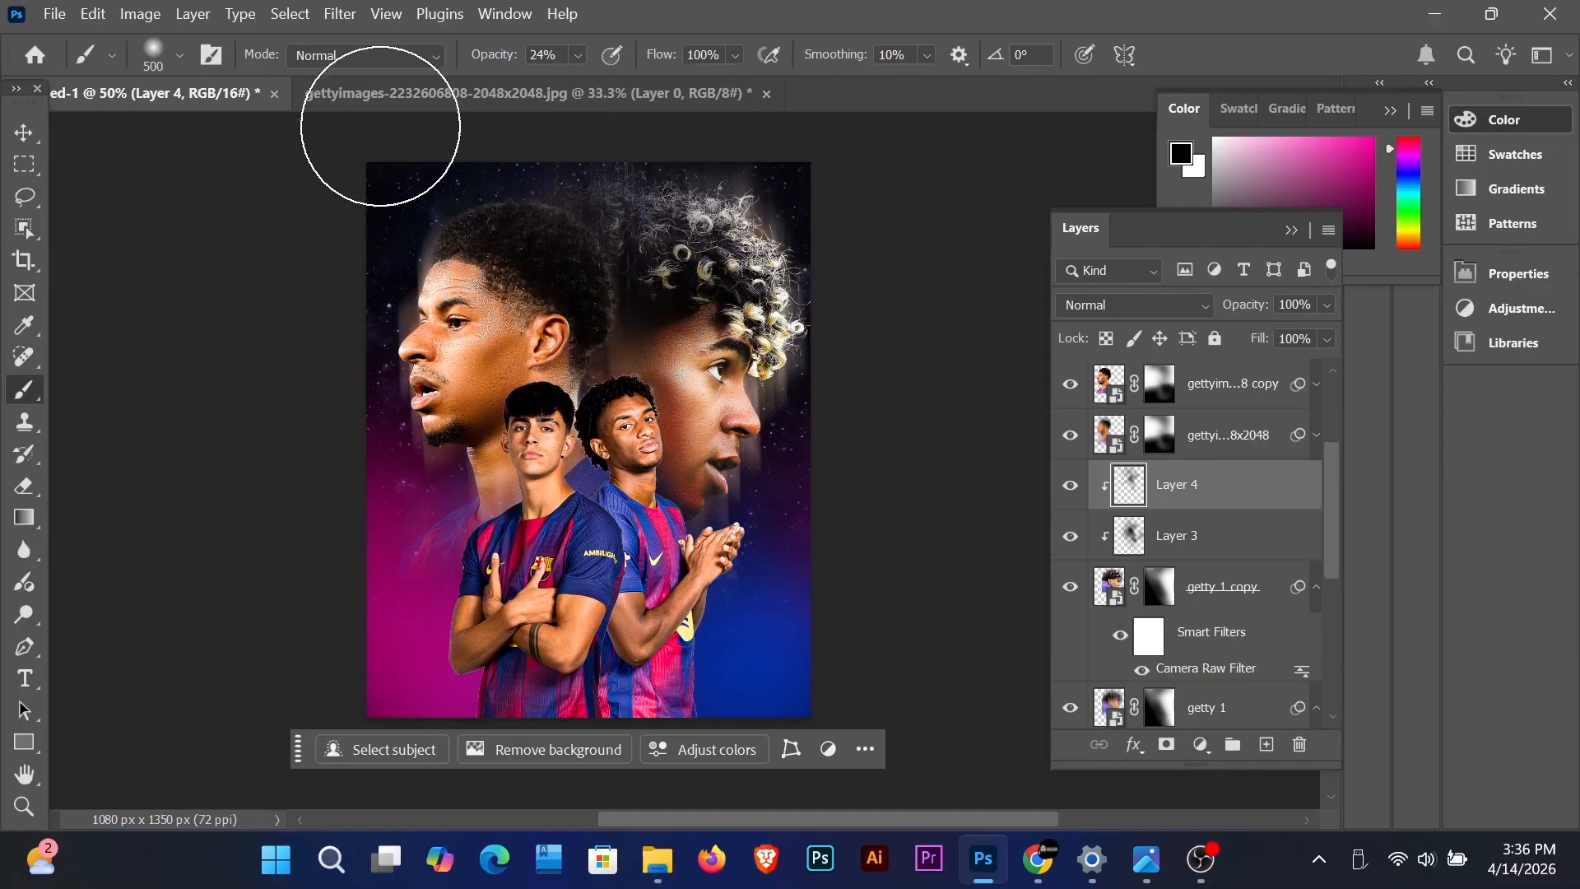
pyautogui.moveTo(394, 95); pyautogui.dragTo(562, 216)
pyautogui.click(472, 156)
pyautogui.click(860, 352)
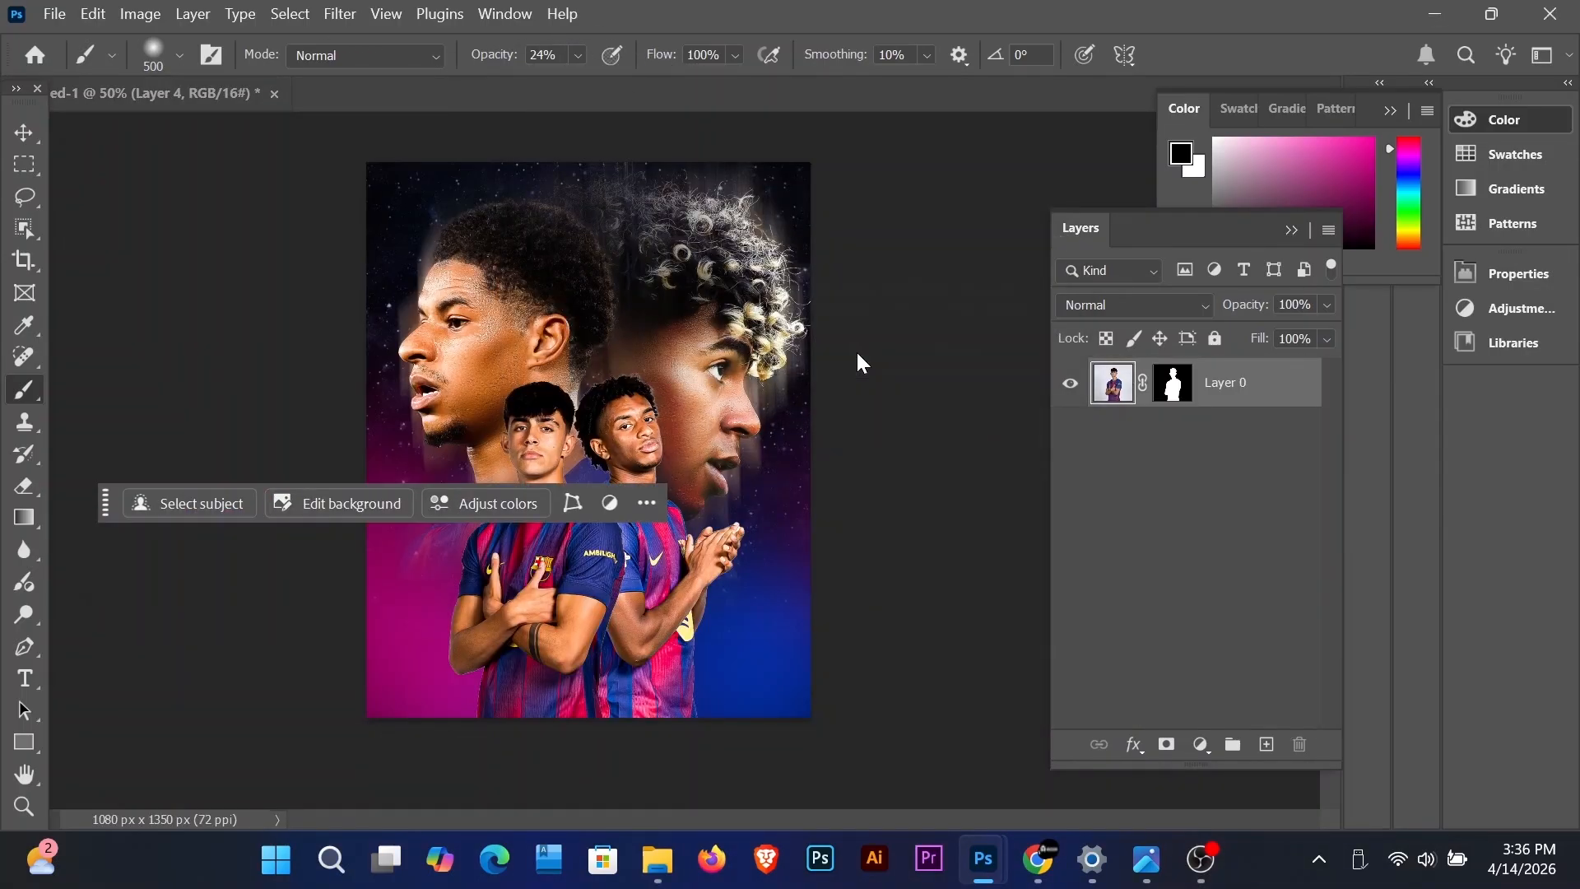
# Step: Add a new empty layer above the left profile's copy layer and clip it to that layer
pyautogui.scroll(1, 603, 395)
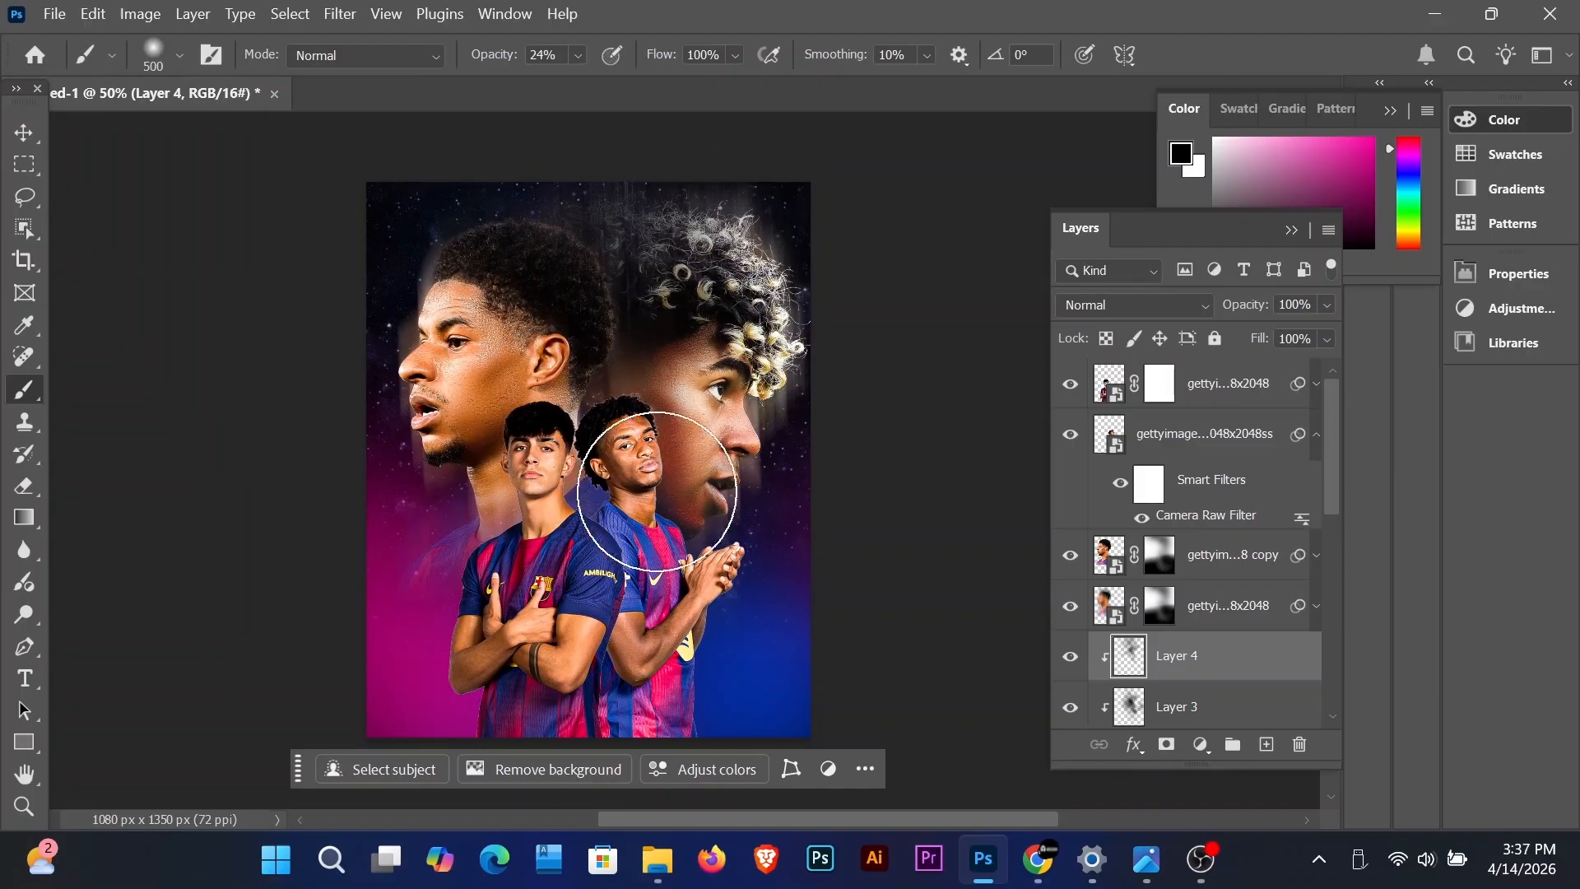
pyautogui.press('v')
pyautogui.click(1210, 554)
pyautogui.click(1267, 744)
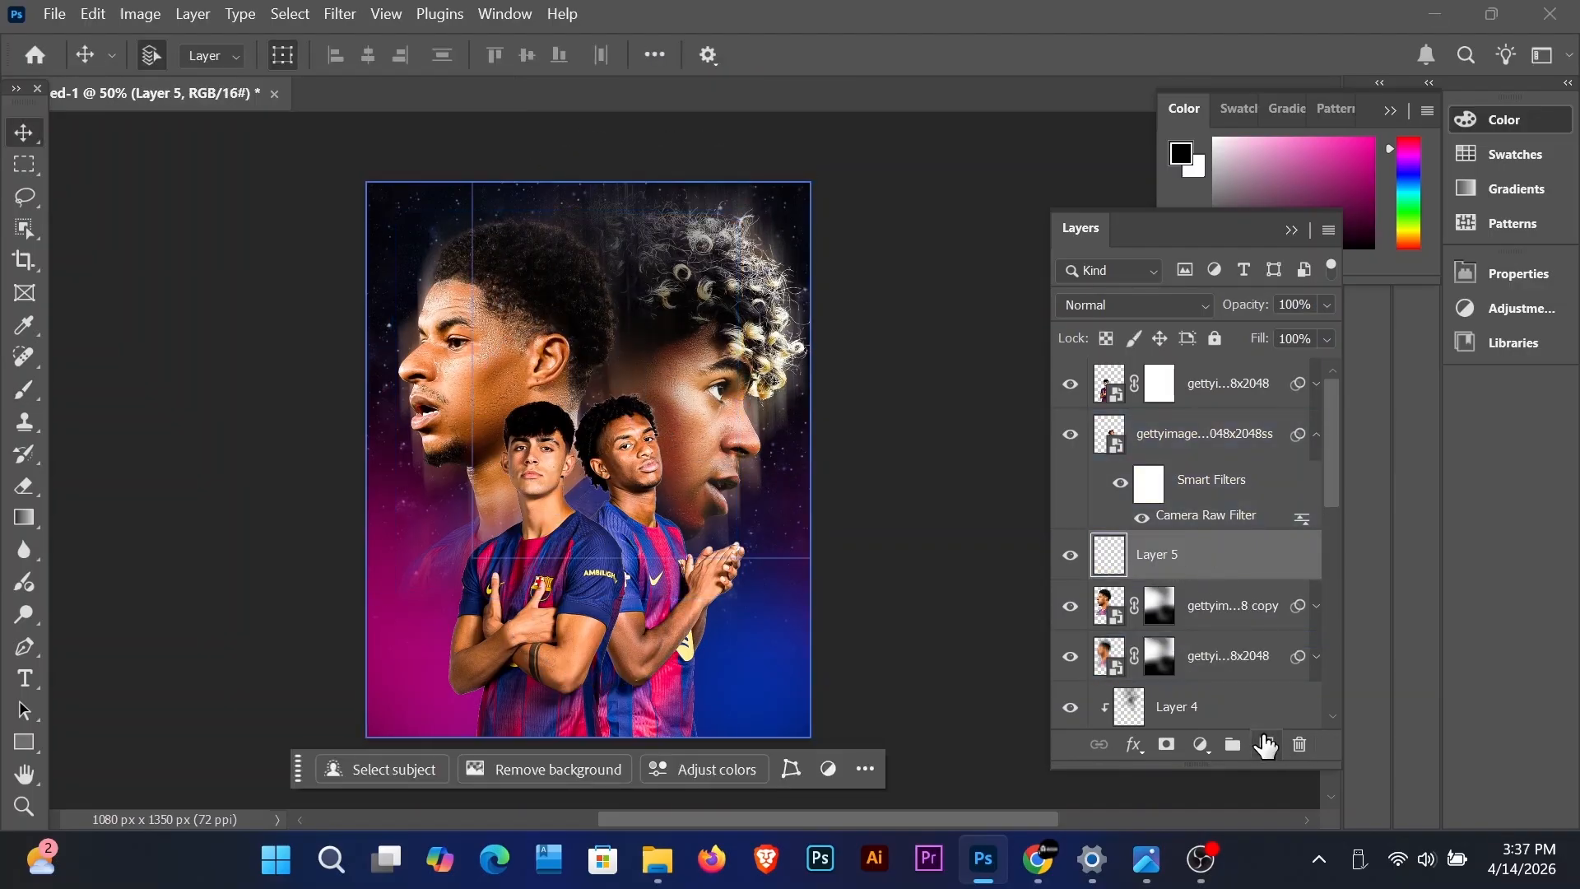
pyautogui.hotkey('ctrl', 'alt', 'g')
# Step: Paint black shading at 24% opacity over the left profile on Layer 5 and set its blend mode to Overlay
pyautogui.press('b')
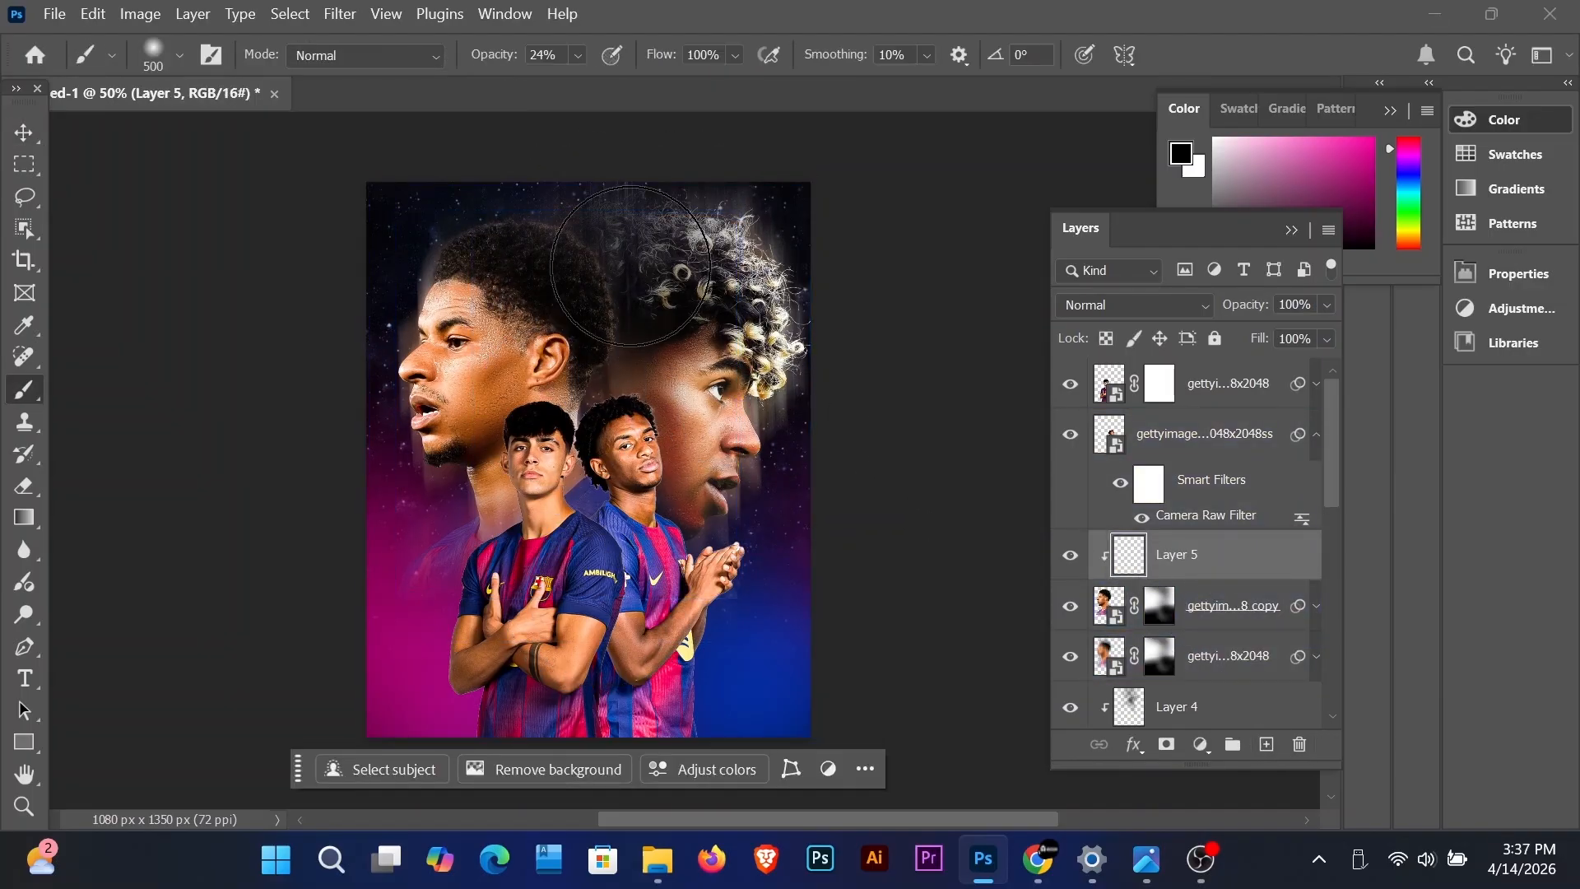
pyautogui.moveTo(582, 416)
pyautogui.mouseDown()
pyautogui.moveTo(575, 492)
pyautogui.moveTo(634, 567)
pyautogui.moveTo(623, 441)
pyautogui.moveTo(564, 415)
pyautogui.moveTo(632, 490)
pyautogui.moveTo(601, 425)
pyautogui.moveTo(645, 235)
pyautogui.moveTo(538, 224)
pyautogui.moveTo(625, 197)
pyautogui.moveTo(656, 408)
pyautogui.moveTo(705, 565)
pyautogui.mouseUp()
pyautogui.click(1134, 306)
pyautogui.click(1103, 459)
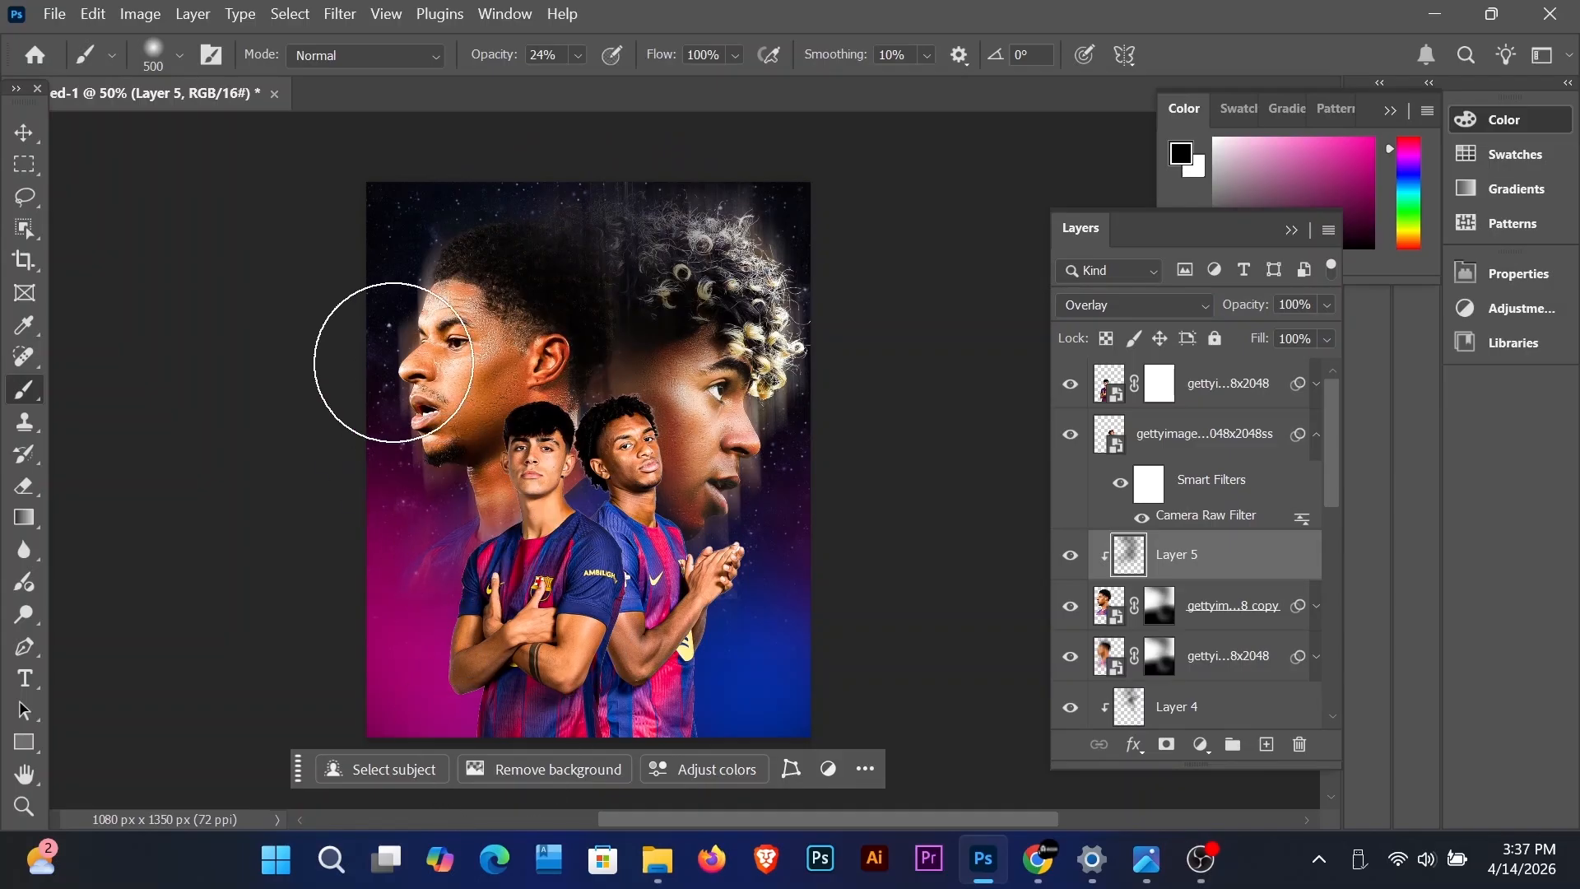
pyautogui.moveTo(395, 363); pyautogui.dragTo(1, 331)
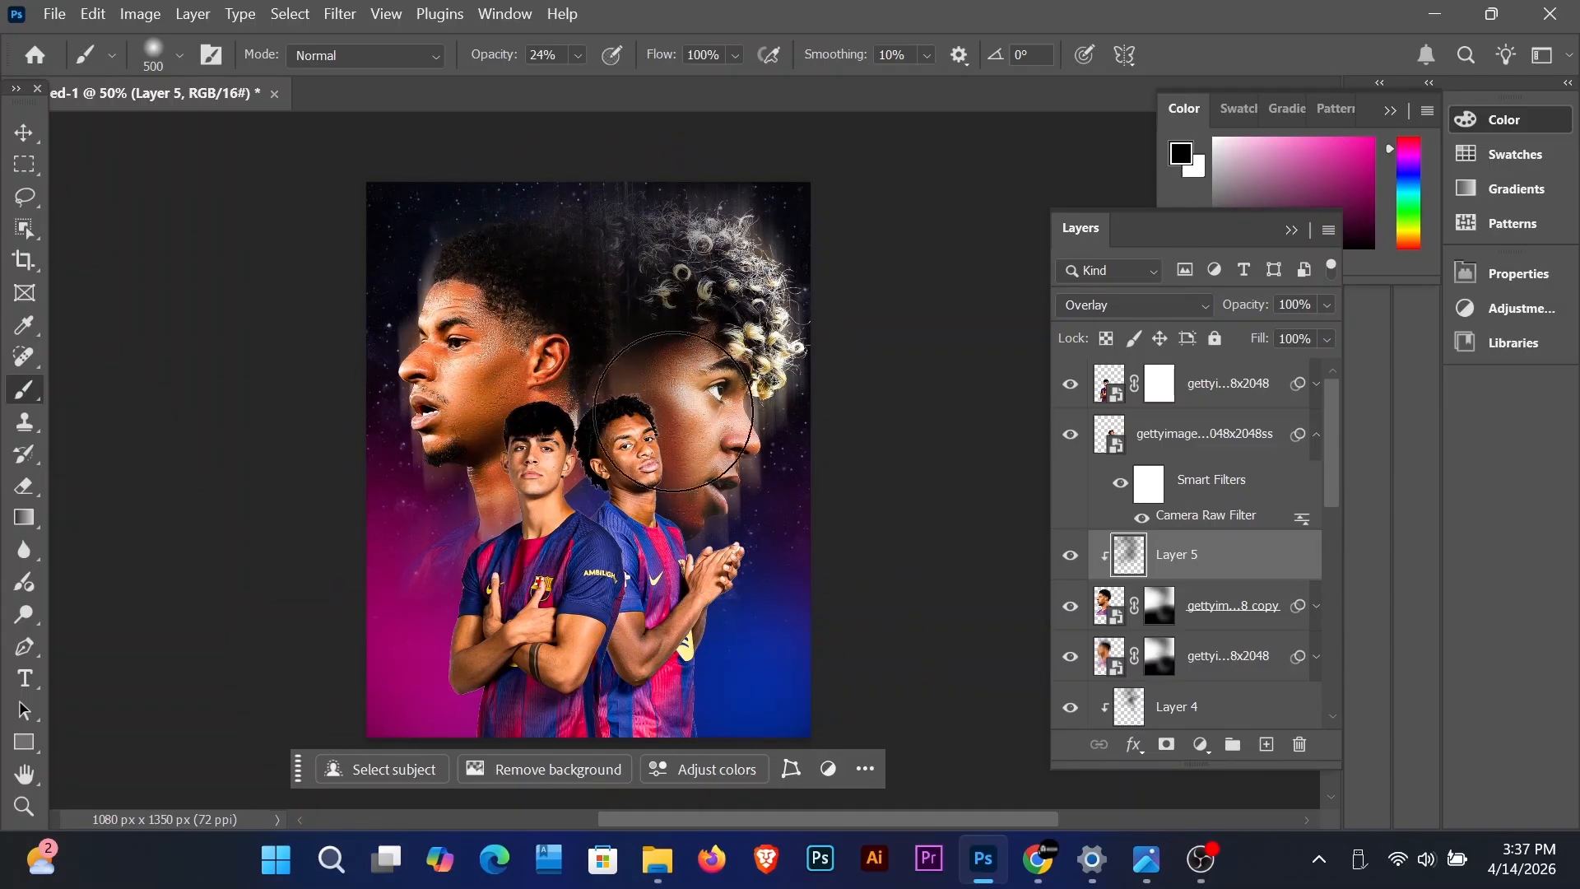
# Step: Add another clipped layer above Layer 5 and paint soft black shading at 24% opacity on the left profile's inner side with a smaller brush
pyautogui.click(1266, 744)
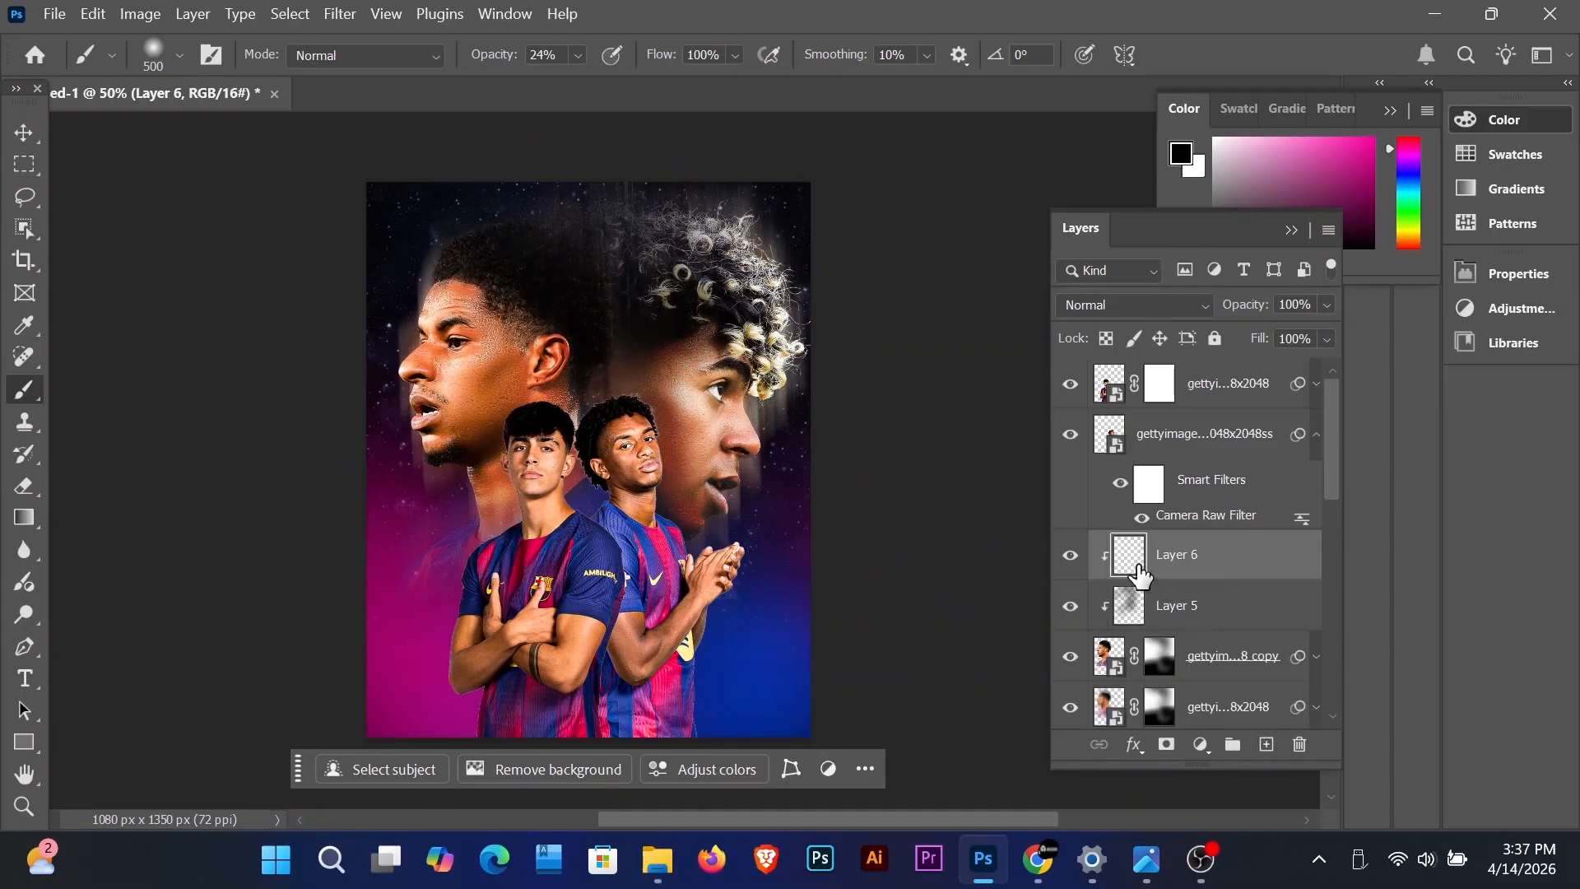
pyautogui.press('[')
pyautogui.press('[')
pyautogui.press('[')
pyautogui.press('[')
pyautogui.press('[')
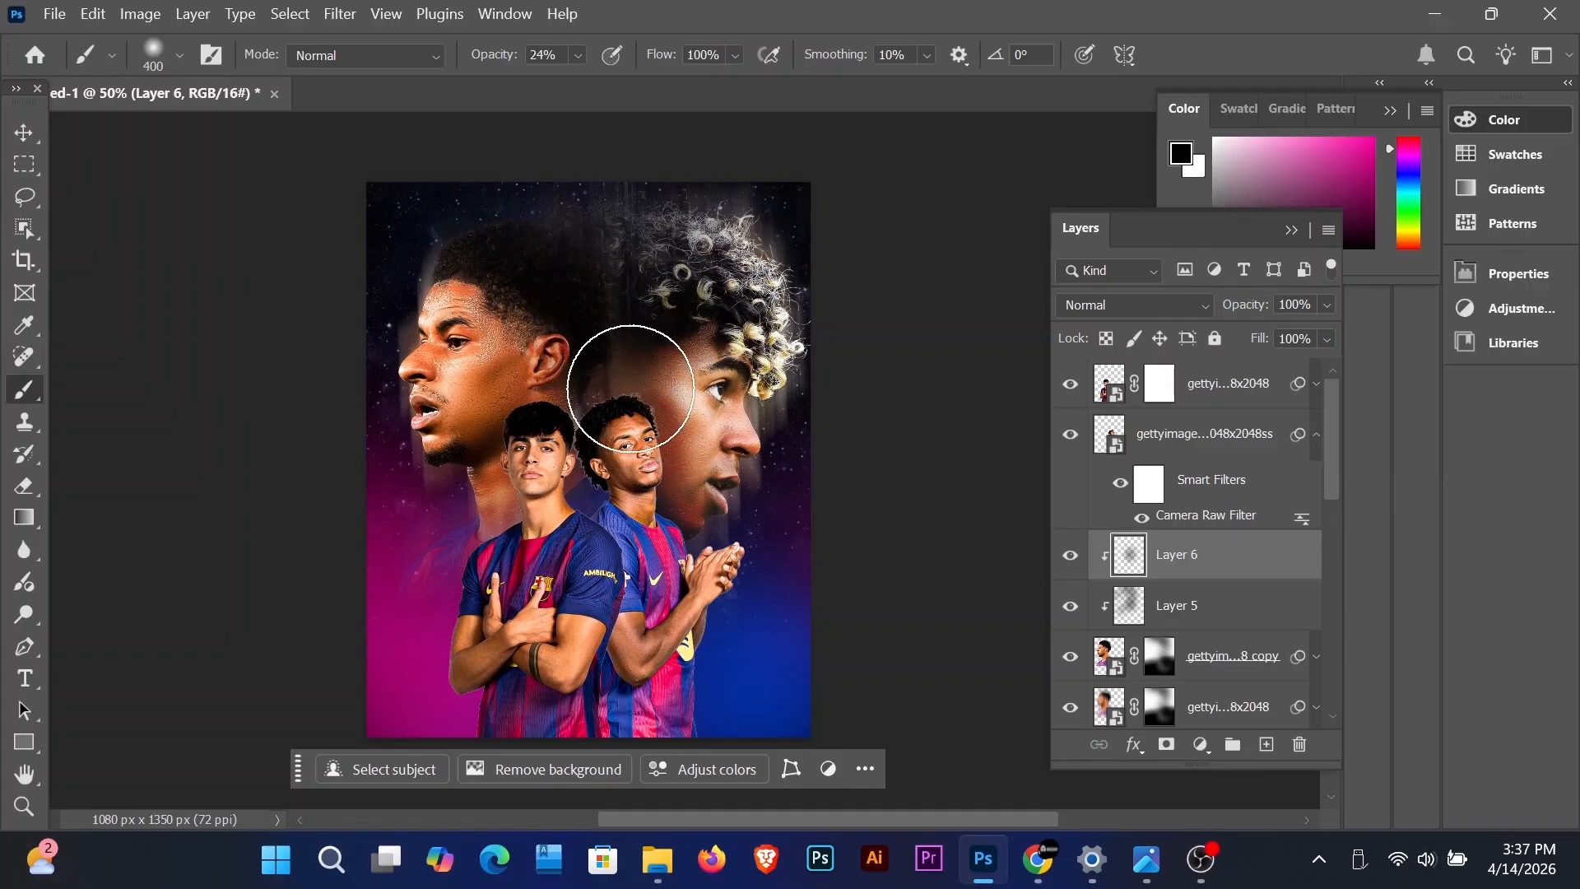
pyautogui.press(']')
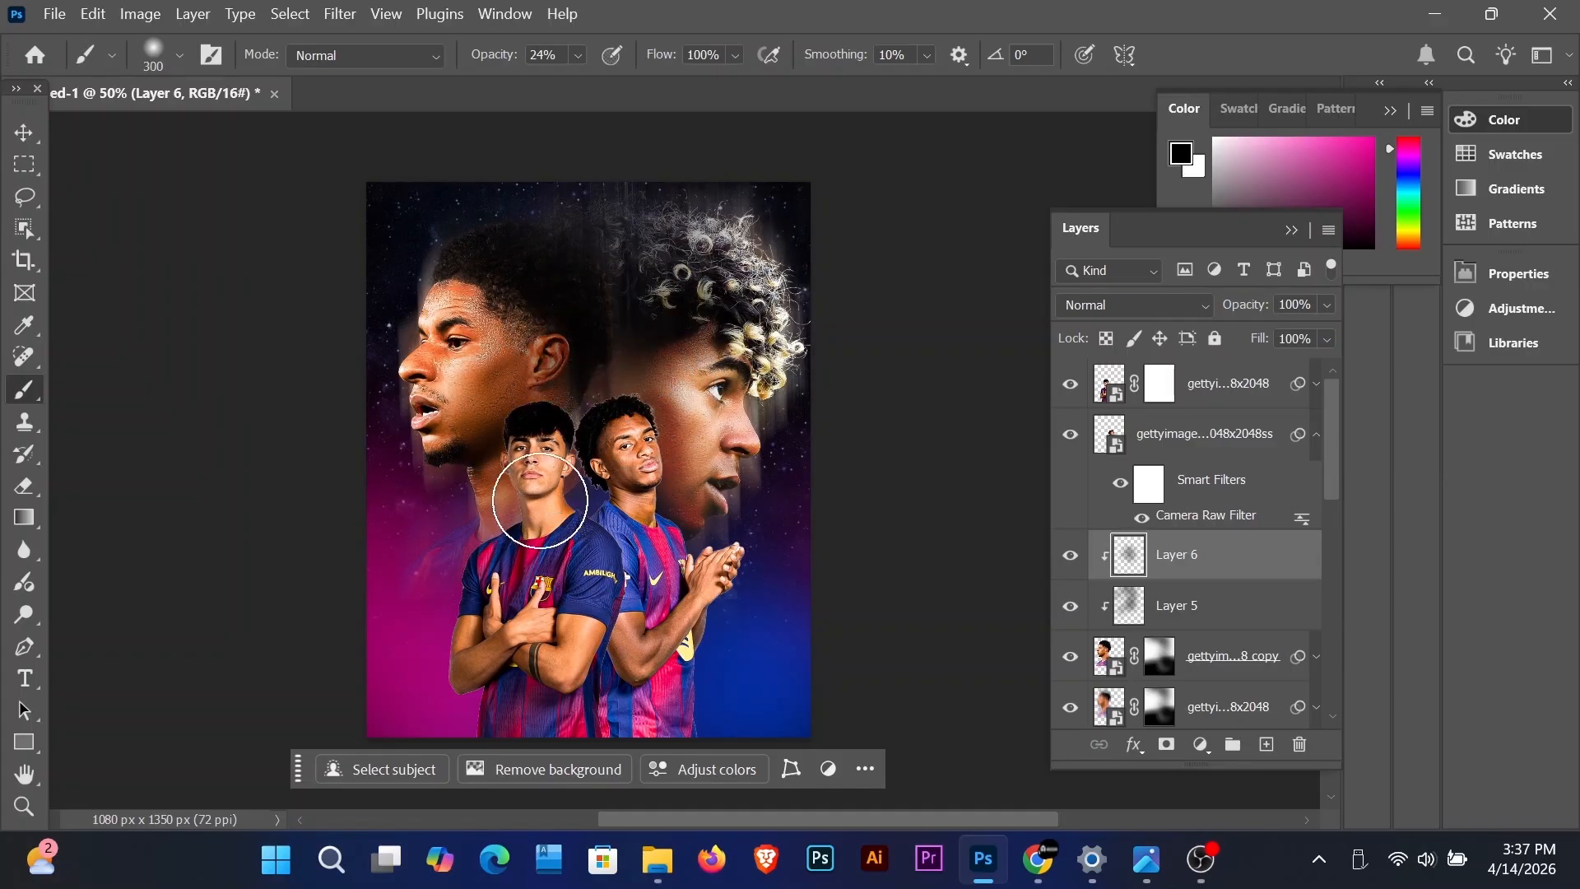
pyautogui.hotkey('ctrl', 'z')
pyautogui.press('super+x')
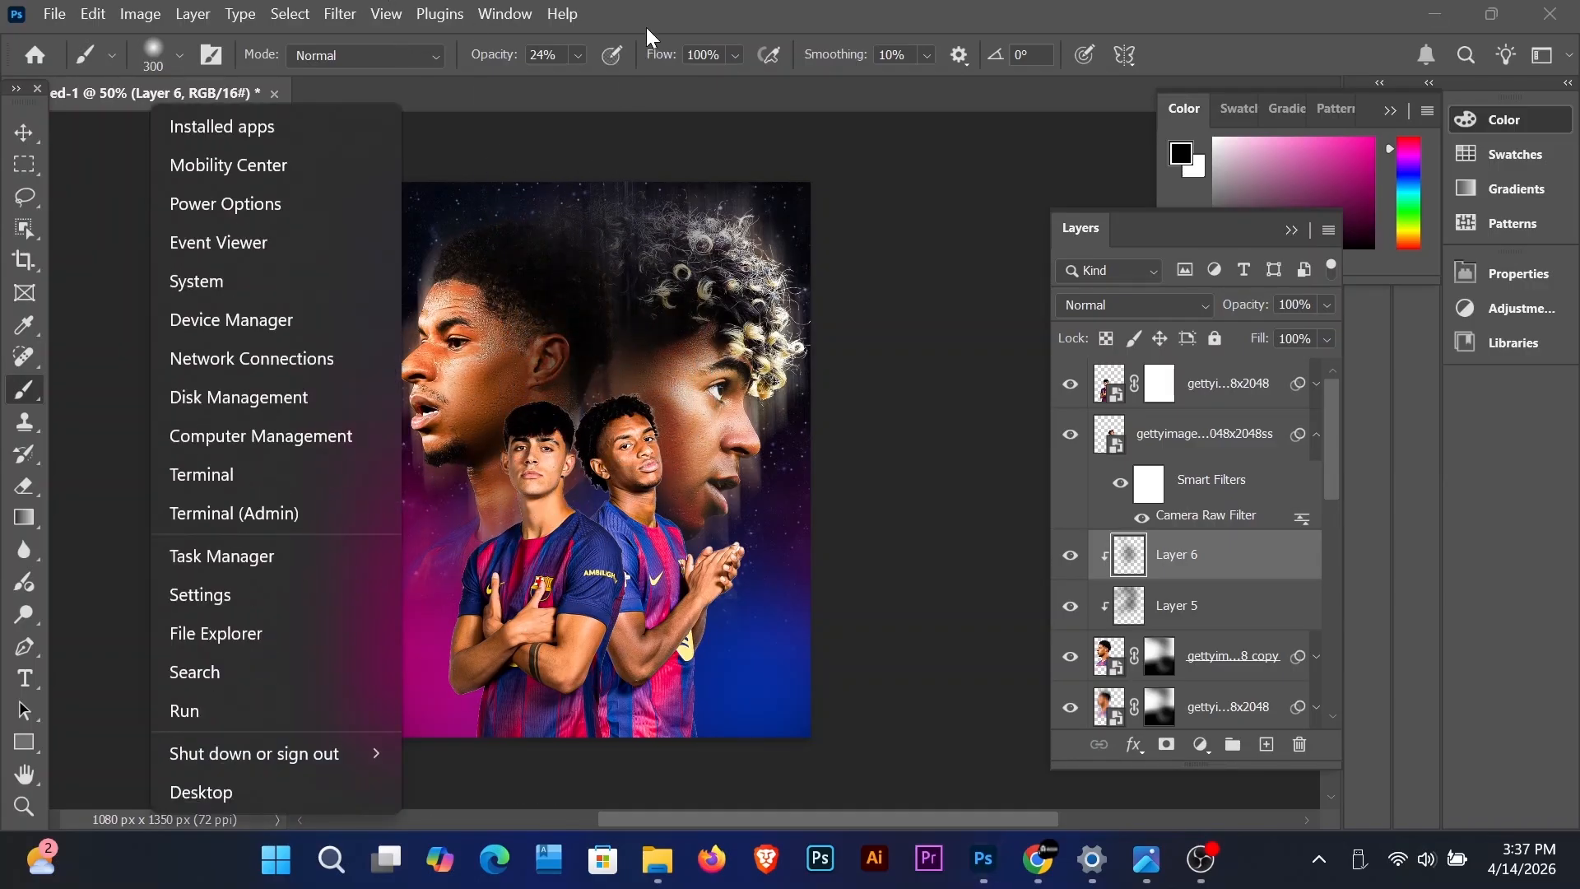
pyautogui.click(647, 29)
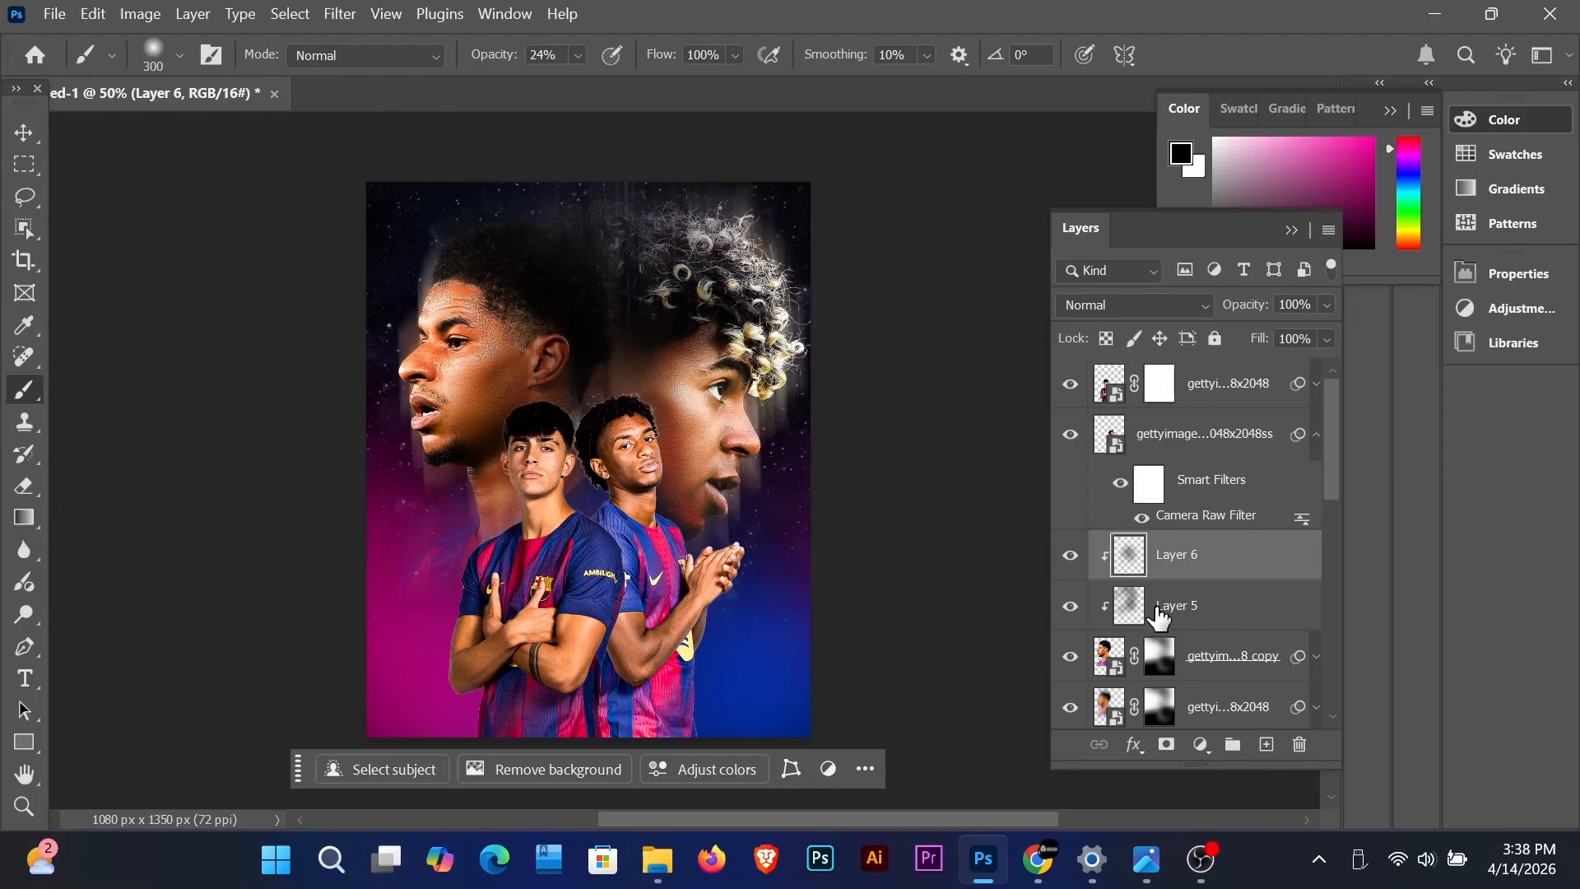
# Step: Paint additional black shading on Layer 5 over the left profile's hair with a 300 px brush, keeping Layer 5 selected
pyautogui.click(1155, 610)
pyautogui.moveTo(578, 250)
pyautogui.mouseDown()
pyautogui.moveTo(728, 374)
pyautogui.moveTo(543, 308)
pyautogui.mouseUp()
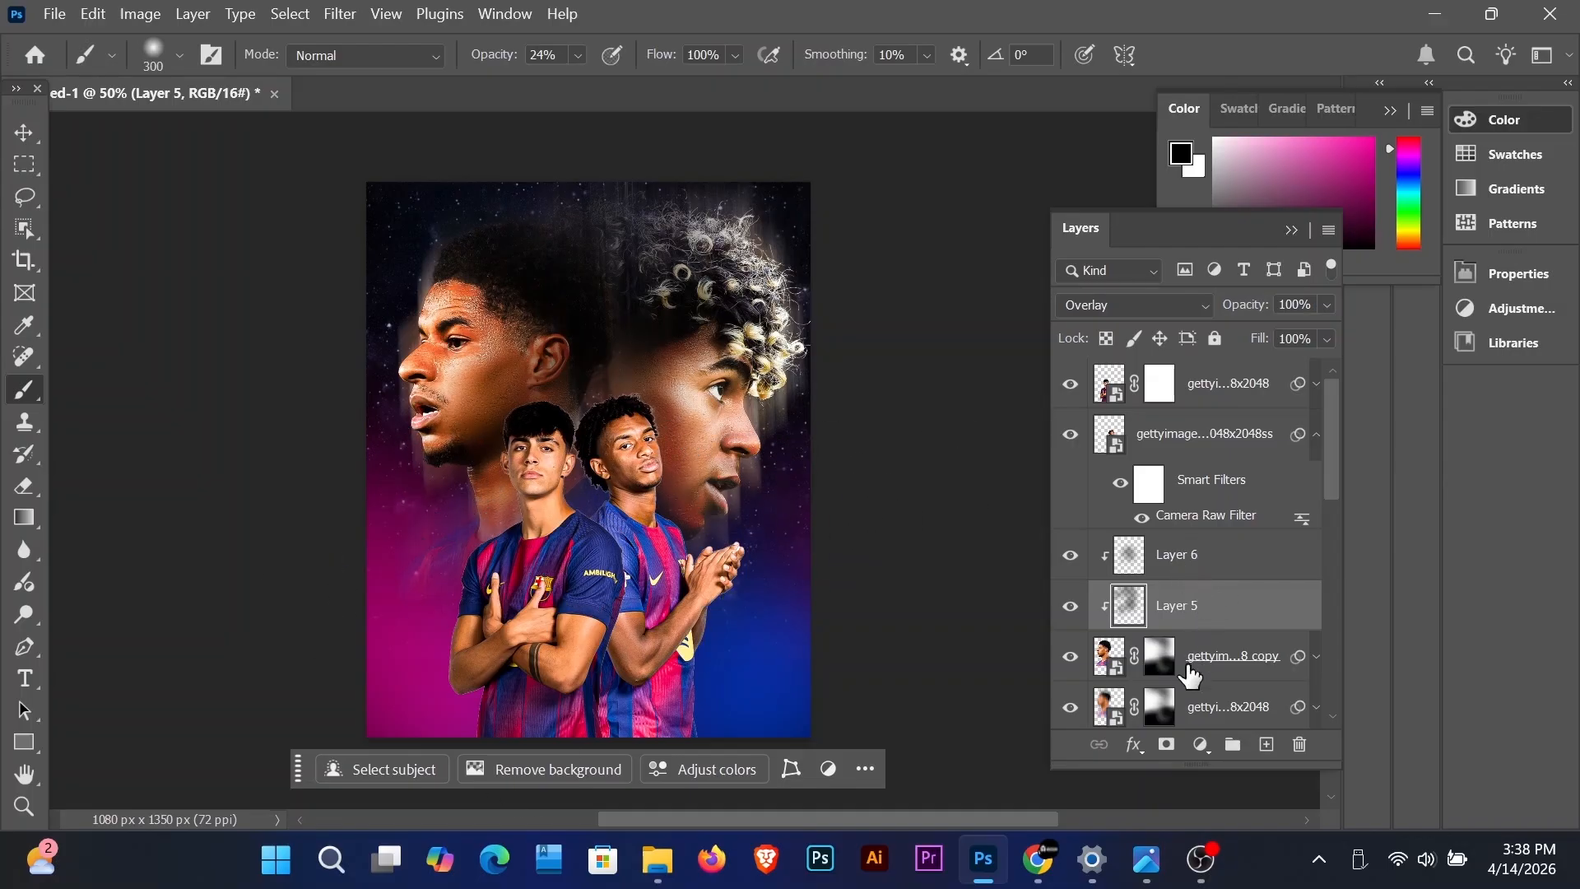
pyautogui.scroll(-5, 1191, 675)
pyautogui.click(1126, 562)
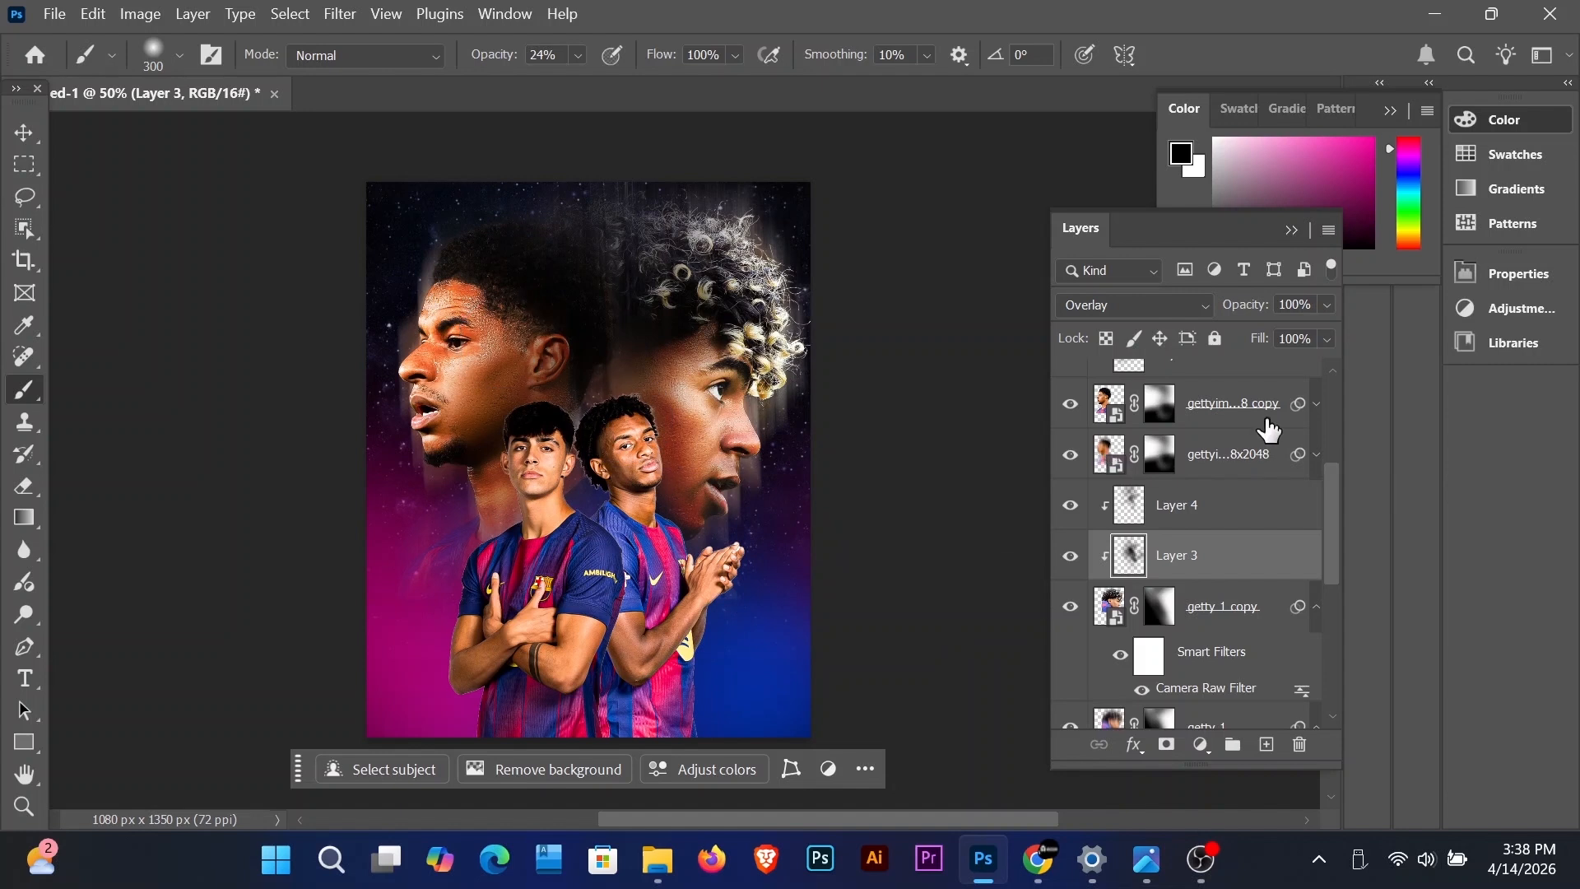
pyautogui.scroll(1, 1140, 445)
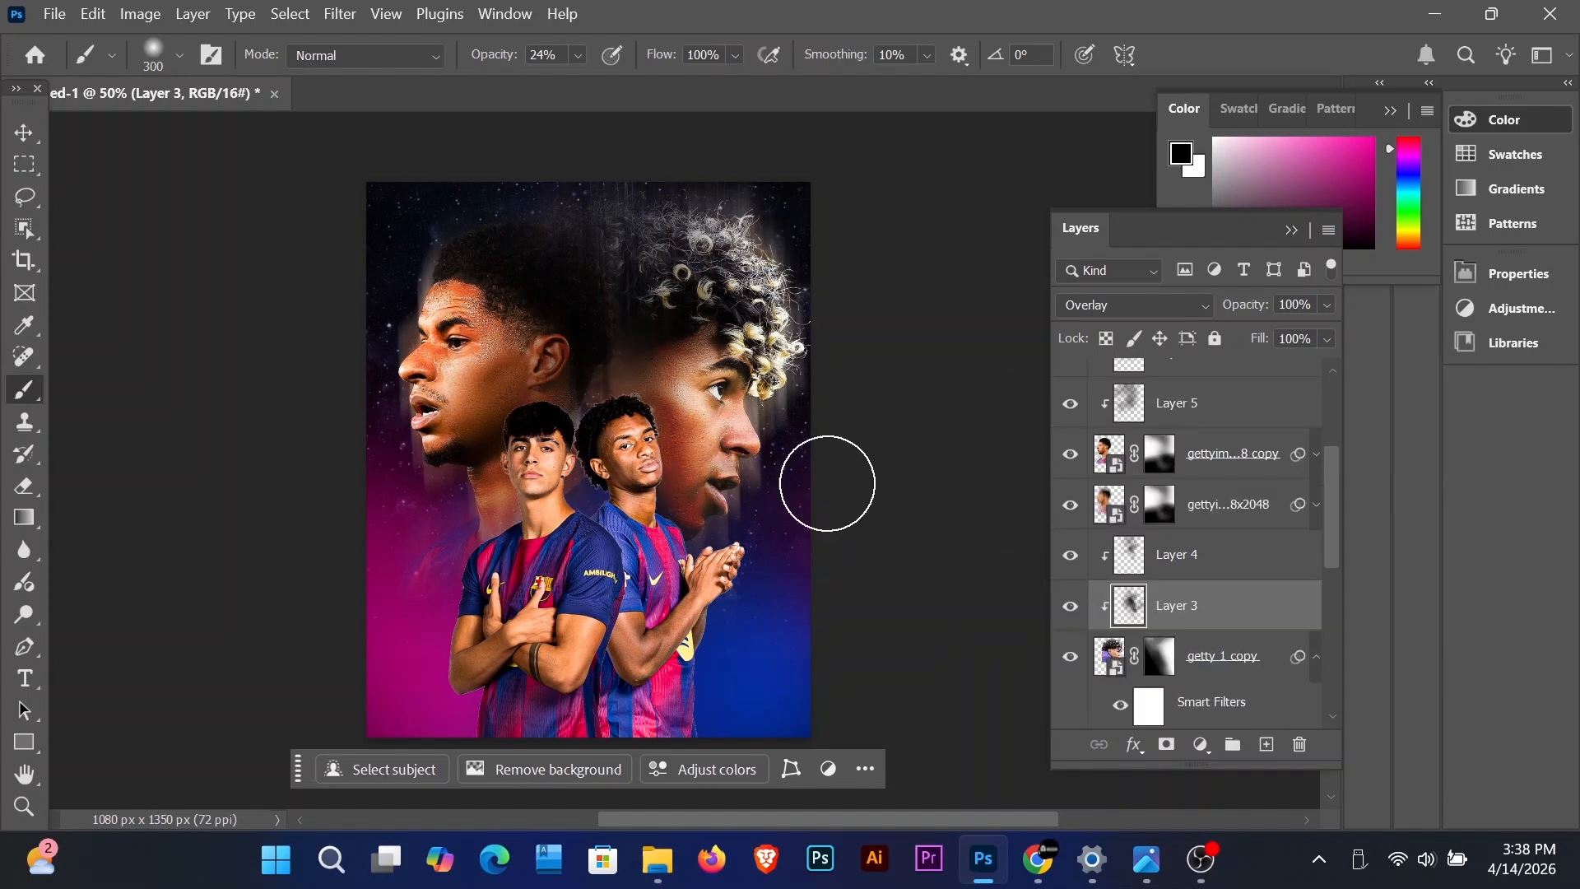
pyautogui.click(1110, 461)
pyautogui.click(1130, 404)
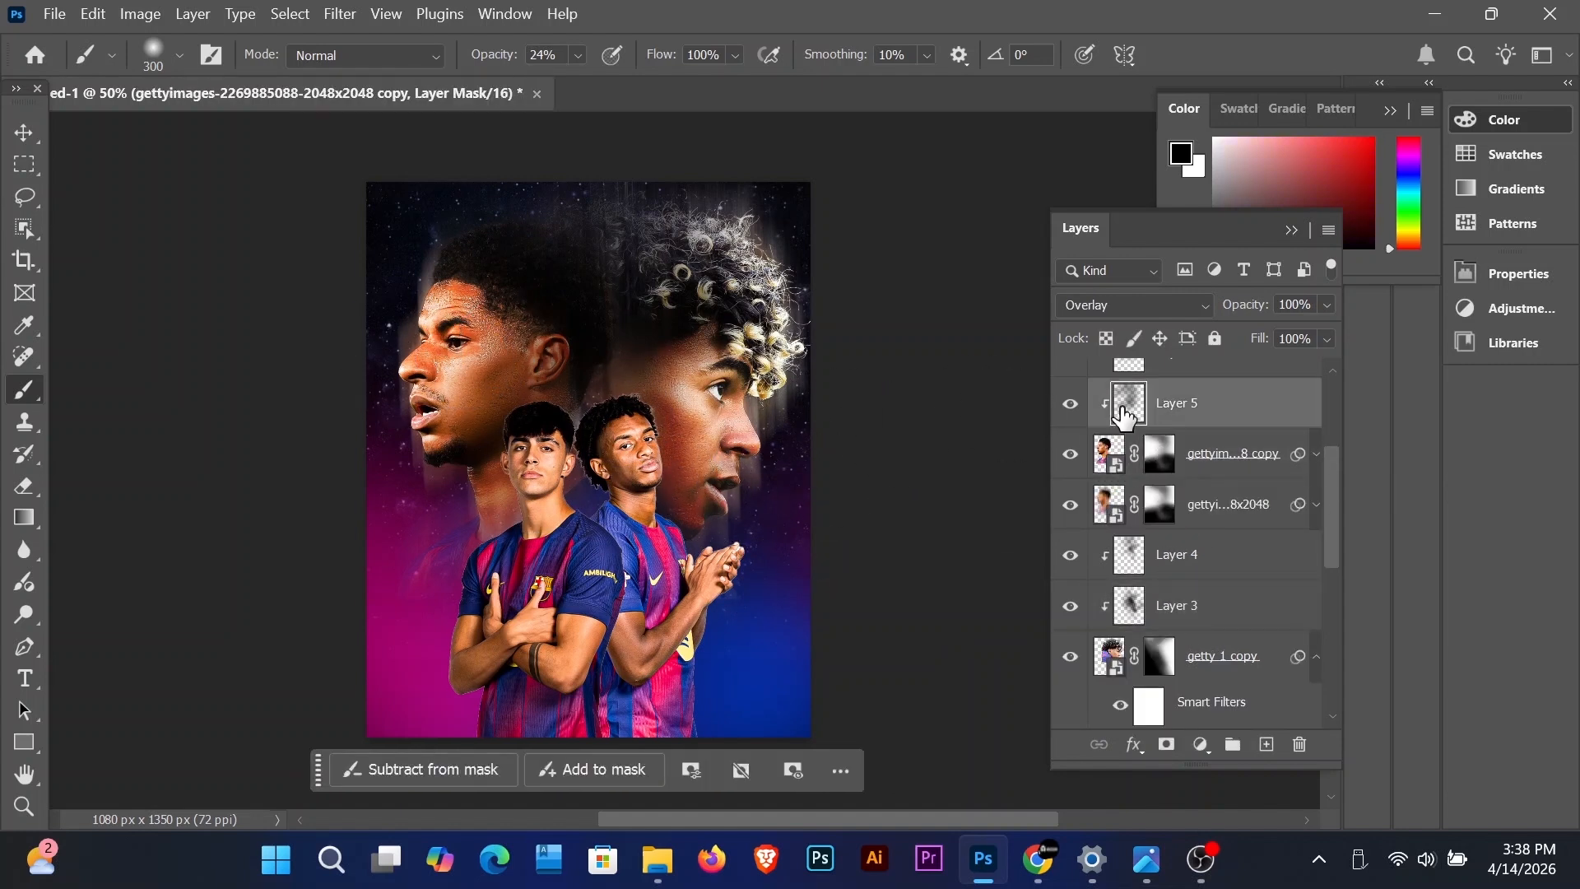
# Step: Add a new empty layer above the crossed-arms player's layer and clip it to that layer
pyautogui.scroll(-2, 497, 445)
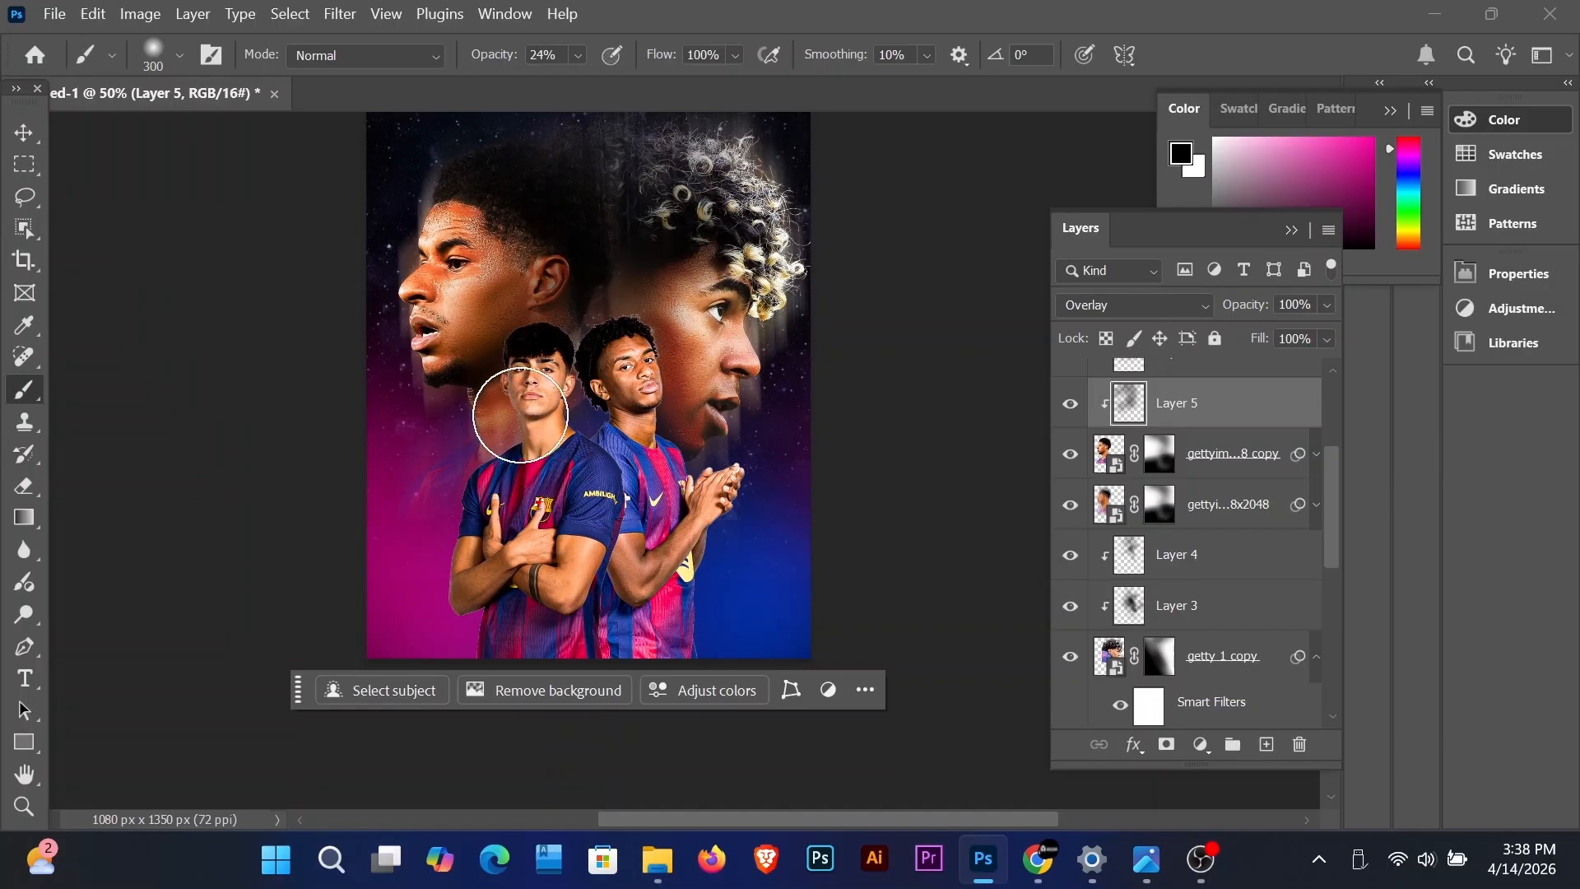
pyautogui.hotkey('ctrl', '+')
pyautogui.hotkey('ctrl', '+')
pyautogui.press('space')
pyautogui.moveTo(630, 349); pyautogui.dragTo(699, 502)
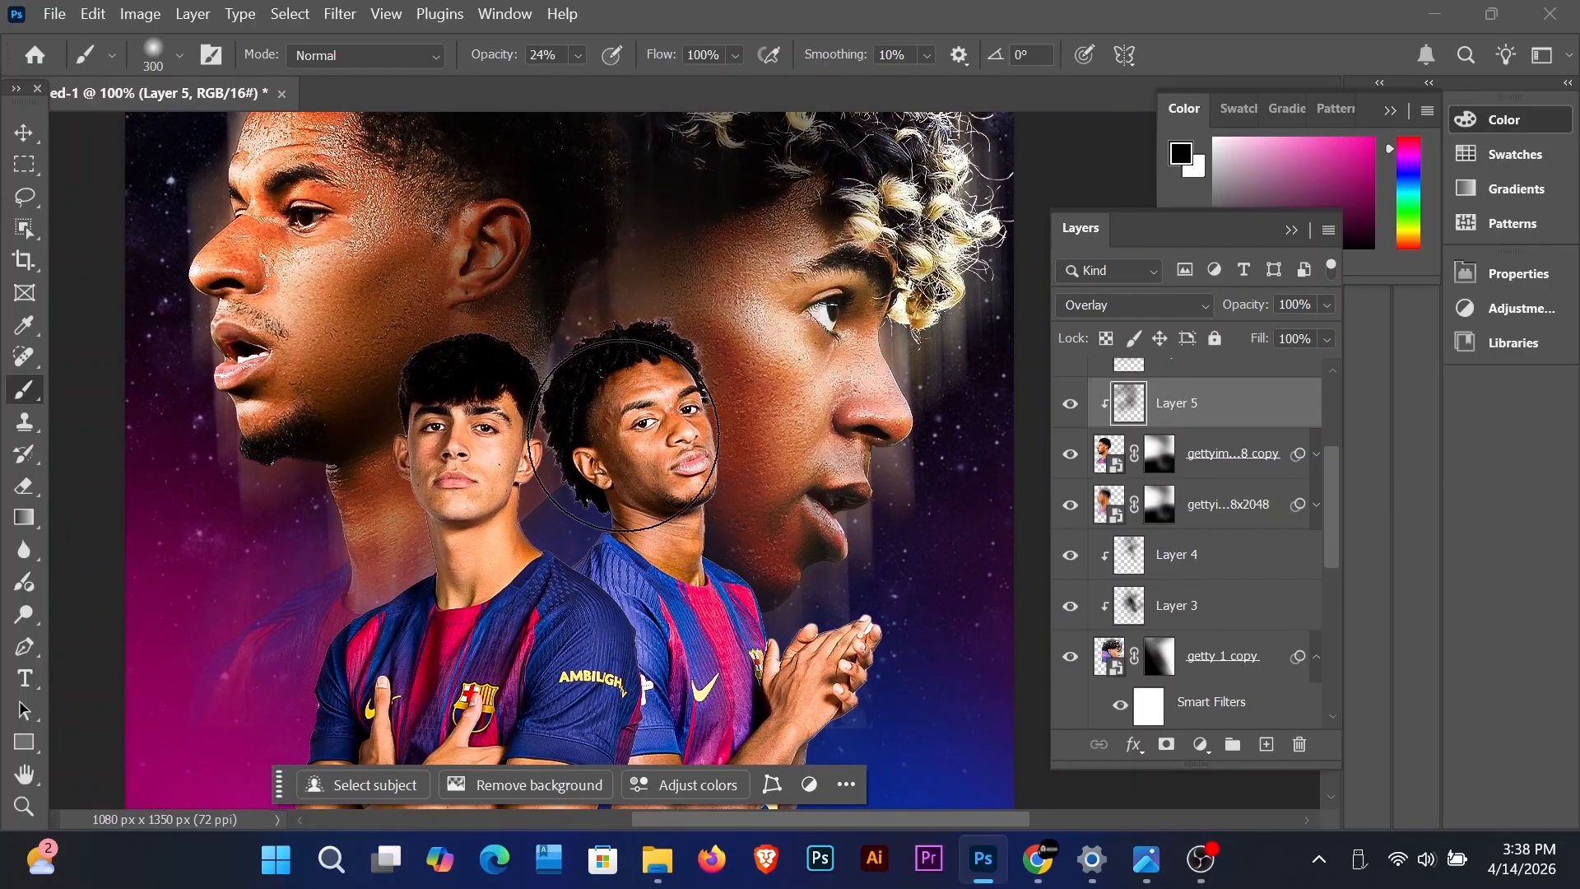
pyautogui.press('v')
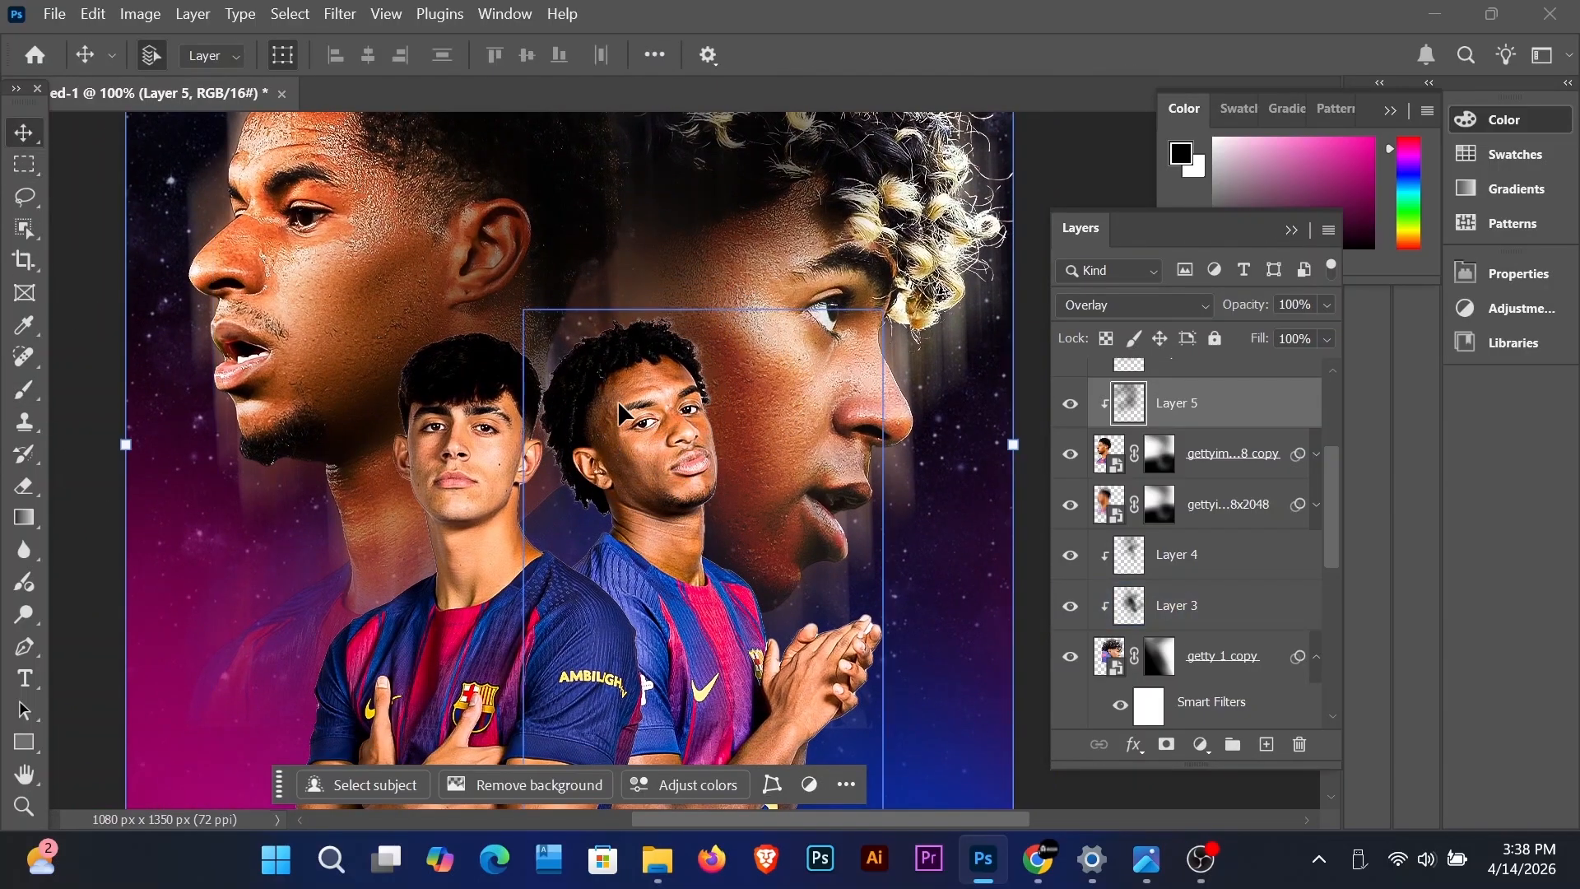
pyautogui.click(502, 411)
pyautogui.click(1265, 747)
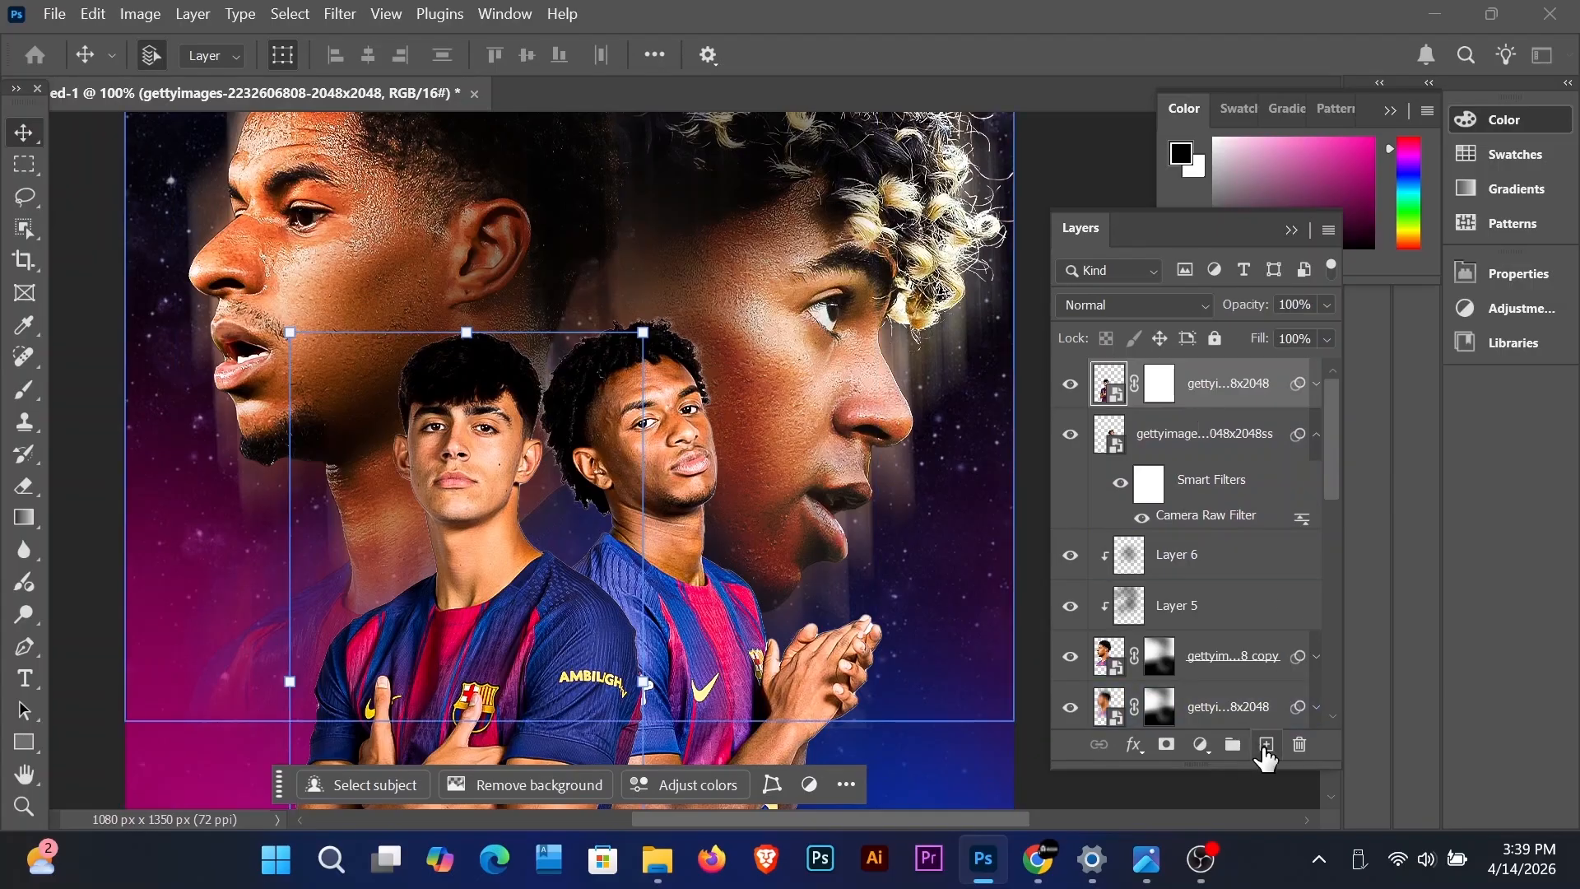
pyautogui.keyDown('alt'); pyautogui.click(1202, 408); pyautogui.keyUp('alt')
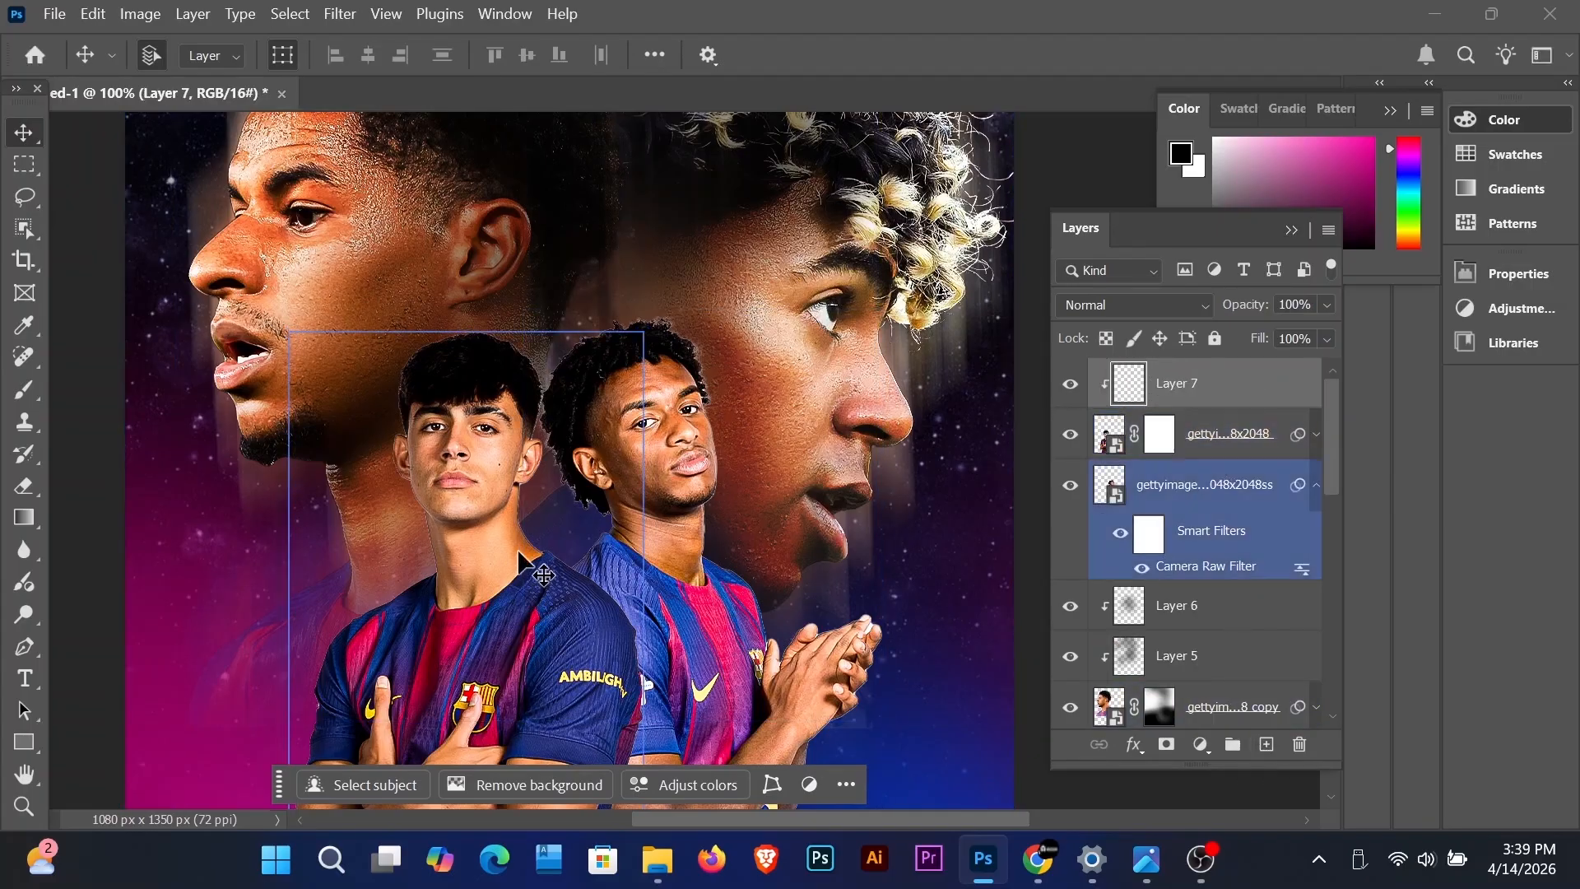
# Step: Paint black shading on Layer 7 along the crossed-arms player's face, neck and body edge, using a 125 px brush at 24% opacity
pyautogui.scroll(-4, 520, 552)
pyautogui.scroll(3, 539, 449)
pyautogui.click(444, 460)
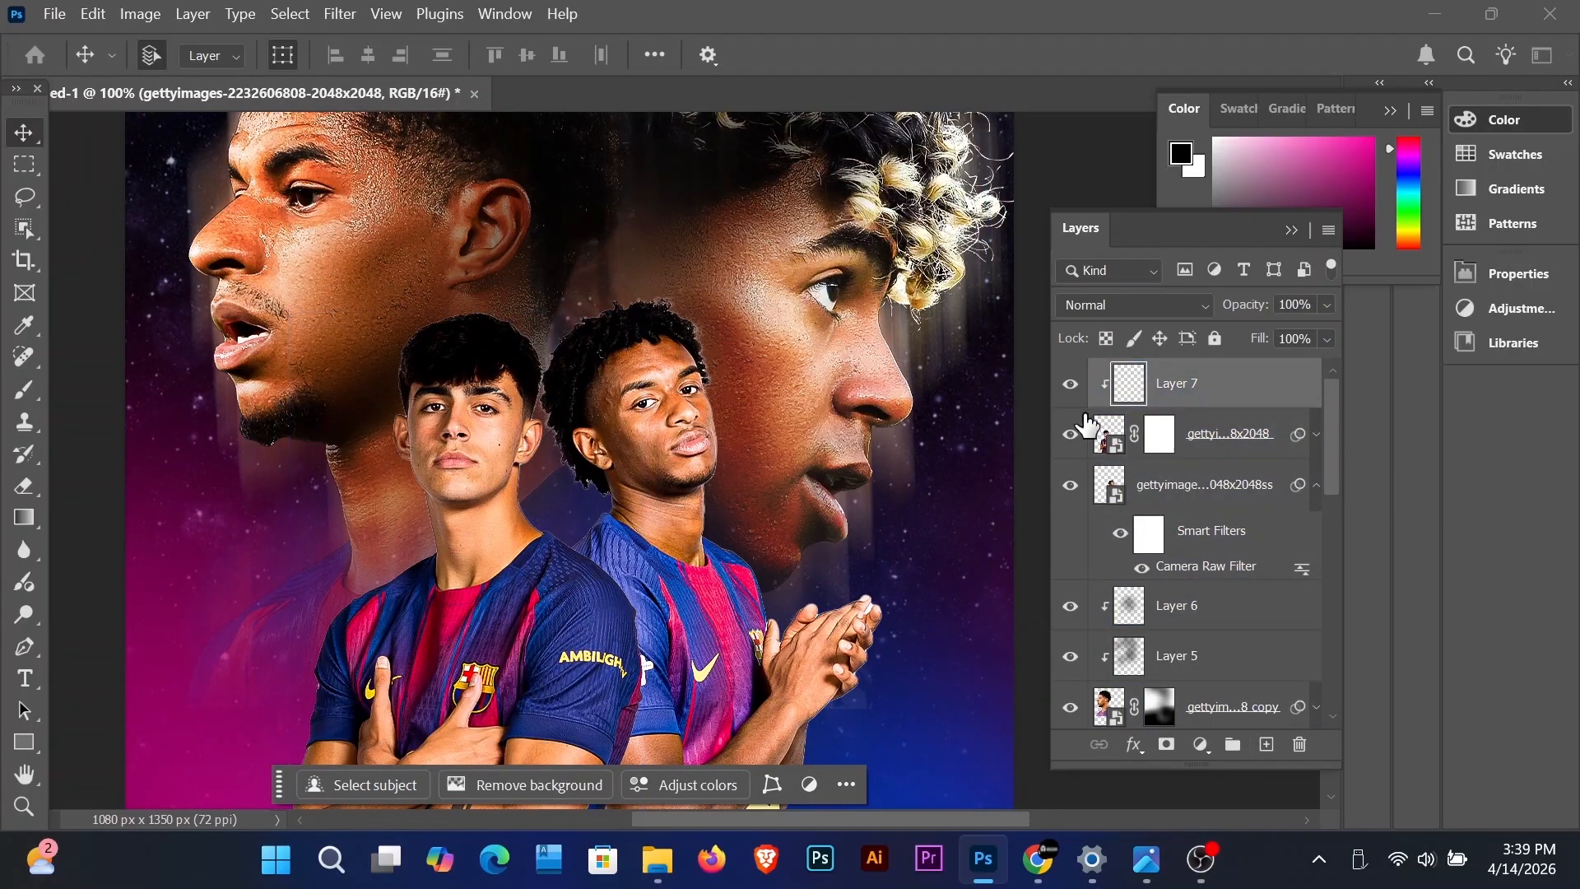
pyautogui.press('b')
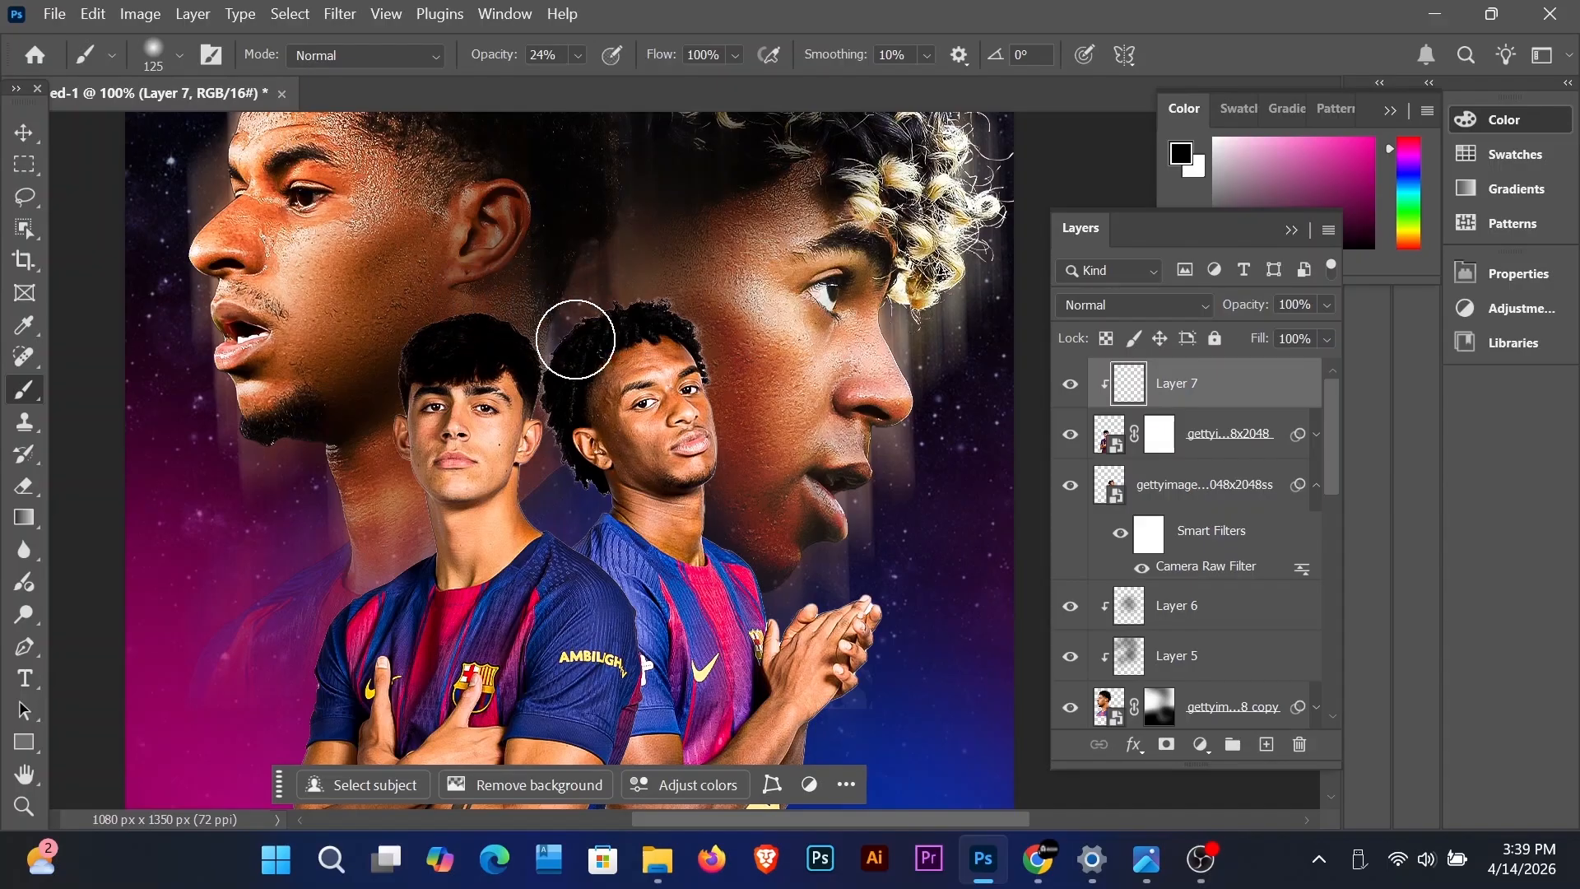
pyautogui.moveTo(572, 409); pyautogui.dragTo(544, 512)
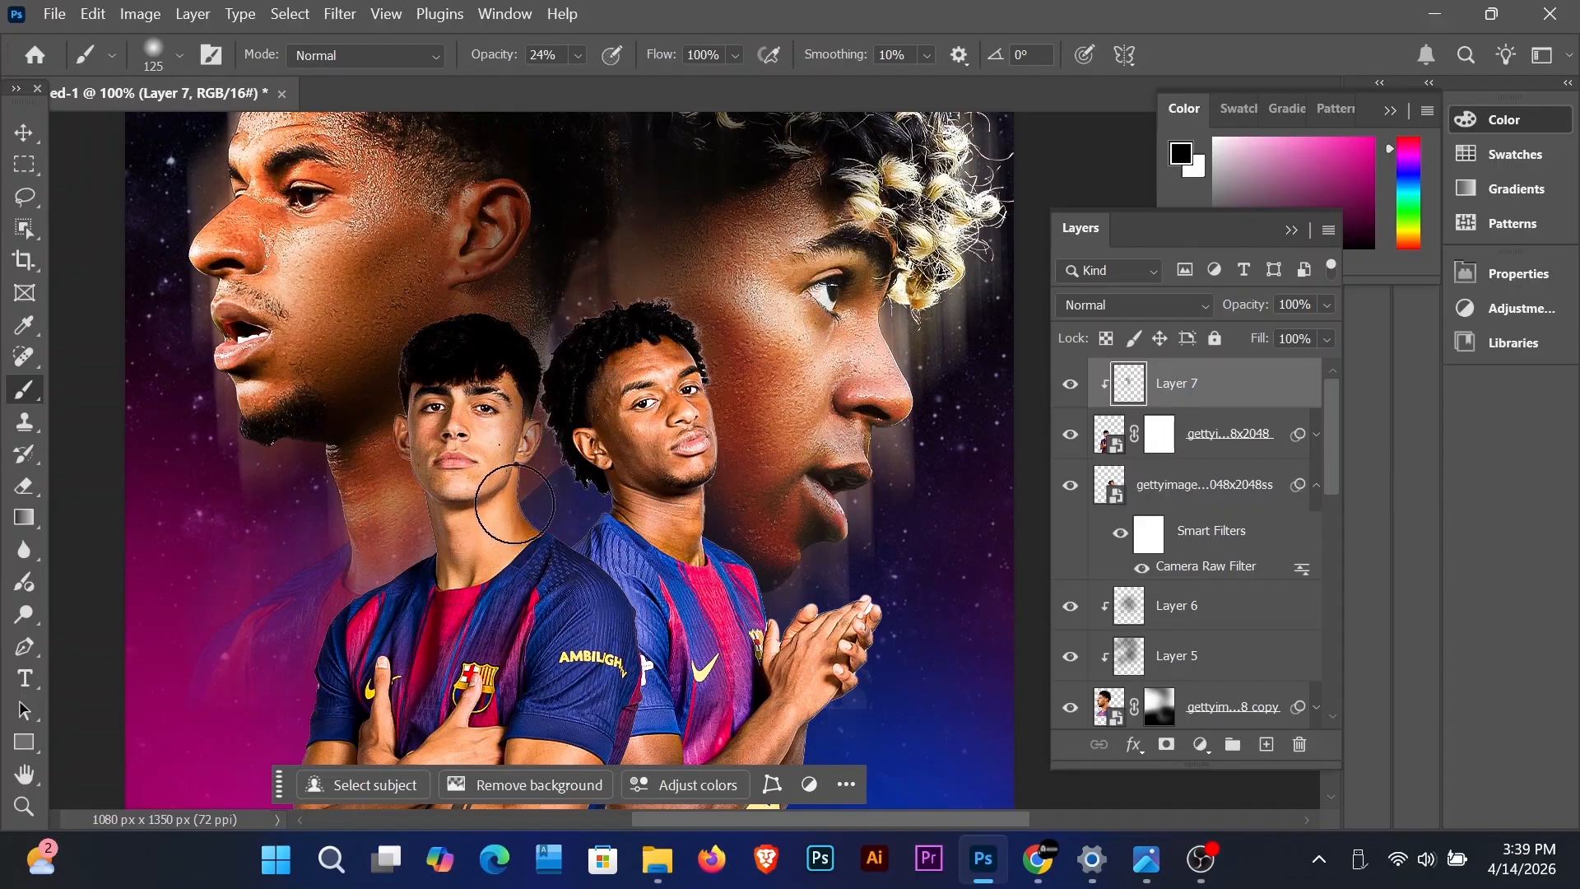
pyautogui.scroll(-5, 685, 648)
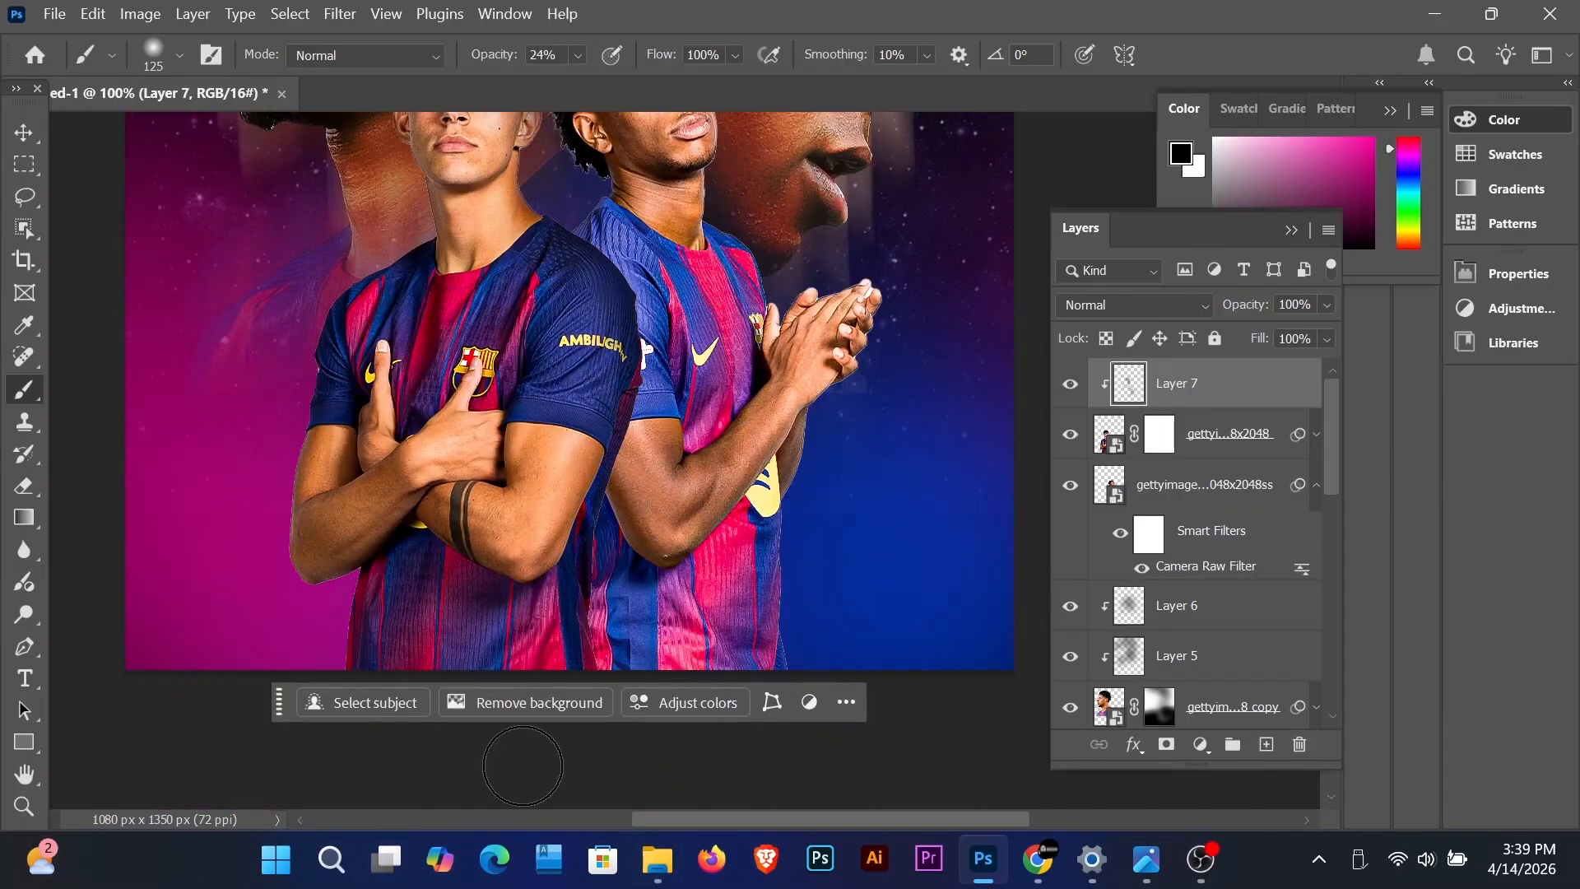
pyautogui.scroll(2, 574, 393)
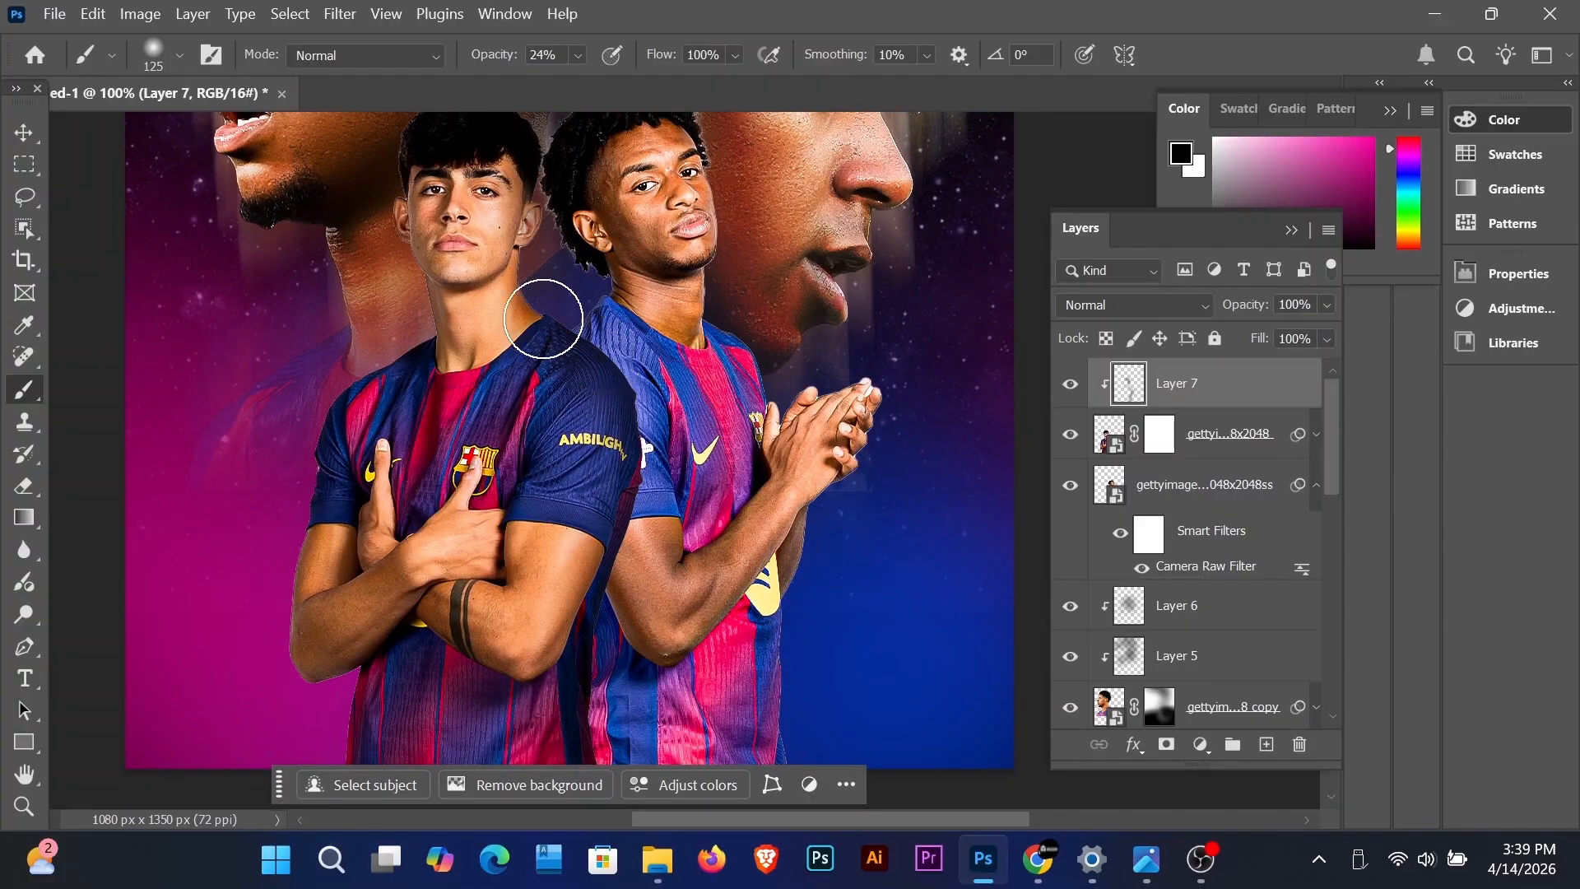
# Step: Set Layer 7's blend mode to Overlay and its opacity to 68%
pyautogui.click(1197, 306)
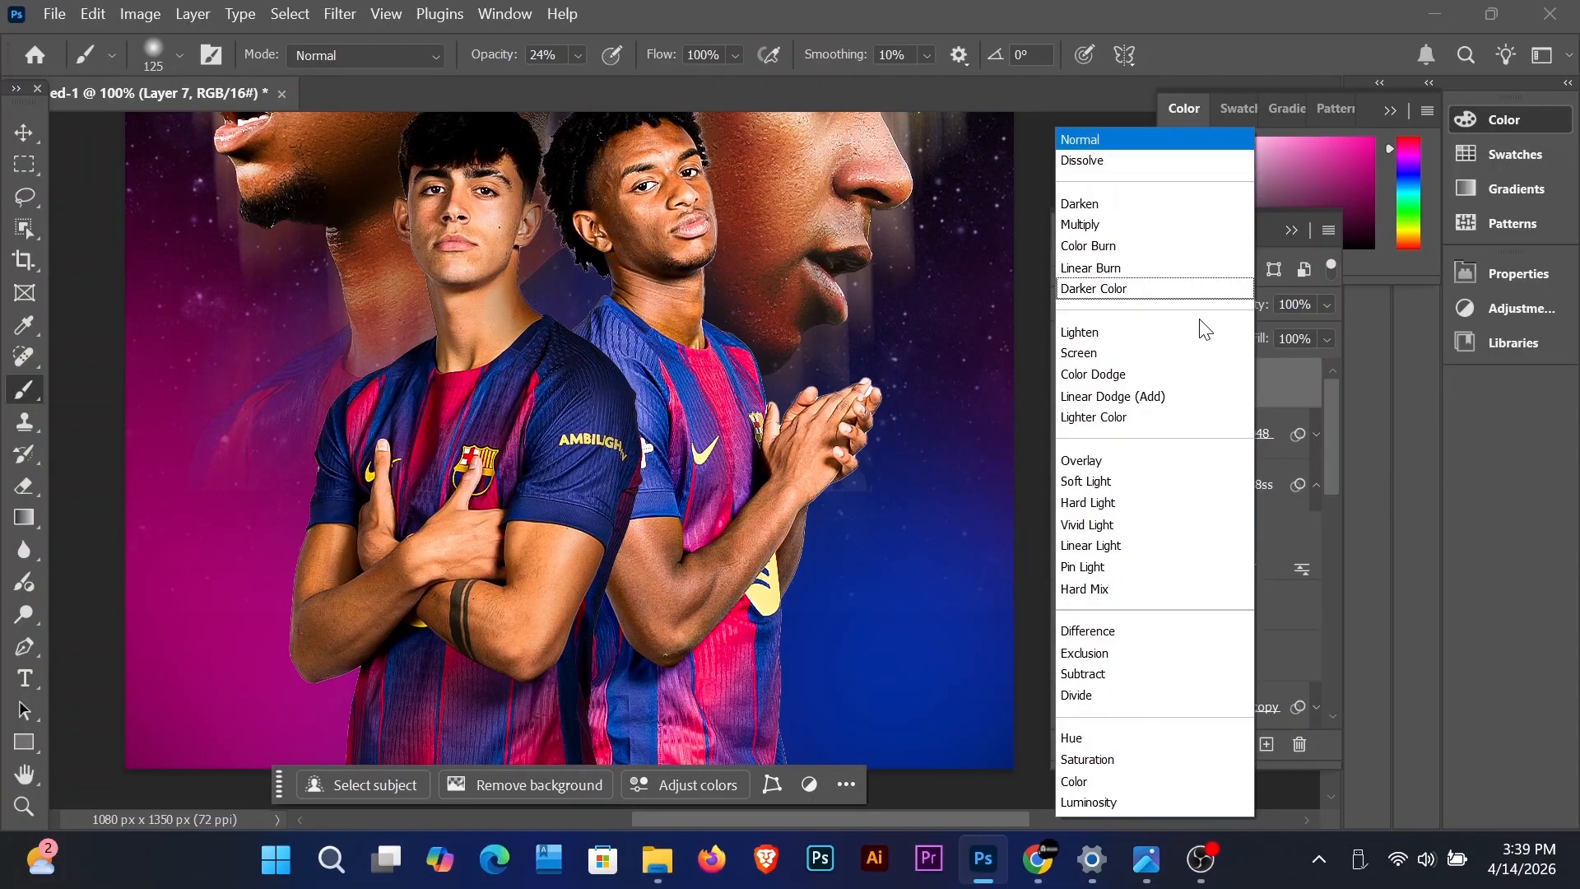
pyautogui.click(1125, 460)
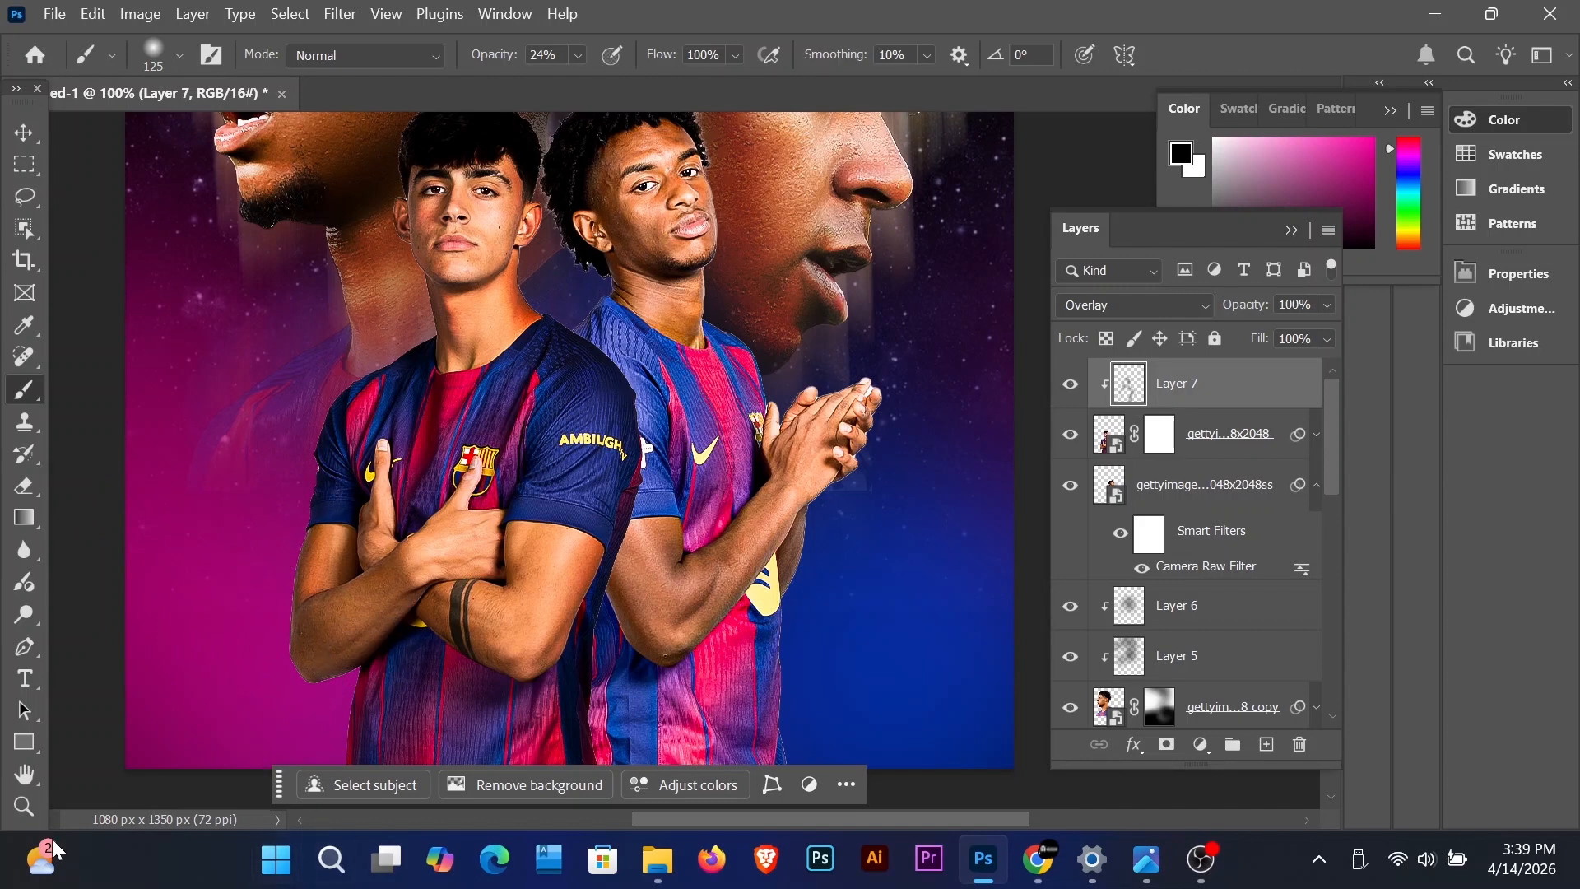
pyautogui.scroll(-3, 313, 527)
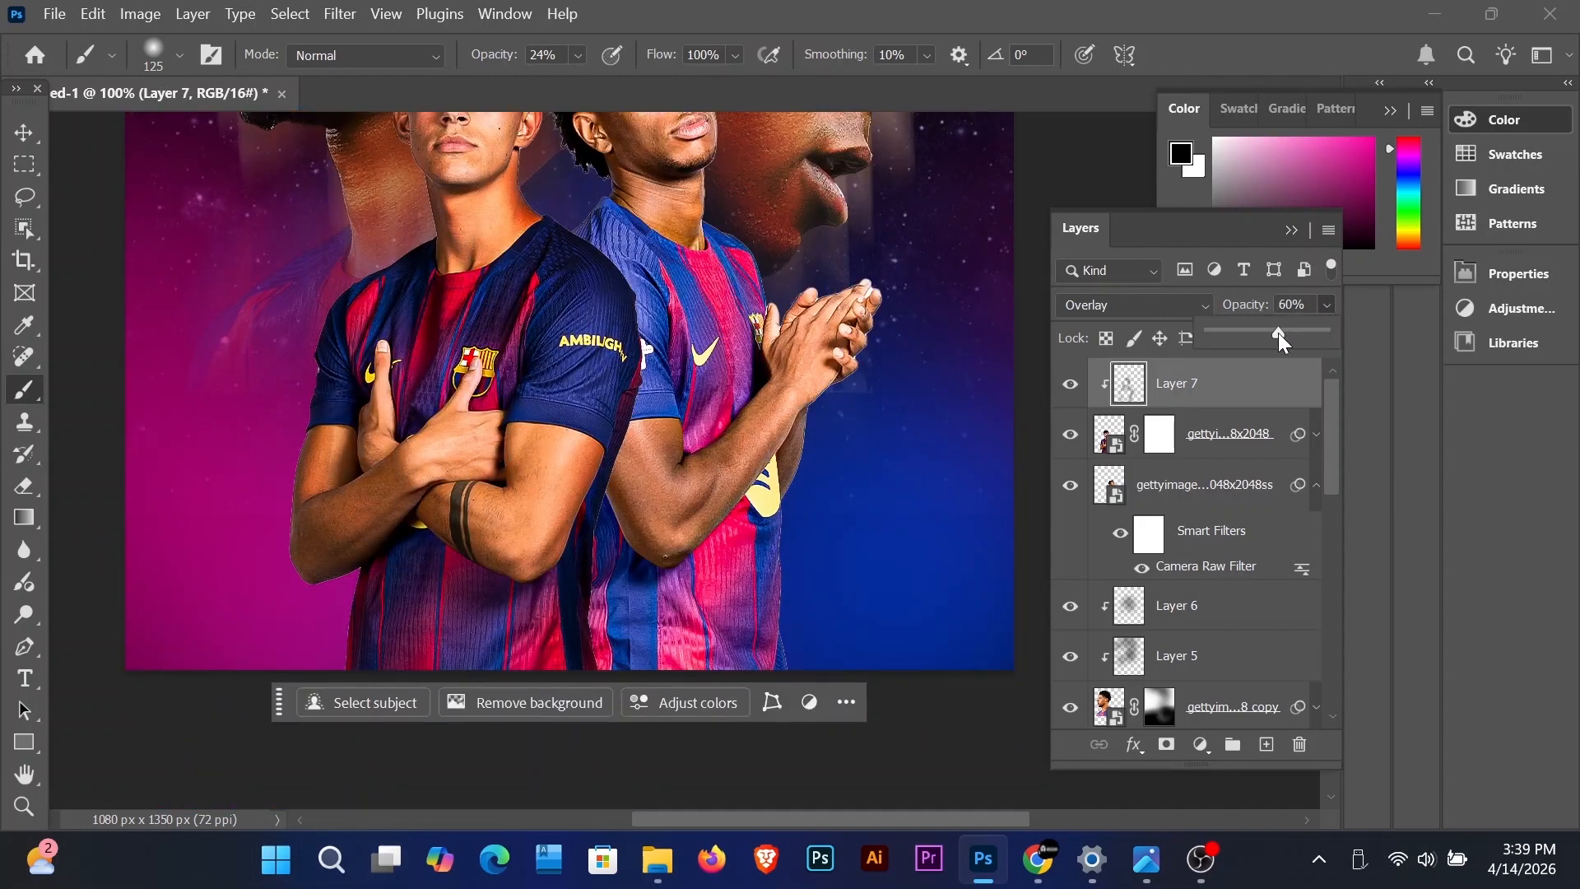
# Step: Add a new empty layer above Layer 7 and clip it to the crossed-arms player
pyautogui.click(1266, 745)
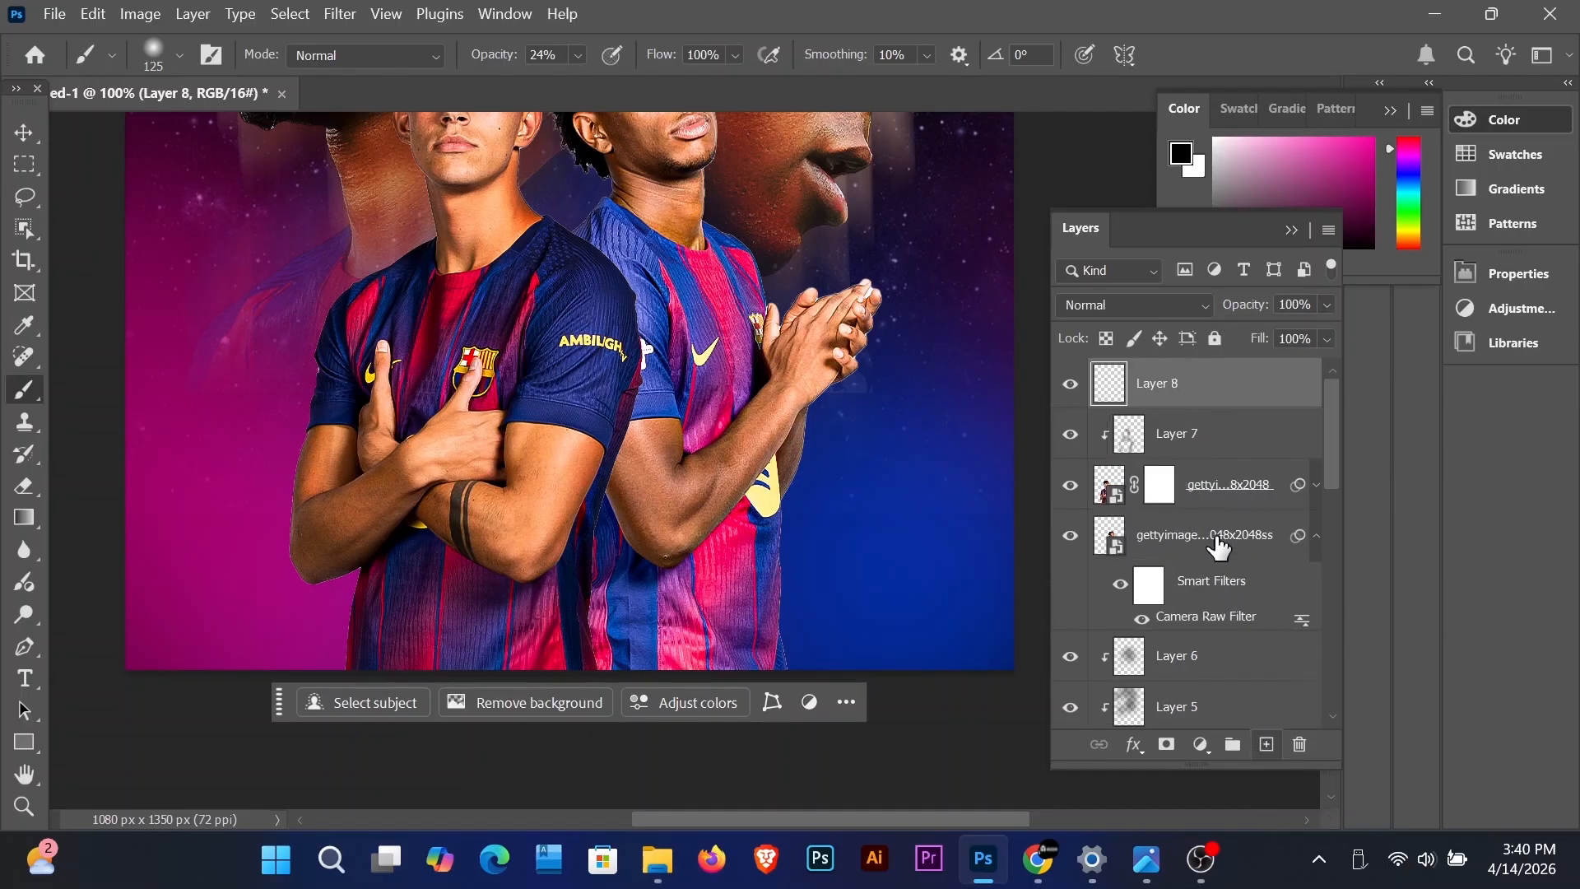
pyautogui.hotkey('ctrl', '-')
pyautogui.hotkey('ctrl', '-')
pyautogui.keyDown('alt'); pyautogui.click(1230, 410); pyautogui.keyUp('alt')
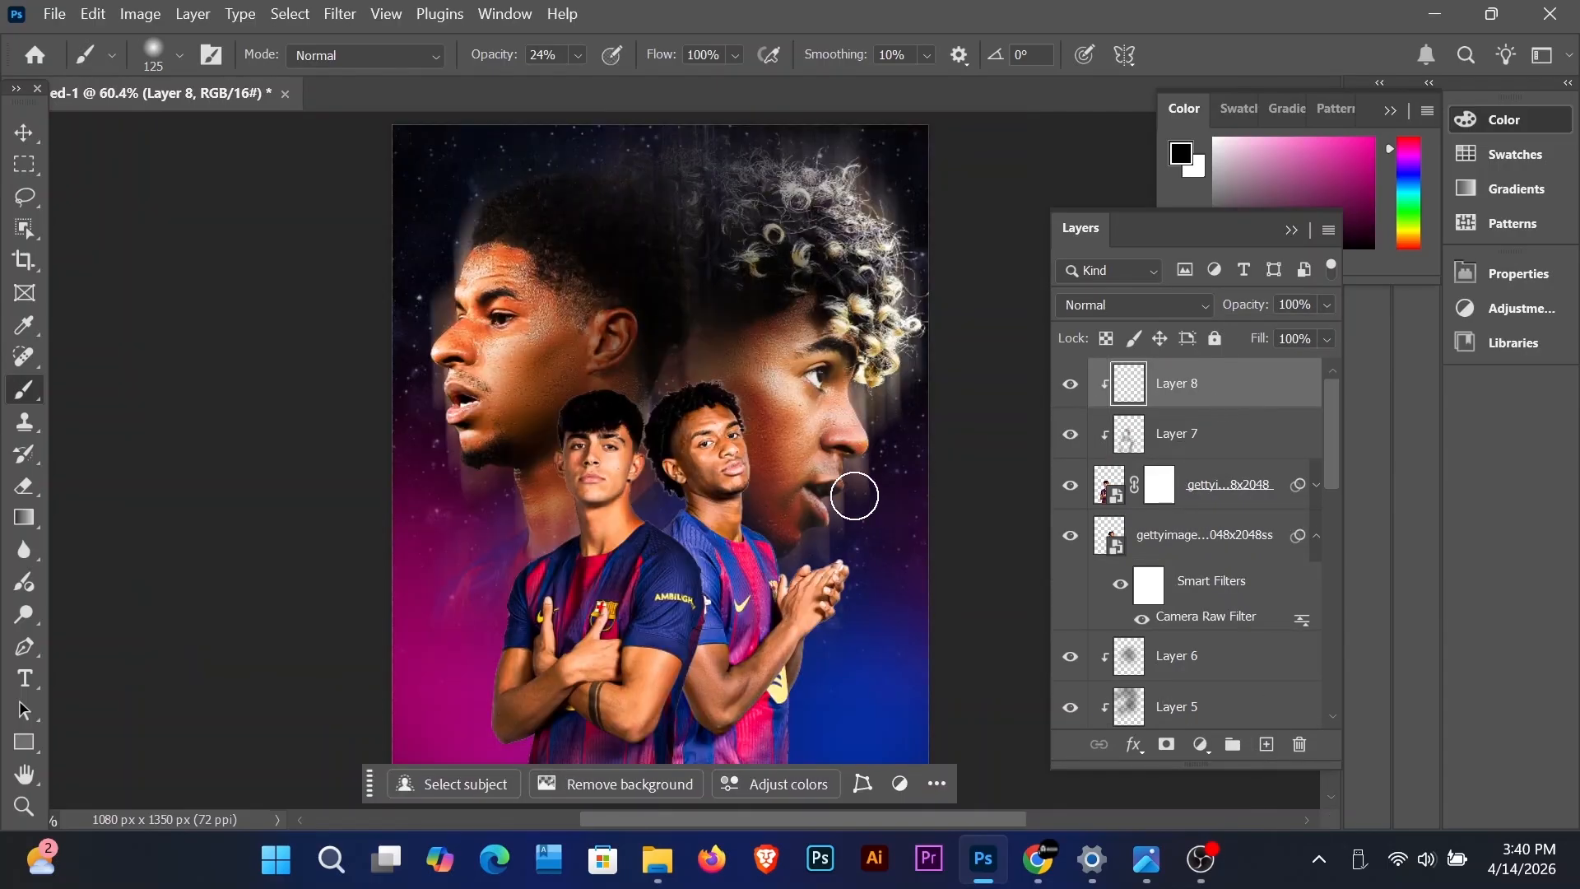
pyautogui.hotkey('ctrl', '+')
pyautogui.scroll(-1, 853, 501)
# Step: Paint soft black shading at 24% opacity down the crossed-arms player's jersey on Layer 8
pyautogui.click(1132, 448)
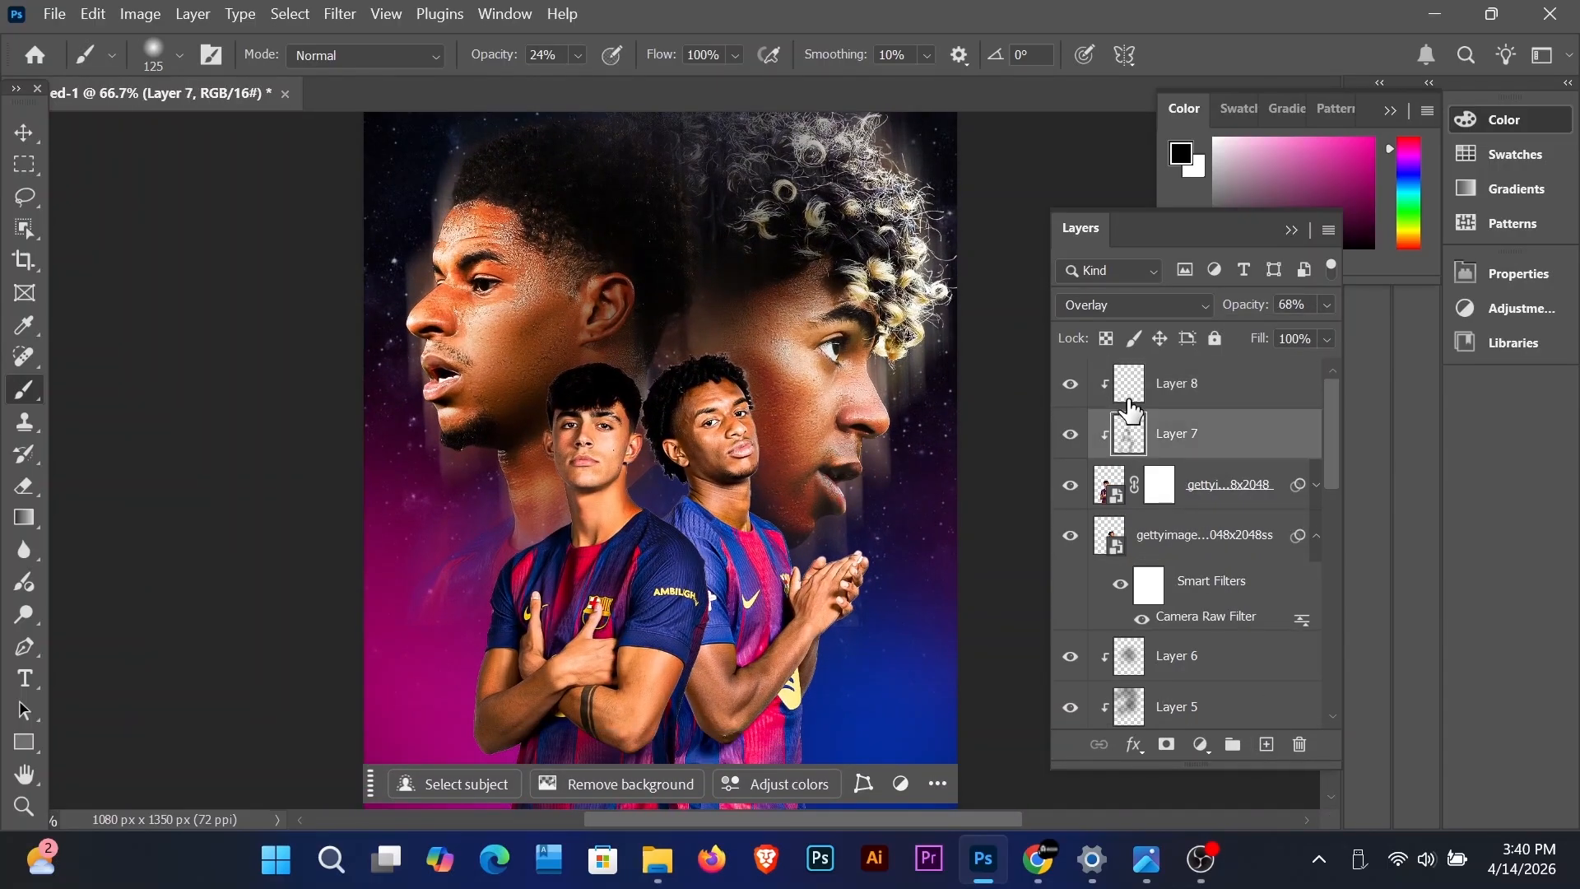
pyautogui.click(1123, 393)
pyautogui.moveTo(623, 561); pyautogui.dragTo(619, 674)
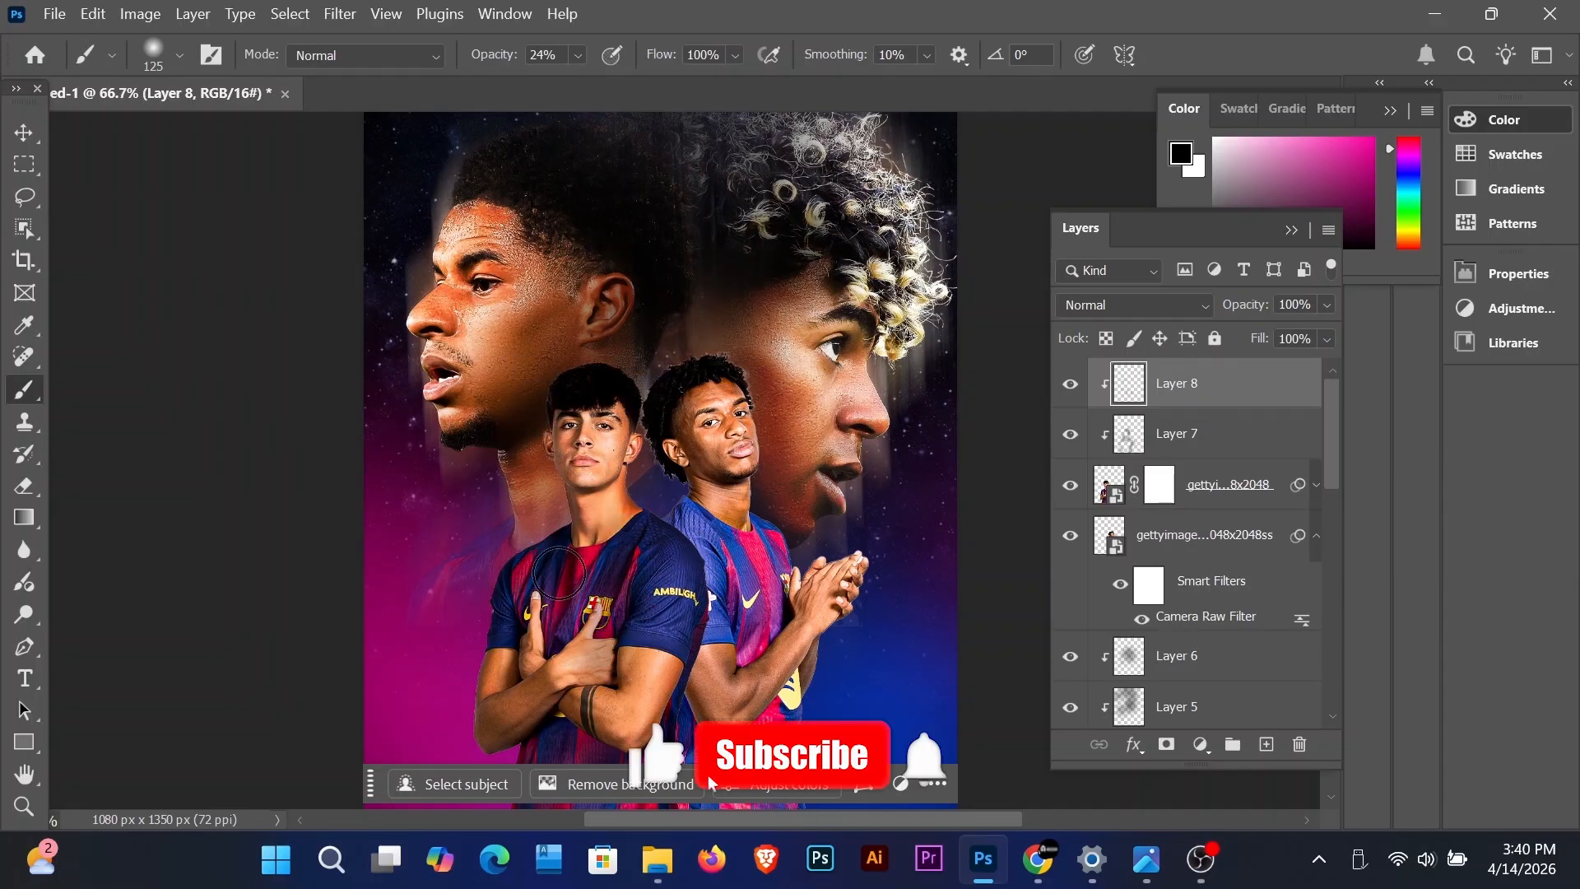
pyautogui.scroll(-3, 570, 598)
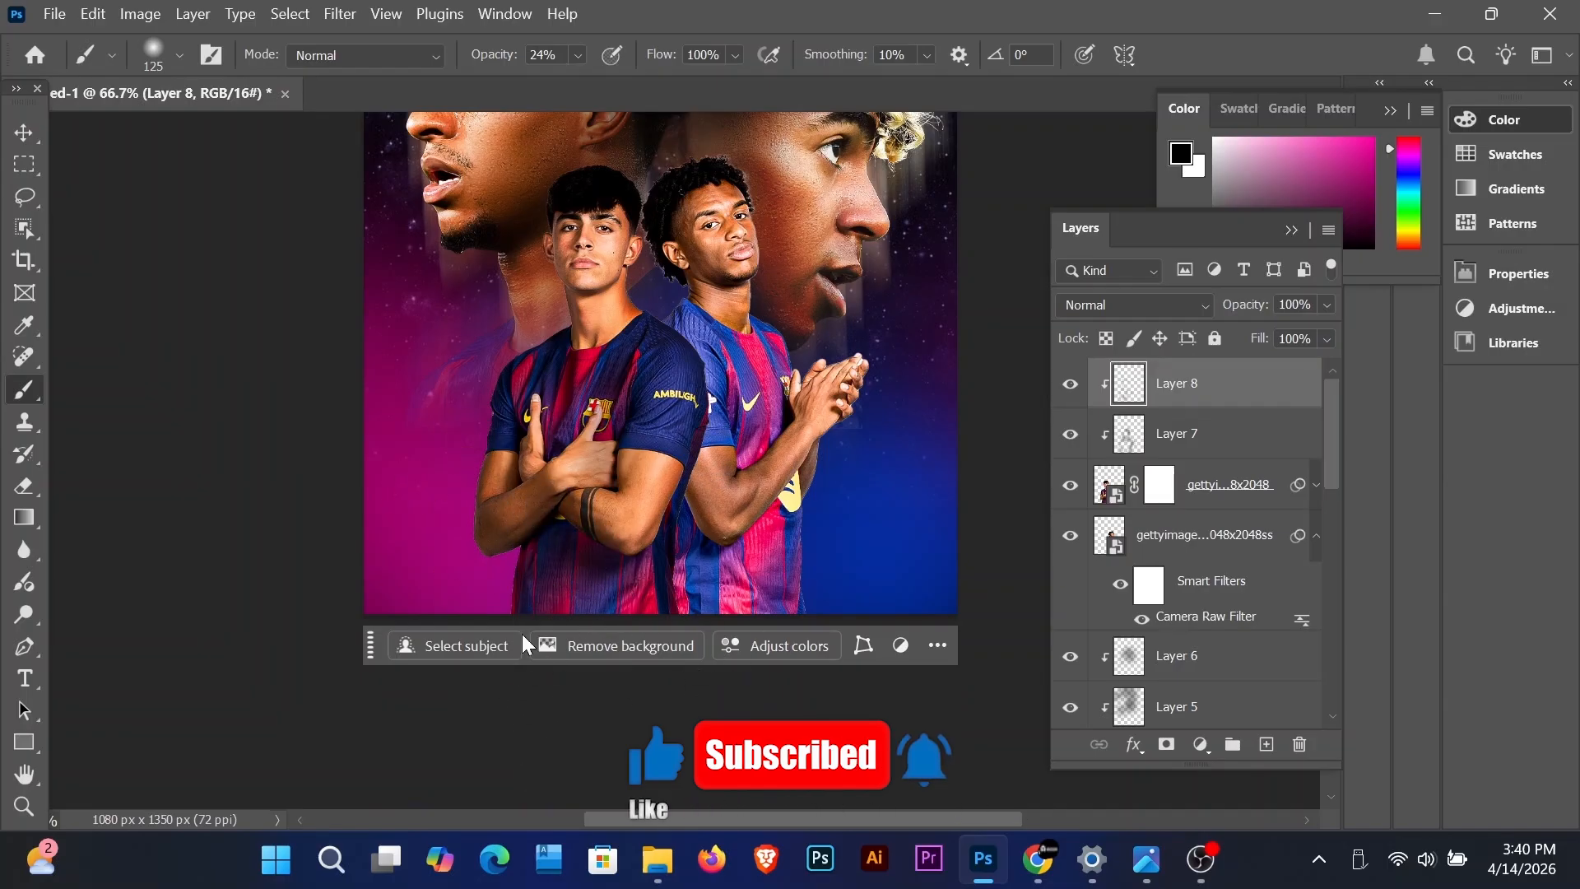
# Step: Add a new empty layer above the clapping player's layer, clip it to that player, and activate the Brush tool
pyautogui.scroll(1, 576, 634)
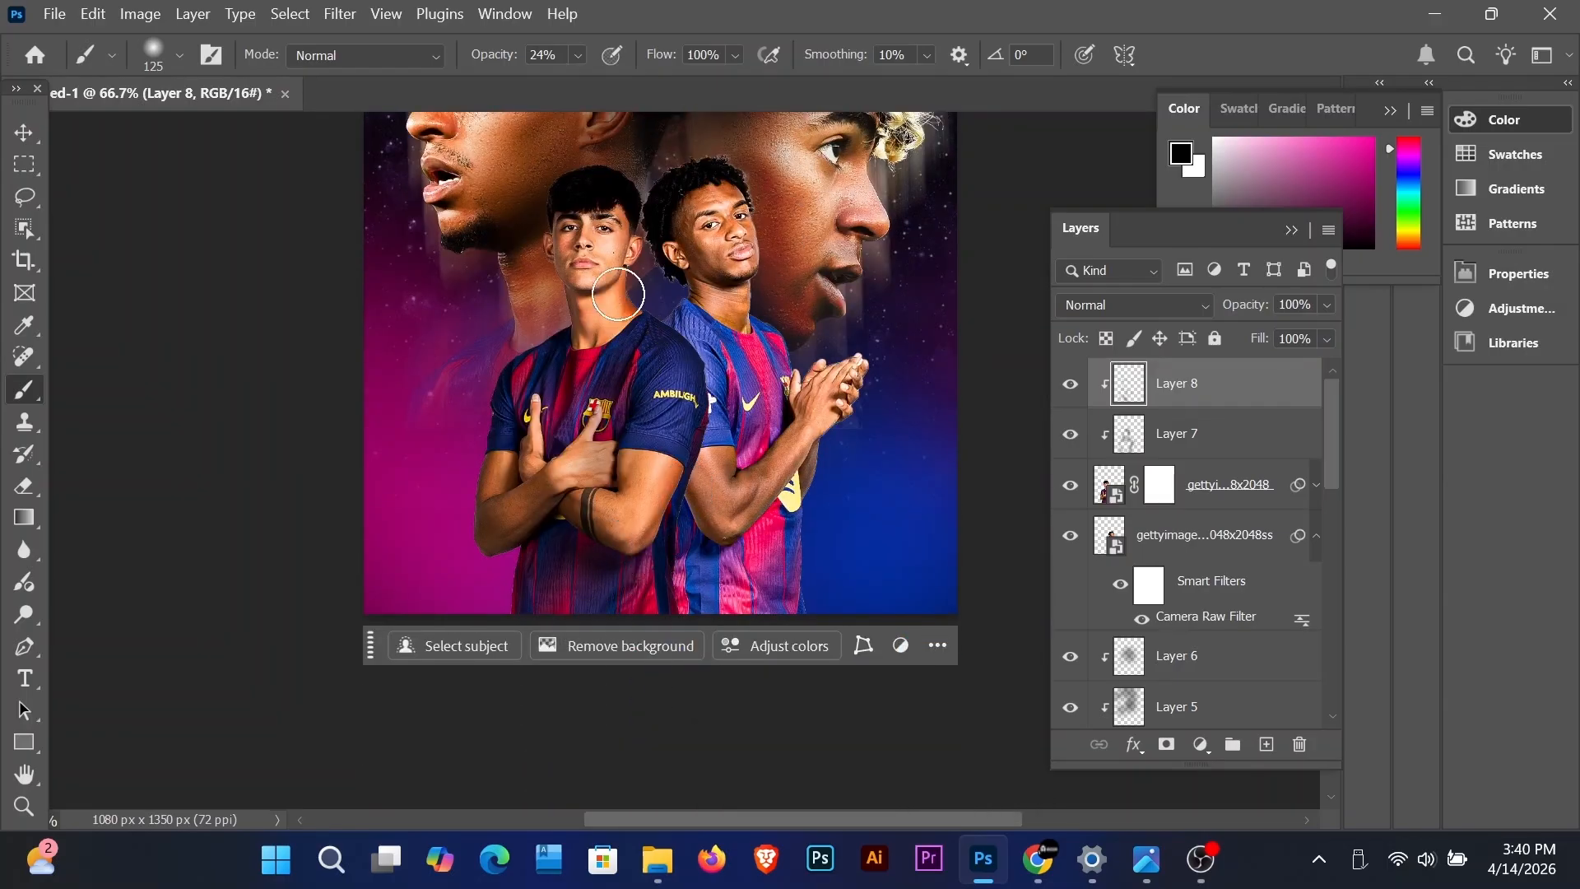
pyautogui.scroll(3, 636, 317)
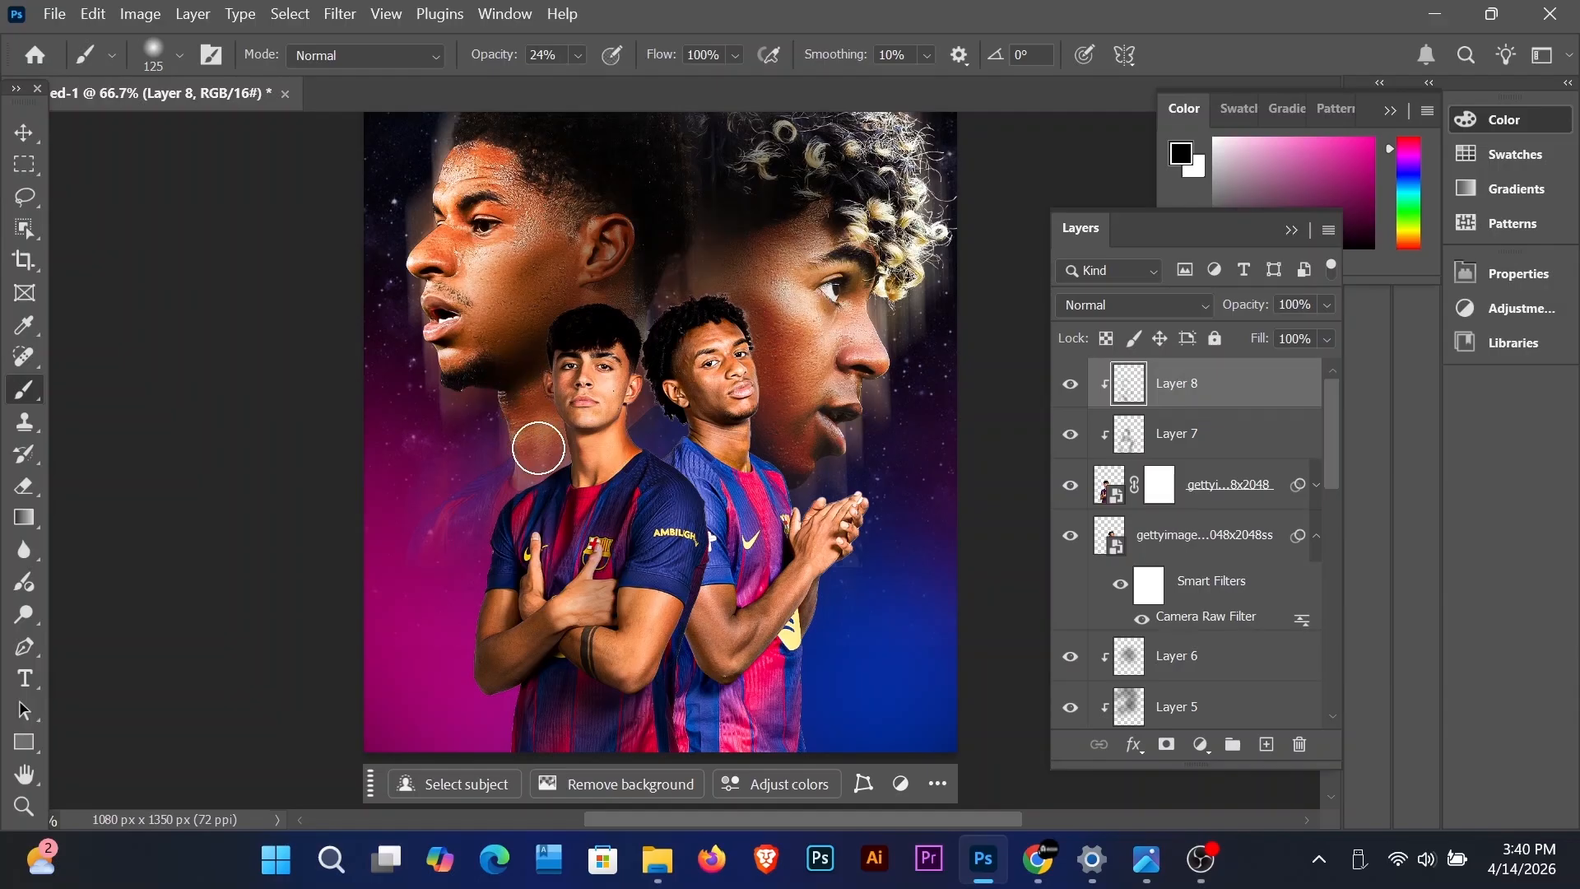
pyautogui.press('v')
pyautogui.moveTo(743, 419); pyautogui.dragTo(745, 428)
pyautogui.click(1266, 744)
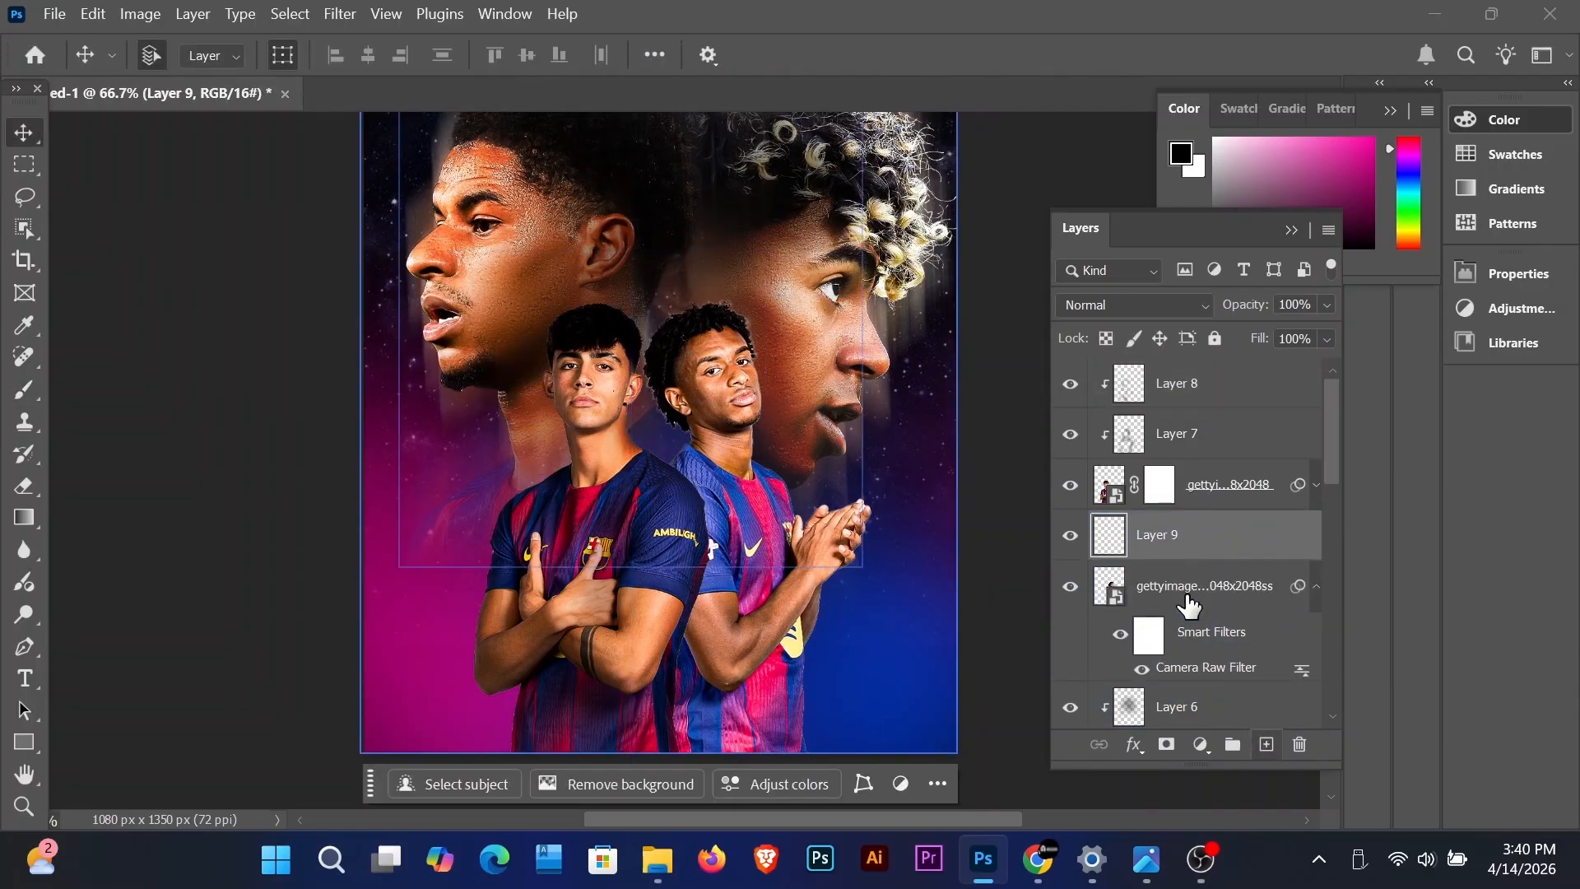
pyautogui.keyDown('alt'); pyautogui.click(1218, 560); pyautogui.keyUp('alt')
pyautogui.press('b')
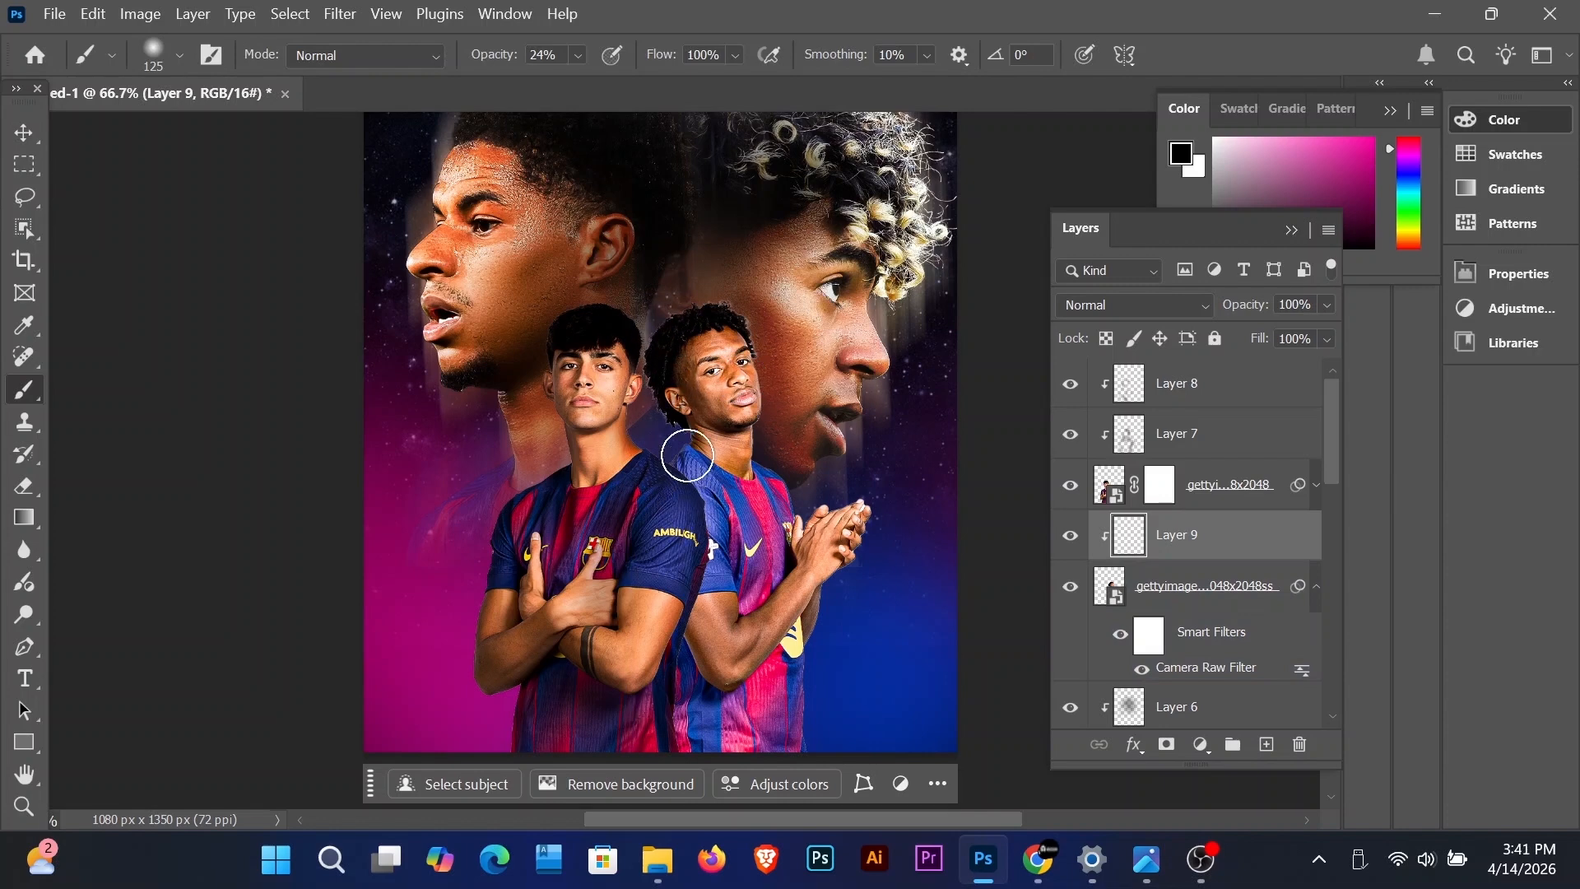
# Step: Paint soft black shading on Layer 9 down the clapping player's shoulder and lower body, using a 125 px brush at 24% opacity
pyautogui.moveTo(687, 455); pyautogui.dragTo(686, 528)
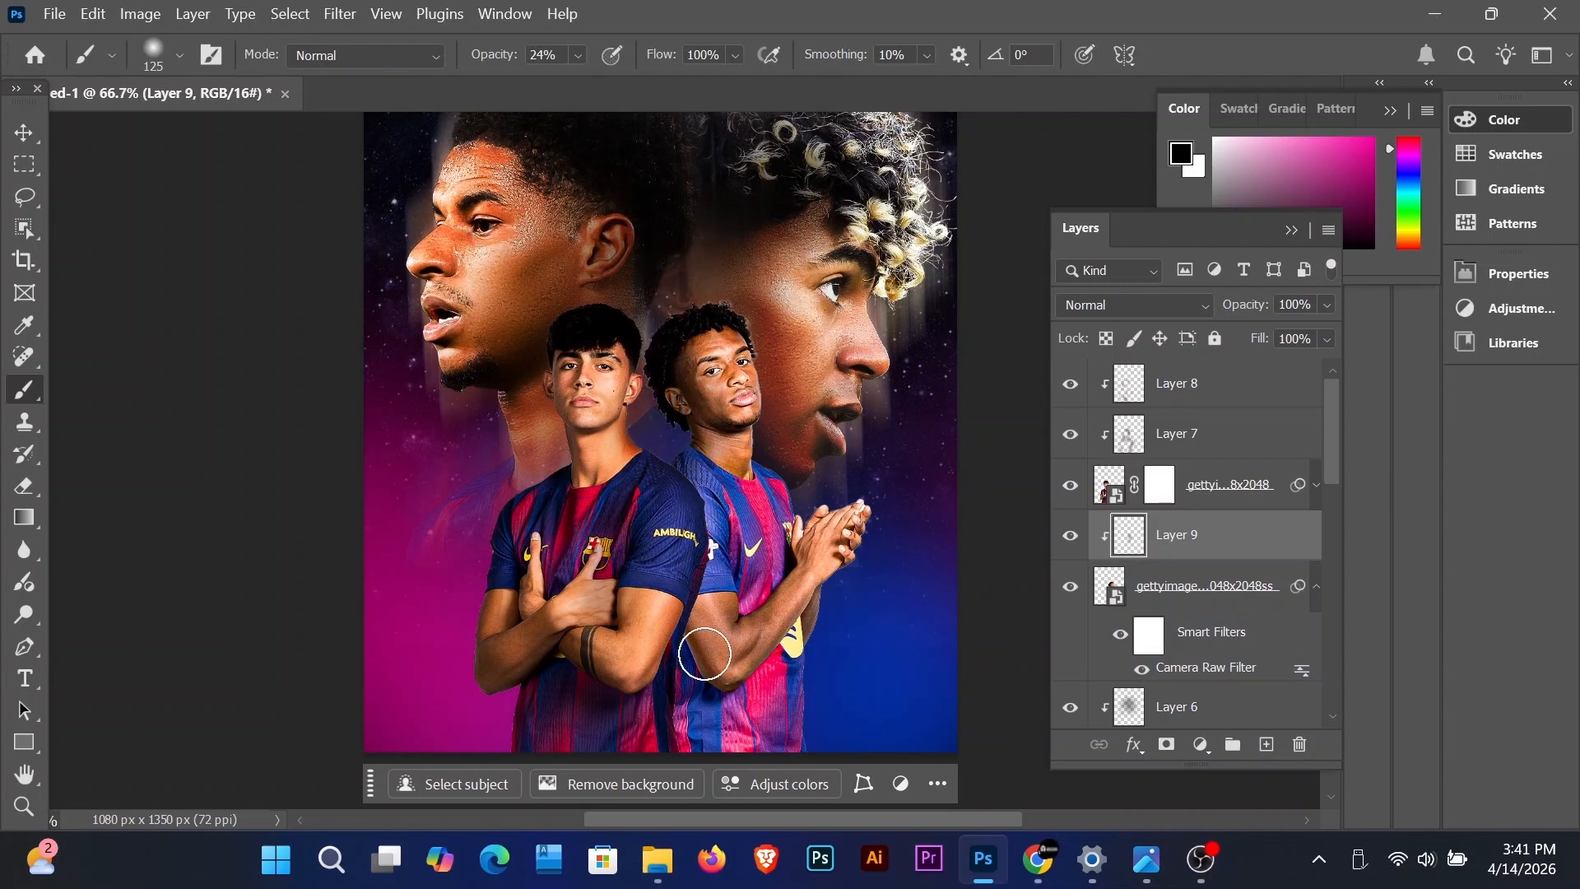
pyautogui.moveTo(657, 673); pyautogui.dragTo(676, 785)
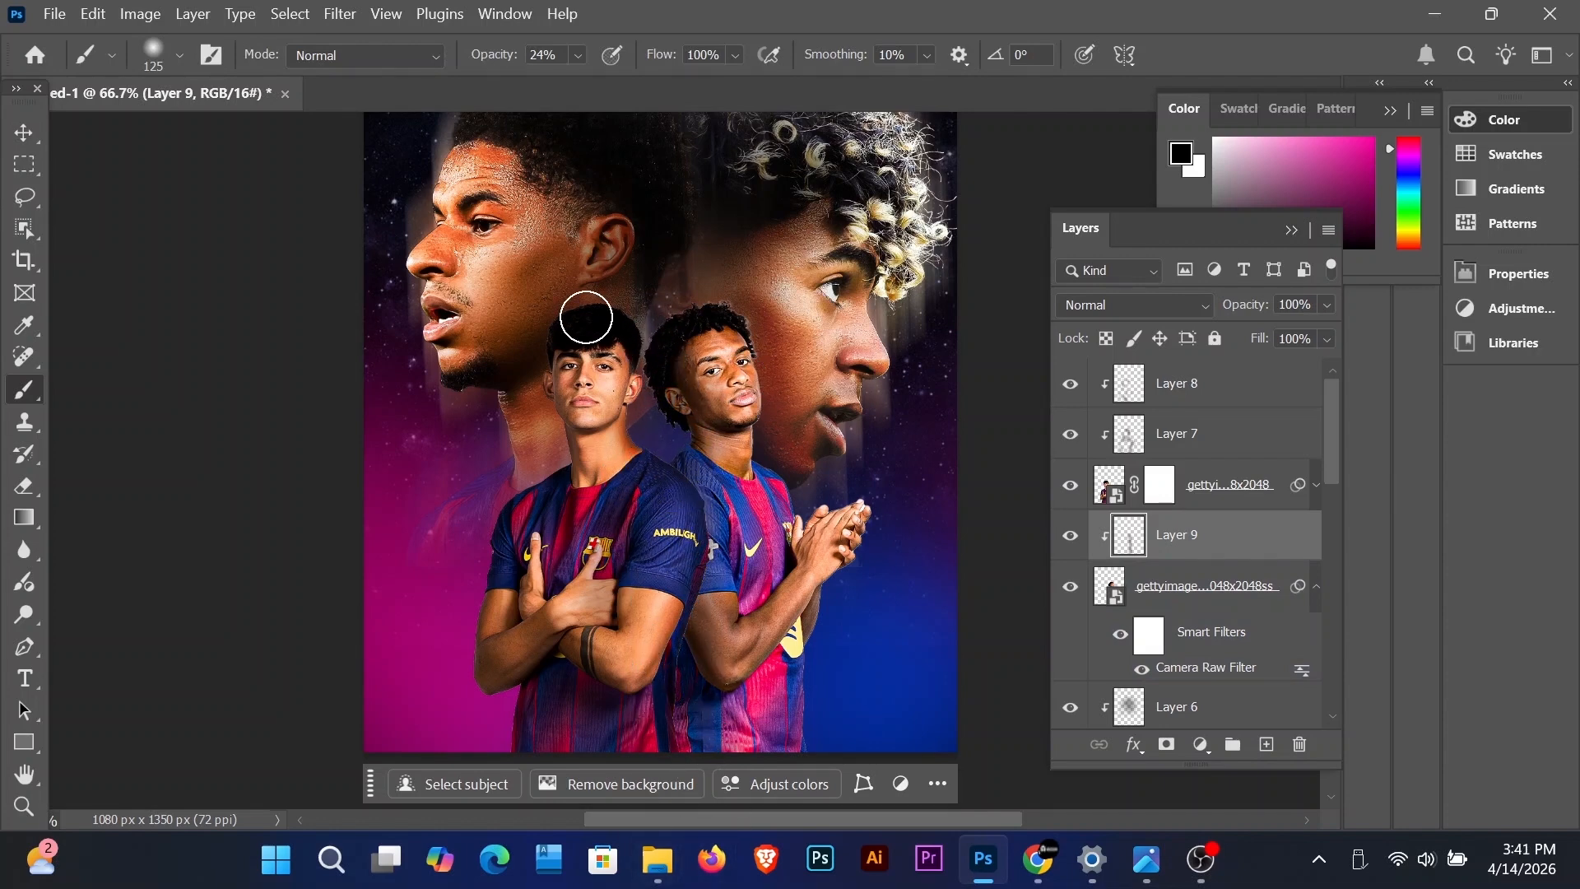
pyautogui.scroll(-3, 662, 491)
pyautogui.scroll(3, 639, 433)
# Step: Set Layer 9's blend mode to Overlay and its opacity to 51%
pyautogui.click(1134, 305)
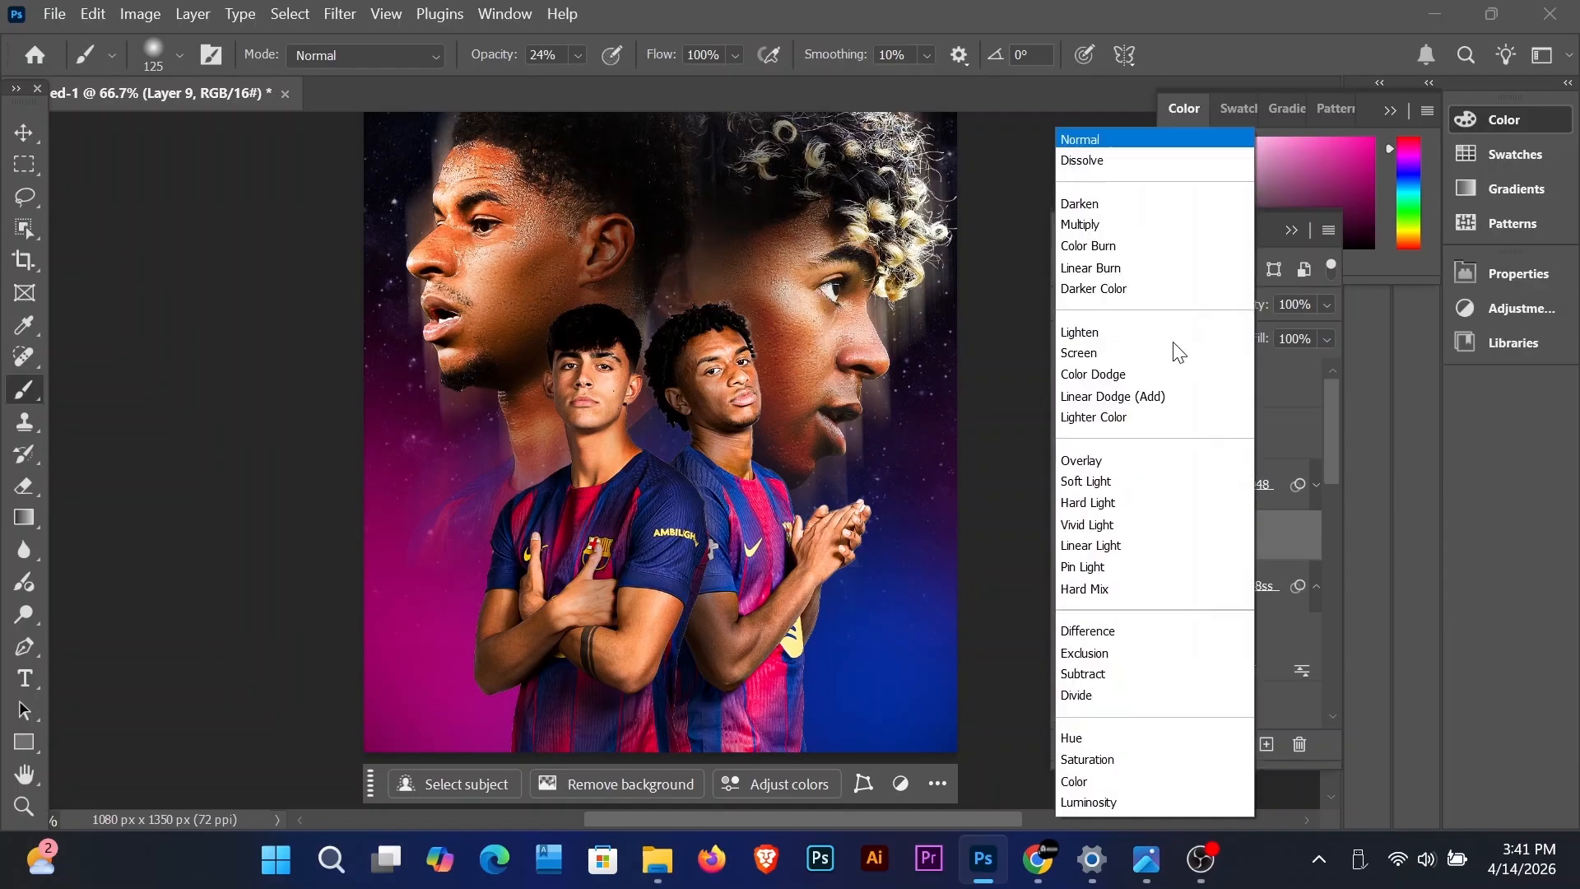
pyautogui.click(1094, 460)
pyautogui.click(1328, 305)
pyautogui.click(1269, 332)
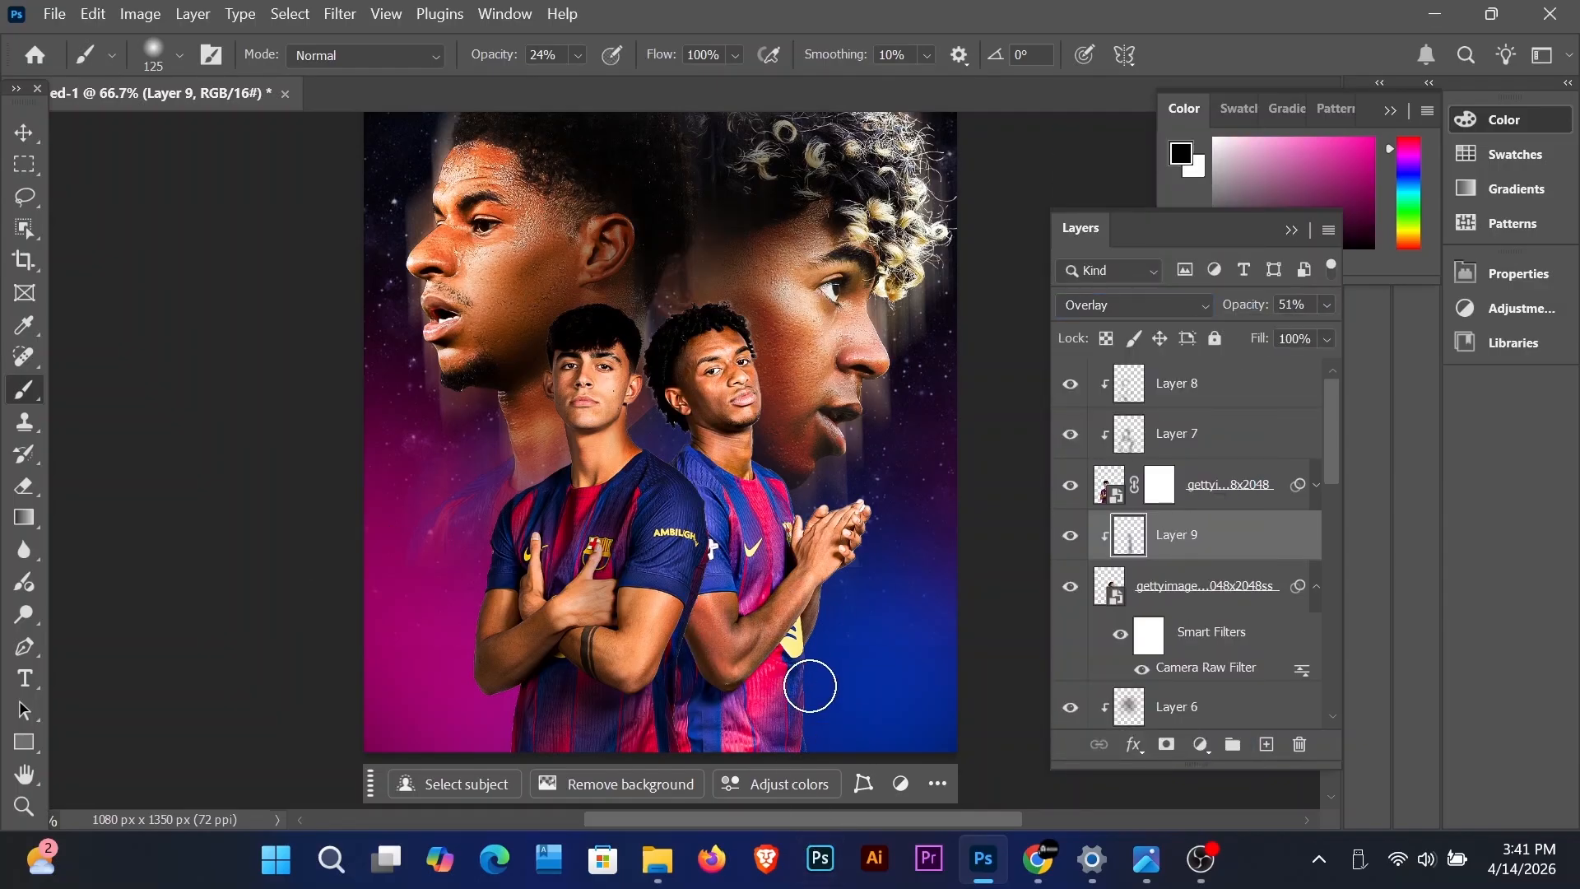
pyautogui.scroll(1, 604, 713)
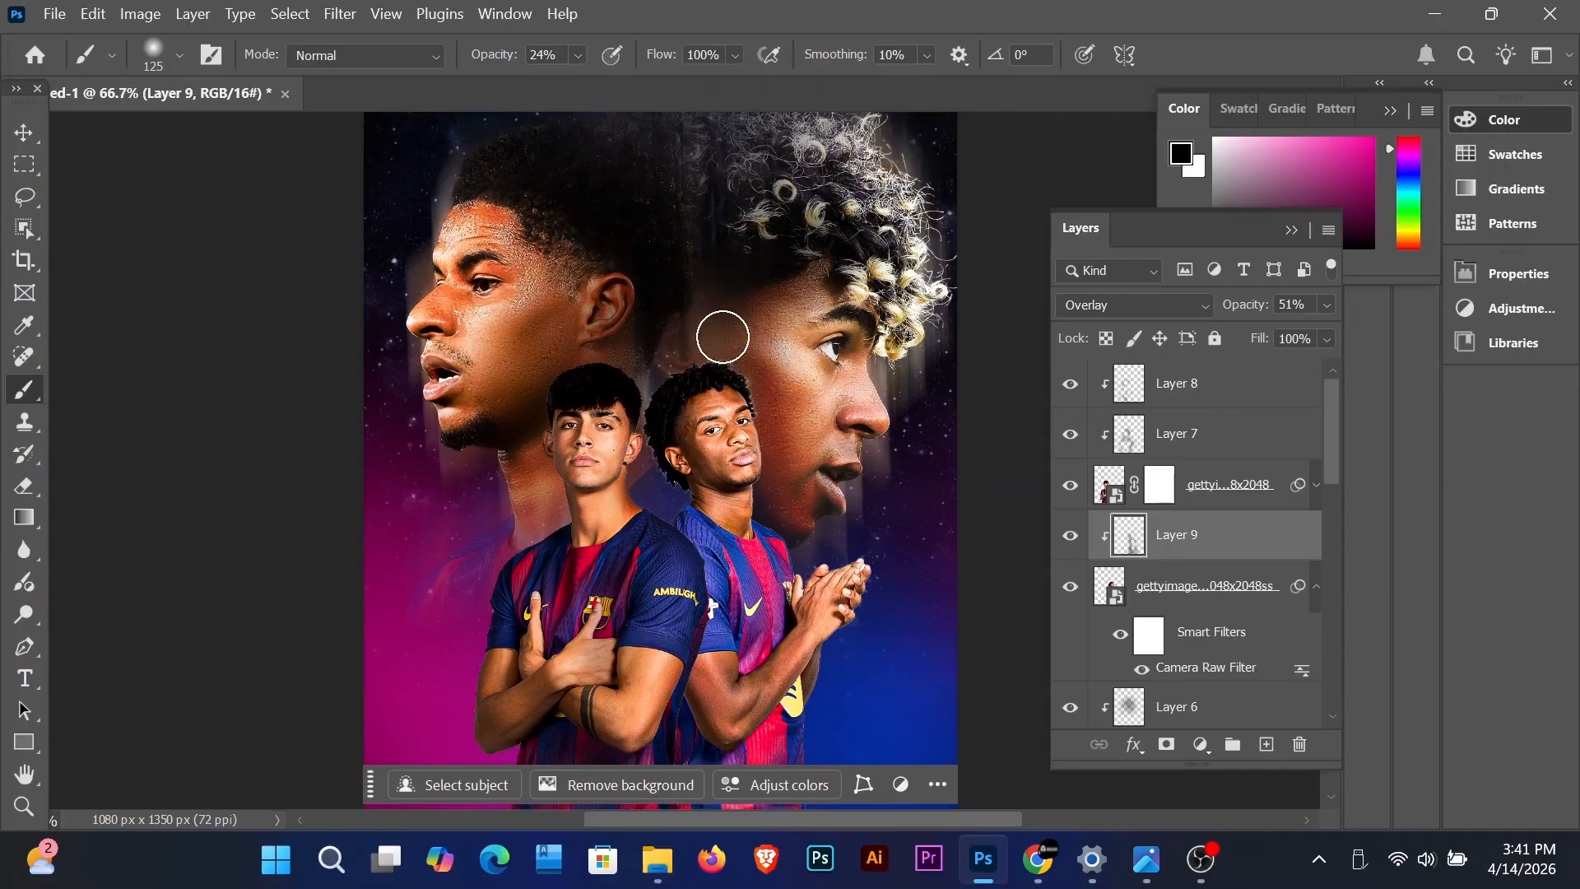
# Step: Add another empty layer above Layer 9 and clip it to the clapping player
pyautogui.click(1266, 744)
pyautogui.click(1218, 582)
pyautogui.scroll(4, 691, 437)
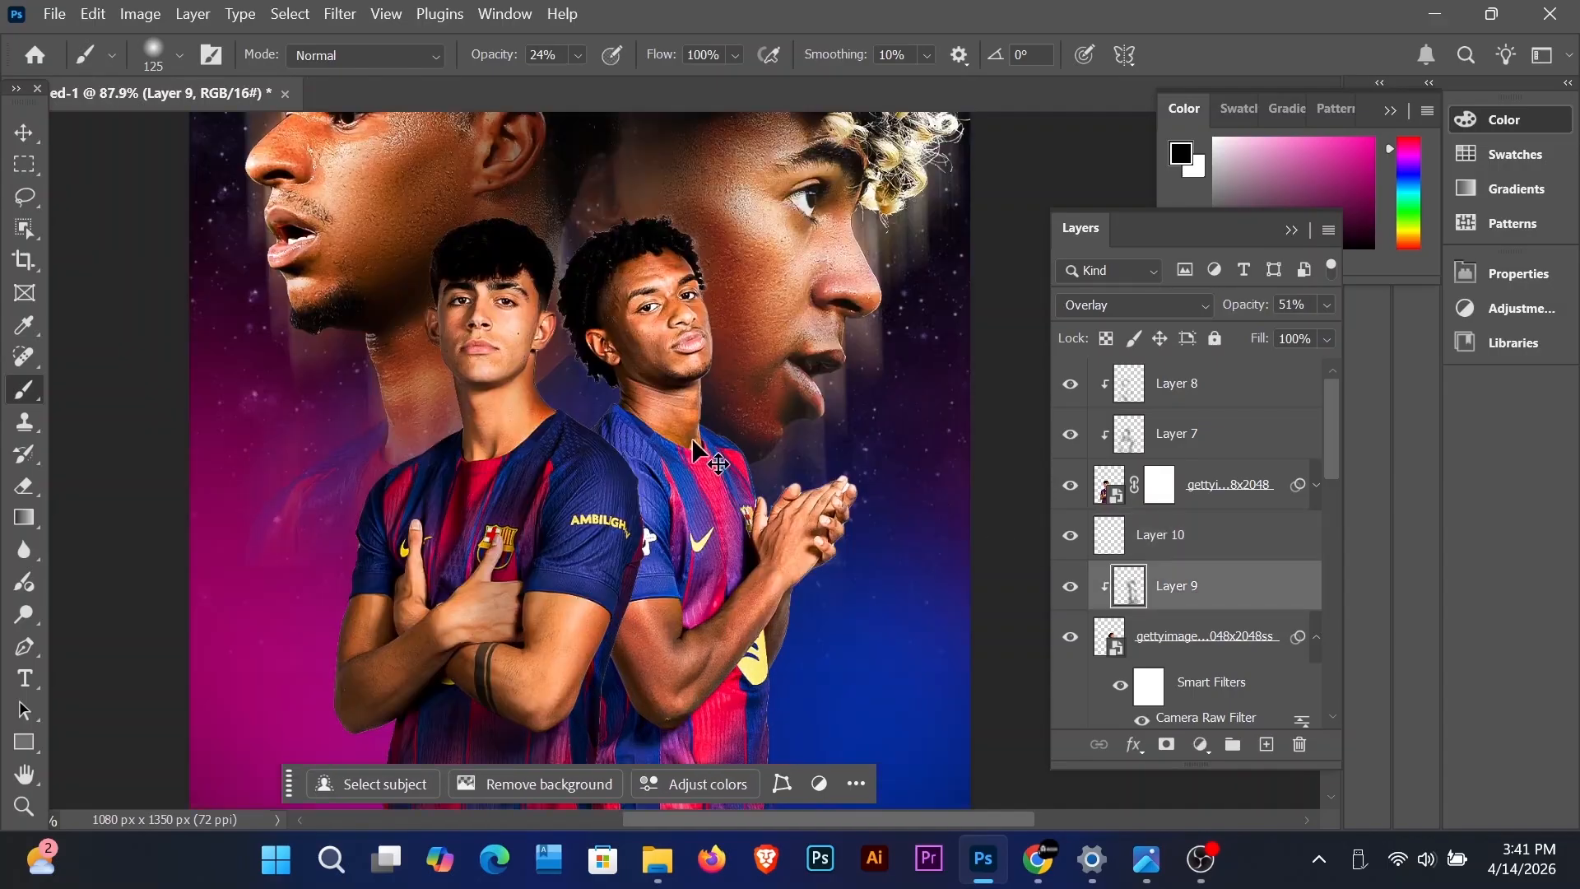
pyautogui.scroll(2, 724, 419)
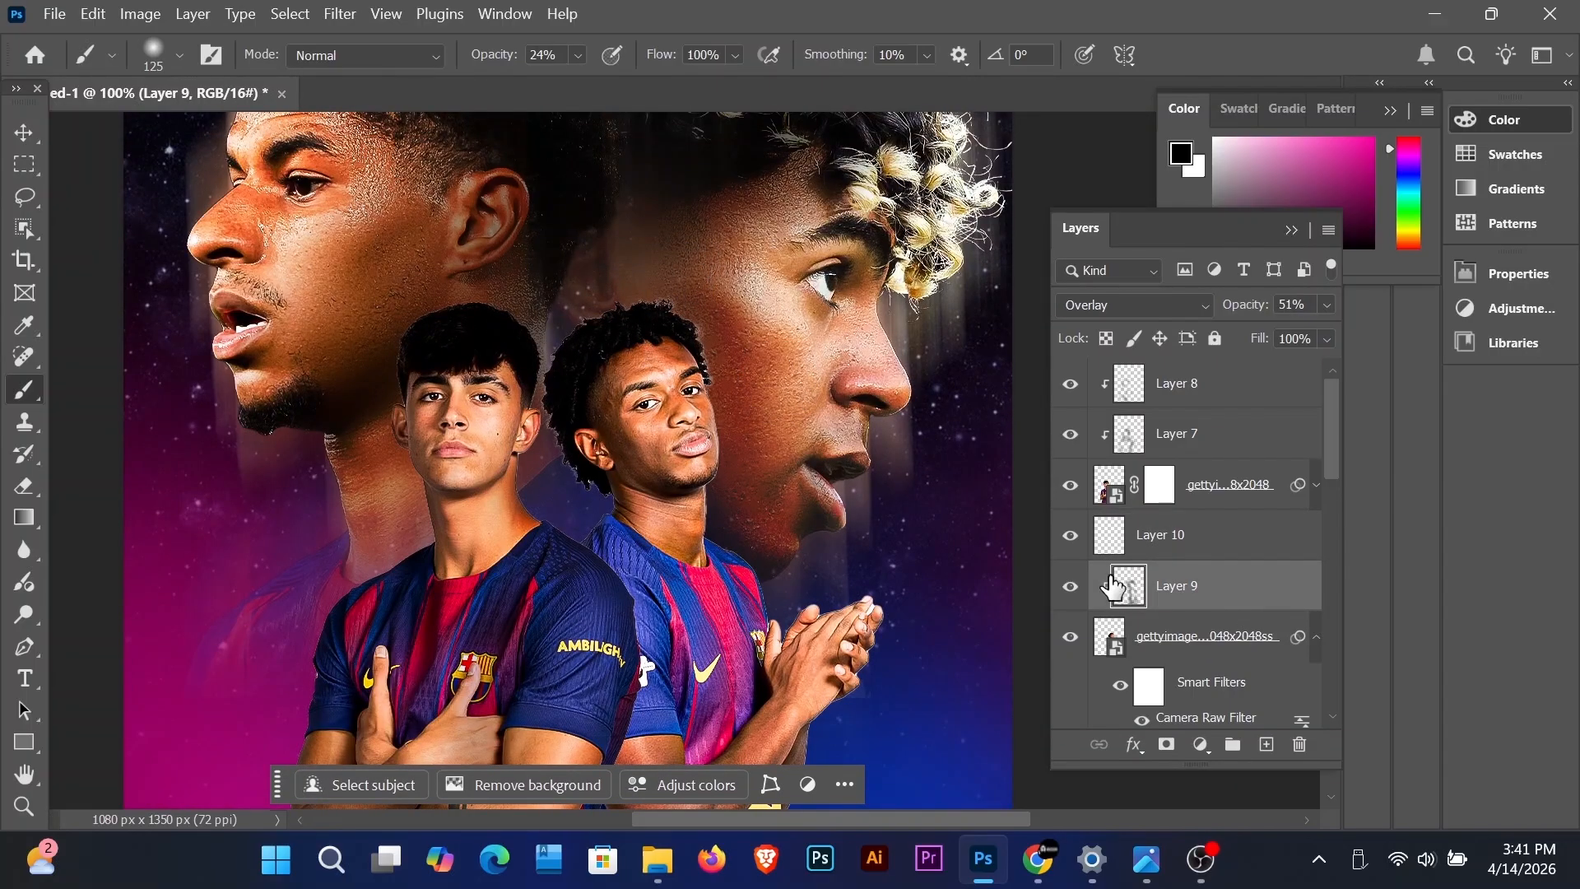
pyautogui.click(1154, 557)
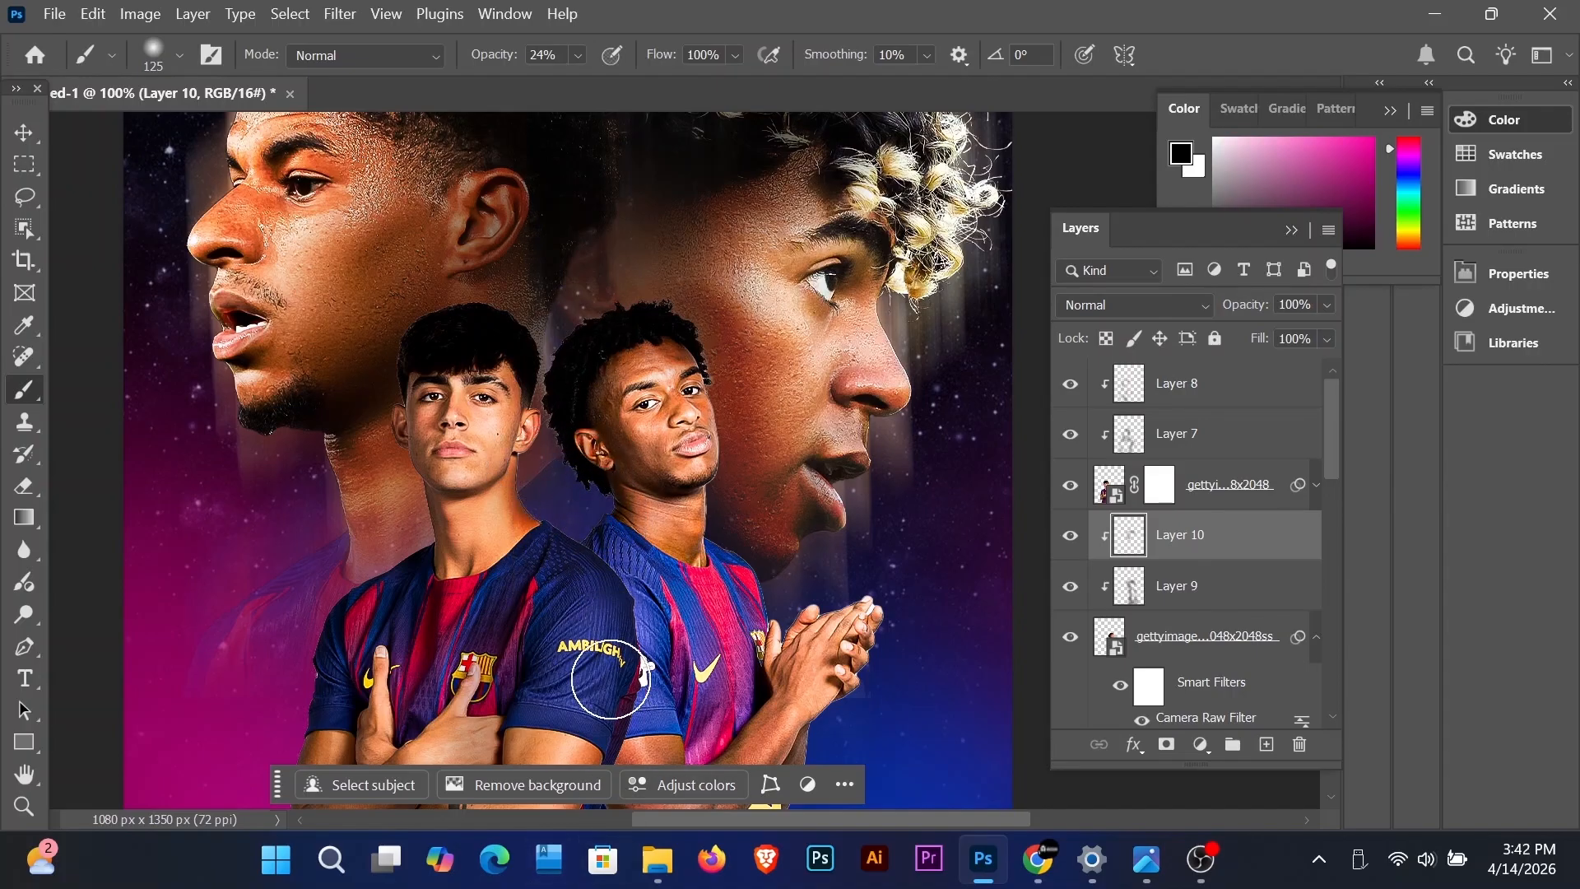
# Step: Paint black shading on Layer 10 over the clapping player, reducing the brush to 80 px at 24% opacity
pyautogui.scroll(-3, 670, 440)
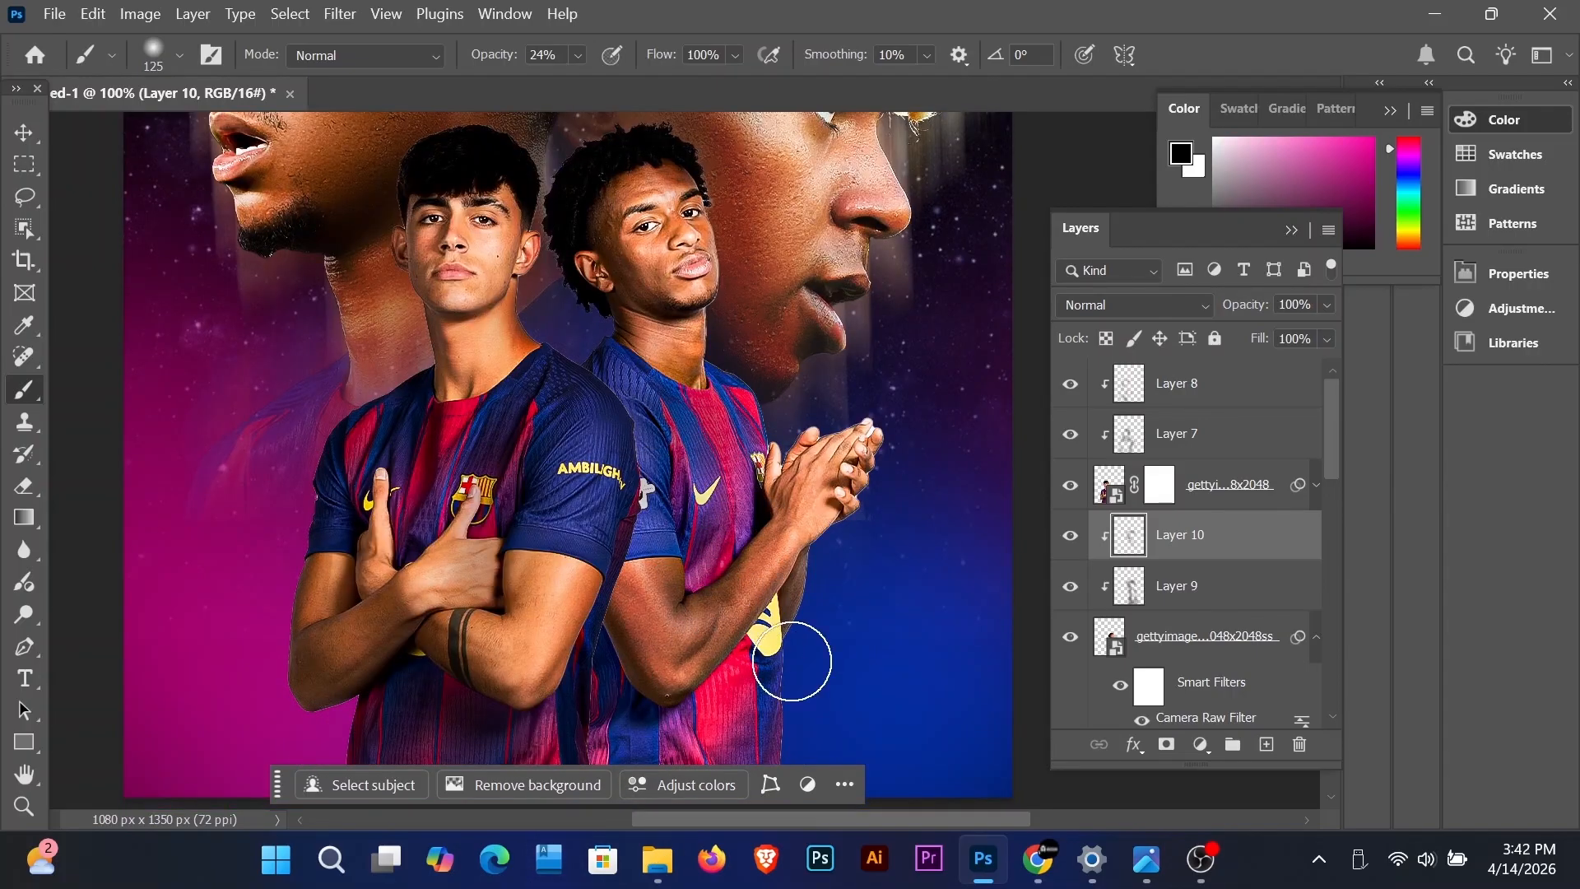
pyautogui.press('super')
pyautogui.press('super')
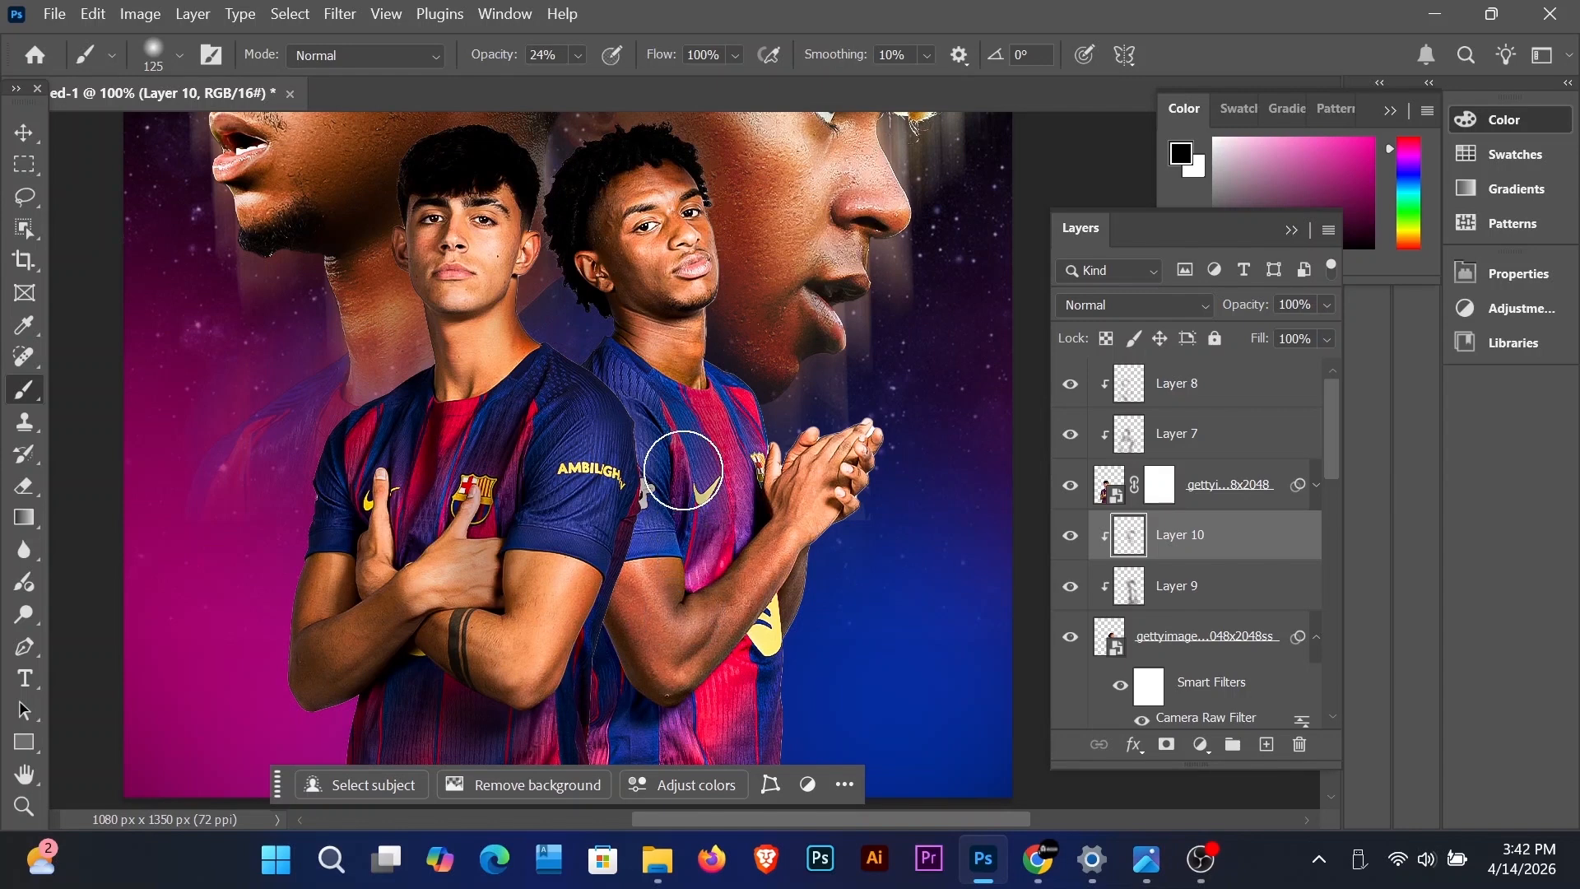
pyautogui.press('[')
pyautogui.press('[')
pyautogui.press('[')
pyautogui.scroll(-3, 669, 594)
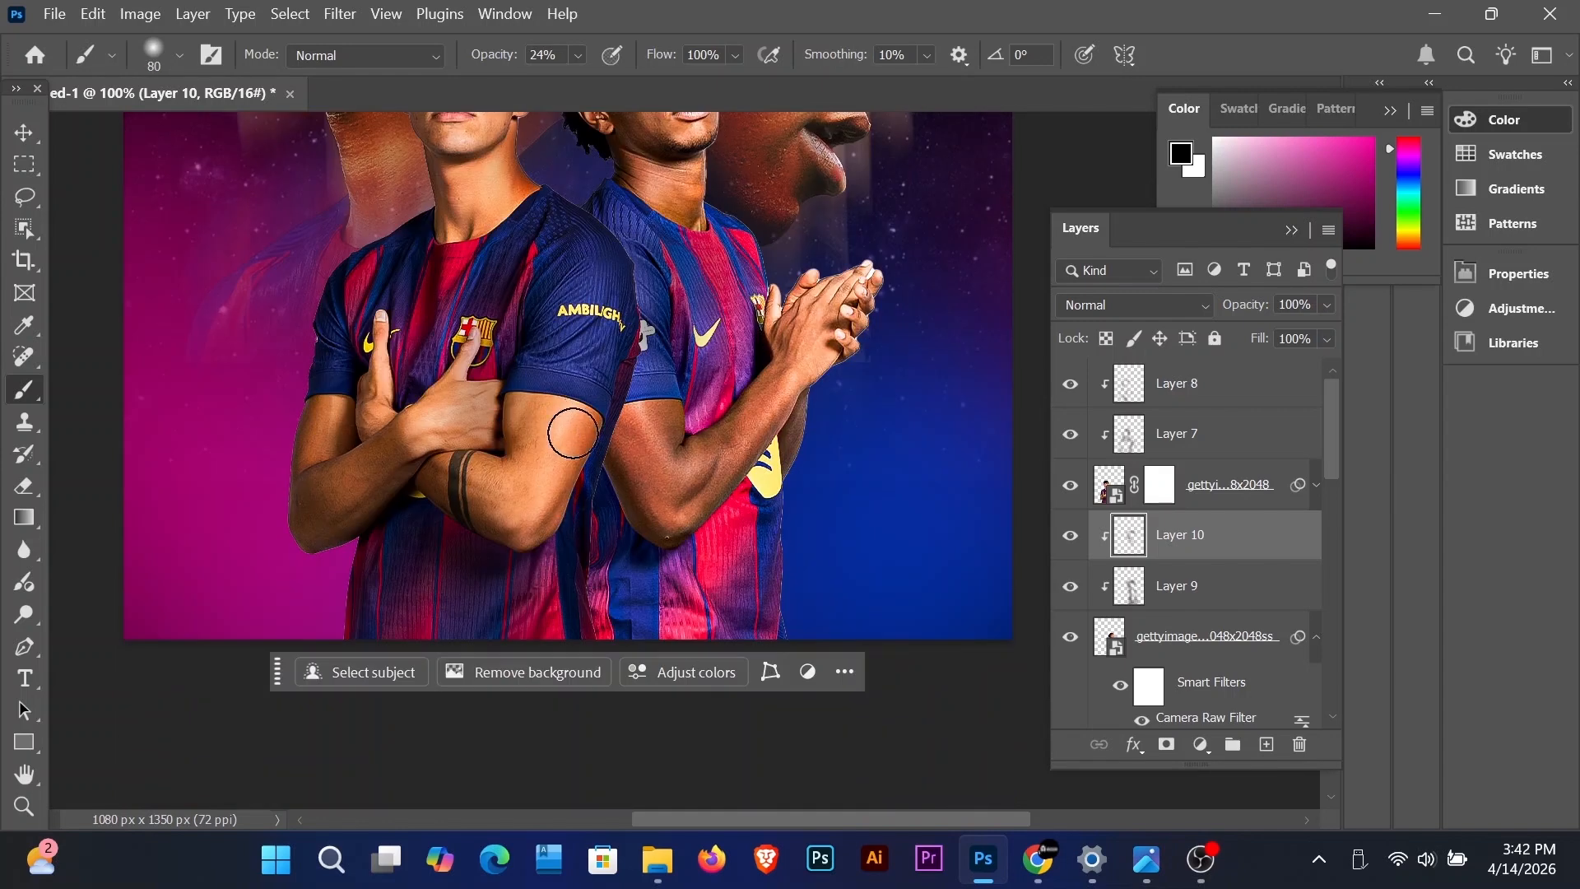
pyautogui.scroll(3, 755, 593)
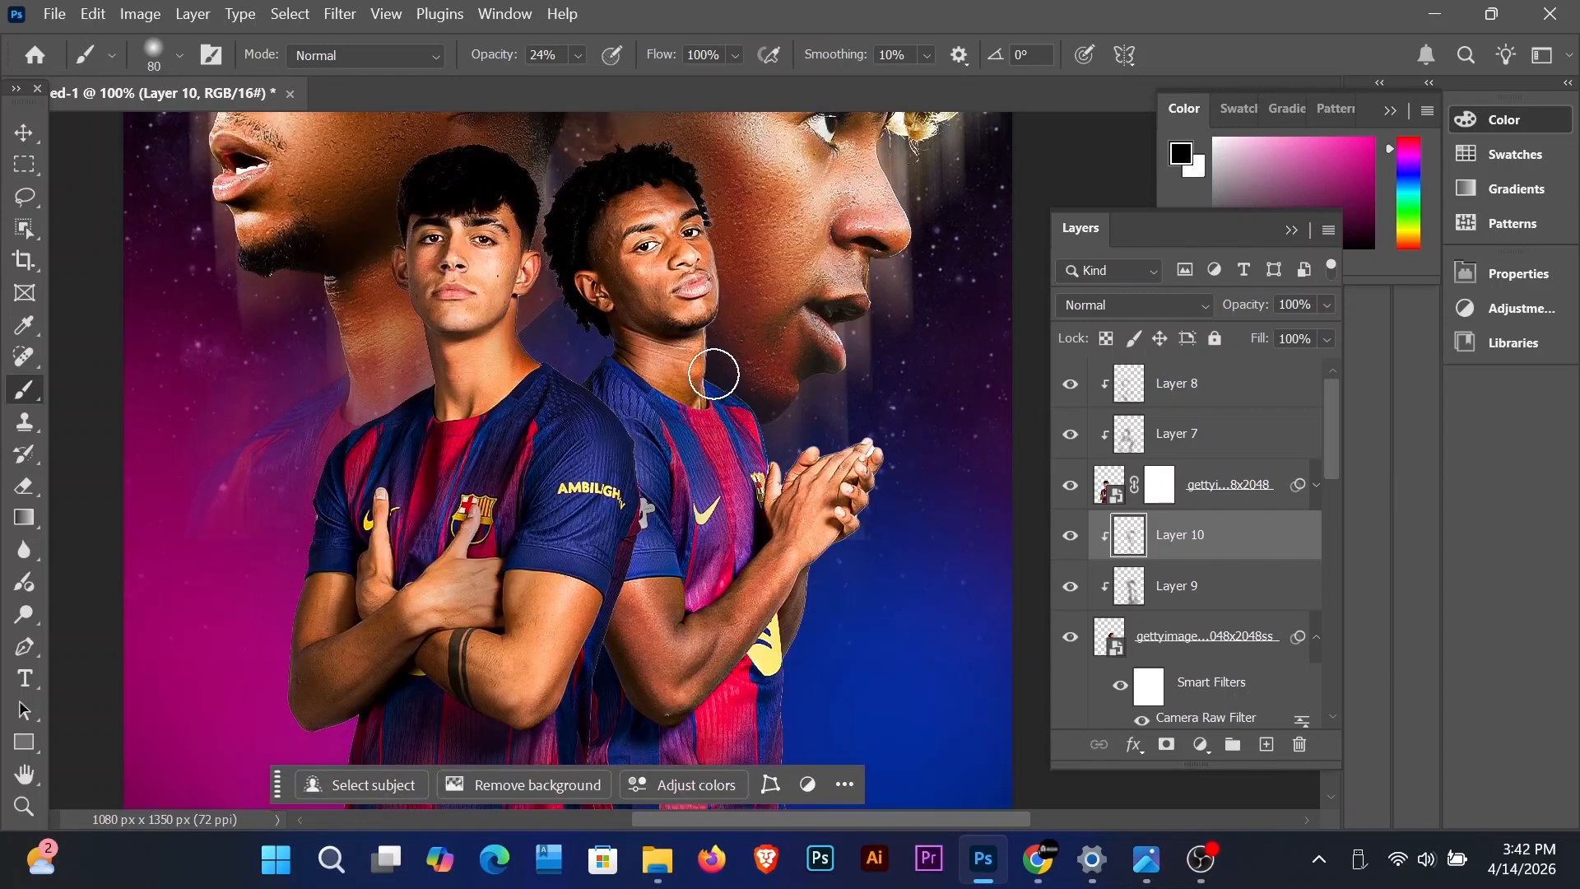
# Step: Touch up the black shading on the clapping player with the 80 px brush, first on Layer 9 and again on Layer 10
pyautogui.hotkey('alt', '[')
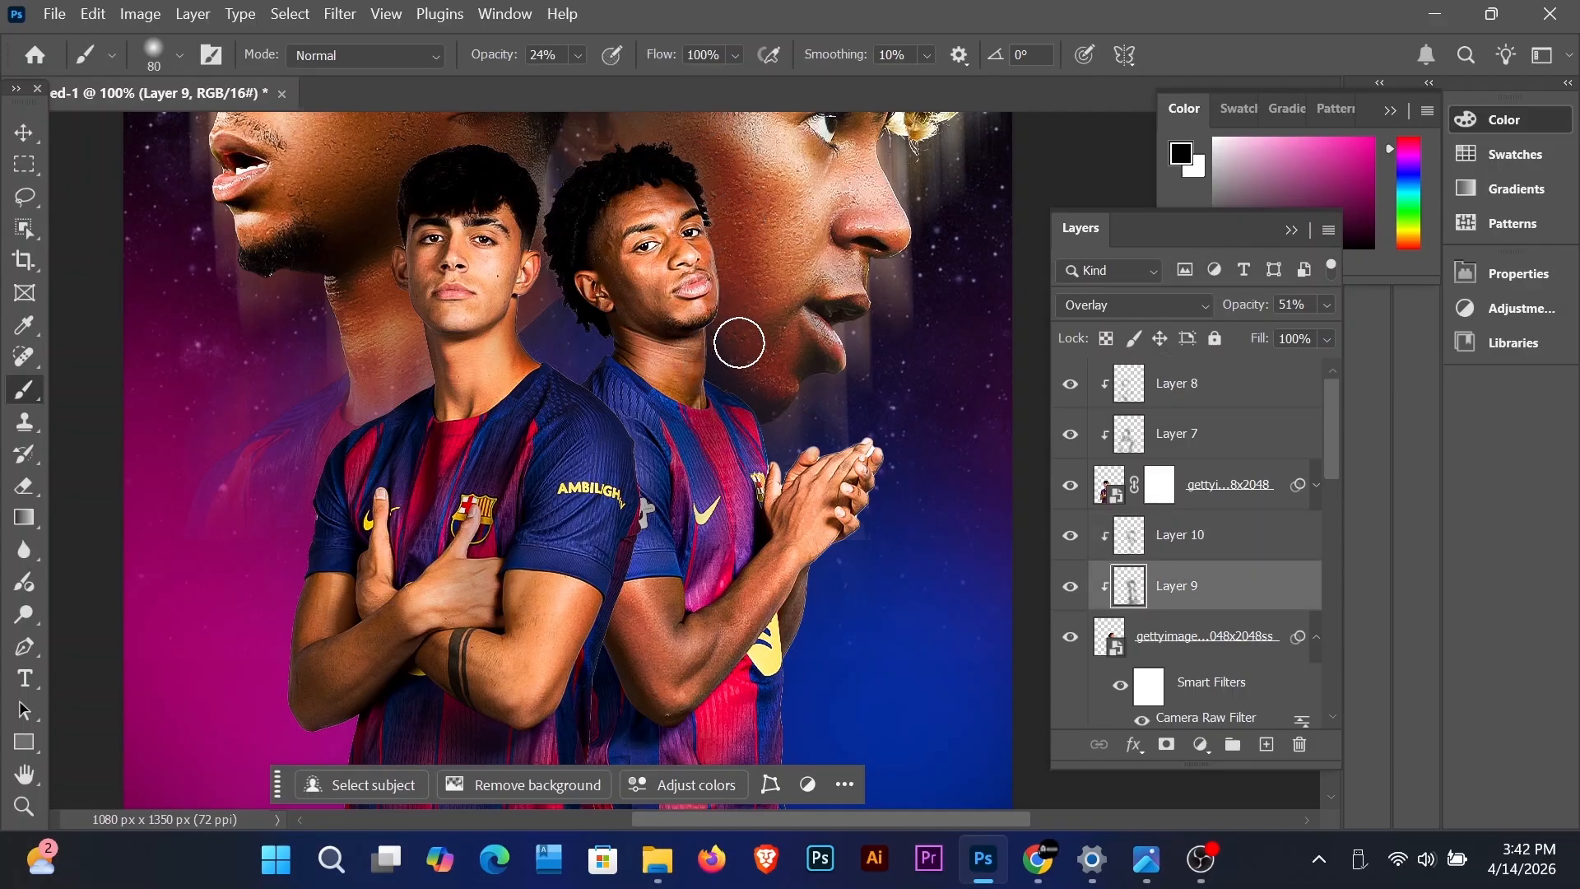
pyautogui.scroll(1, 741, 455)
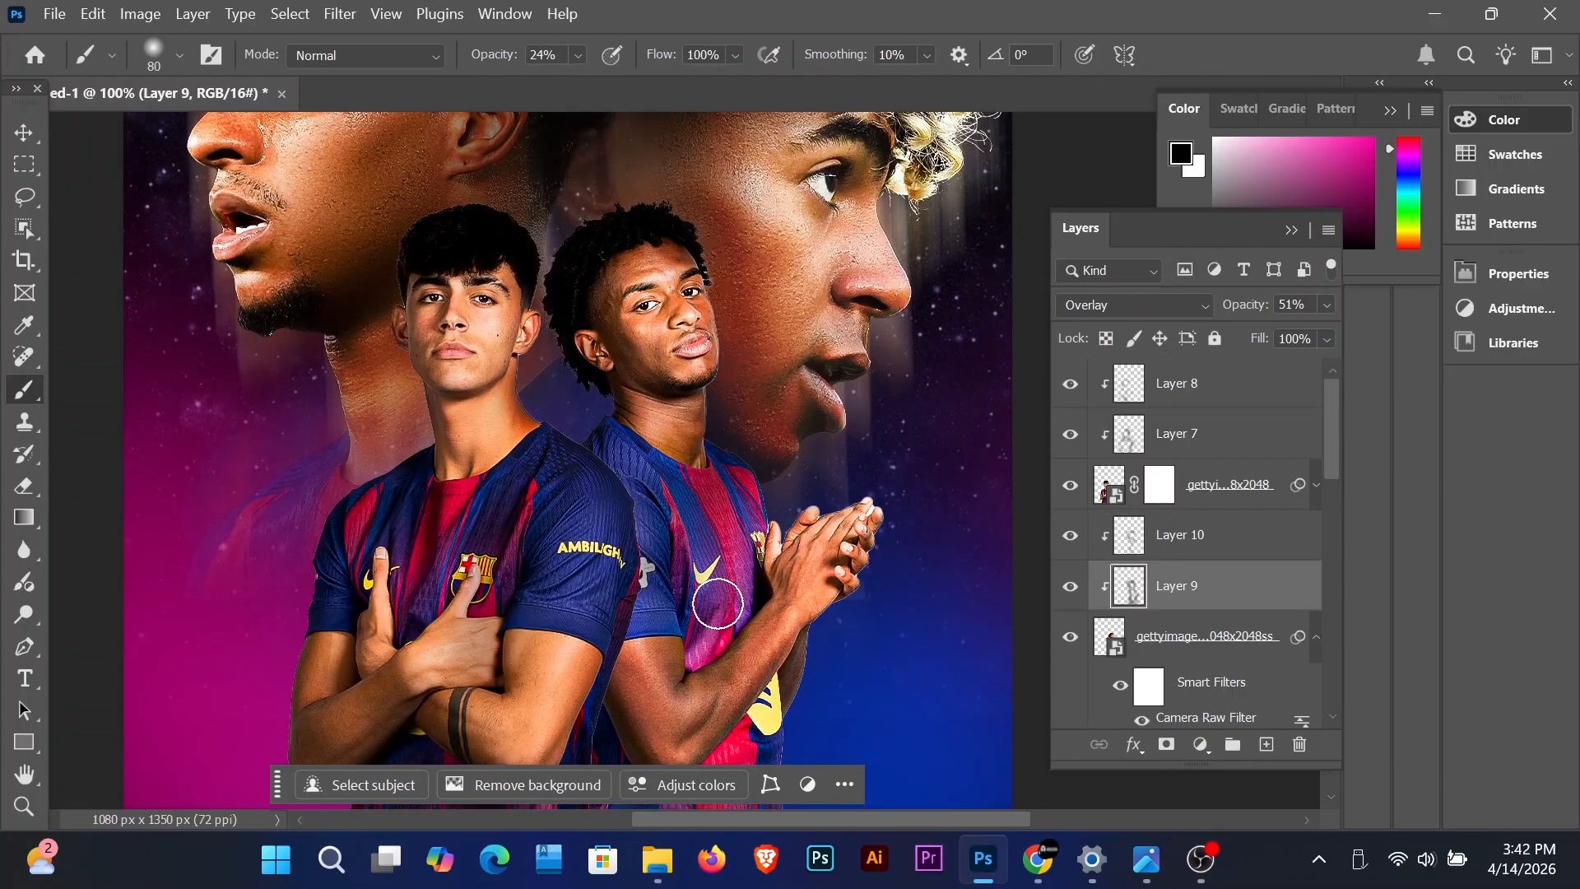
pyautogui.click(1185, 544)
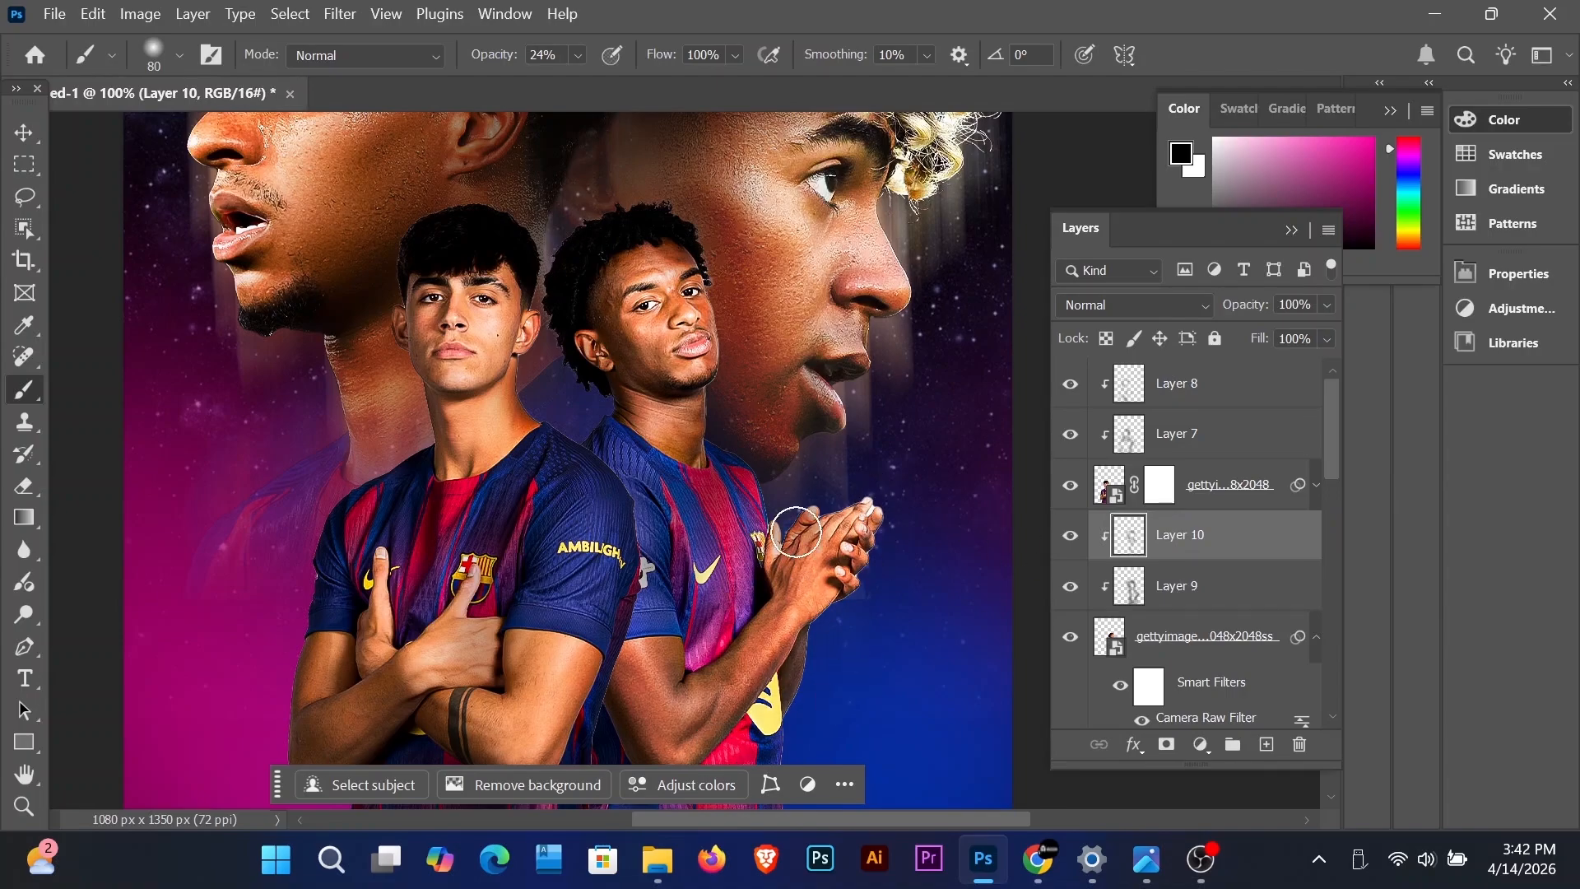
pyautogui.hotkey('ctrl', '-')
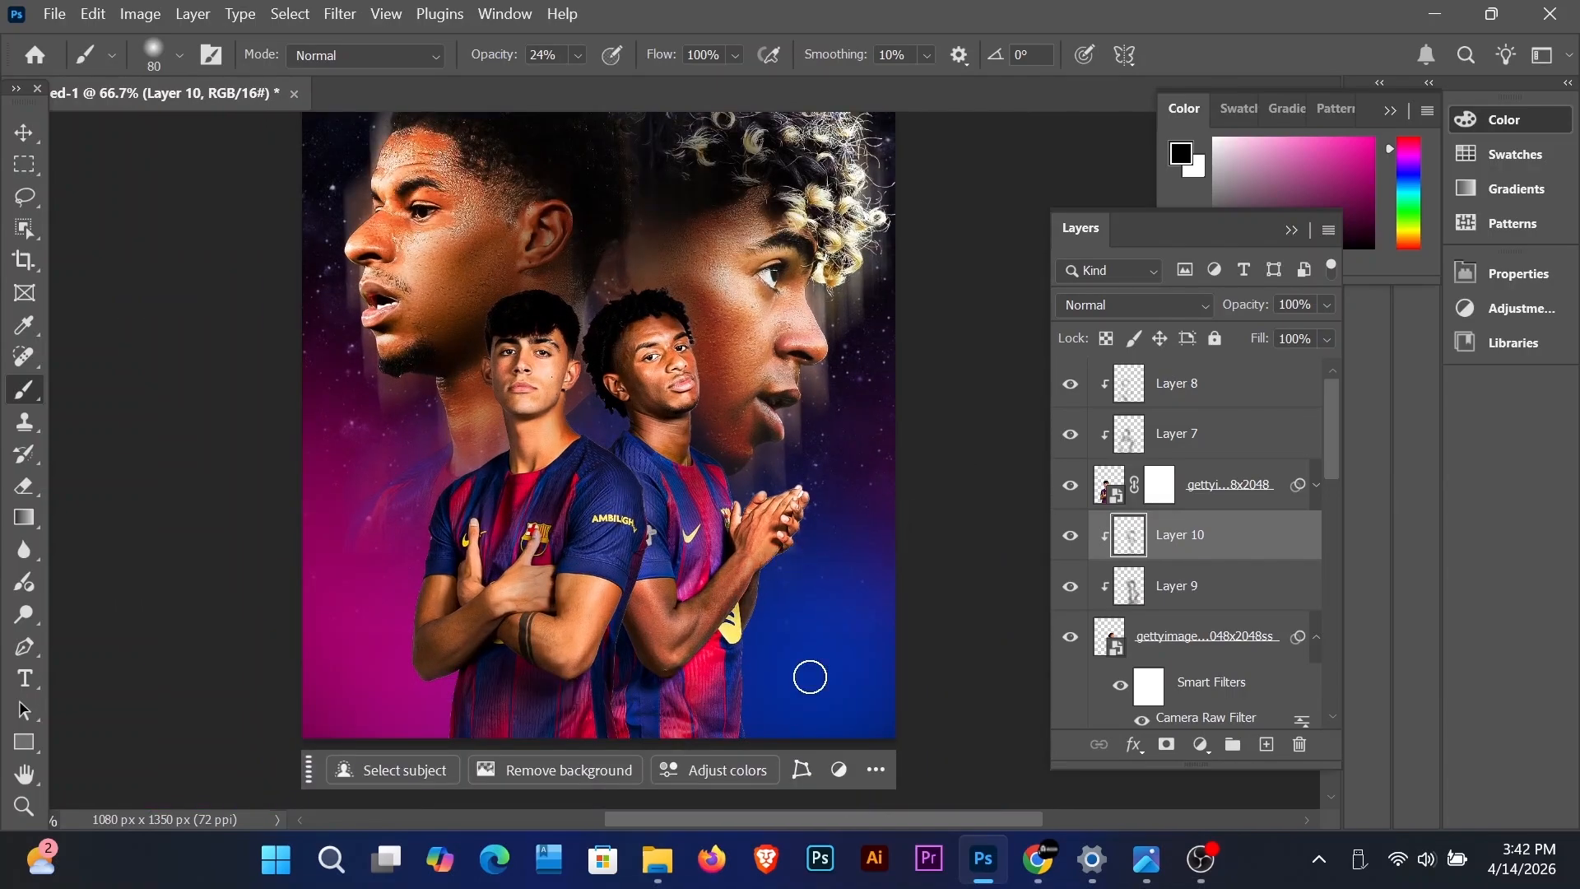
pyautogui.scroll(1, 786, 633)
pyautogui.scroll(-1, 757, 617)
pyautogui.press('v')
pyautogui.scroll(-1, 708, 452)
pyautogui.click(694, 645)
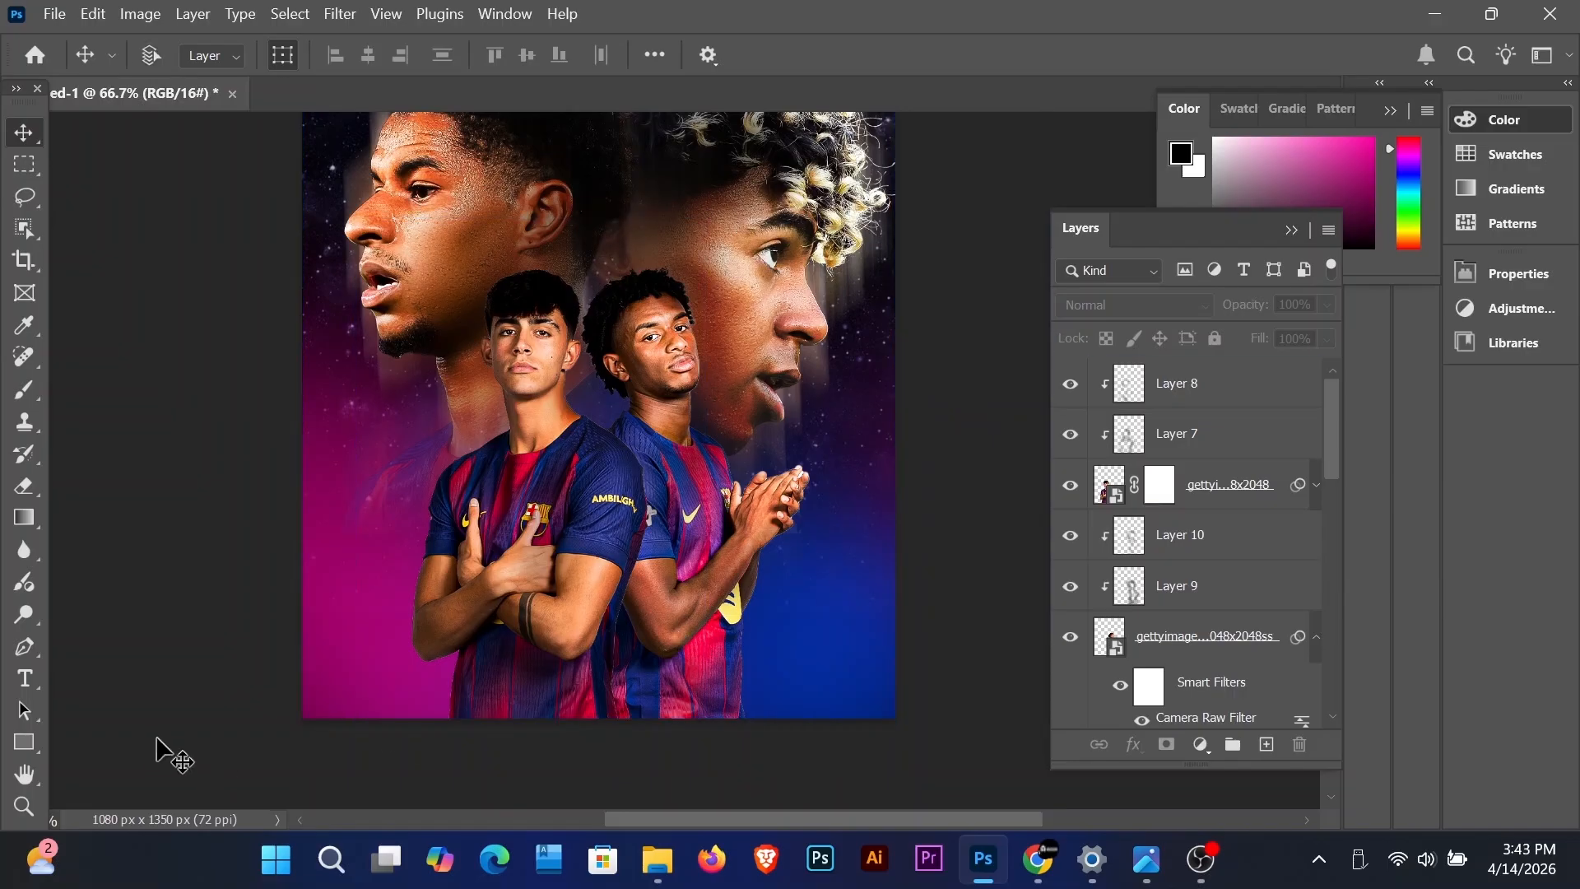
pyautogui.hotkey('ctrl', '-')
pyautogui.click(631, 532)
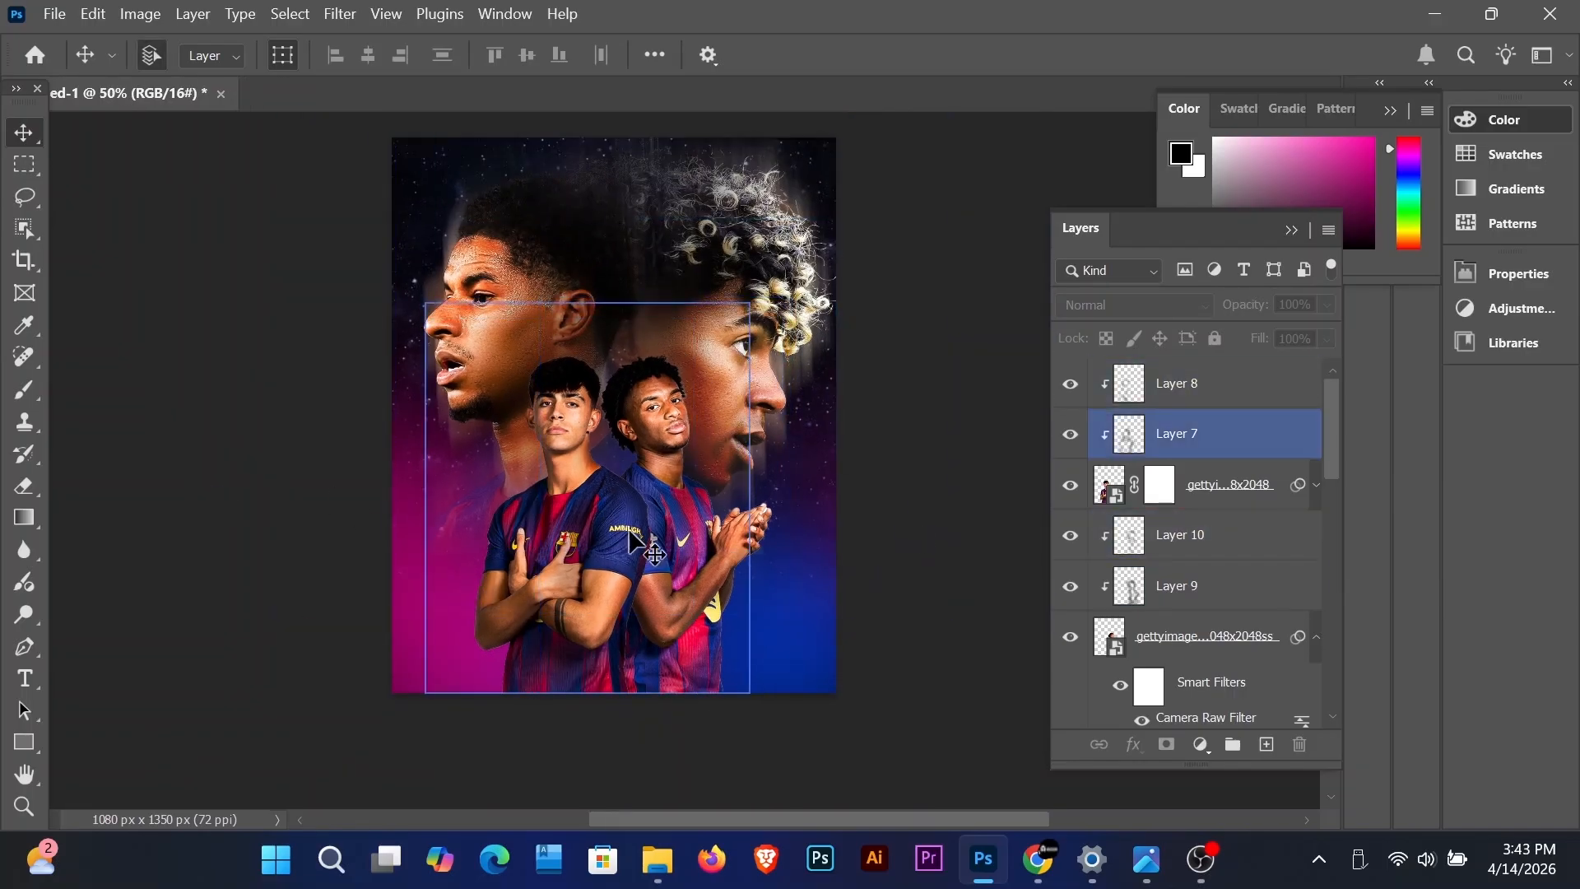
pyautogui.click(616, 658)
pyautogui.click(935, 654)
pyautogui.click(765, 656)
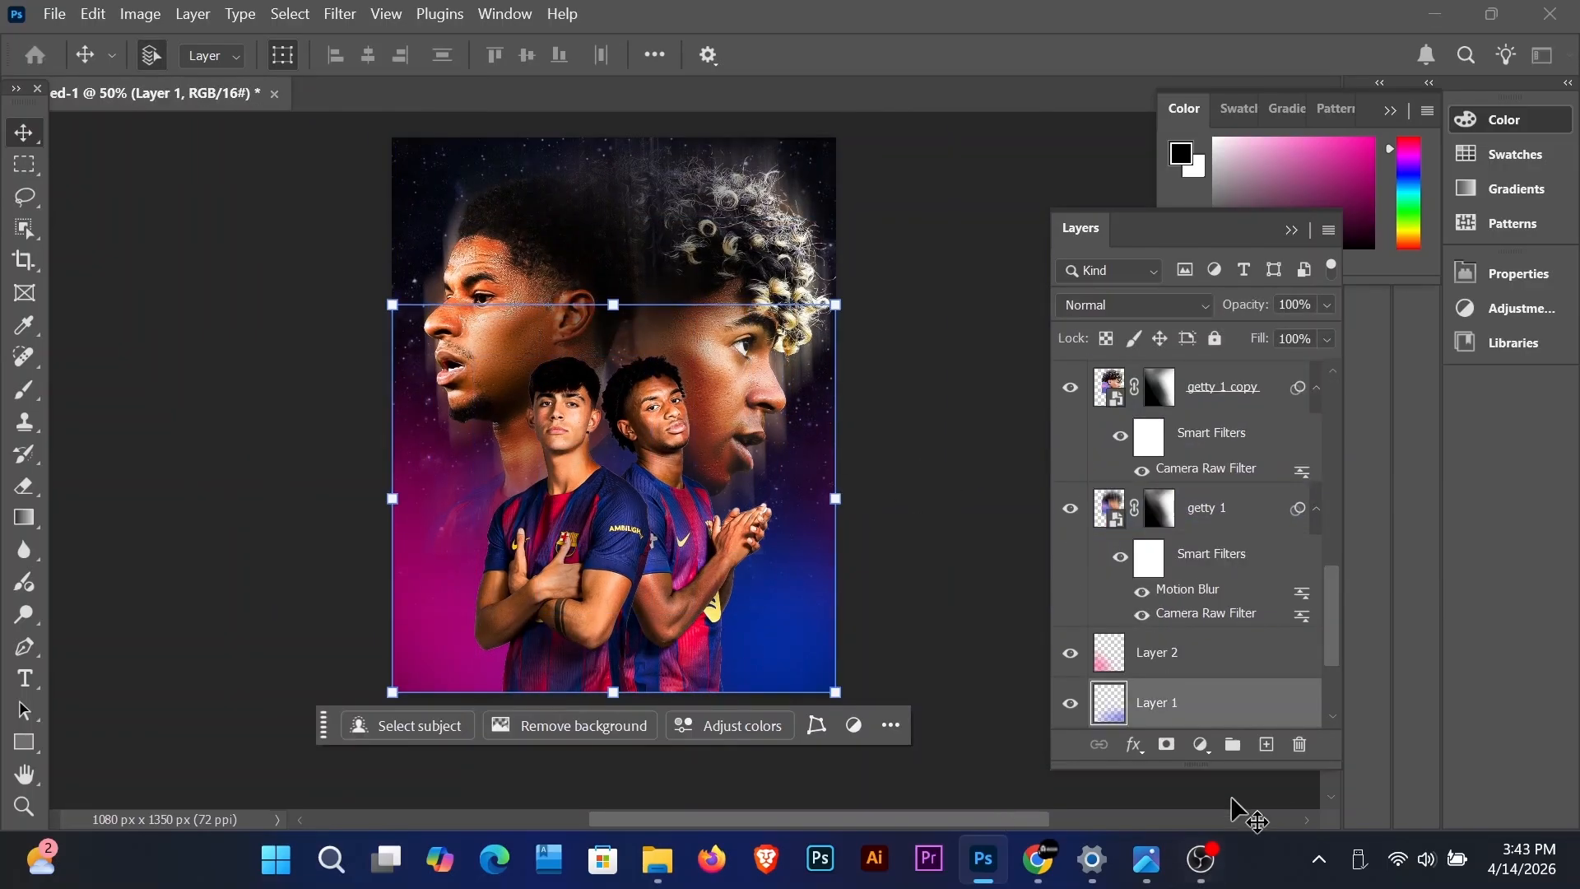
pyautogui.click(974, 406)
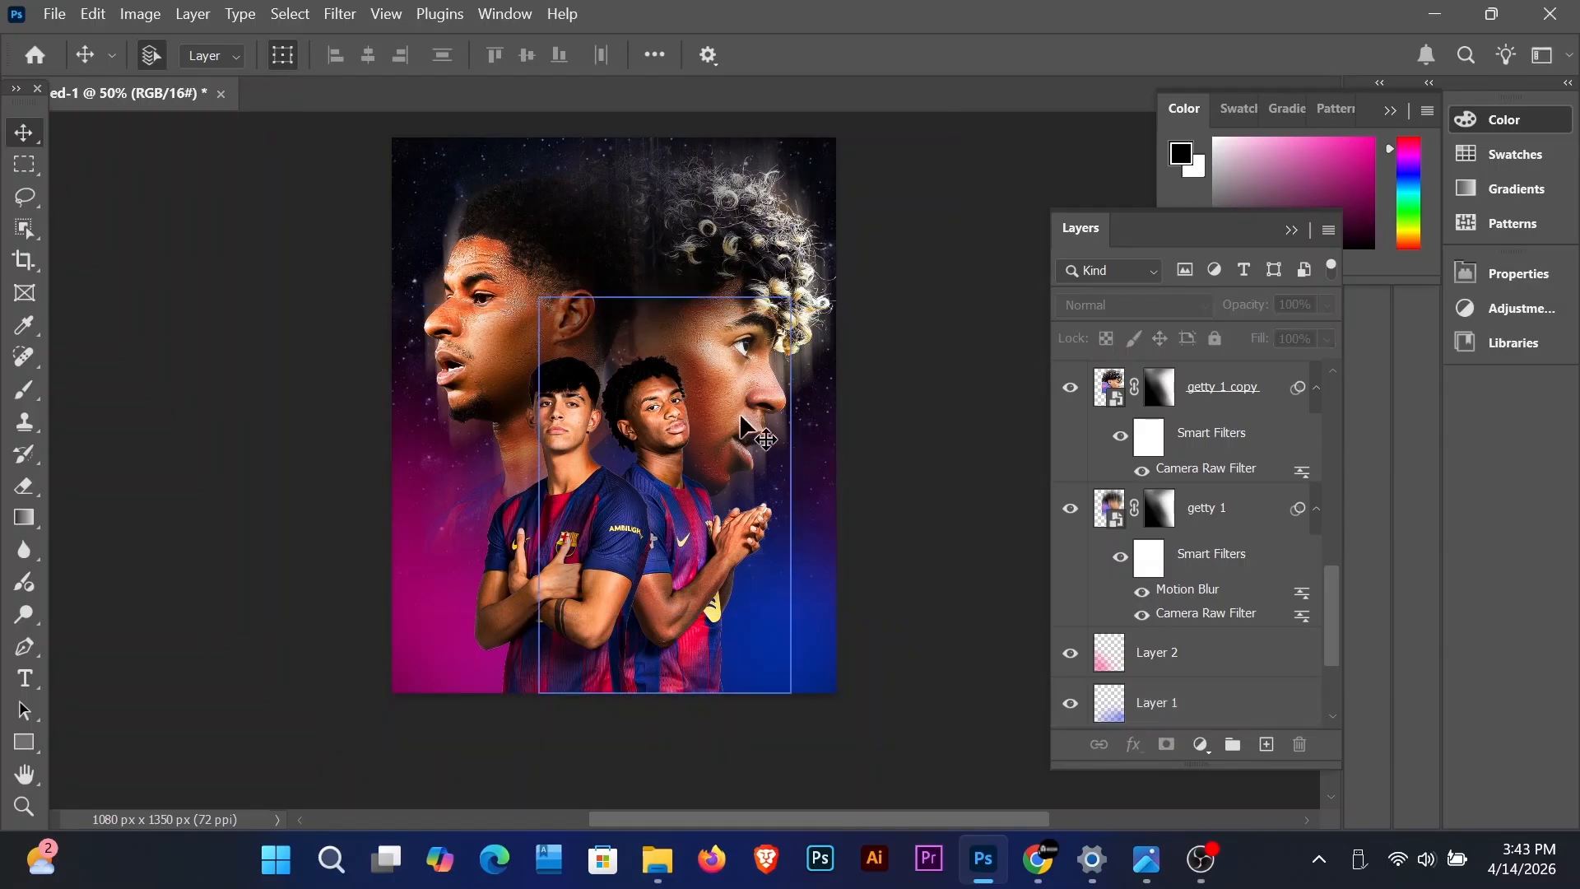
pyautogui.click(619, 289)
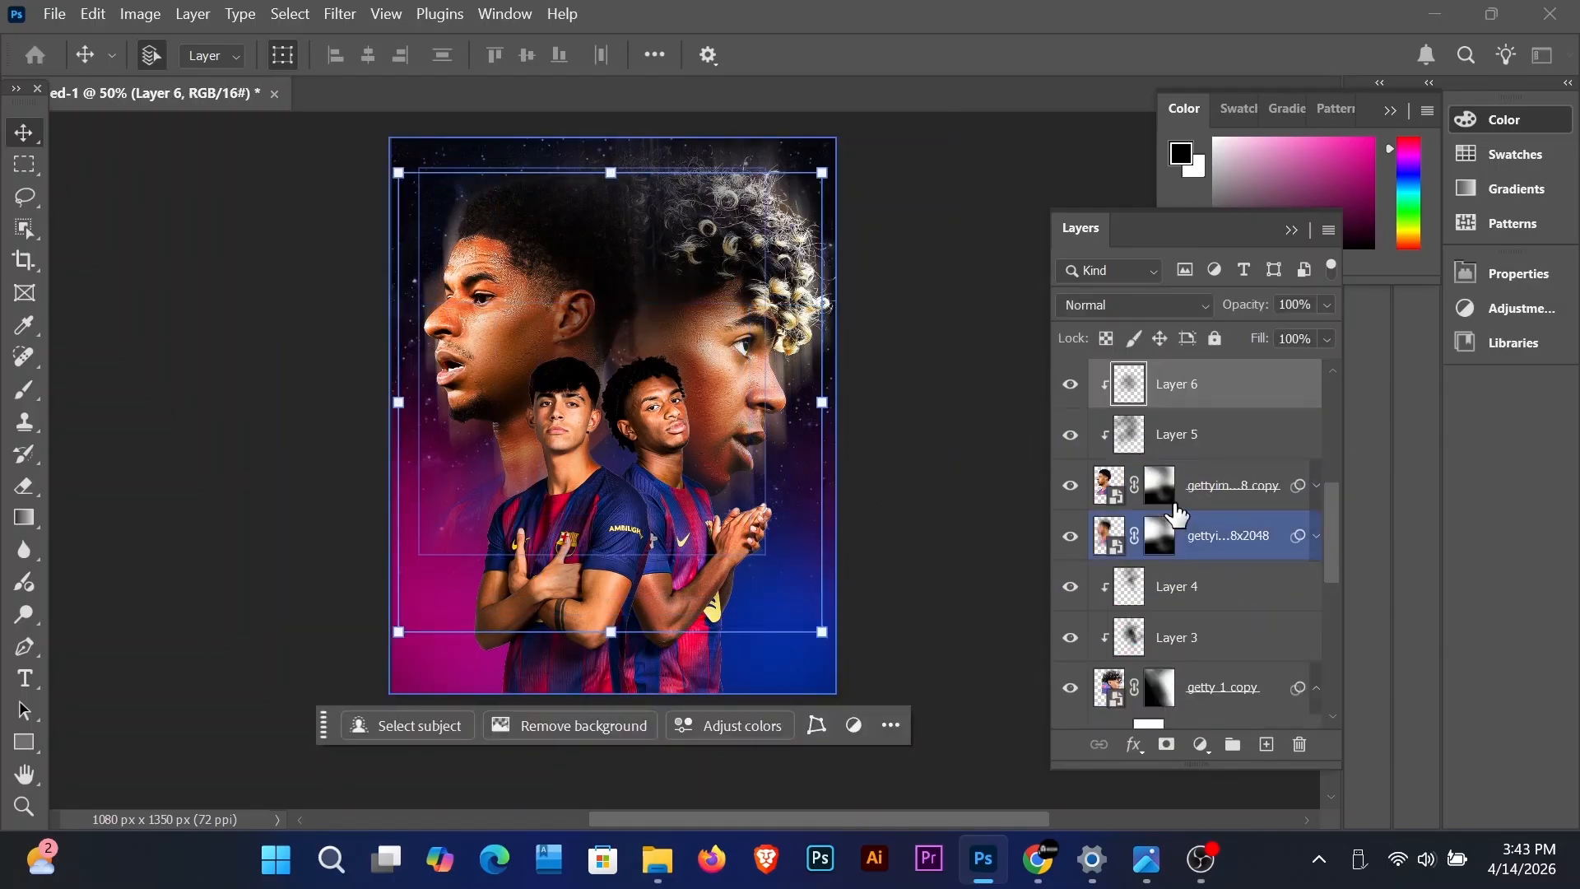
pyautogui.click(946, 527)
pyautogui.click(610, 568)
pyautogui.click(798, 643)
# Step: Add a new empty layer at the top of the layer stack and sample the poster's blue background as the brush colour
pyautogui.scroll(10, 1249, 517)
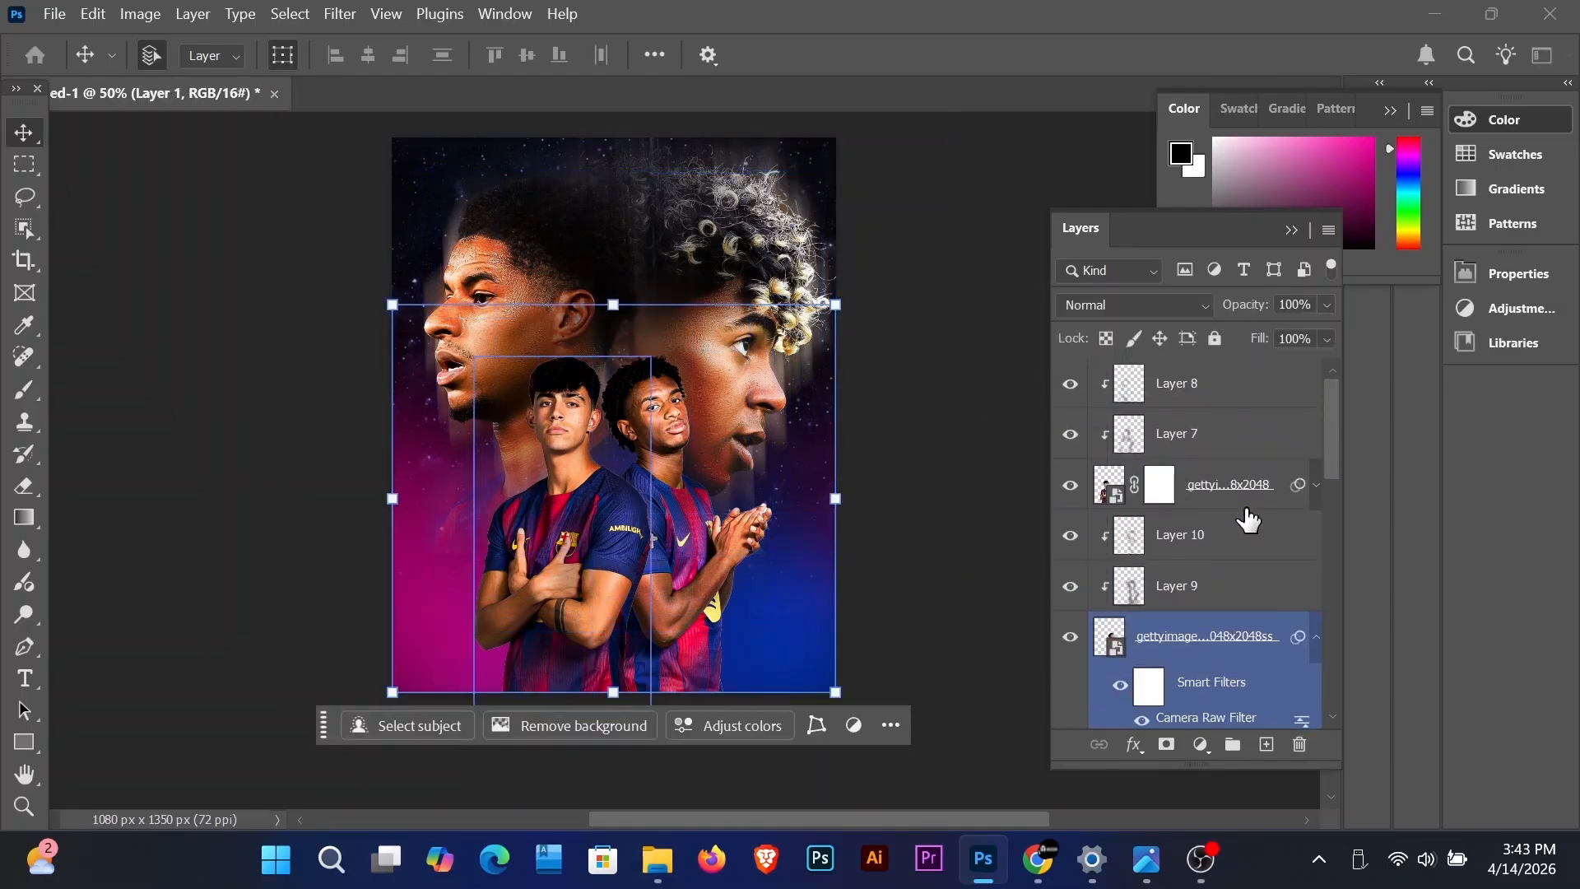
pyautogui.click(1266, 744)
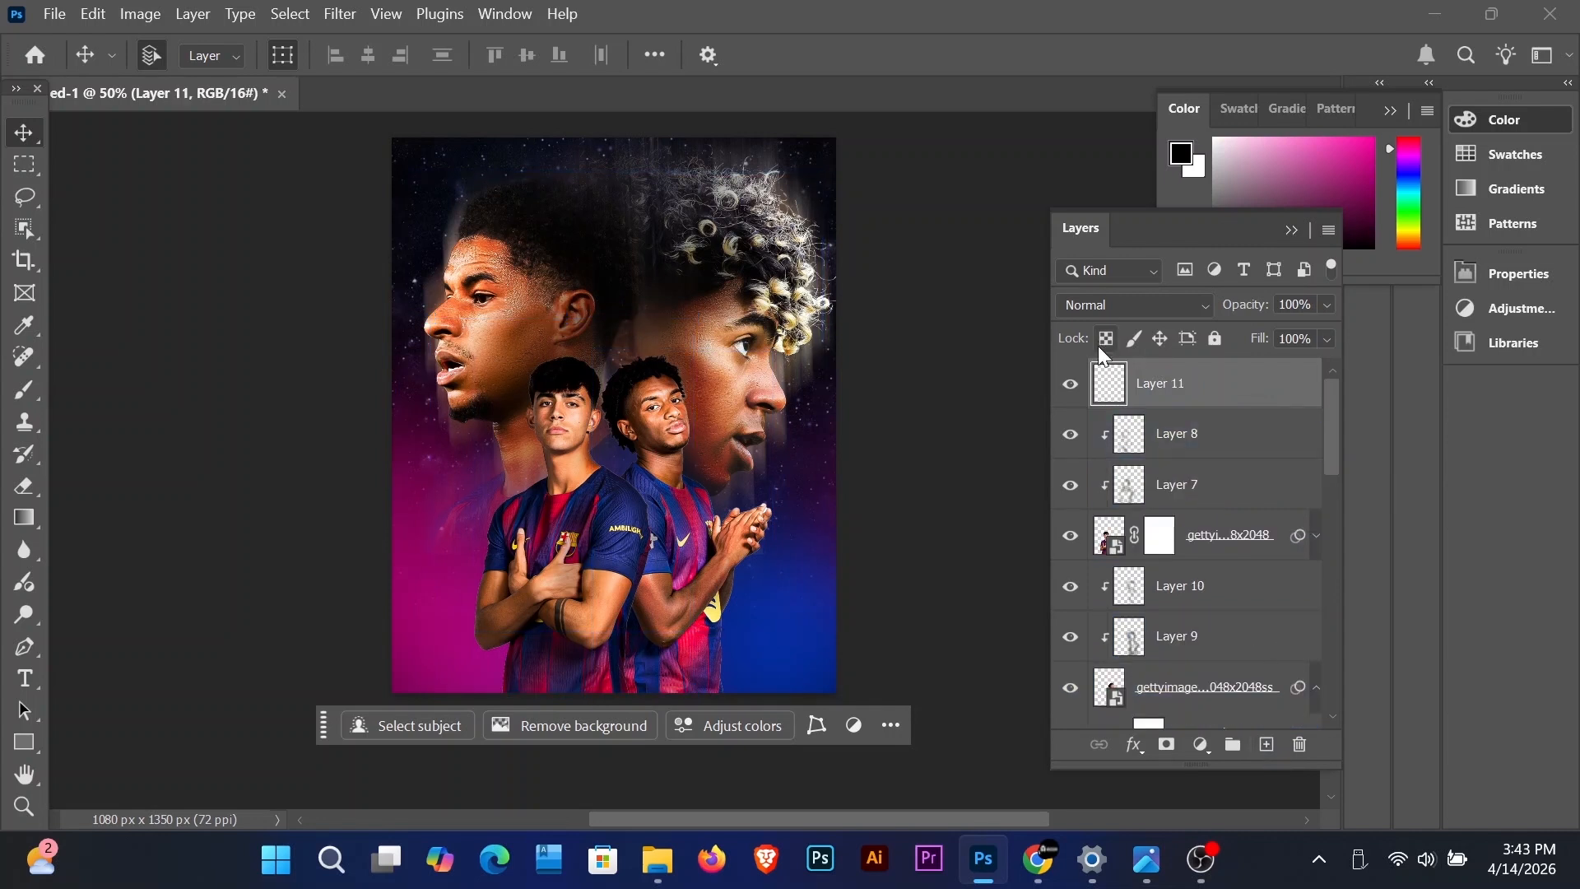
pyautogui.press('b')
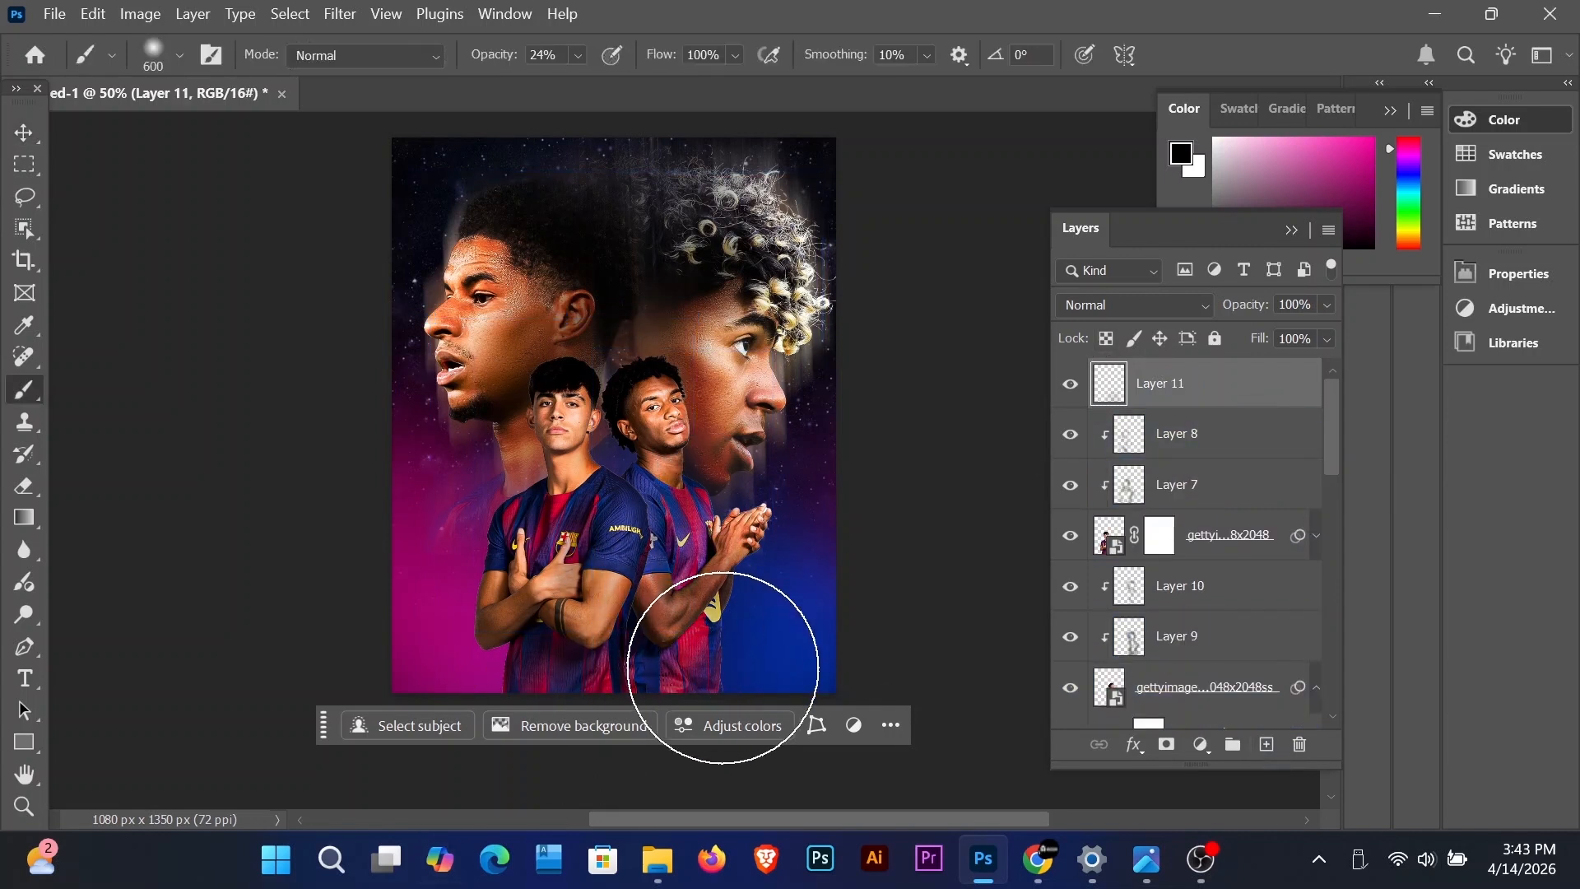
pyautogui.keyDown('alt'); pyautogui.click(815, 639); pyautogui.keyUp('alt')
pyautogui.press('v')
pyautogui.press('b')
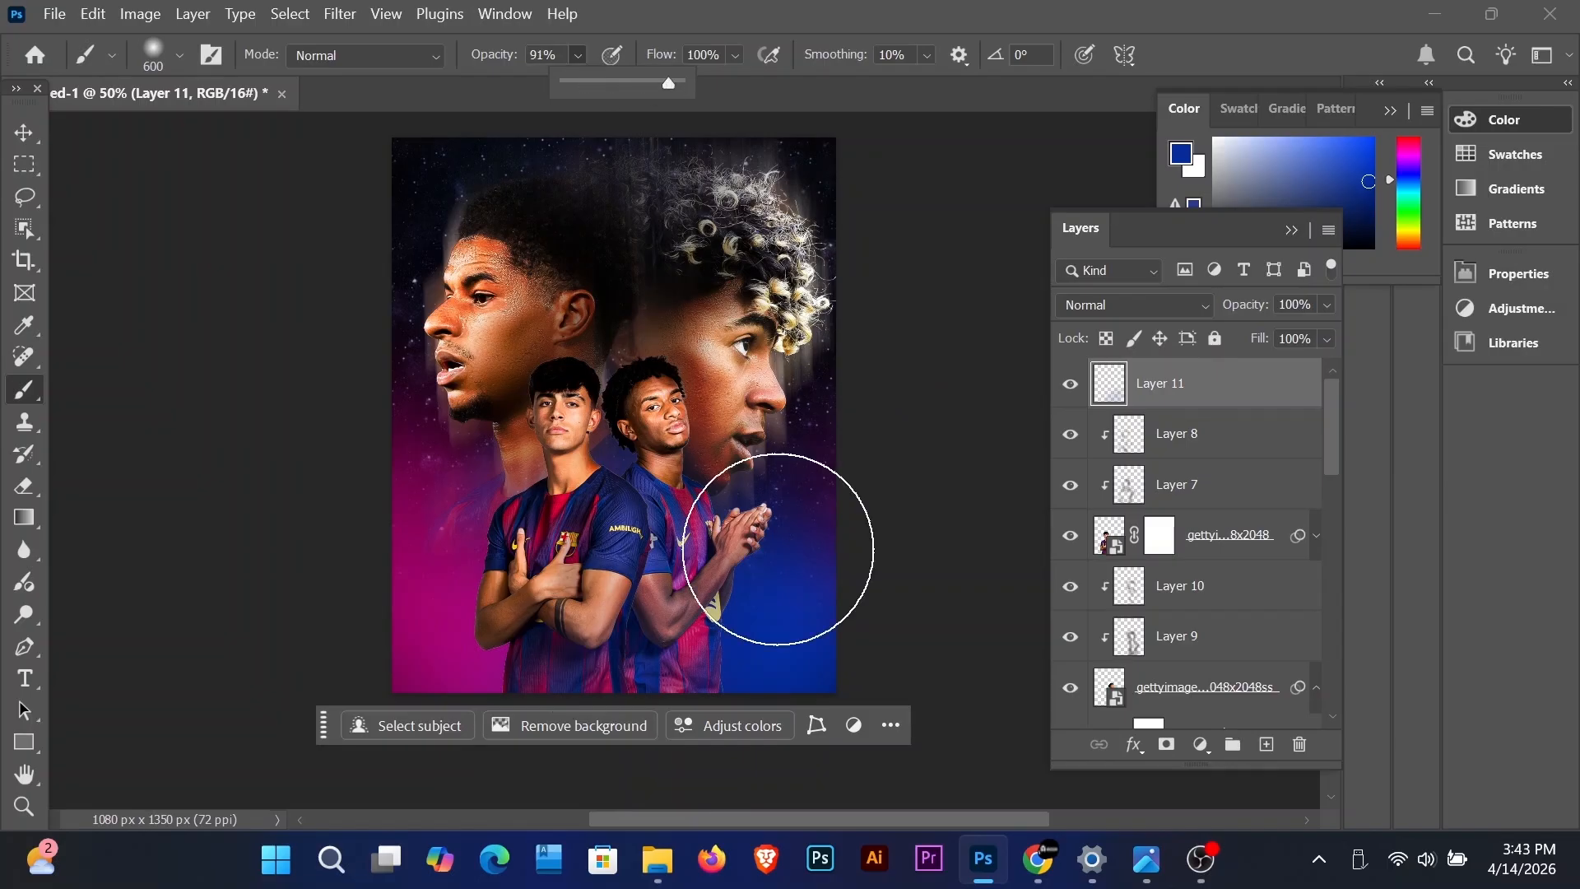
# Step: Paint blue on Layer 11 over the clapping player with a 600 px brush at 91% opacity, and reduce the brush opacity to 60%
pyautogui.click(778, 549)
pyautogui.scroll(-2, 786, 632)
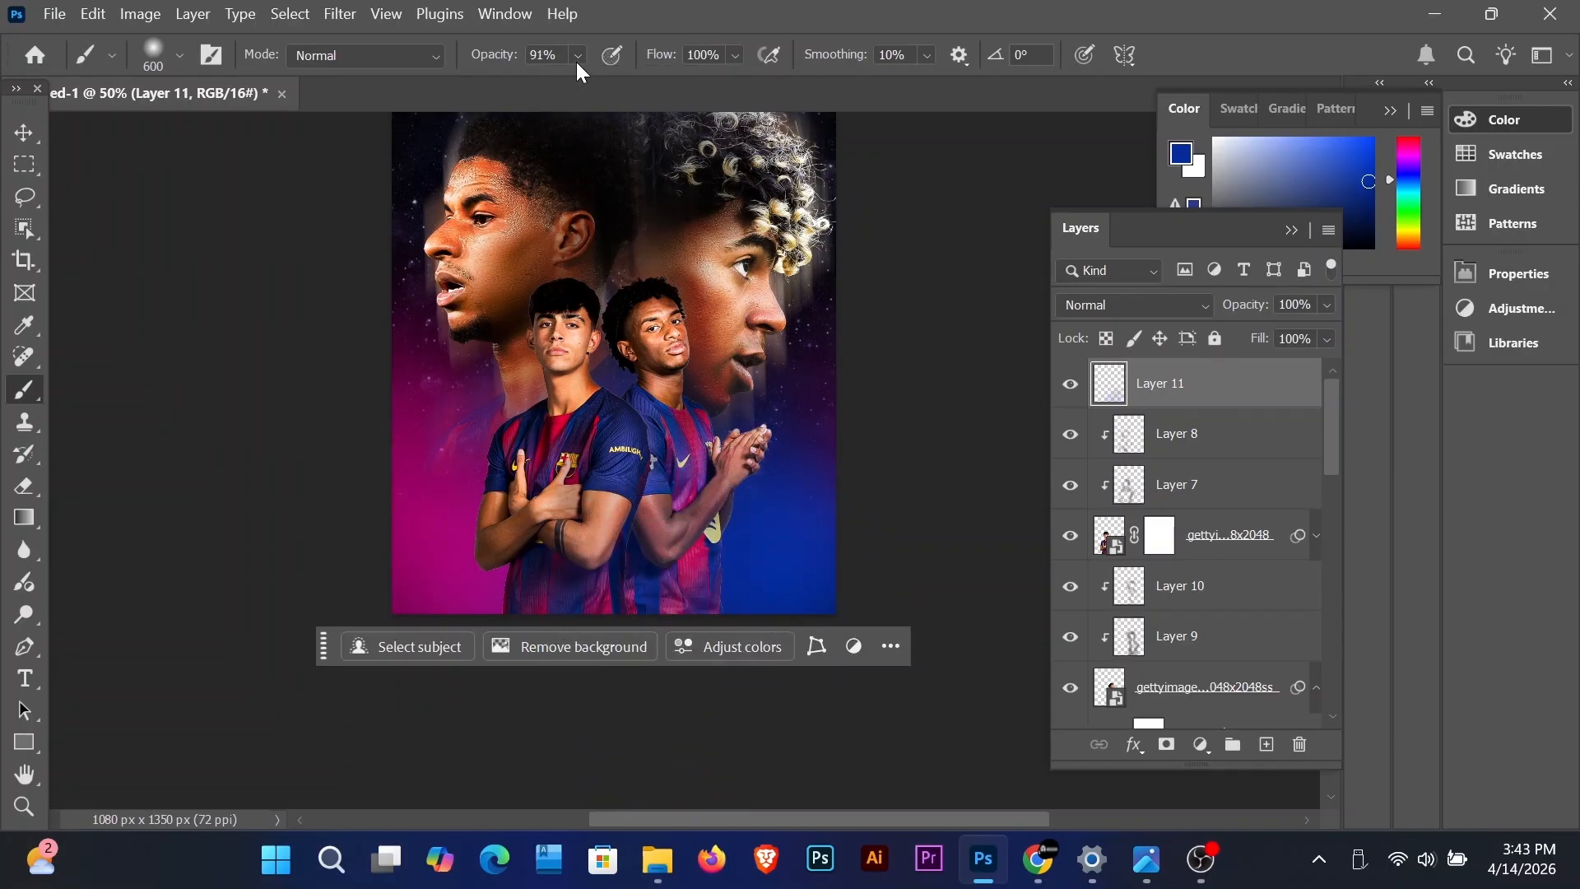
pyautogui.click(583, 83)
pyautogui.moveTo(531, 588); pyautogui.dragTo(793, 582)
pyautogui.hotkey('ctrl', 'z')
pyautogui.click(675, 604)
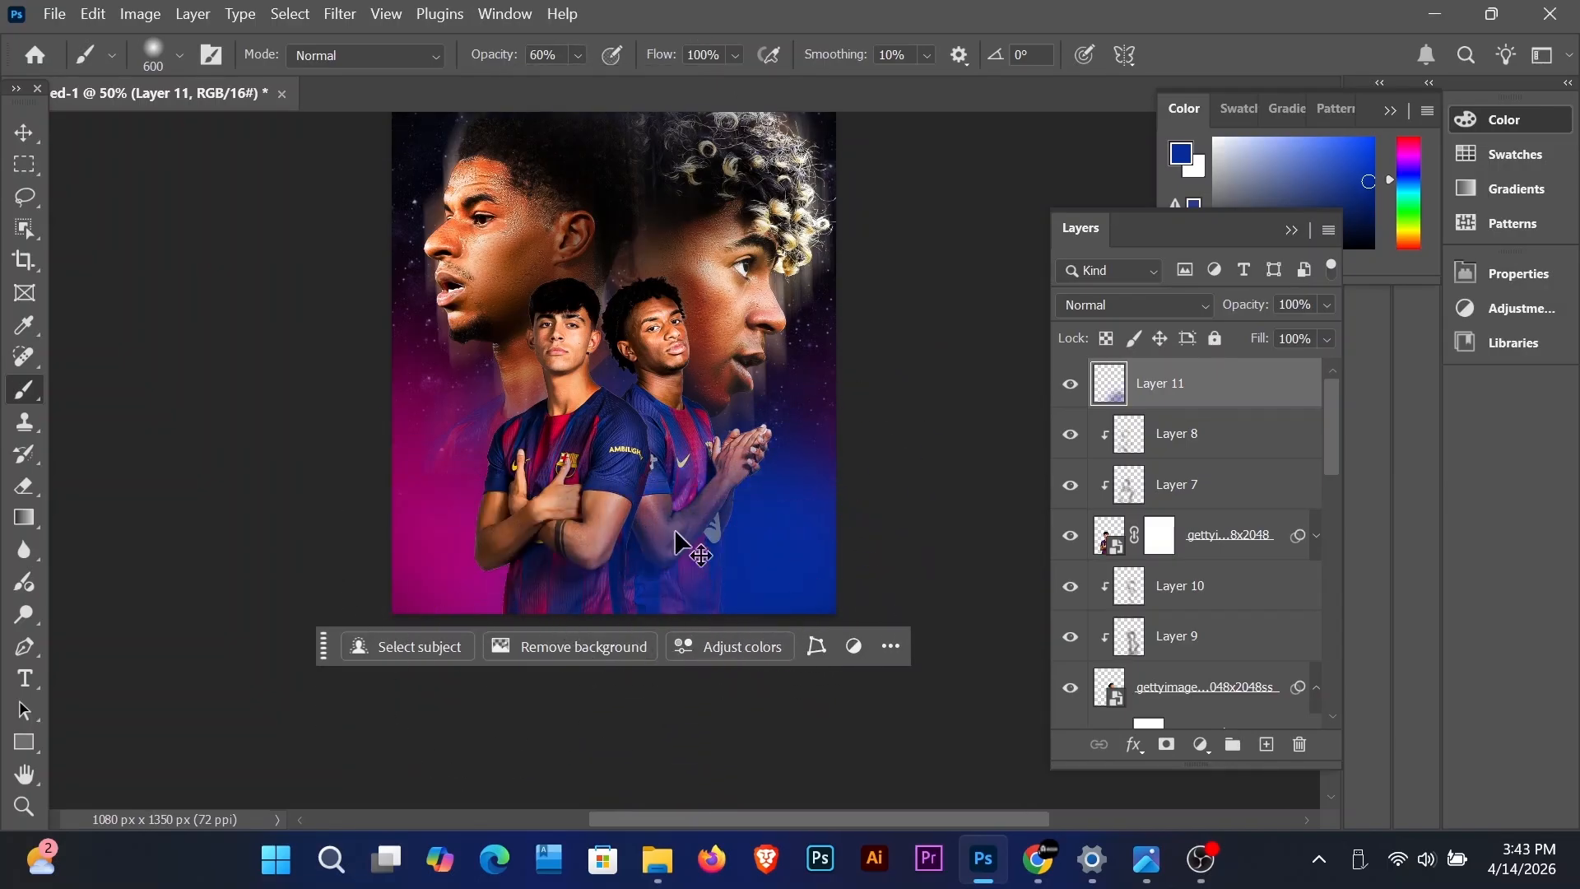
pyautogui.hotkey('ctrl', 'z')
# Step: Paint a soft blue glow on Layer 11 across the clapping player's lower body and the adjoining poster corner with the 600 px brush
pyautogui.click(642, 588)
pyautogui.scroll(-1, 745, 679)
pyautogui.scroll(-1, 661, 508)
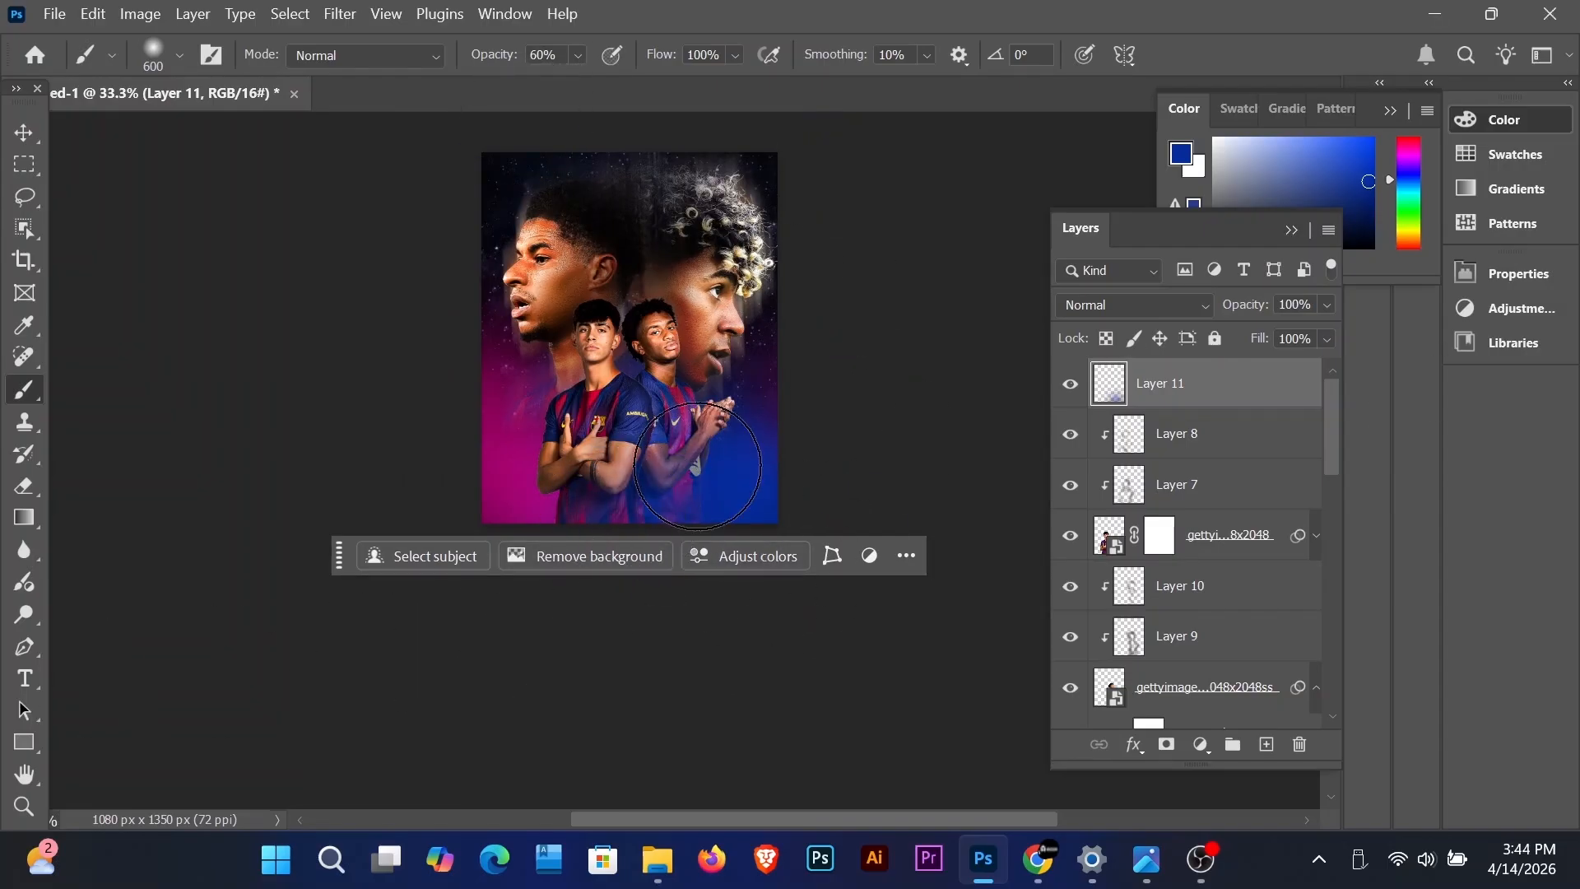
pyautogui.click(753, 410)
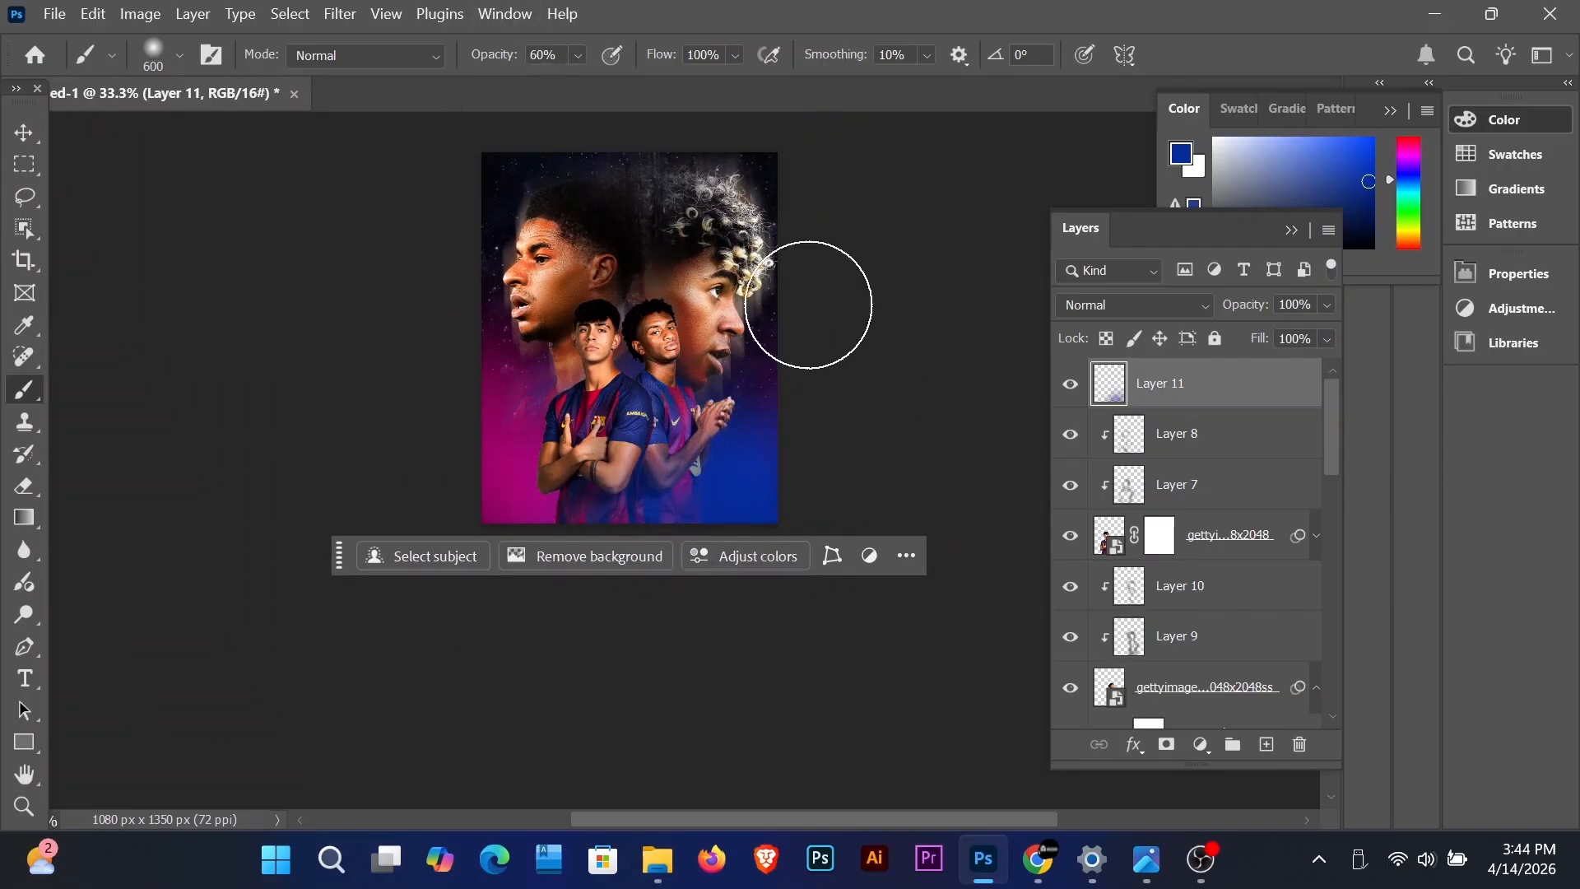
pyautogui.moveTo(781, 459)
pyautogui.mouseDown()
pyautogui.moveTo(699, 476)
pyautogui.moveTo(683, 531)
pyautogui.mouseUp()
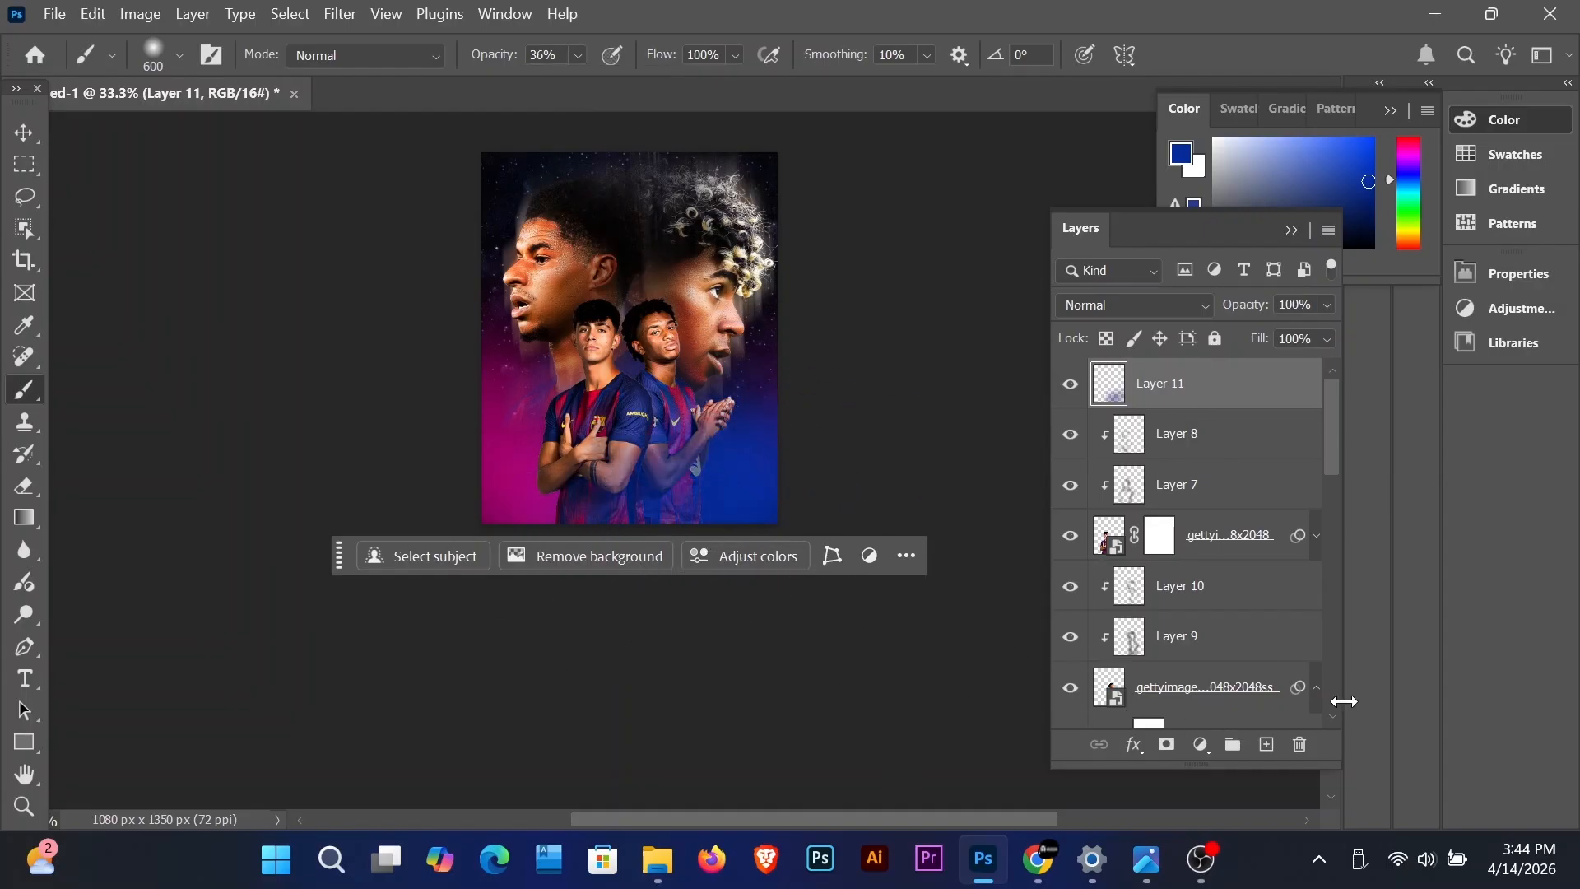
# Step: Add a new empty layer above Layer 11 and set the brush colour to a brighter version of the poster's sampled magenta
pyautogui.click(1266, 744)
pyautogui.keyDown('alt'); pyautogui.click(528, 475); pyautogui.keyUp('alt')
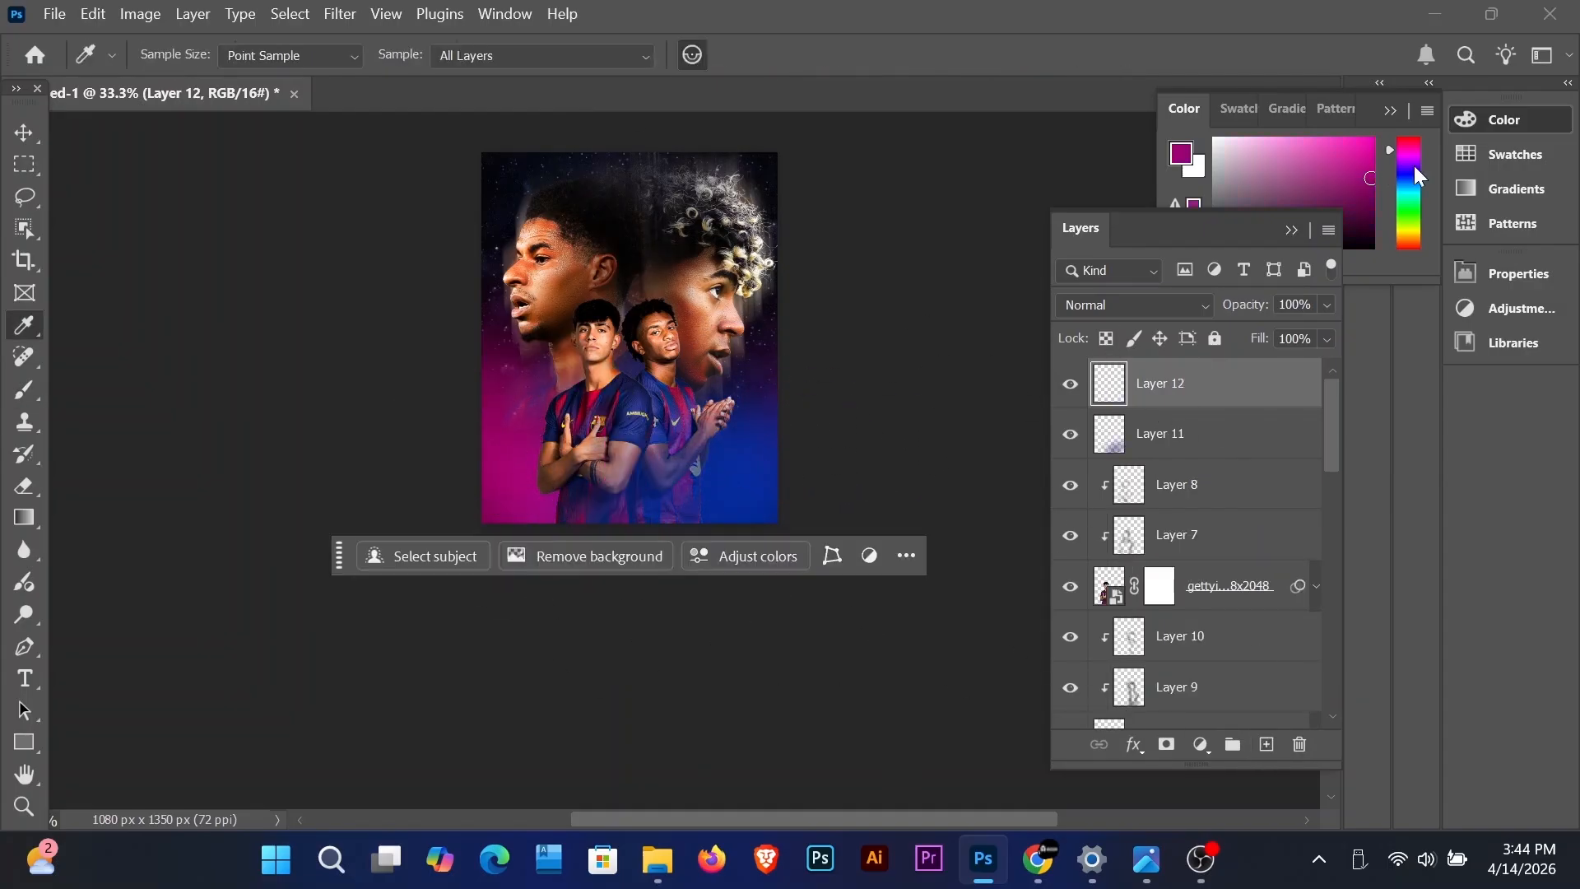
pyautogui.click(1372, 140)
pyautogui.press('b')
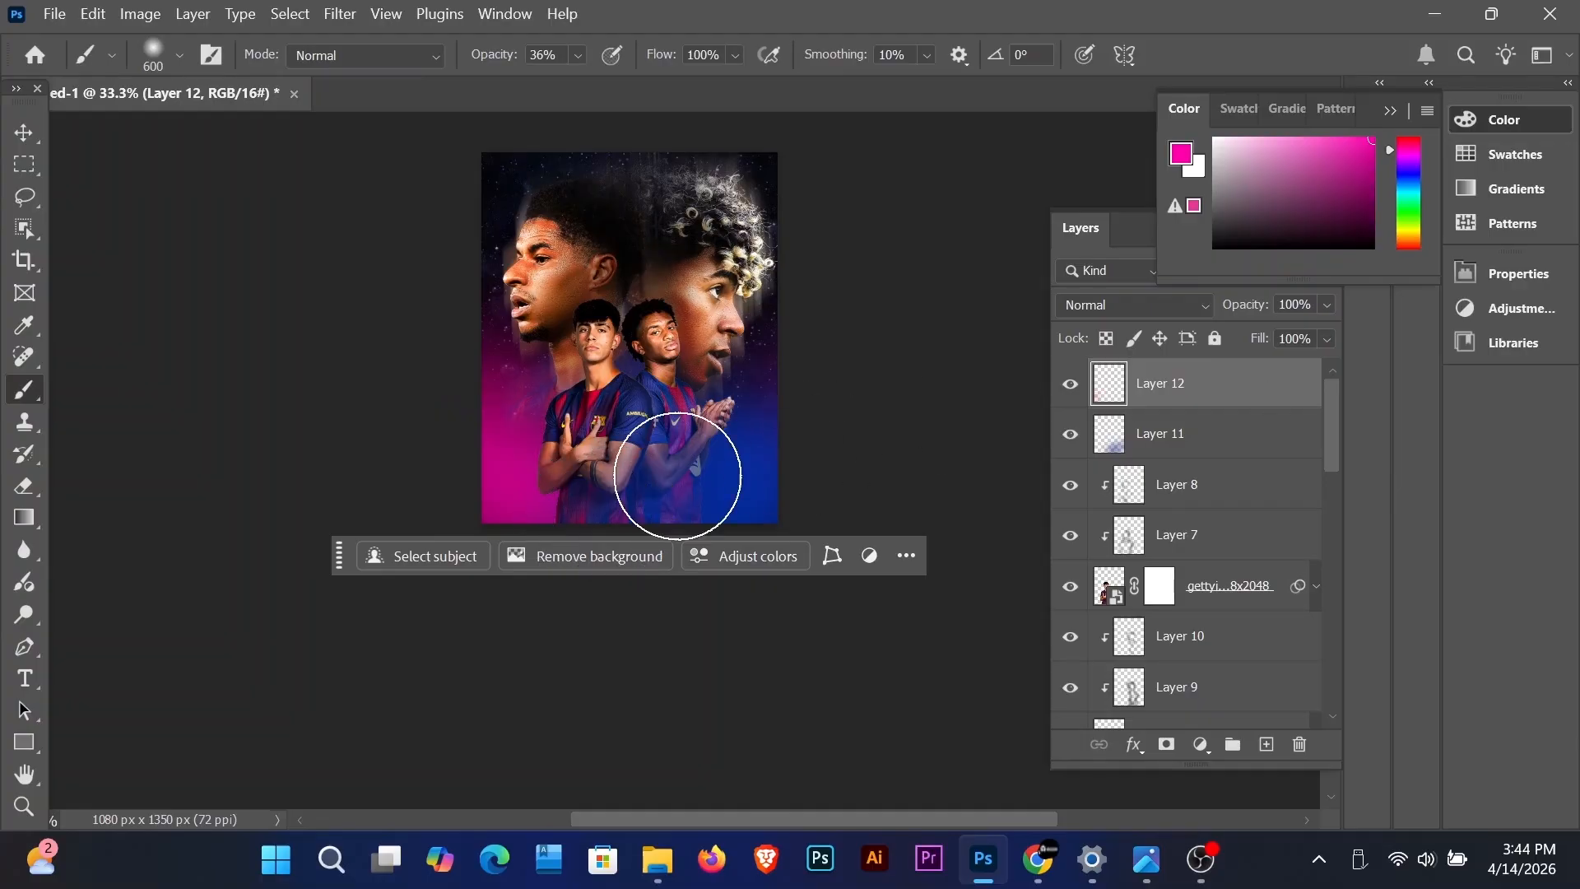
# Step: Paint a soft magenta glow on Layer 12 along the poster's lower edge, over the standing players' lower bodies, using the 600 px brush at 36% opacity
pyautogui.moveTo(677, 476)
pyautogui.mouseDown()
pyautogui.moveTo(706, 533)
pyautogui.moveTo(452, 494)
pyautogui.moveTo(535, 518)
pyautogui.mouseUp()
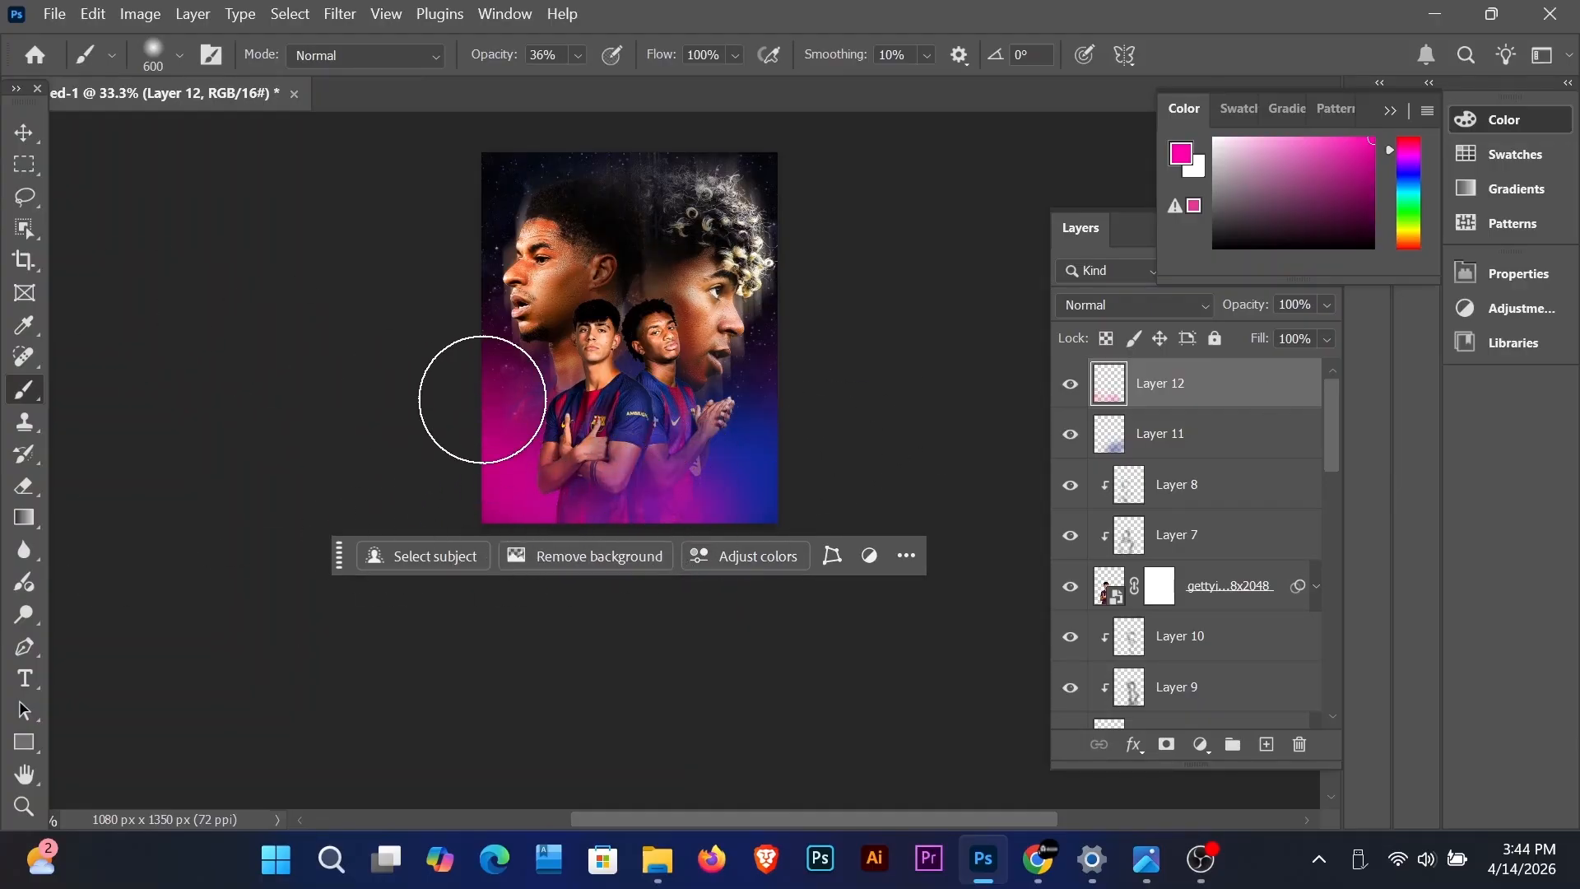
pyautogui.moveTo(698, 502); pyautogui.dragTo(487, 621)
pyautogui.hotkey('ctrl', 'z')
pyautogui.press('super+x')
pyautogui.click(639, 28)
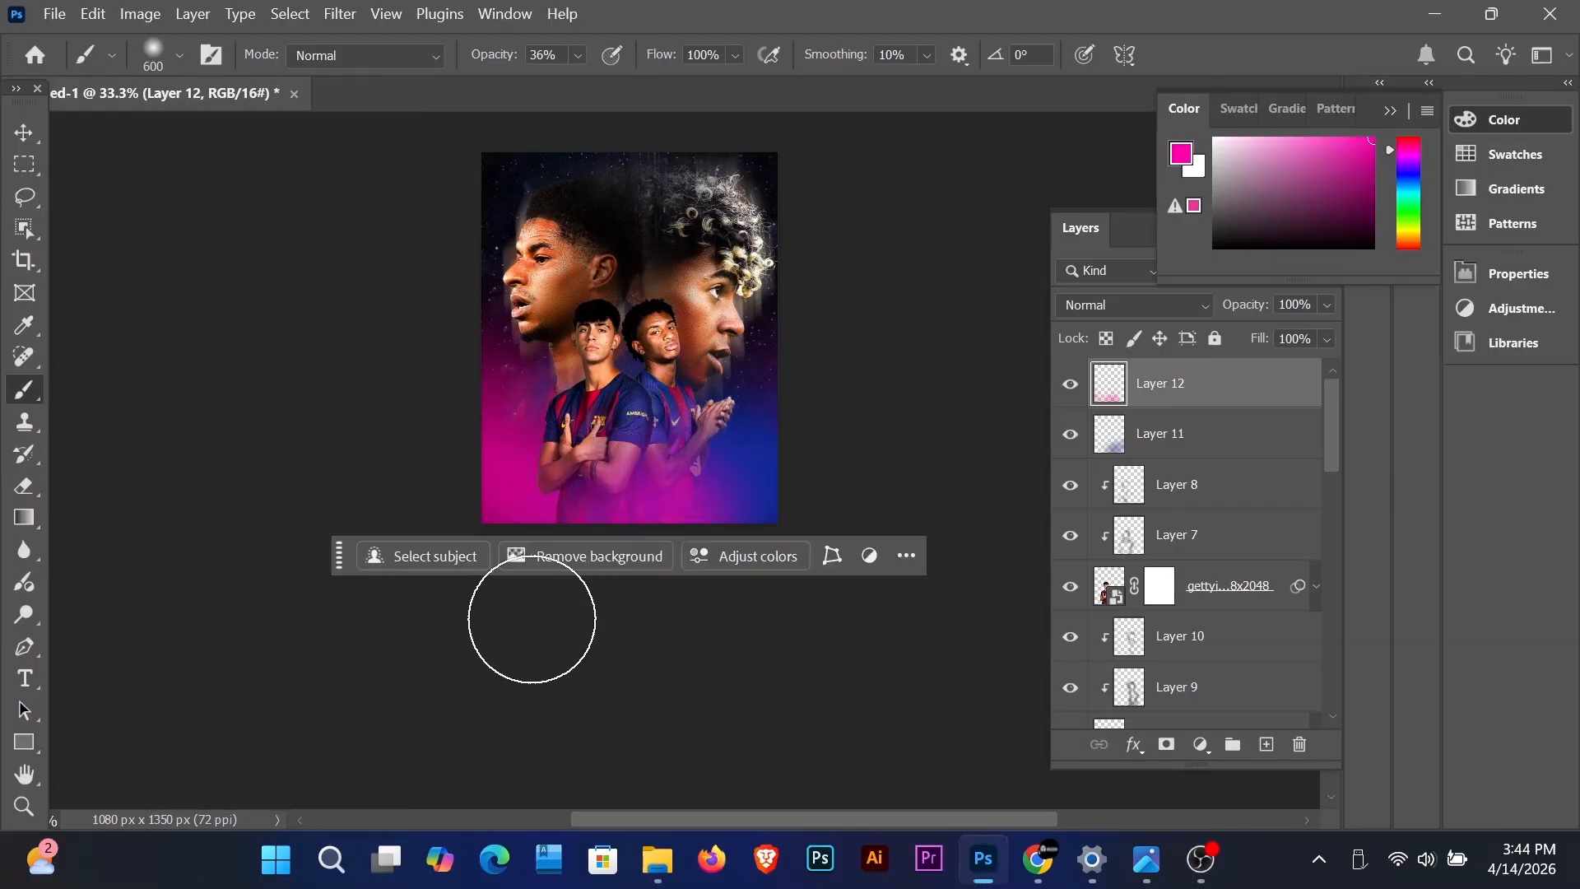
pyautogui.click(623, 510)
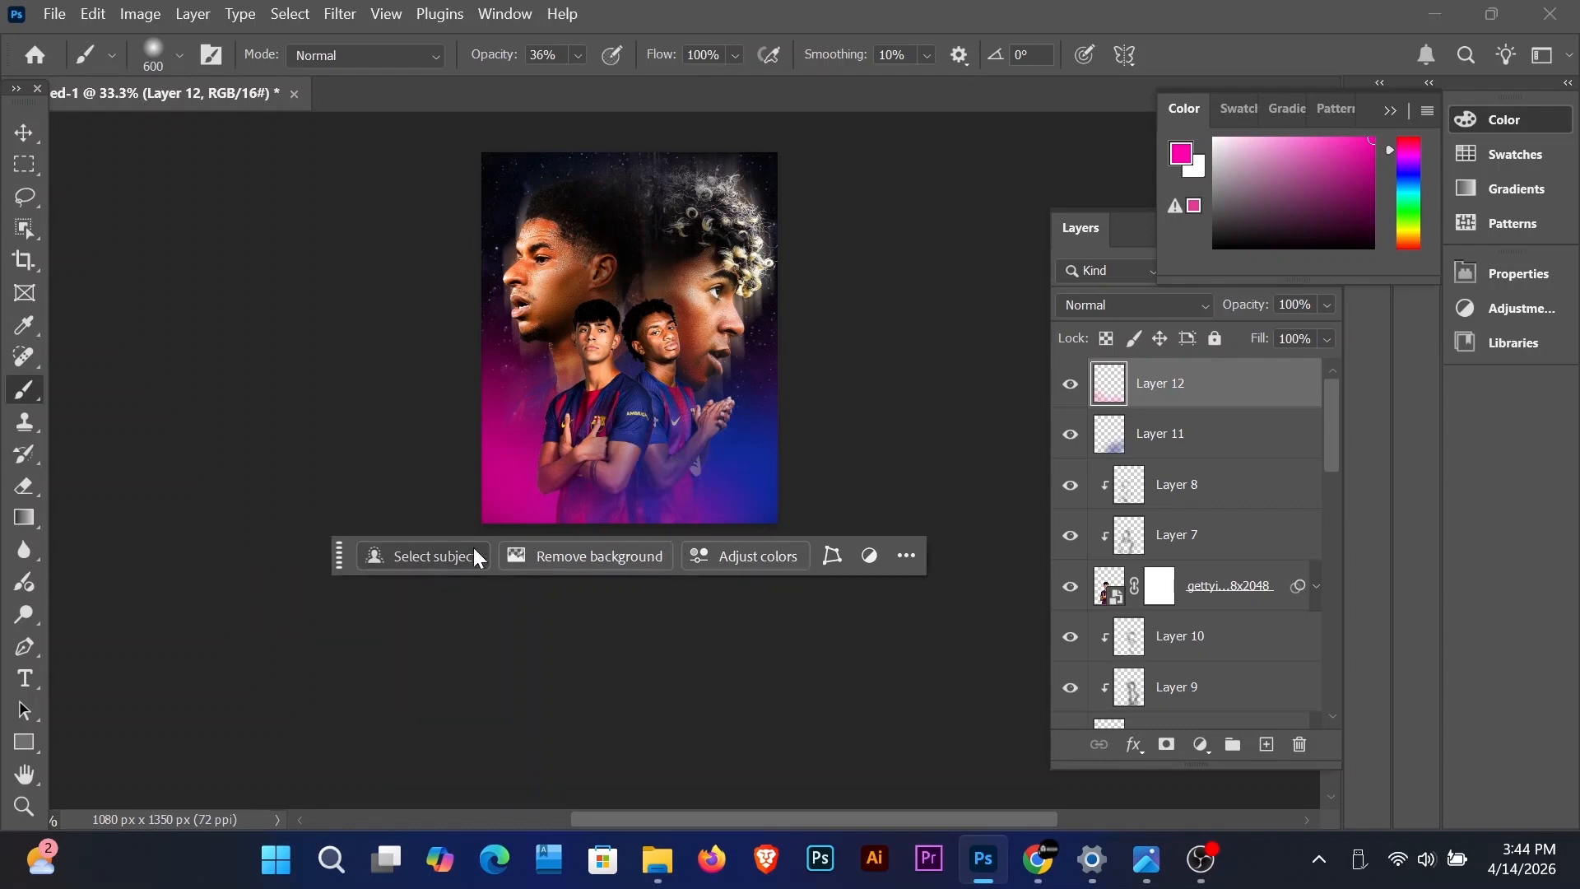
pyautogui.hotkey('ctrl', '+')
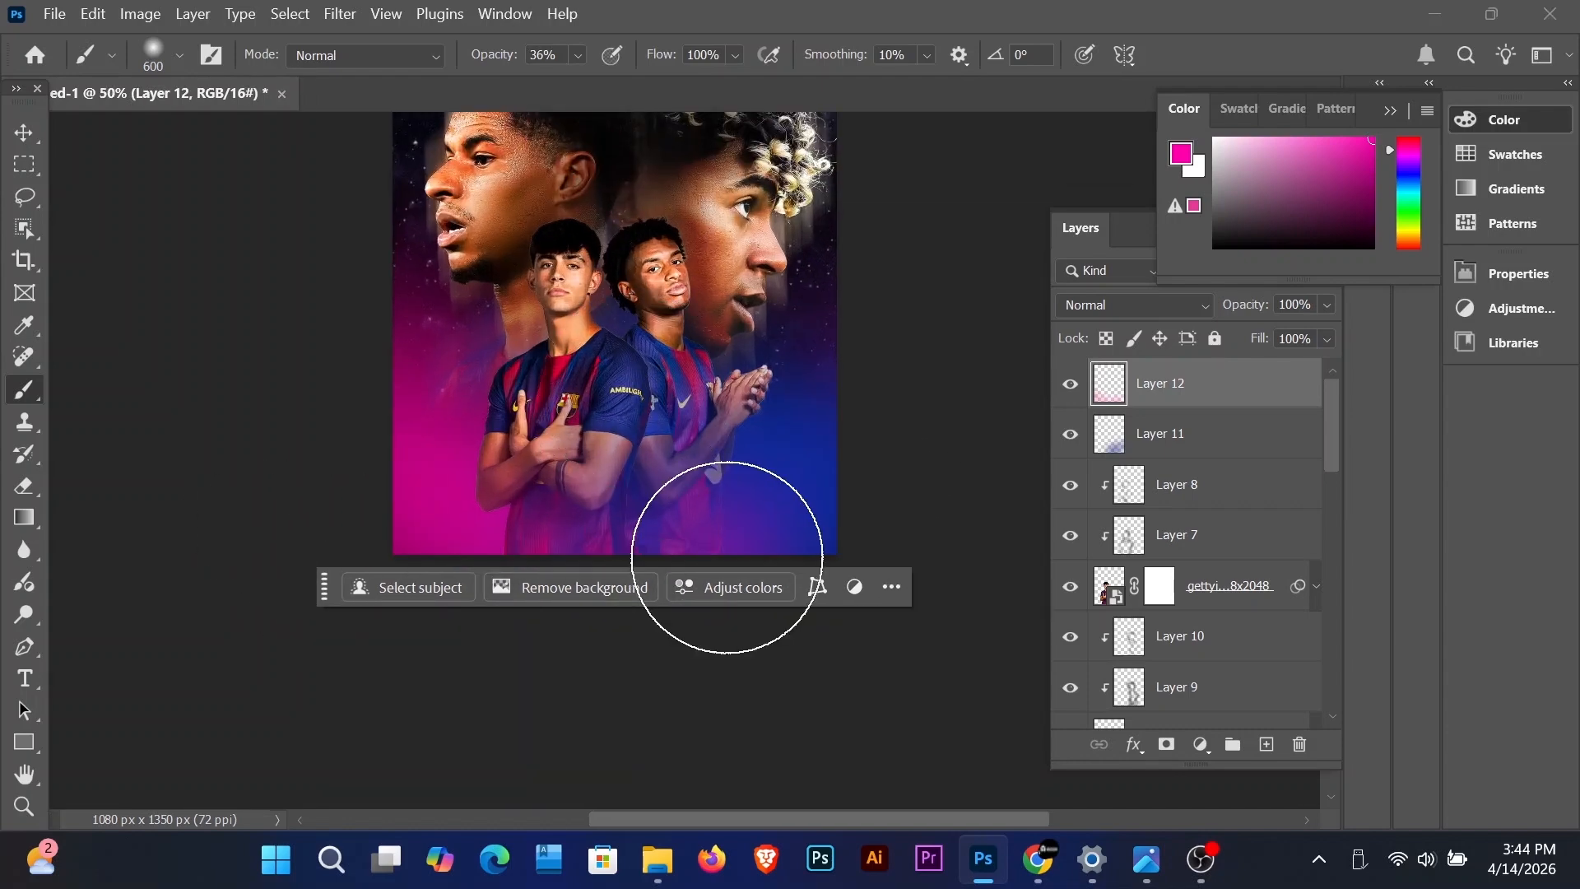
pyautogui.click(726, 557)
# Step: Select the crossed-arms player's smart object layer and duplicate it
pyautogui.scroll(2, 691, 409)
pyautogui.scroll(-2, 663, 405)
pyautogui.scroll(2, 717, 443)
pyautogui.press('v')
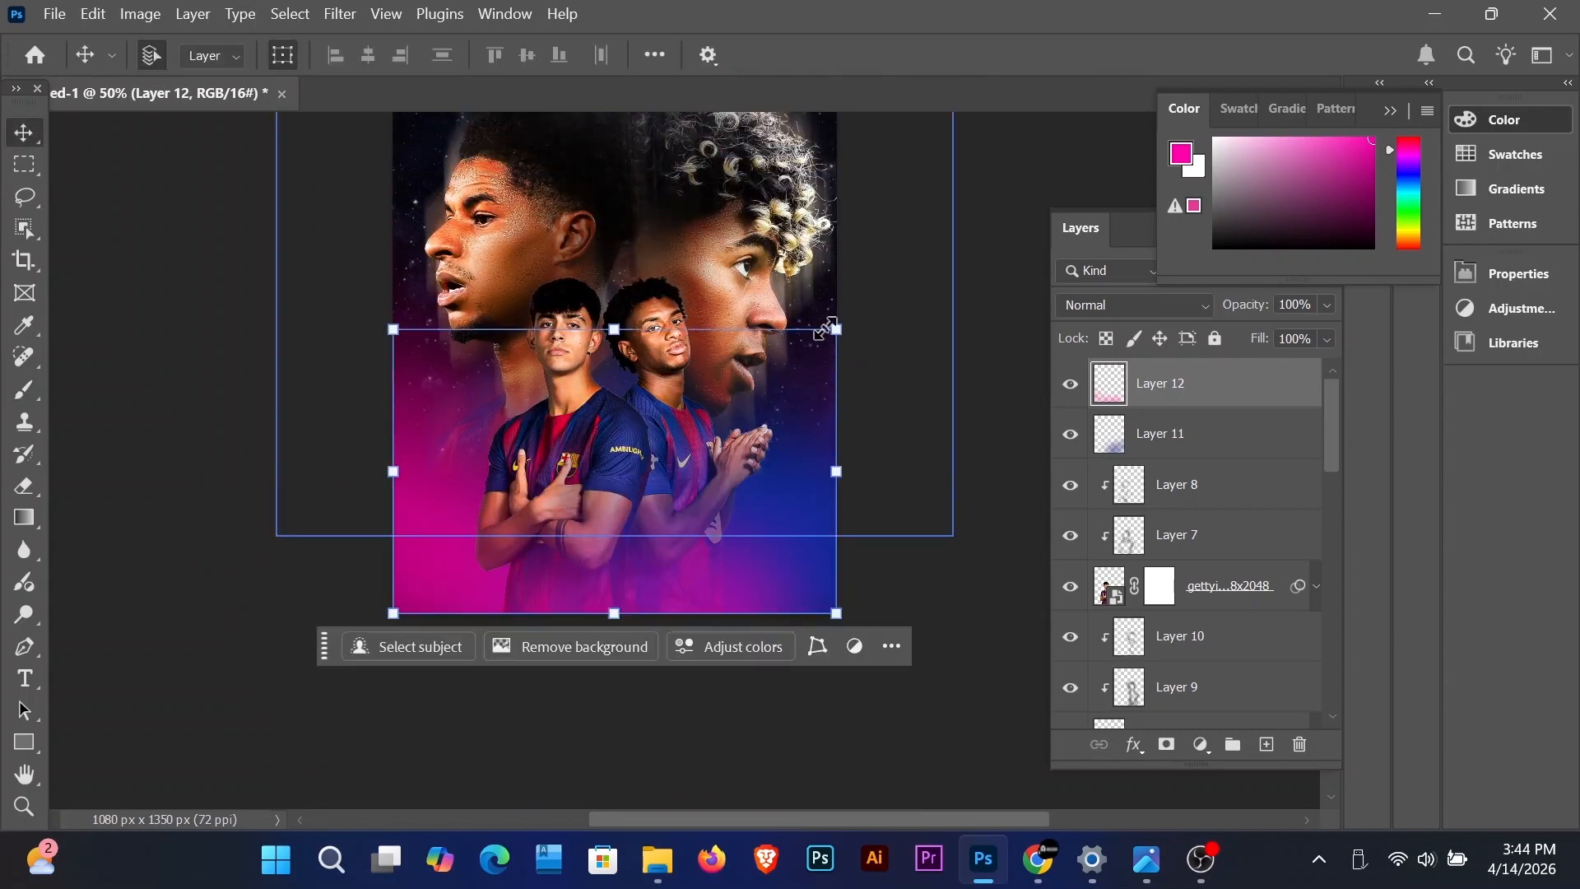
pyautogui.click(246, 295)
pyautogui.hotkey('ctrl', '+')
pyautogui.scroll(1, 606, 483)
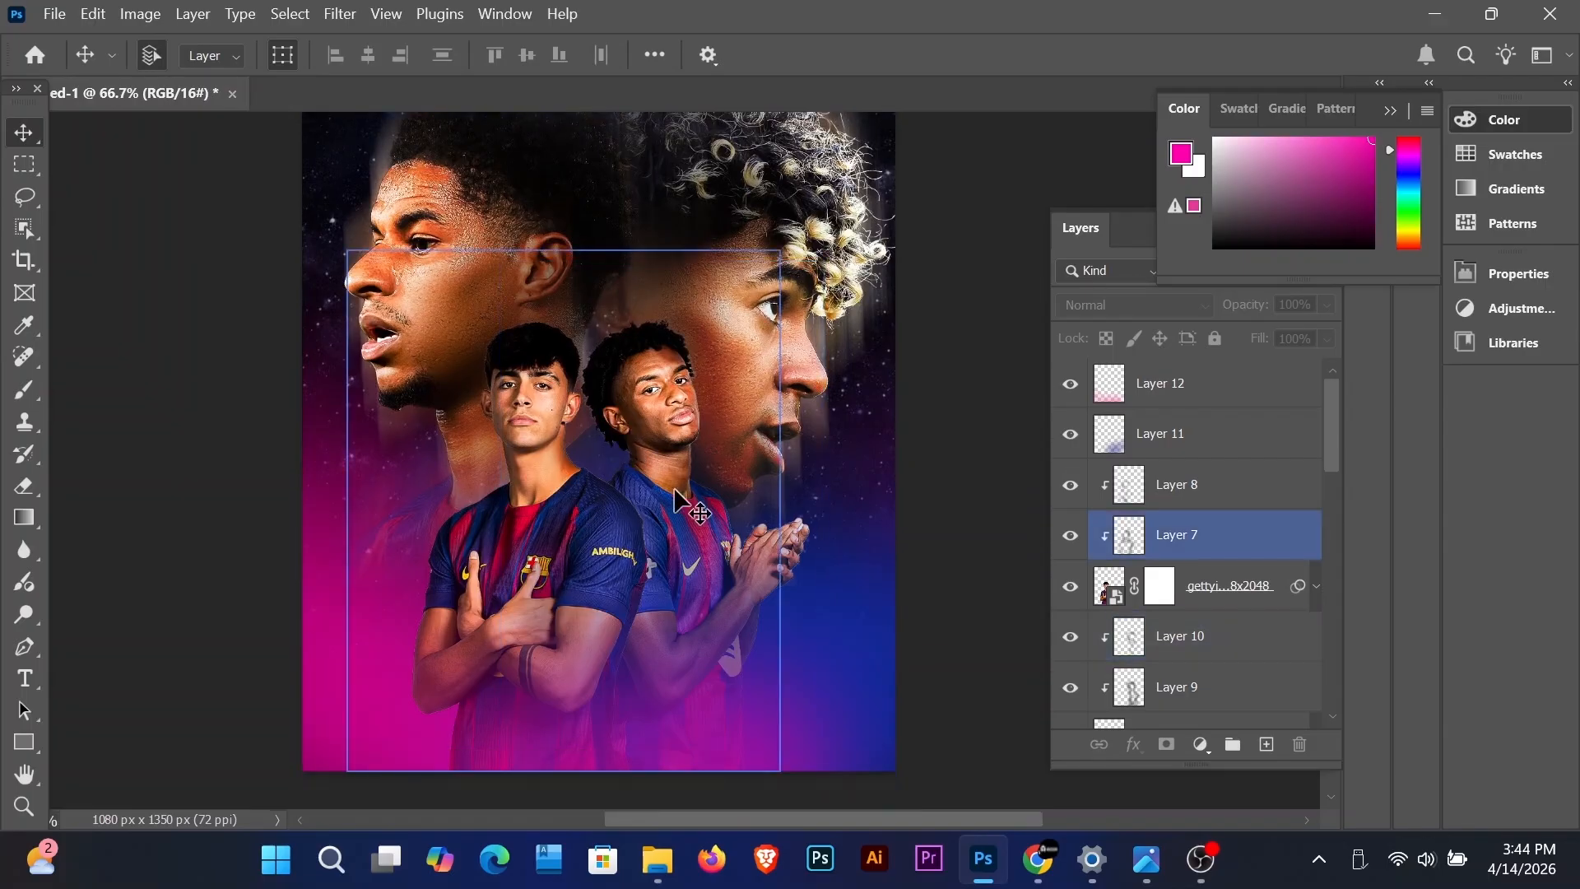
pyautogui.keyDown('ctrl'); pyautogui.click(697, 512); pyautogui.keyUp('ctrl')
pyautogui.keyDown('ctrl'); pyautogui.click(576, 530); pyautogui.keyUp('ctrl')
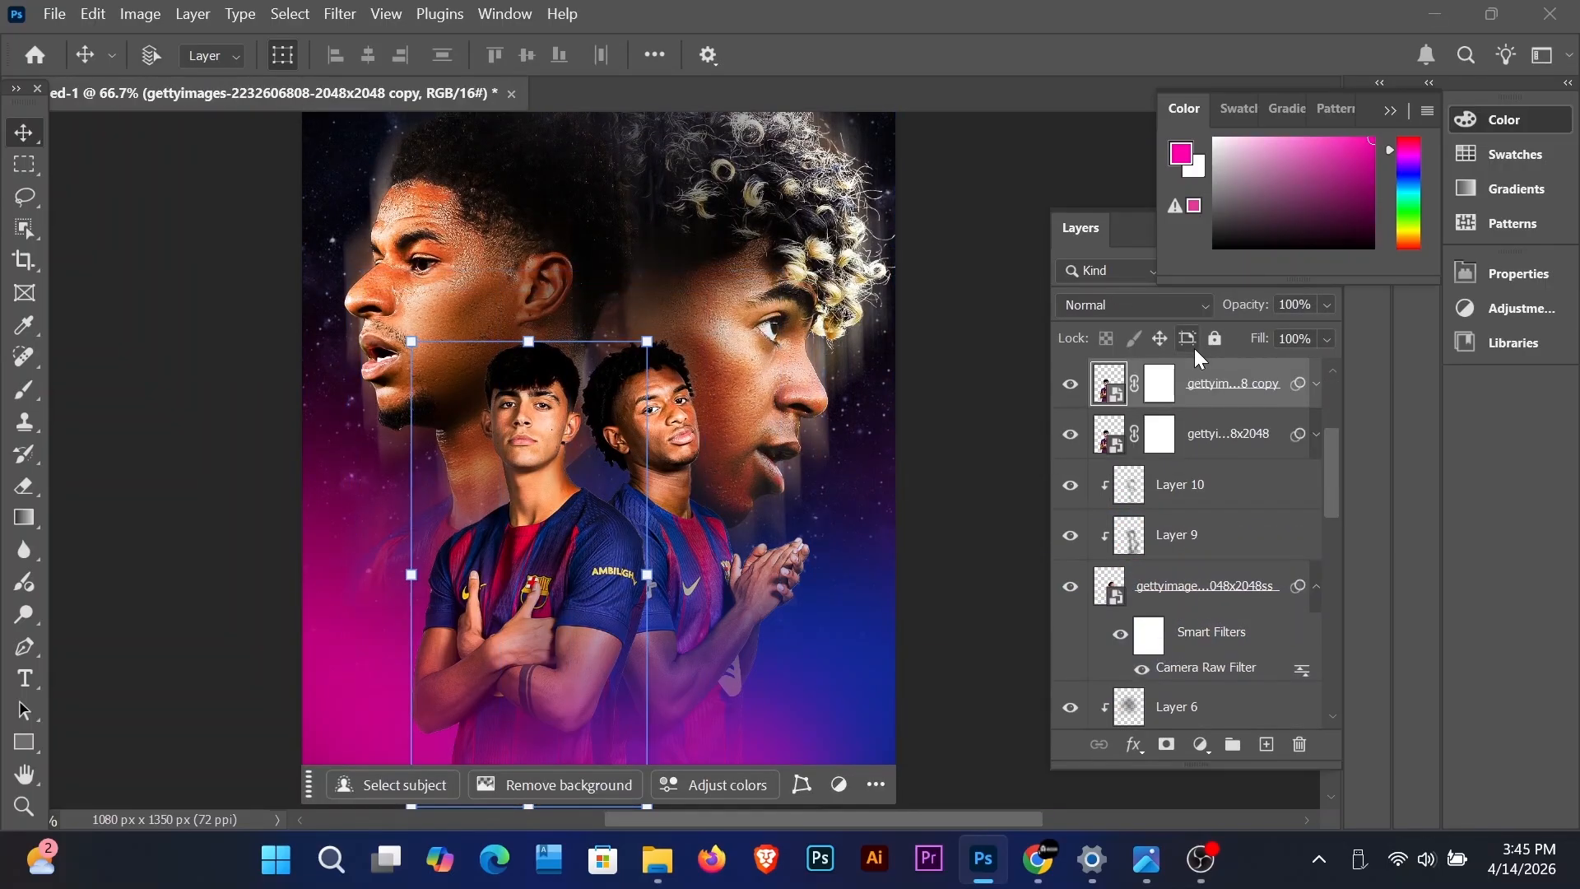
# Step: Apply a Motion Blur to the crossed-arms player's original layer below the copy, with an angle of -88° and a distance of 169 pixels
pyautogui.click(339, 14)
pyautogui.moveTo(412, 354)
pyautogui.click(694, 501)
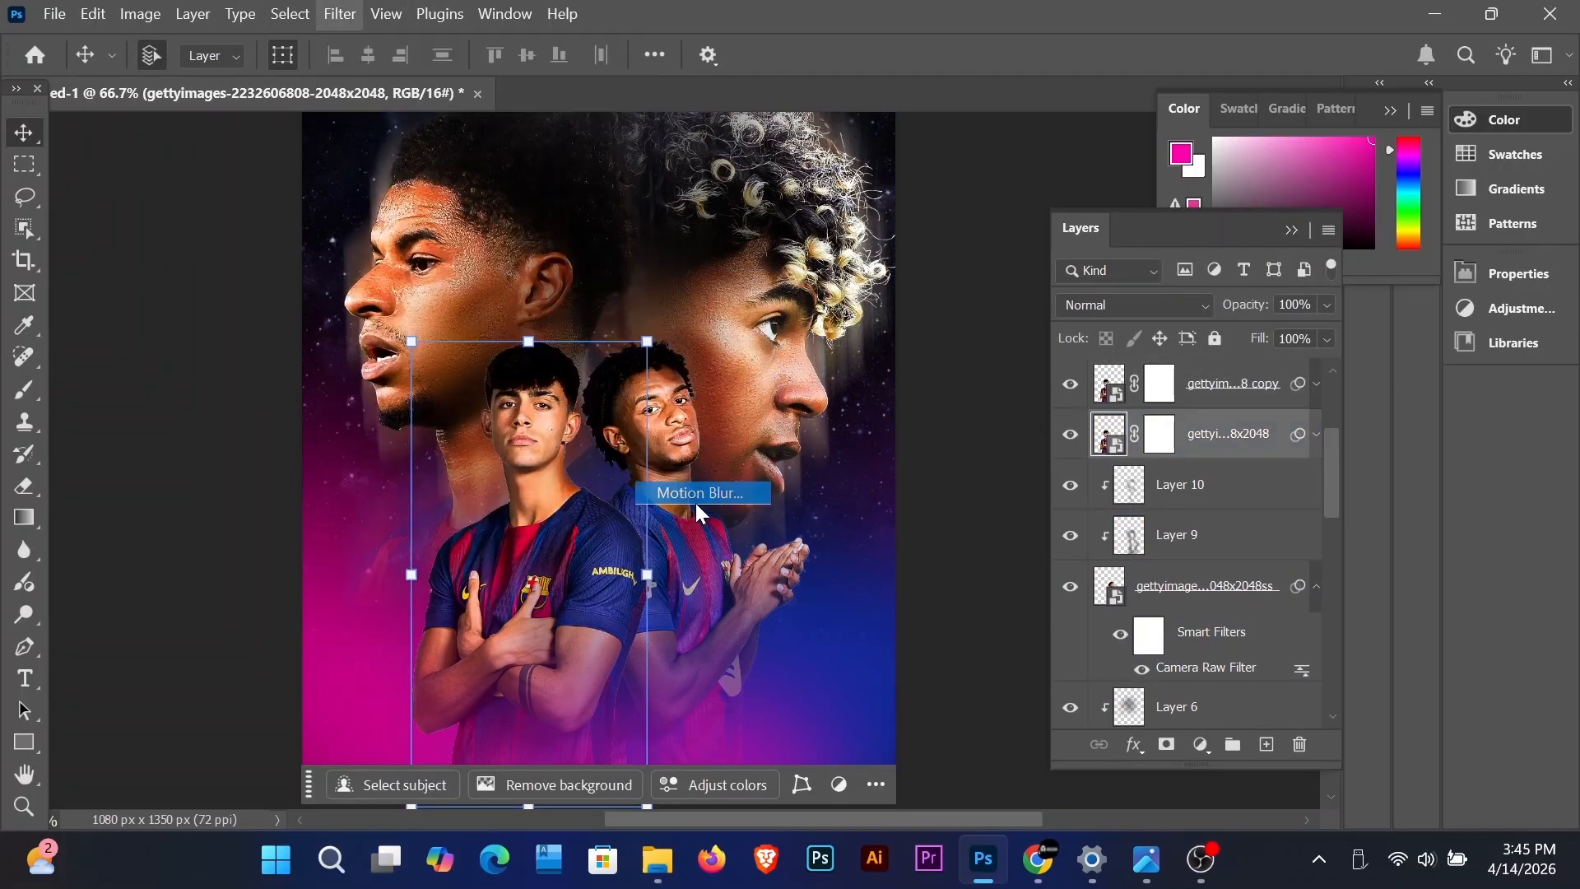
pyautogui.moveTo(1088, 497); pyautogui.dragTo(1092, 499)
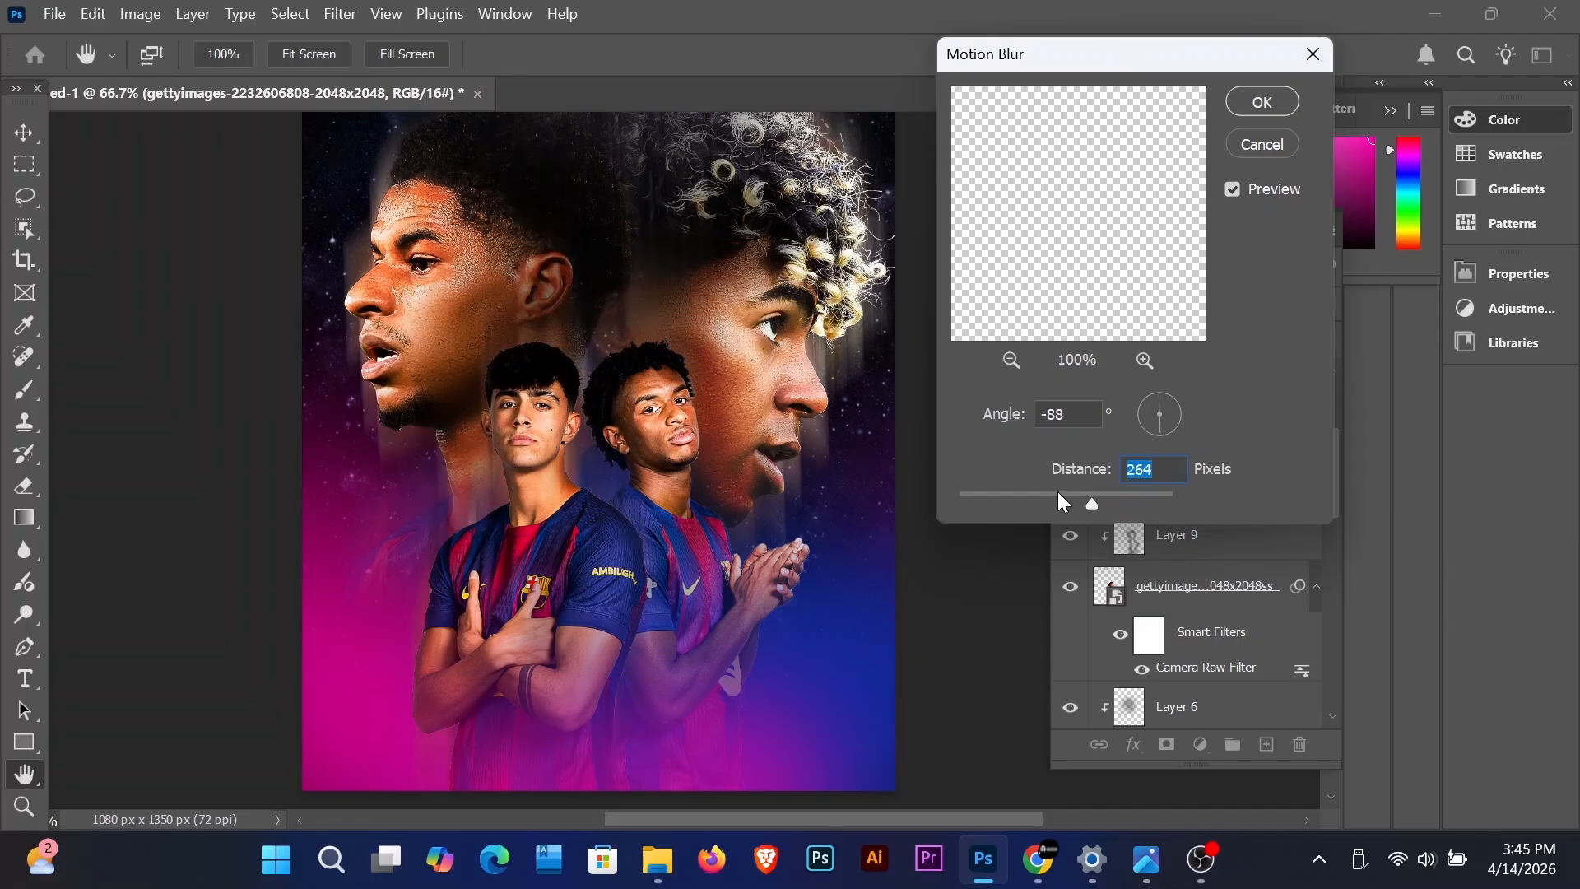
pyautogui.press('Return')
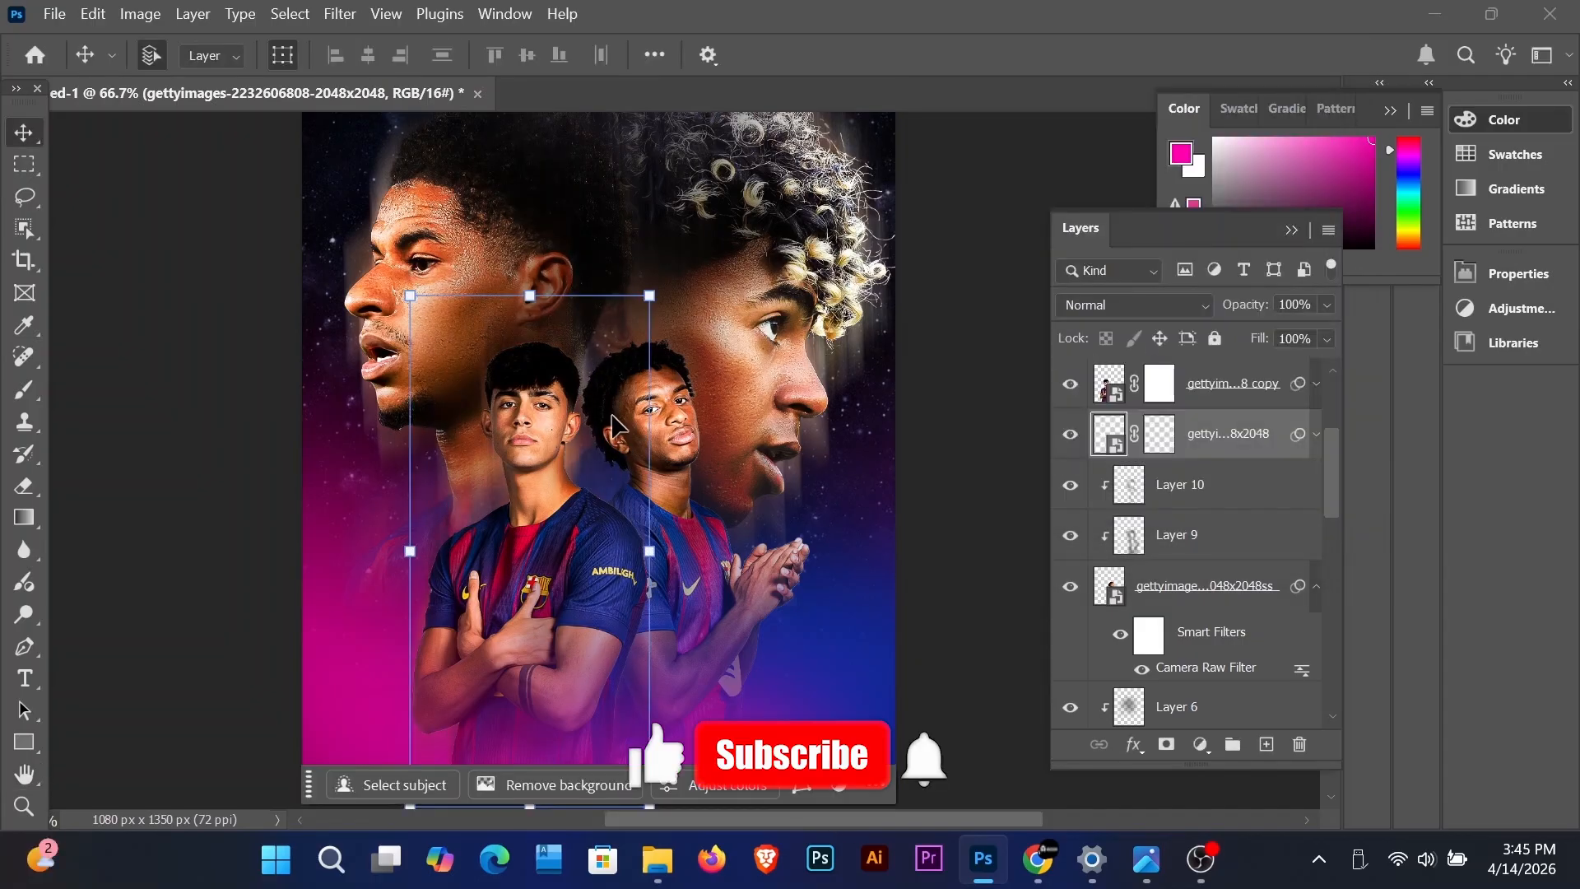
# Step: Duplicate the clapping player's smart object layer once and select the original below the copy
pyautogui.click(1216, 502)
pyautogui.click(1221, 590)
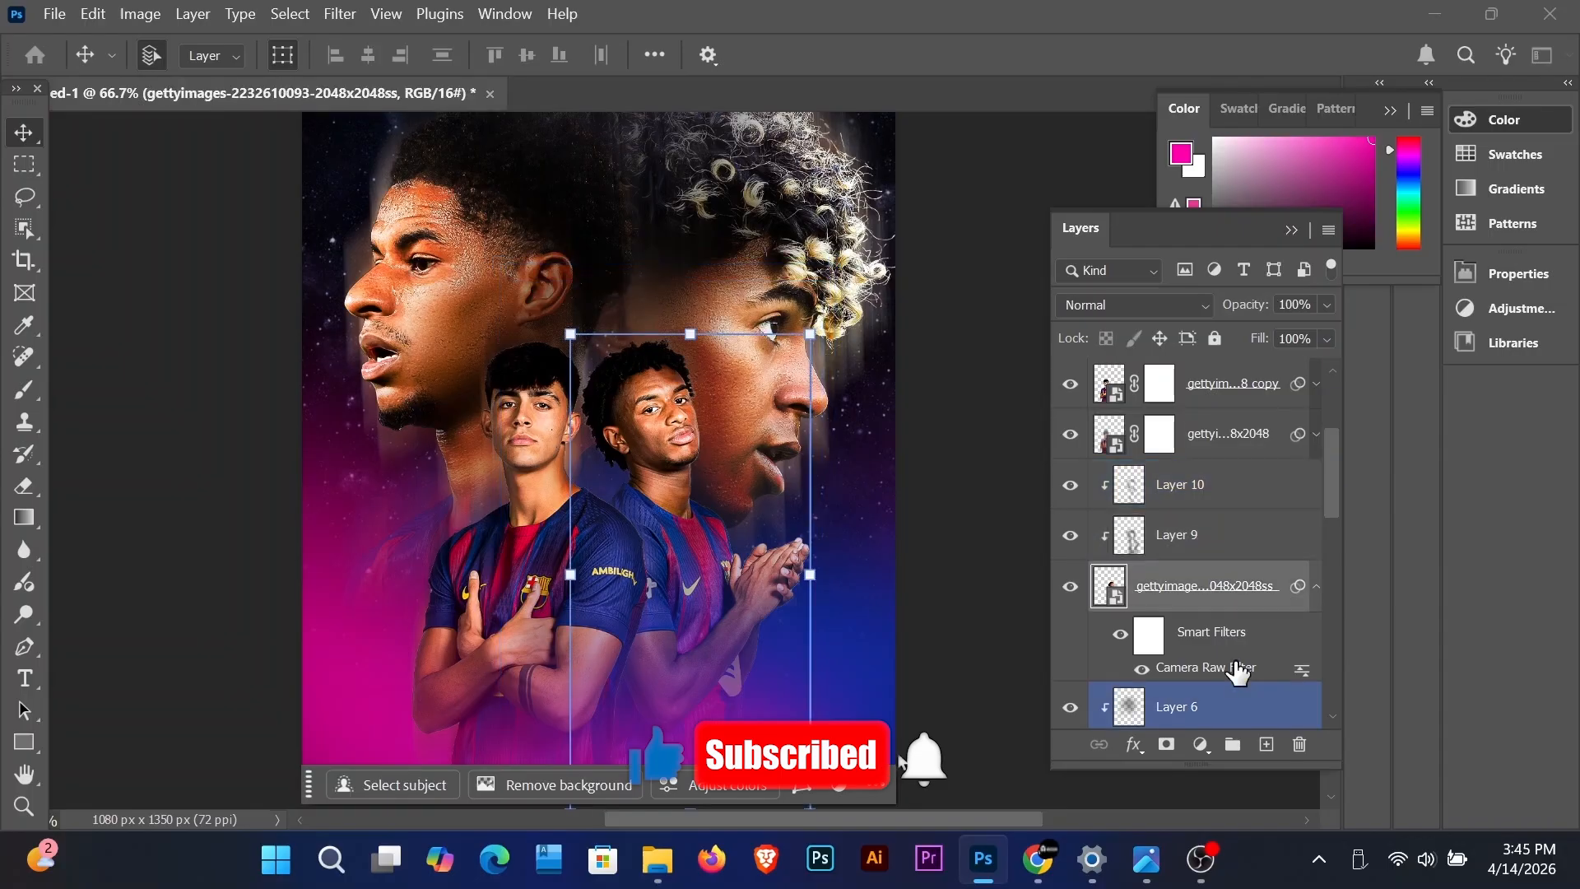
pyautogui.scroll(-1, 1233, 664)
pyautogui.hotkey('ctrl', 'j')
pyautogui.scroll(2, 1254, 595)
pyautogui.scroll(-2, 1252, 593)
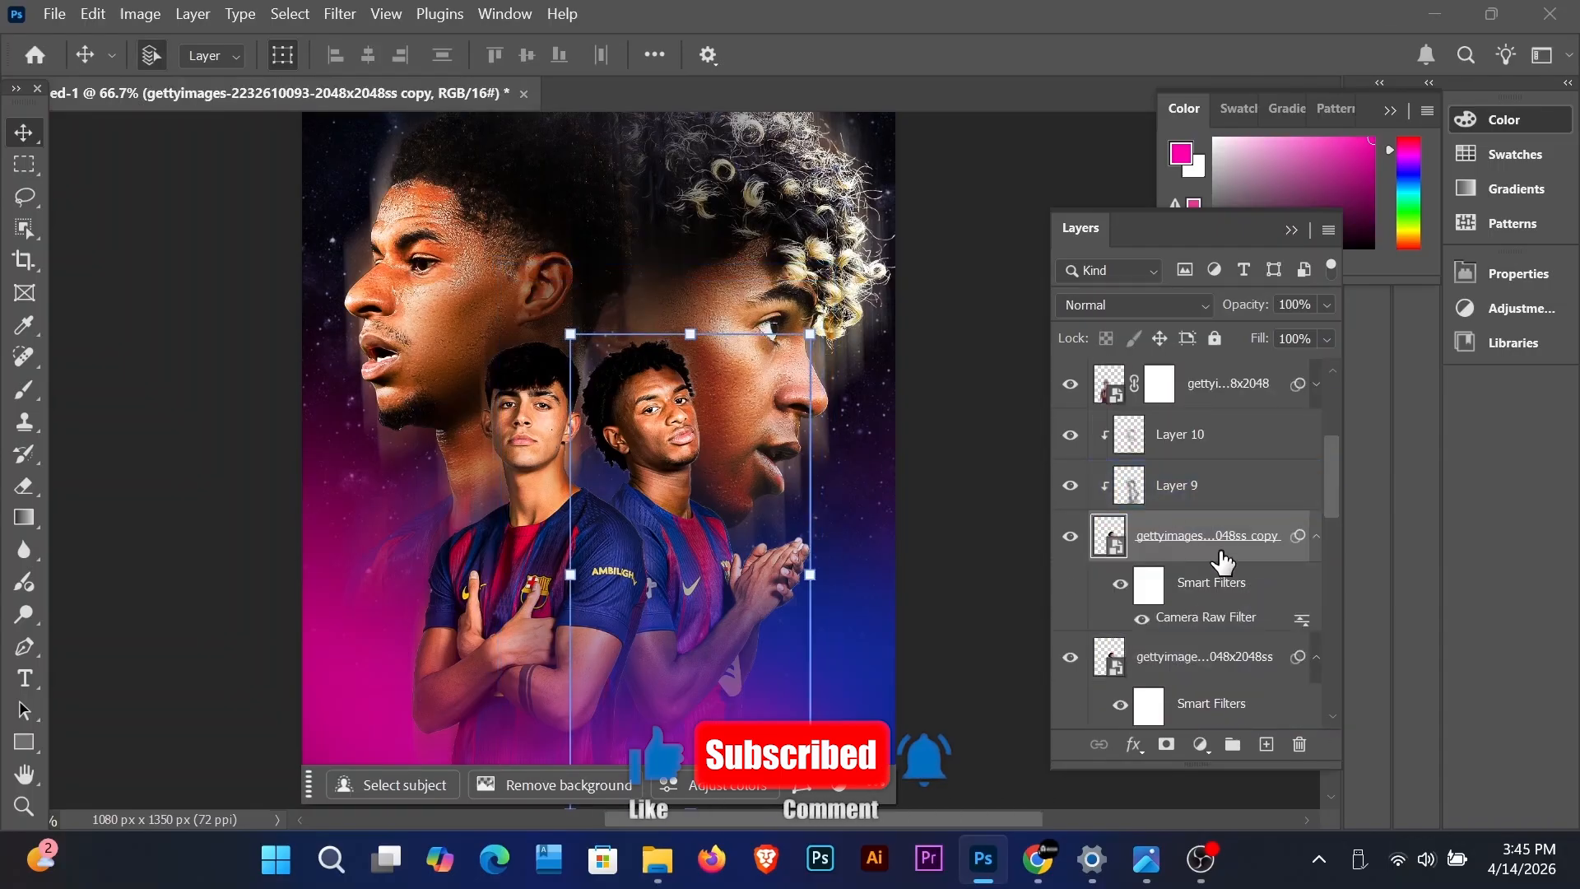
pyautogui.hotkey('ctrl', 'j')
pyautogui.hotkey('ctrl', 'z')
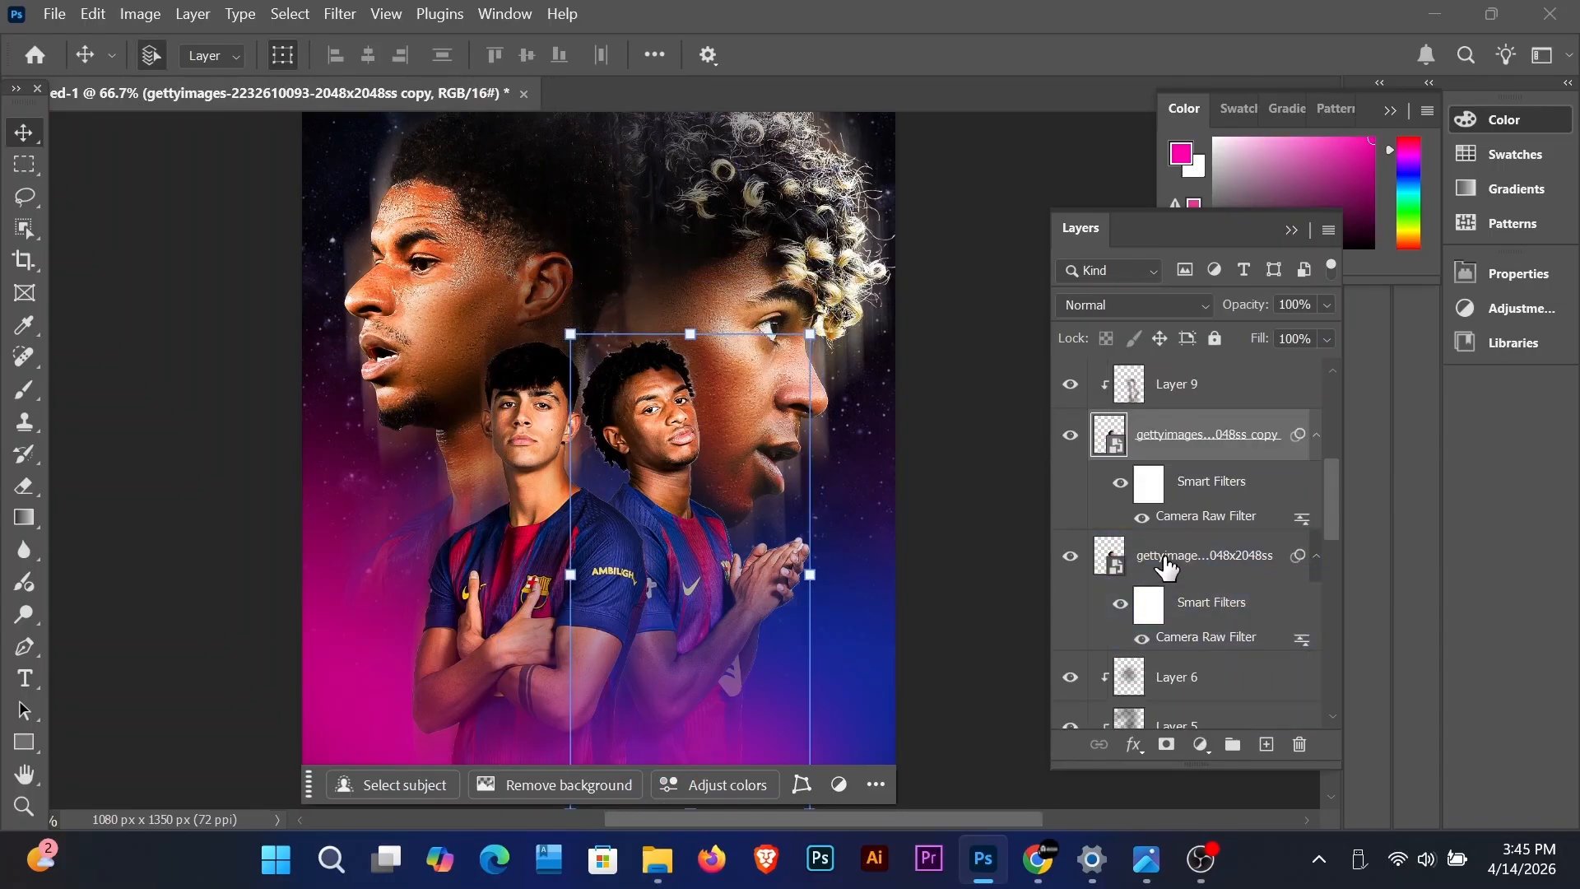
pyautogui.click(1167, 559)
pyautogui.click(386, 14)
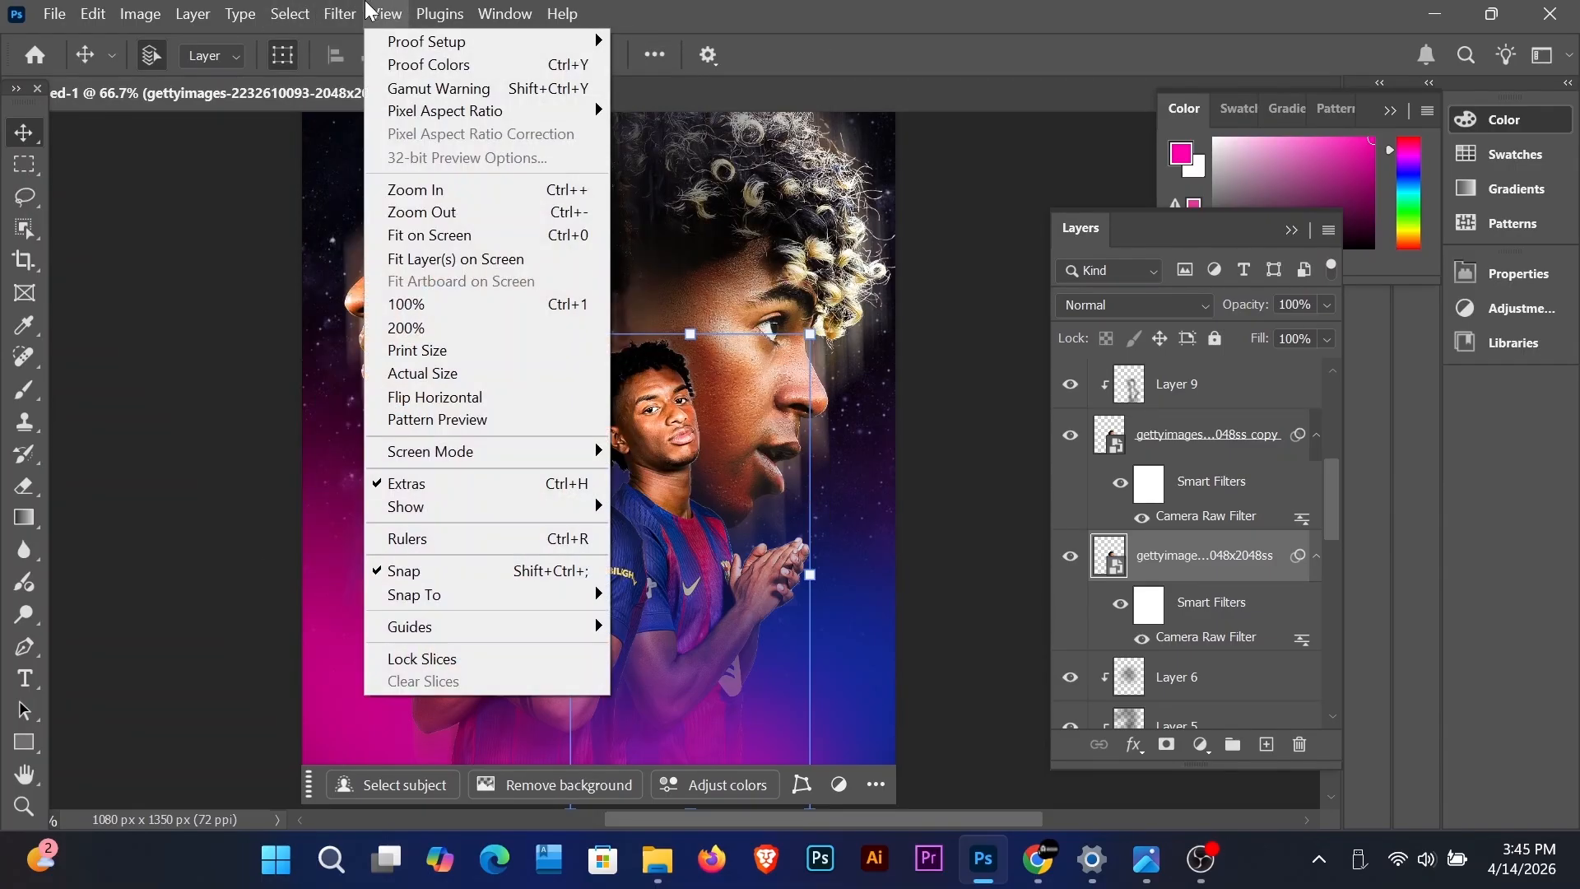
pyautogui.click(339, 14)
pyautogui.moveTo(576, 352)
pyautogui.click(720, 449)
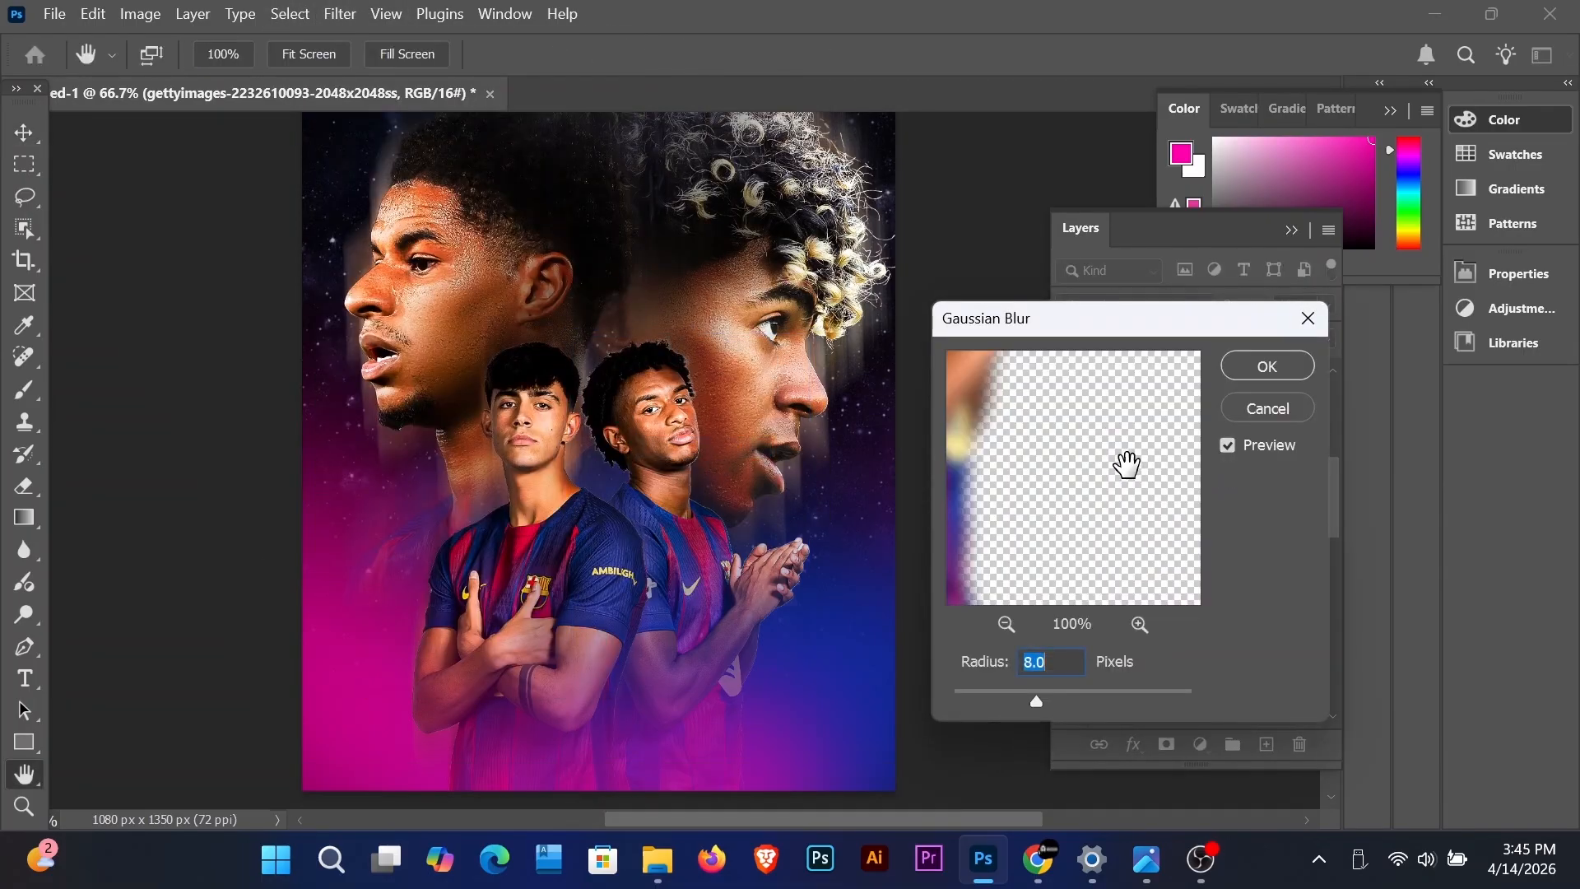
pyautogui.click(1308, 318)
# Step: Apply a Motion Blur to the clapping player's original layer with an angle of -88° and a distance of 169 pixels
pyautogui.click(341, 15)
pyautogui.click(720, 505)
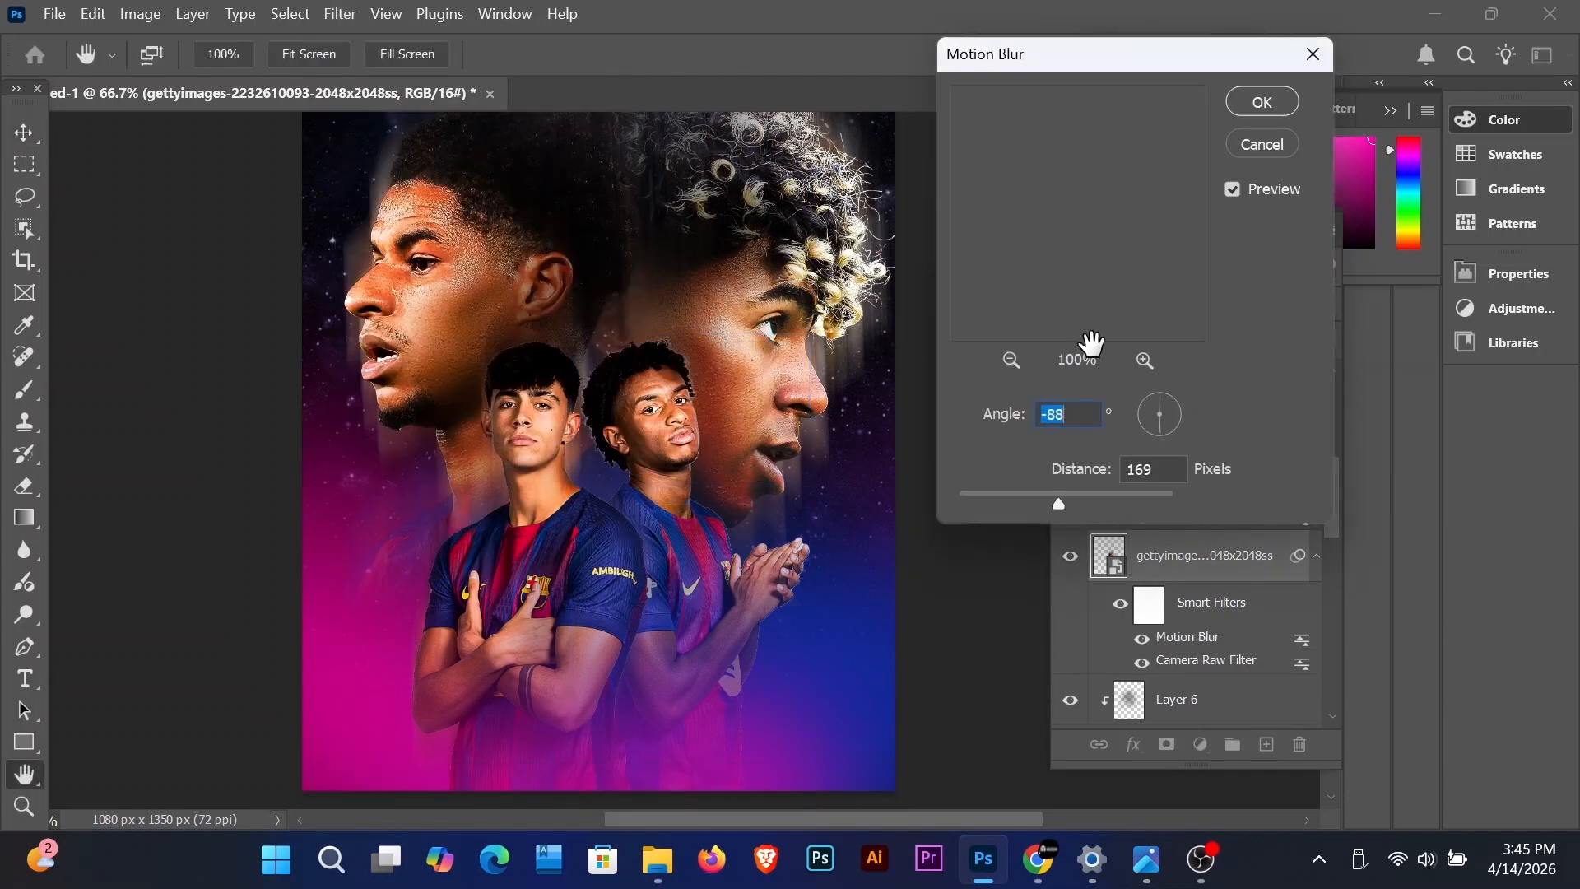
pyautogui.click(1266, 111)
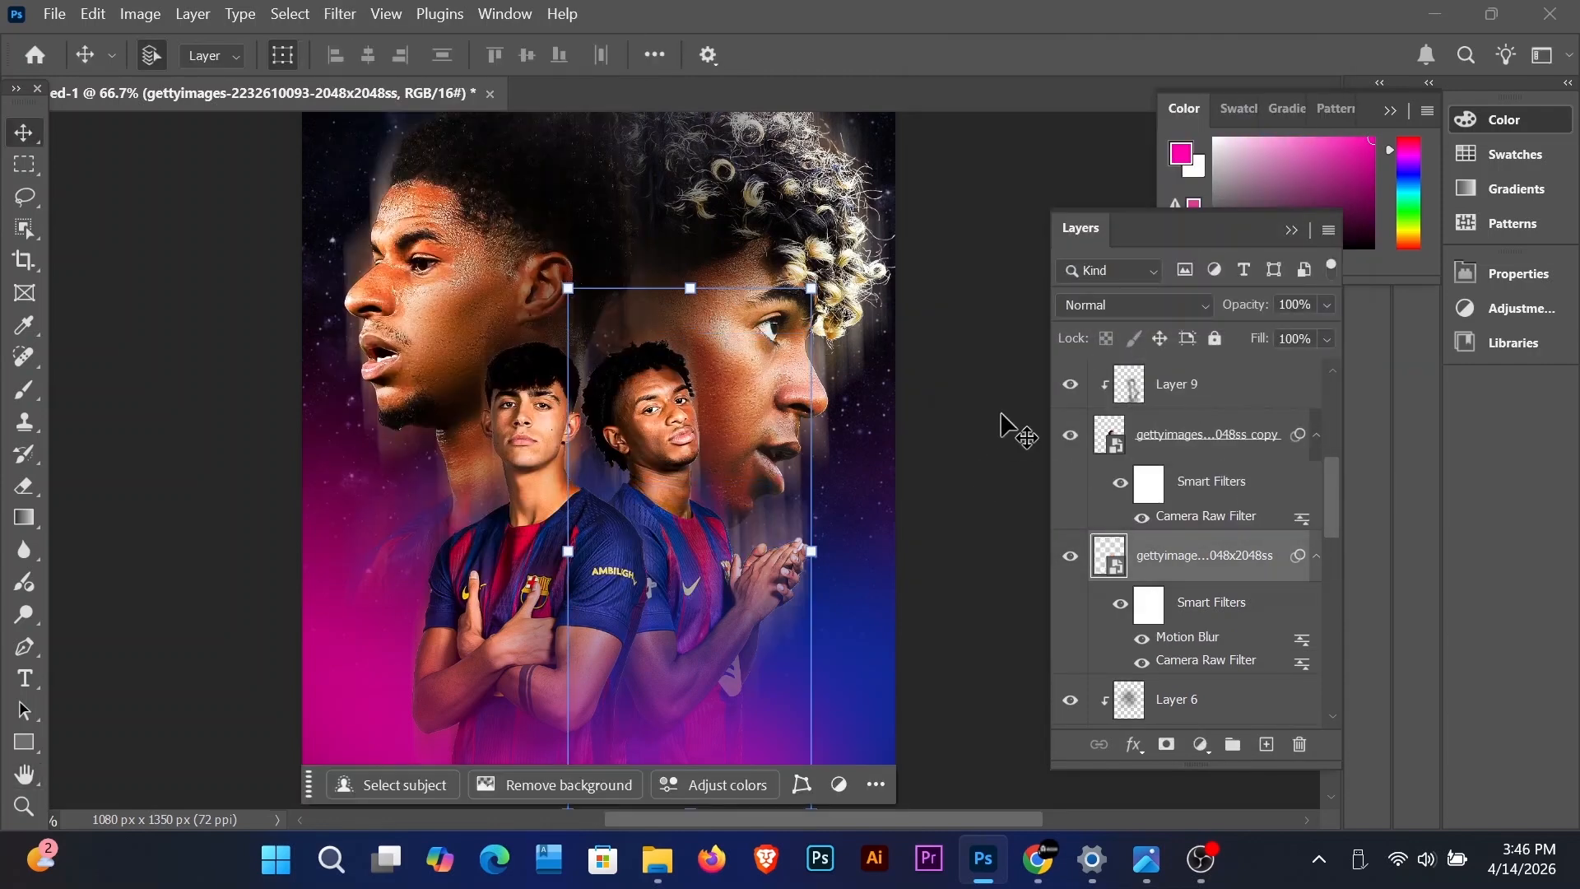
pyautogui.scroll(-3, 395, 451)
pyautogui.click(398, 384)
pyautogui.scroll(4, 853, 374)
pyautogui.scroll(-1, 853, 375)
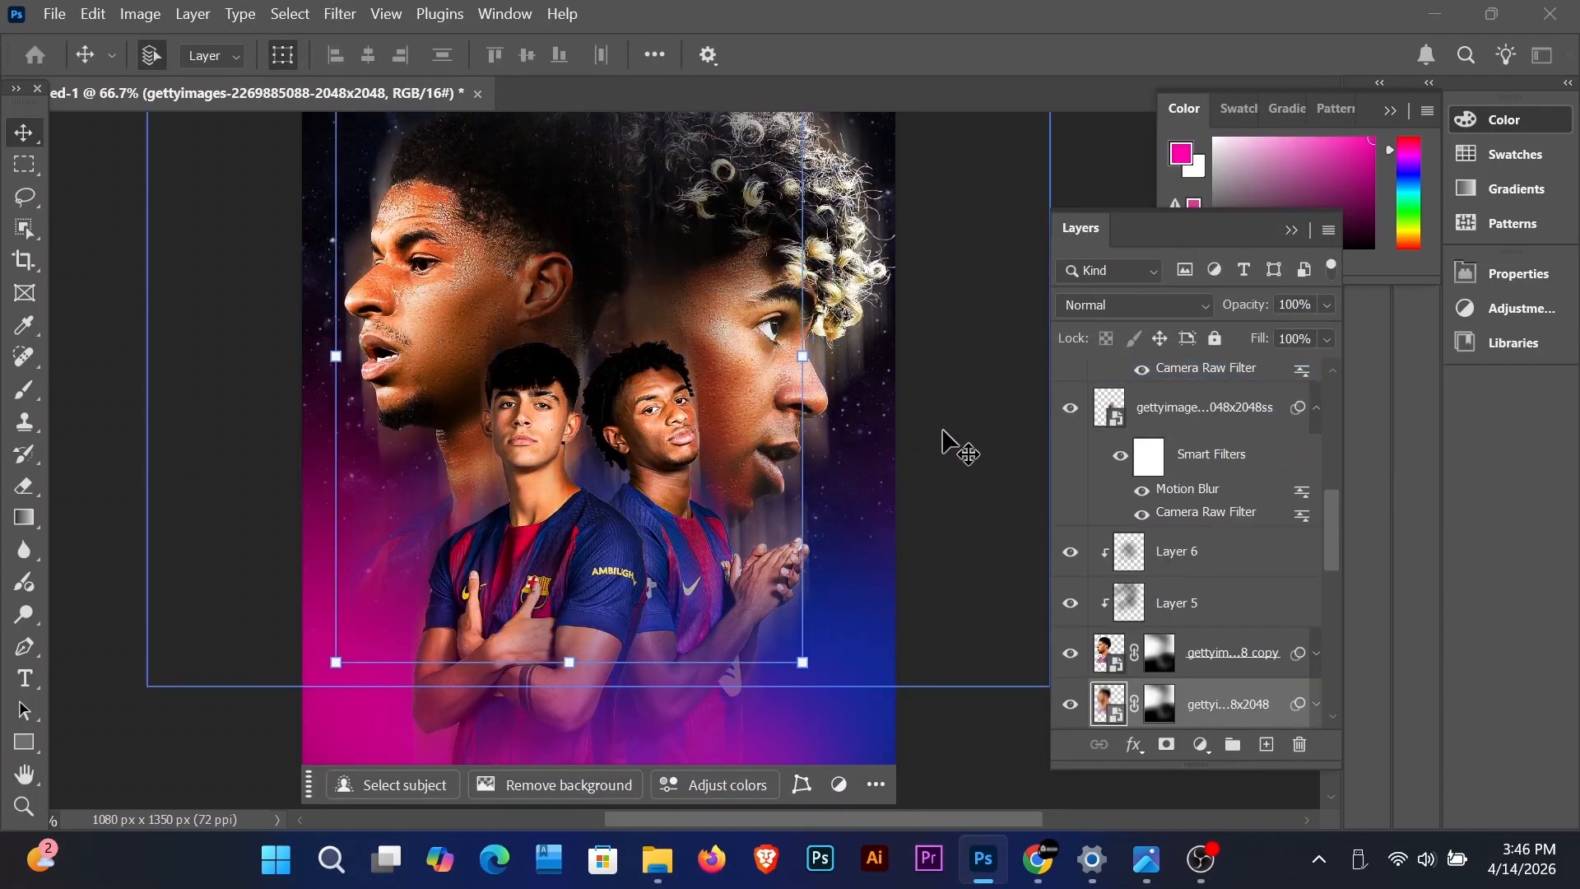
pyautogui.click(945, 441)
pyautogui.scroll(-3, 945, 441)
pyautogui.hotkey('ctrl', '-')
pyautogui.hotkey('ctrl', '-')
pyautogui.hotkey('ctrl', '+')
pyautogui.scroll(1, 821, 340)
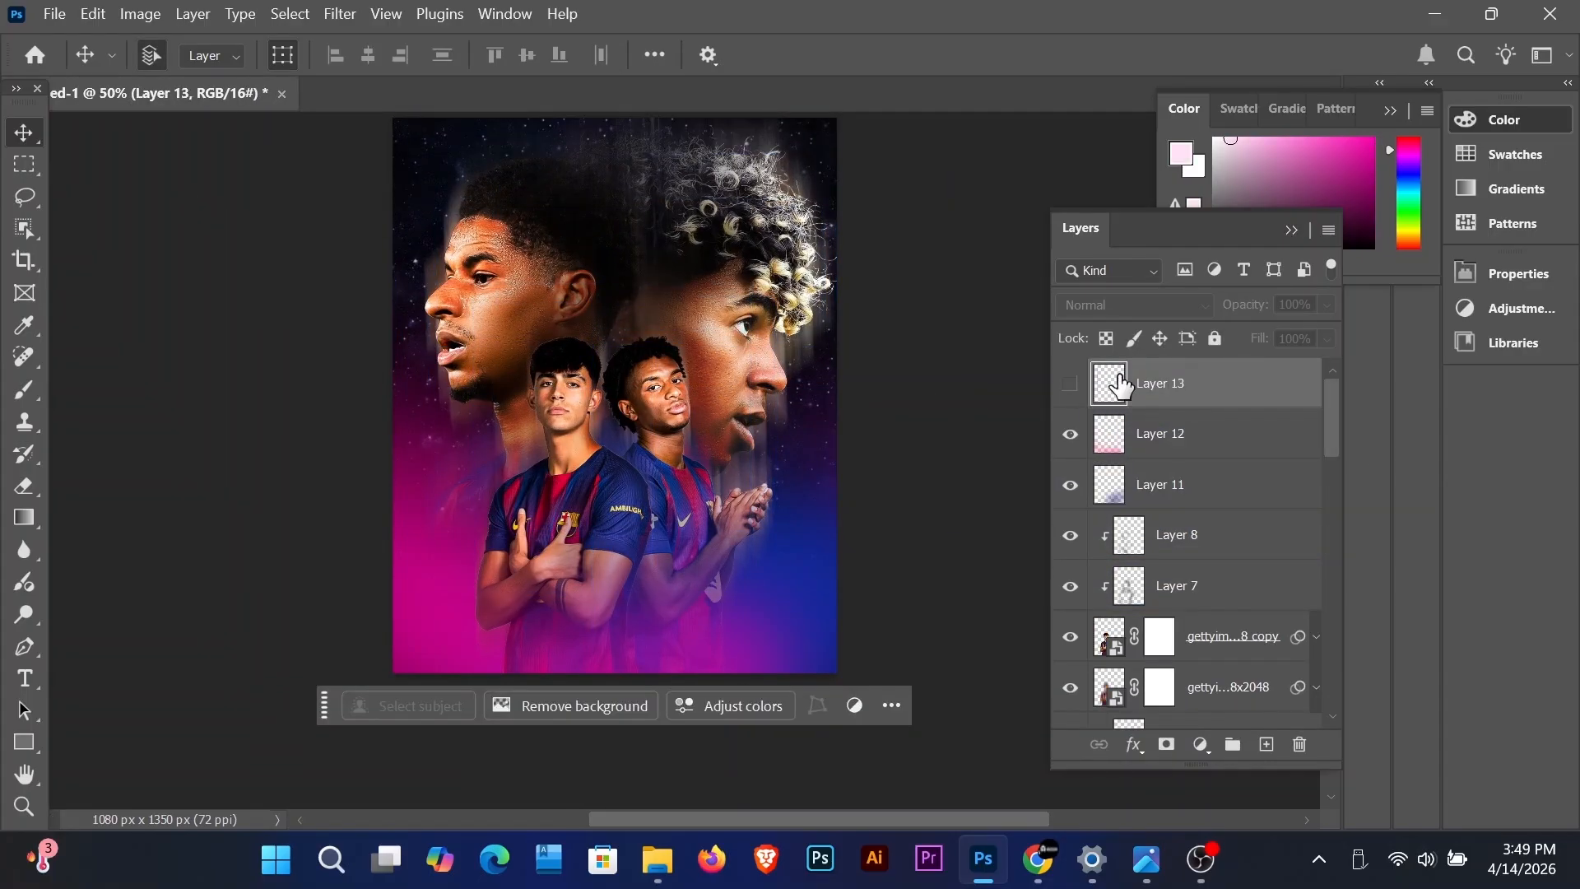
# Step: Show the magenta light streak on Layer 13, nudge it slightly down, and place its layer directly above the starfield layer pngwing.com (9)
pyautogui.click(1070, 383)
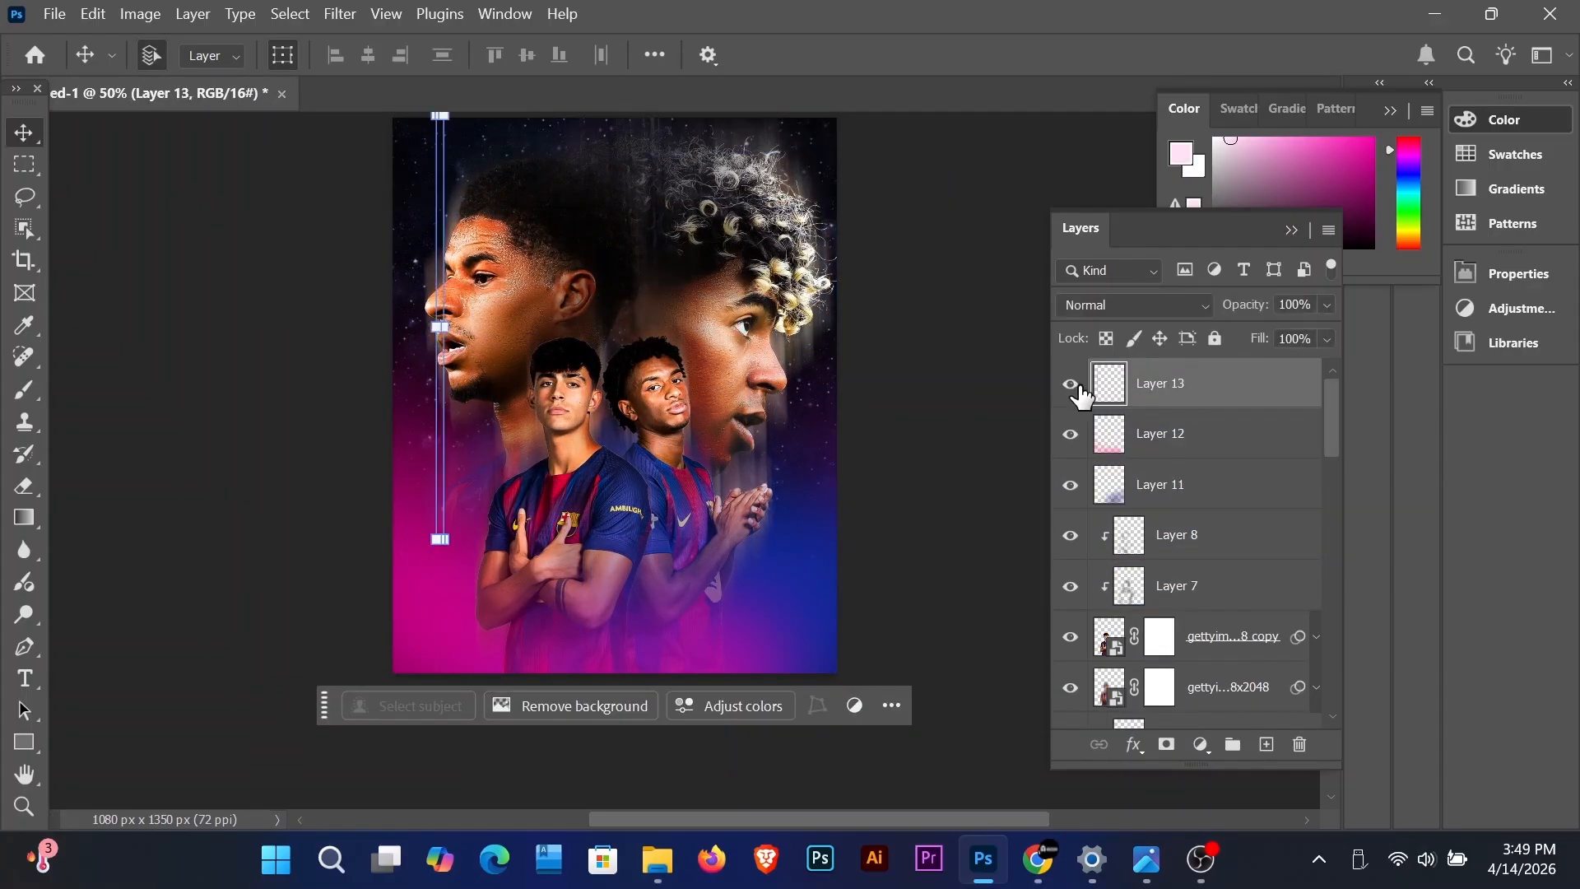
pyautogui.moveTo(444, 274)
pyautogui.mouseDown()
pyautogui.moveTo(486, 313)
pyautogui.moveTo(496, 402)
pyautogui.moveTo(448, 285)
pyautogui.mouseUp()
pyautogui.moveTo(1300, 367); pyautogui.dragTo(1261, 557)
pyautogui.click(906, 251)
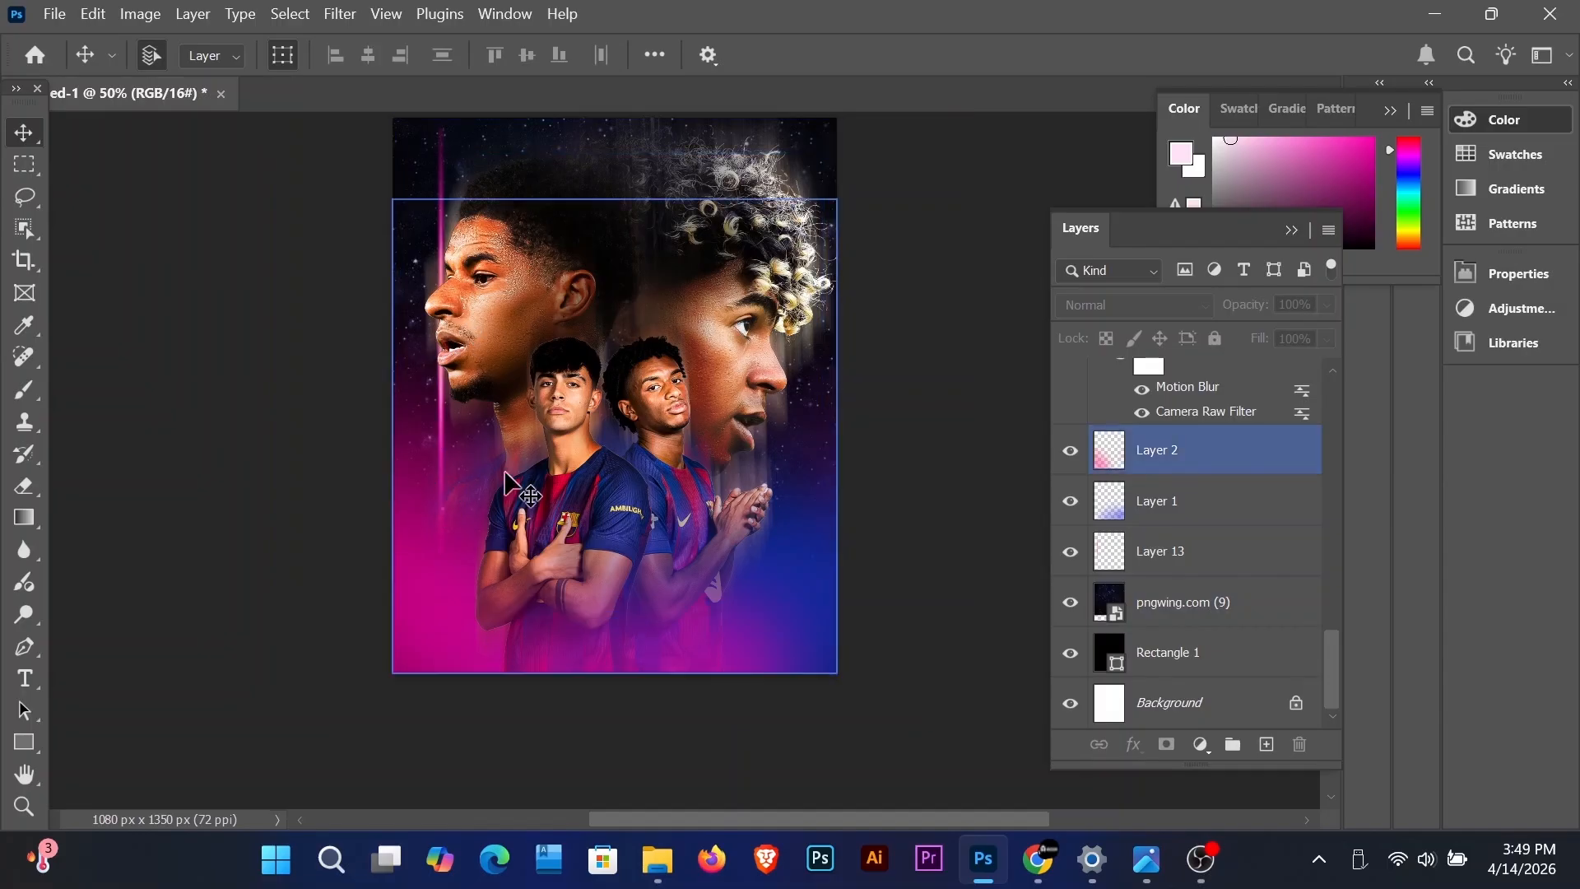
# Step: Shorten the Layer 13 light streak by lowering its upper end with a free transform
pyautogui.scroll(3, 1201, 526)
pyautogui.scroll(-1, 1185, 700)
pyautogui.click(1181, 683)
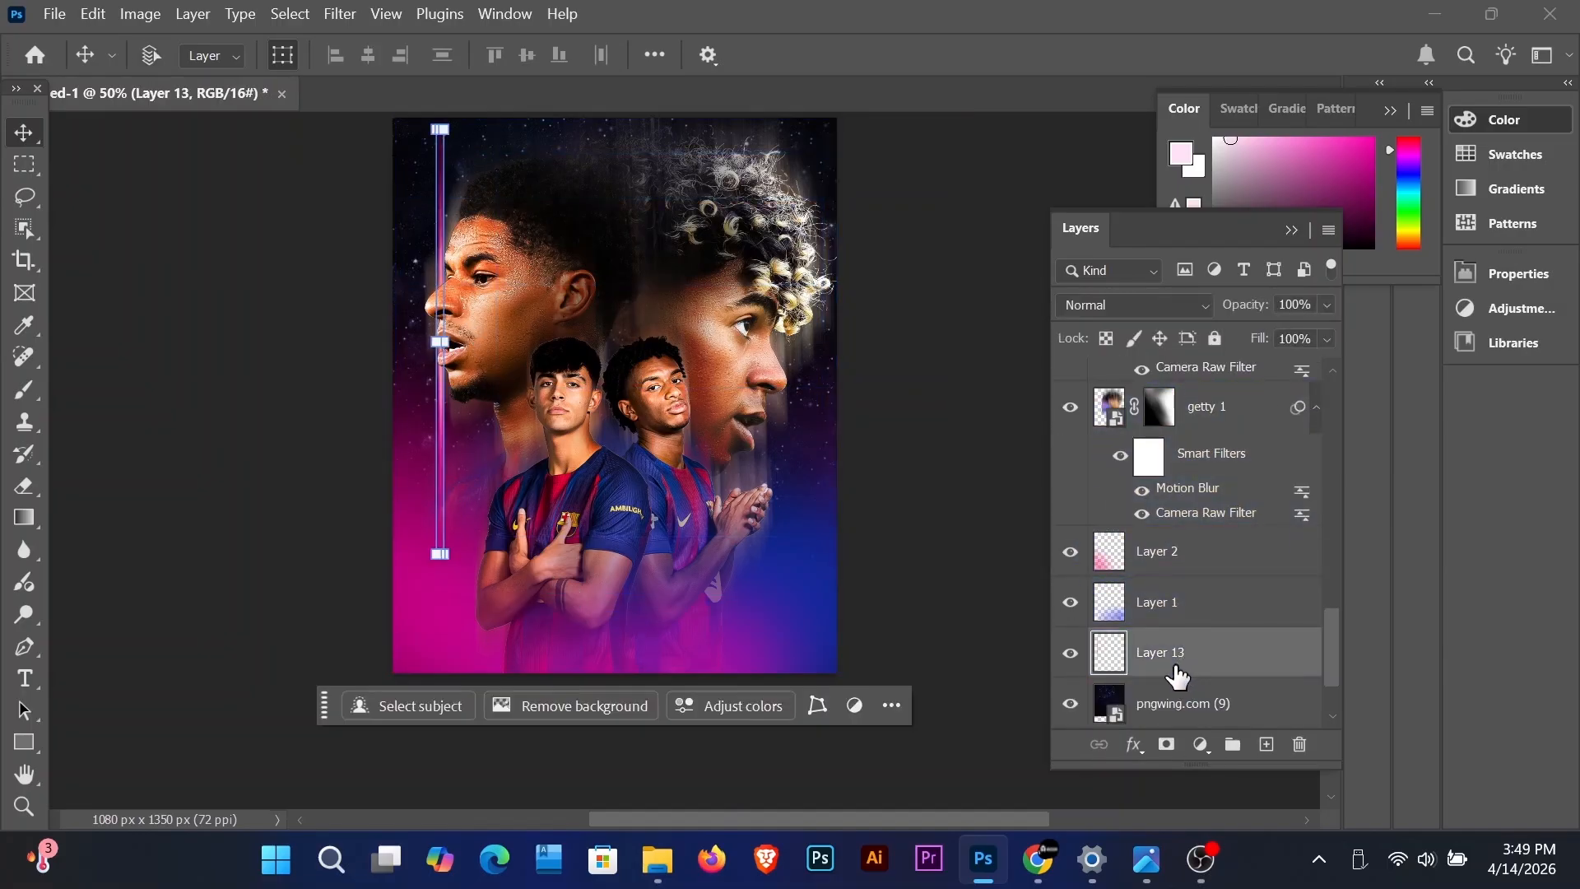
pyautogui.hotkey('ctrl', 't')
pyautogui.moveTo(440, 131); pyautogui.dragTo(441, 220)
pyautogui.click(1204, 54)
pyautogui.click(355, 486)
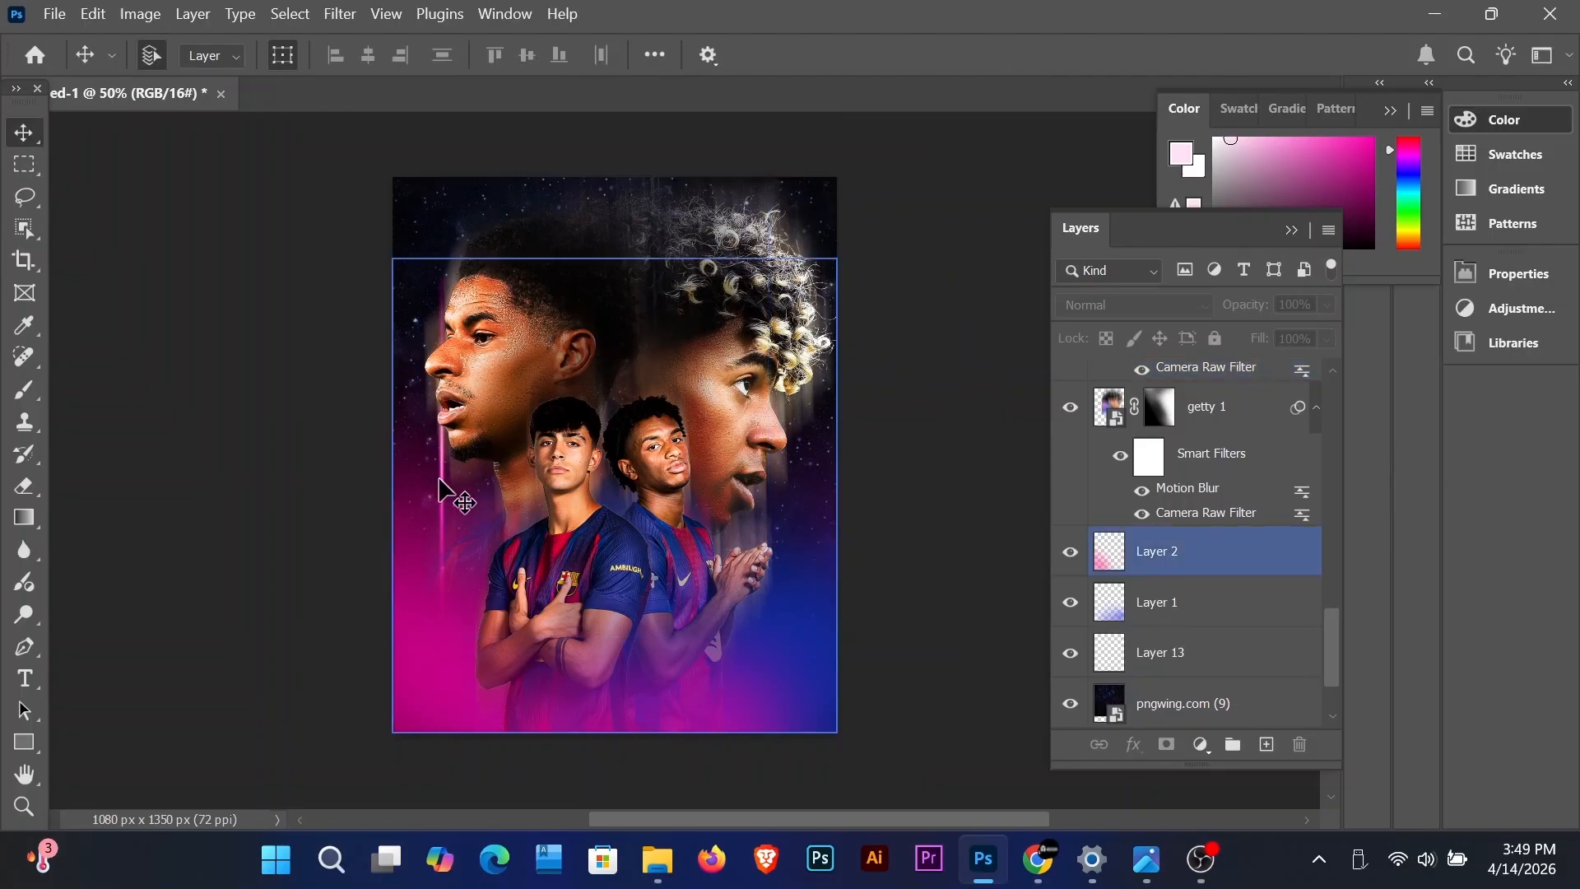
# Step: Move the Layer 13 light streak inward behind the larger left-facing head, so it runs down beside the neck
pyautogui.click(1182, 654)
pyautogui.hotkey('ctrl', 't')
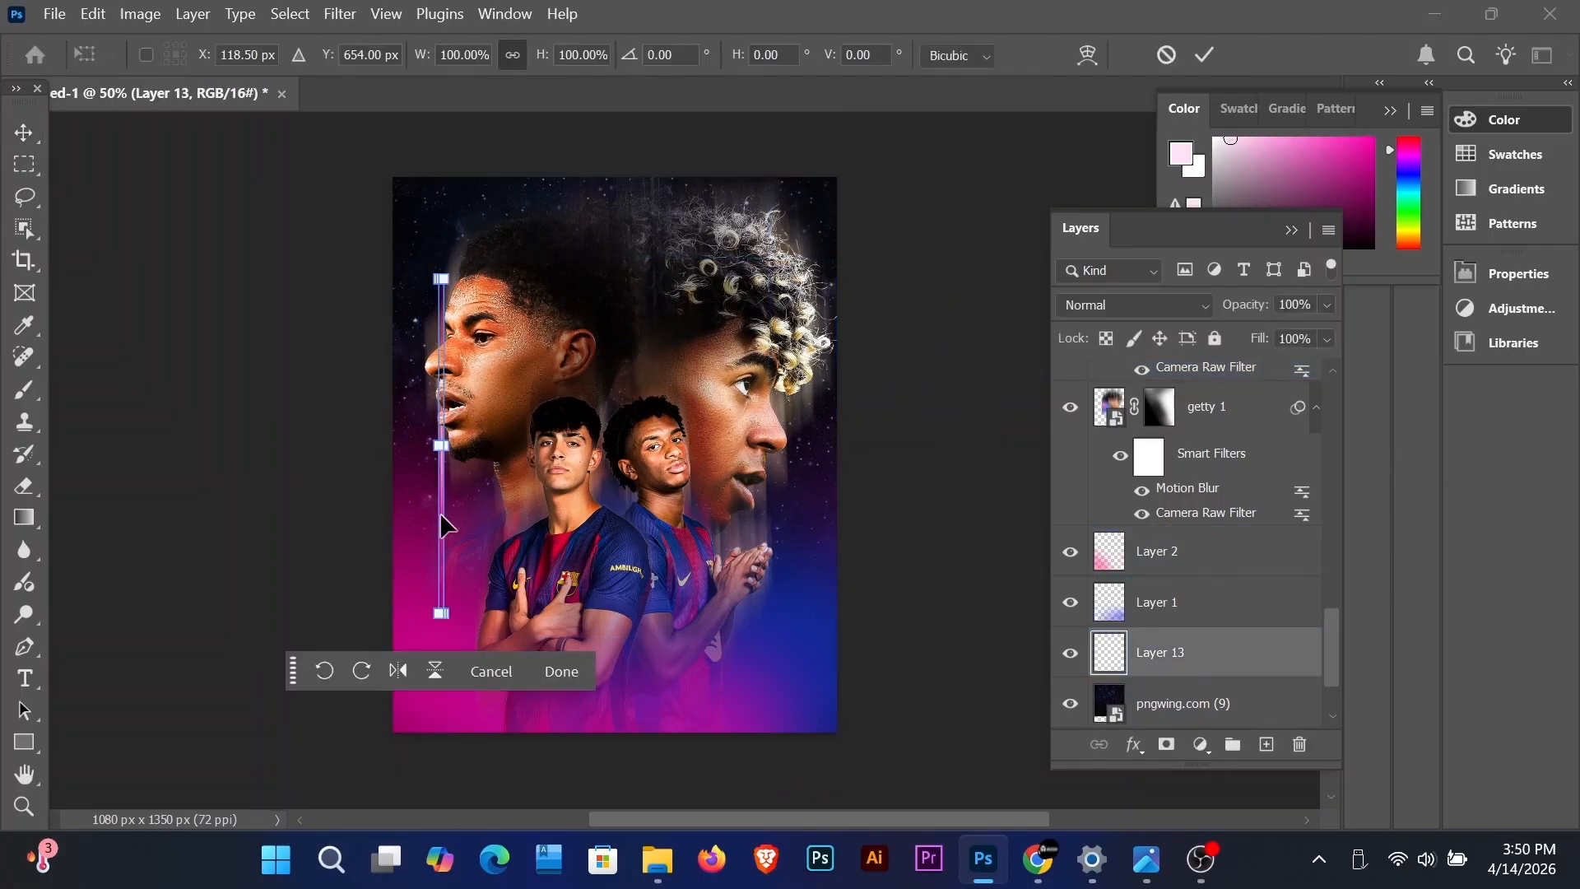
pyautogui.moveTo(447, 516); pyautogui.dragTo(481, 521)
pyautogui.click(1204, 55)
pyautogui.click(634, 670)
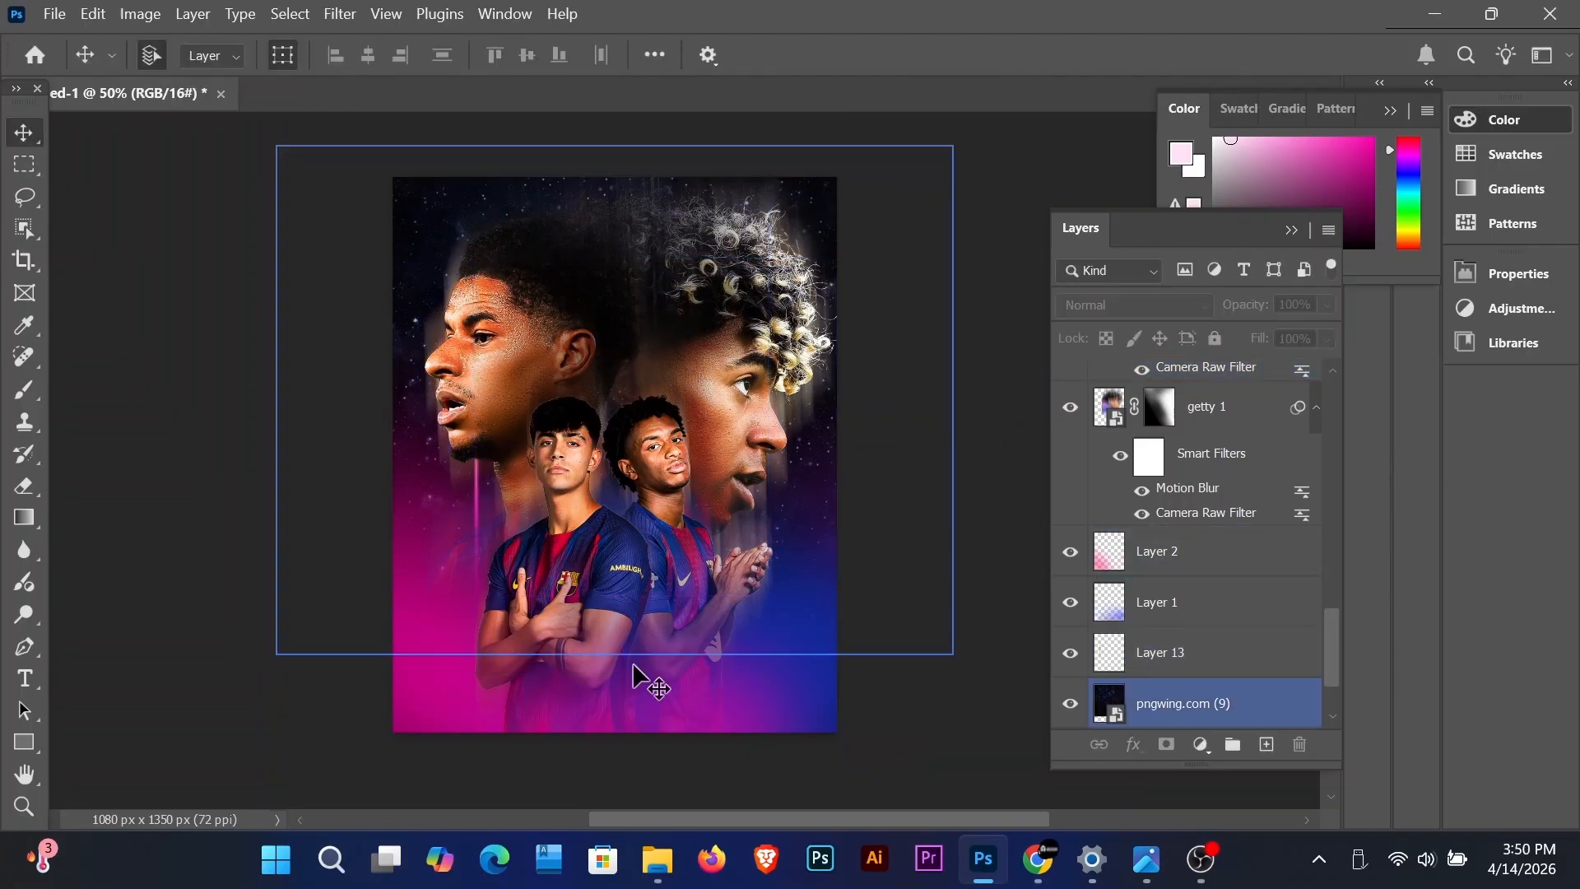
# Step: Duplicate the Layer 13 light streak and move the copy up and outward, beside the forehead of the left-facing head
pyautogui.click(1136, 576)
pyautogui.click(1164, 652)
pyautogui.hotkey('ctrl', 'j')
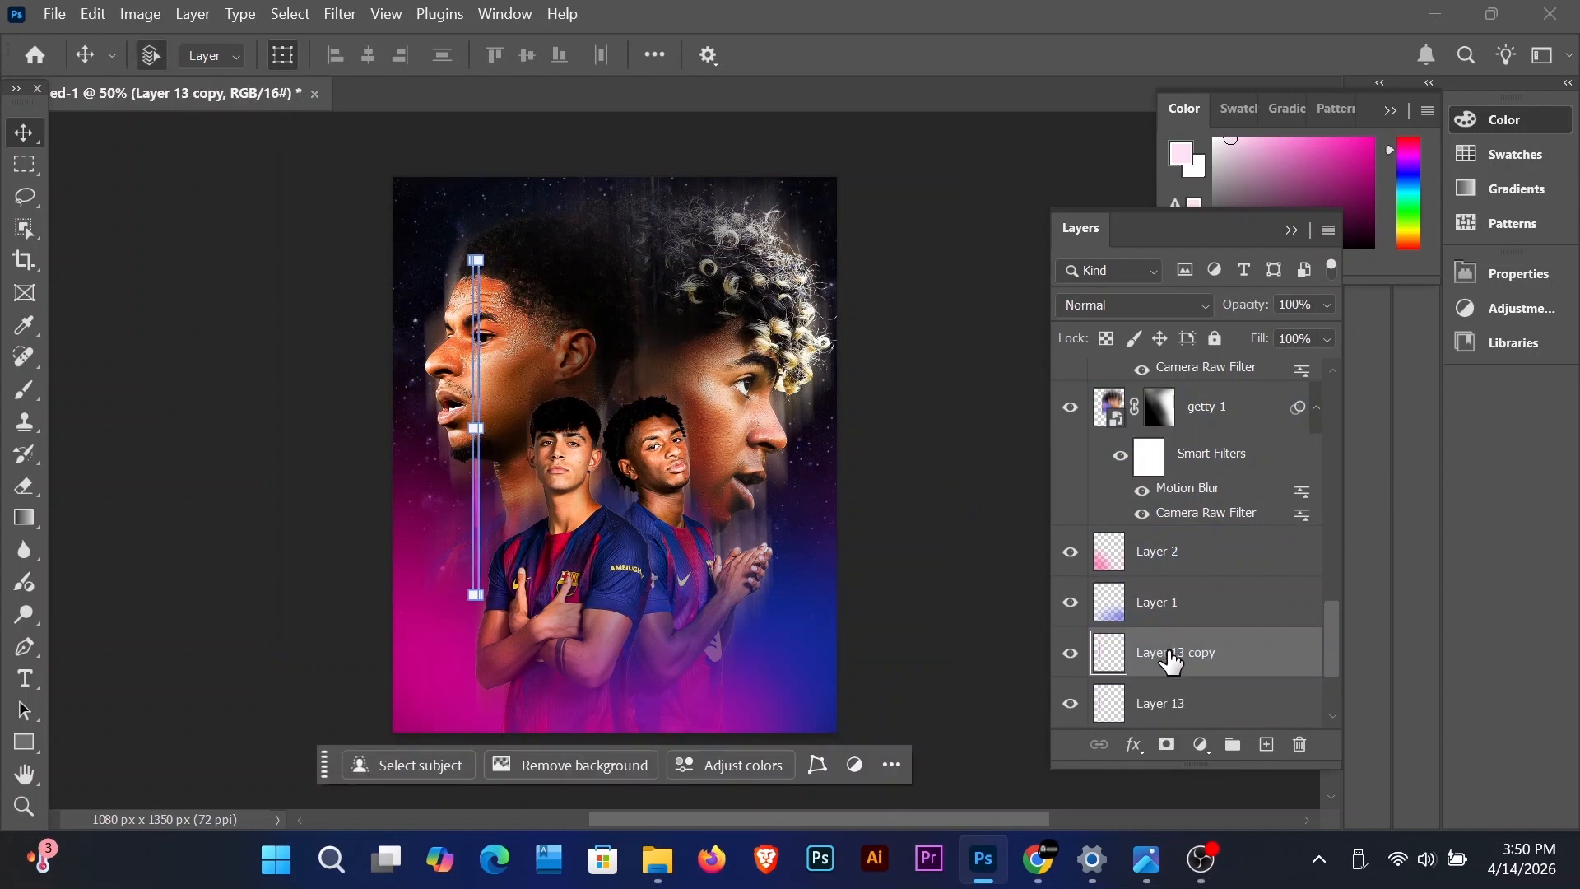
pyautogui.hotkey('ctrl', 't')
pyautogui.moveTo(471, 485); pyautogui.dragTo(445, 415)
pyautogui.click(1204, 55)
pyautogui.scroll(-1, 804, 582)
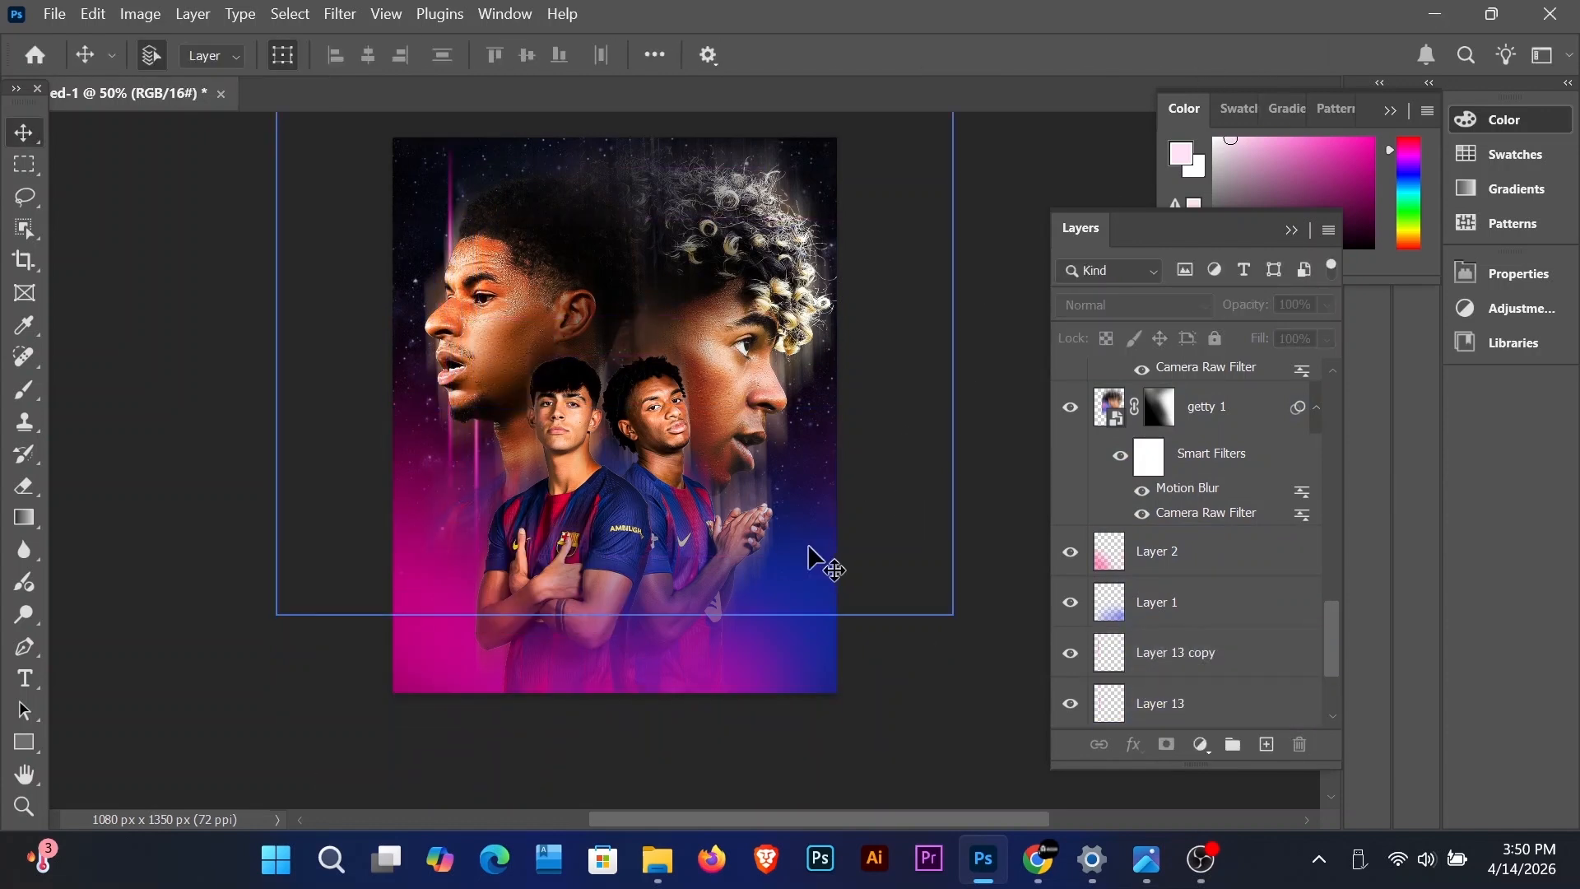
# Step: Duplicate the Layer 13 light streak again in place
pyautogui.click(483, 659)
pyautogui.scroll(-8, 1344, 659)
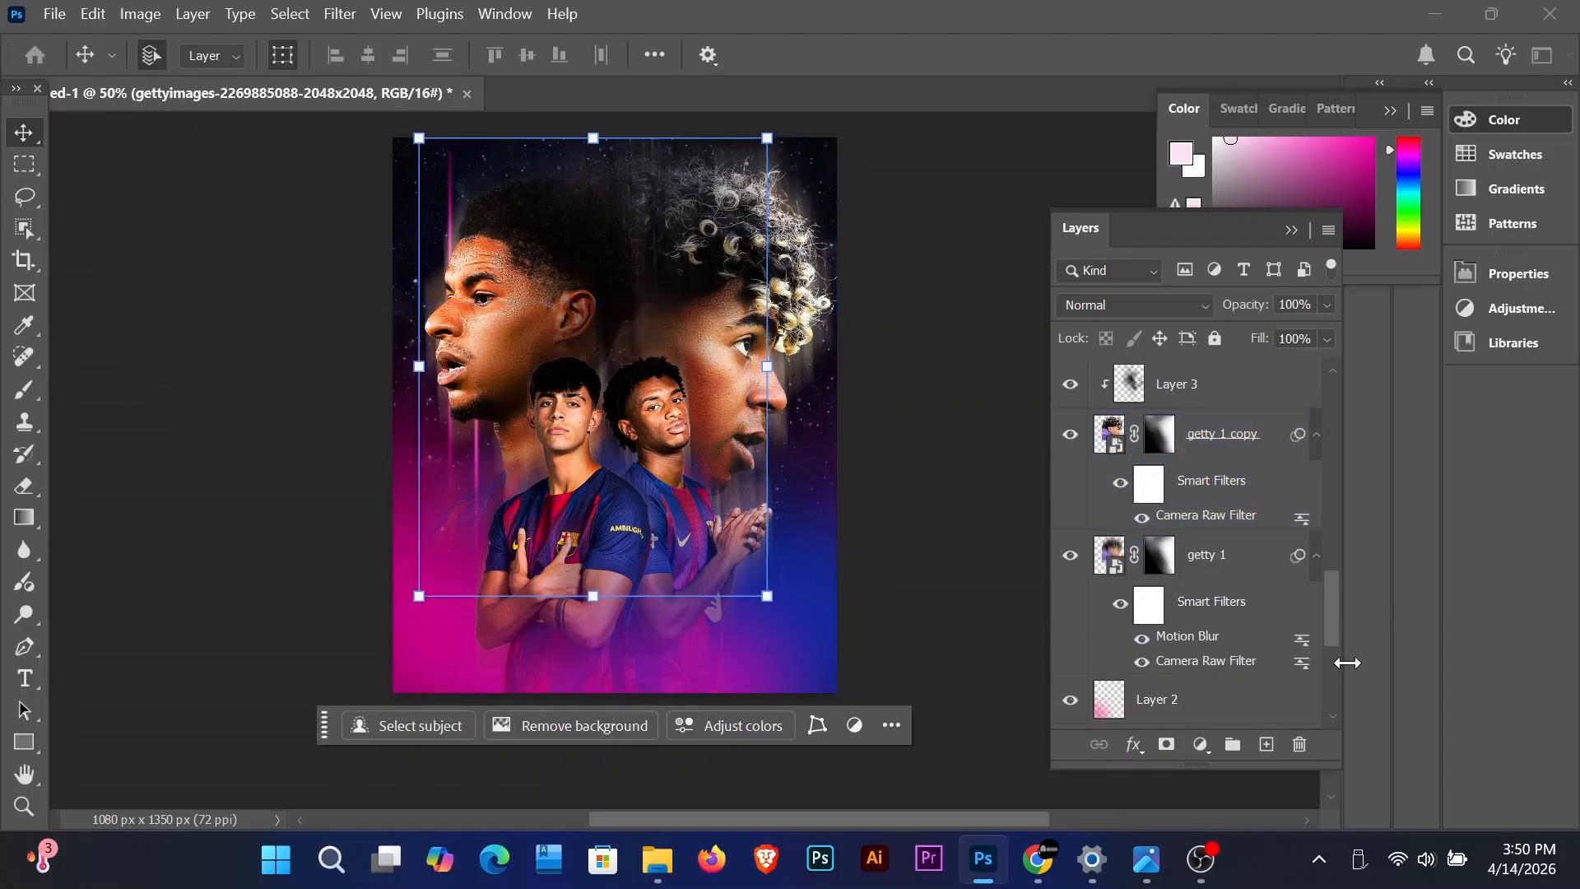
pyautogui.click(1158, 564)
pyautogui.hotkey('ctrl', 'j')
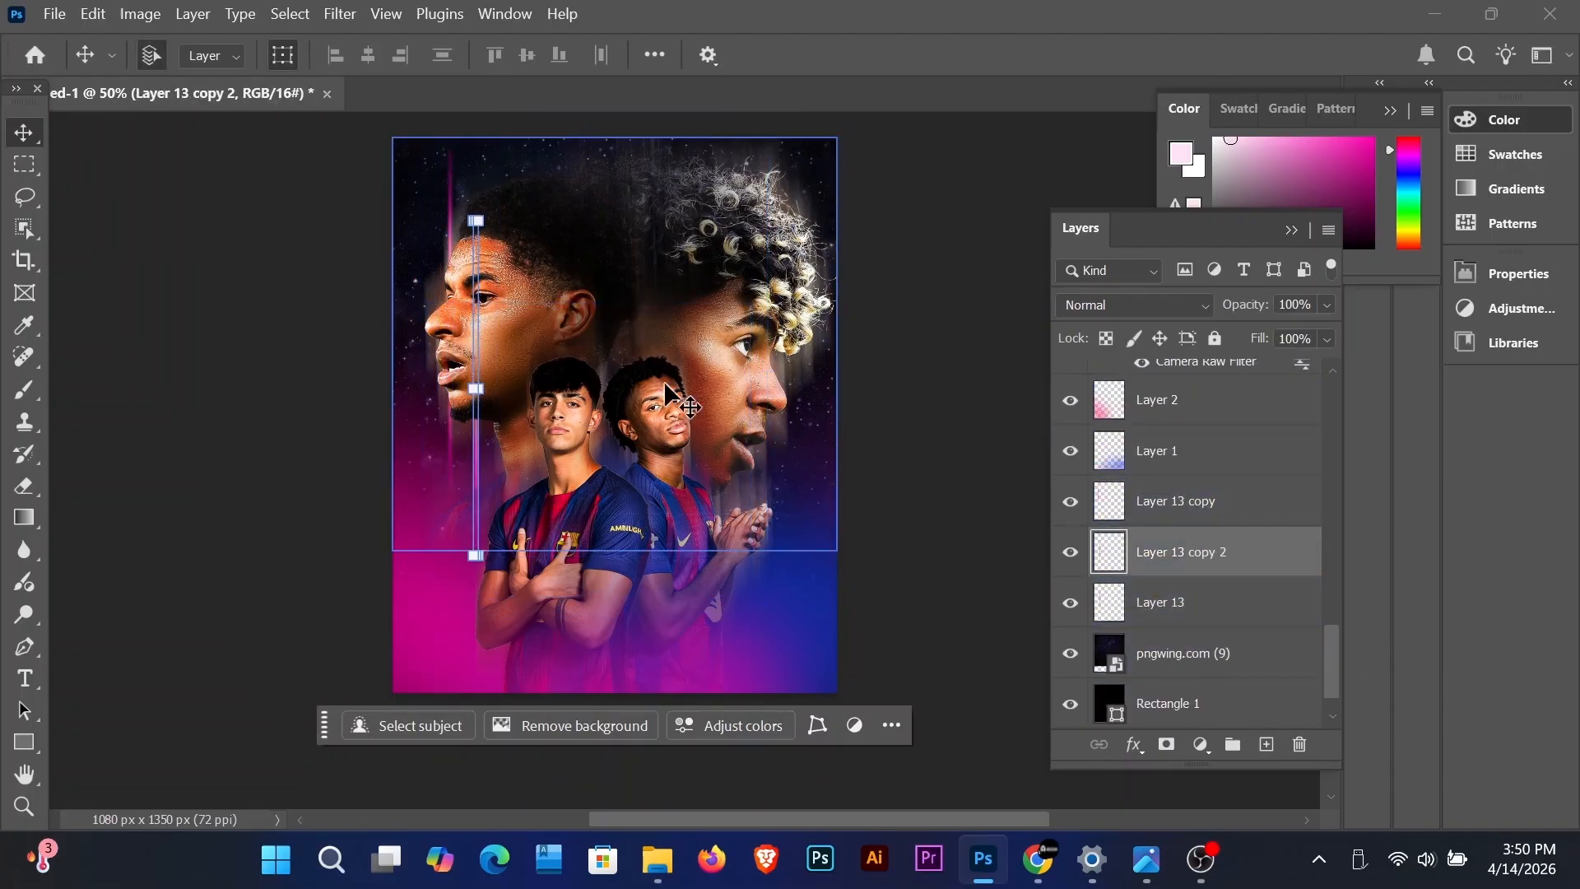
# Step: Try to move the Layer 13 copy light streak sideways across the poster, and undo the move
pyautogui.click(1163, 524)
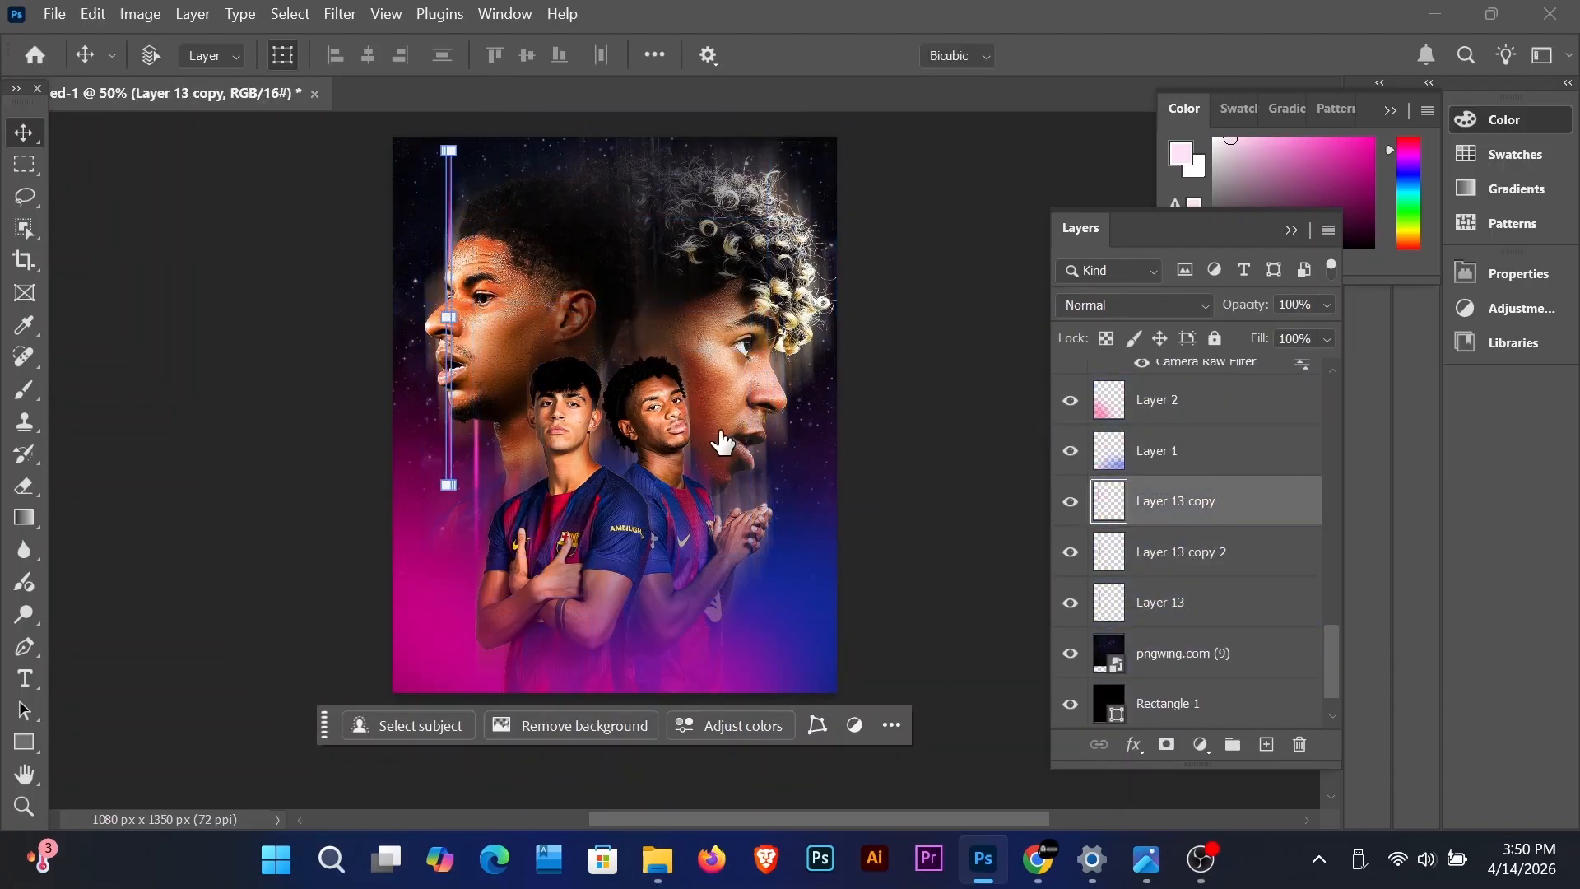
pyautogui.hotkey('ctrl', 't')
pyautogui.moveTo(649, 285); pyautogui.dragTo(787, 276)
pyautogui.hotkey('ctrl', 'z')
pyautogui.click(1200, 56)
# Step: Move the original Layer 13 light streak across and up, behind the large curly-haired head
pyautogui.click(1163, 617)
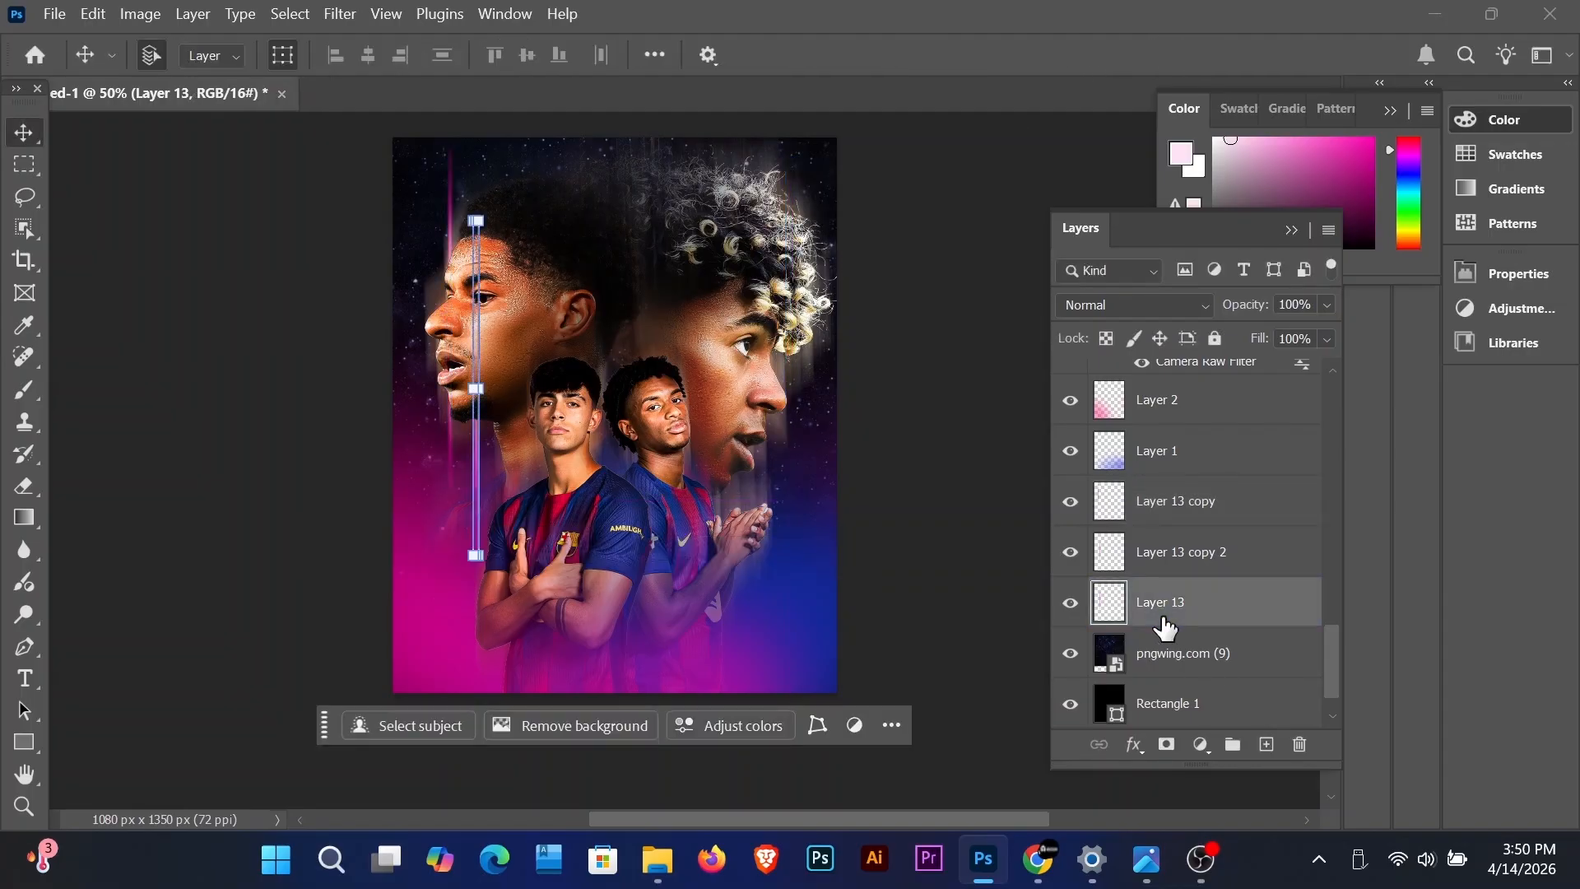
pyautogui.hotkey('ctrl', 't')
pyautogui.moveTo(479, 453); pyautogui.dragTo(758, 373)
pyautogui.press('Return')
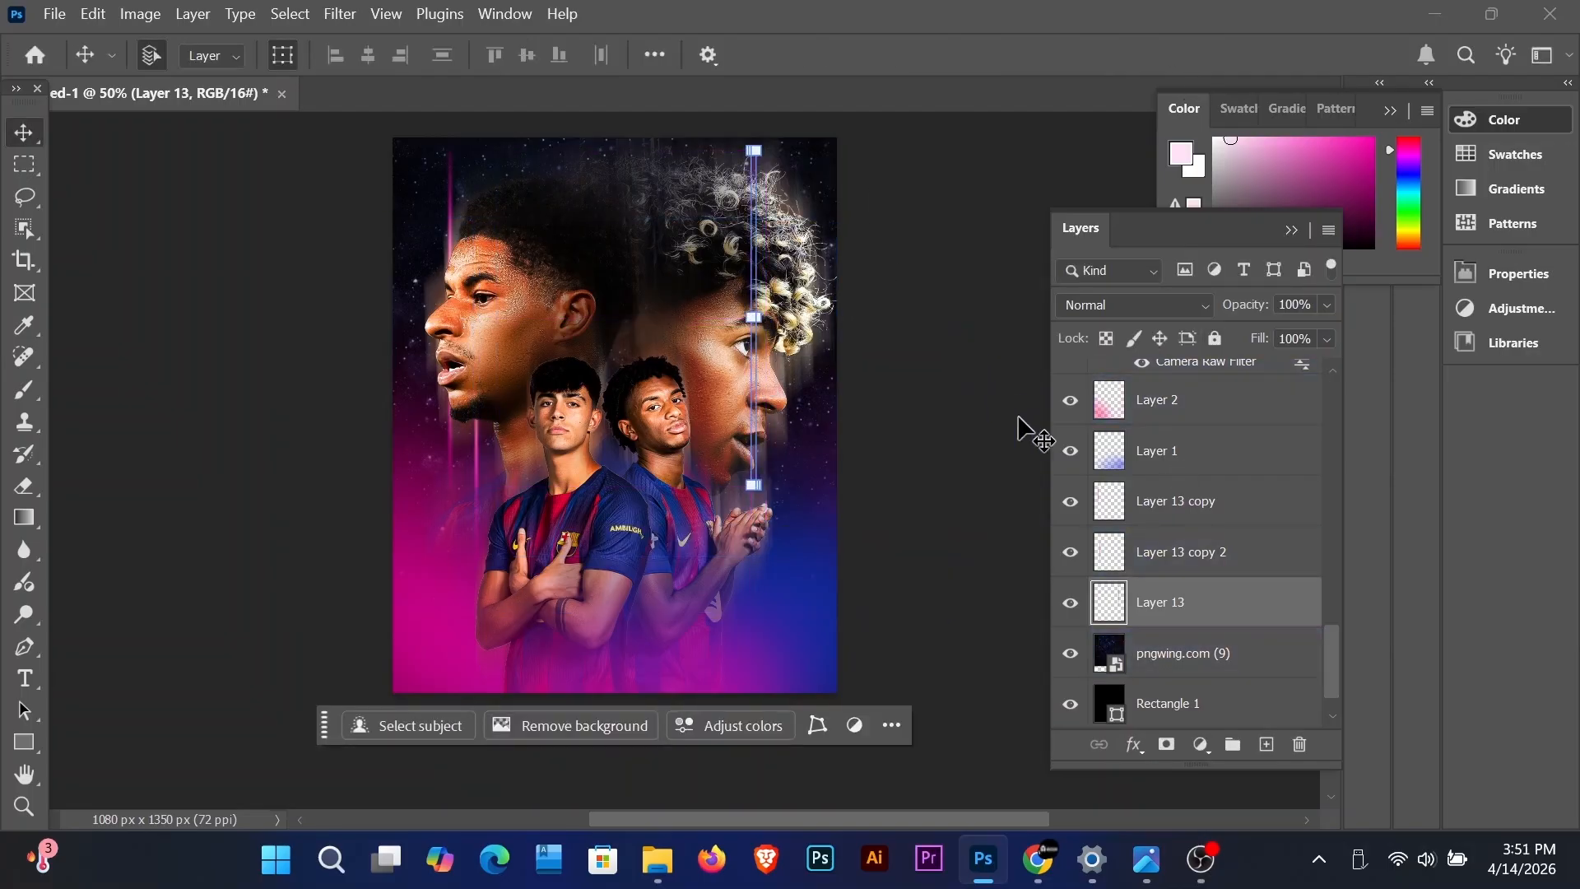
# Step: Move the Layer 13 light streak slightly outward and down, along the face of the curly-haired head
pyautogui.click(1163, 652)
pyautogui.click(1185, 613)
pyautogui.hotkey('ctrl', 't')
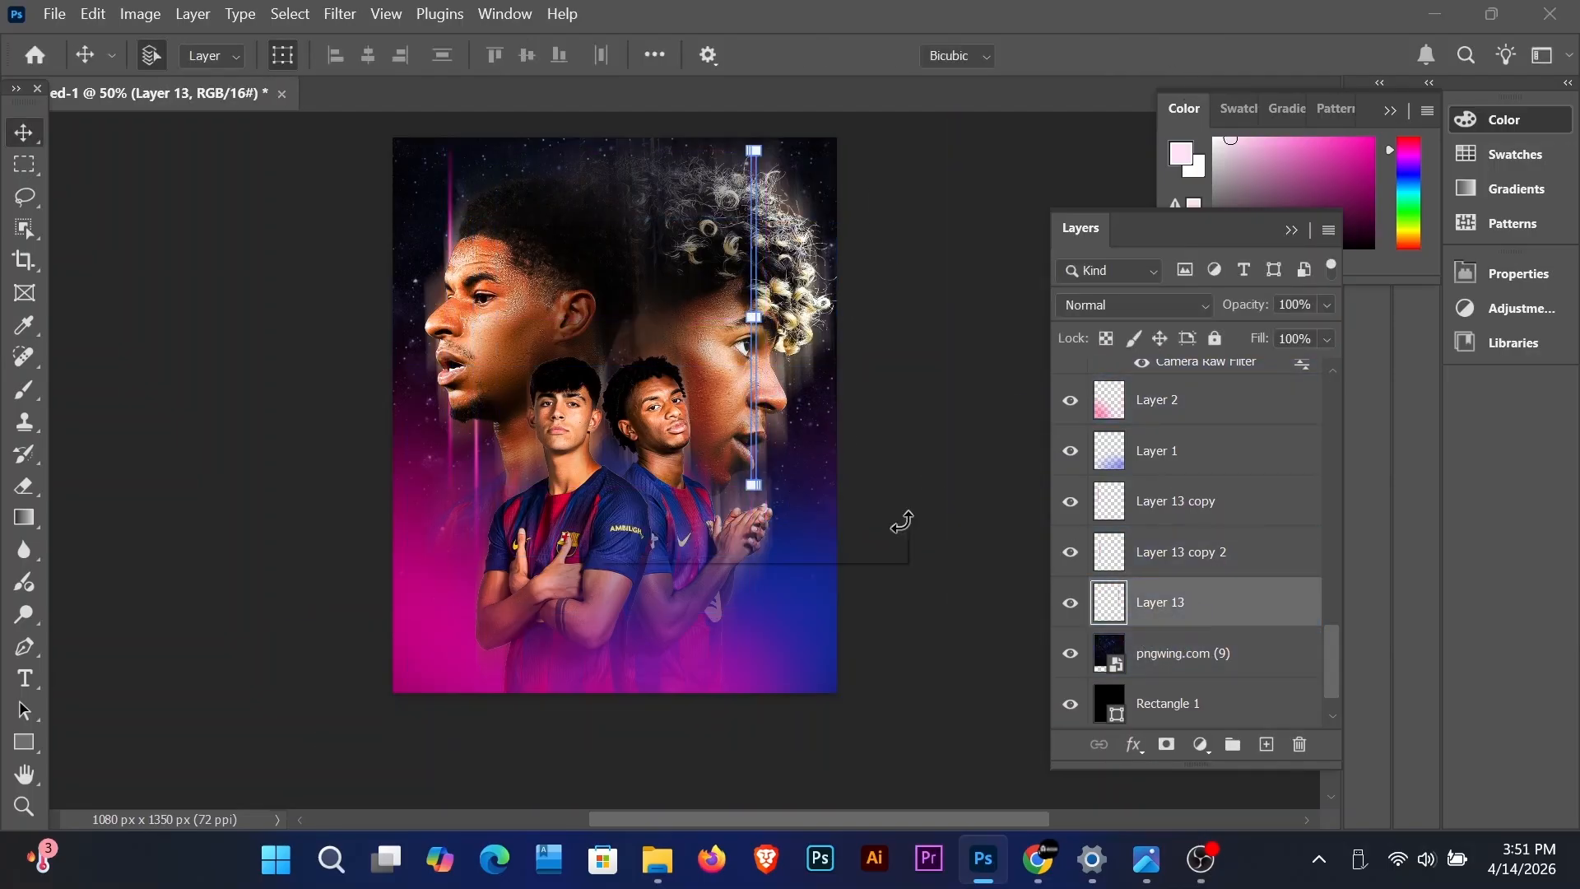
pyautogui.moveTo(762, 289); pyautogui.dragTo(775, 290)
pyautogui.click(885, 558)
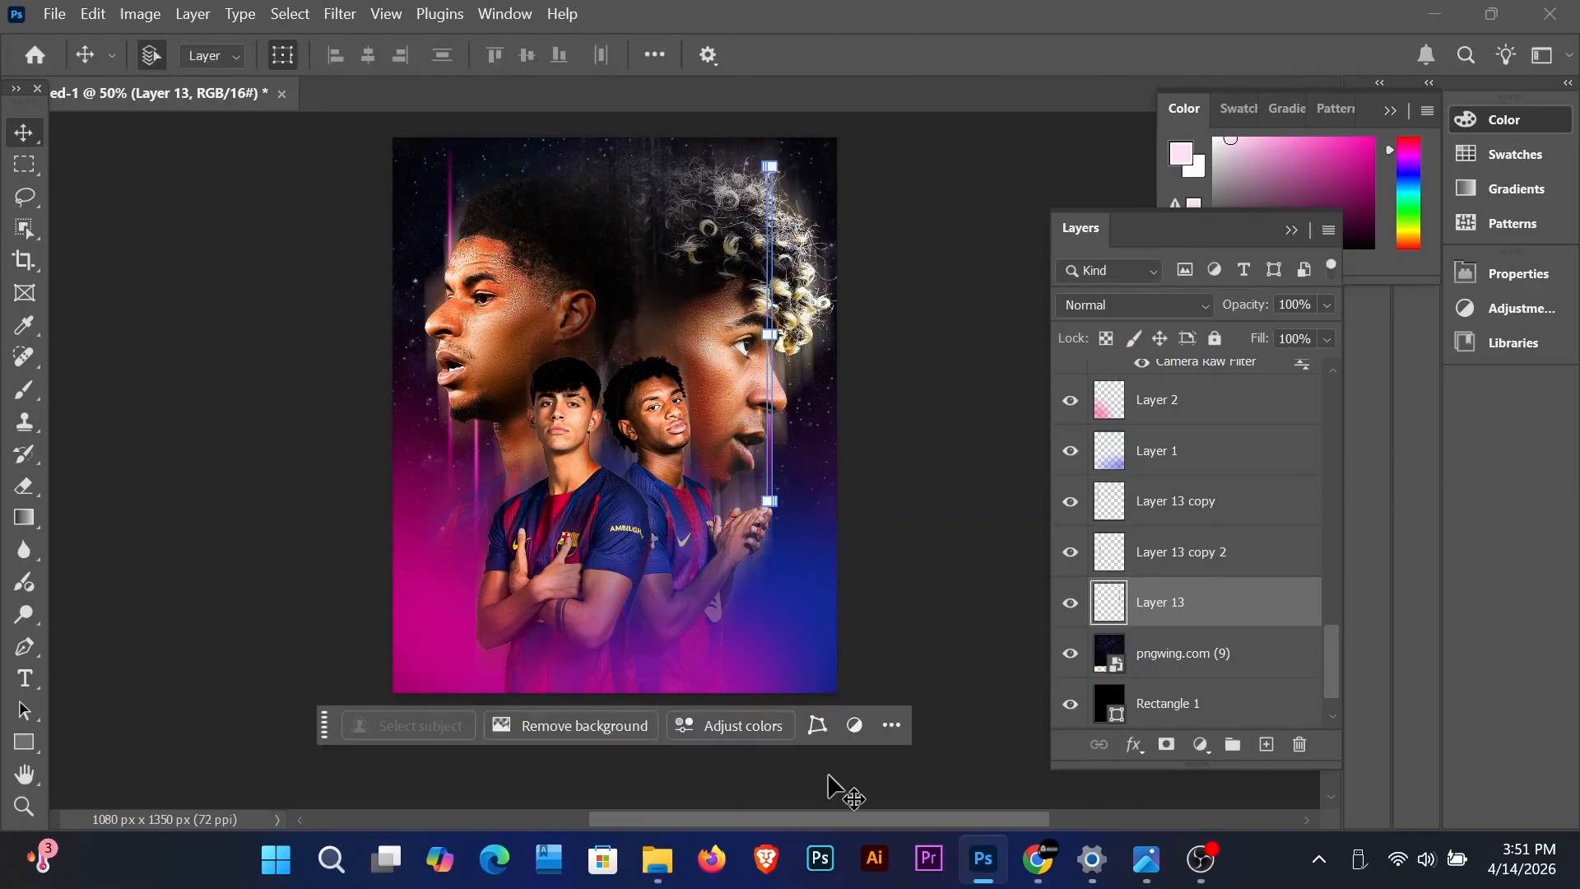
pyautogui.click(829, 776)
# Step: Add a Hue/Saturation adjustment above Layer 13, colorized blue with Hue 241 and Saturation 45
pyautogui.click(1153, 602)
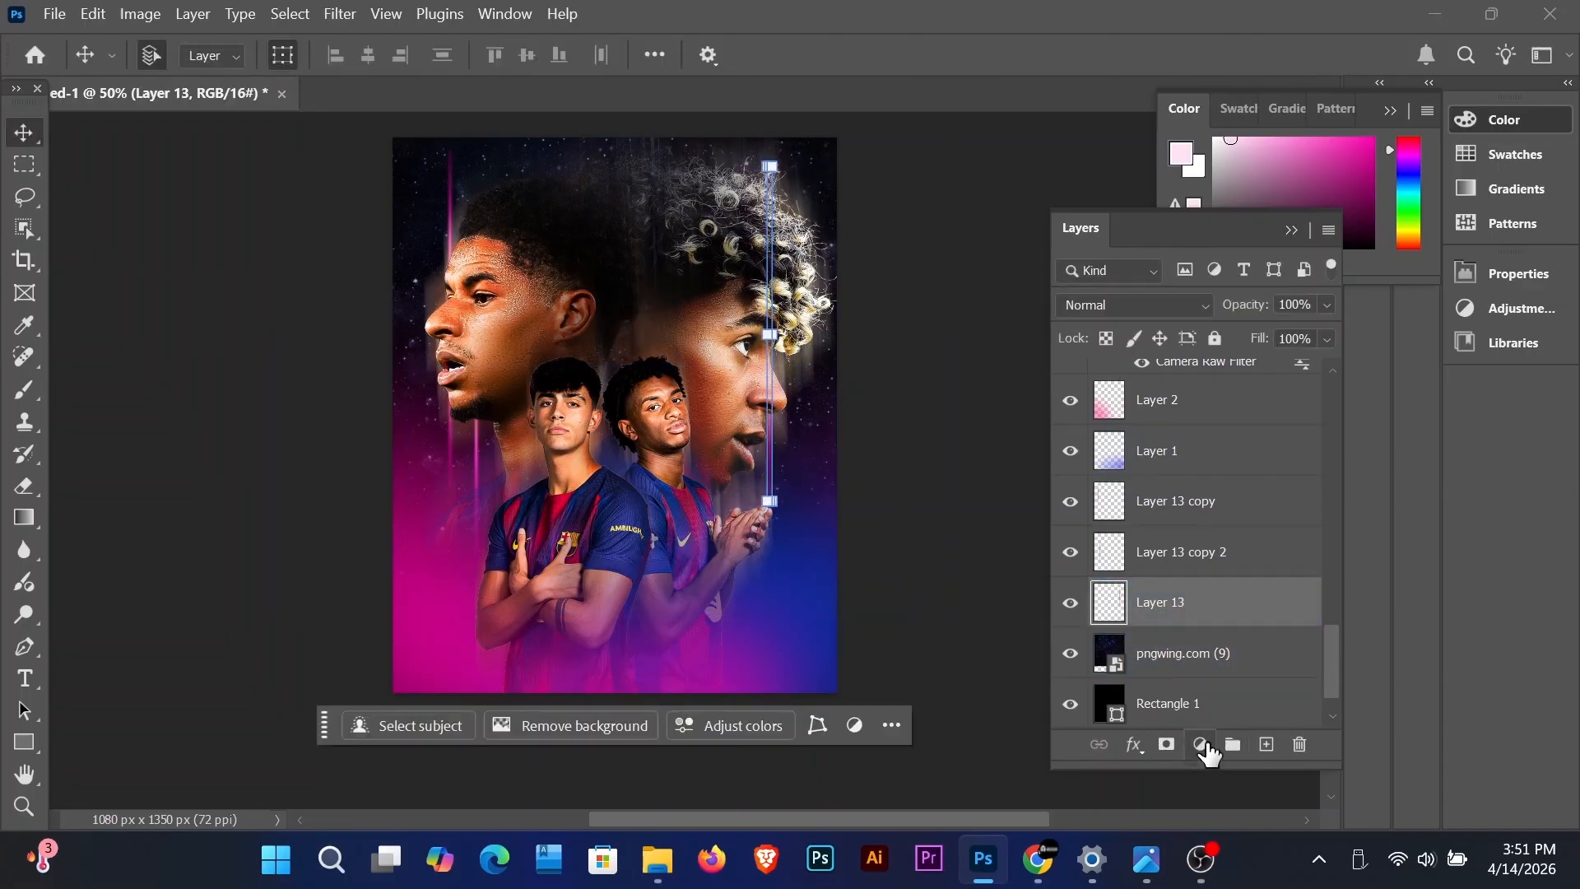
pyautogui.click(1208, 749)
pyautogui.click(1294, 503)
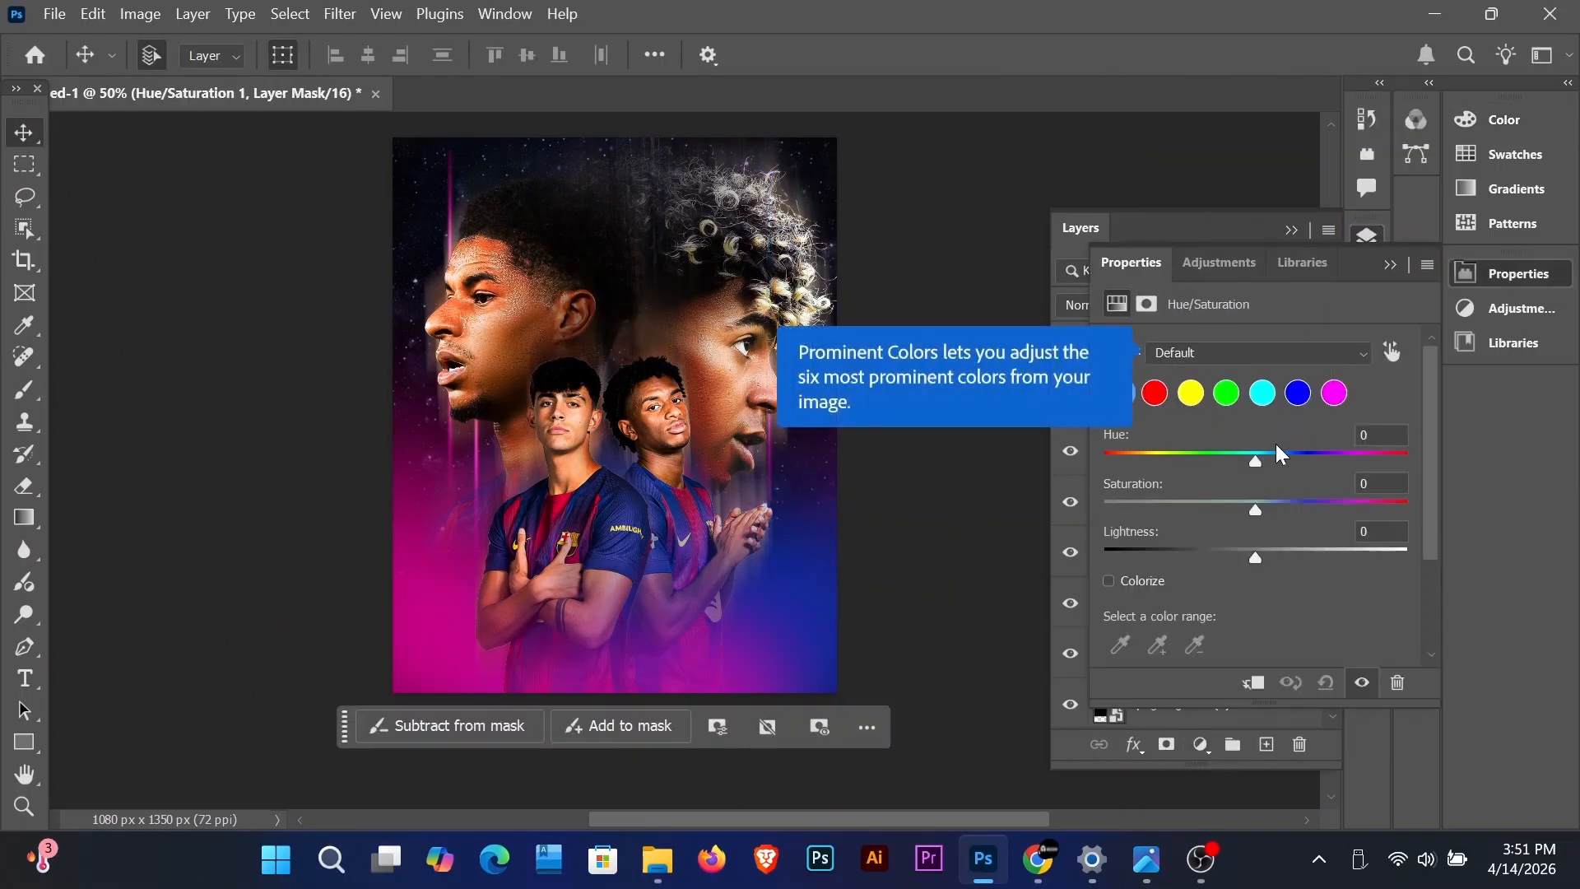
pyautogui.click(1108, 581)
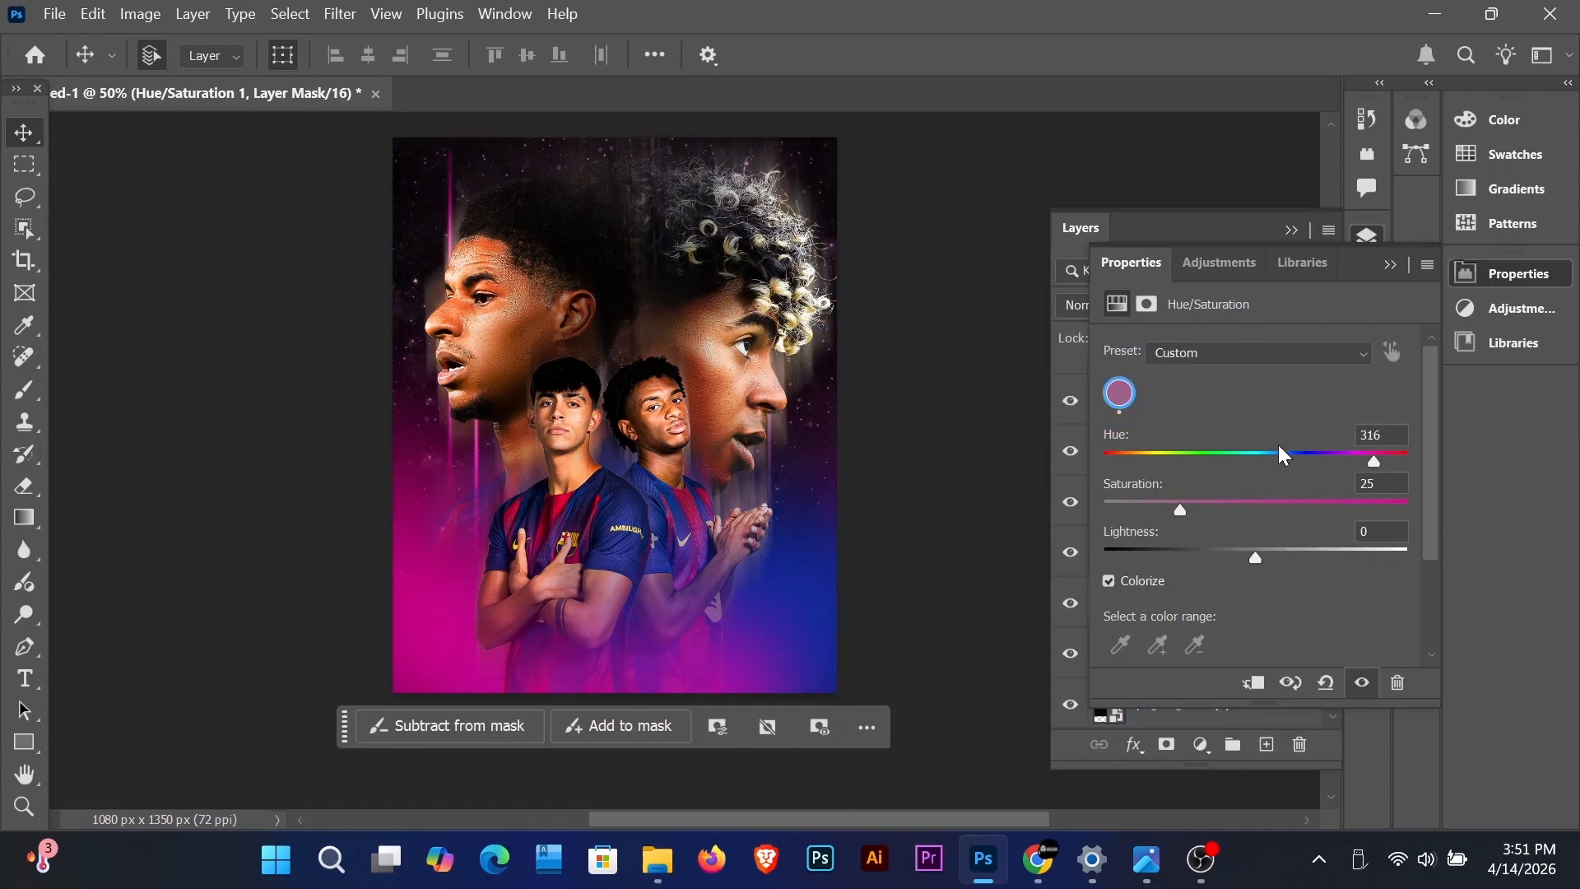
pyautogui.moveTo(1316, 452)
pyautogui.mouseDown()
pyautogui.moveTo(1332, 452)
pyautogui.moveTo(1307, 457)
pyautogui.mouseUp()
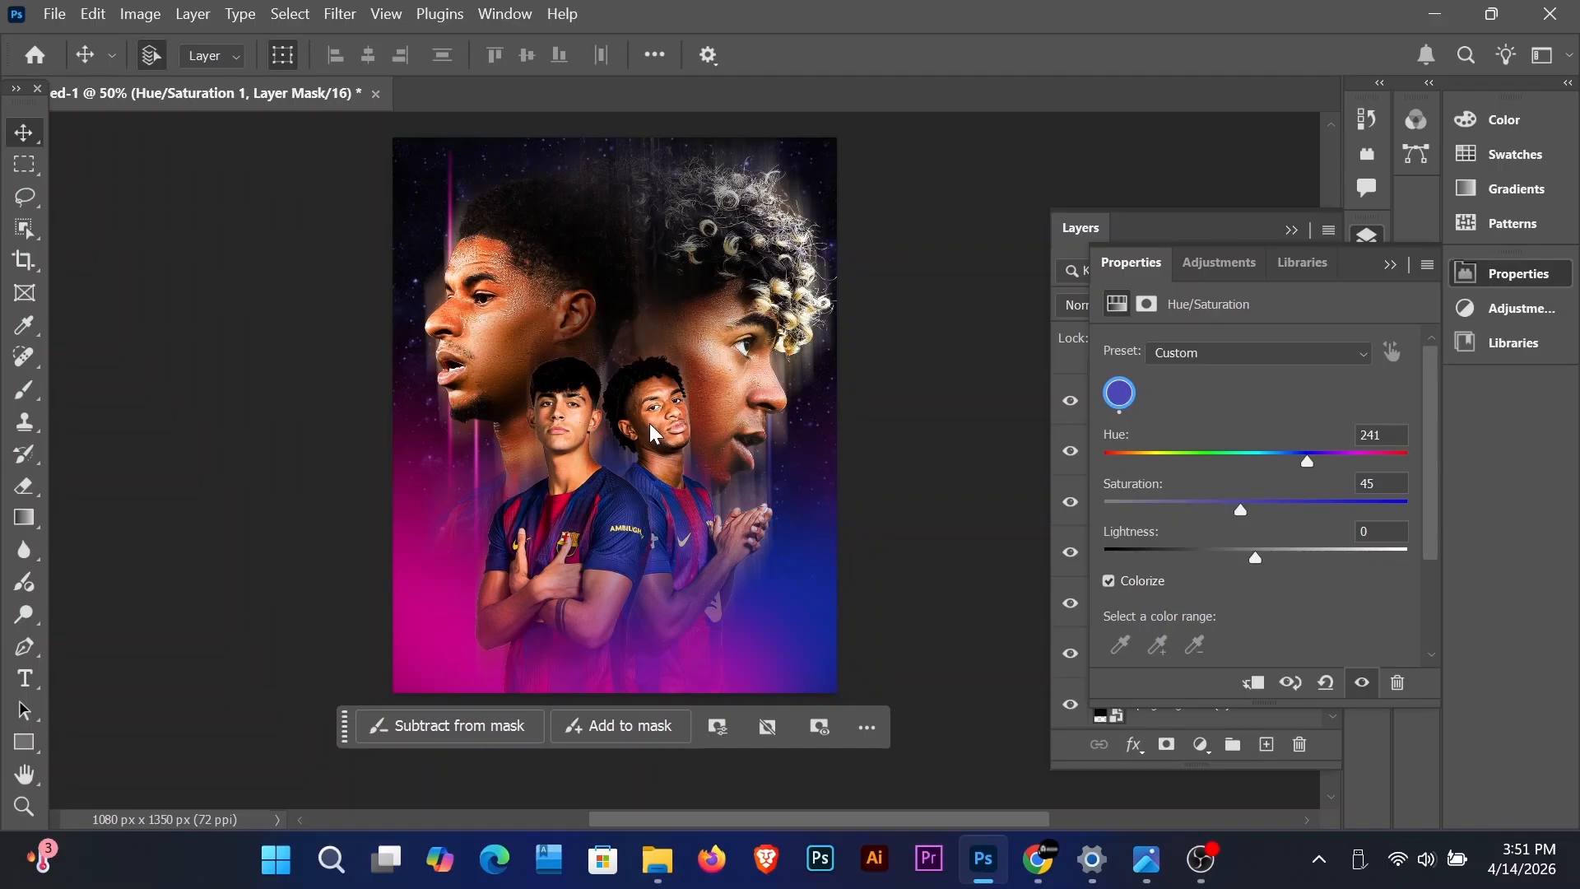
# Step: Clip the Hue/Saturation adjustment to the Layer 13 light streak and merge the two layers
pyautogui.click(1367, 241)
pyautogui.click(1219, 647)
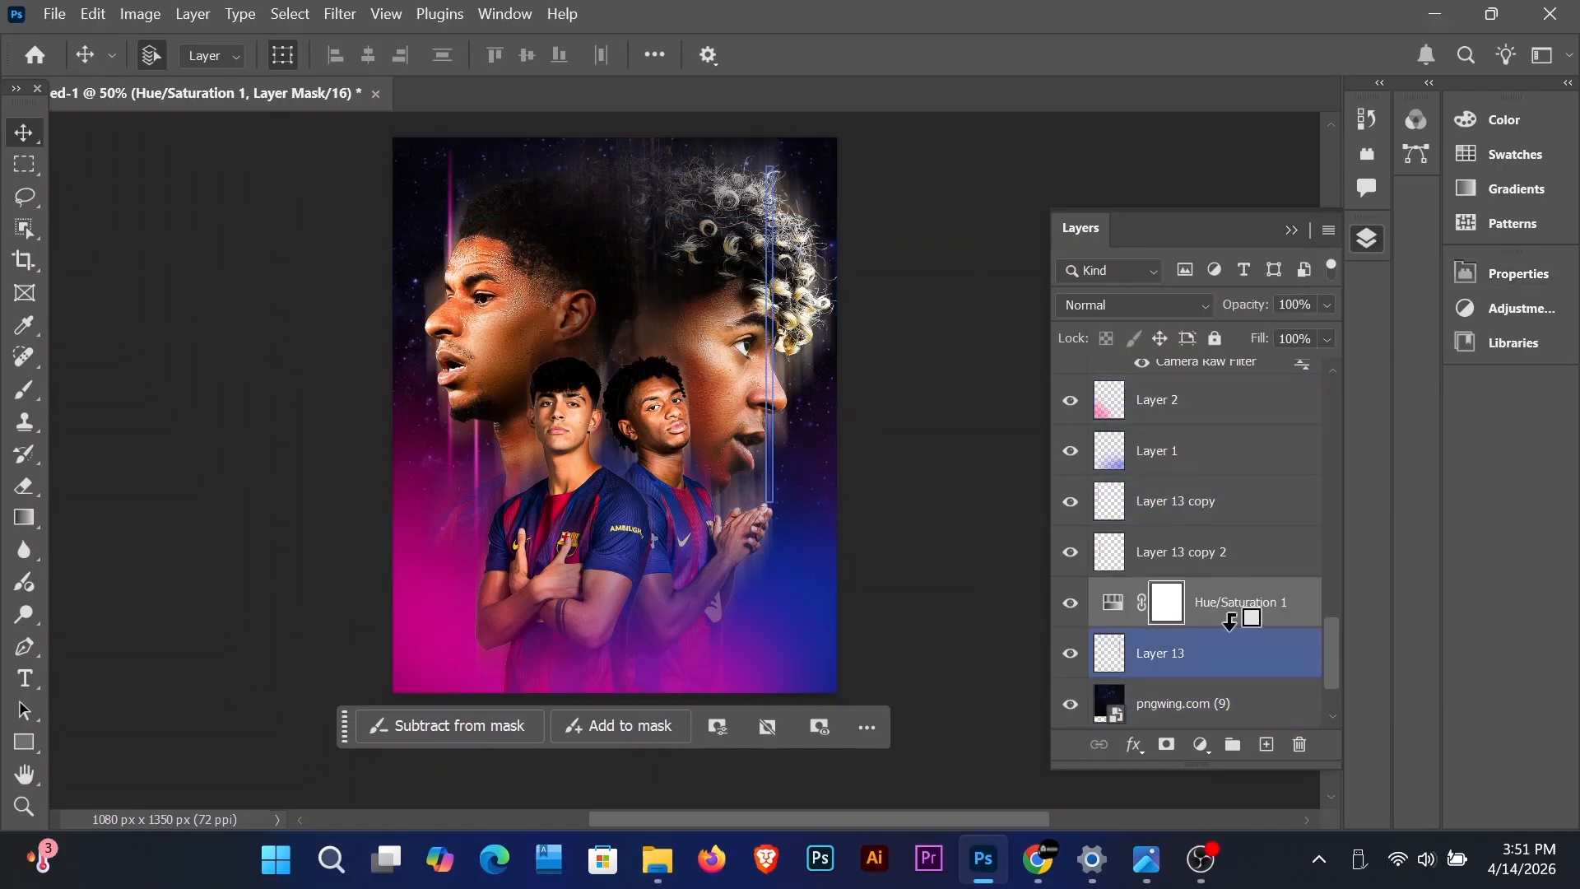
pyautogui.keyDown('alt'); pyautogui.click(1229, 619); pyautogui.keyUp('alt')
pyautogui.click(1200, 650)
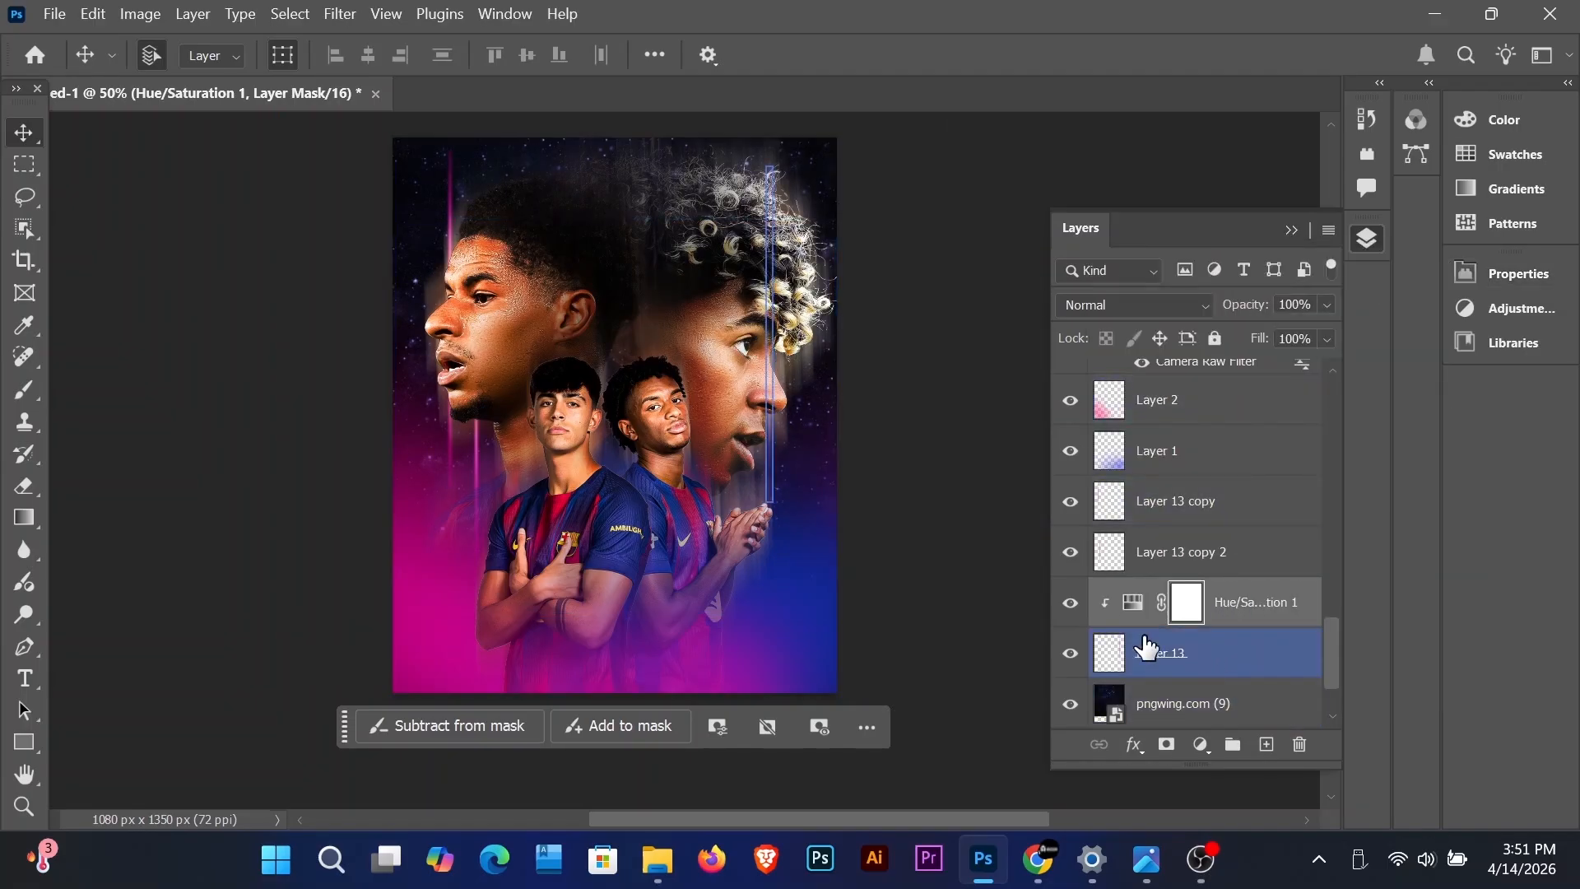
pyautogui.click(1210, 626)
pyautogui.click(1187, 649)
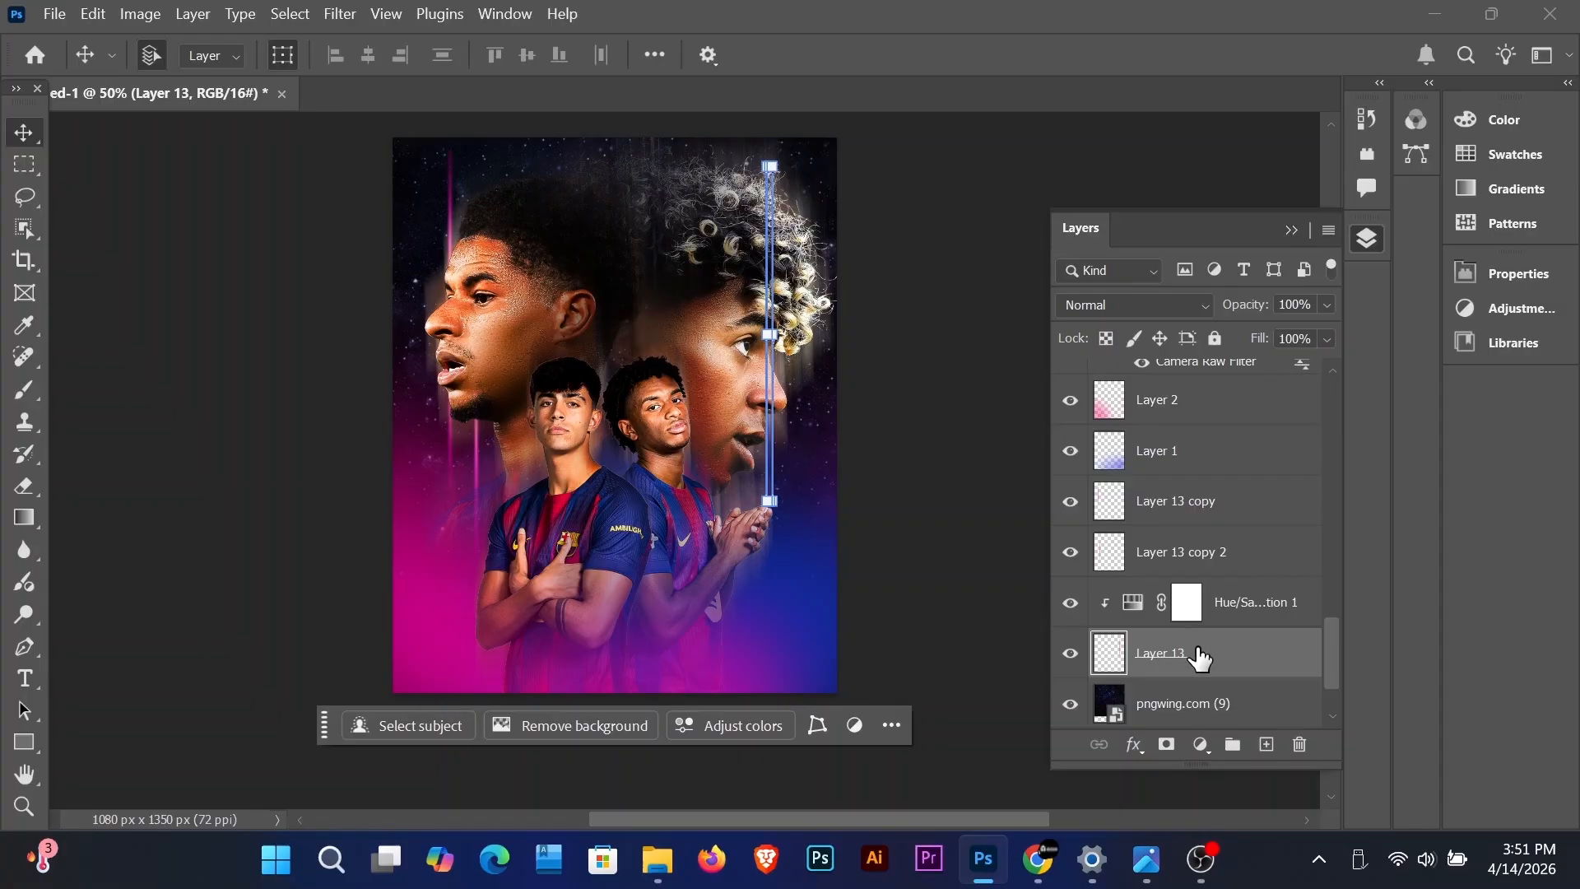
pyautogui.click(1224, 606)
pyautogui.rightClick(1235, 620)
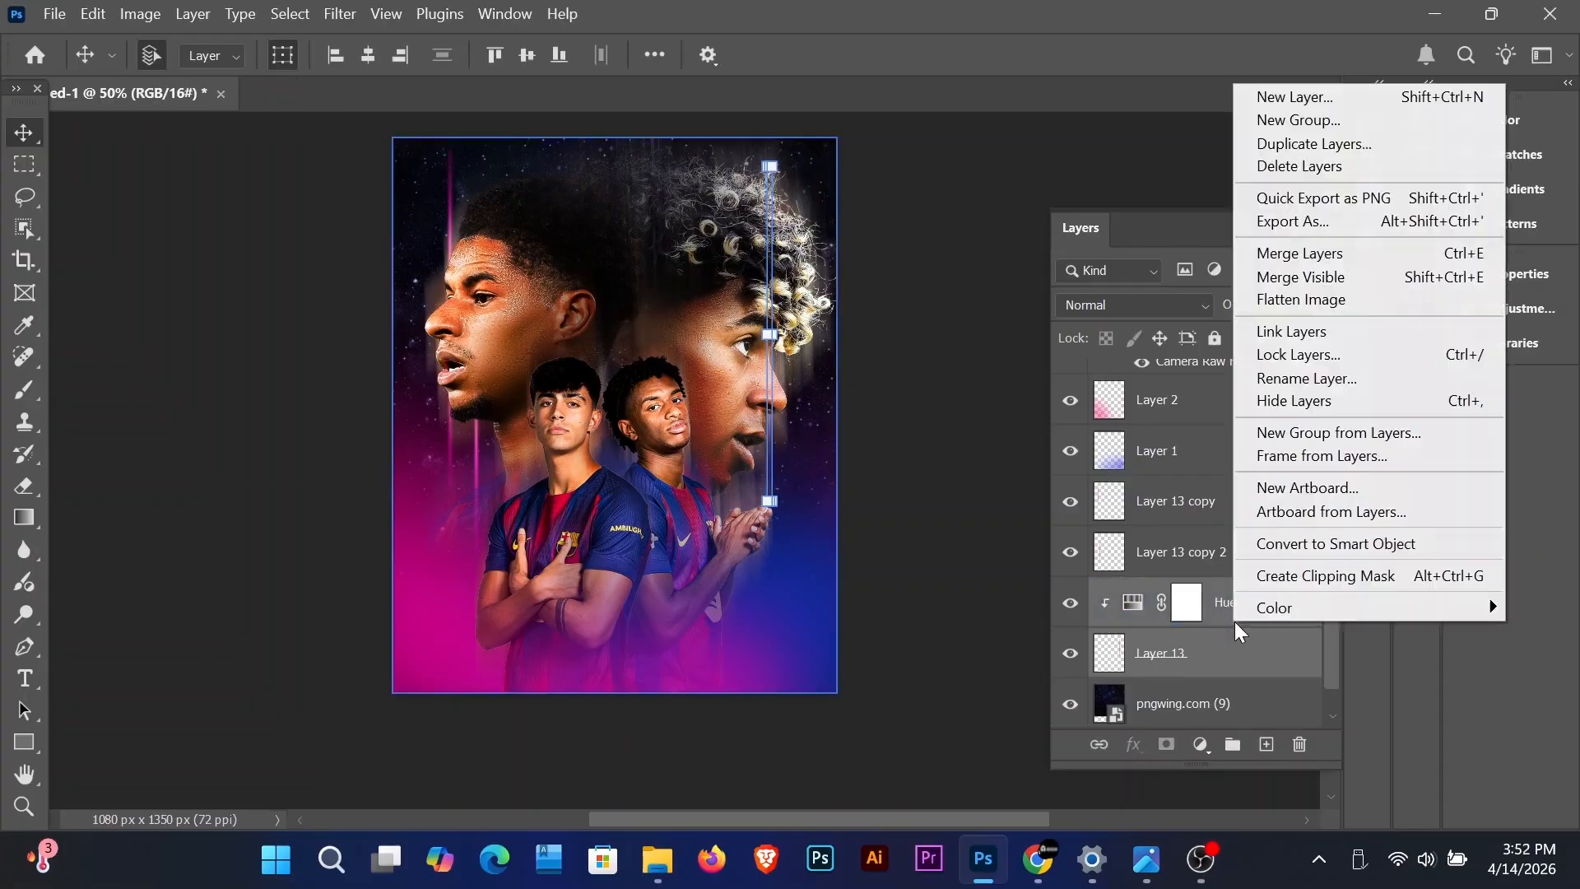
pyautogui.click(1302, 274)
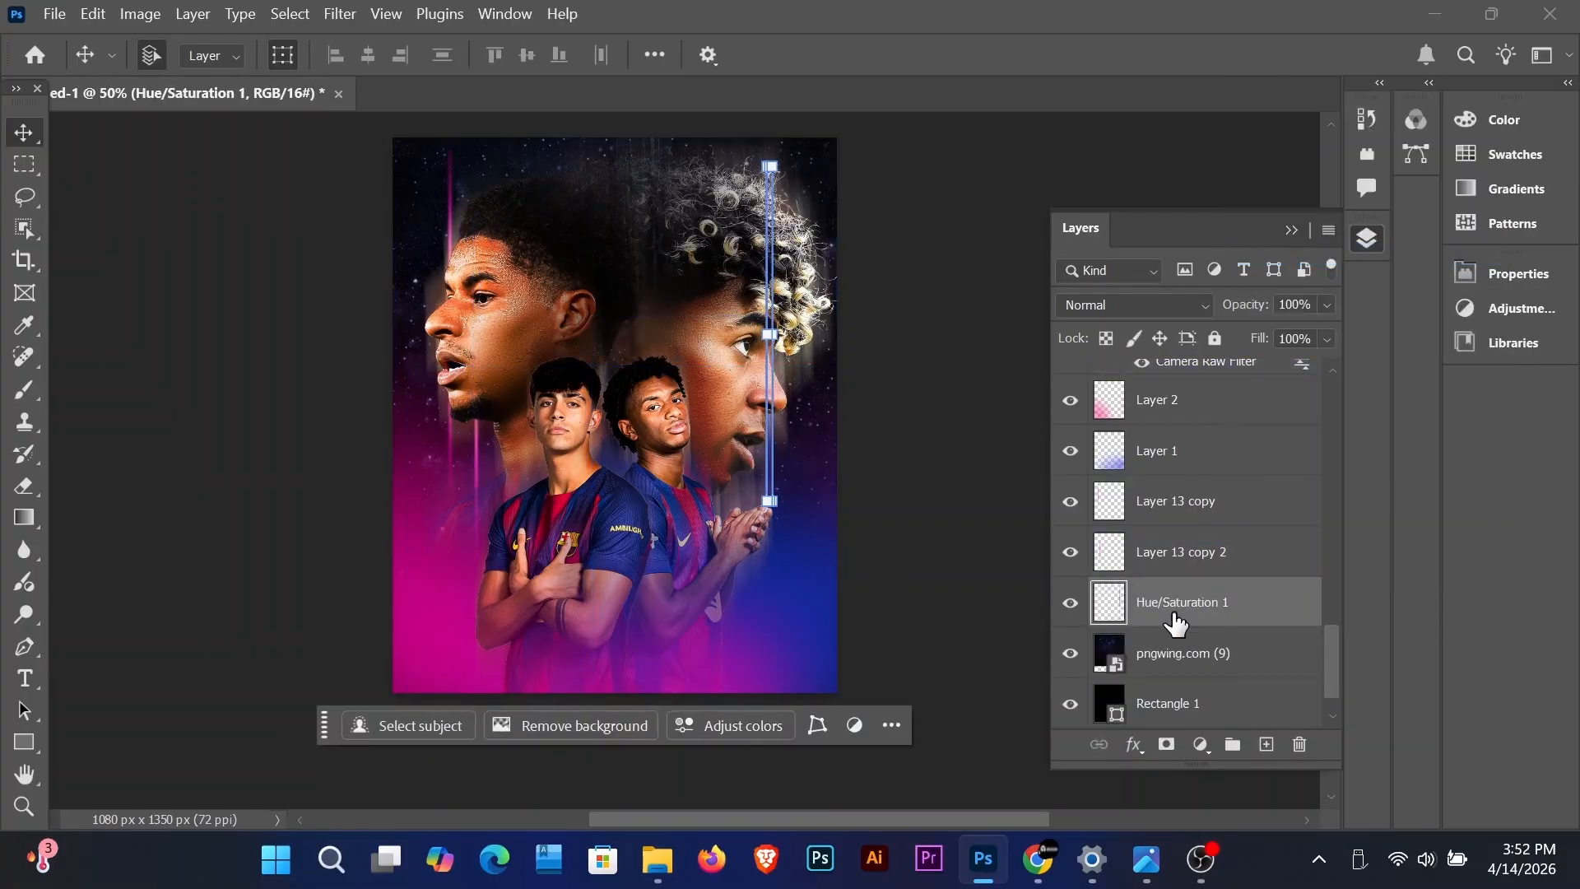
# Step: Duplicate the merged blue light streak and move the copy down and slightly inward, behind the clapping hands
pyautogui.hotkey('ctrl', 't')
pyautogui.press('Escape')
pyautogui.hotkey('ctrl', 'j')
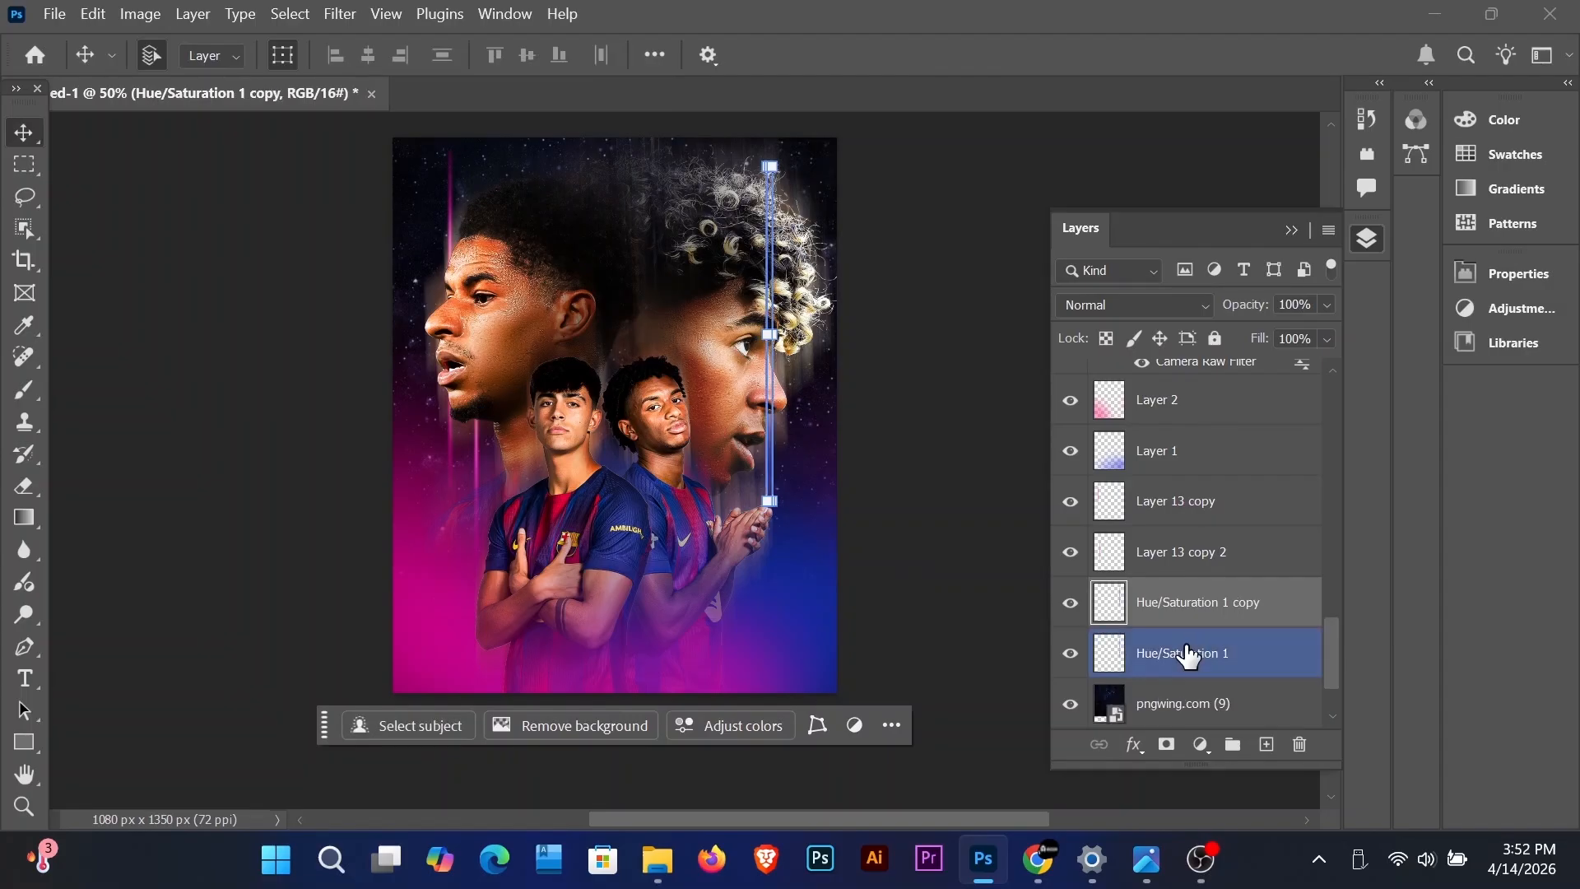
pyautogui.hotkey('ctrl', 't')
pyautogui.moveTo(777, 361); pyautogui.dragTo(742, 528)
pyautogui.click(1204, 63)
pyautogui.click(980, 394)
pyautogui.scroll(-3, 939, 411)
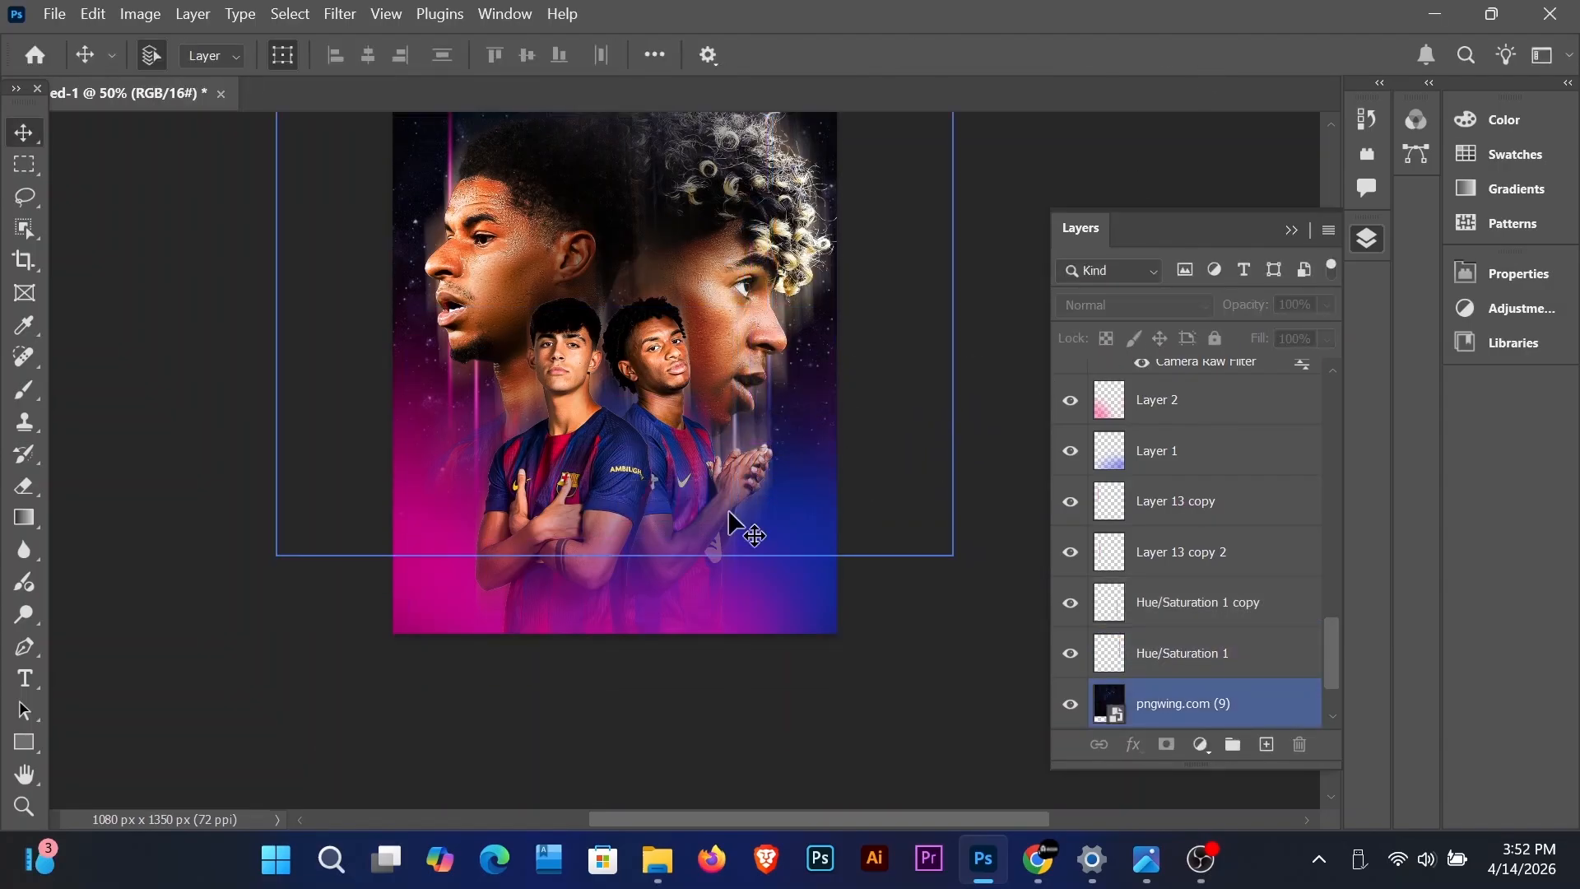
pyautogui.scroll(6, 730, 514)
pyautogui.scroll(1, 742, 372)
pyautogui.click(744, 581)
pyautogui.click(953, 588)
# Step: Duplicate the Hue/Saturation 1 copy streak and move the new copy straight up behind the curly hair
pyautogui.scroll(-10, 1162, 595)
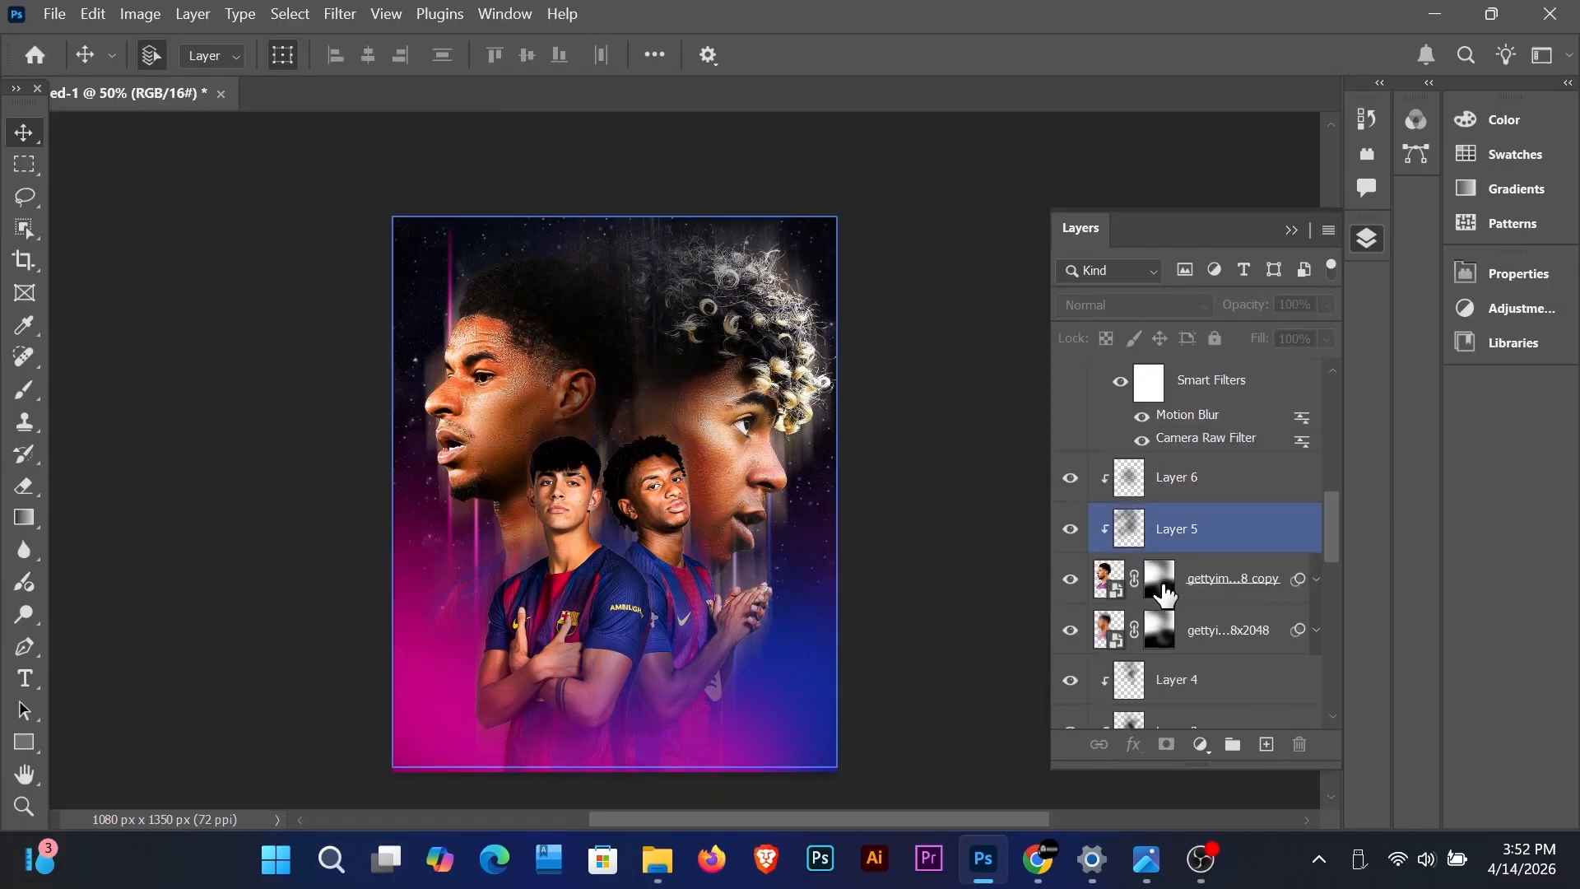
pyautogui.scroll(-3, 1158, 705)
pyautogui.click(1177, 553)
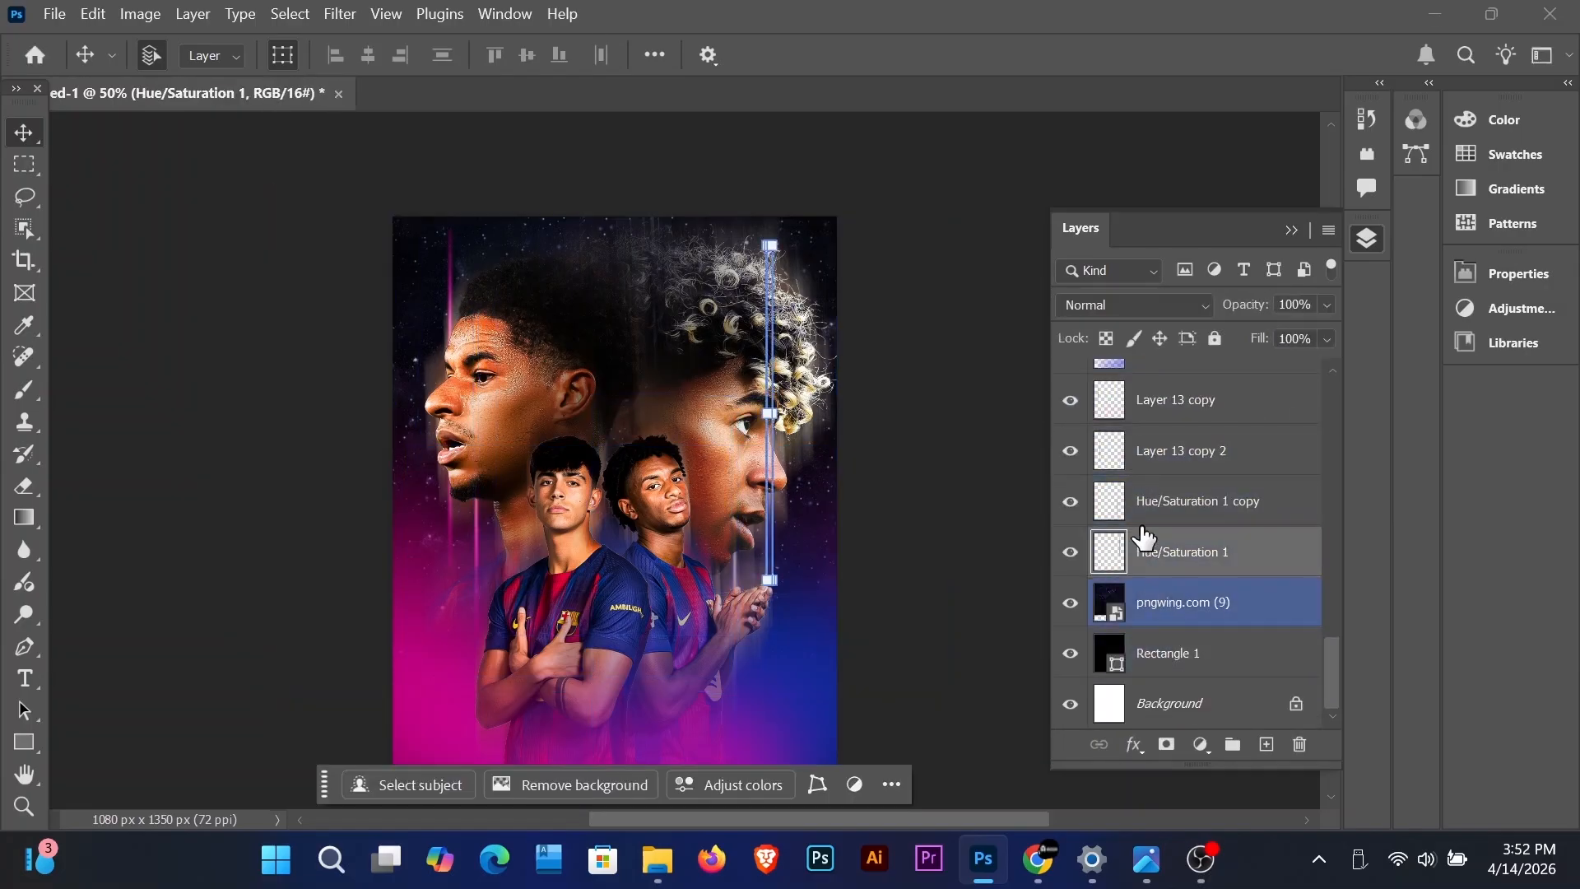
pyautogui.click(1198, 517)
pyautogui.hotkey('ctrl', 'j')
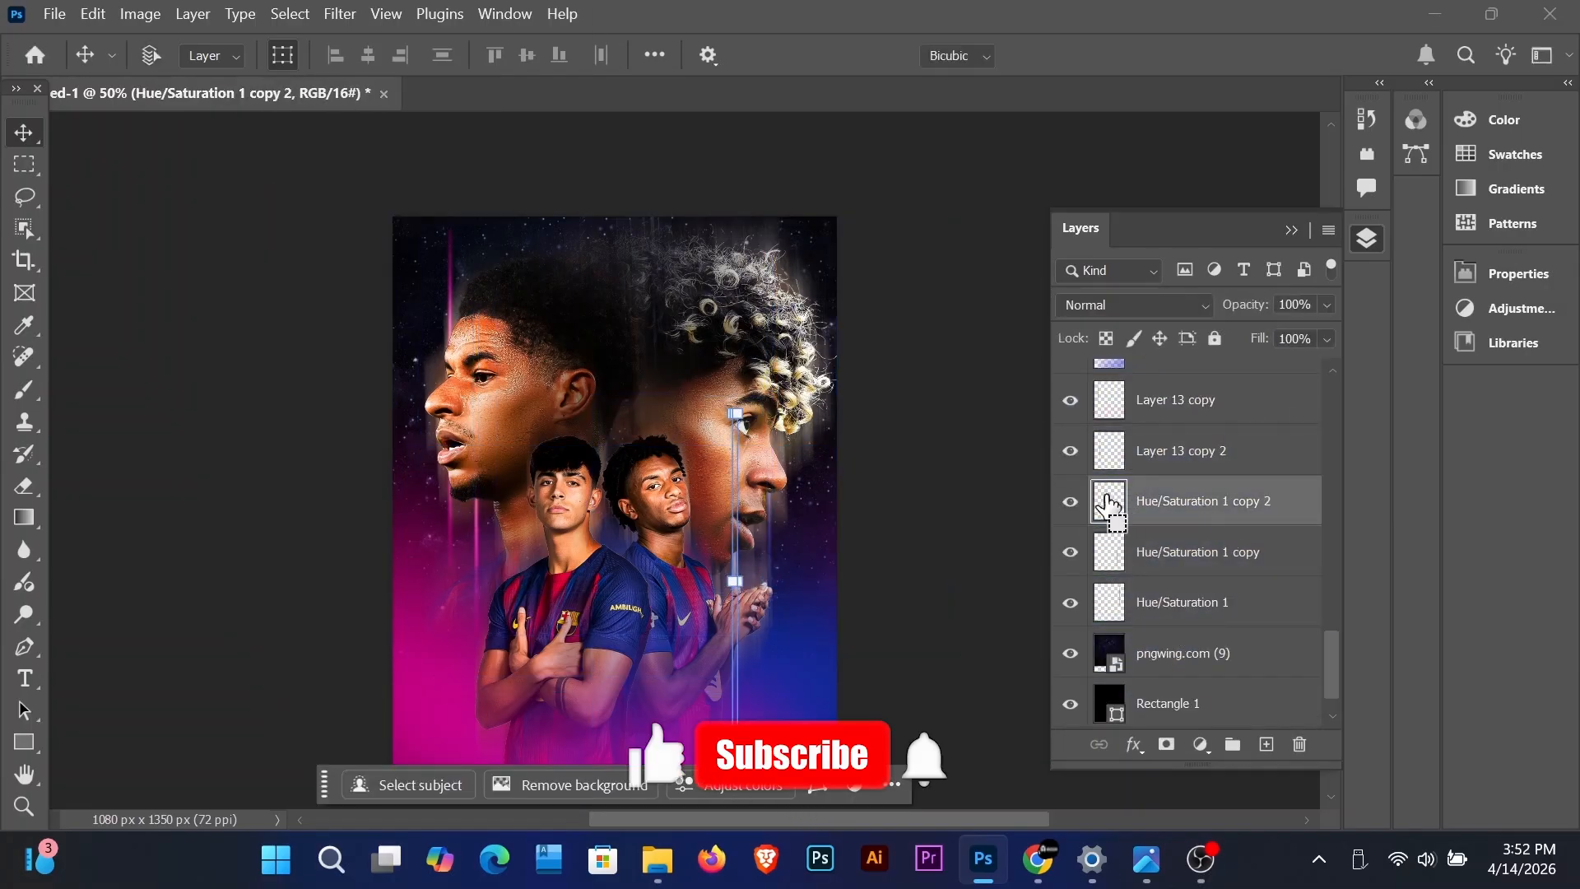
pyautogui.hotkey('ctrl', 't')
pyautogui.moveTo(736, 495); pyautogui.dragTo(741, 292)
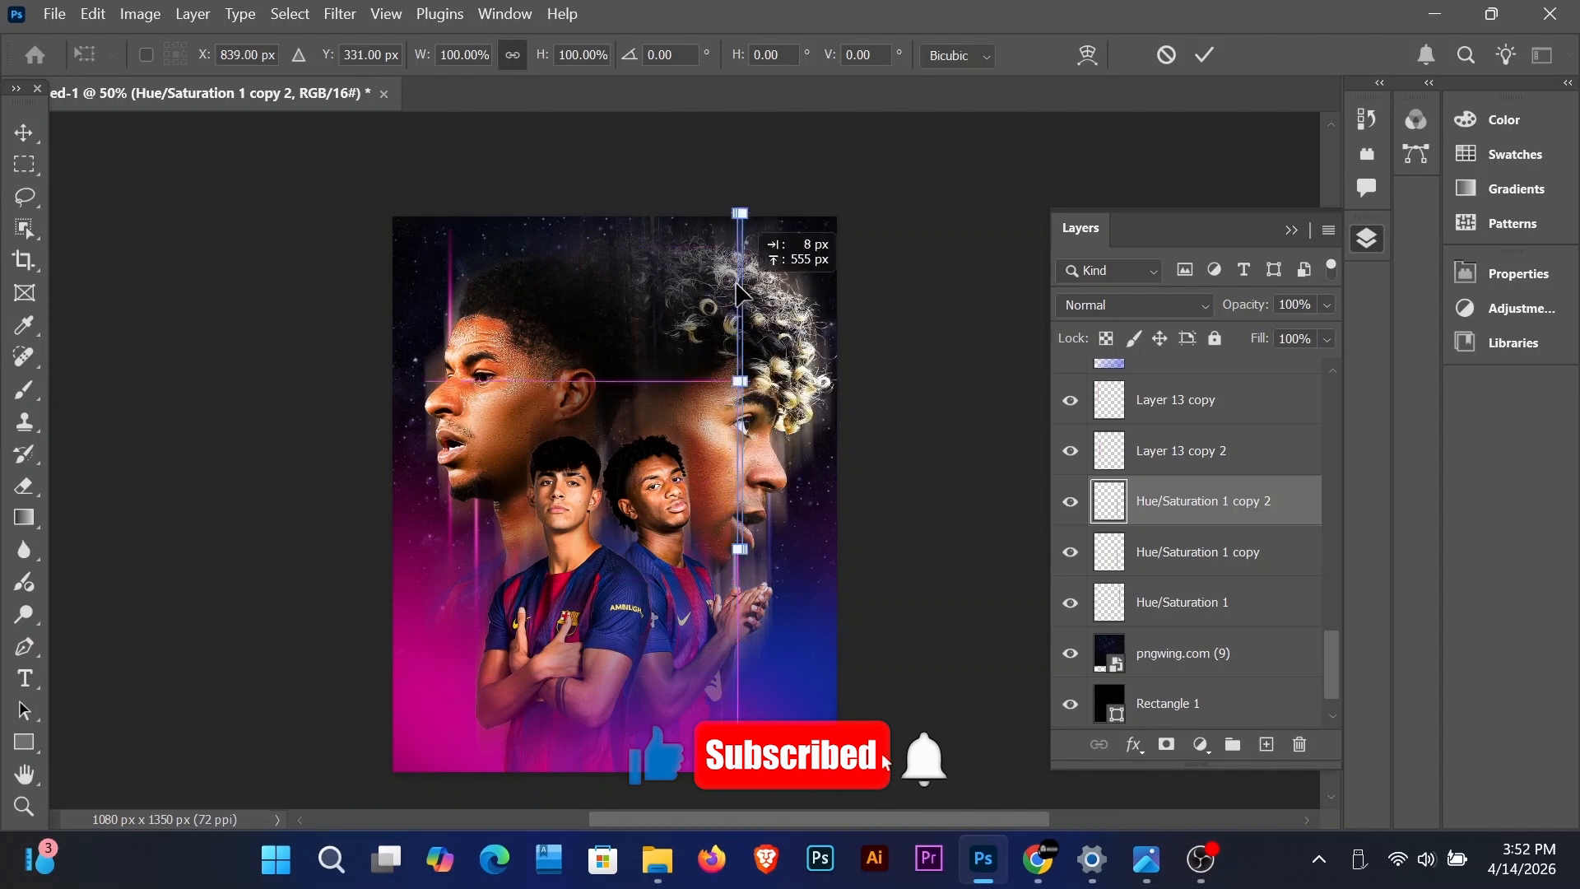
pyautogui.press('Return')
pyautogui.click(913, 420)
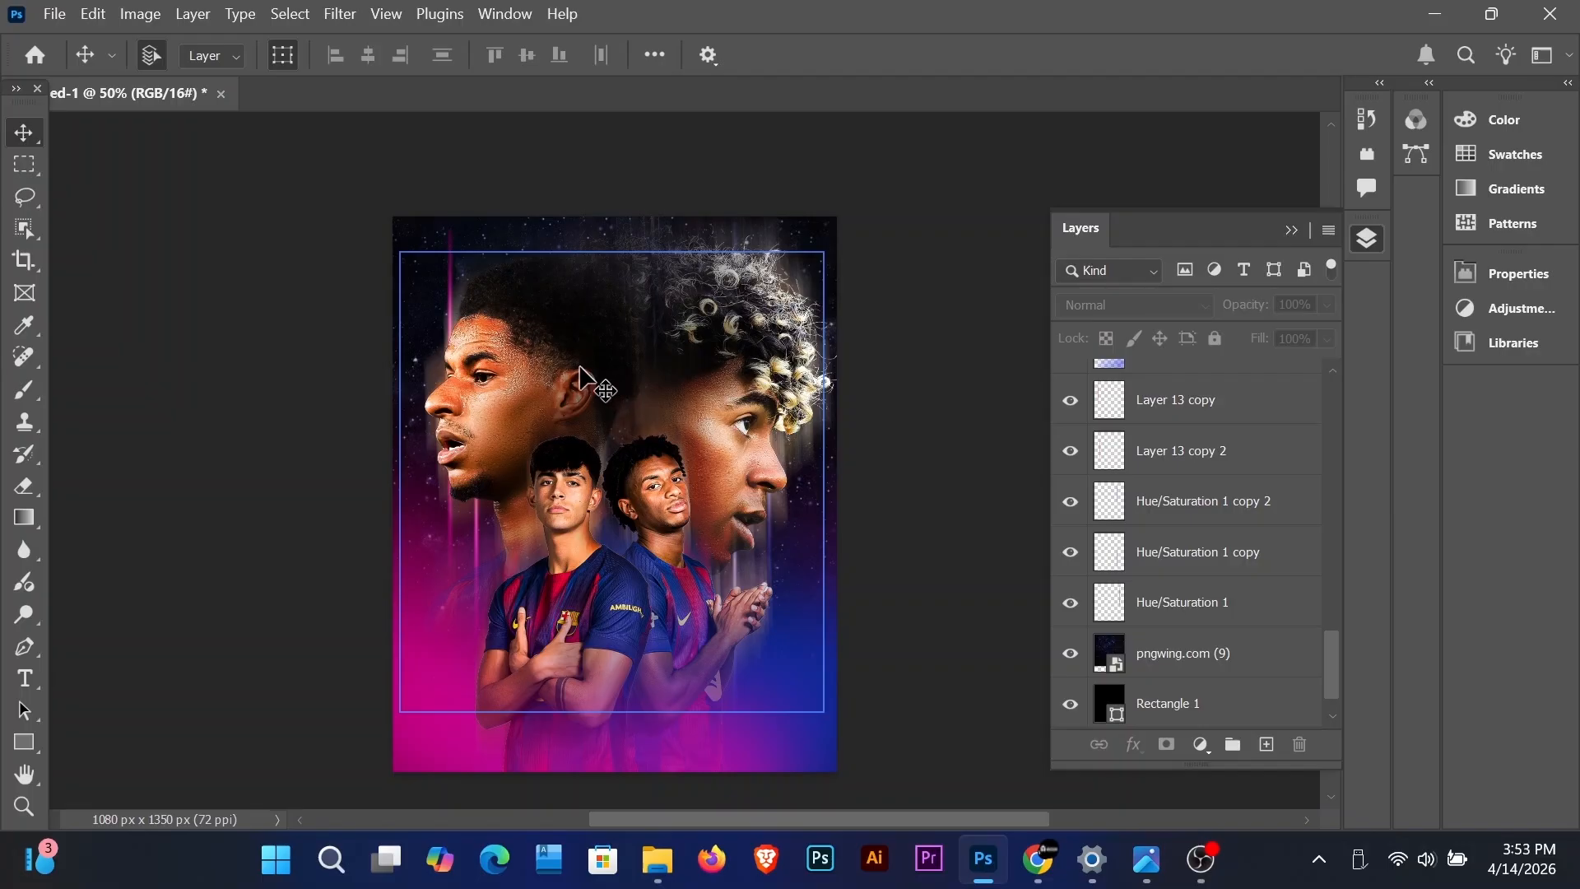
# Step: Duplicate the Hue/Saturation 1 streak and move the copy across and slightly up, behind the left-facing head
pyautogui.click(1136, 605)
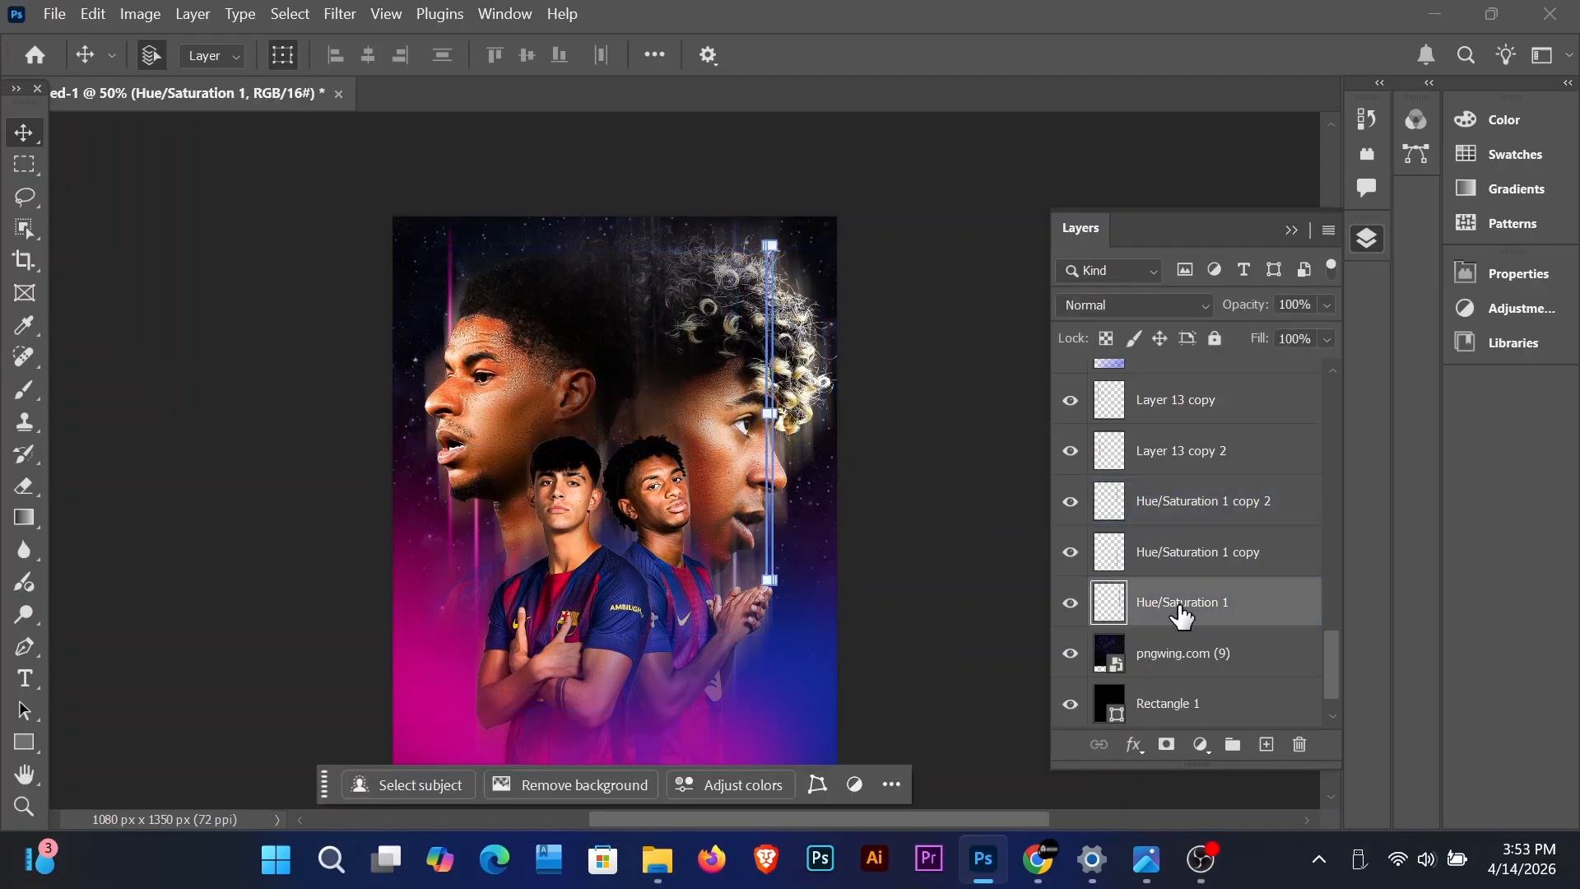
pyautogui.hotkey('ctrl', 'j')
pyautogui.hotkey('ctrl', 't')
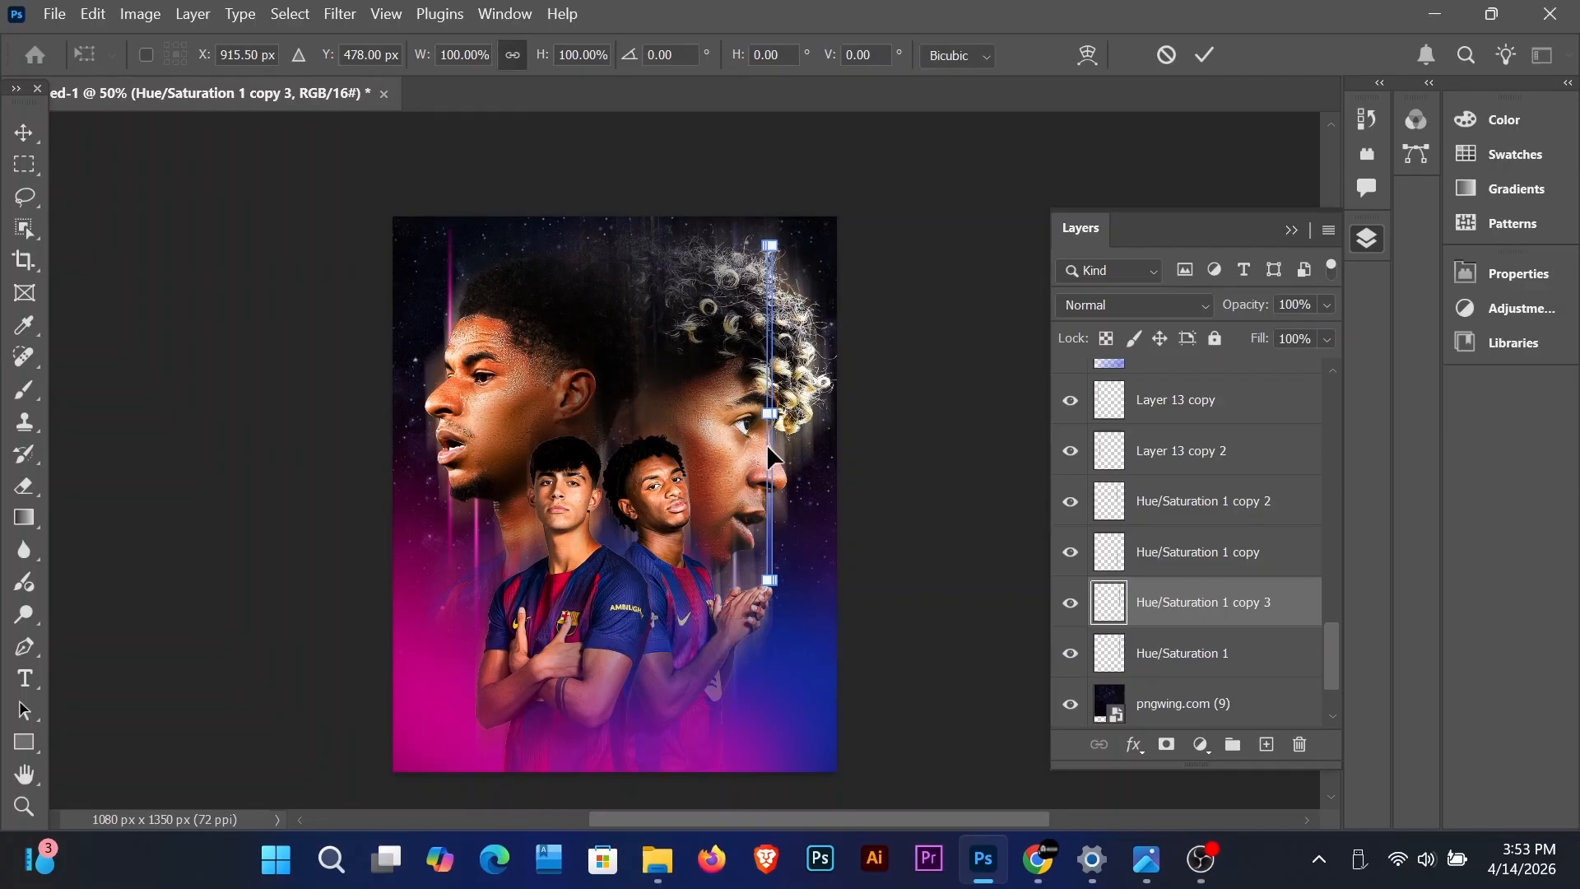
pyautogui.moveTo(767, 443); pyautogui.dragTo(512, 405)
pyautogui.click(1205, 54)
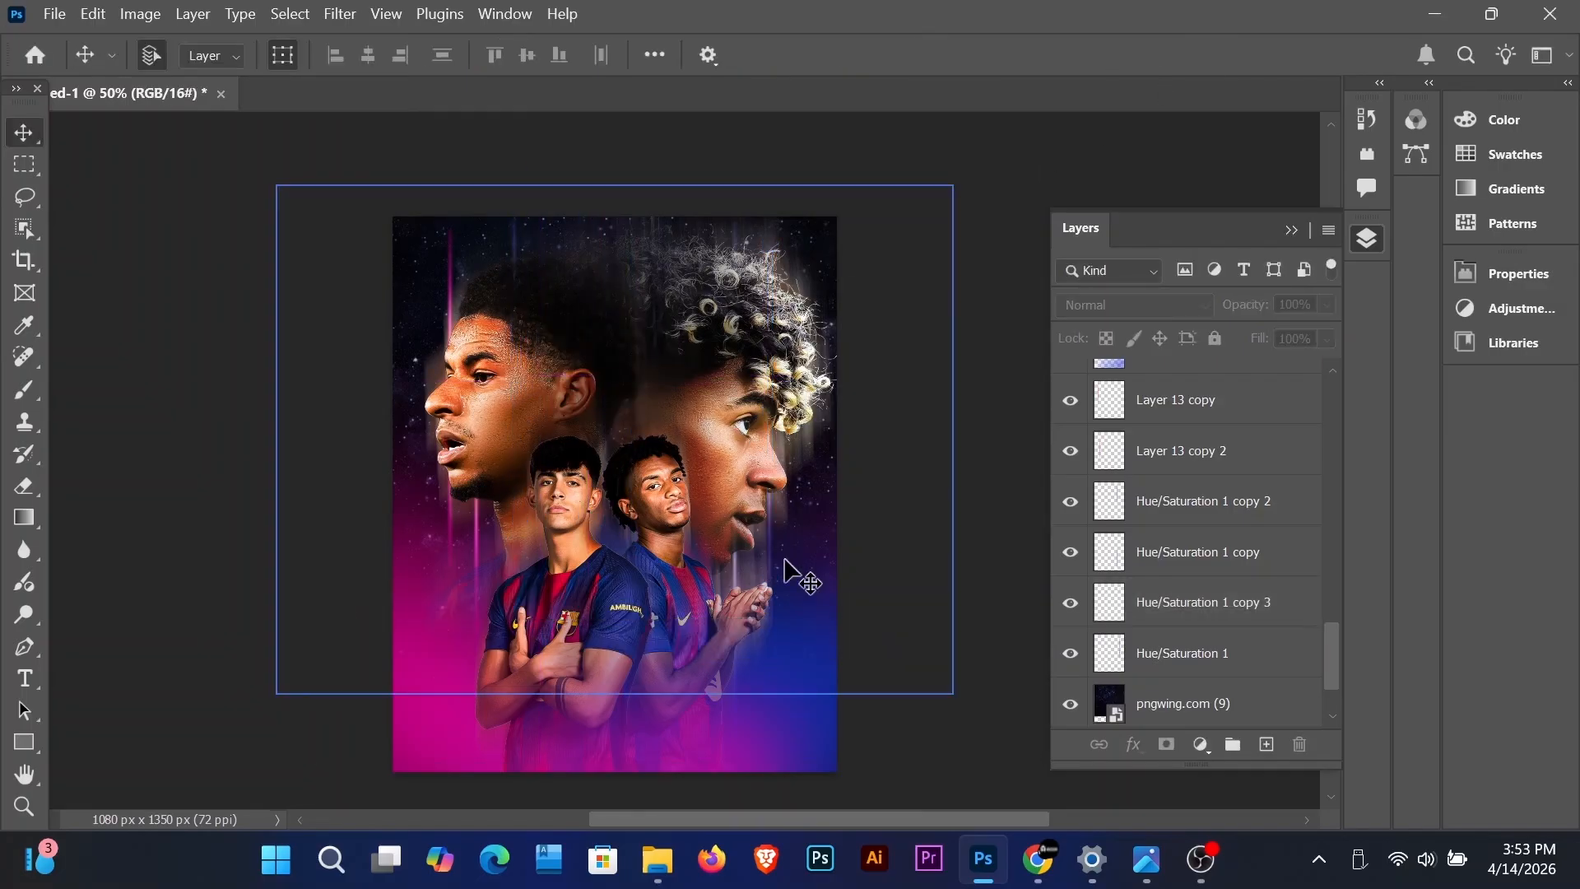
pyautogui.scroll(-2, 434, 526)
# Step: Shade the back of the curly-haired head on clipped Layer 4 with an 800 px soft brush at 36% opacity
pyautogui.click(629, 416)
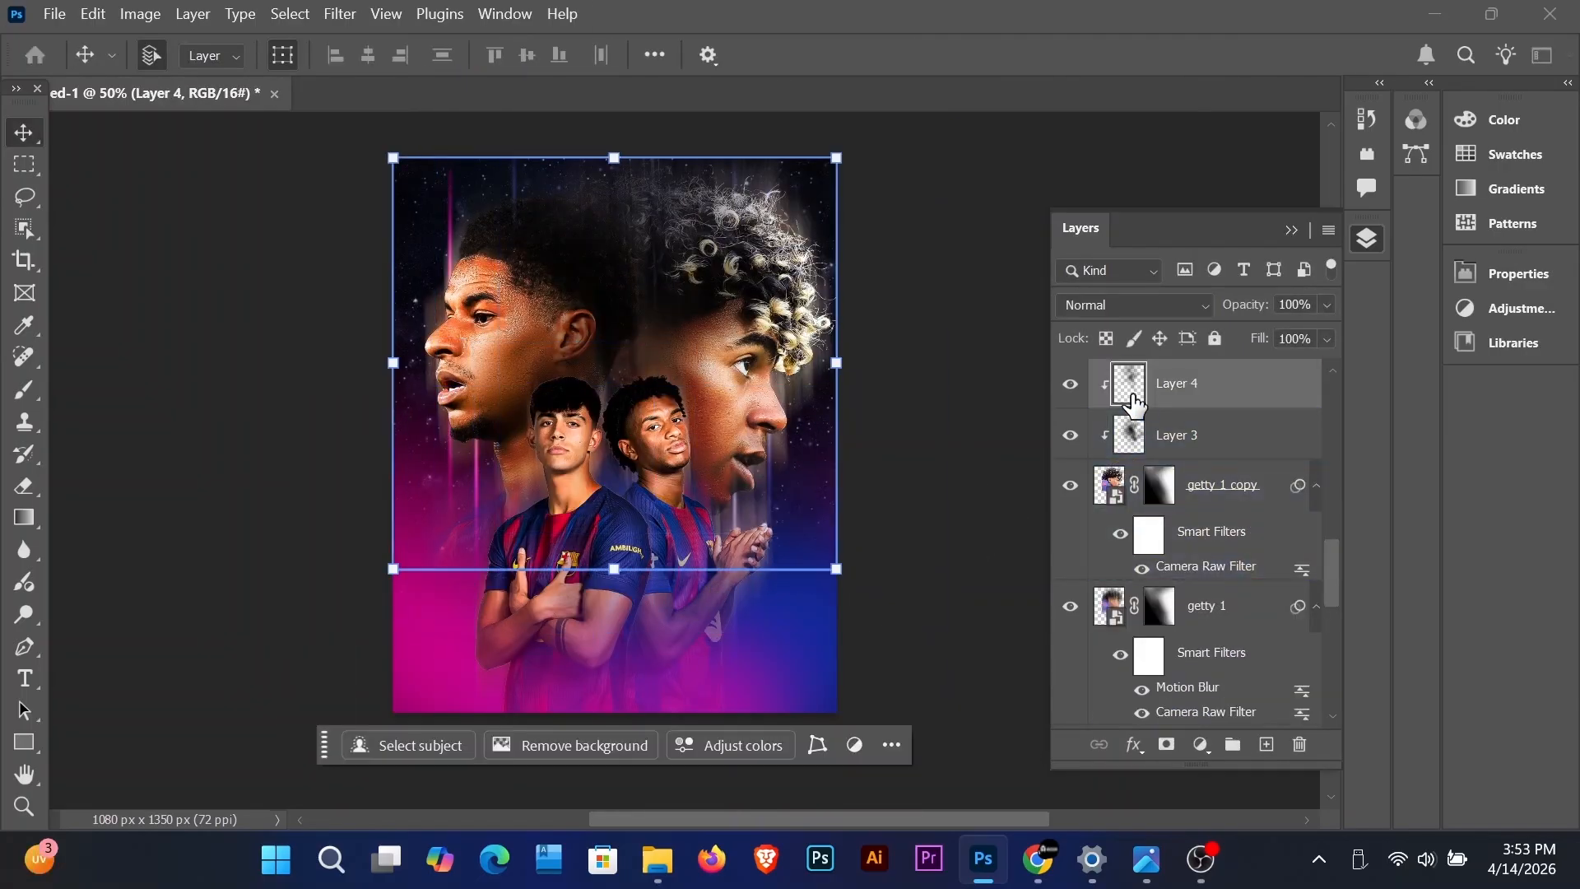
pyautogui.press('b')
pyautogui.press('[')
pyautogui.press('[')
pyautogui.press('[')
pyautogui.press('[')
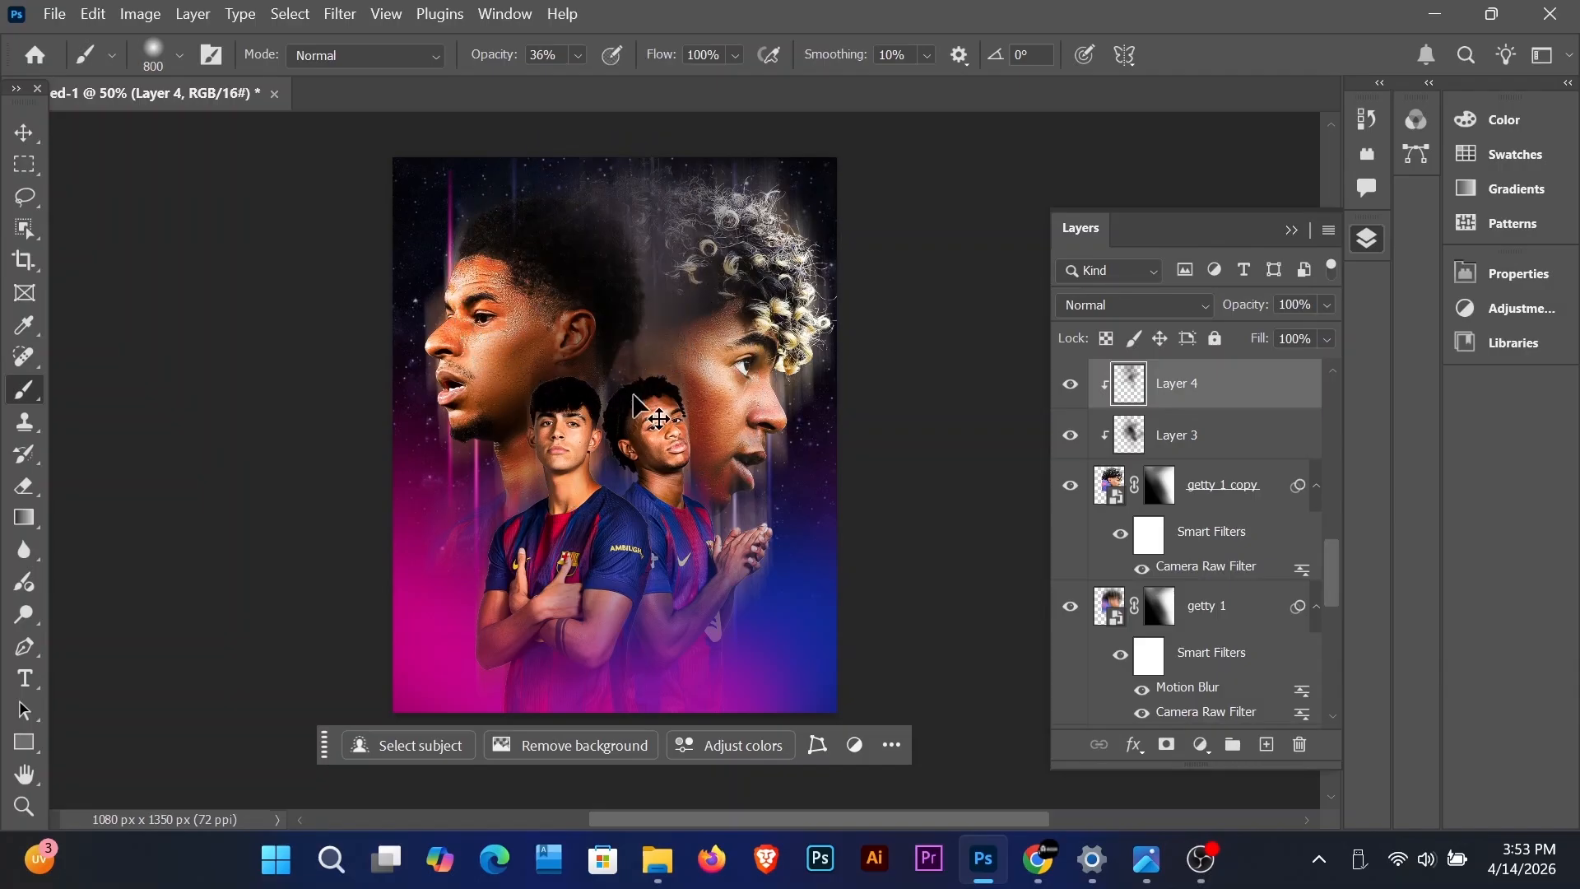
pyautogui.keyDown('alt'); pyautogui.click(829, 432); pyautogui.keyUp('alt')
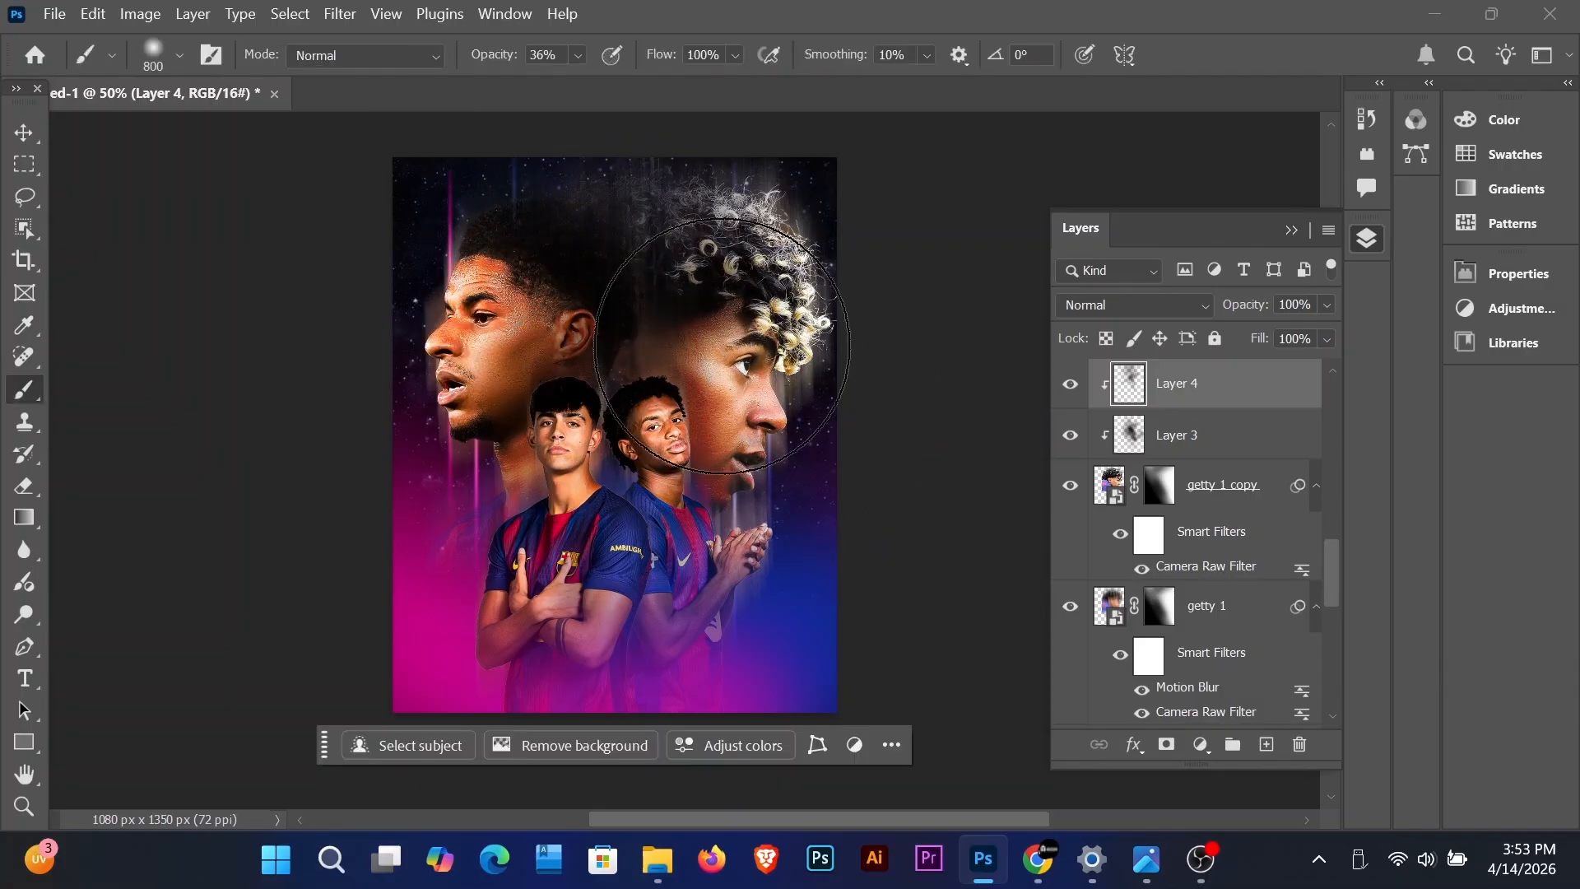
pyautogui.moveTo(604, 382); pyautogui.dragTo(654, 644)
pyautogui.scroll(-3, 1177, 625)
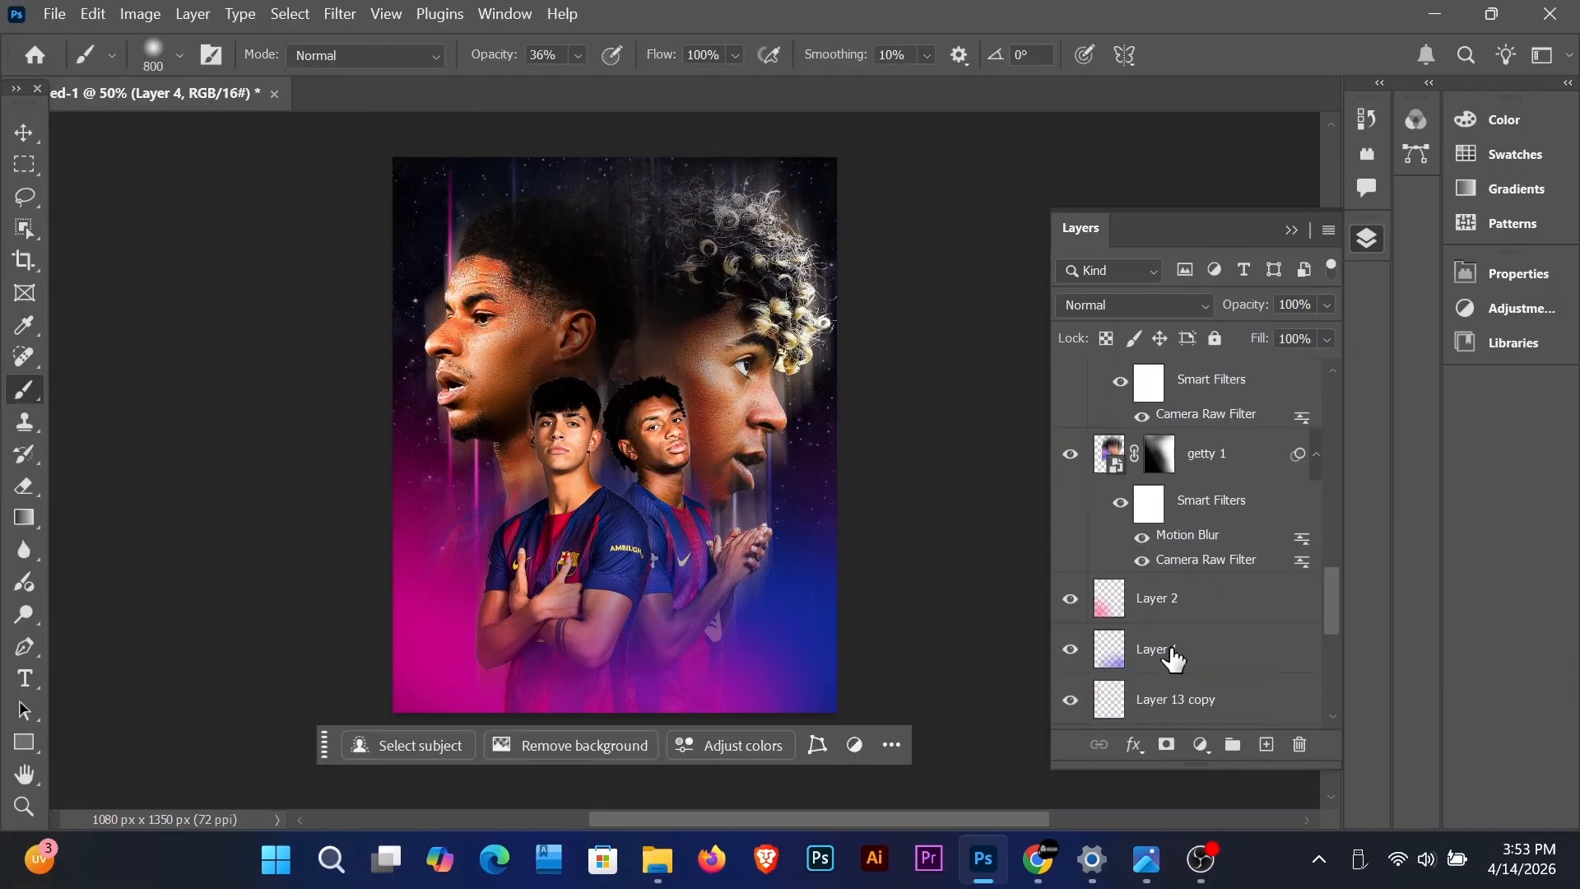
# Step: Shade the back of the left-facing head on clipped Layer 6 with the same soft brush
pyautogui.scroll(8, 1153, 560)
pyautogui.click(1134, 451)
pyautogui.click(1131, 484)
pyautogui.click(1130, 438)
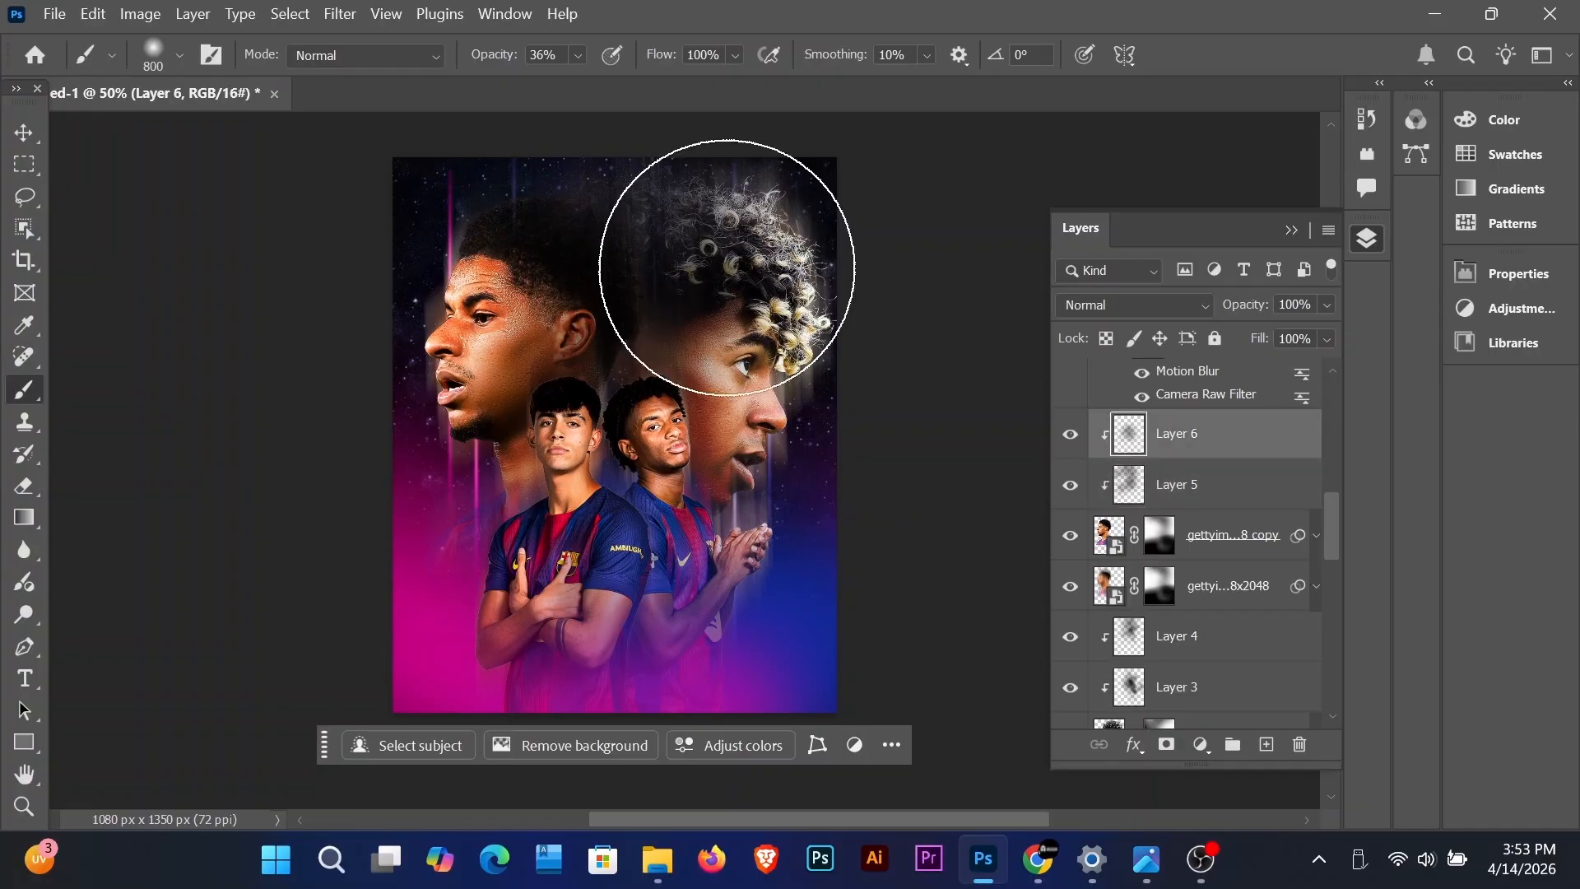
pyautogui.moveTo(650, 239); pyautogui.dragTo(631, 363)
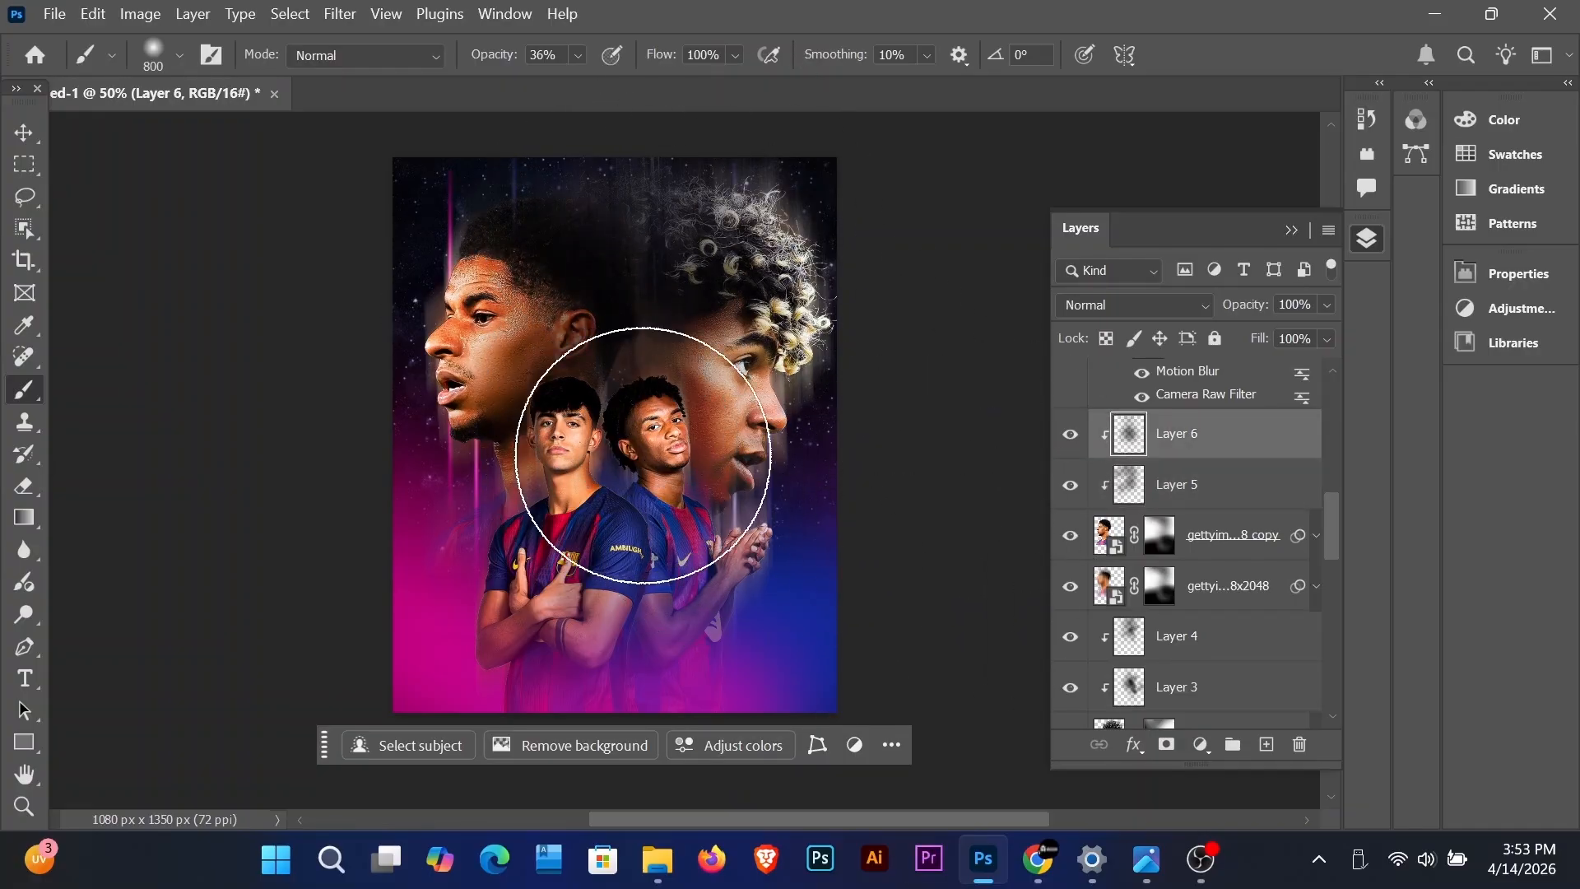
# Step: Shade the lower torso of the front player with crossed arms on clipped Layer 8
pyautogui.scroll(-2, 576, 535)
pyautogui.scroll(-5, 1169, 592)
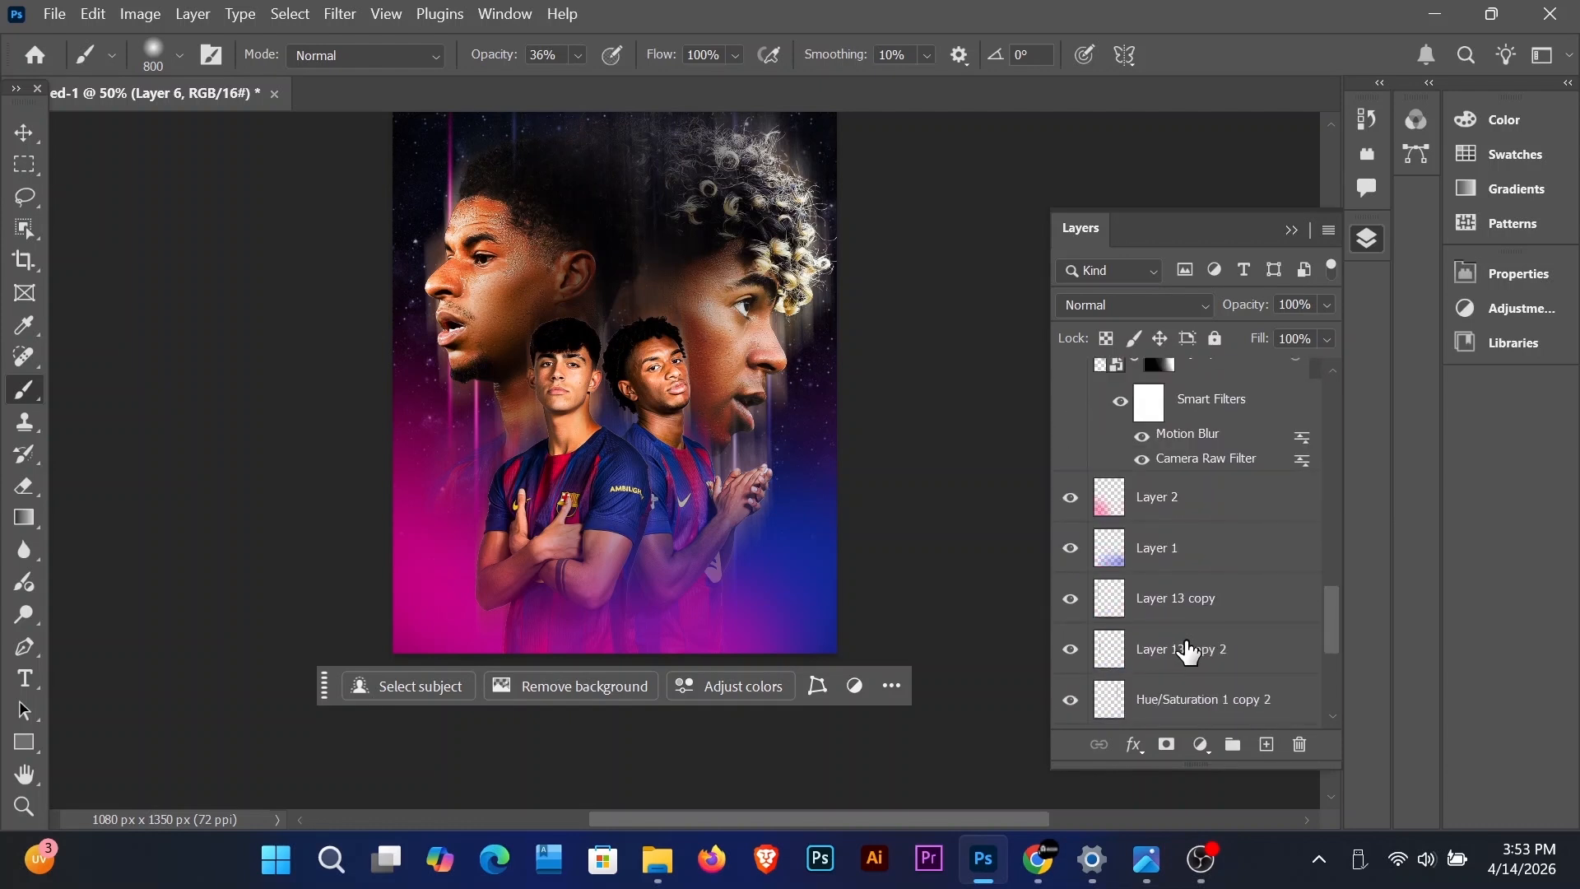
pyautogui.scroll(8, 1188, 651)
pyautogui.scroll(-1, 1188, 401)
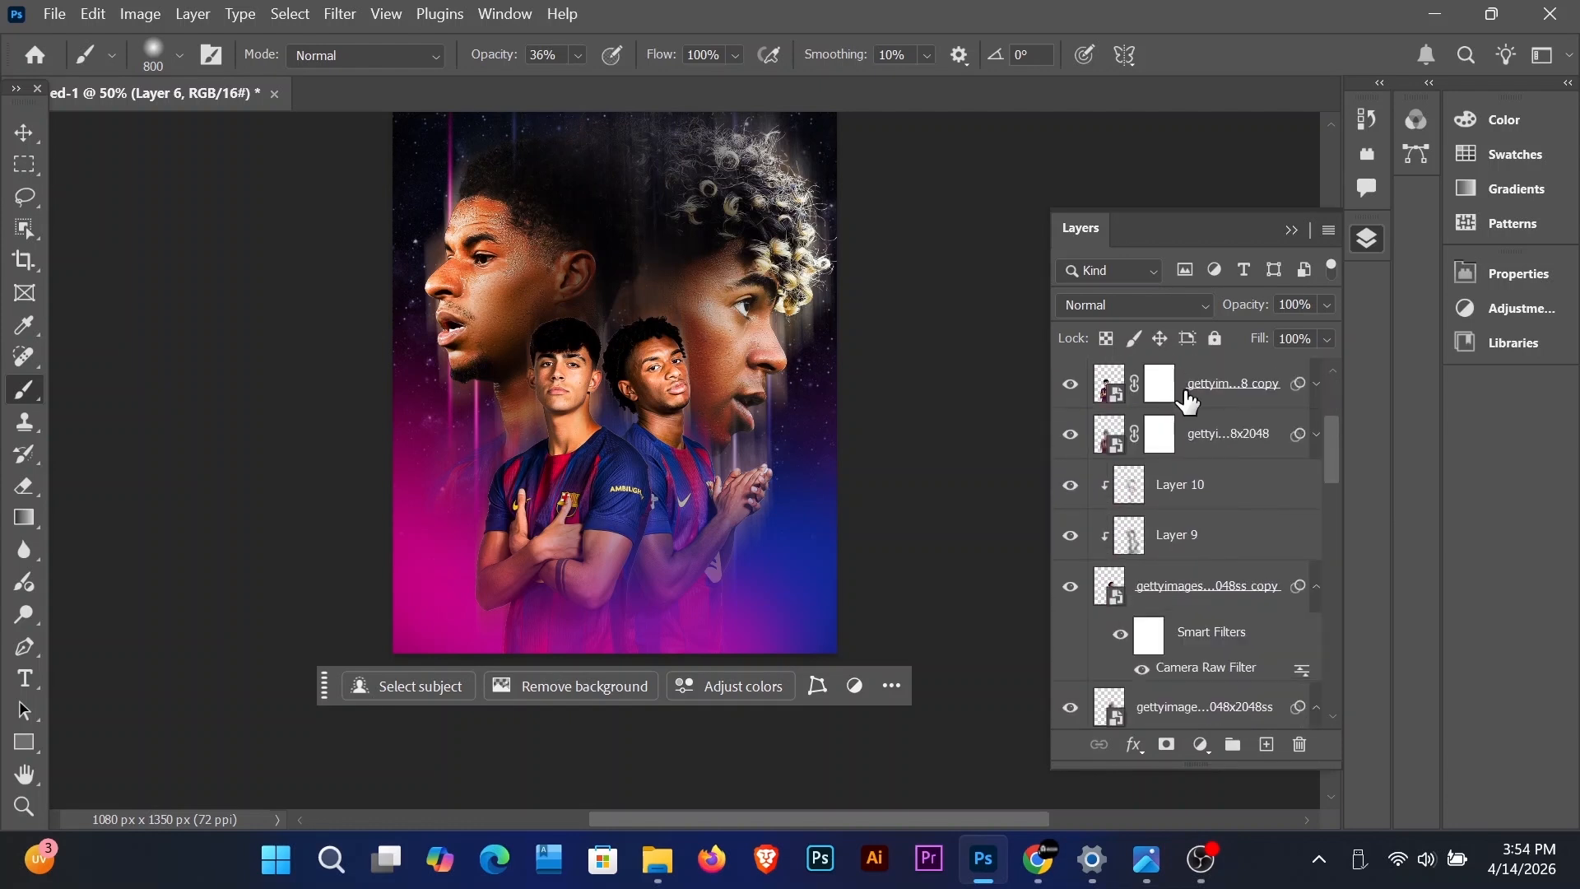
pyautogui.click(1186, 394)
pyautogui.scroll(3, 1188, 411)
pyautogui.click(1143, 498)
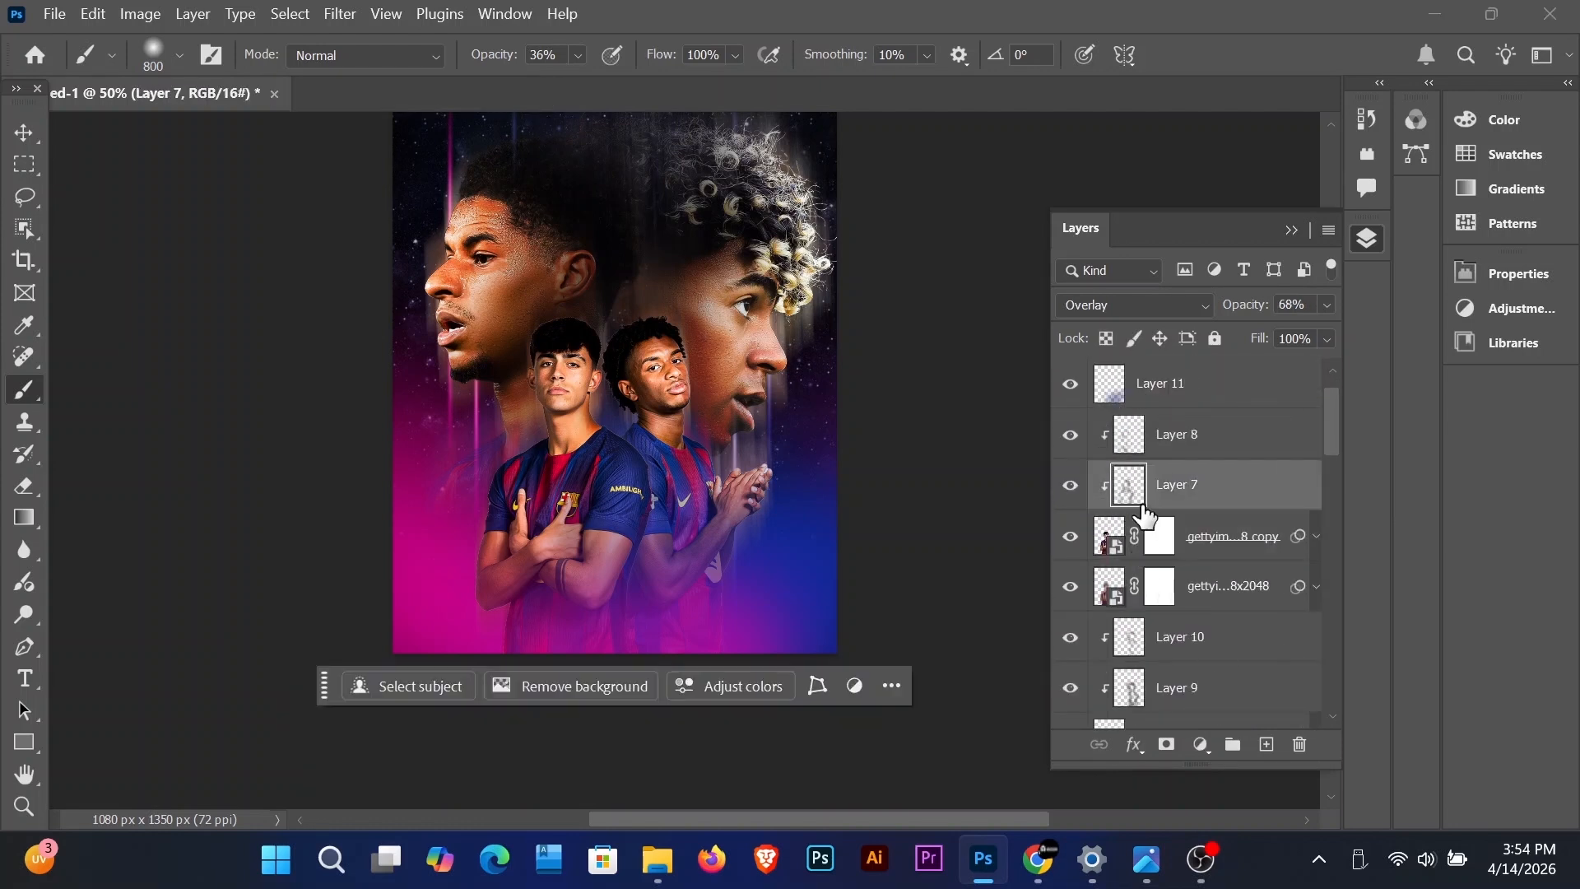
pyautogui.click(1135, 448)
pyautogui.click(1131, 478)
pyautogui.click(1128, 441)
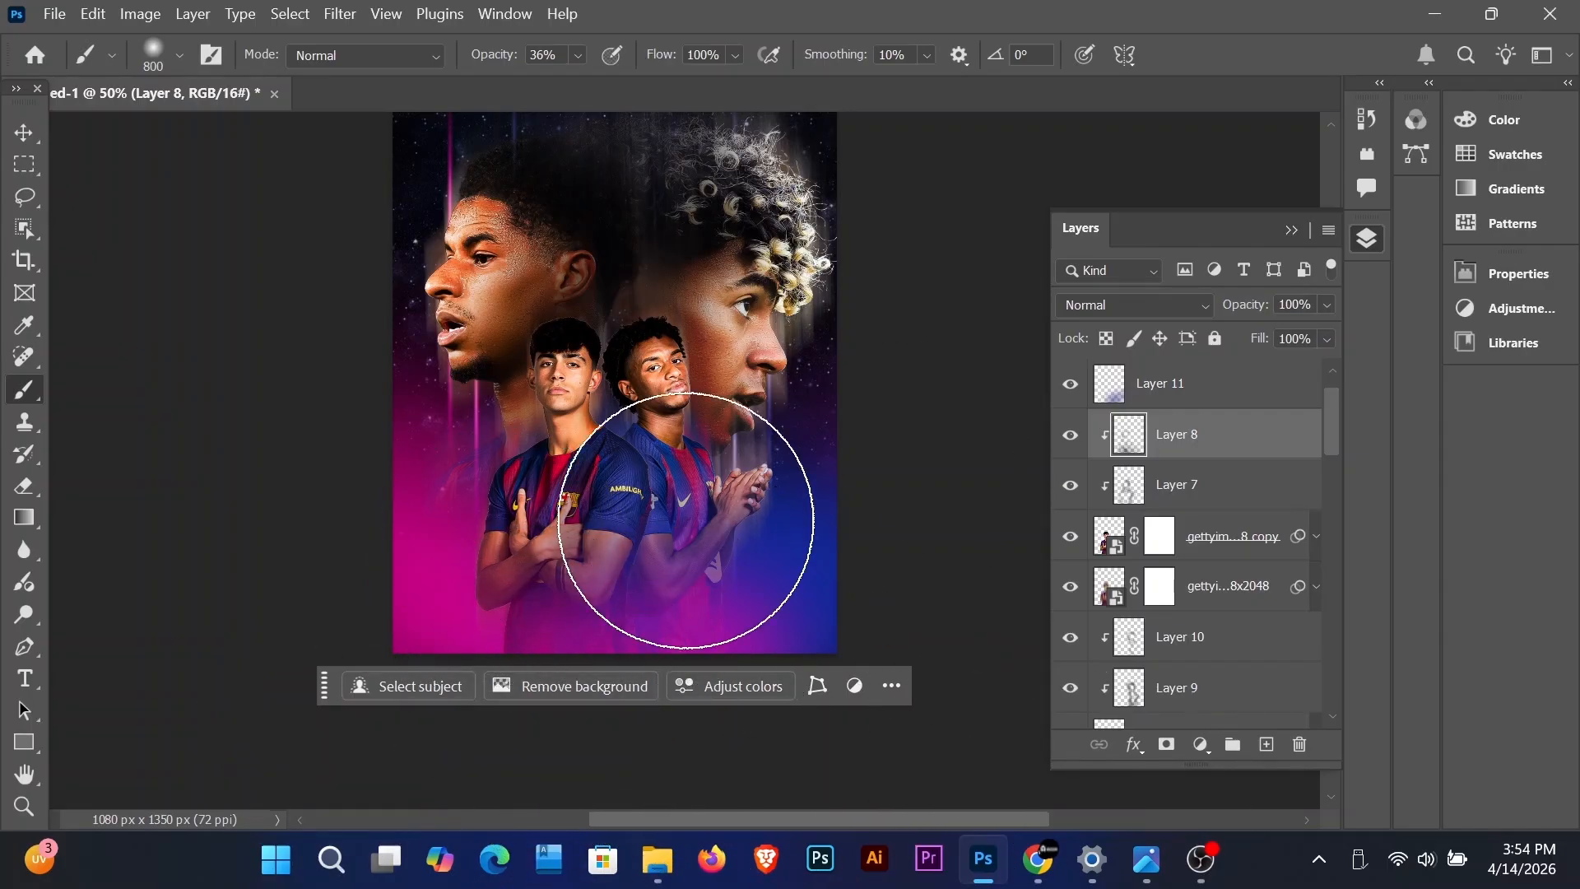
# Step: Shade the lower body of the player with clapping hands on clipped Layer 10
pyautogui.scroll(-3, 1144, 576)
pyautogui.click(1139, 506)
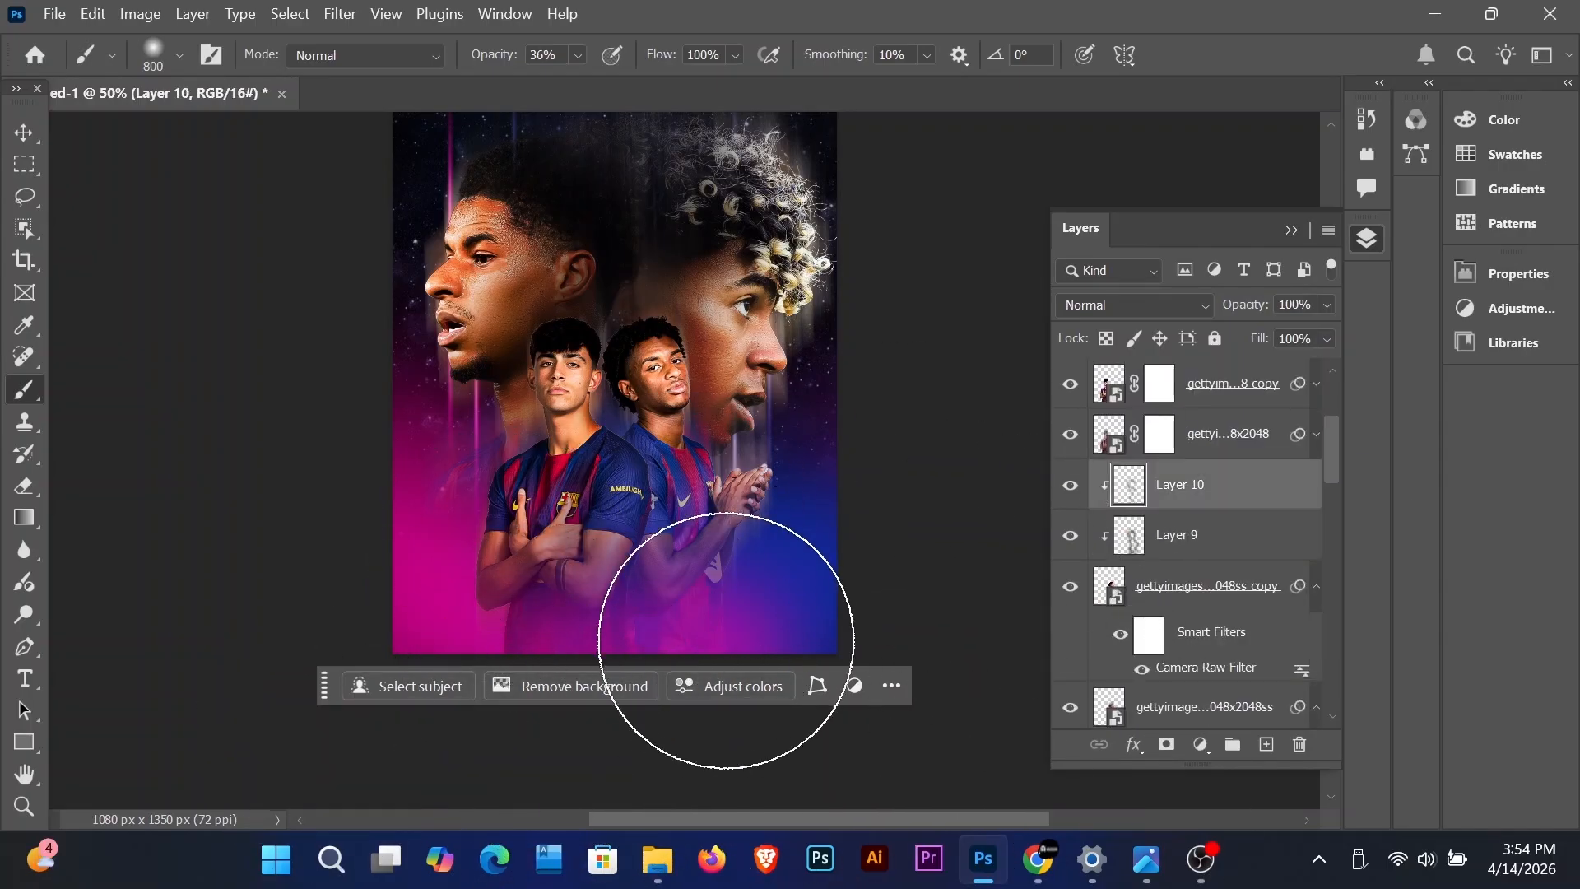
pyautogui.scroll(-2, 662, 474)
pyautogui.scroll(-1, 663, 474)
# Step: Add a Hue/Saturation adjustment layer directly above the starfield layer pngwing.com (9)
pyautogui.press('v')
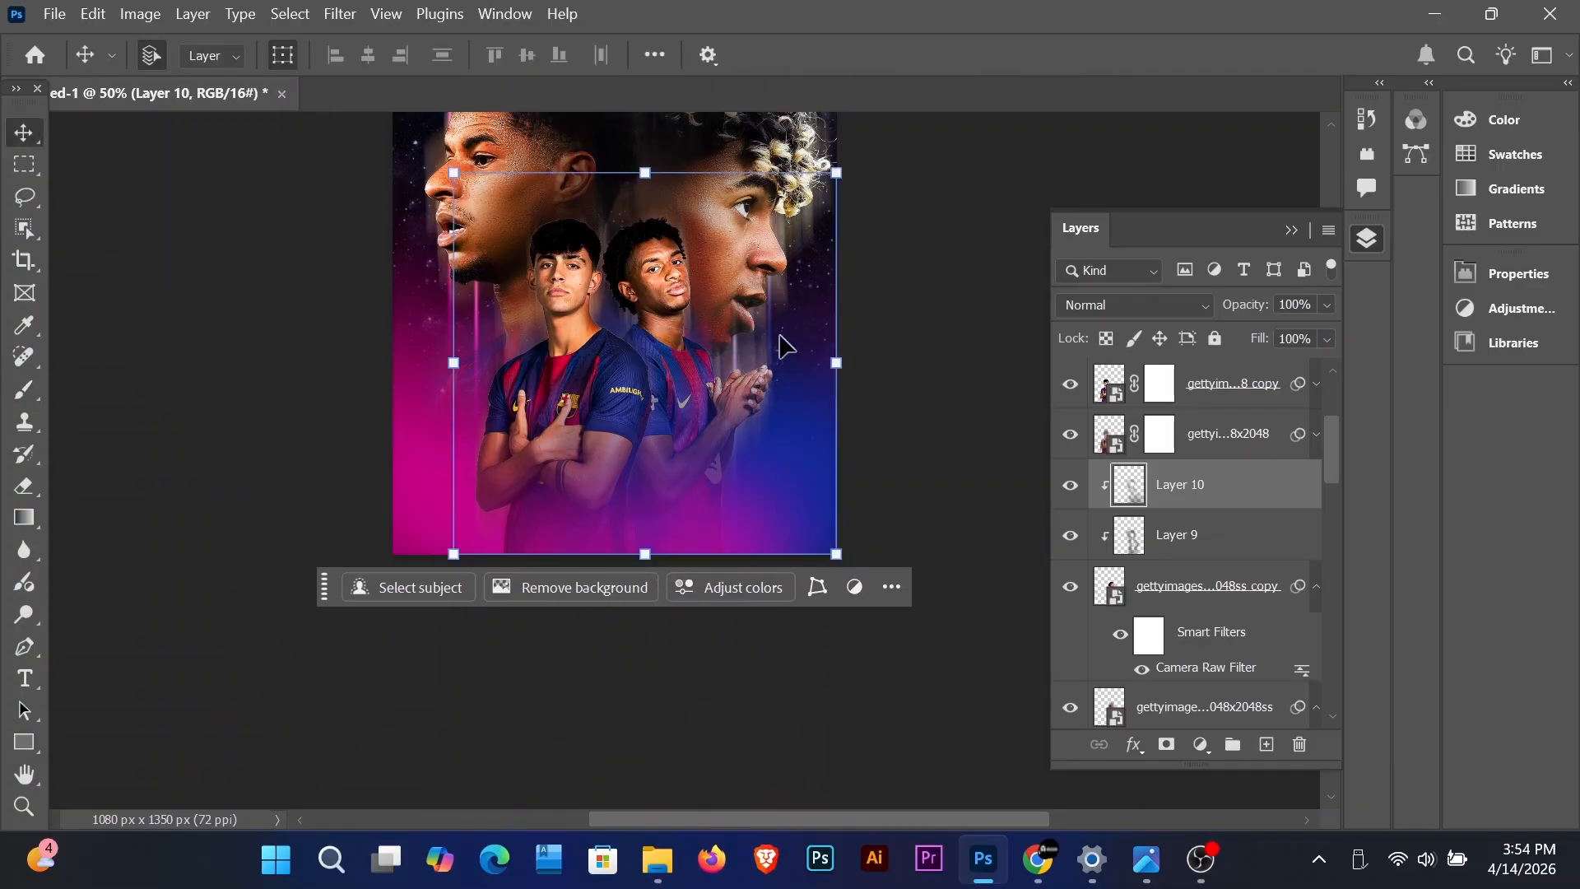
pyautogui.click(938, 337)
pyautogui.scroll(10, 782, 379)
pyautogui.scroll(-1, 841, 353)
pyautogui.scroll(-1, 576, 461)
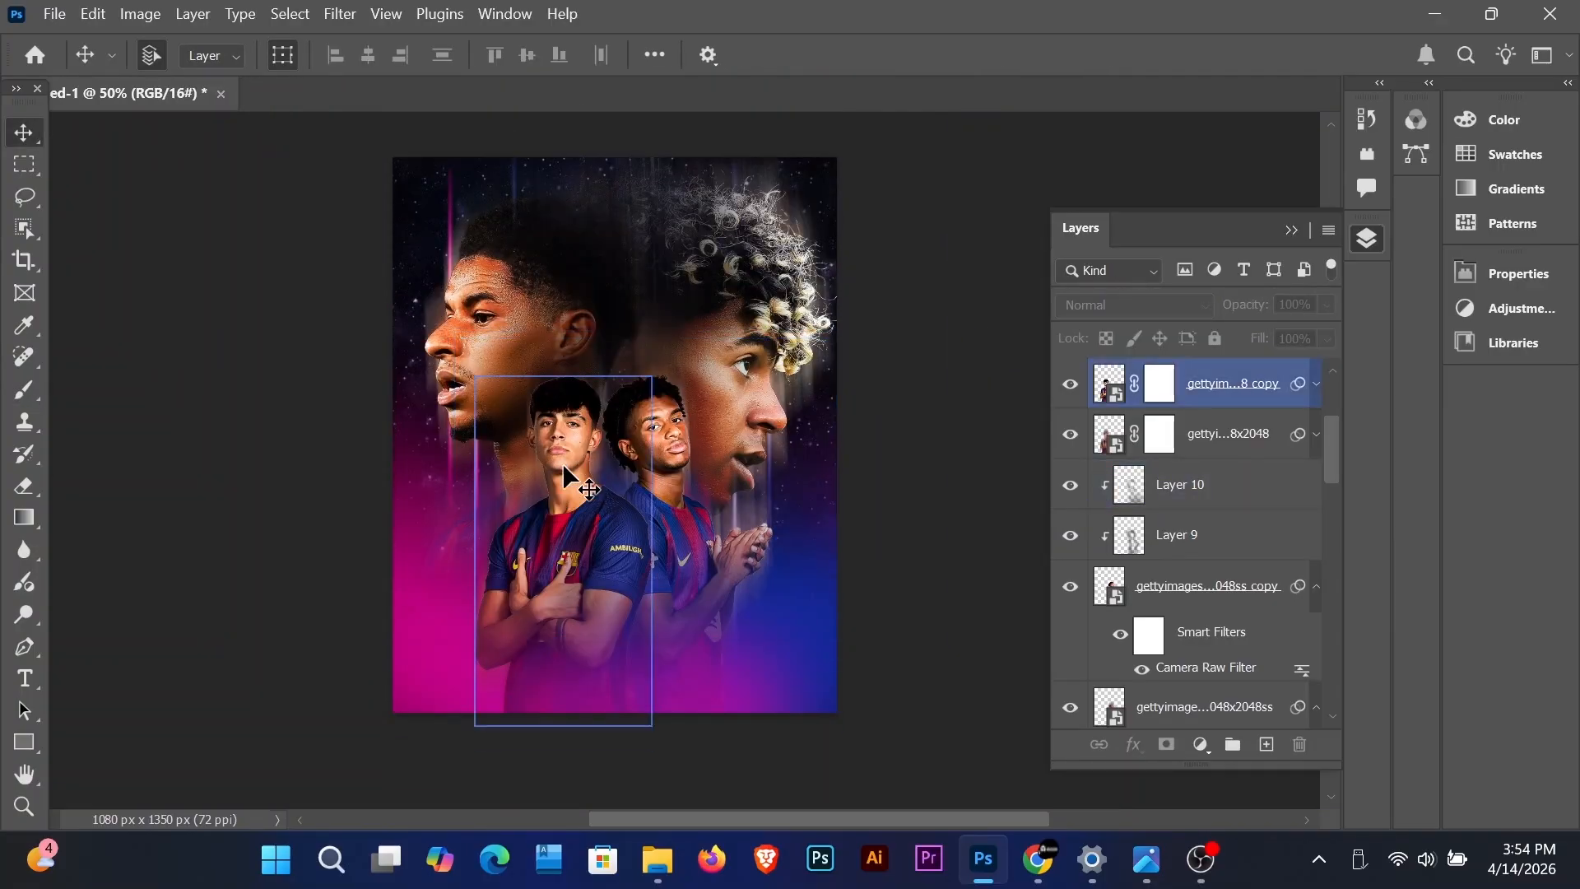
pyautogui.click(821, 441)
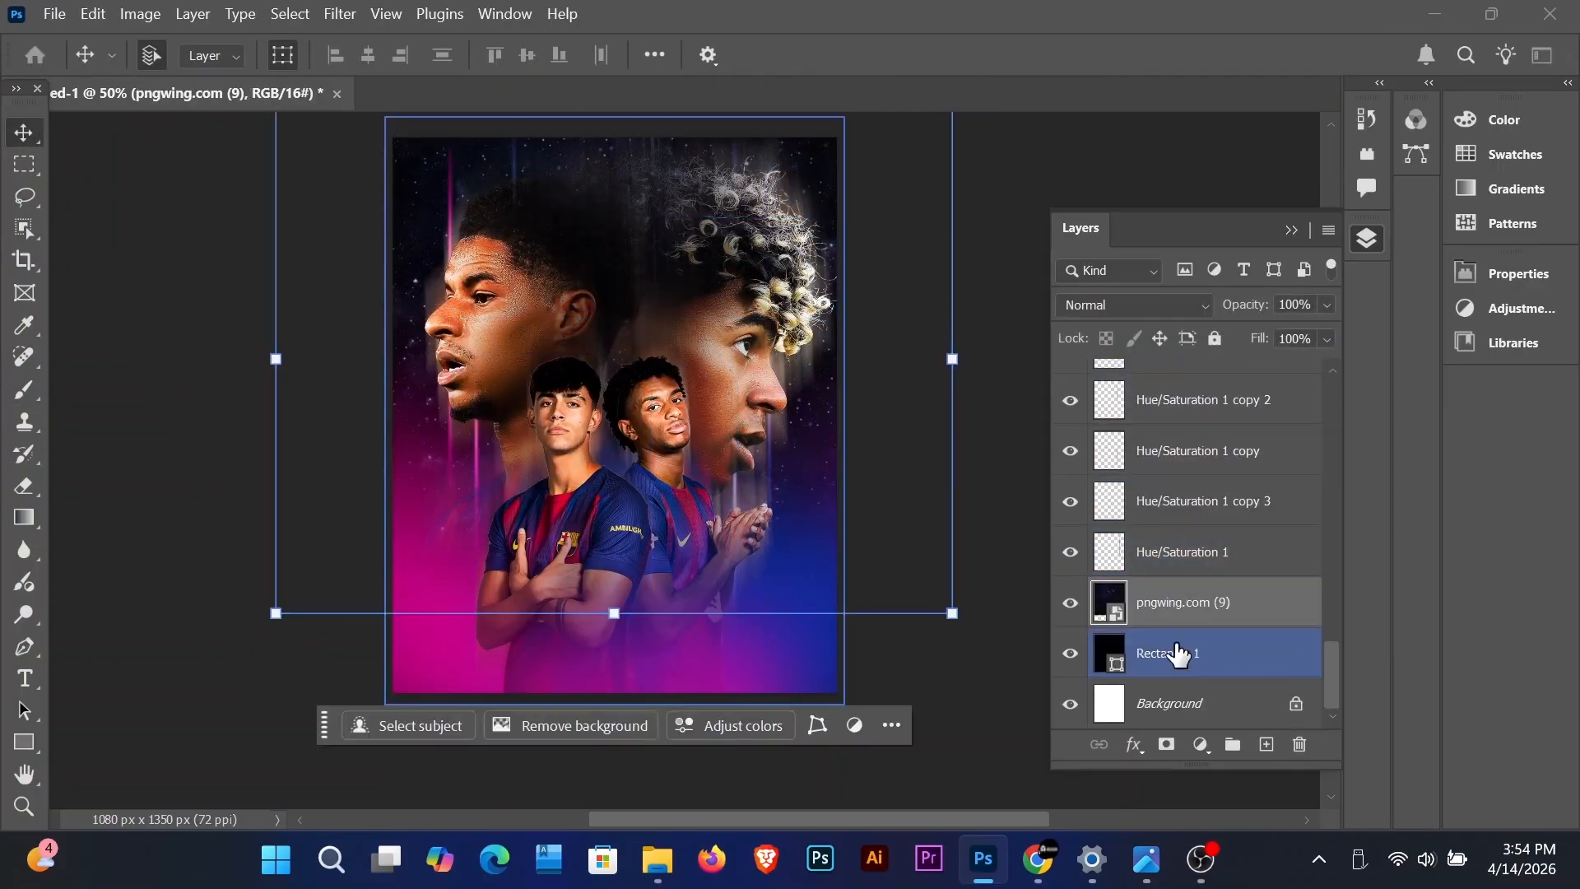
pyautogui.click(1166, 744)
pyautogui.hotkey('ctrl', 'z')
pyautogui.click(1204, 661)
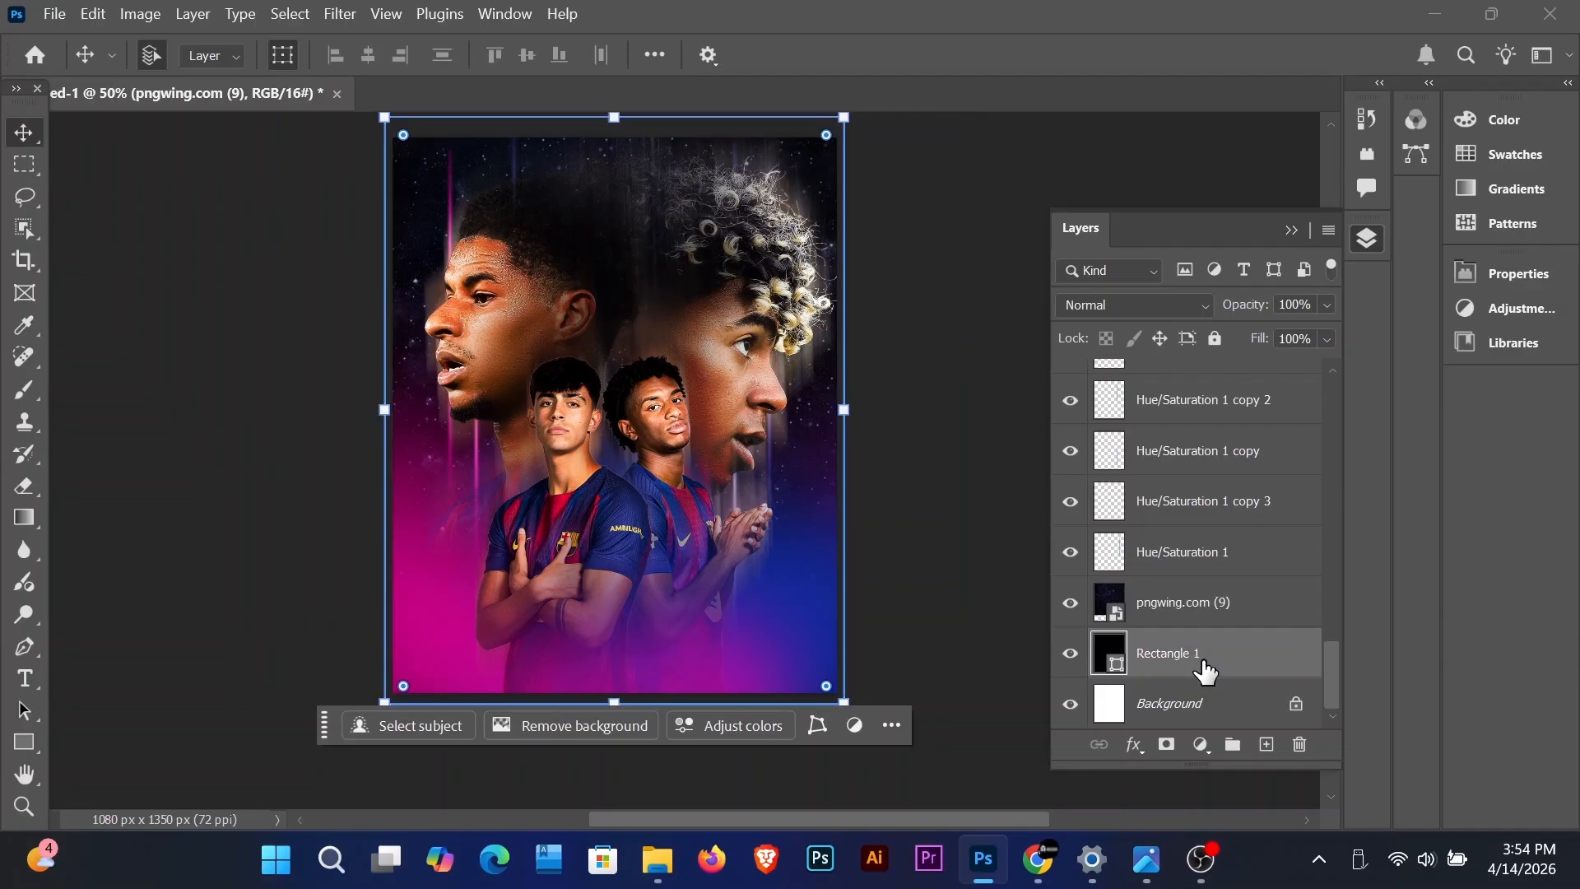
pyautogui.click(1185, 601)
pyautogui.click(1201, 744)
pyautogui.click(1263, 506)
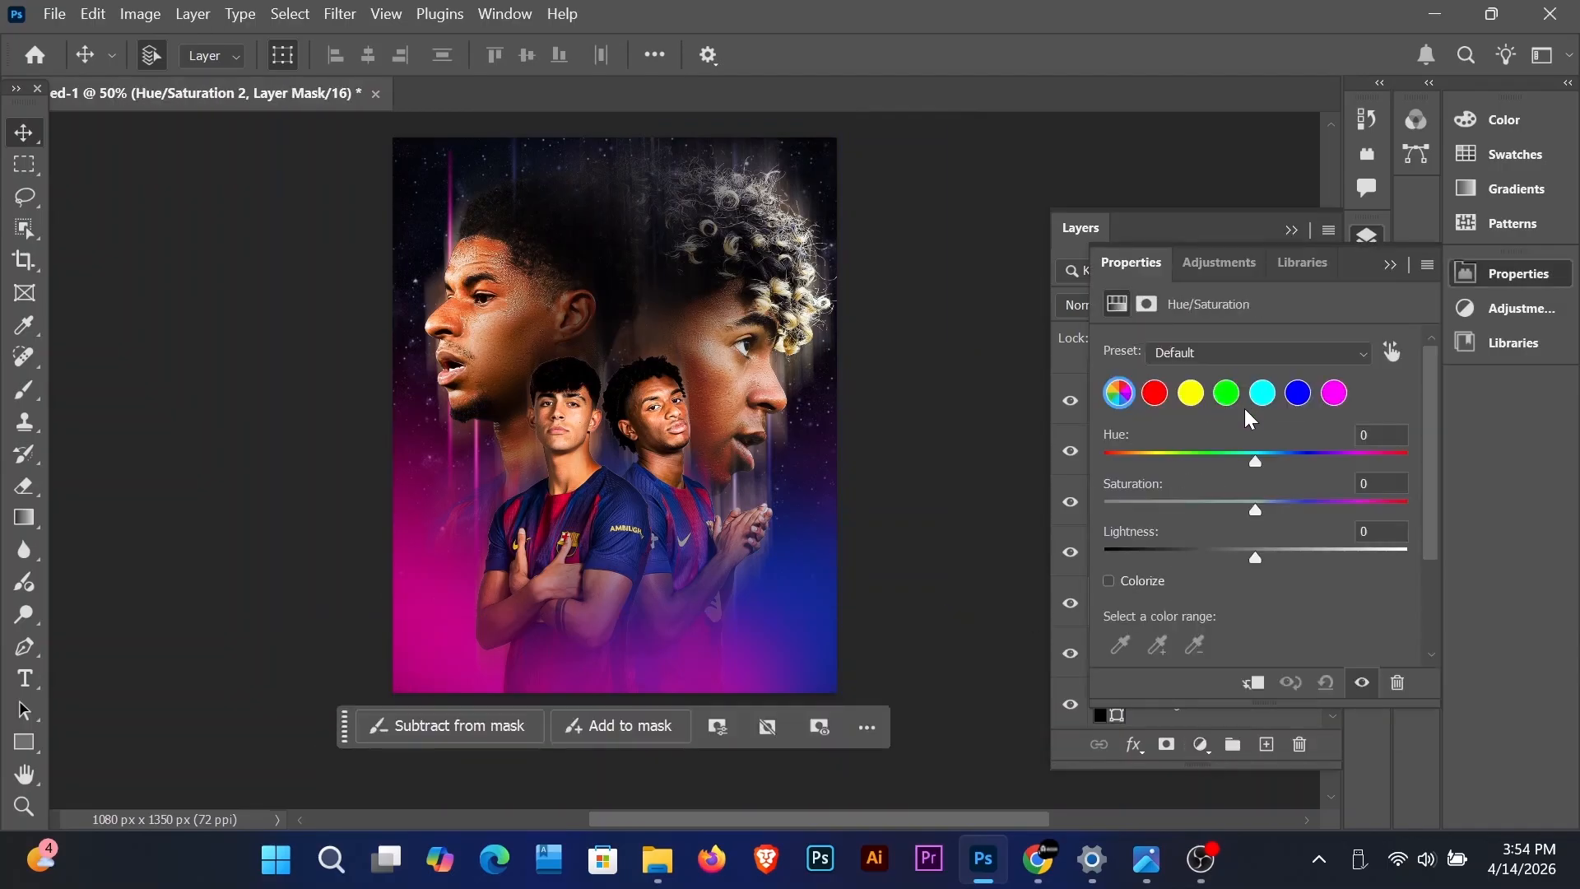
# Step: Colorize the starfield with a hue of 253 and fine-tune the saturation of the adjustment
pyautogui.click(1317, 454)
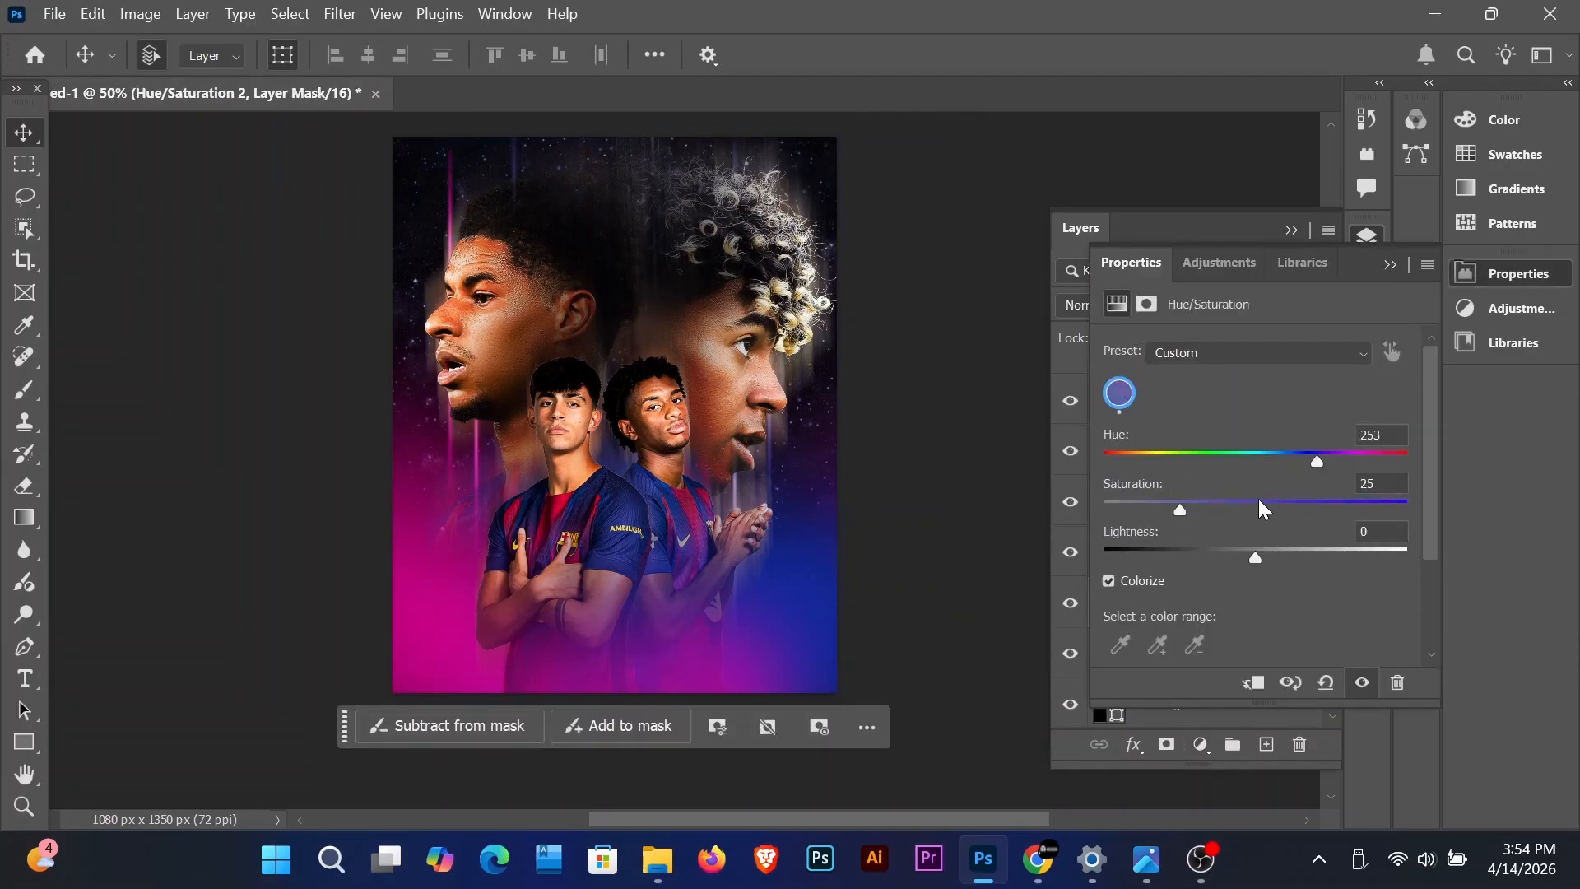
pyautogui.moveTo(1257, 500); pyautogui.dragTo(1292, 502)
pyautogui.moveTo(1178, 502); pyautogui.dragTo(1186, 502)
pyautogui.click(1390, 264)
pyautogui.click(968, 440)
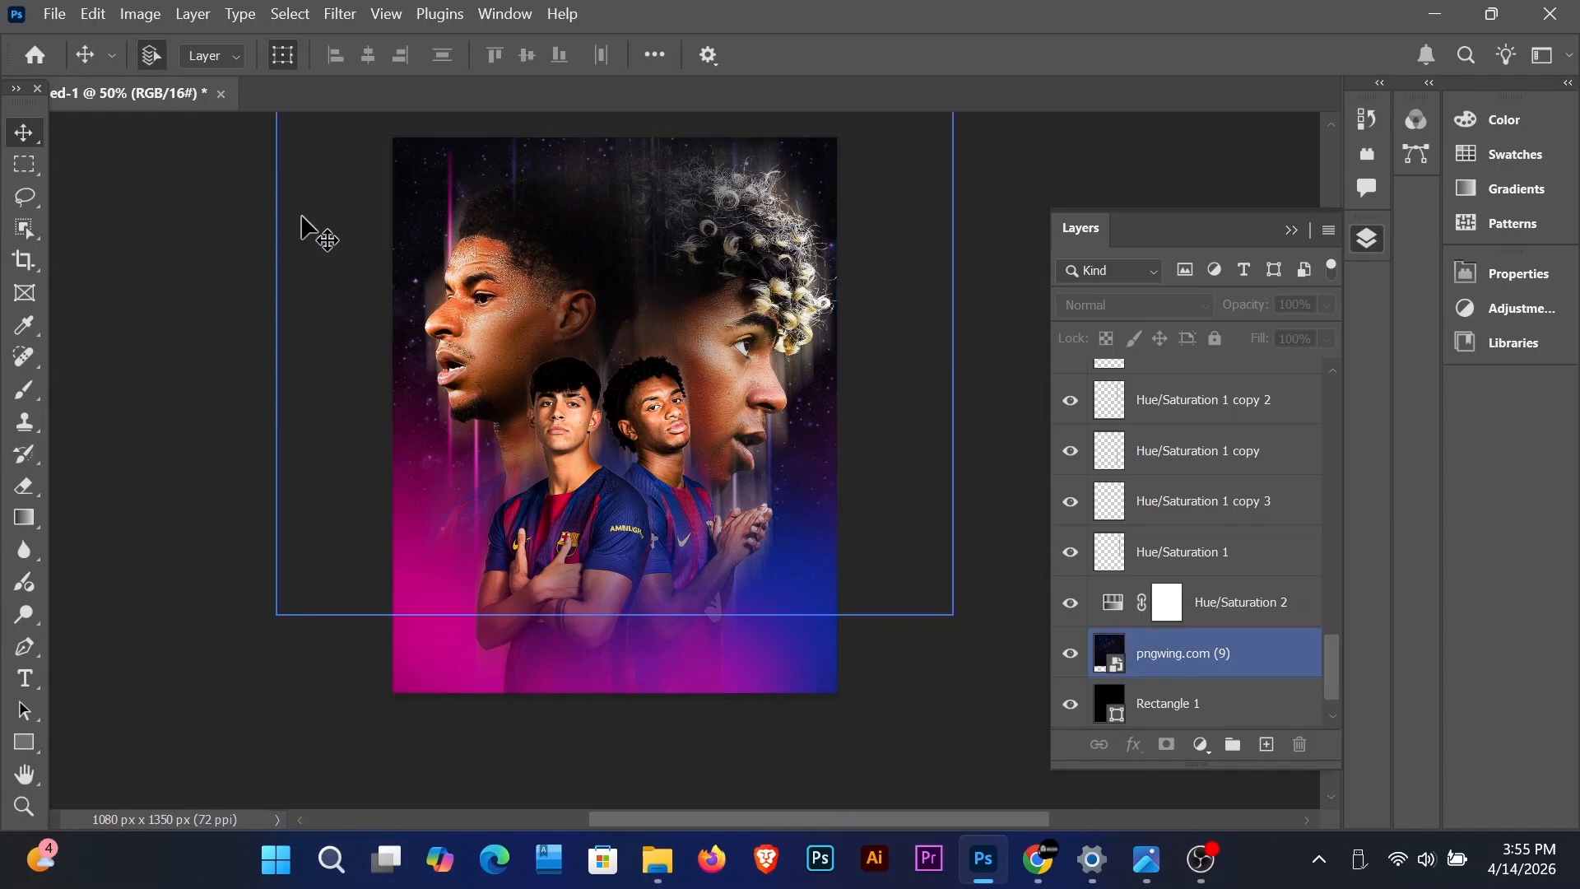
# Step: Add an empty layer directly above clipped Layer 6, beneath the clapping player's motion-blurred layer
pyautogui.scroll(-1, 651, 271)
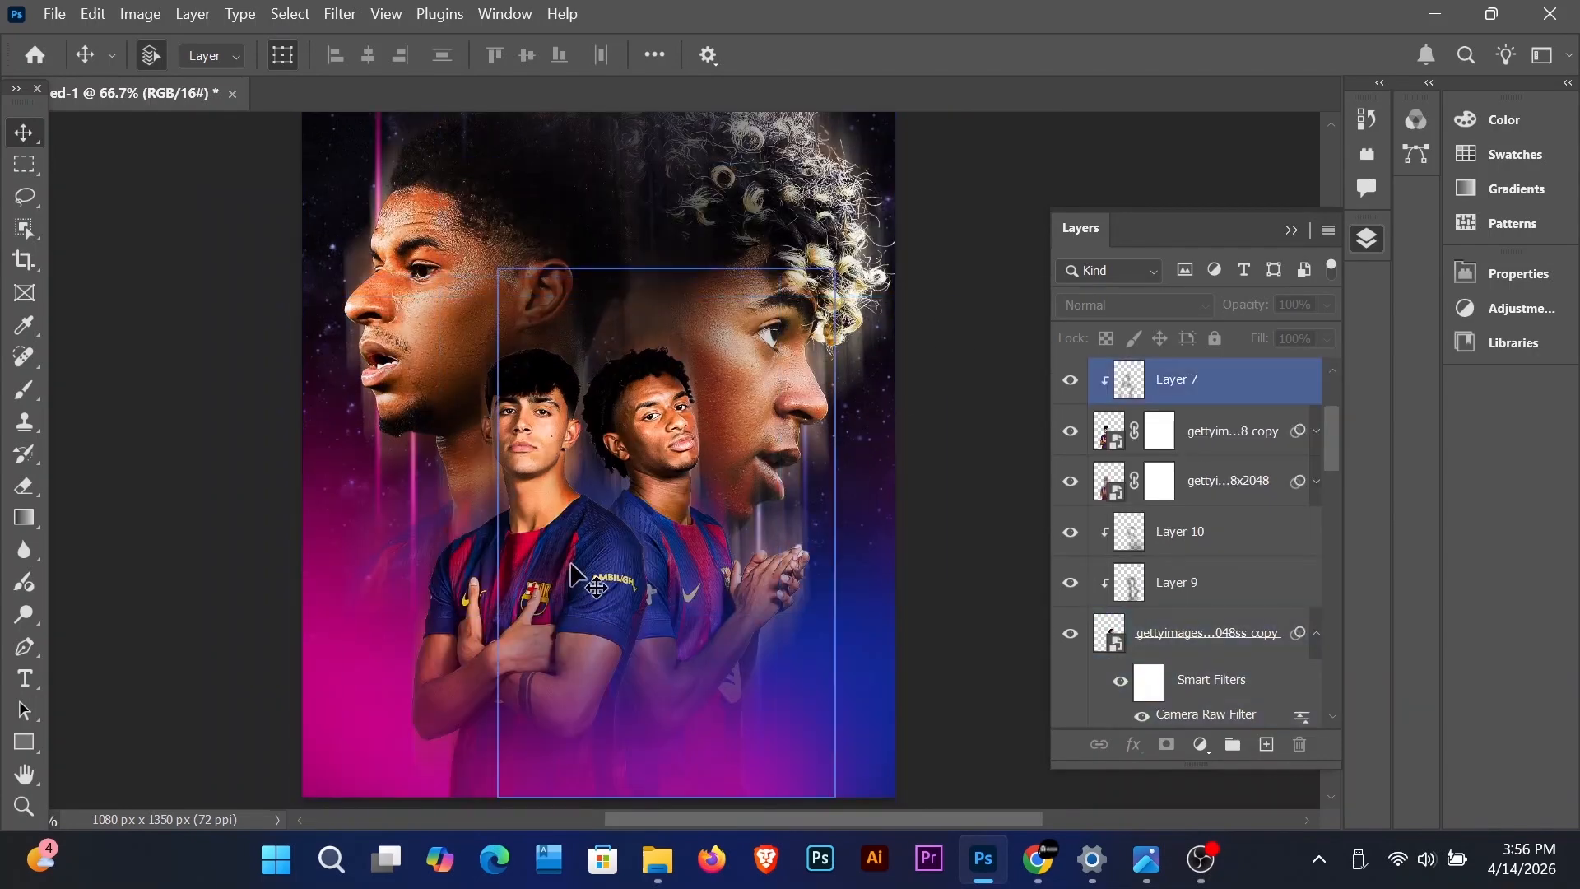
pyautogui.scroll(-1, 788, 461)
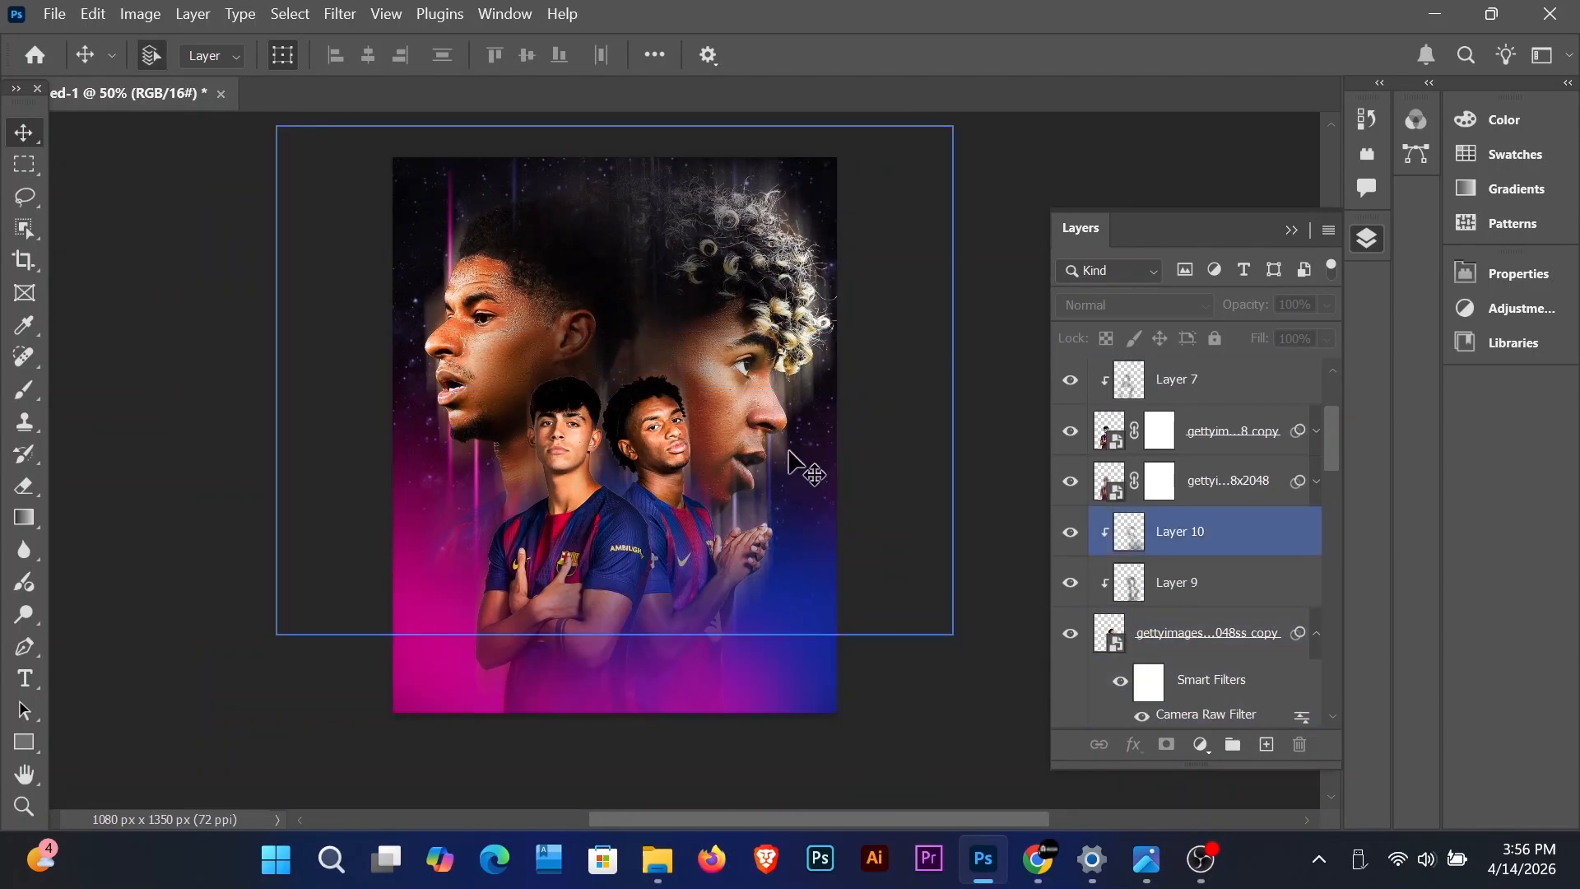
pyautogui.click(1218, 450)
pyautogui.click(1248, 525)
pyautogui.scroll(-3, 1199, 591)
pyautogui.scroll(2, 1186, 535)
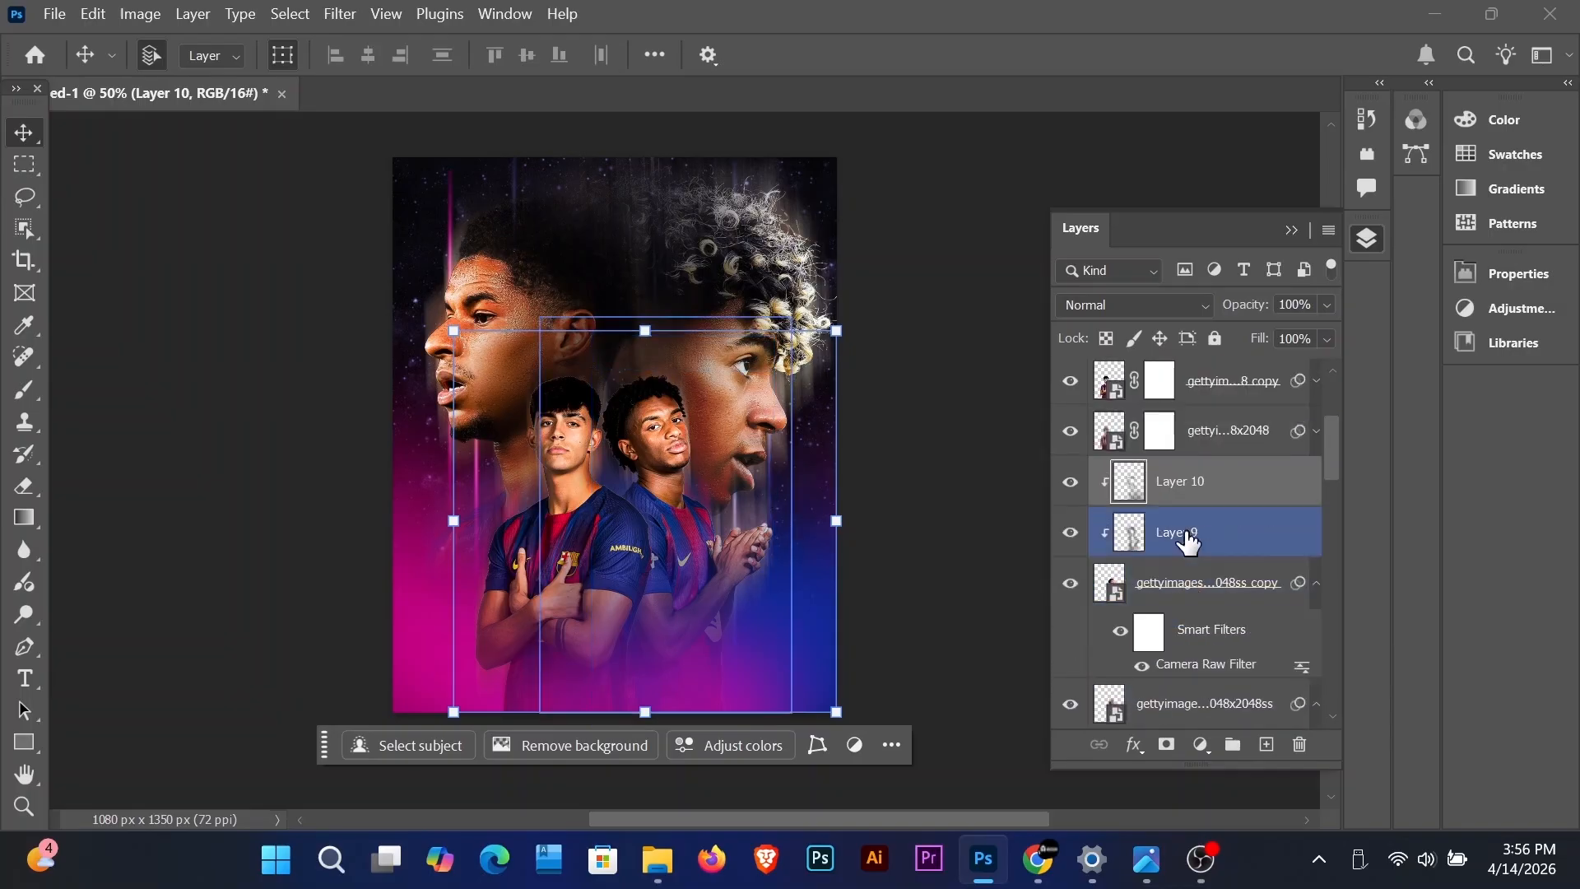
pyautogui.scroll(-3, 1187, 539)
pyautogui.click(1224, 639)
pyautogui.click(1267, 744)
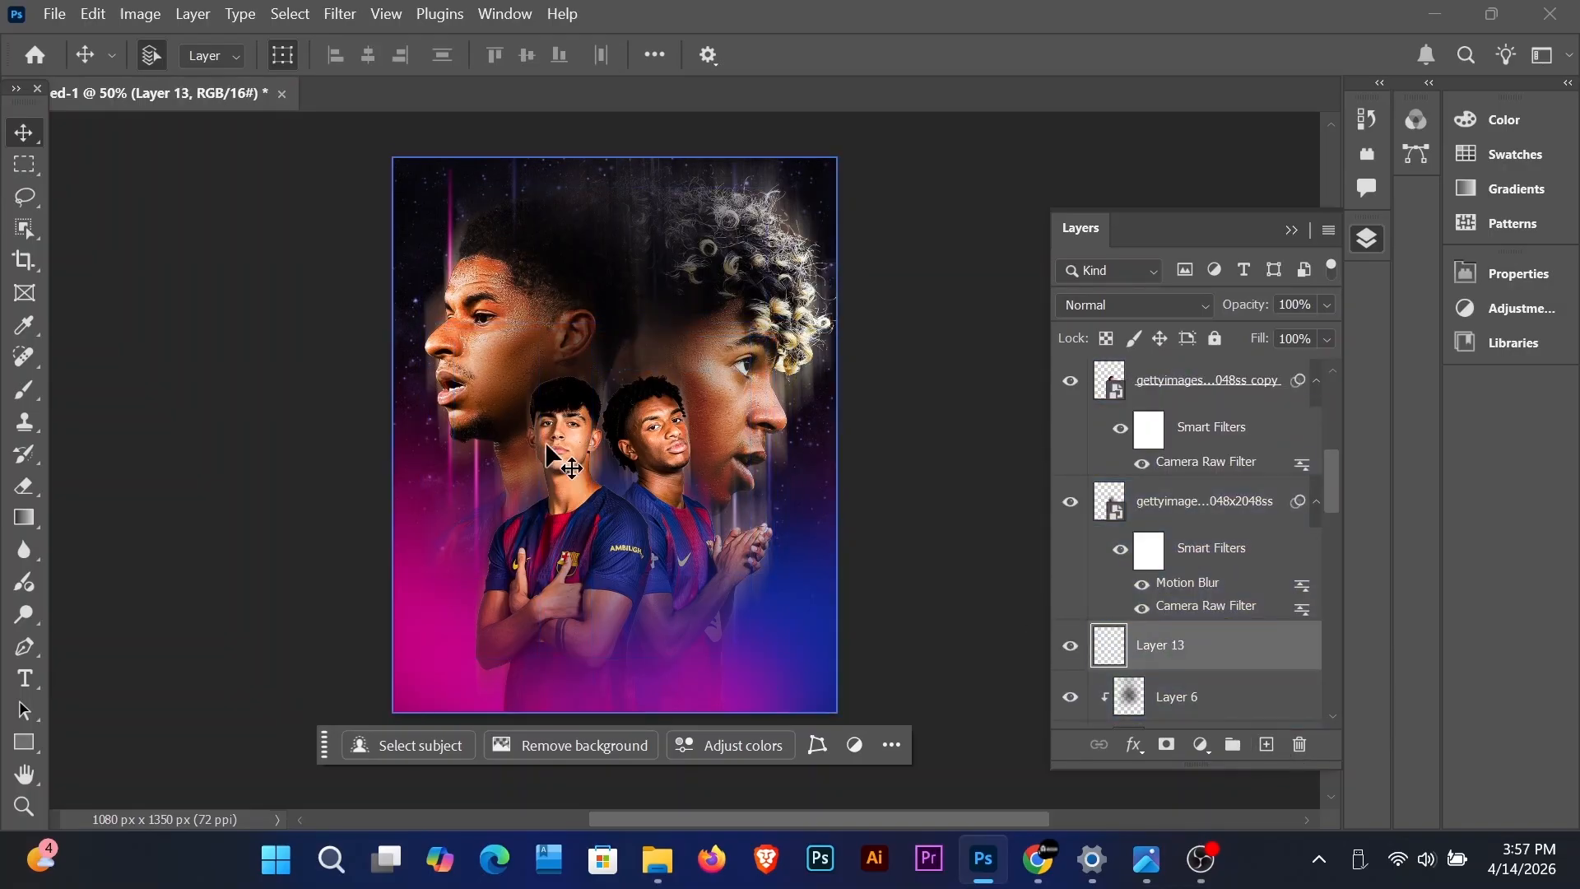
# Step: Sample an orange skin tone from the left-facing head and draw a circle about 644 px wide filled with it
pyautogui.press('i')
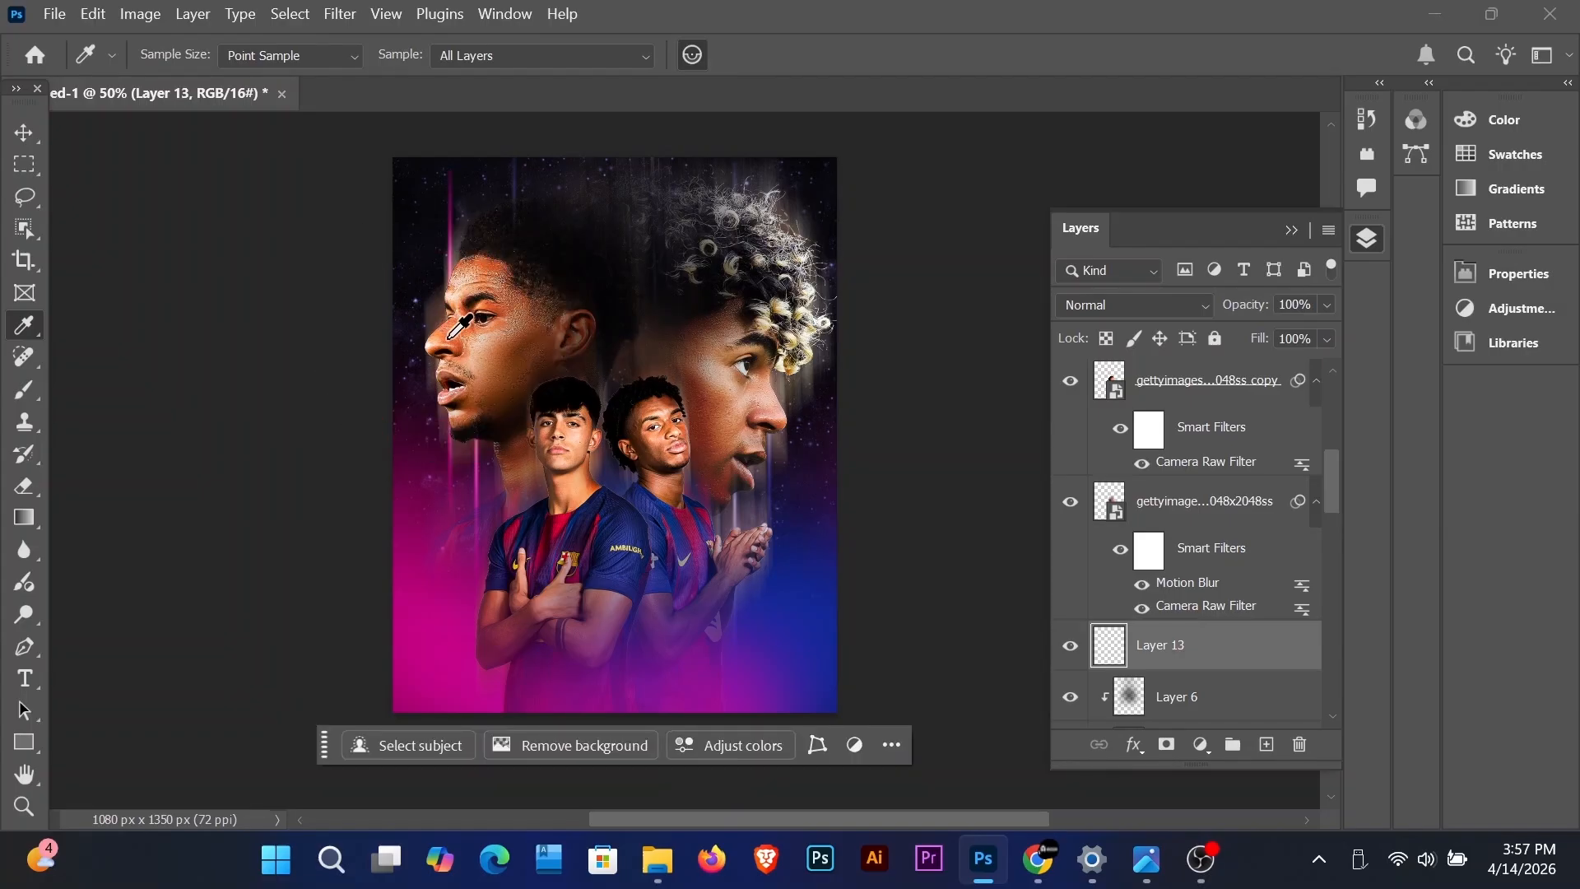
pyautogui.click(449, 337)
pyautogui.press('v')
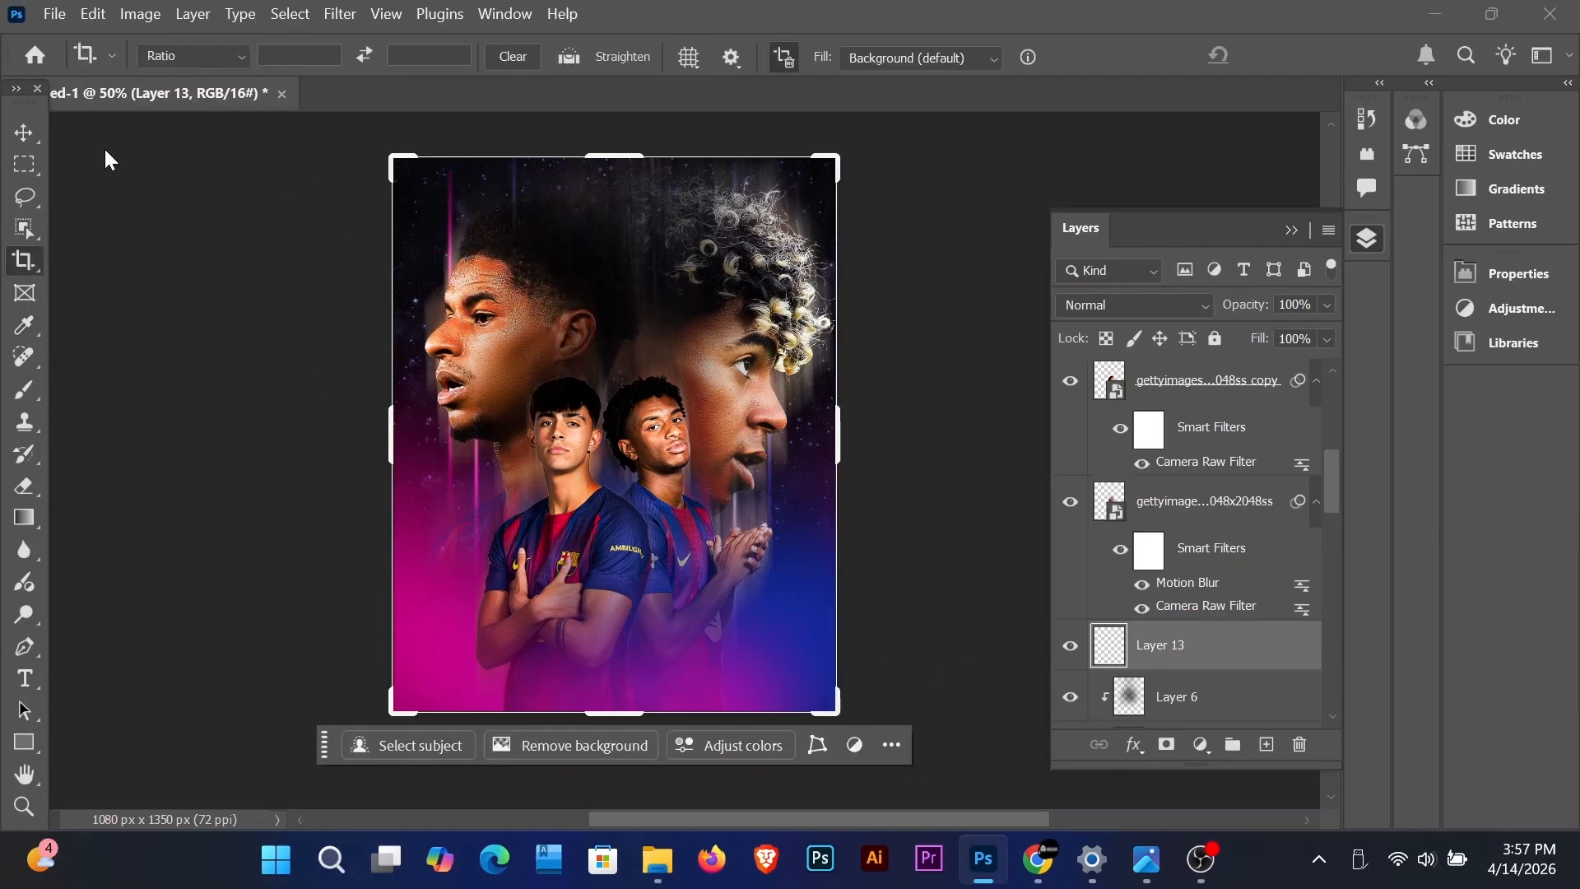
pyautogui.rightClick(24, 742)
pyautogui.click(90, 745)
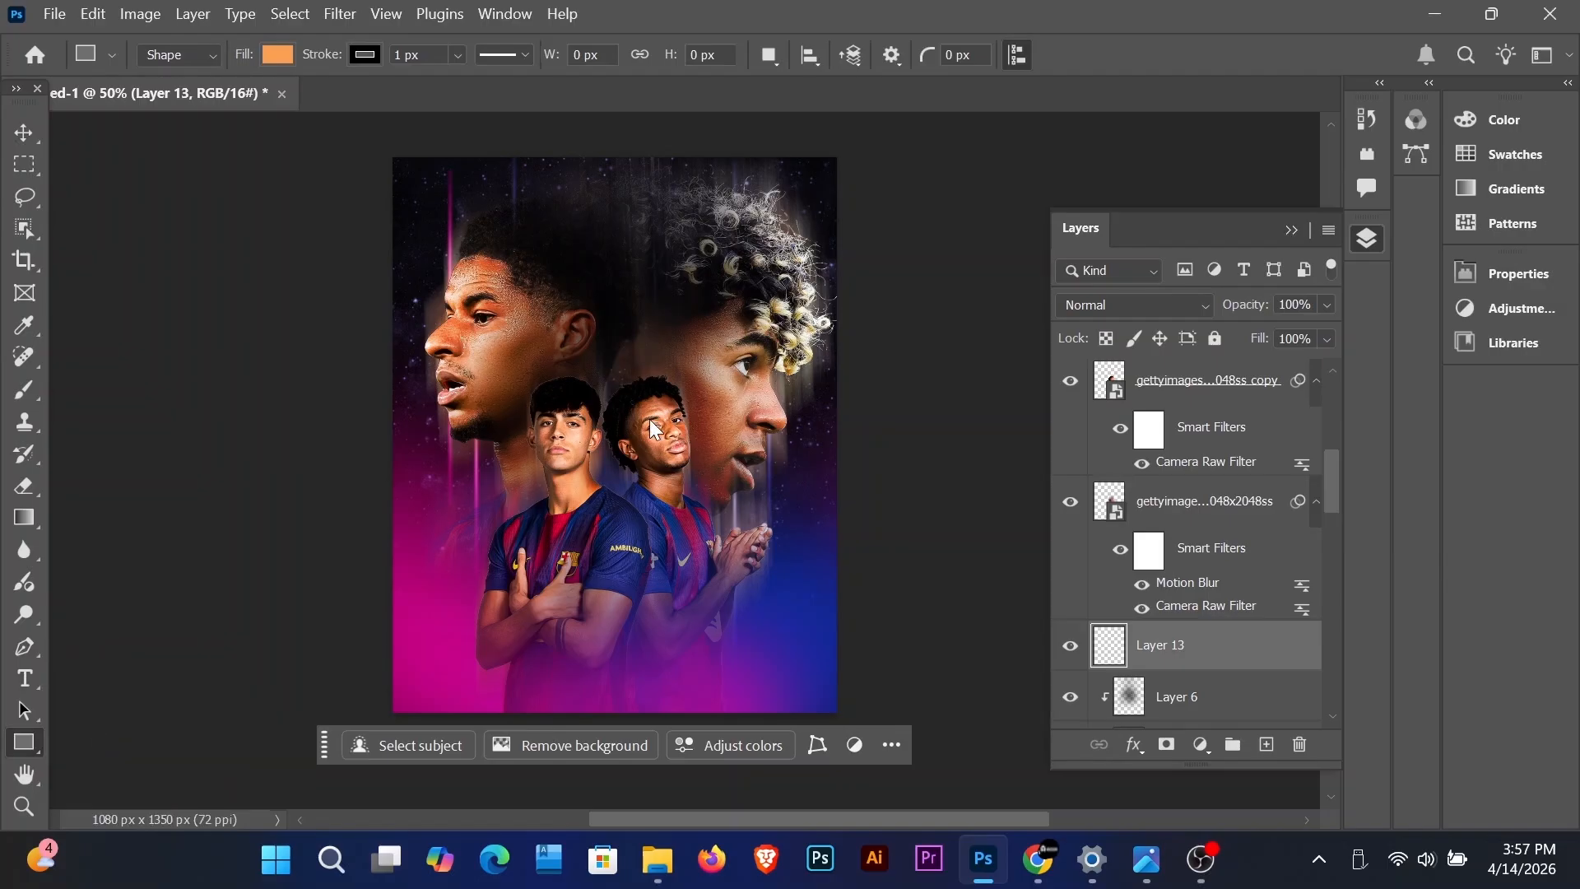
pyautogui.moveTo(607, 335); pyautogui.dragTo(805, 481)
pyautogui.press('v')
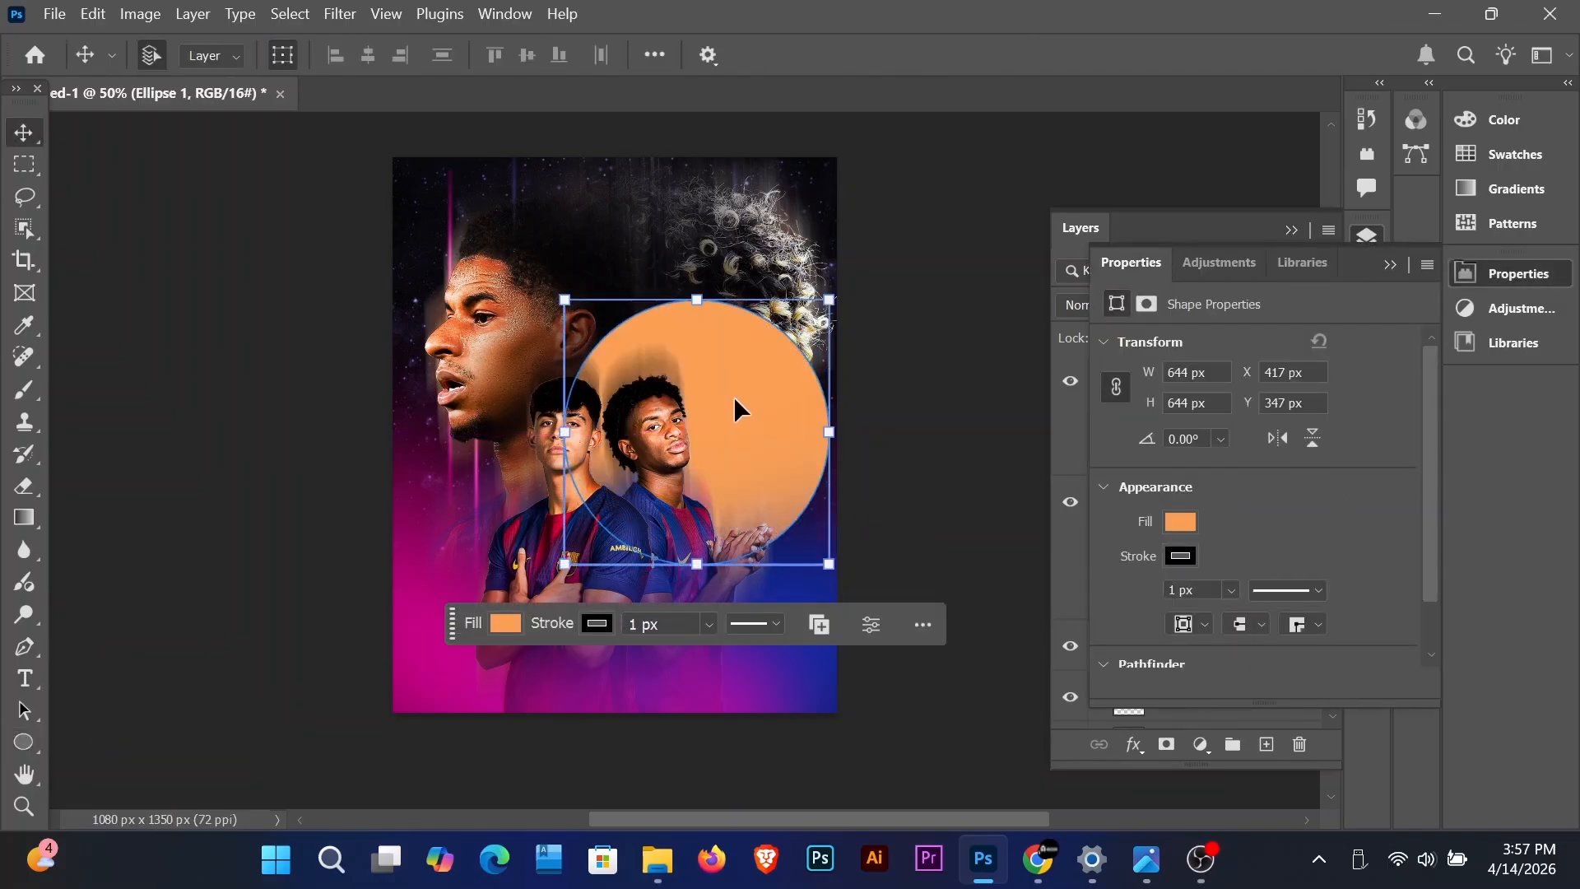
# Step: Center the orange circle behind the two front players' heads and scale it to about 78%
pyautogui.moveTo(734, 401); pyautogui.dragTo(647, 409)
pyautogui.hotkey('ctrl', 't')
pyautogui.moveTo(610, 310); pyautogui.dragTo(617, 371)
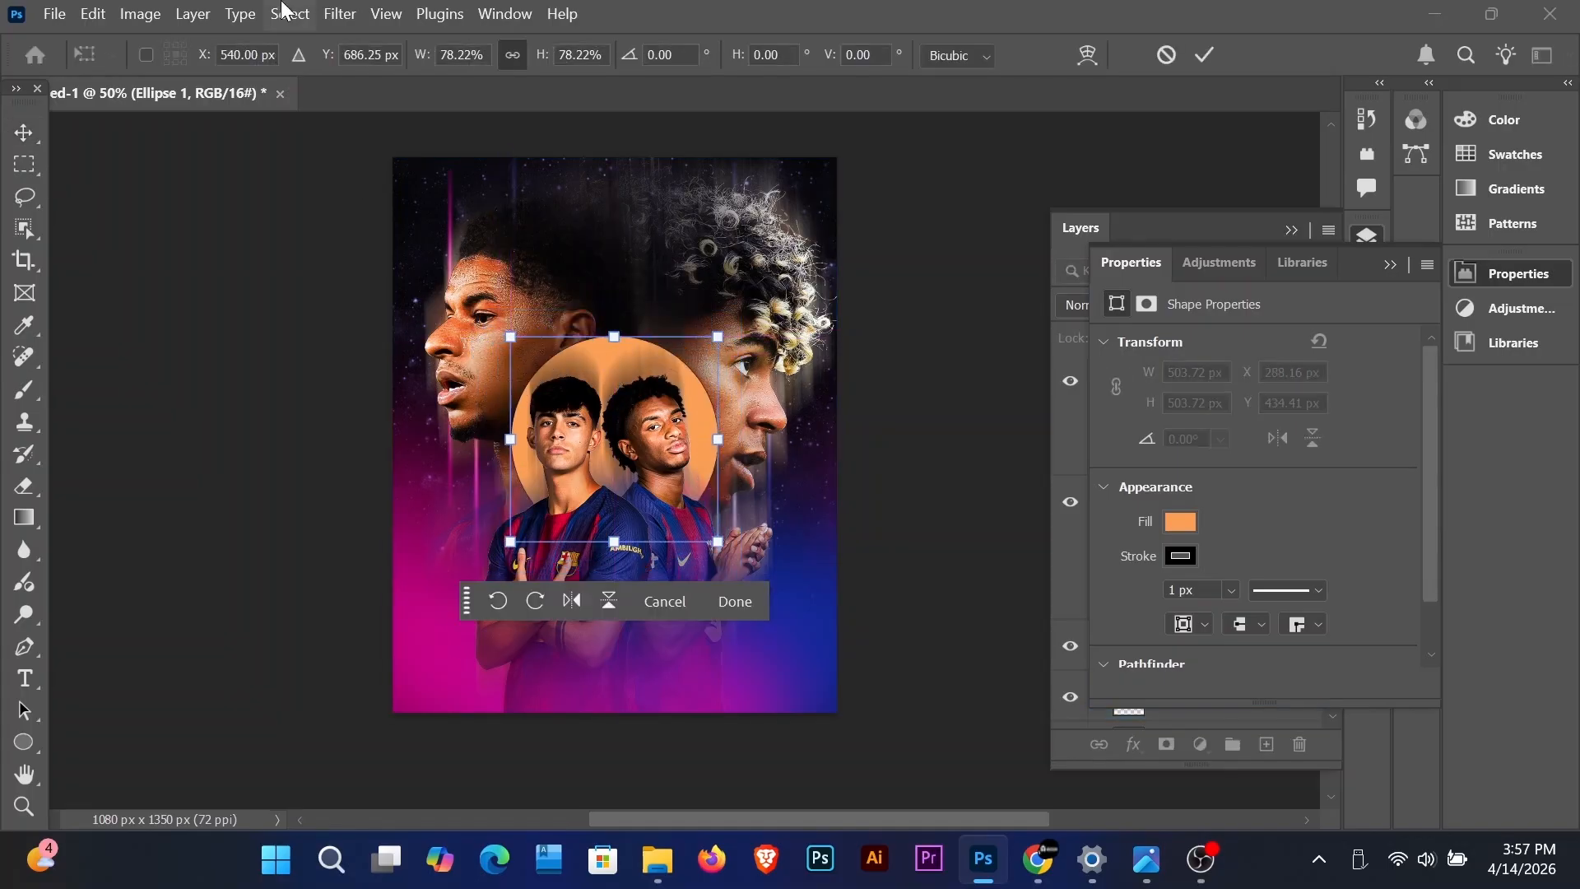
pyautogui.press('Return')
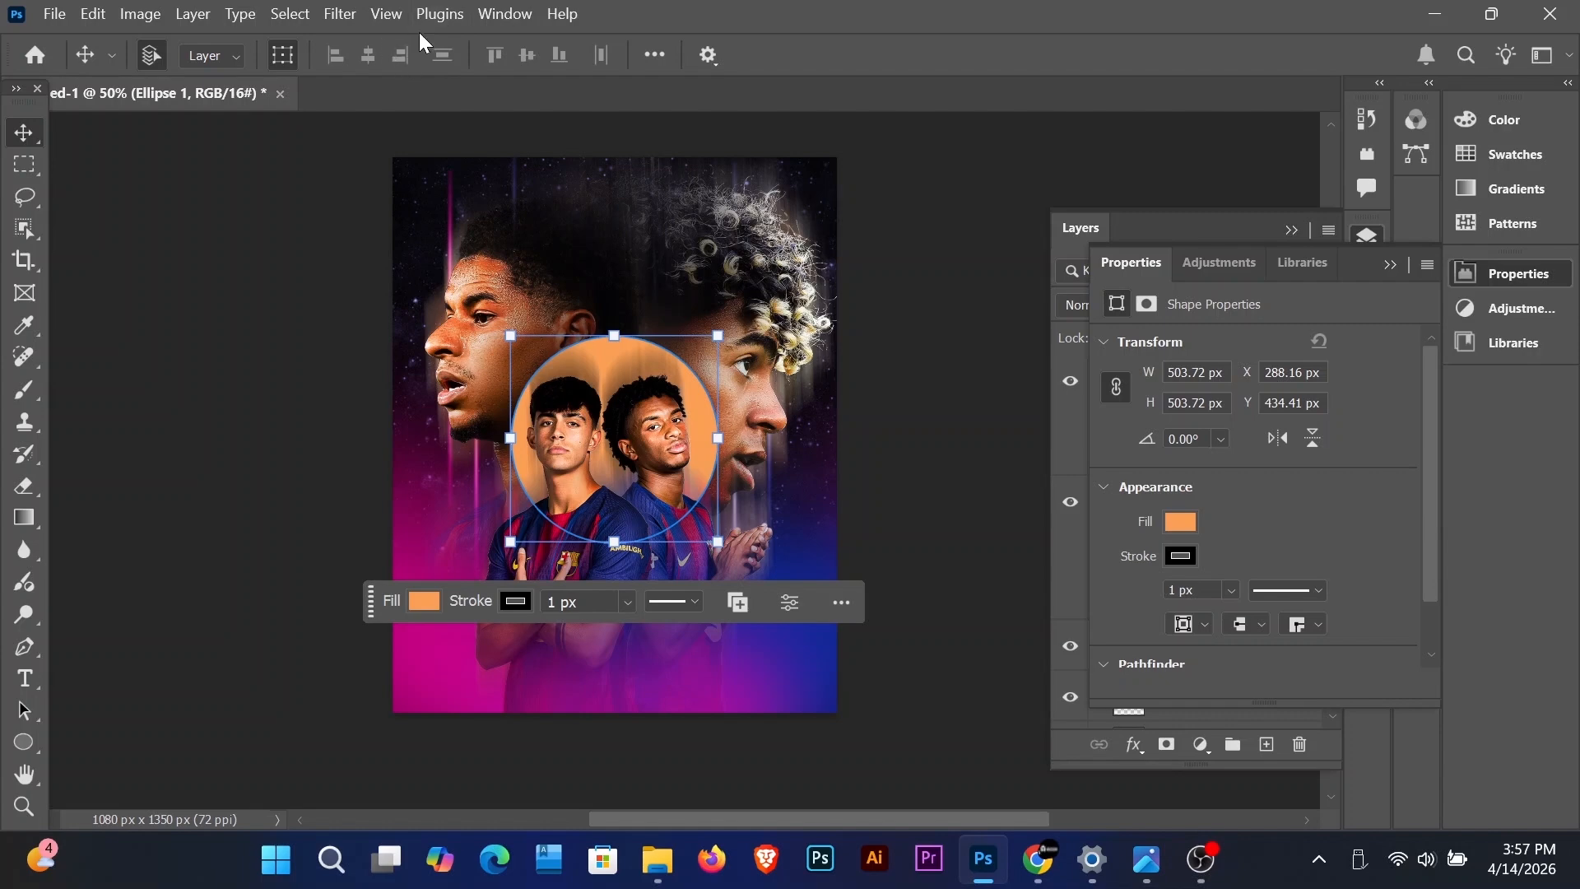
# Step: Rasterize the orange circle and apply a Gaussian Blur with a radius of 92.7 pixels
pyautogui.click(339, 17)
pyautogui.click(691, 446)
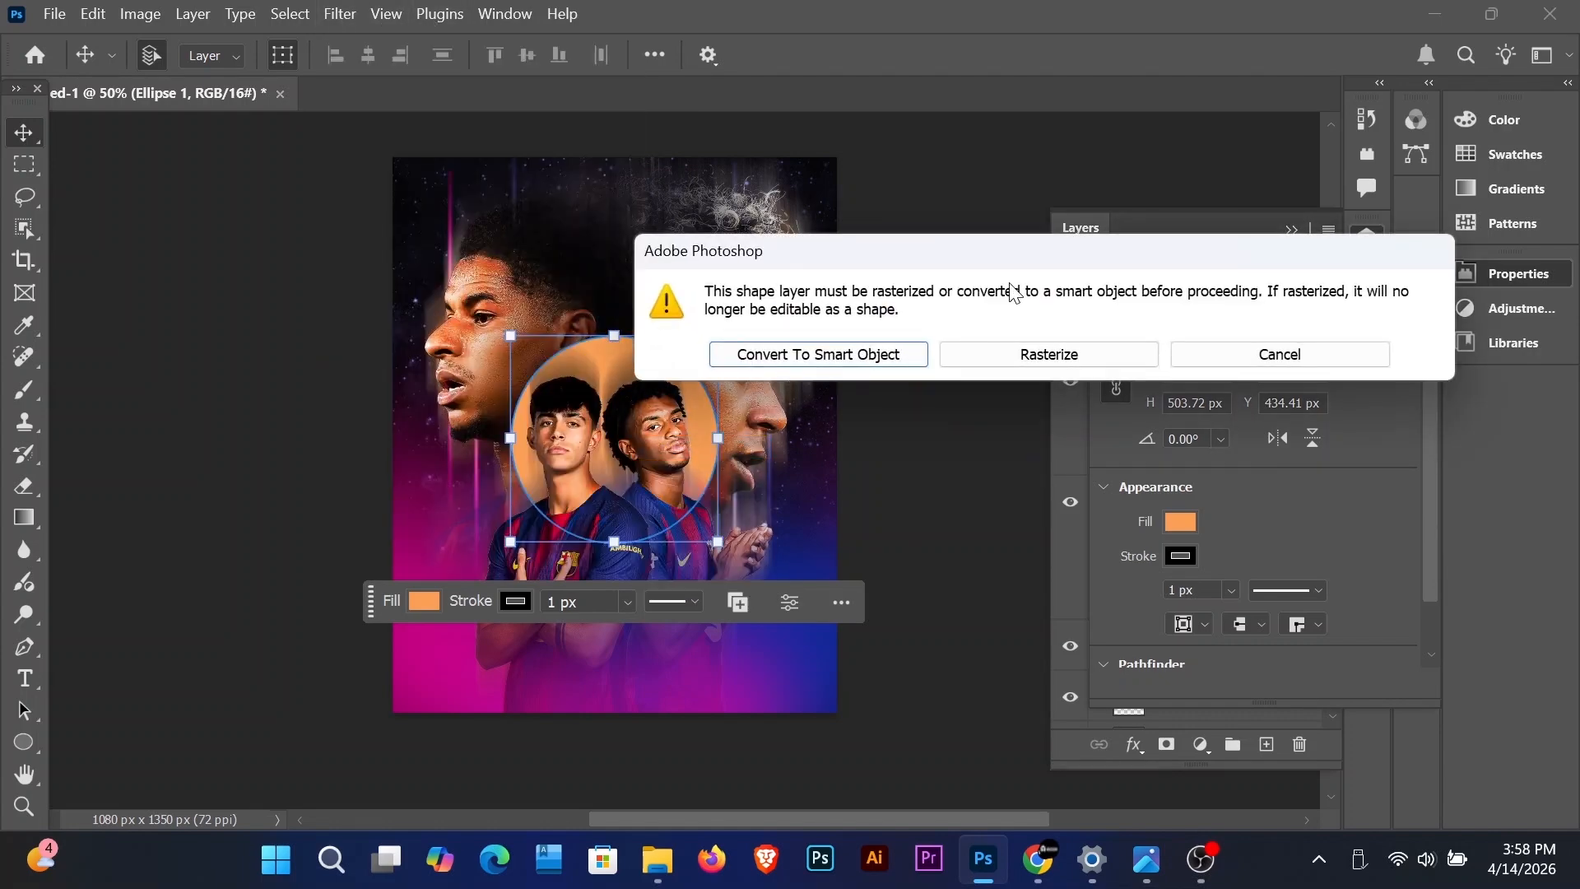
pyautogui.click(1049, 353)
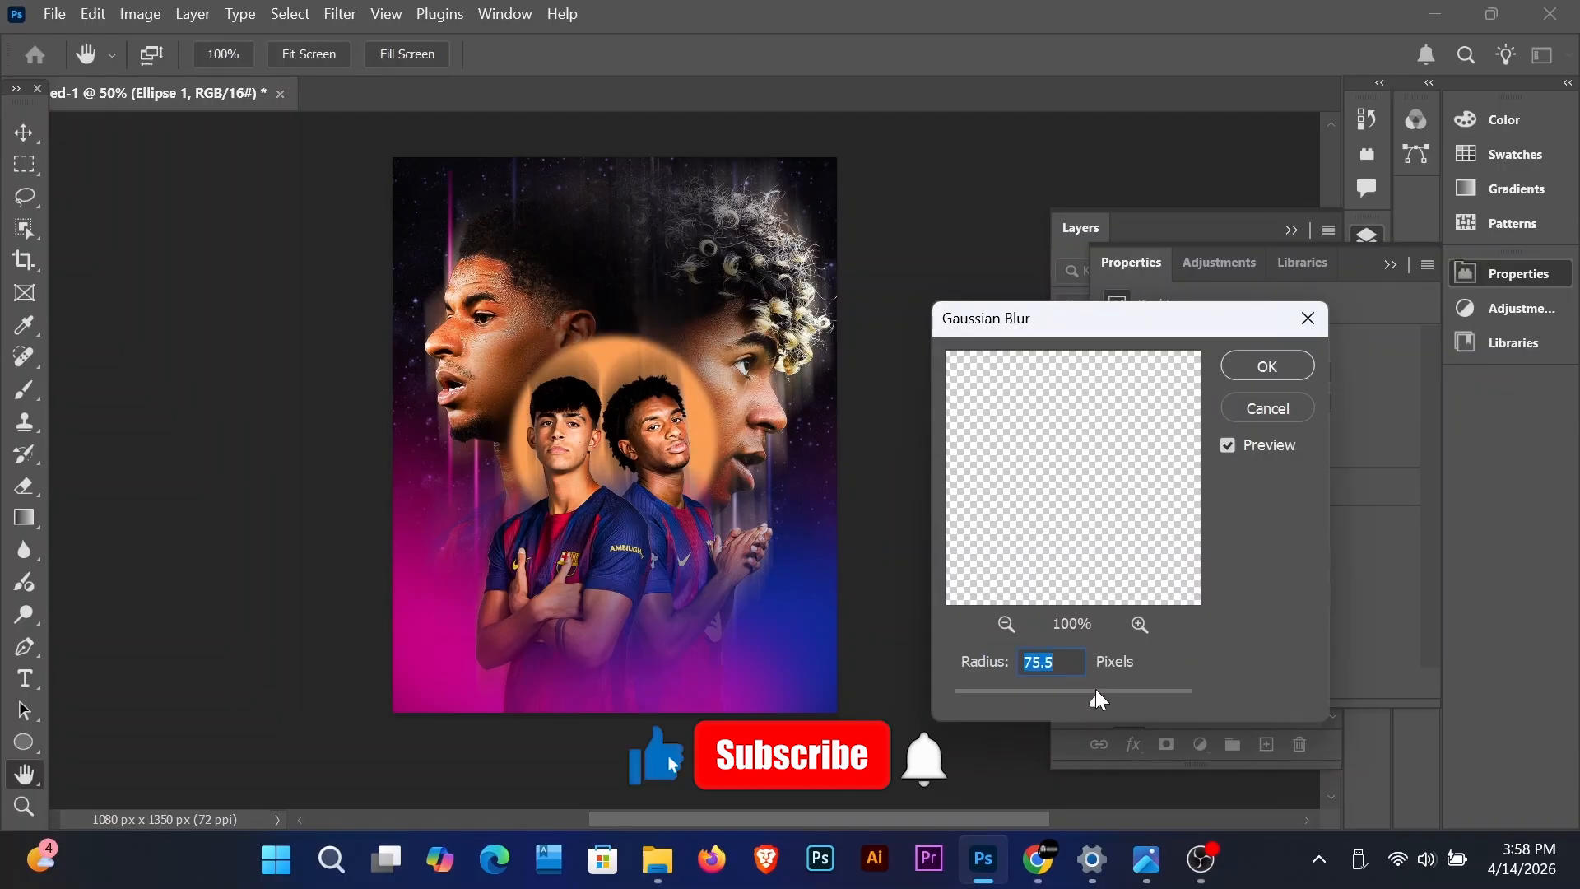
pyautogui.moveTo(1098, 699); pyautogui.dragTo(1103, 700)
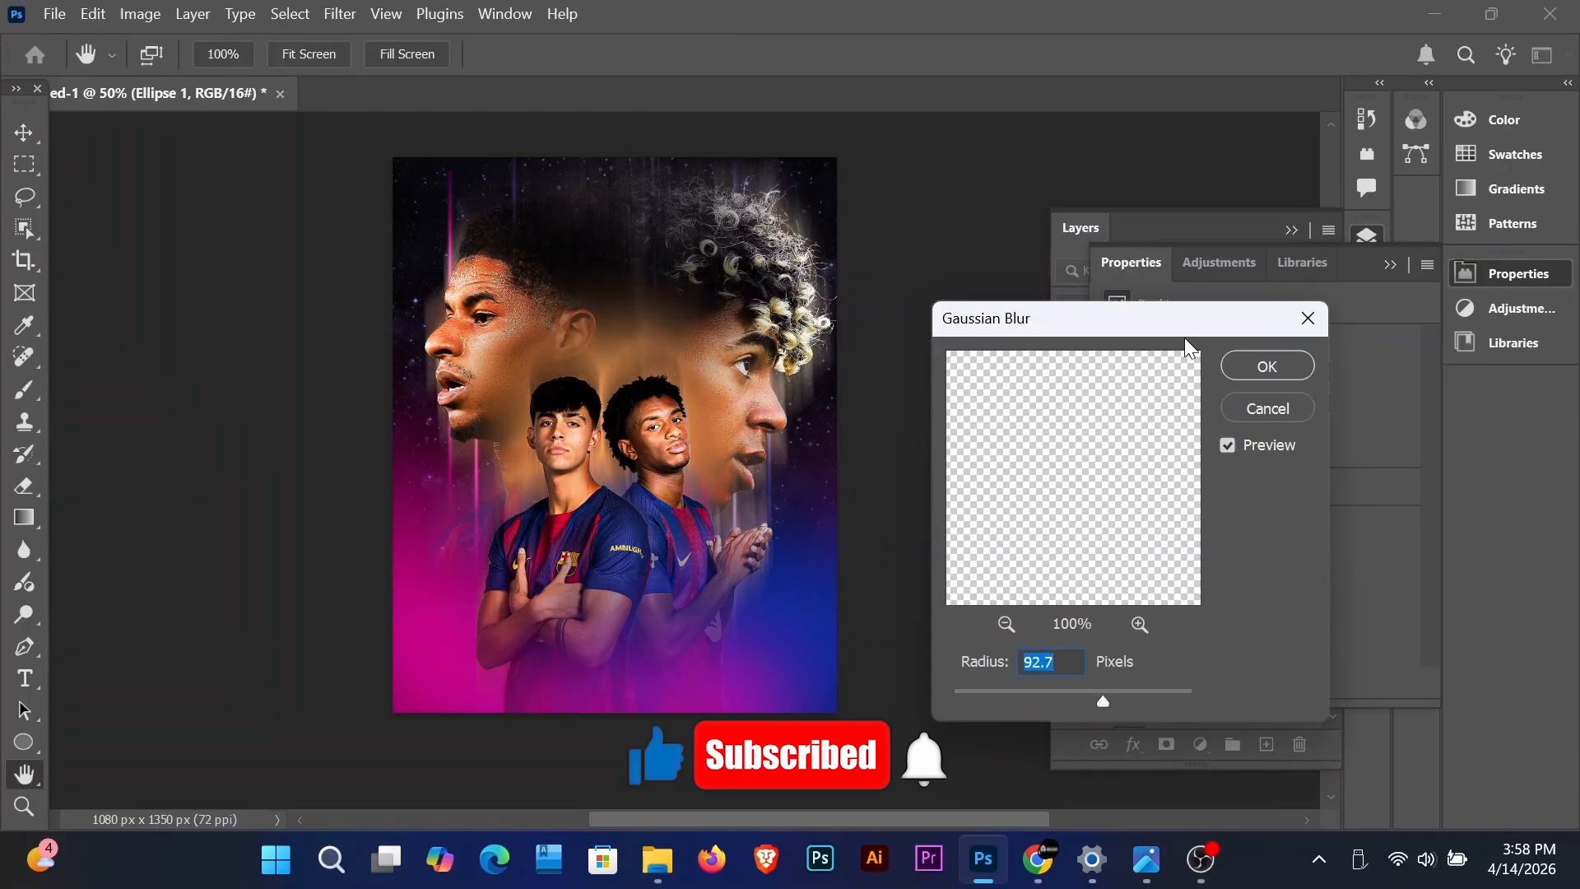
pyautogui.click(1267, 366)
# Step: Set the blurred orange circle's blend mode to Screen
pyautogui.click(1389, 265)
pyautogui.click(1202, 305)
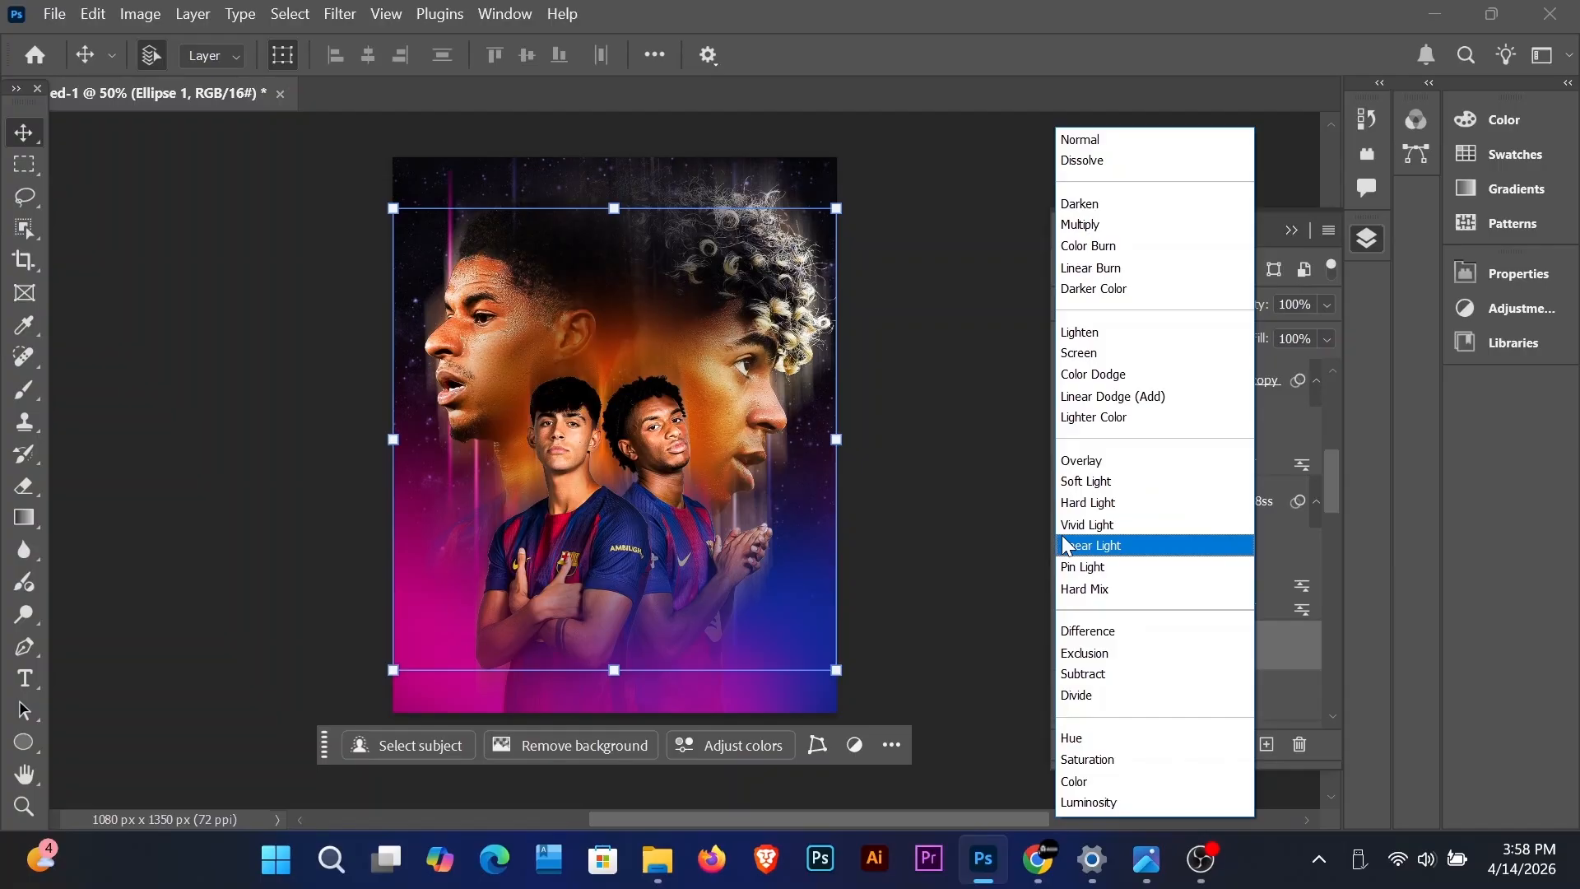
pyautogui.click(1086, 352)
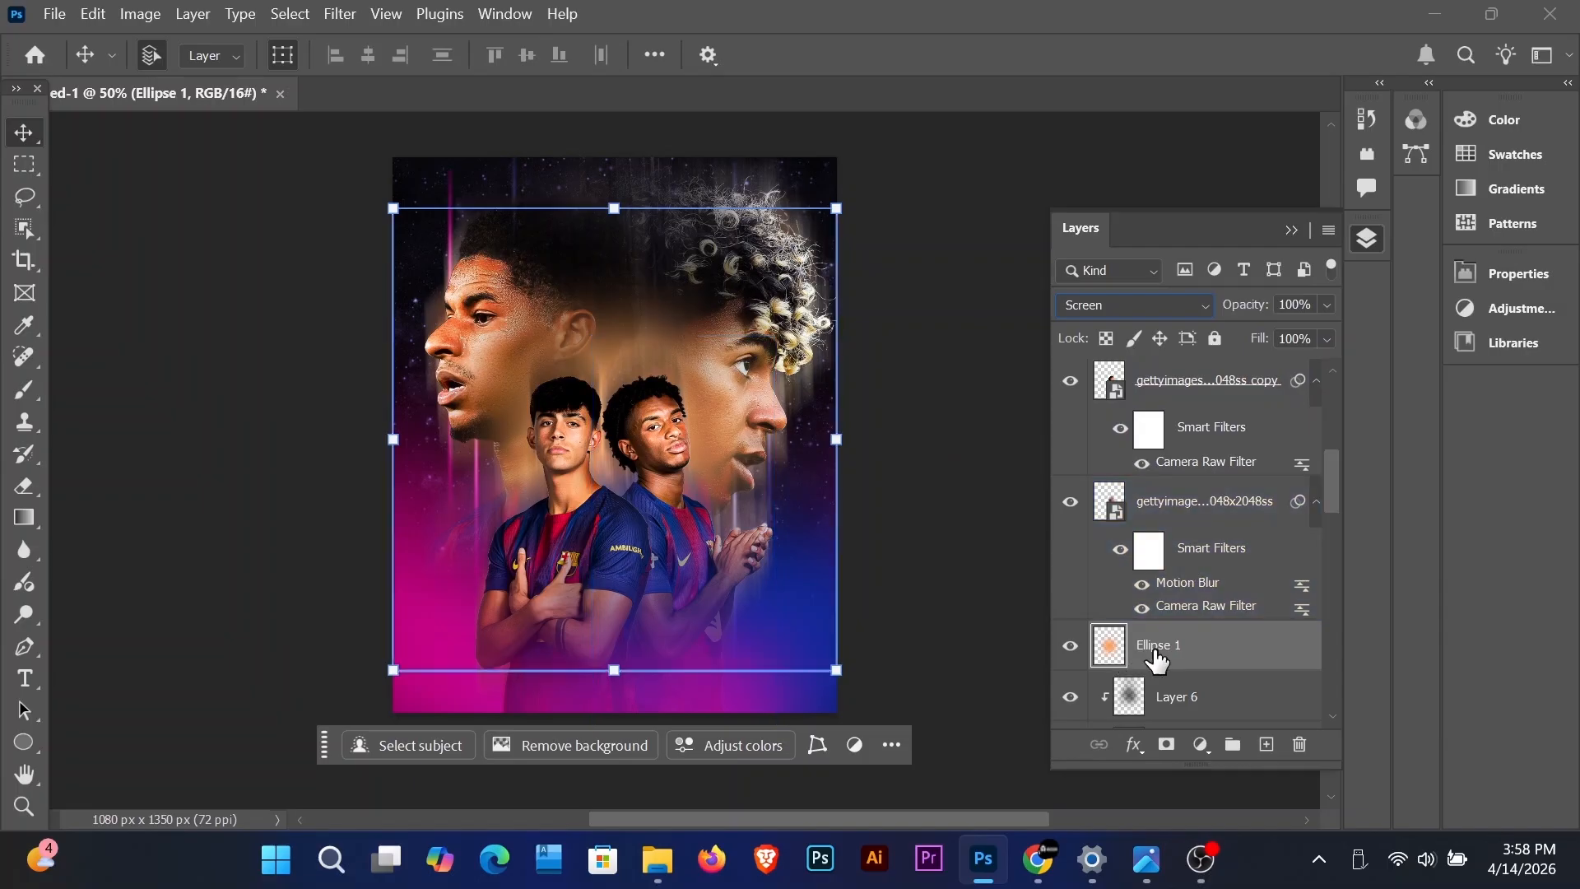
# Step: Duplicate the orange glow and set the lower Ellipse 1 layer's blend mode to Overlay
pyautogui.hotkey('ctrl', 'j')
pyautogui.click(1139, 689)
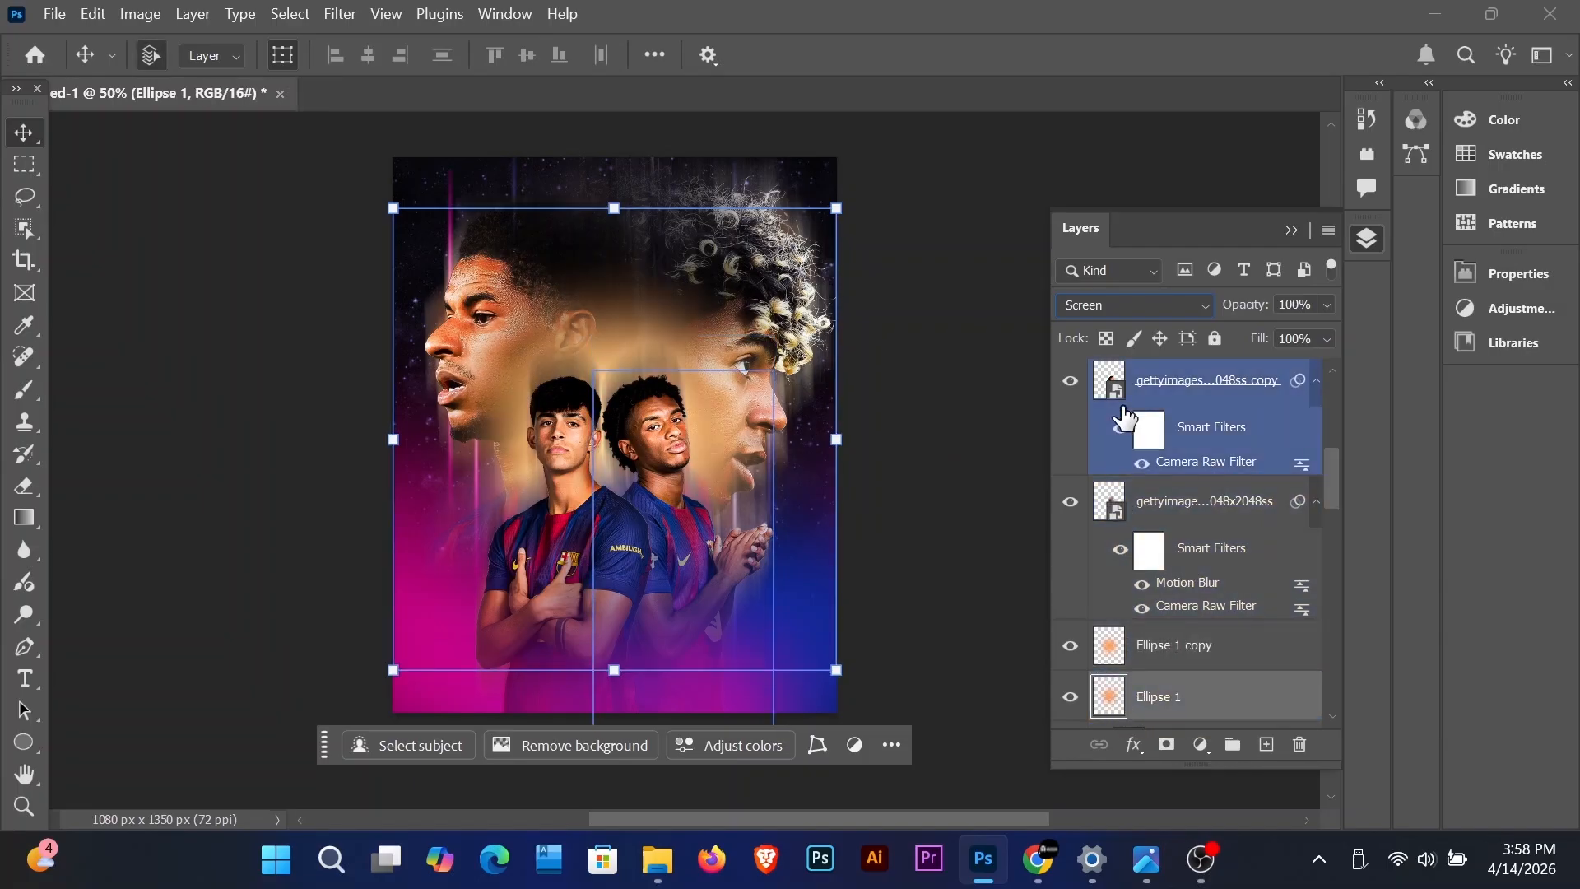
pyautogui.click(1134, 305)
pyautogui.click(1087, 455)
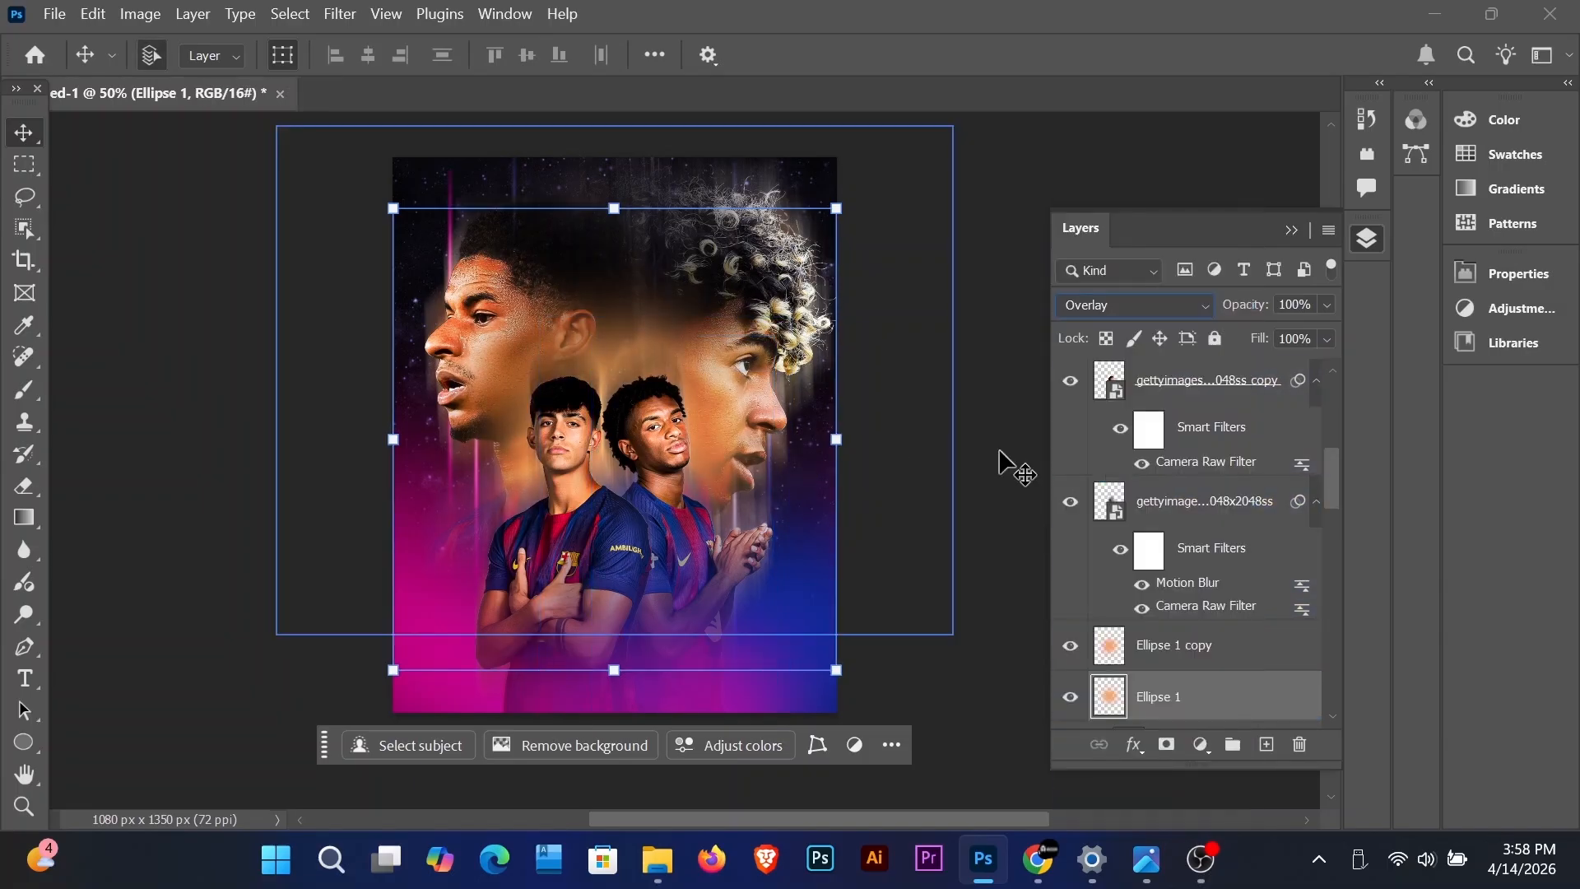
# Step: Scale both orange glow layers together to about 88% and shift them slightly upward
pyautogui.click(1204, 650)
pyautogui.keyDown('shift'); pyautogui.click(1204, 650); pyautogui.keyUp('shift')
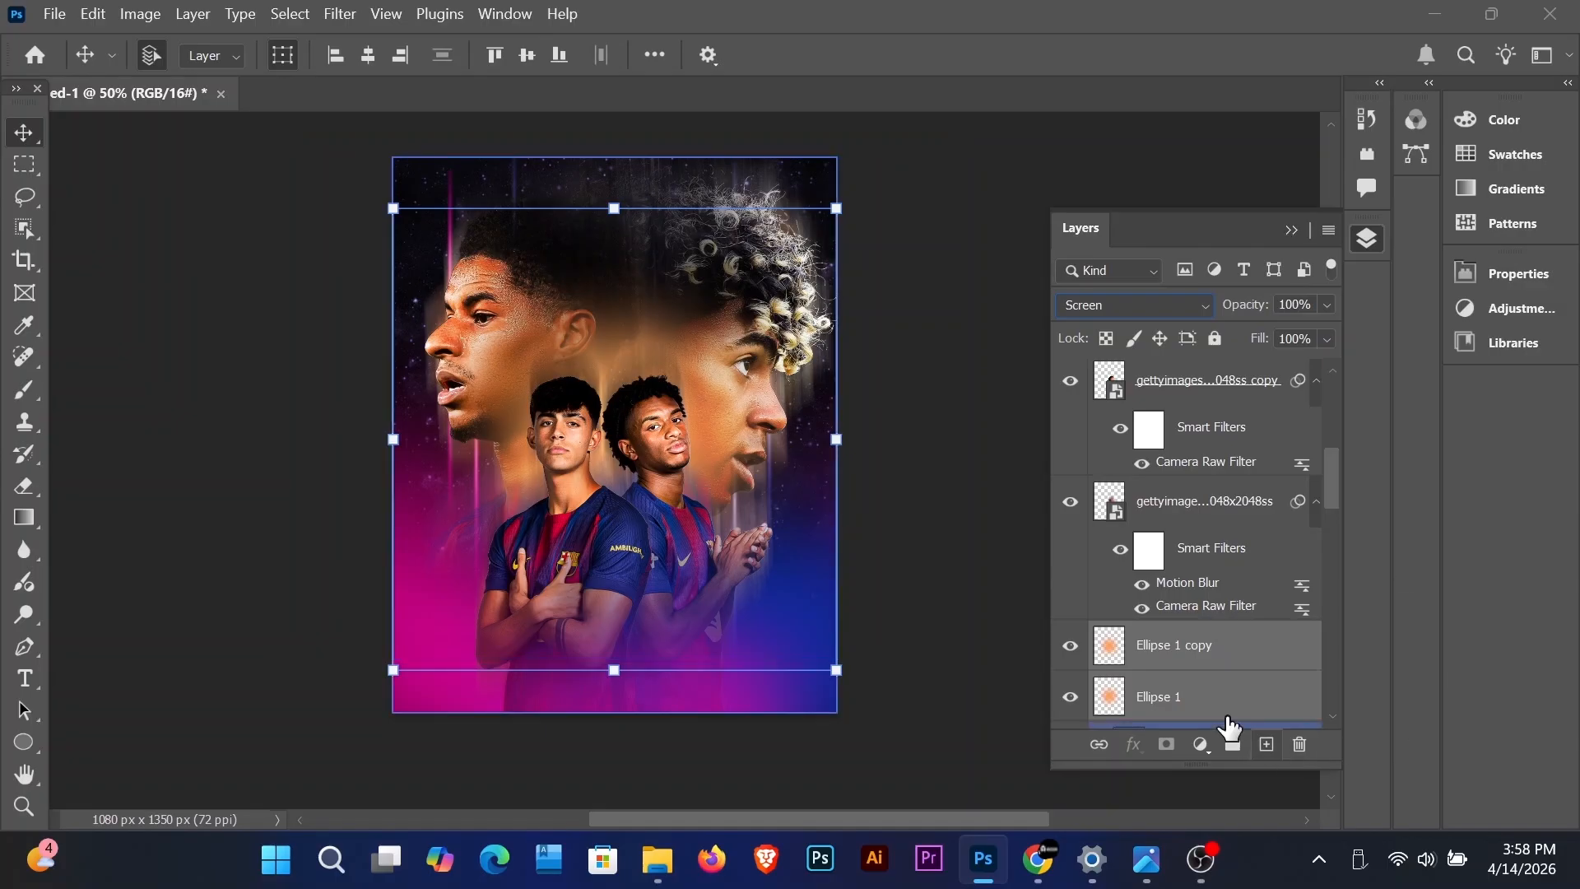
pyautogui.hotkey('ctrl', 't')
pyautogui.moveTo(614, 209); pyautogui.dragTo(616, 265)
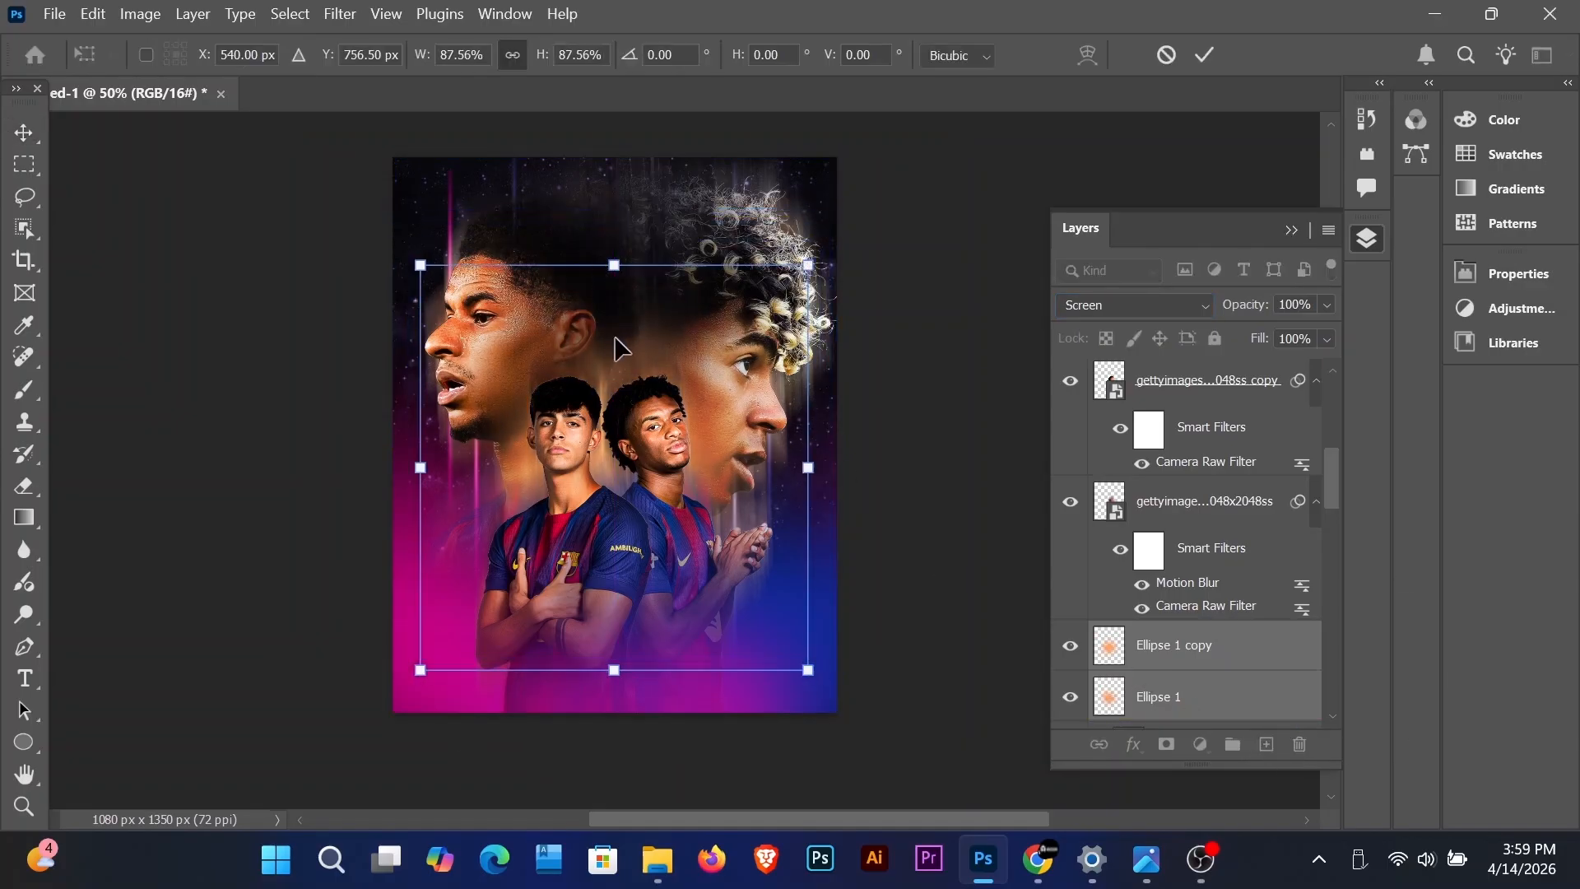
pyautogui.moveTo(615, 338); pyautogui.dragTo(616, 323)
pyautogui.click(1204, 55)
# Step: Lower the opacity of the motion-blurred layer behind the front player with crossed arms to 26%
pyautogui.click(564, 378)
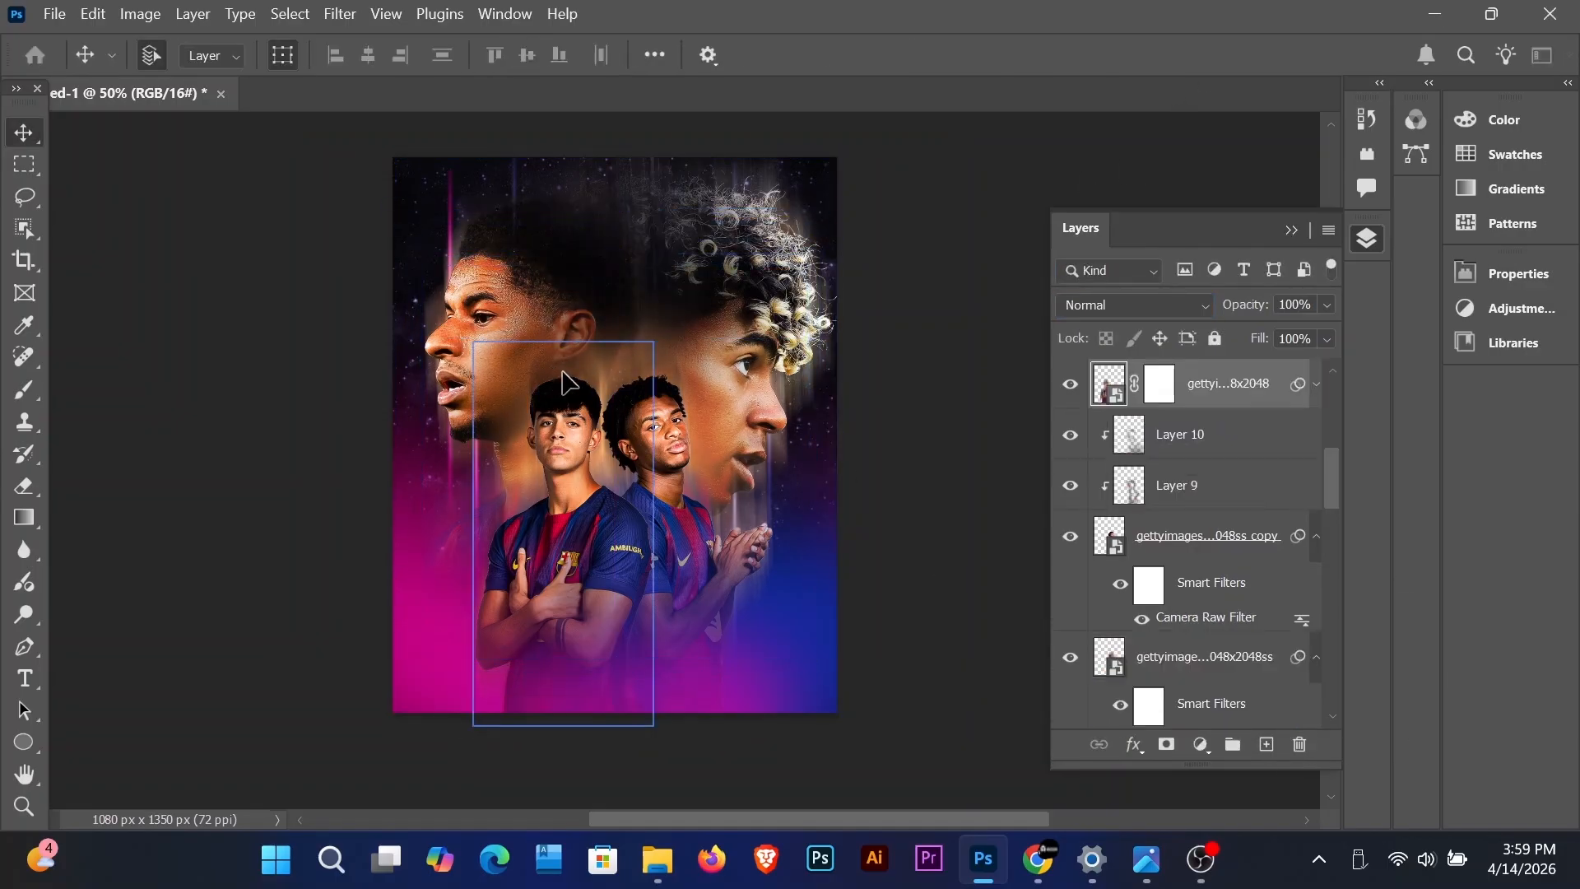
pyautogui.scroll(2, 1232, 547)
pyautogui.click(1326, 304)
pyautogui.moveTo(1331, 330); pyautogui.dragTo(1241, 336)
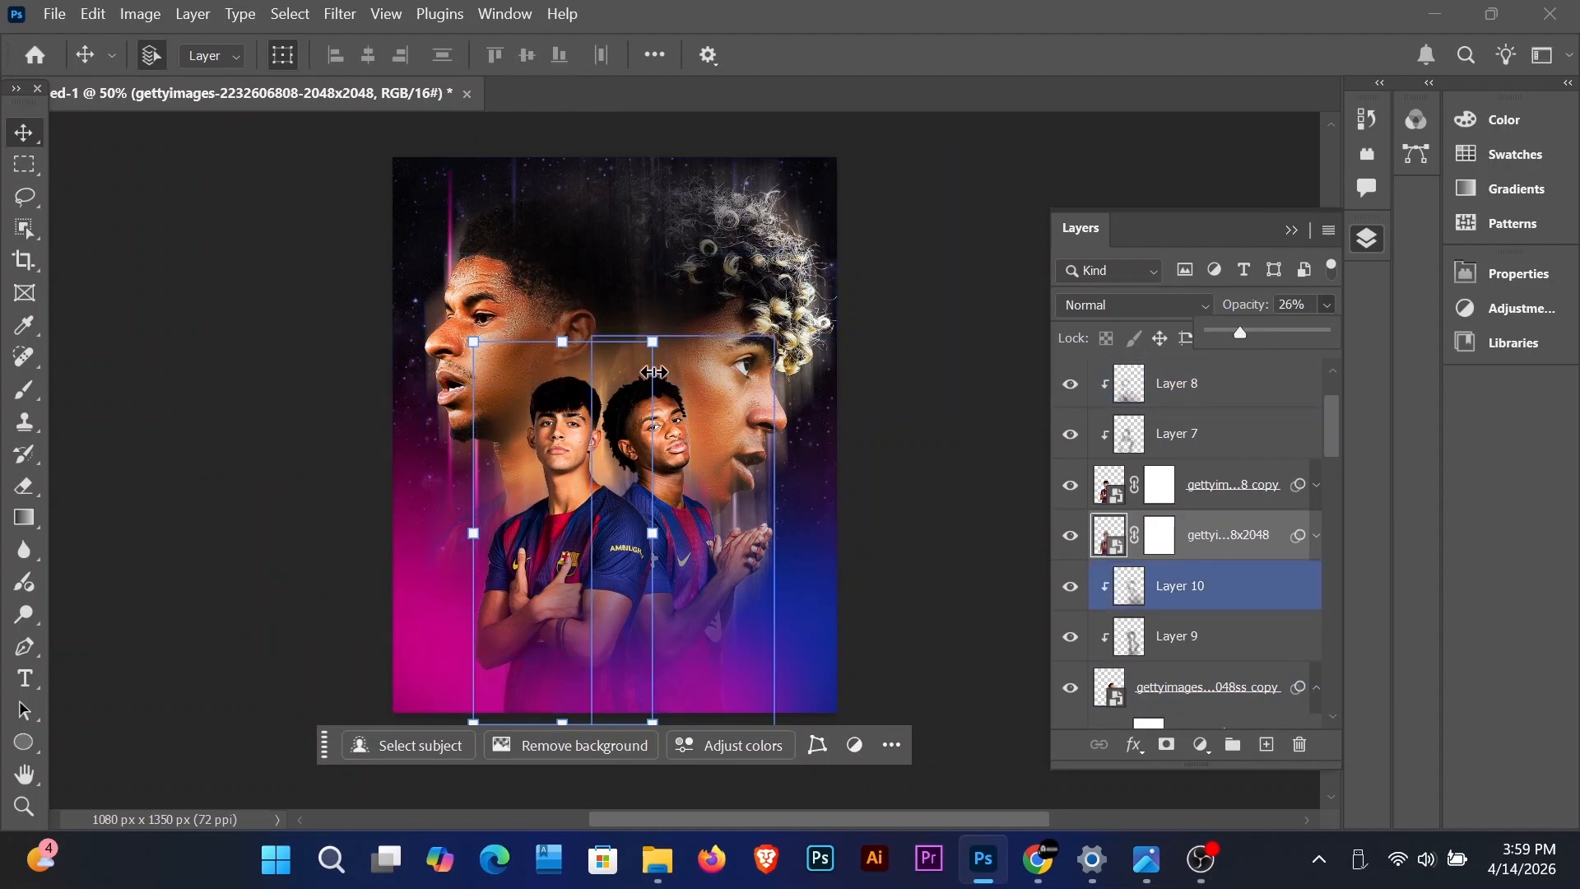
pyautogui.hotkey('ctrl', 't')
pyautogui.click(893, 372)
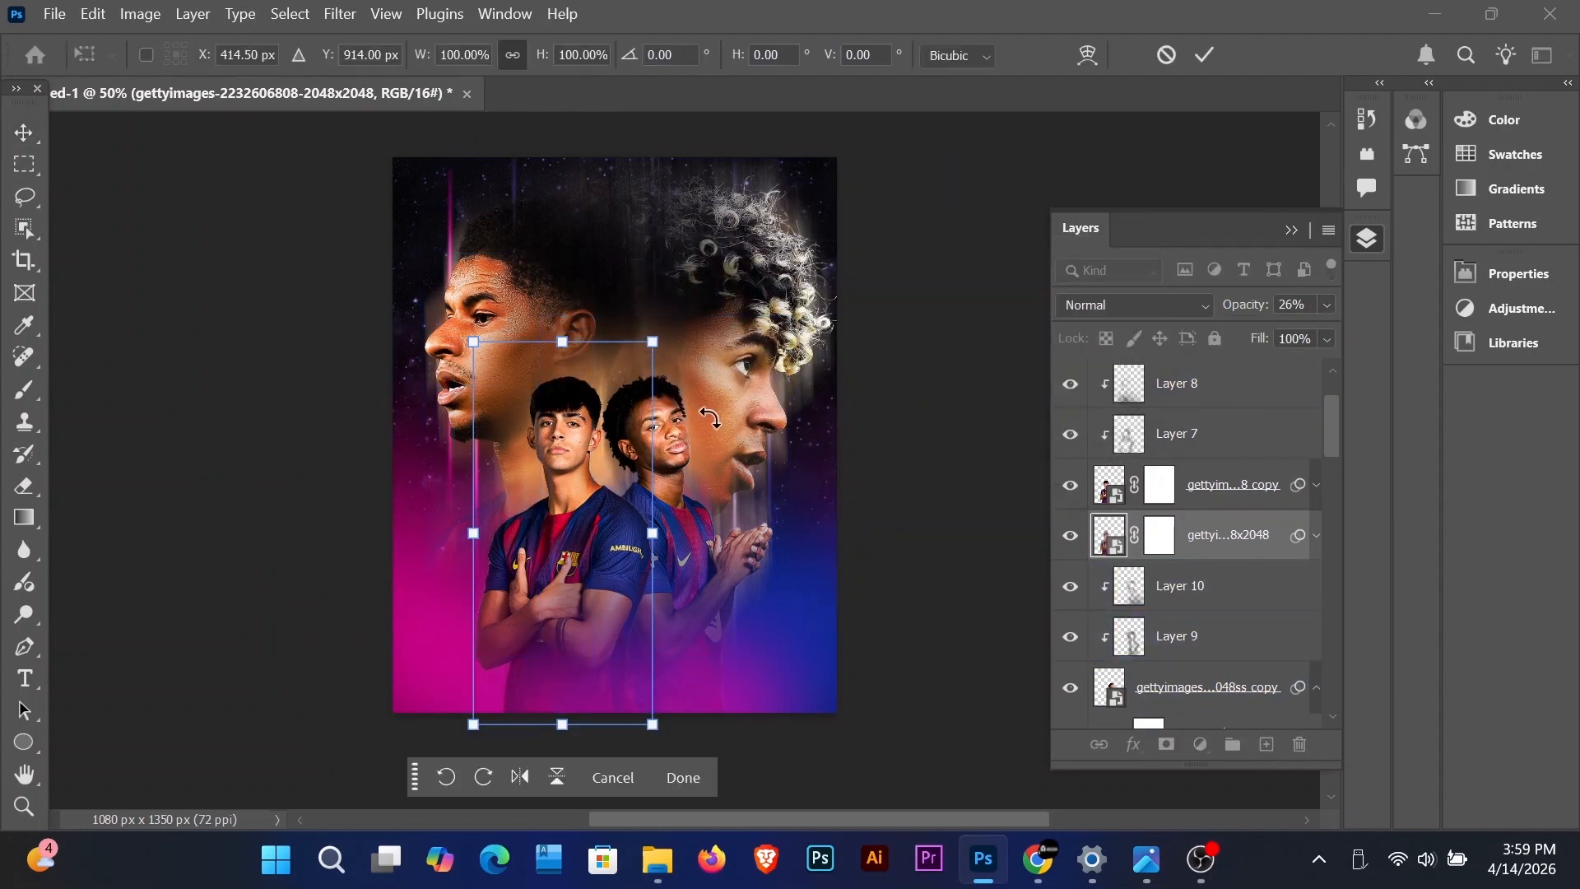
pyautogui.click(1209, 54)
# Step: Select the motion-blurred layer behind the clapping player and open its opacity setting
pyautogui.click(679, 442)
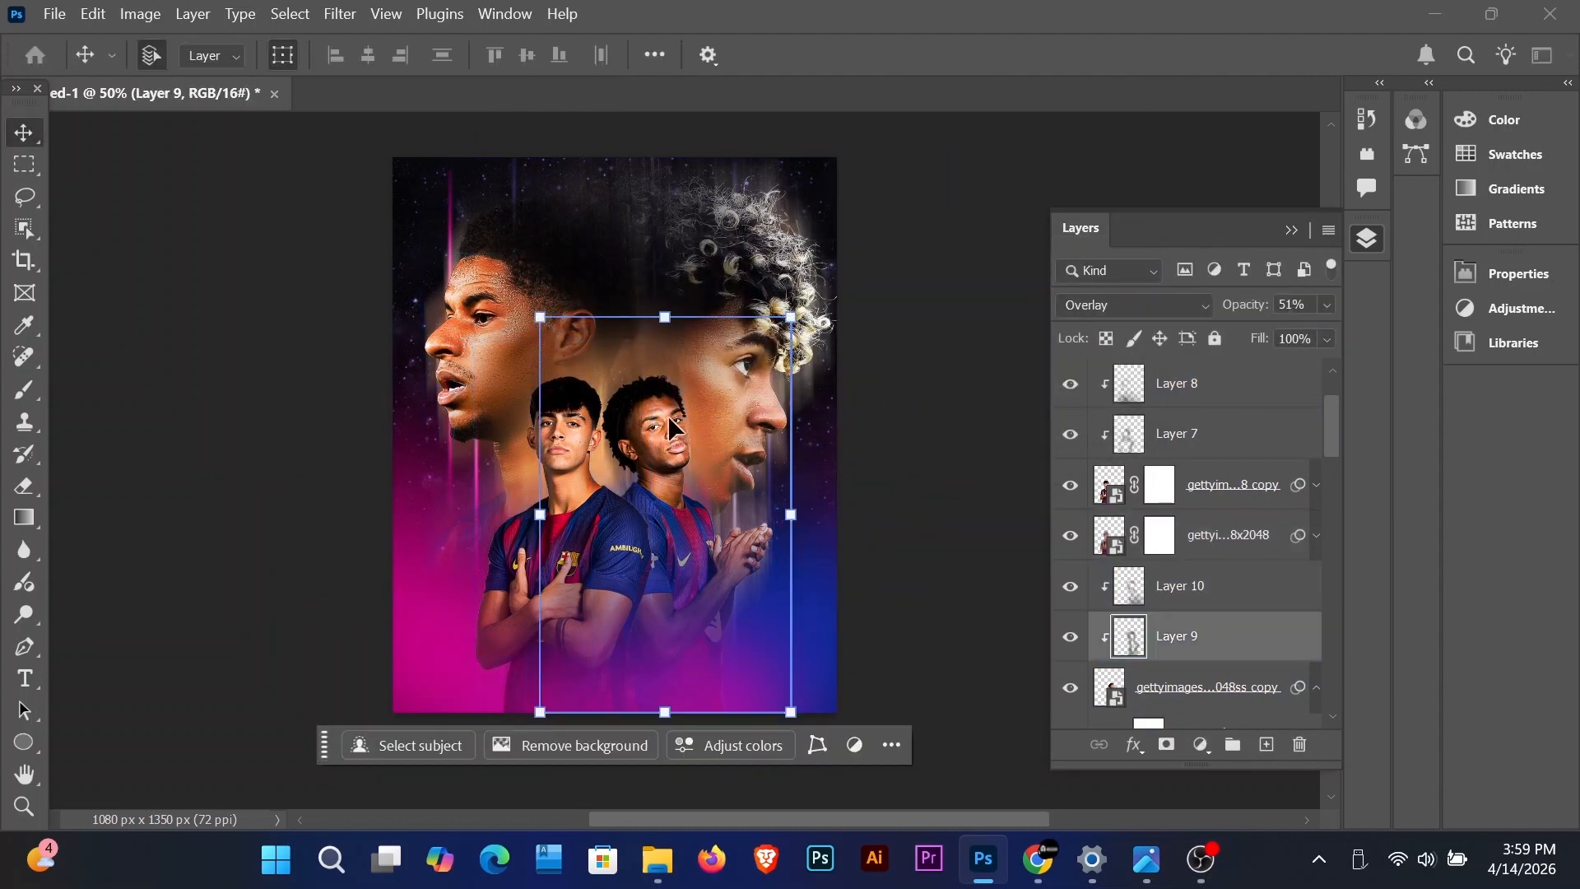
pyautogui.click(650, 370)
pyautogui.click(1326, 304)
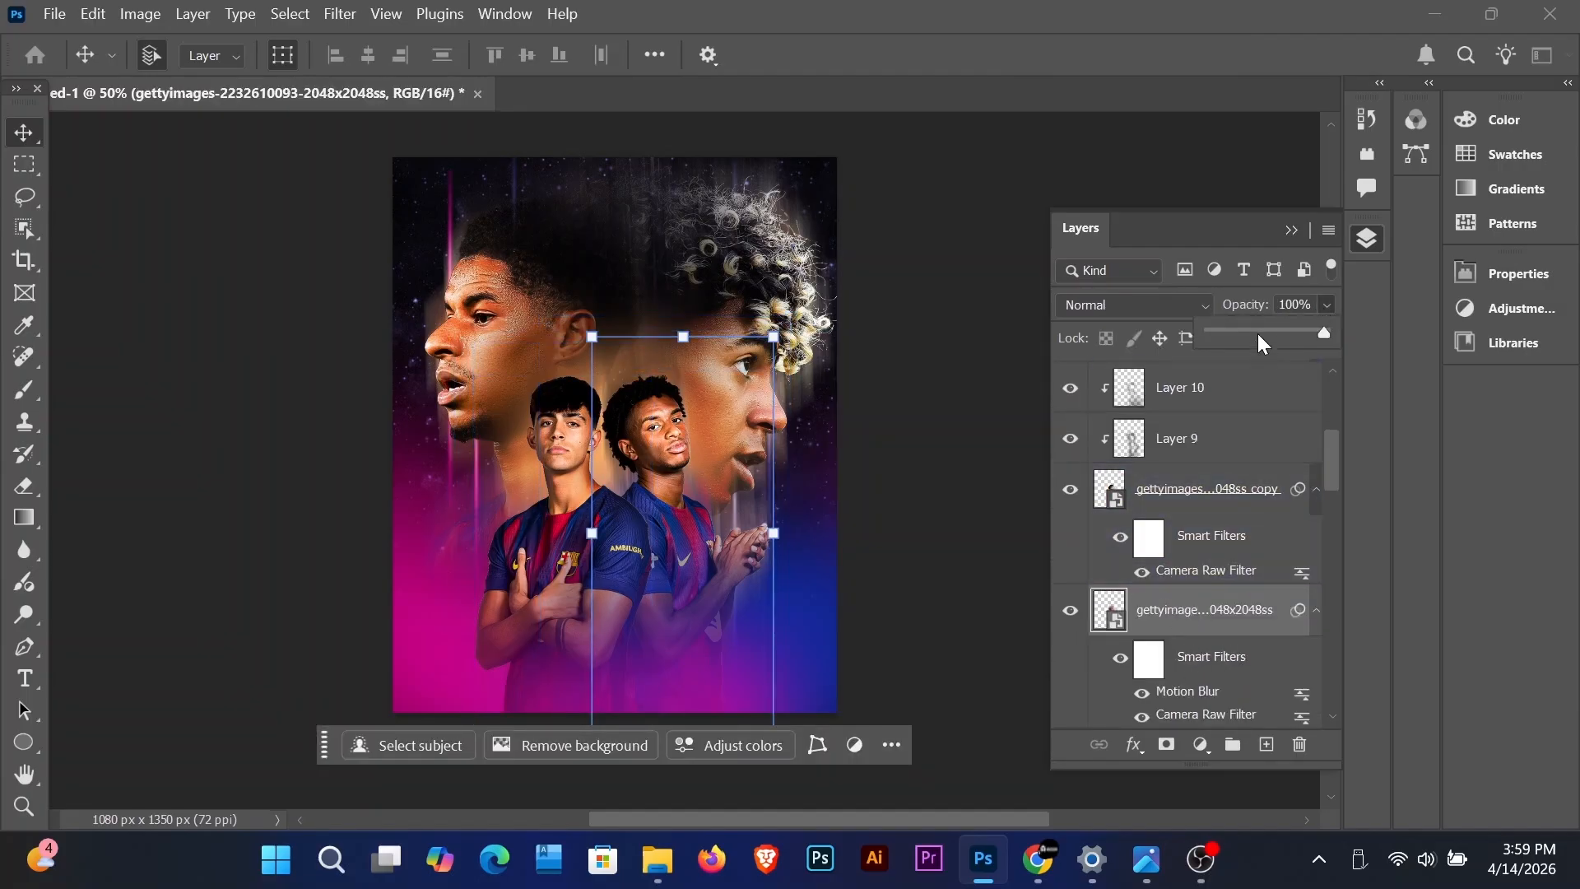
pyautogui.click(1000, 376)
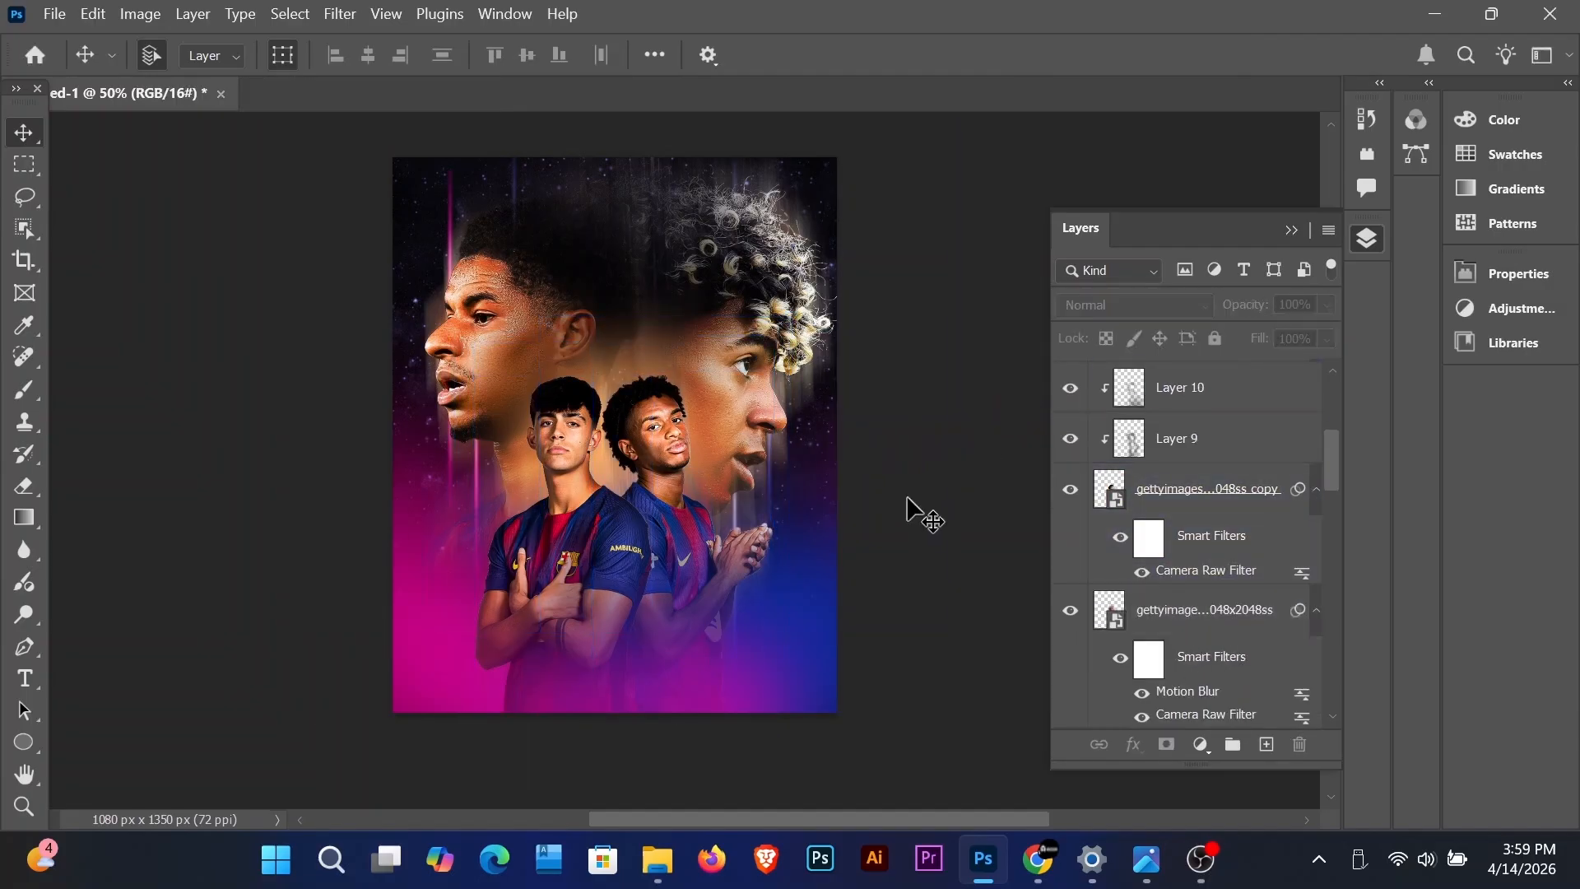
# Step: Add the centred orange title UN DIA DE PARTIT at 80.98 pt, on four lines between the two large heads
pyautogui.scroll(-2, 855, 499)
pyautogui.scroll(2, 686, 617)
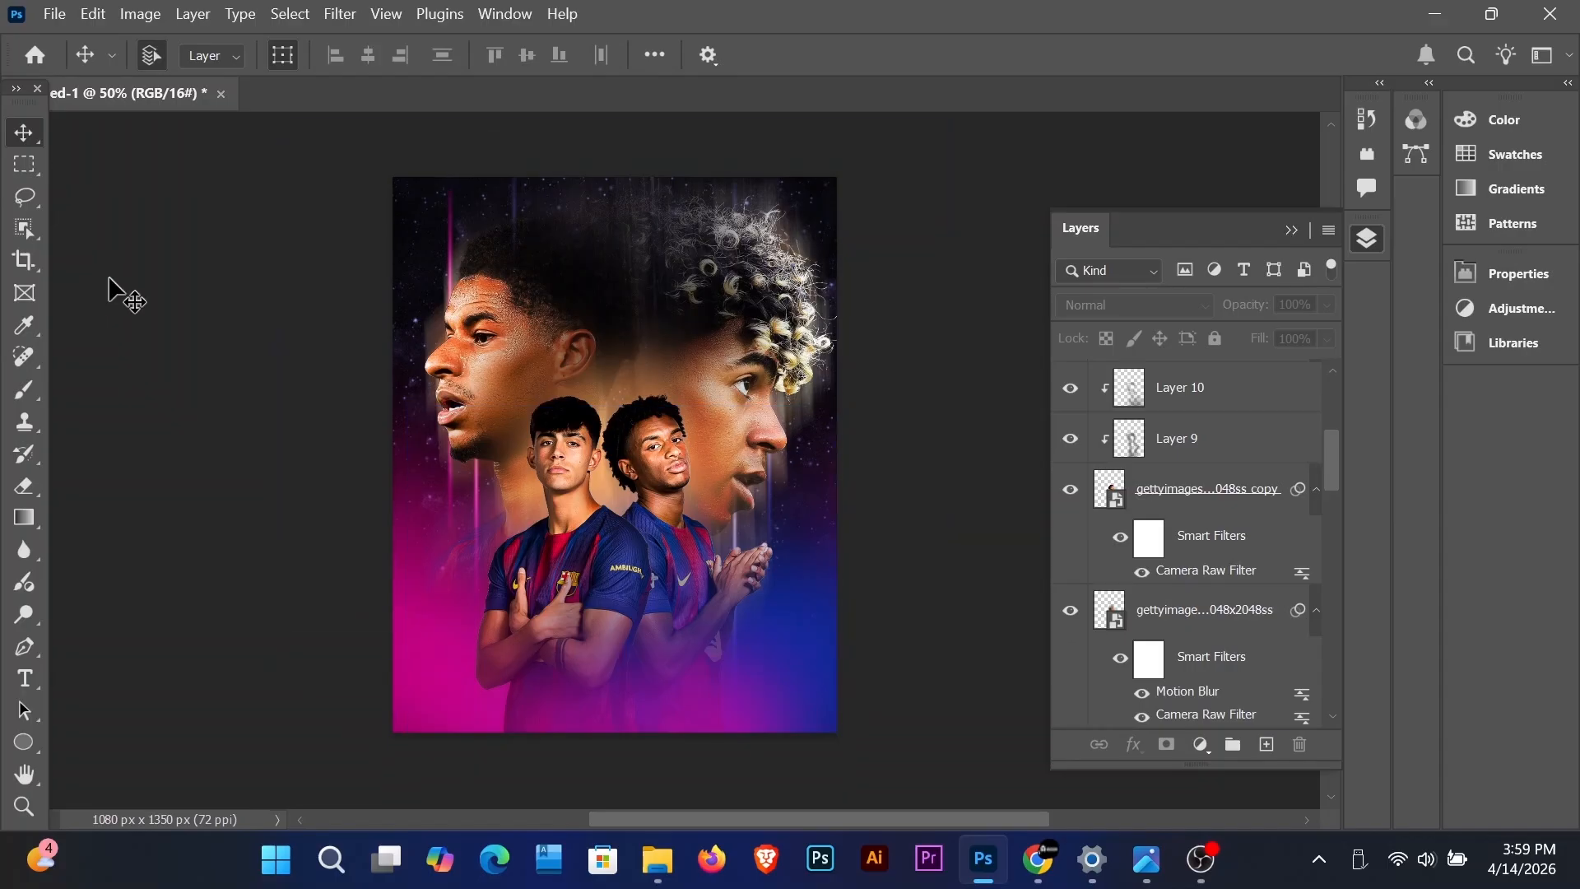
pyautogui.press('t')
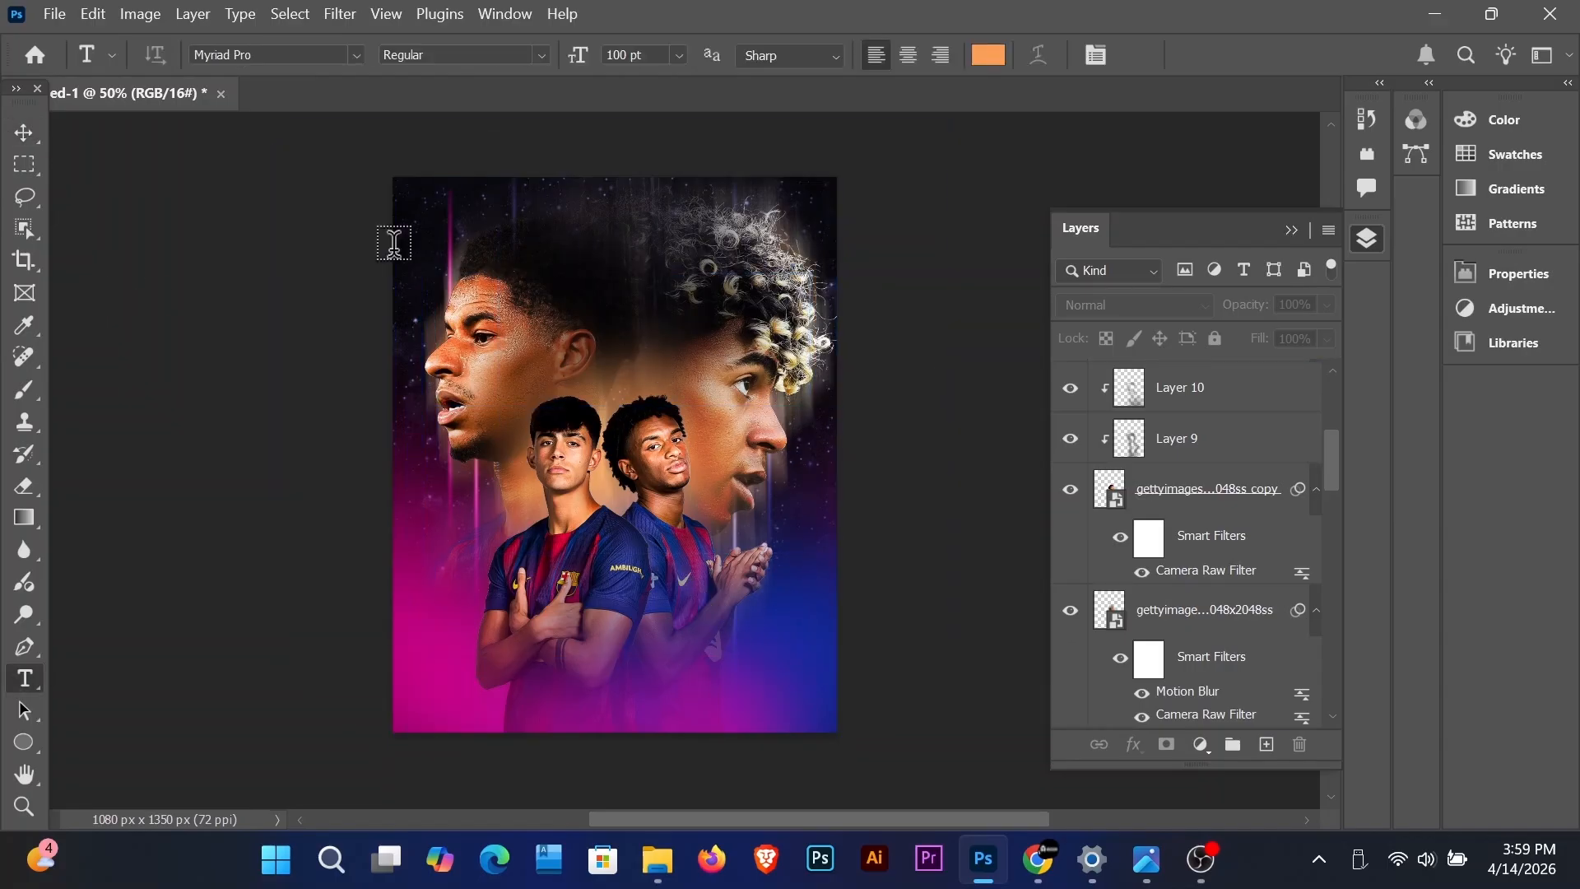
pyautogui.click(763, 278)
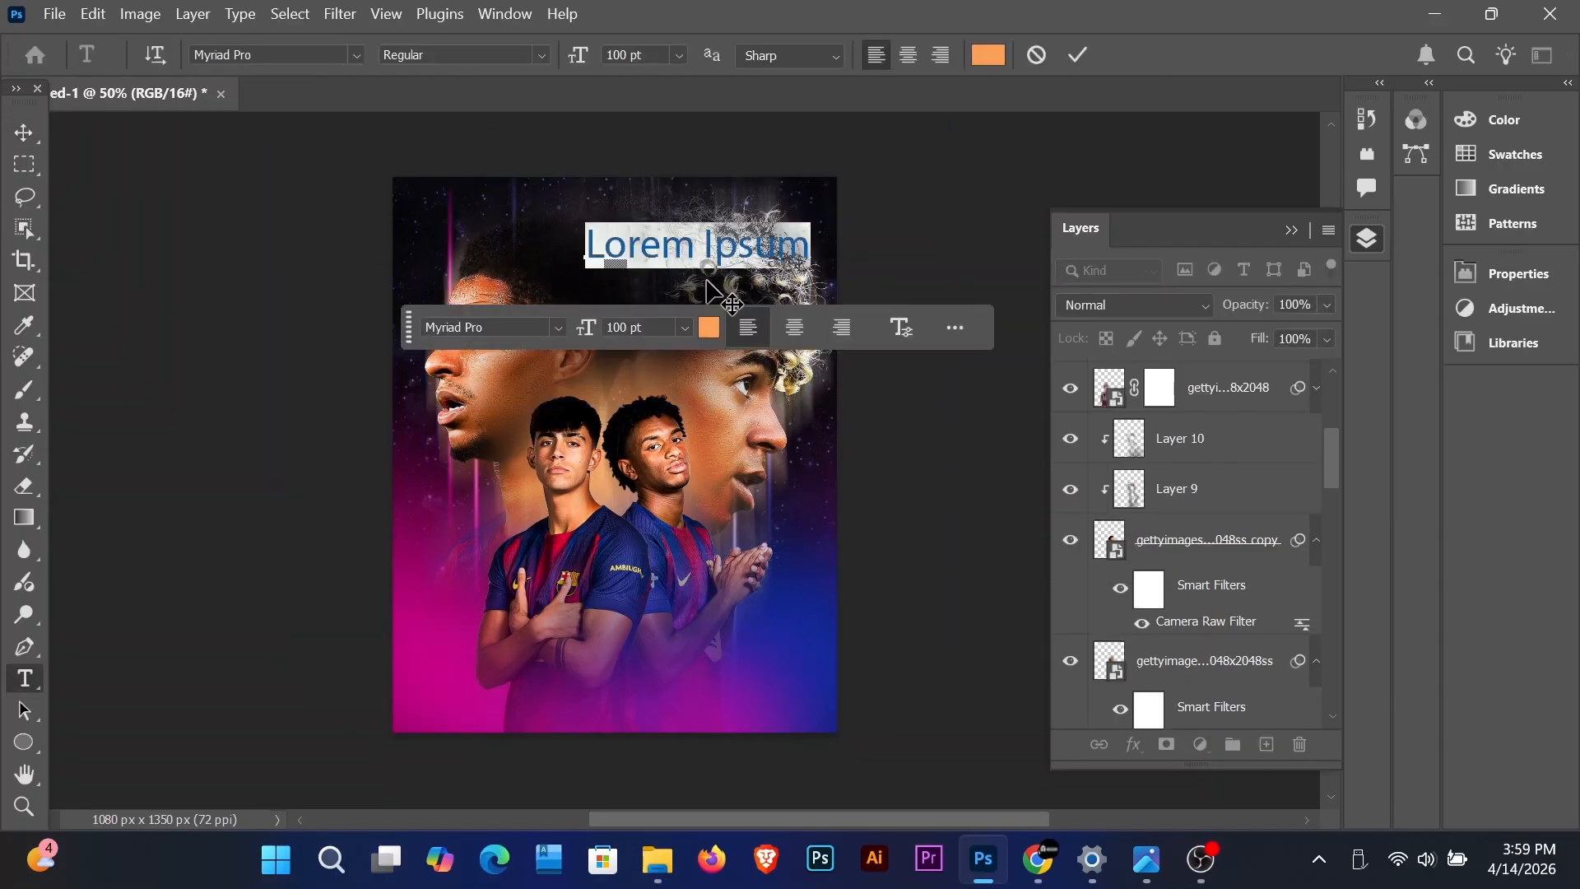
pyautogui.write('UN')
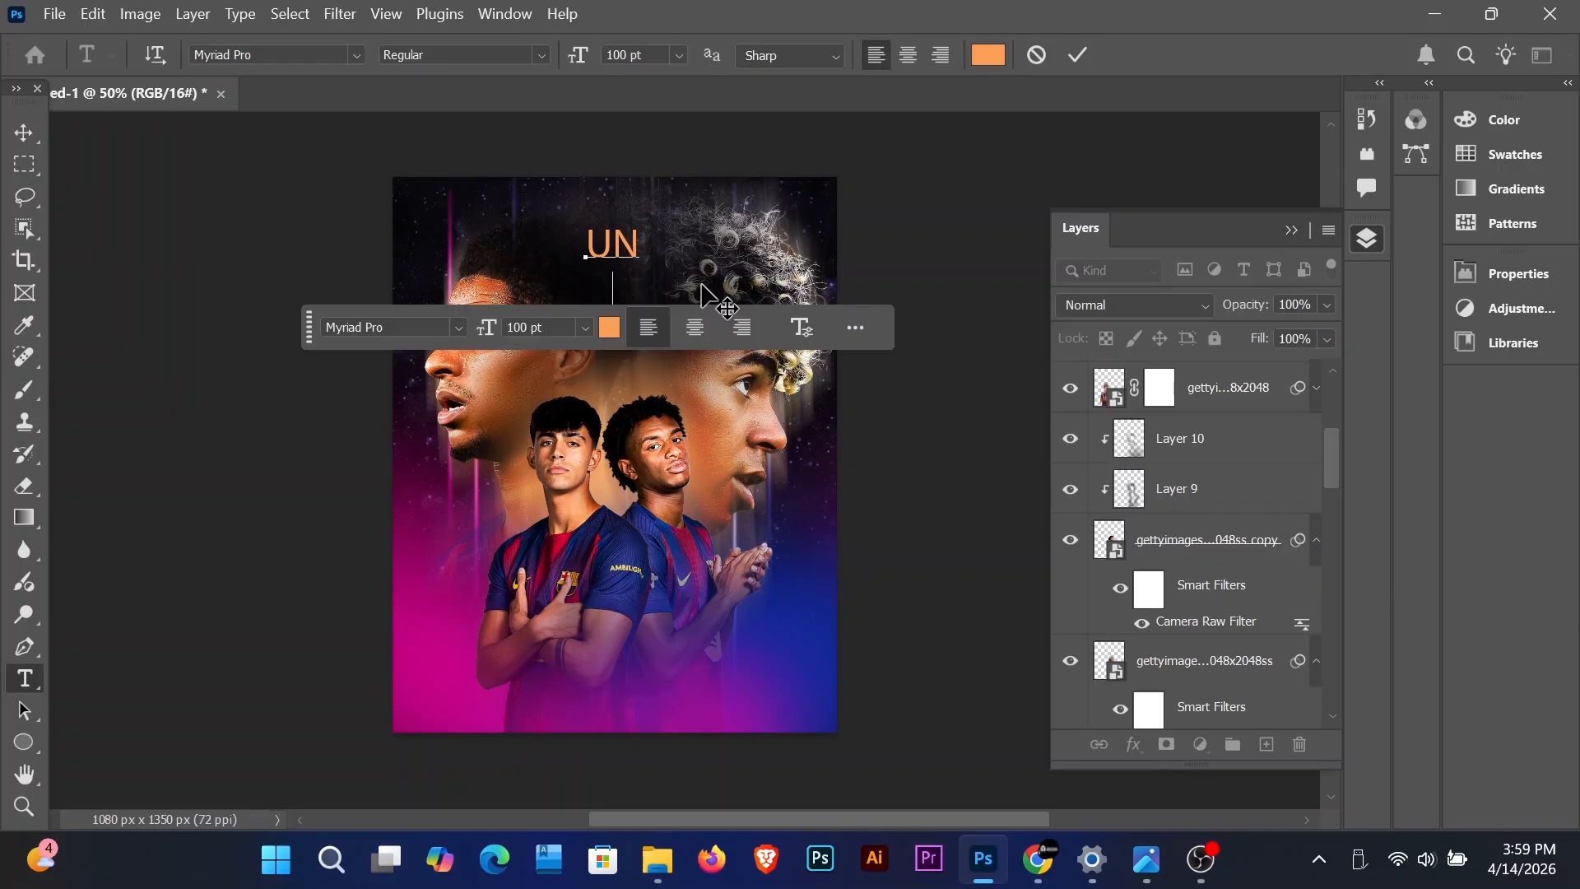
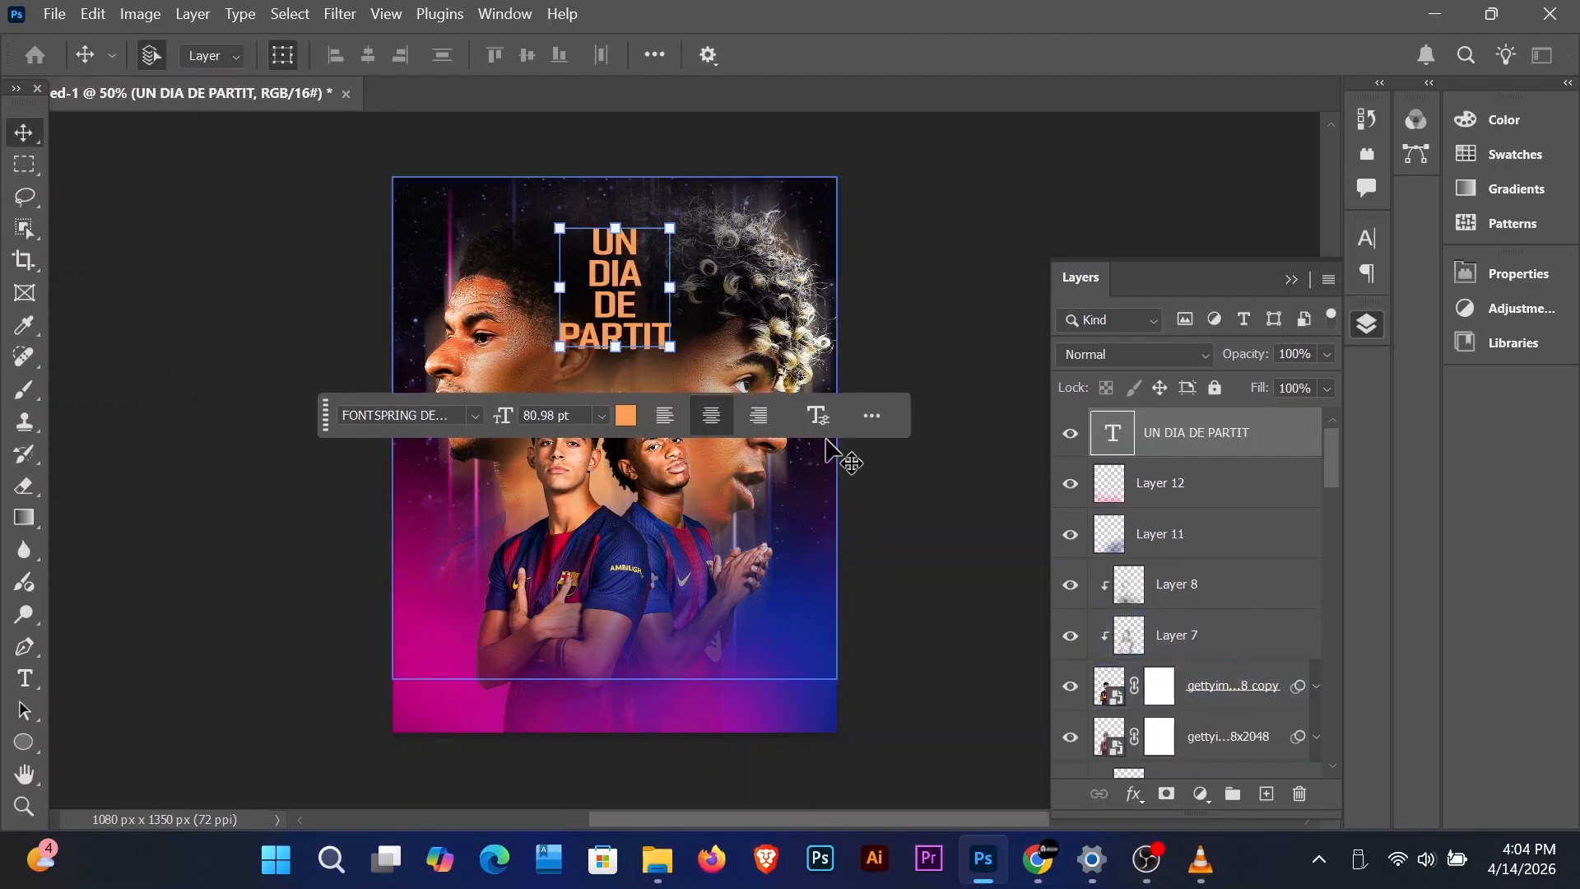
pyautogui.hotkey('ctrl', 'Return')
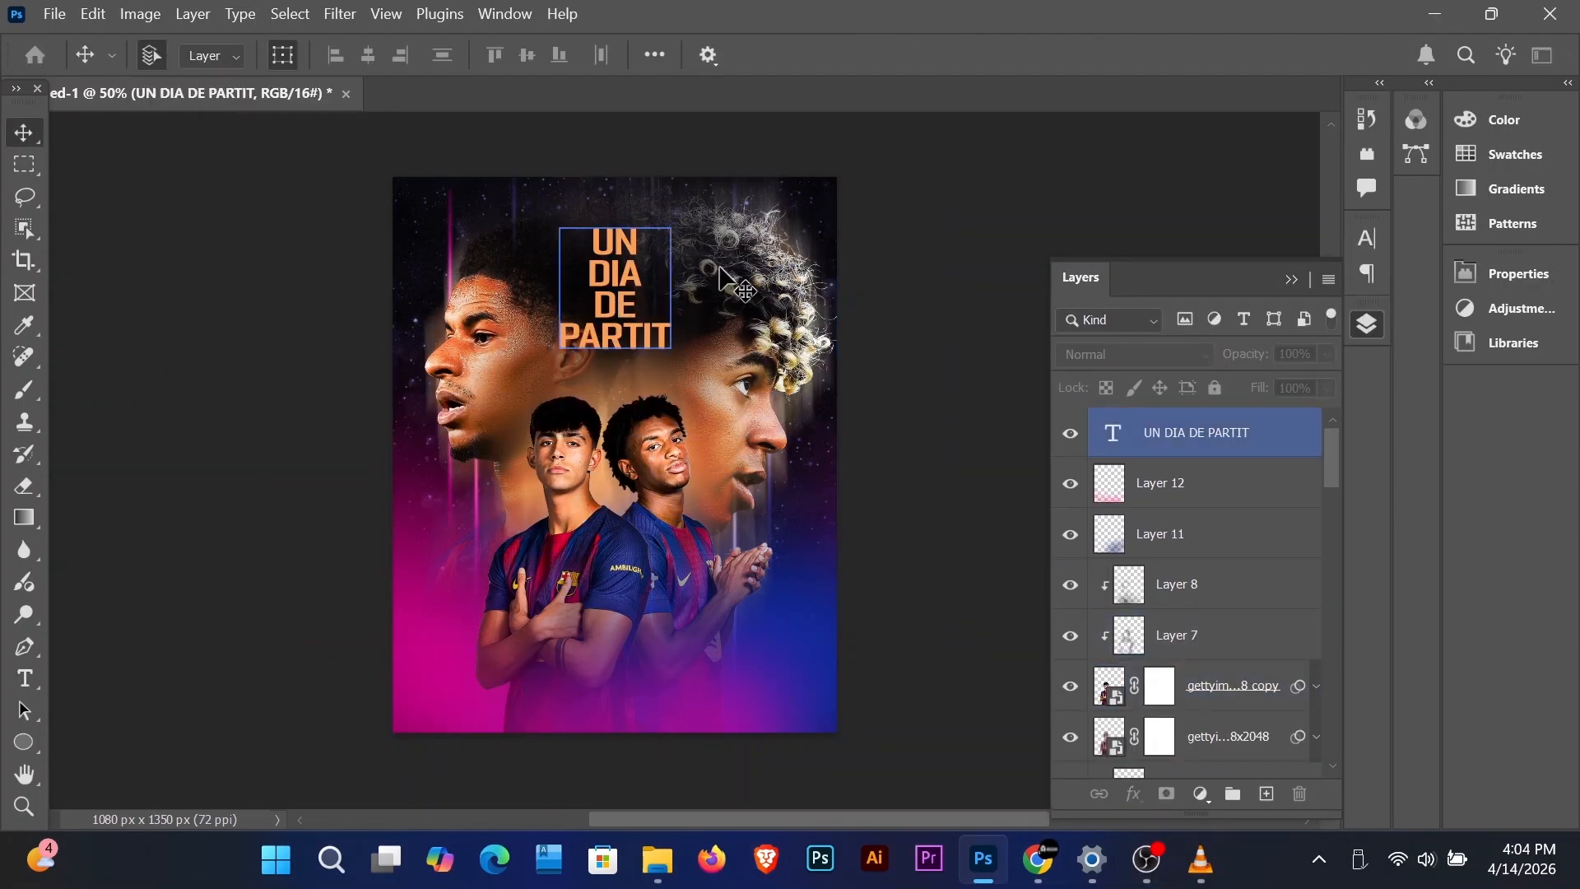
pyautogui.click(720, 278)
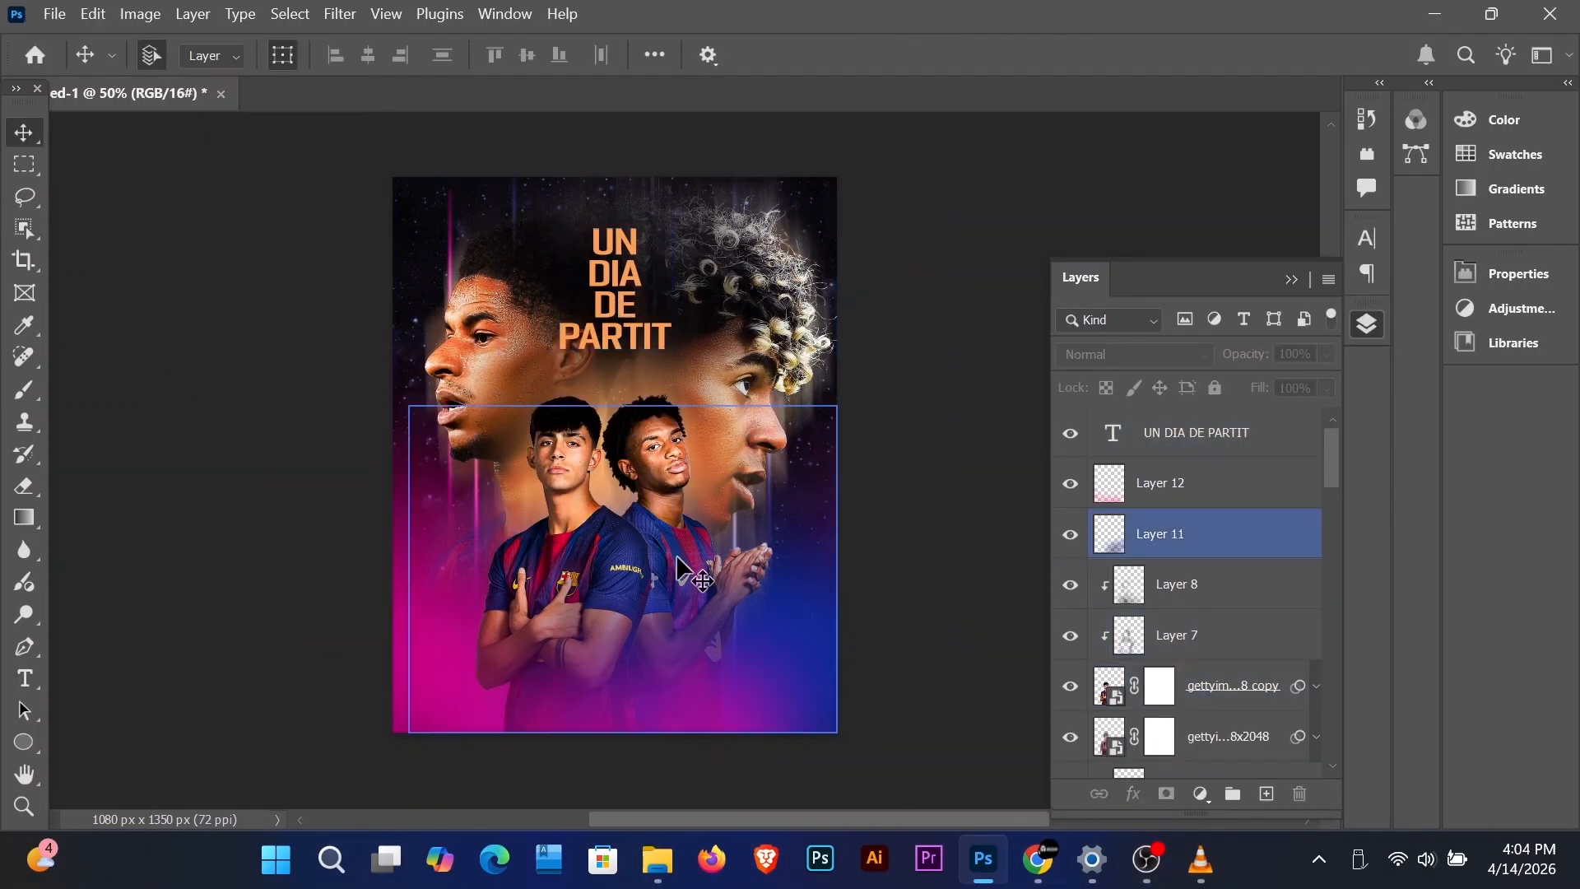
pyautogui.click(636, 340)
pyautogui.click(840, 343)
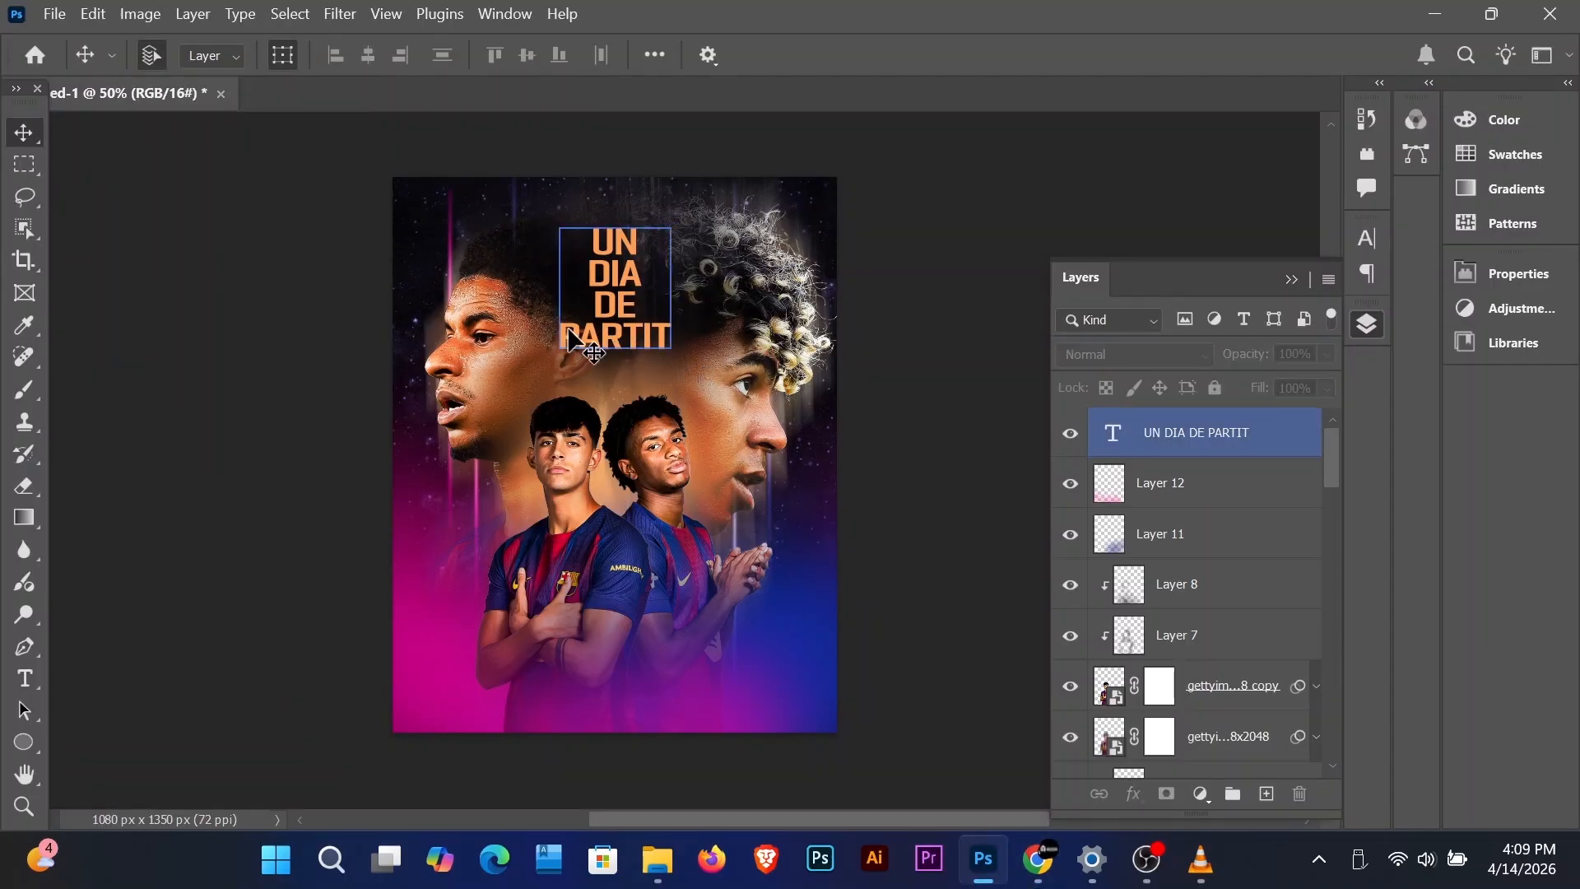
pyautogui.click(583, 330)
pyautogui.click(1144, 879)
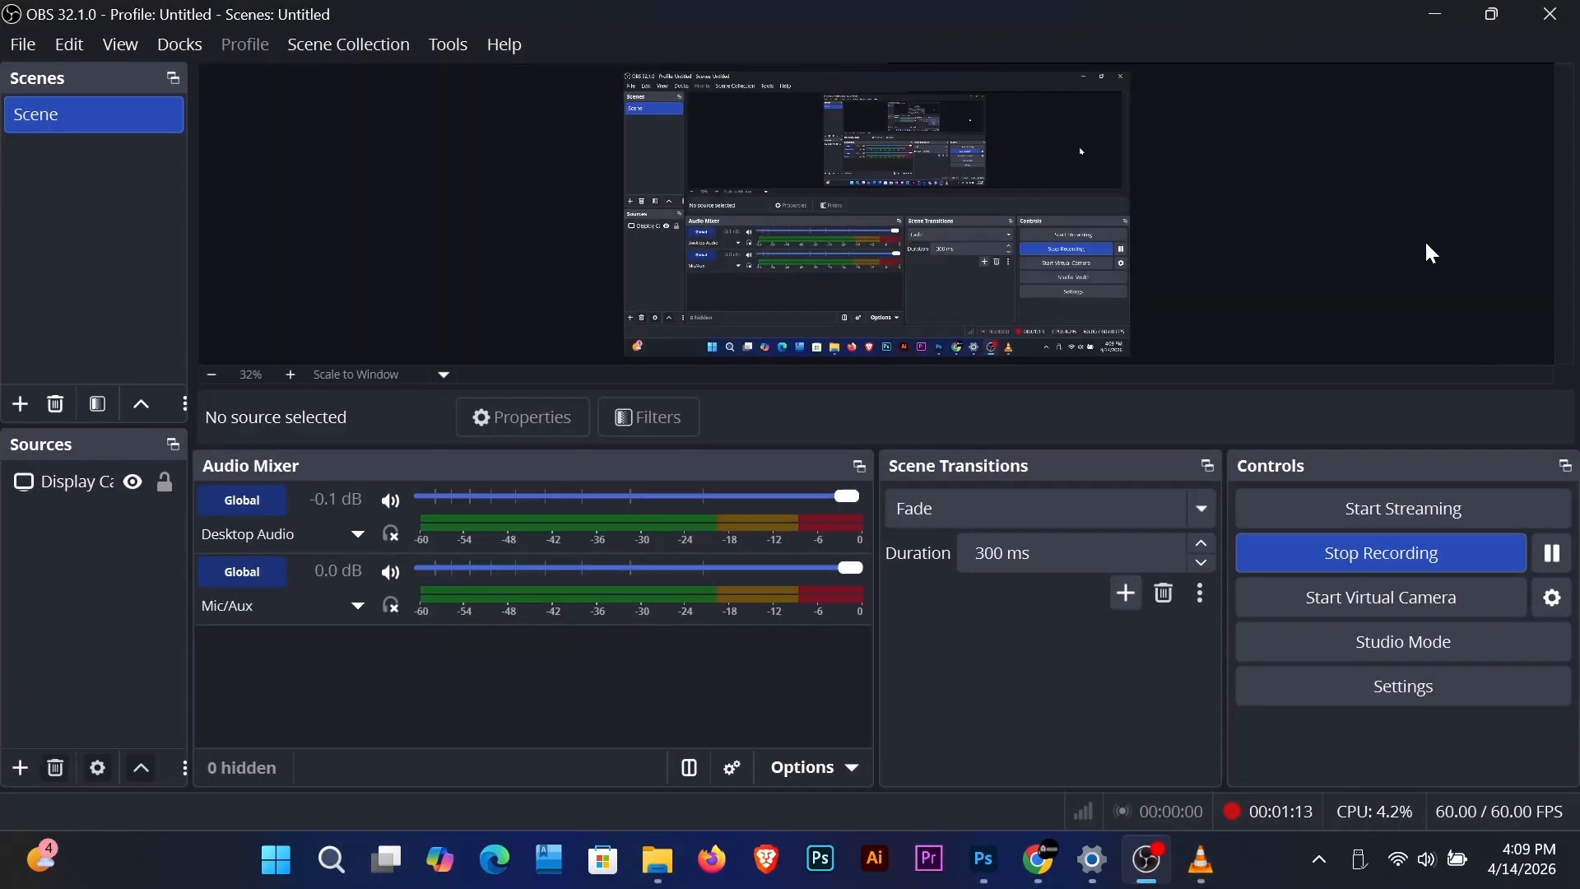
pyautogui.click(1434, 14)
pyautogui.click(901, 320)
# Step: Duplicate the title text to the poster's lower area and replace the copy's wording with REMONTADA
pyautogui.click(614, 277)
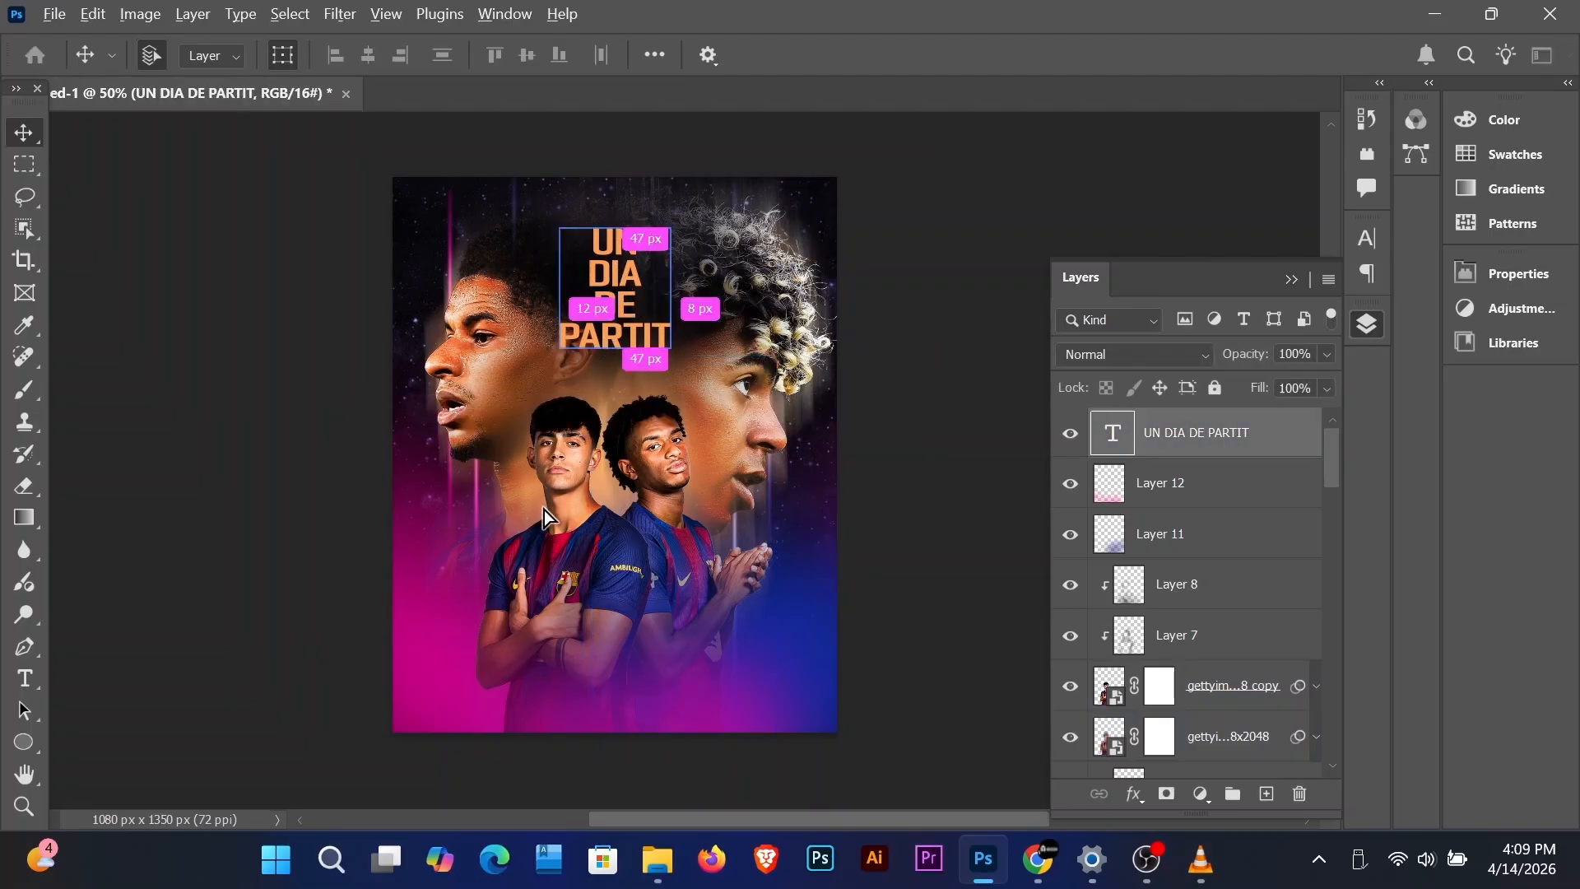
pyautogui.moveTo(545, 510); pyautogui.dragTo(472, 677)
pyautogui.doubleClick(473, 677)
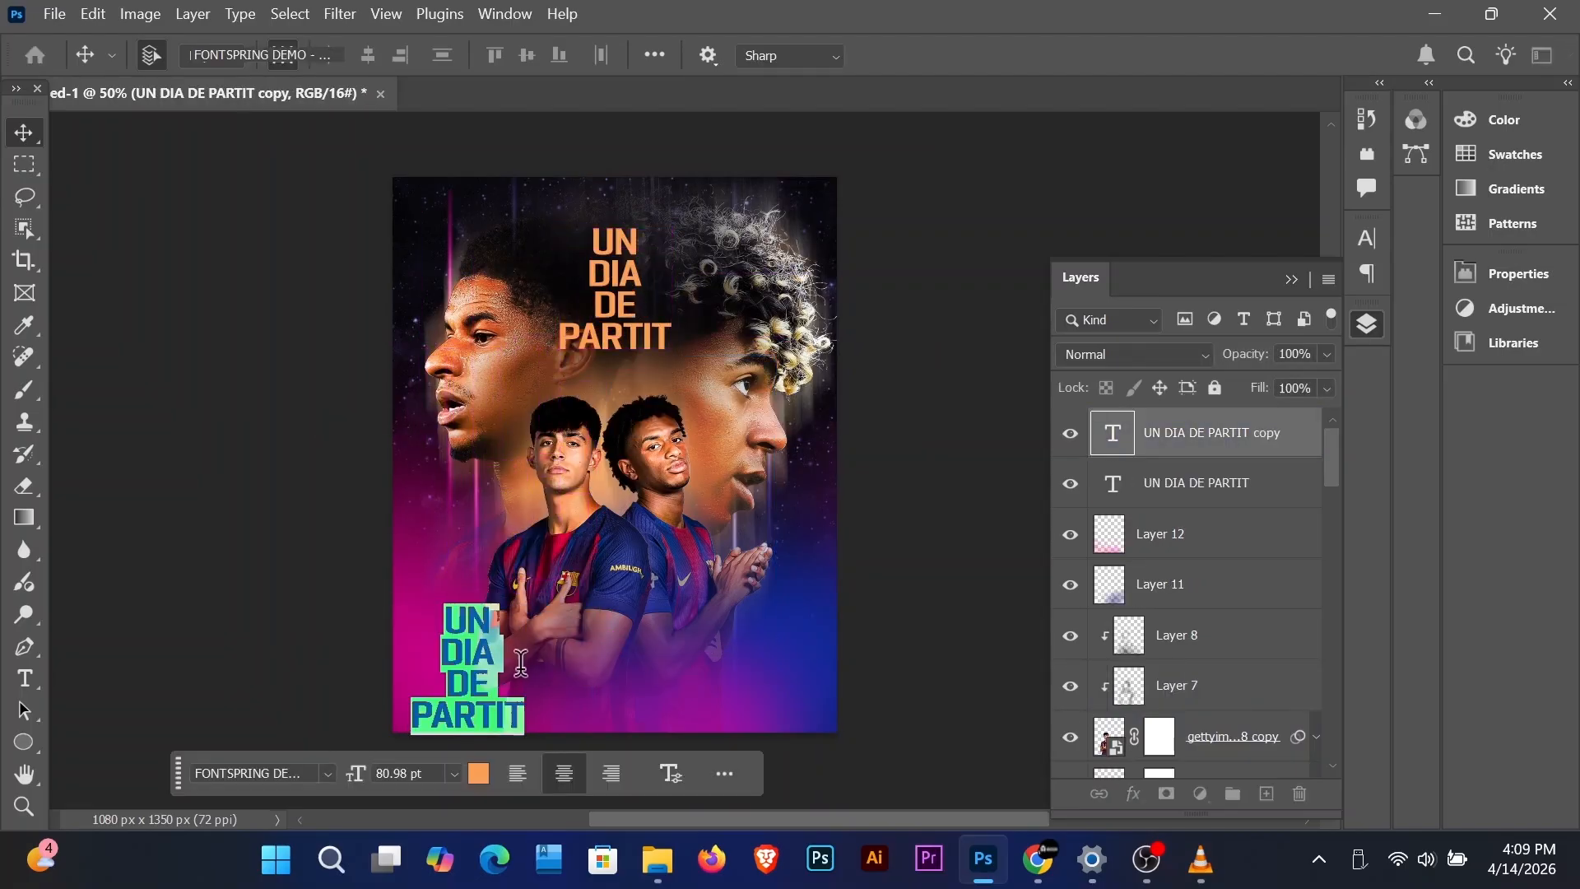
pyautogui.write('REMO')
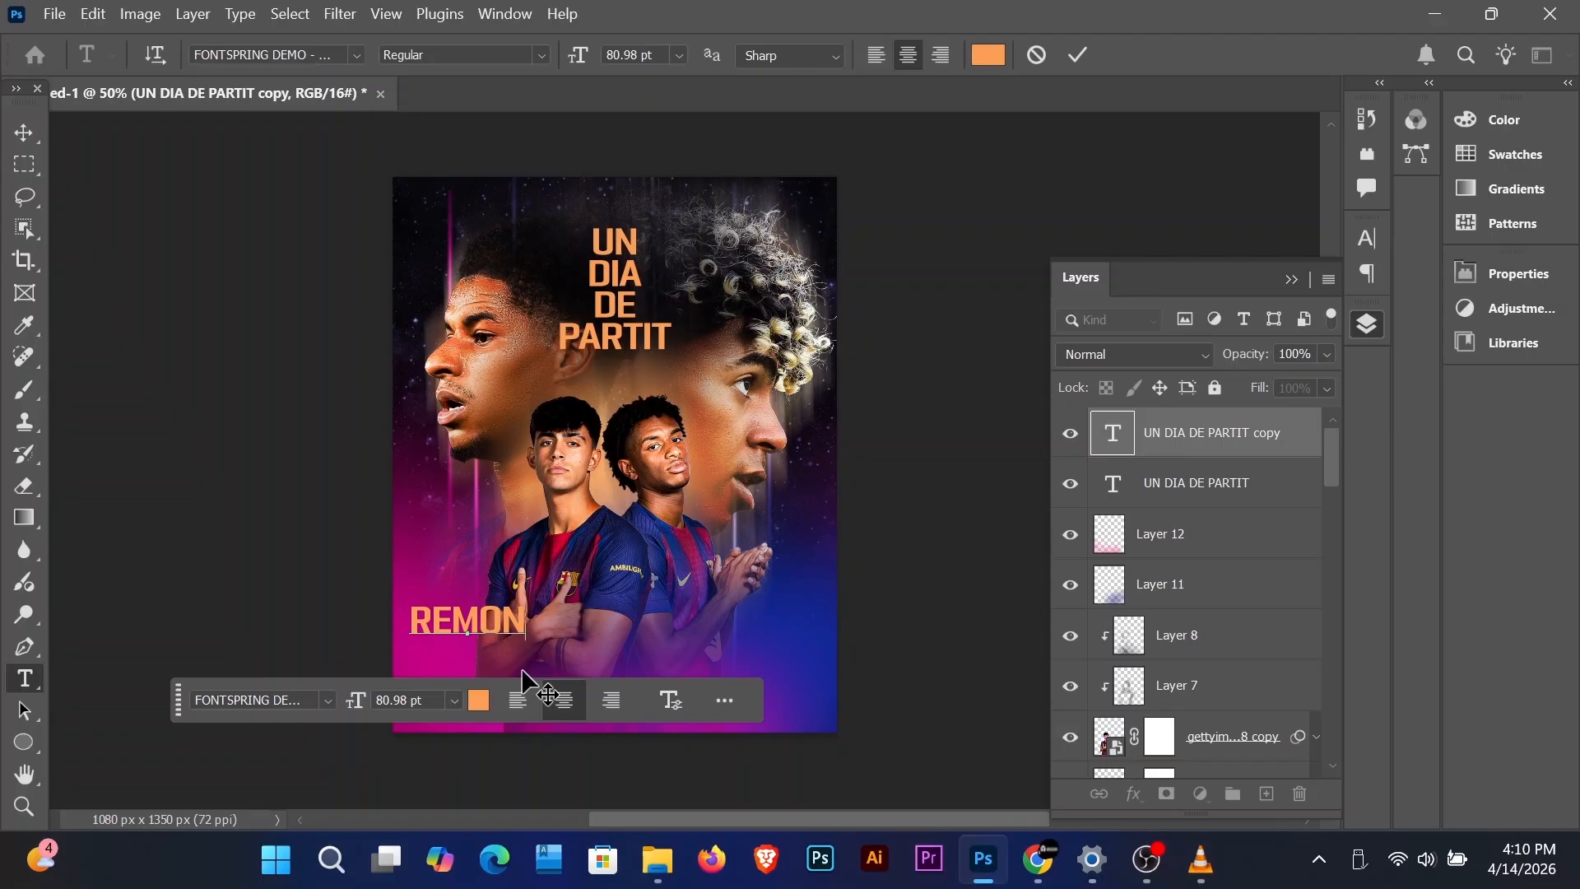
pyautogui.click(1087, 60)
# Step: Enlarge the REMONTADA text to 122.33 pt near the poster's lower edge and centre it horizontally on the canvas
pyautogui.press('v')
pyautogui.moveTo(545, 623); pyautogui.dragTo(689, 686)
pyautogui.click(1205, 54)
pyautogui.click(654, 55)
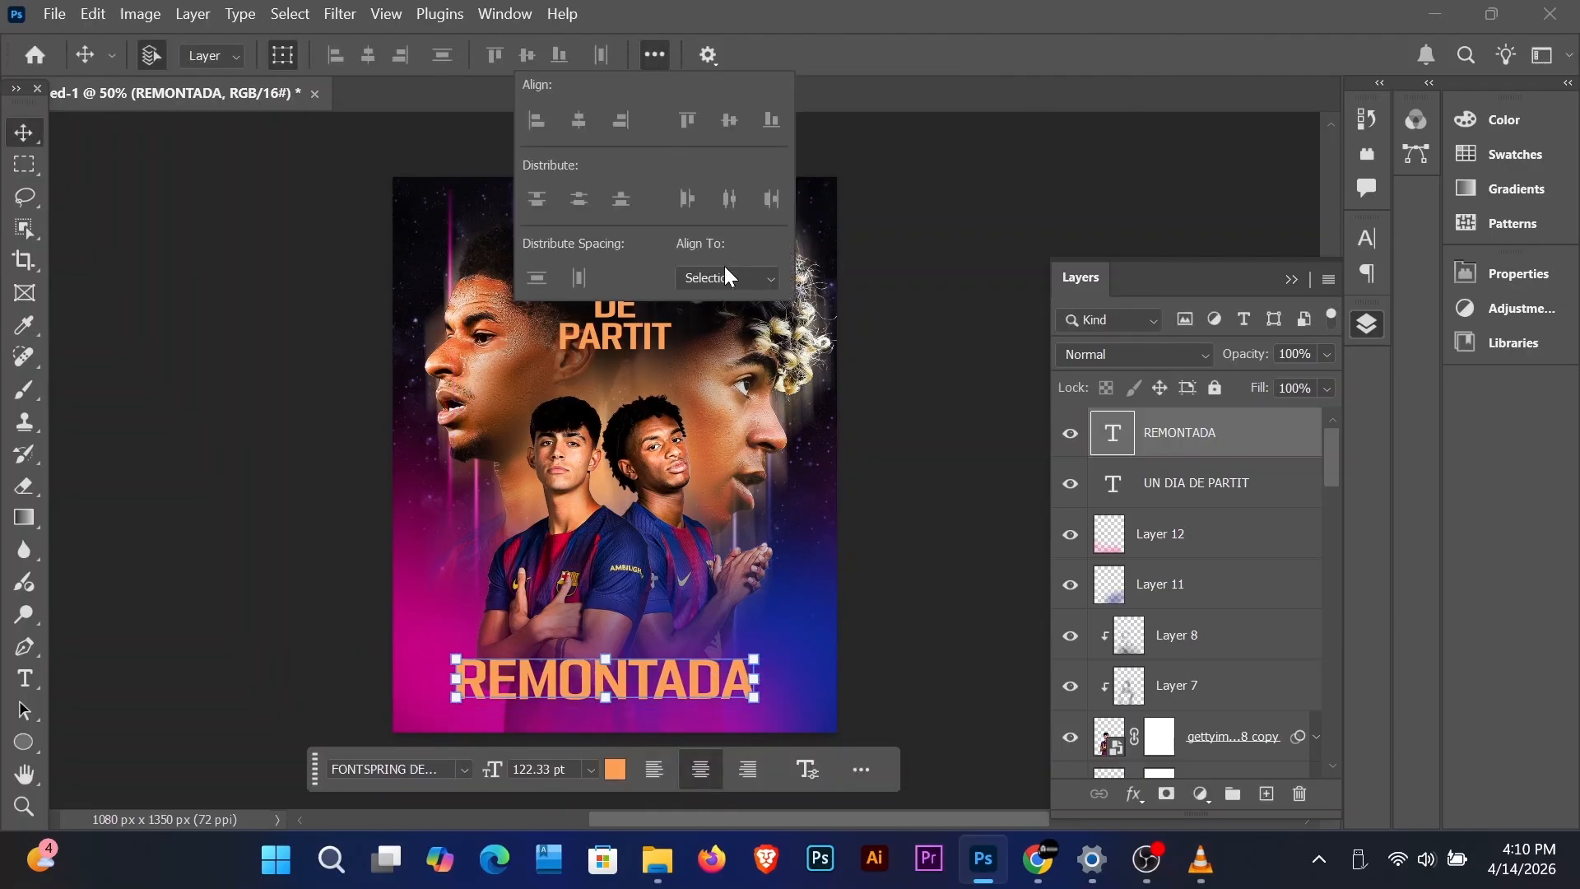
pyautogui.click(725, 277)
pyautogui.click(716, 323)
pyautogui.click(579, 121)
pyautogui.click(804, 529)
pyautogui.click(1009, 416)
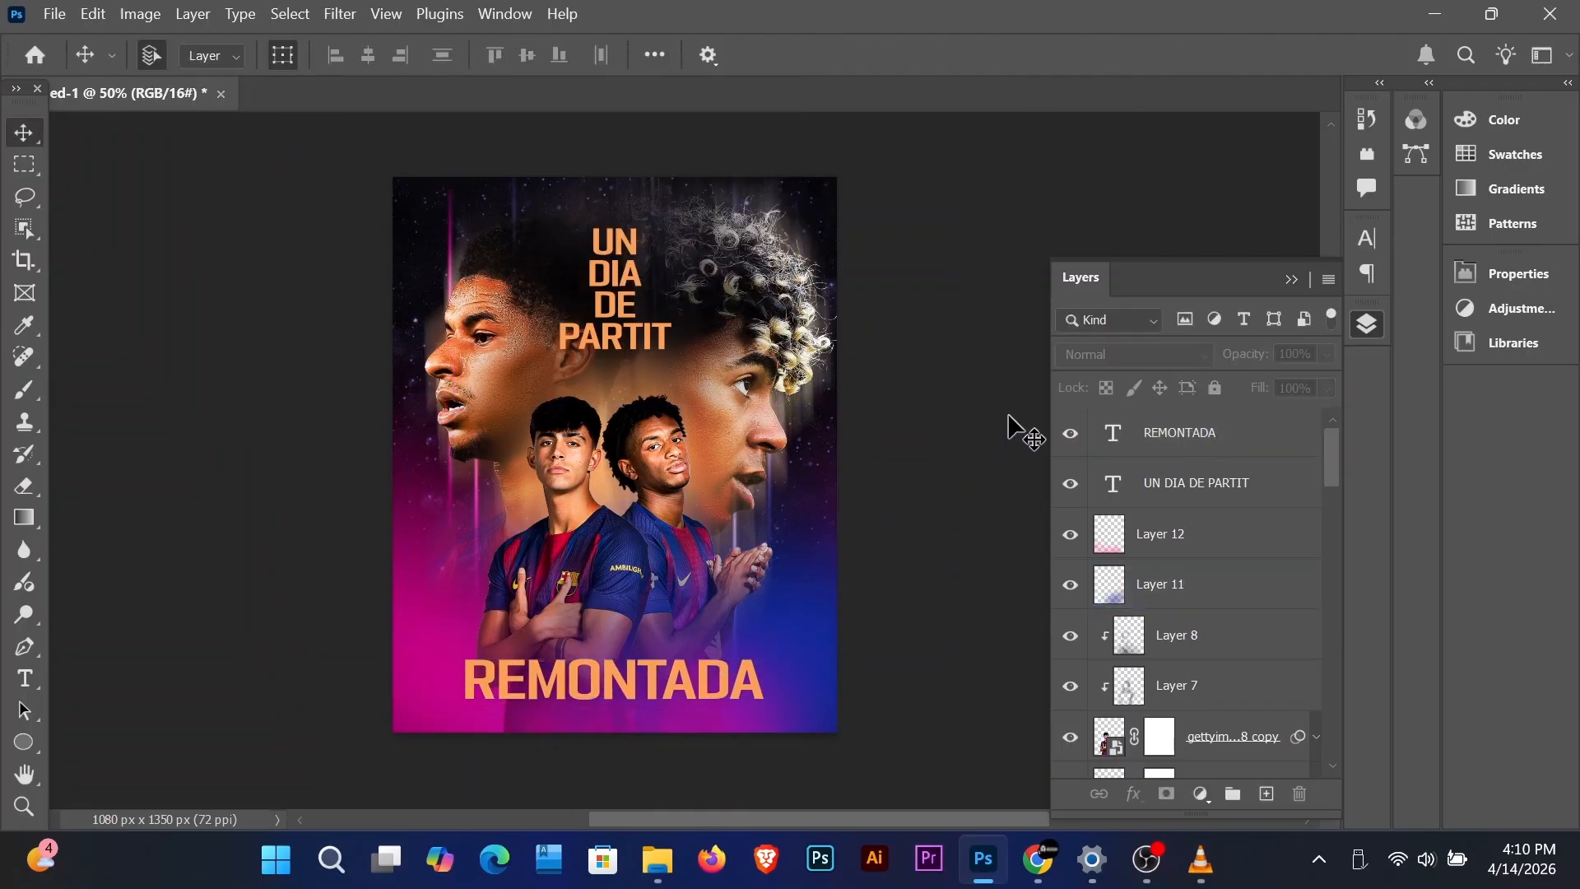
# Step: Place the FC-Barcelona-Gold-Logo-Football-Club-599 image from Downloads, scaled to 11.38%, centred just above REMONTADA
pyautogui.click(613, 337)
pyautogui.click(918, 518)
pyautogui.click(669, 865)
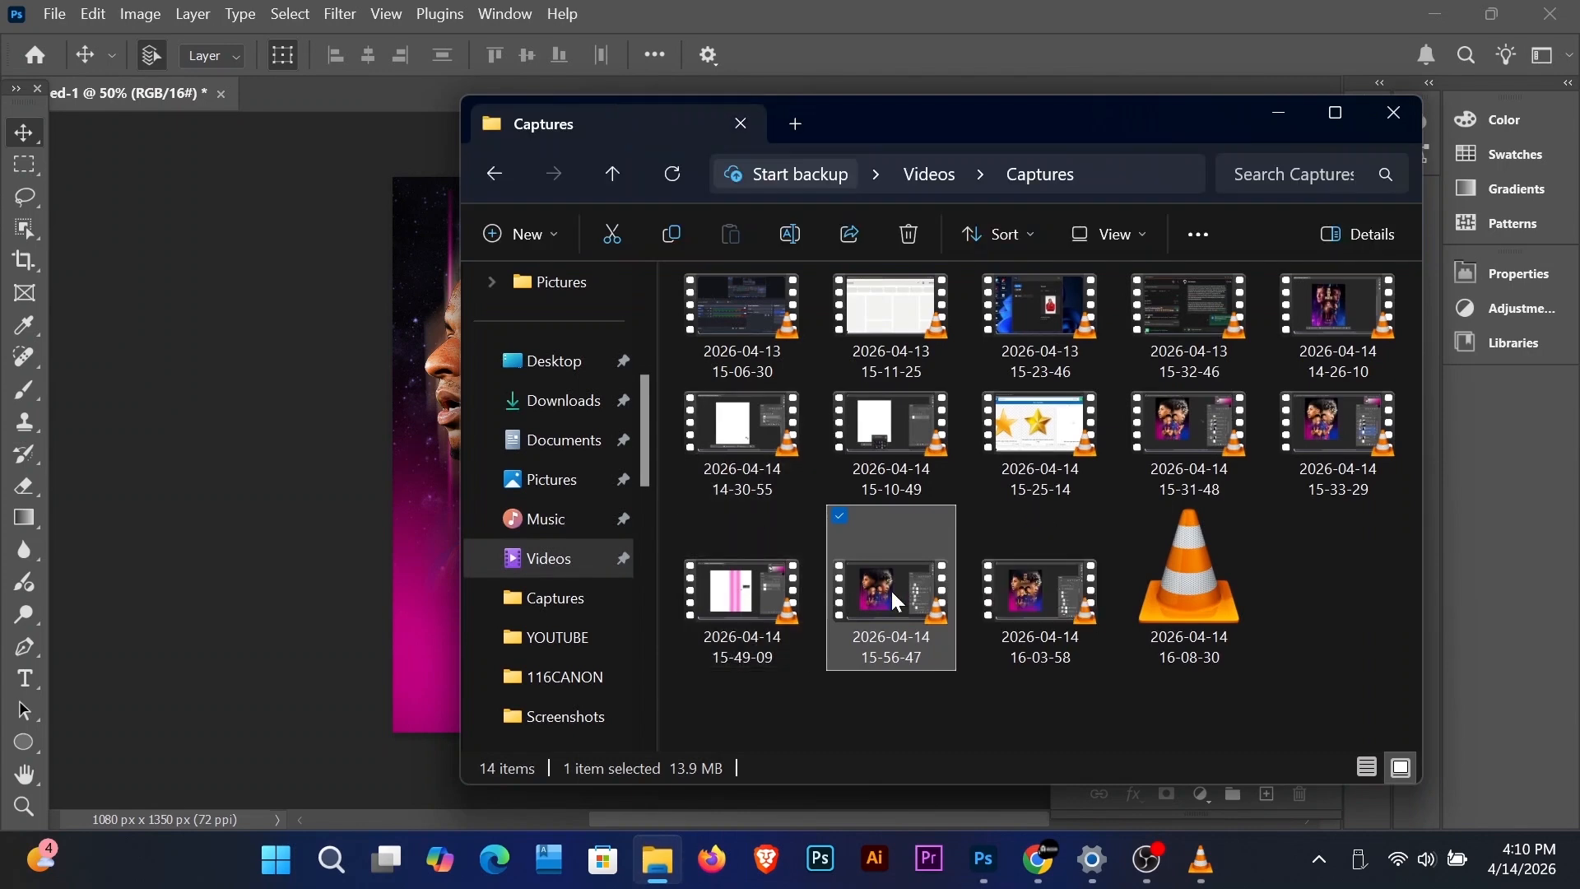
pyautogui.click(582, 400)
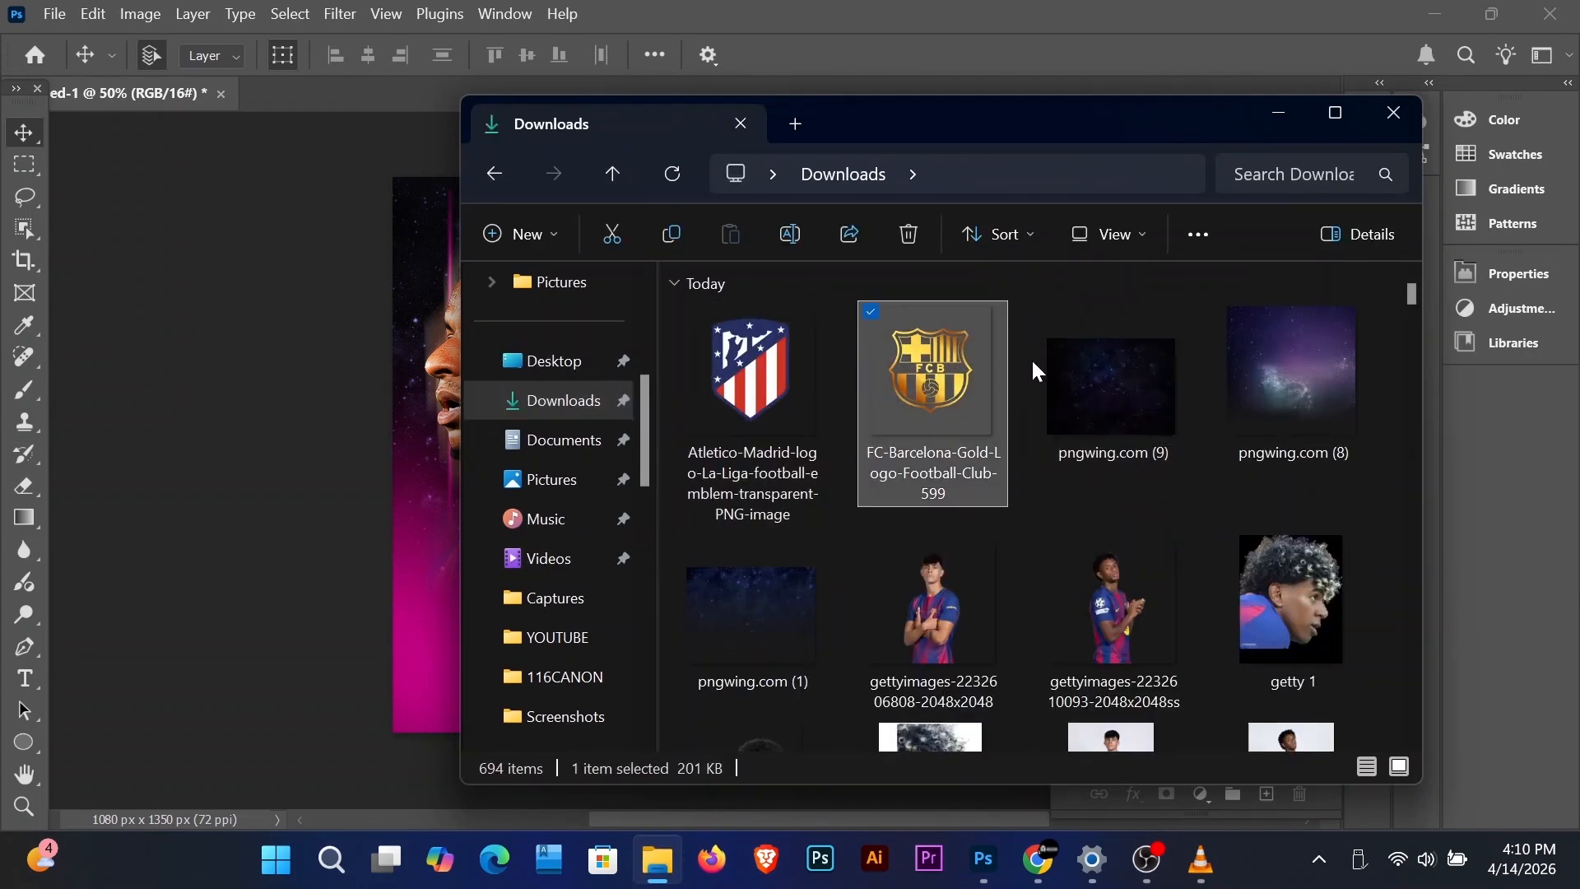
pyautogui.moveTo(955, 366); pyautogui.dragTo(441, 521)
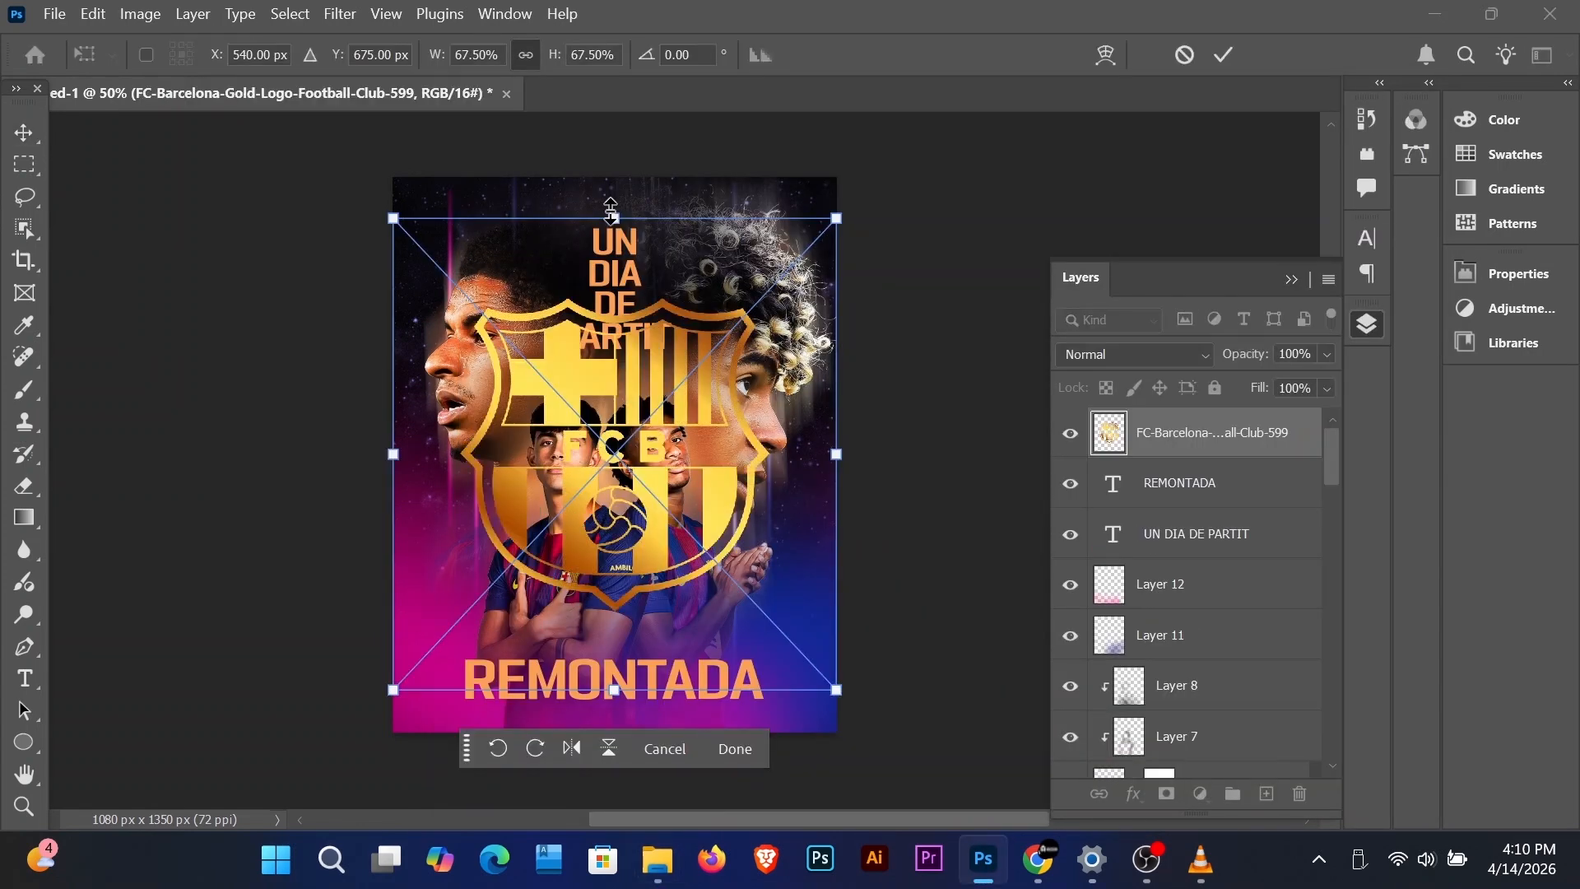
pyautogui.moveTo(611, 217); pyautogui.dragTo(591, 597)
pyautogui.moveTo(630, 647); pyautogui.dragTo(632, 616)
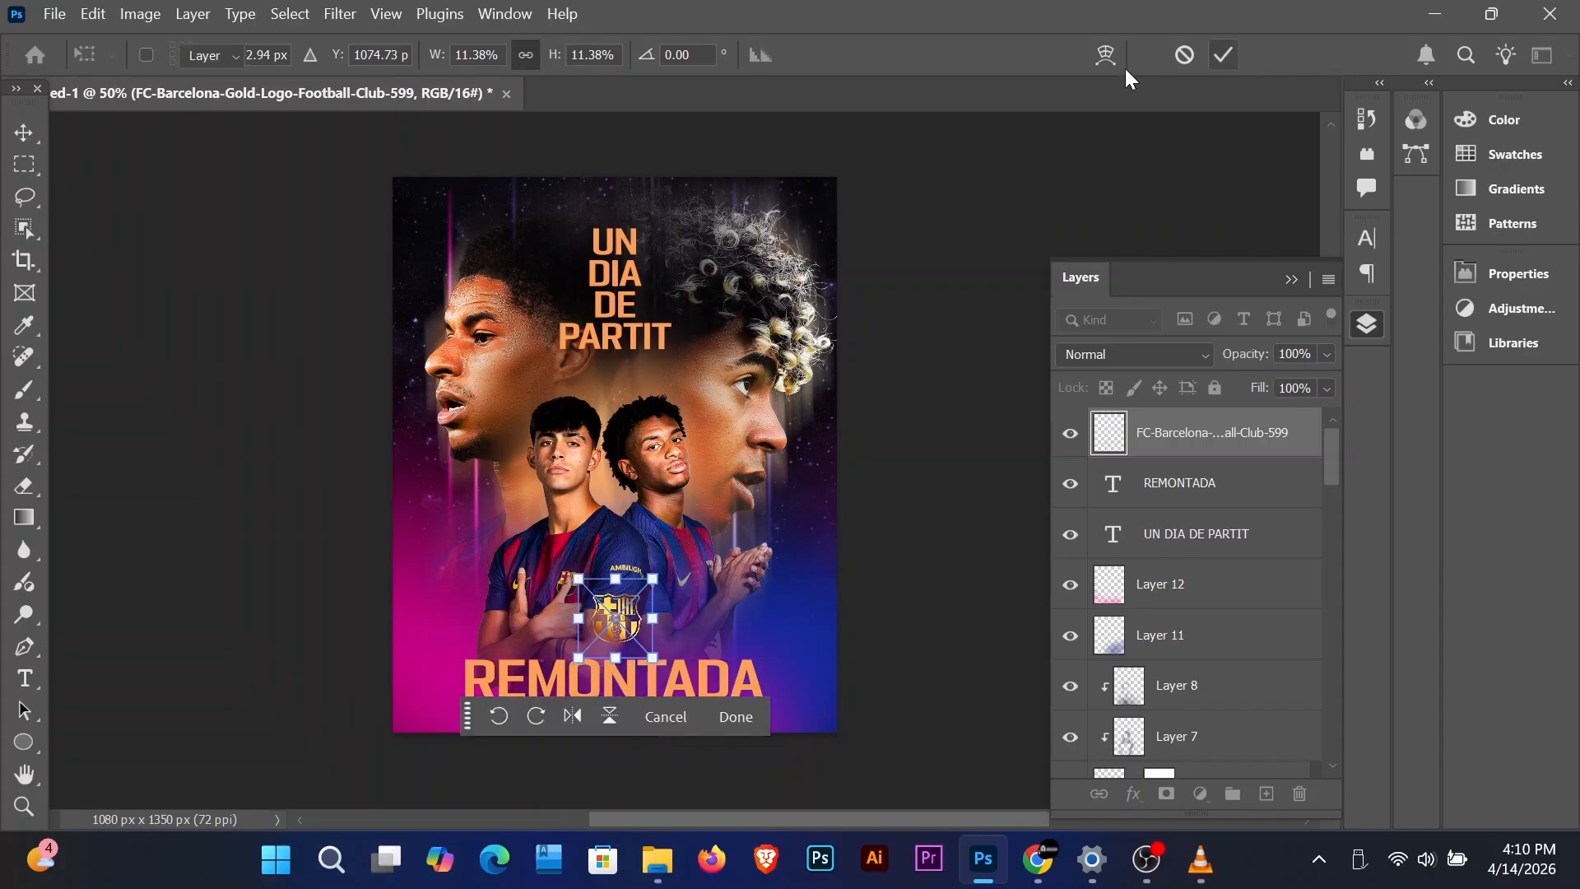
pyautogui.click(1223, 55)
# Step: Apply a Color Overlay to the club logo using the REMONTADA text's orange, faa055
pyautogui.click(845, 556)
pyautogui.click(629, 618)
pyautogui.click(635, 627)
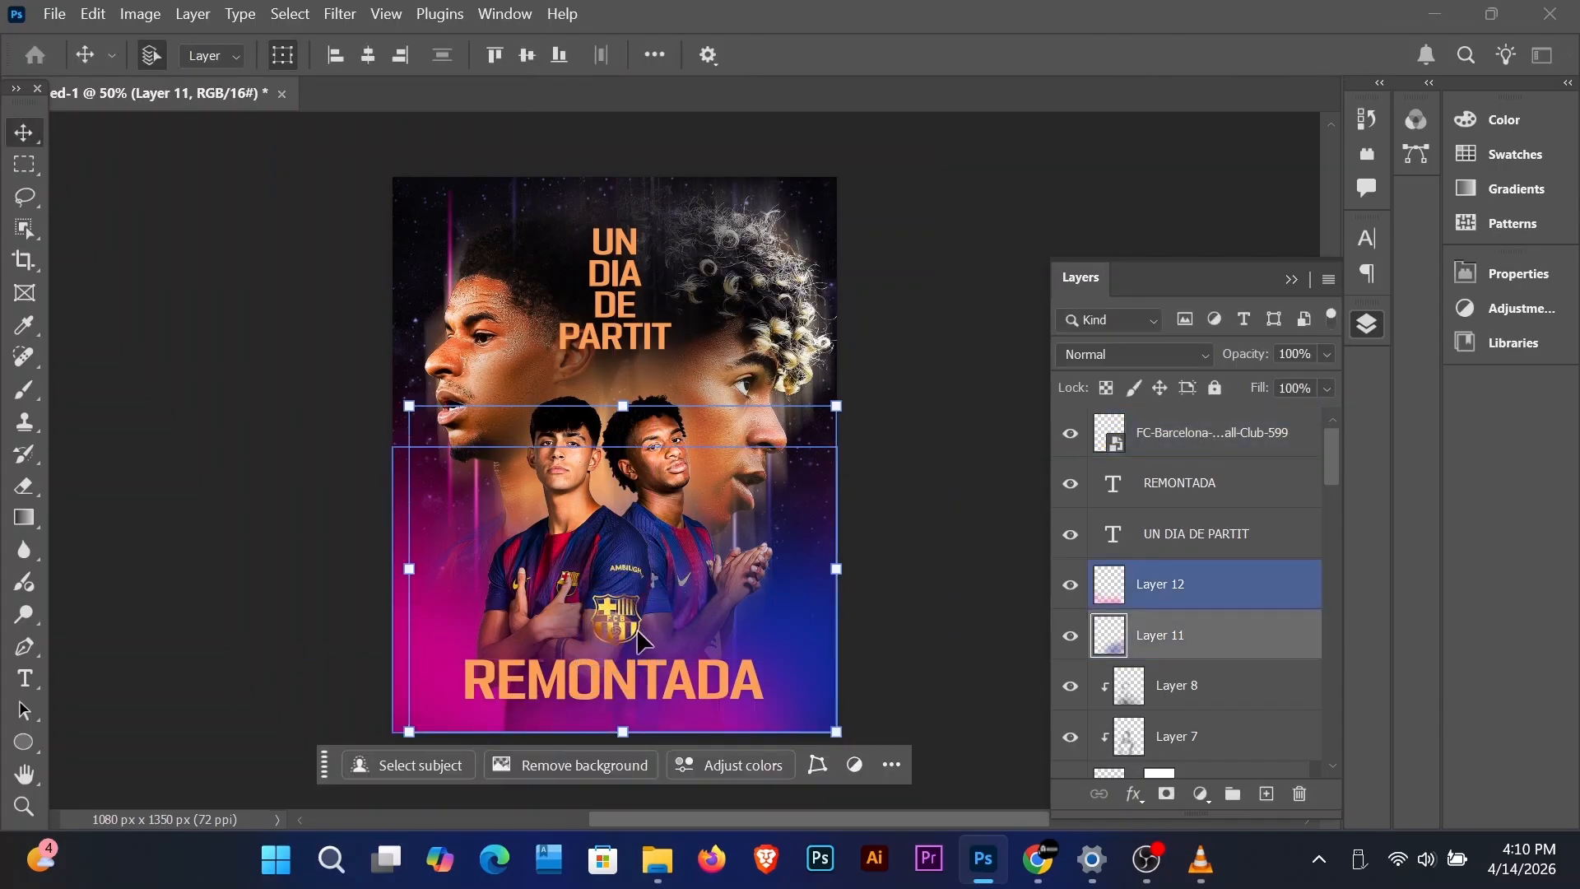
pyautogui.click(608, 626)
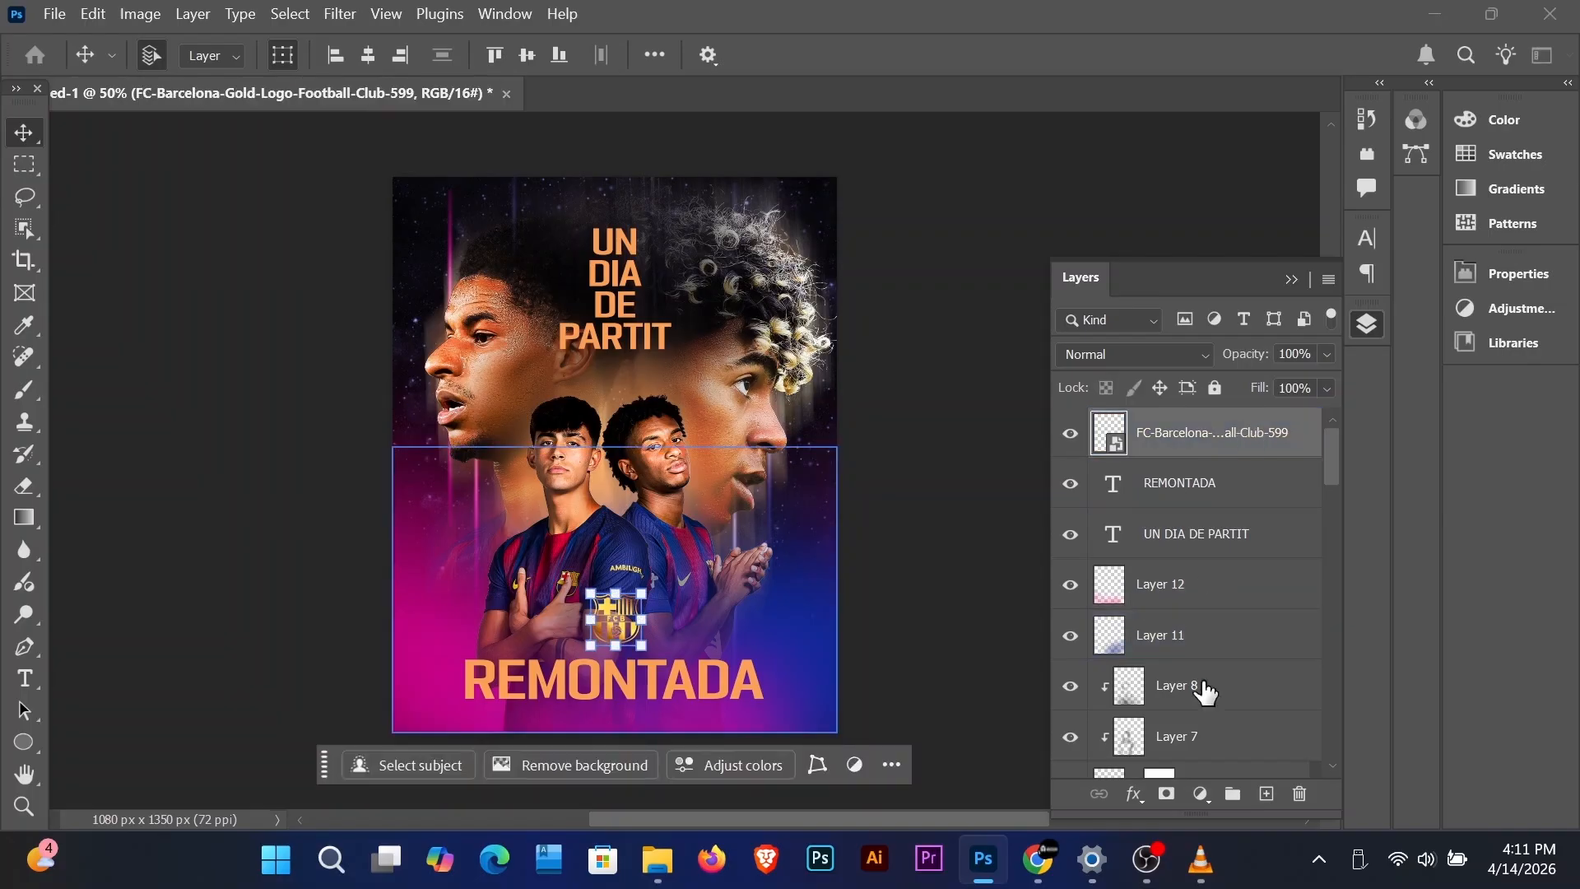
pyautogui.click(1134, 796)
pyautogui.click(1206, 698)
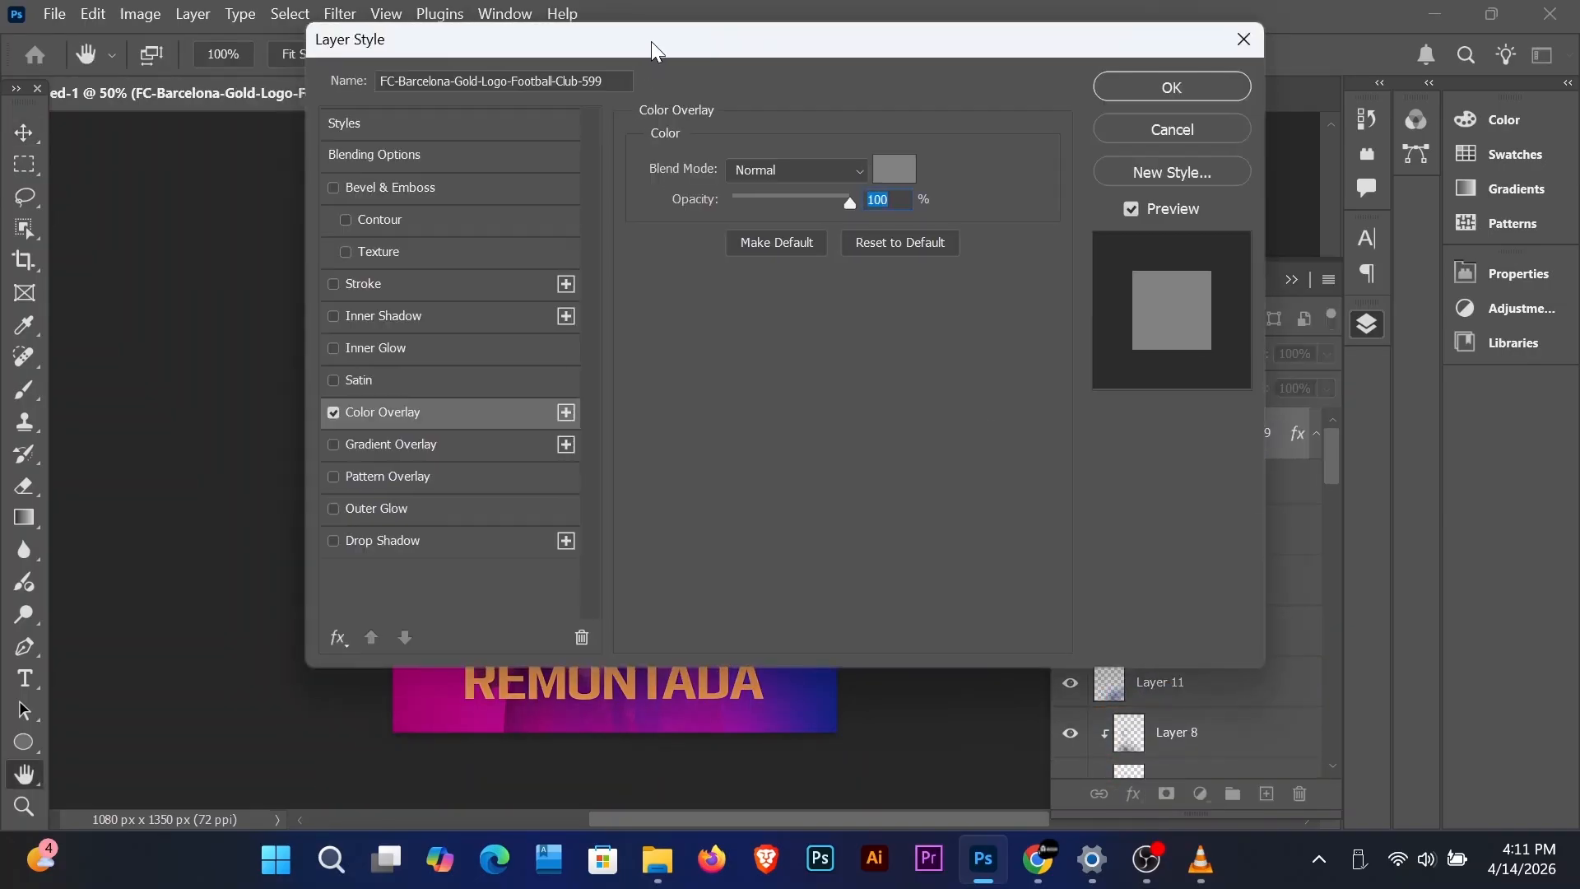
pyautogui.moveTo(649, 42); pyautogui.dragTo(997, 33)
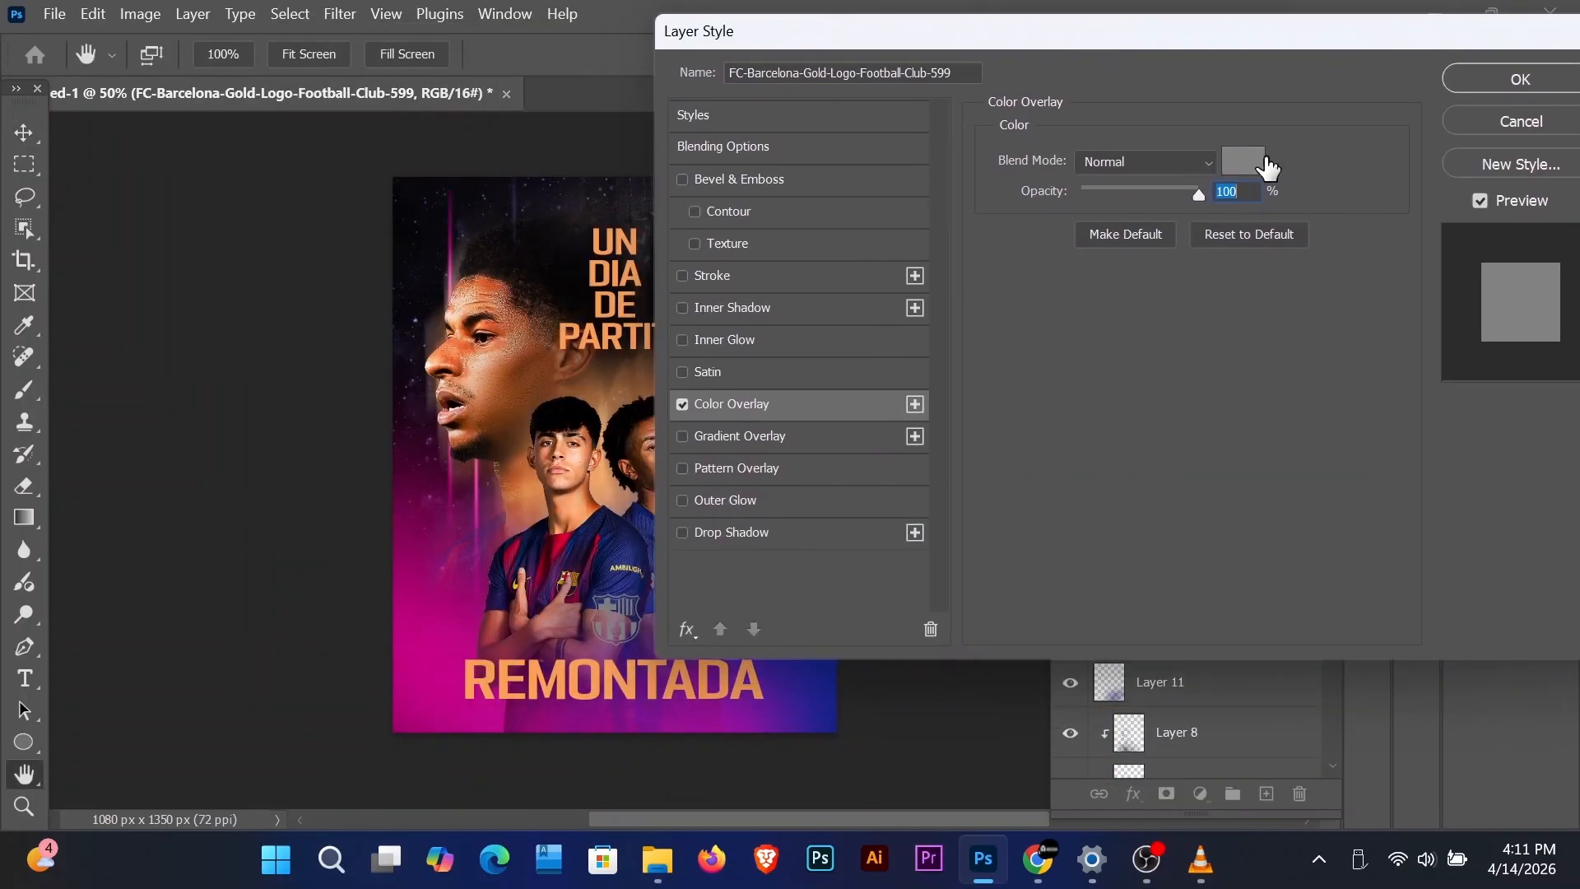
pyautogui.click(1265, 163)
pyautogui.click(593, 669)
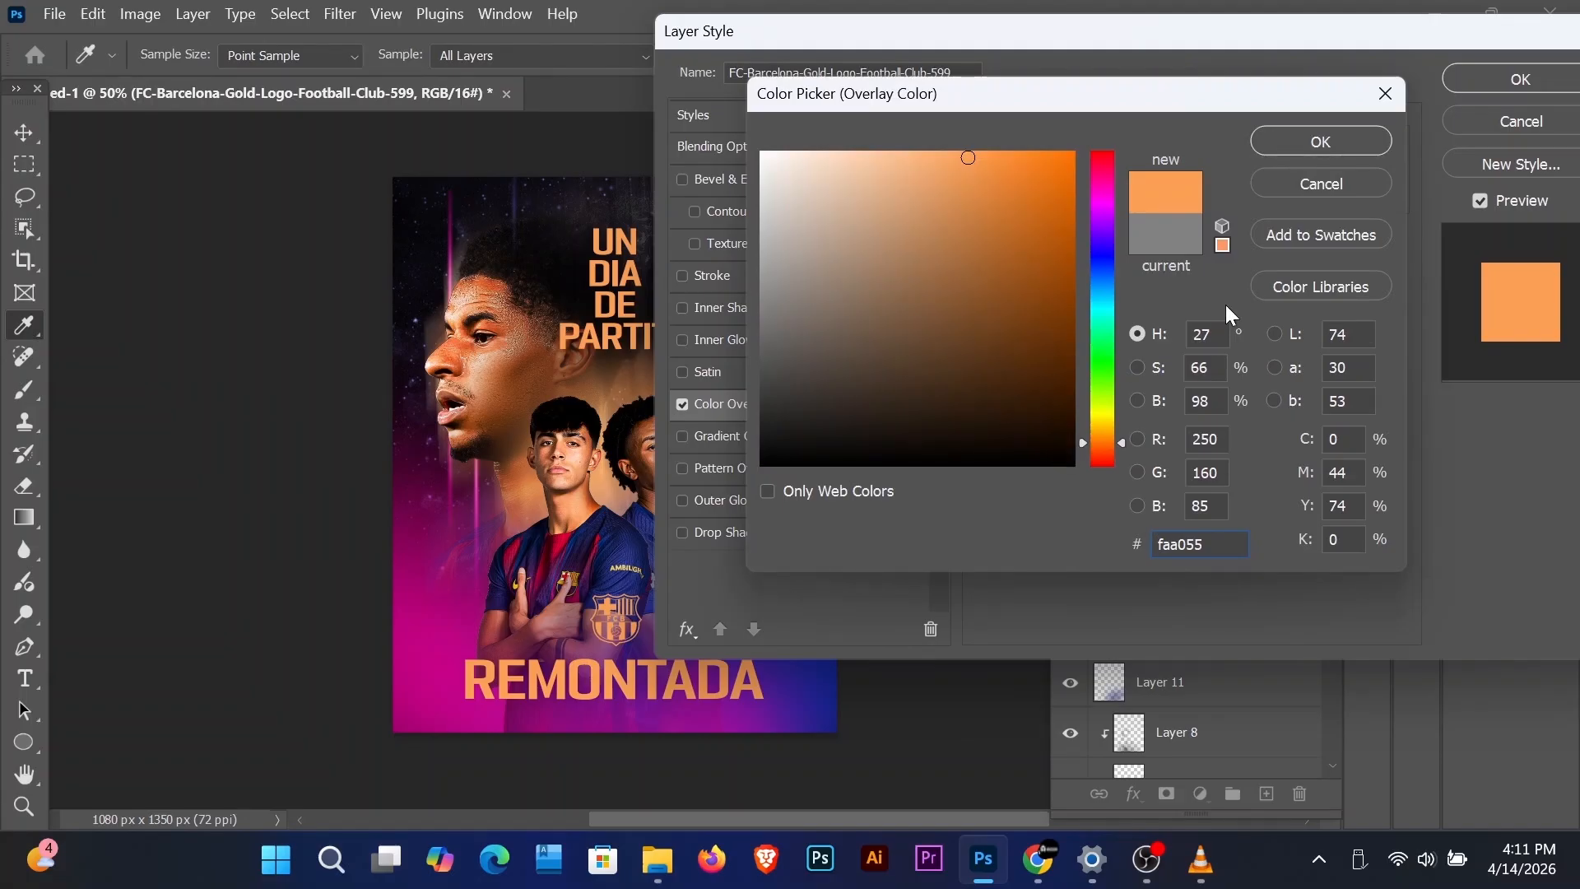
pyautogui.click(1320, 145)
pyautogui.click(1520, 81)
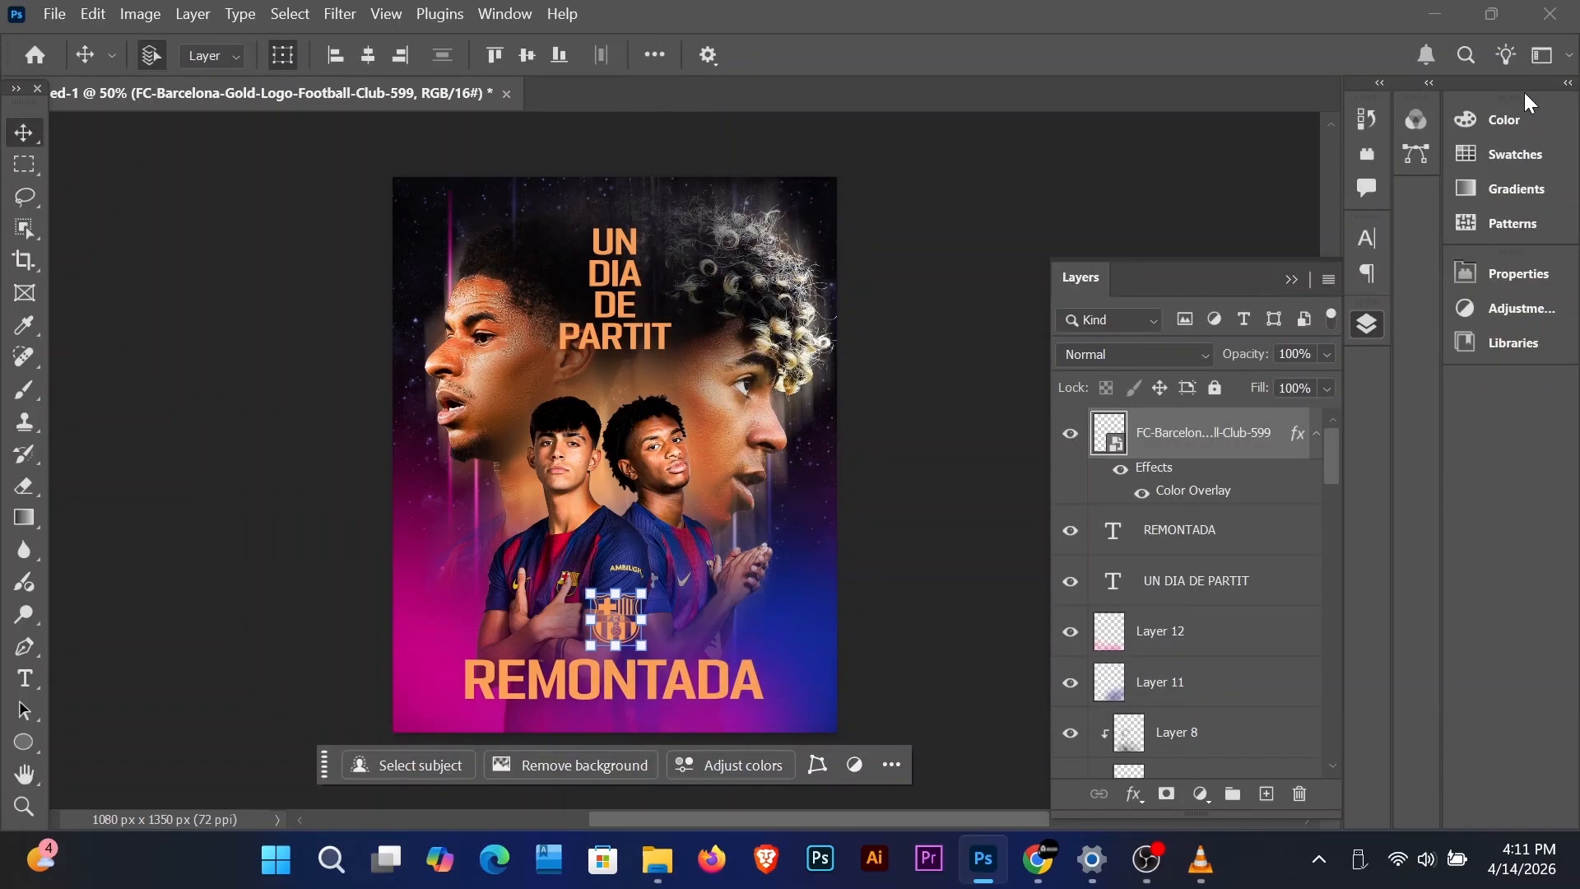
# Step: Scale the club logo down slightly, keeping it just above the REMONTADA text
pyautogui.hotkey('ctrl', '+')
pyautogui.scroll(-2, 646, 403)
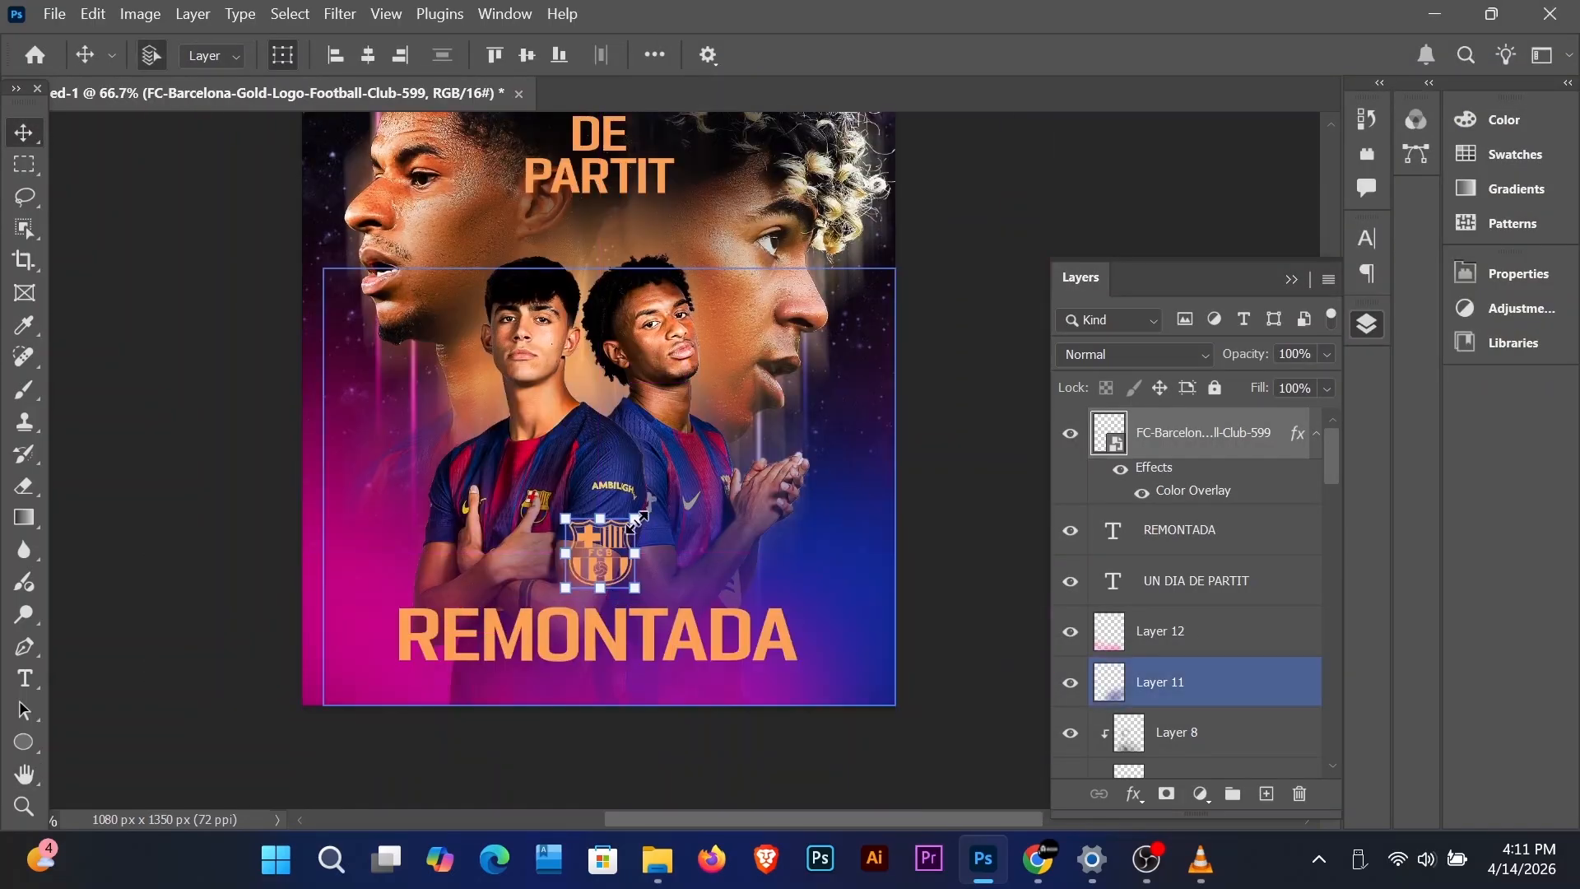
pyautogui.hotkey('ctrl', 't')
pyautogui.moveTo(647, 517); pyautogui.dragTo(612, 532)
pyautogui.click(1223, 55)
pyautogui.hotkey('ctrl', '+')
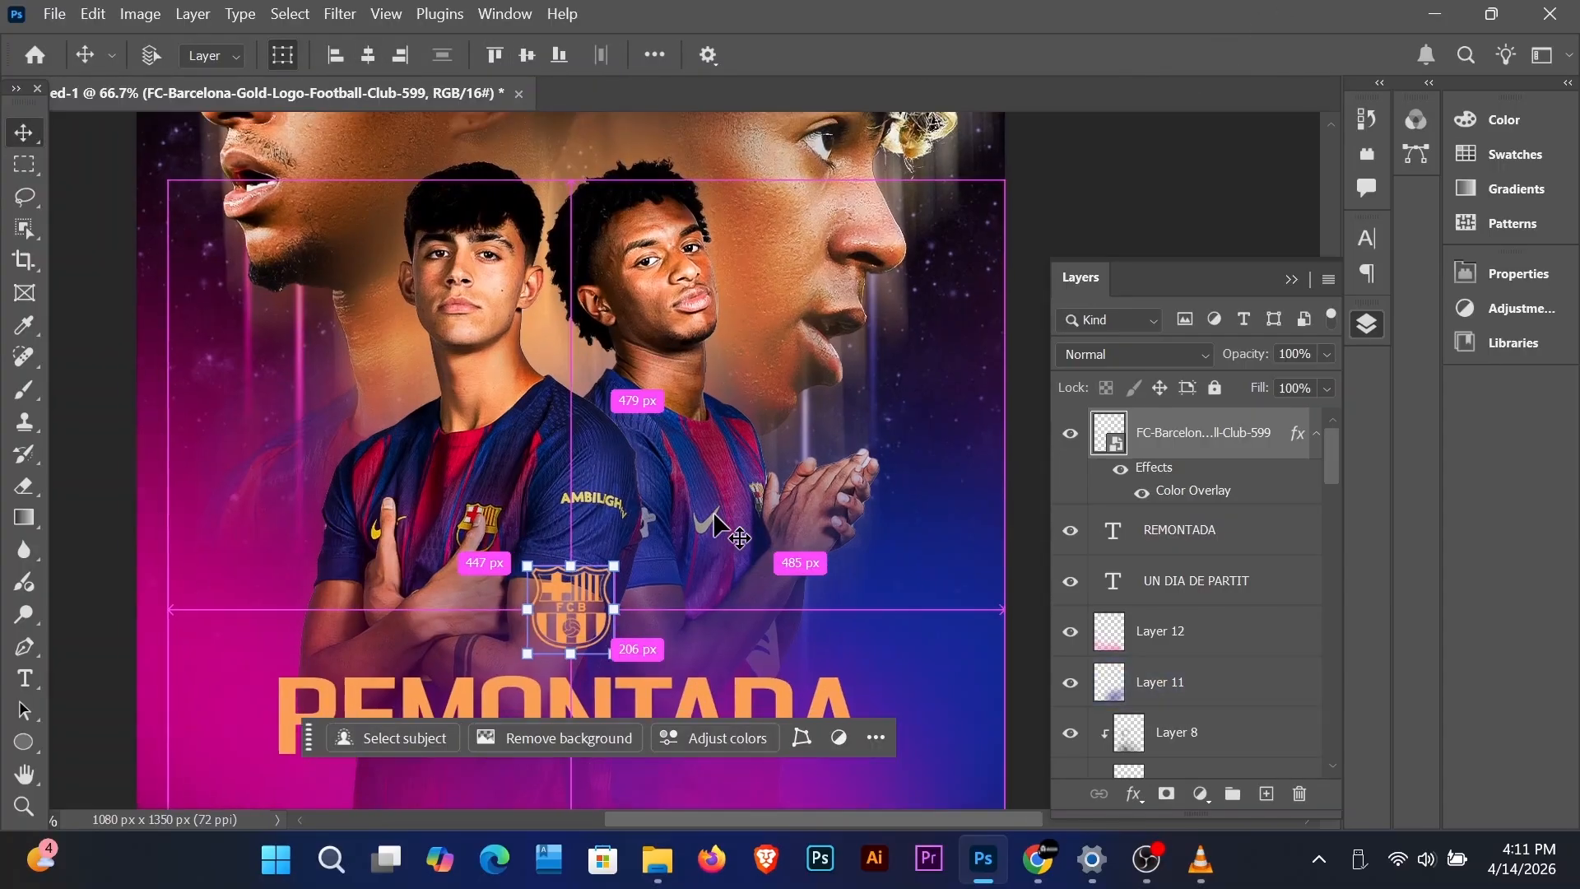
pyautogui.scroll(-2, 762, 621)
pyautogui.click(566, 471)
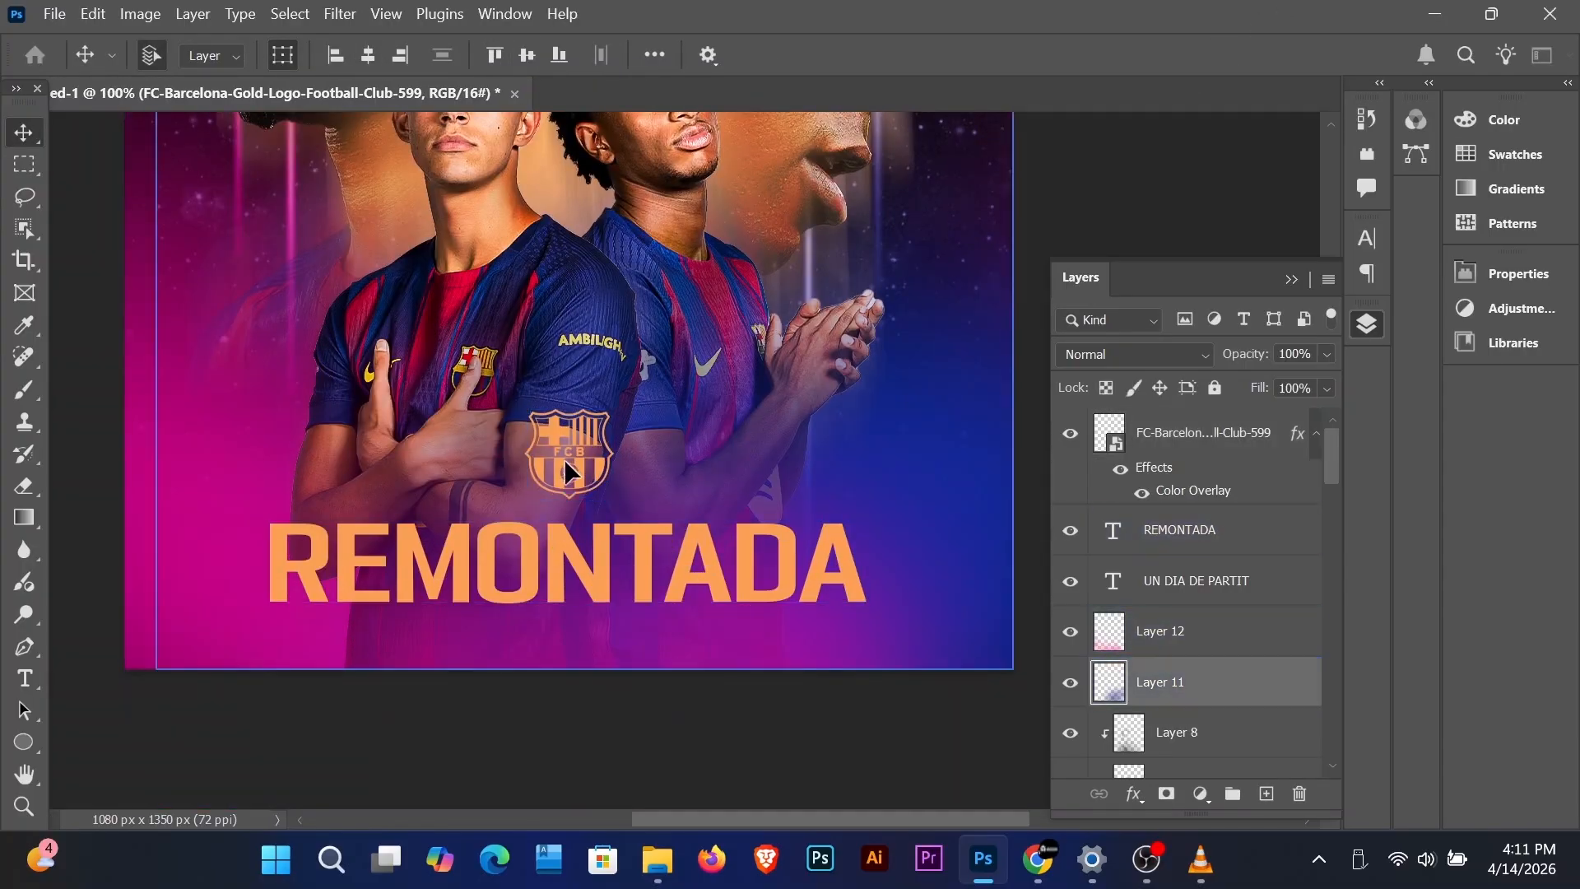
pyautogui.click(659, 860)
pyautogui.scroll(-5, 970, 714)
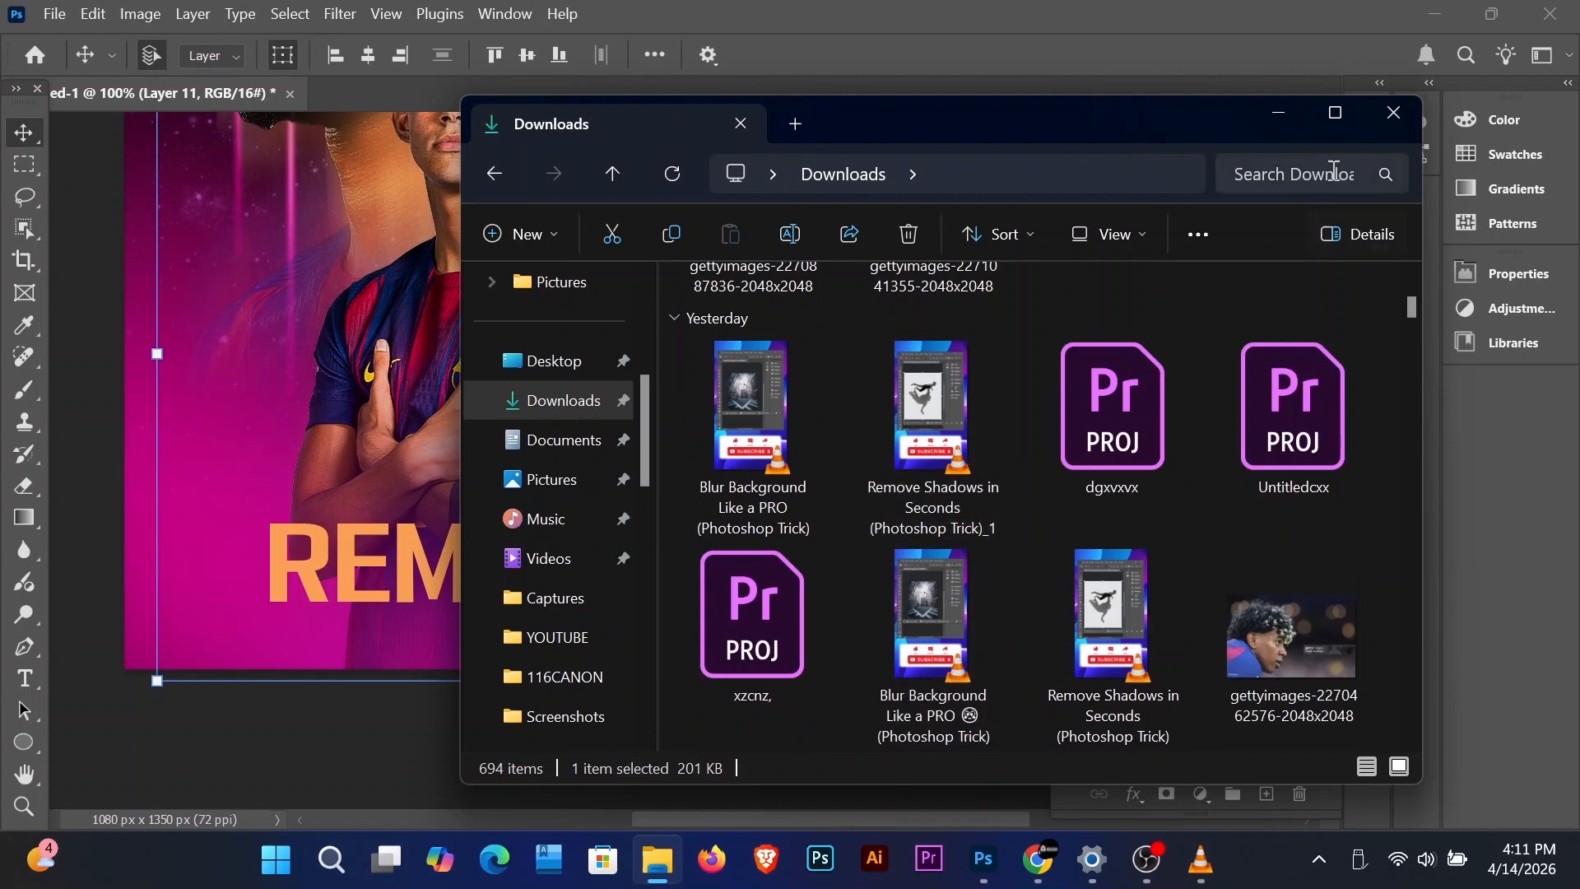
pyautogui.click(1279, 121)
pyautogui.click(580, 438)
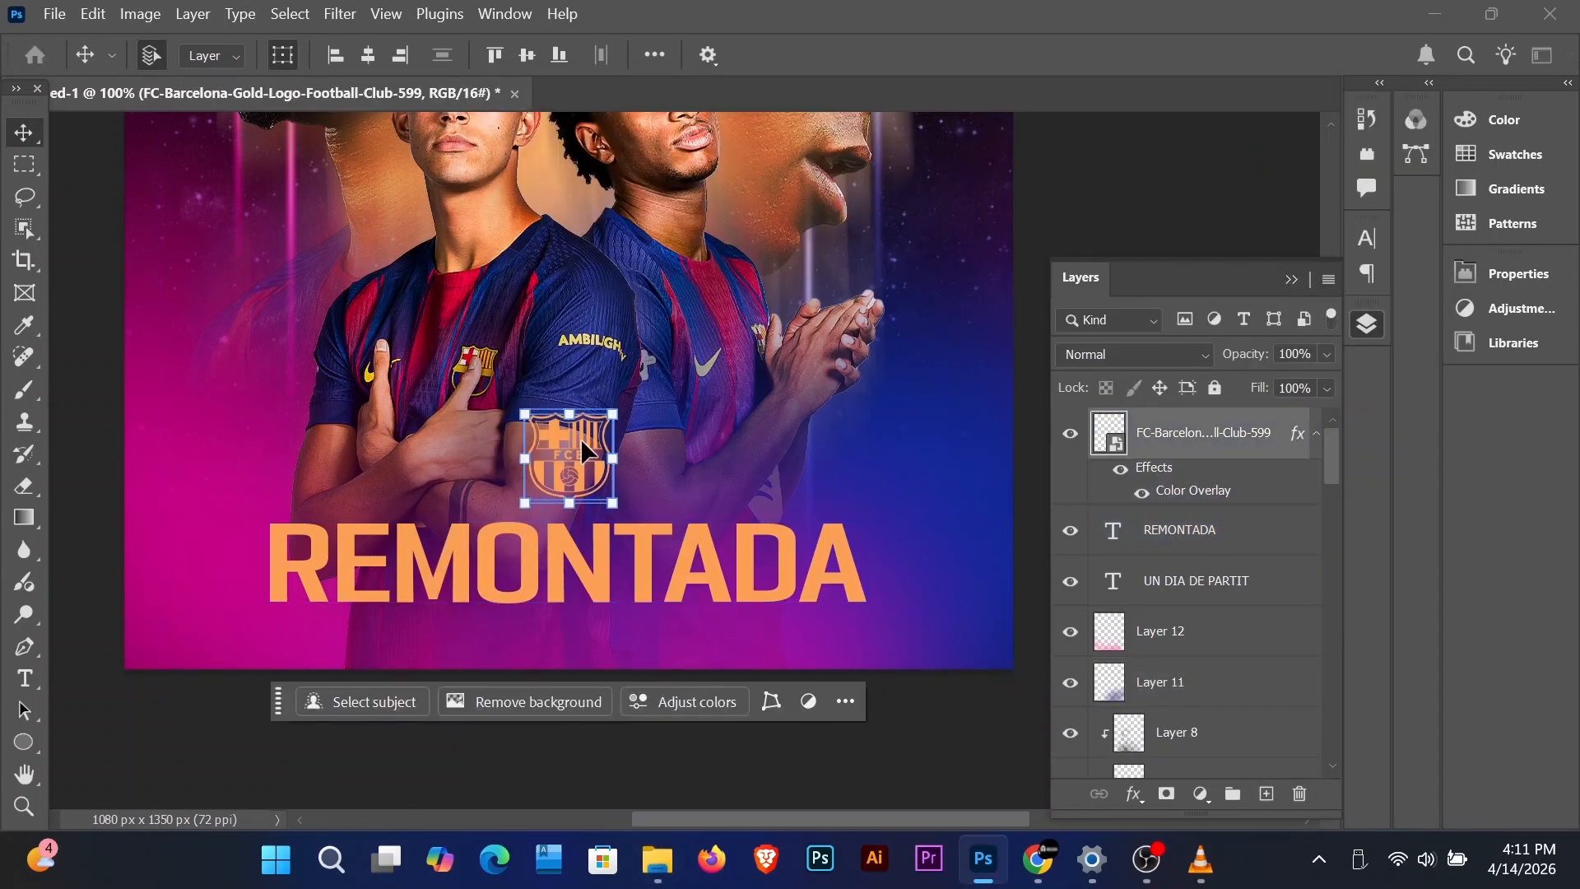
pyautogui.scroll(1, 670, 549)
pyautogui.click(646, 469)
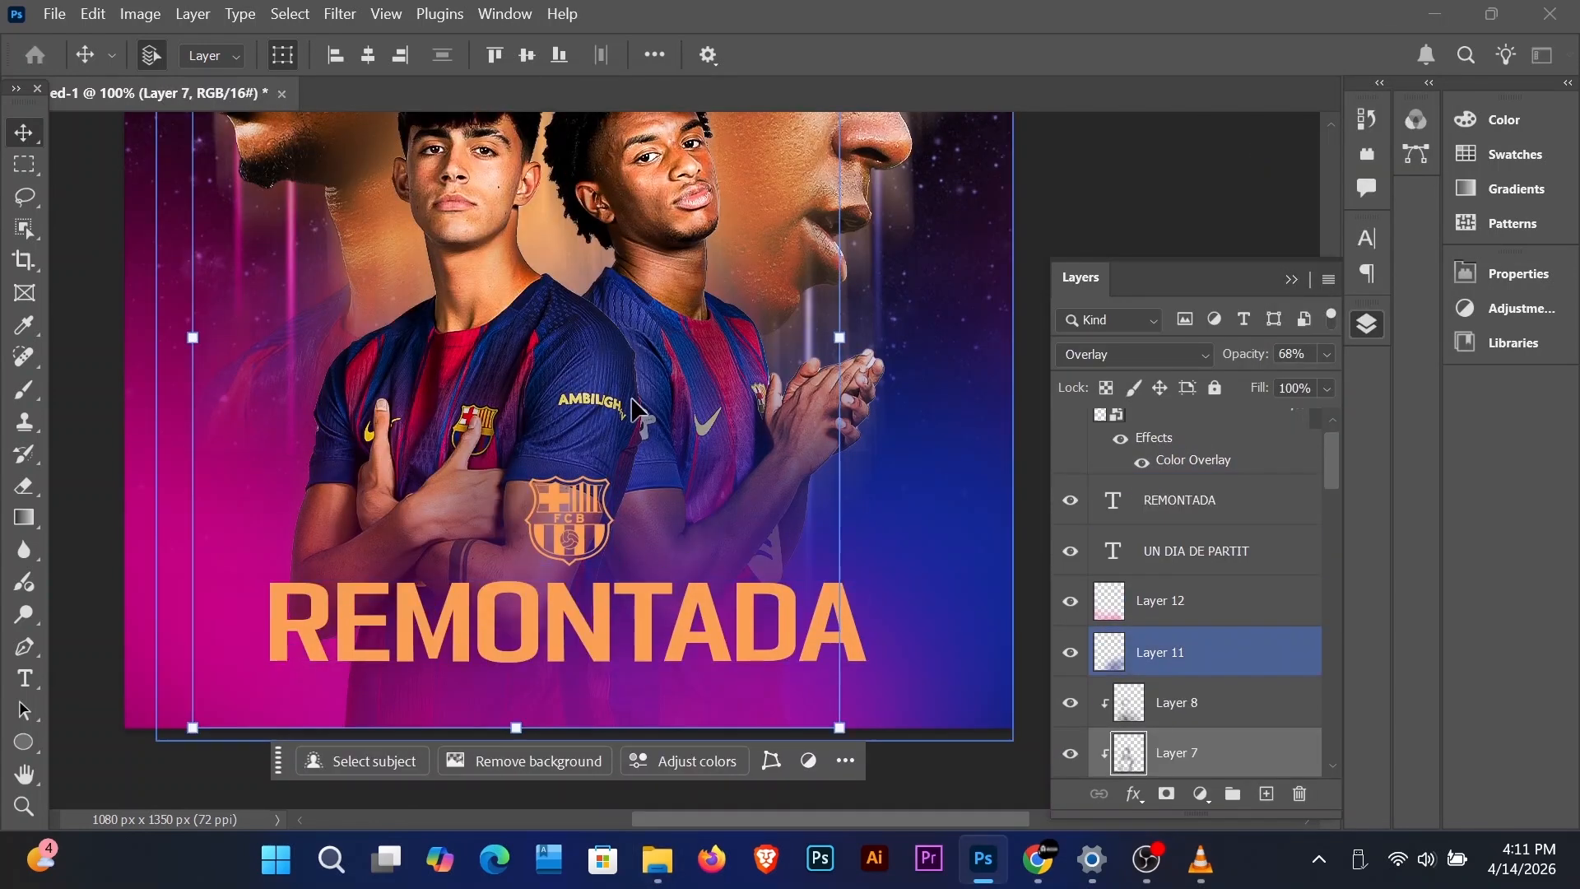
pyautogui.click(1012, 463)
# Step: Fade the lower body of the front player with crossed arms using a vertical gradient on the layer copy's mask
pyautogui.click(539, 397)
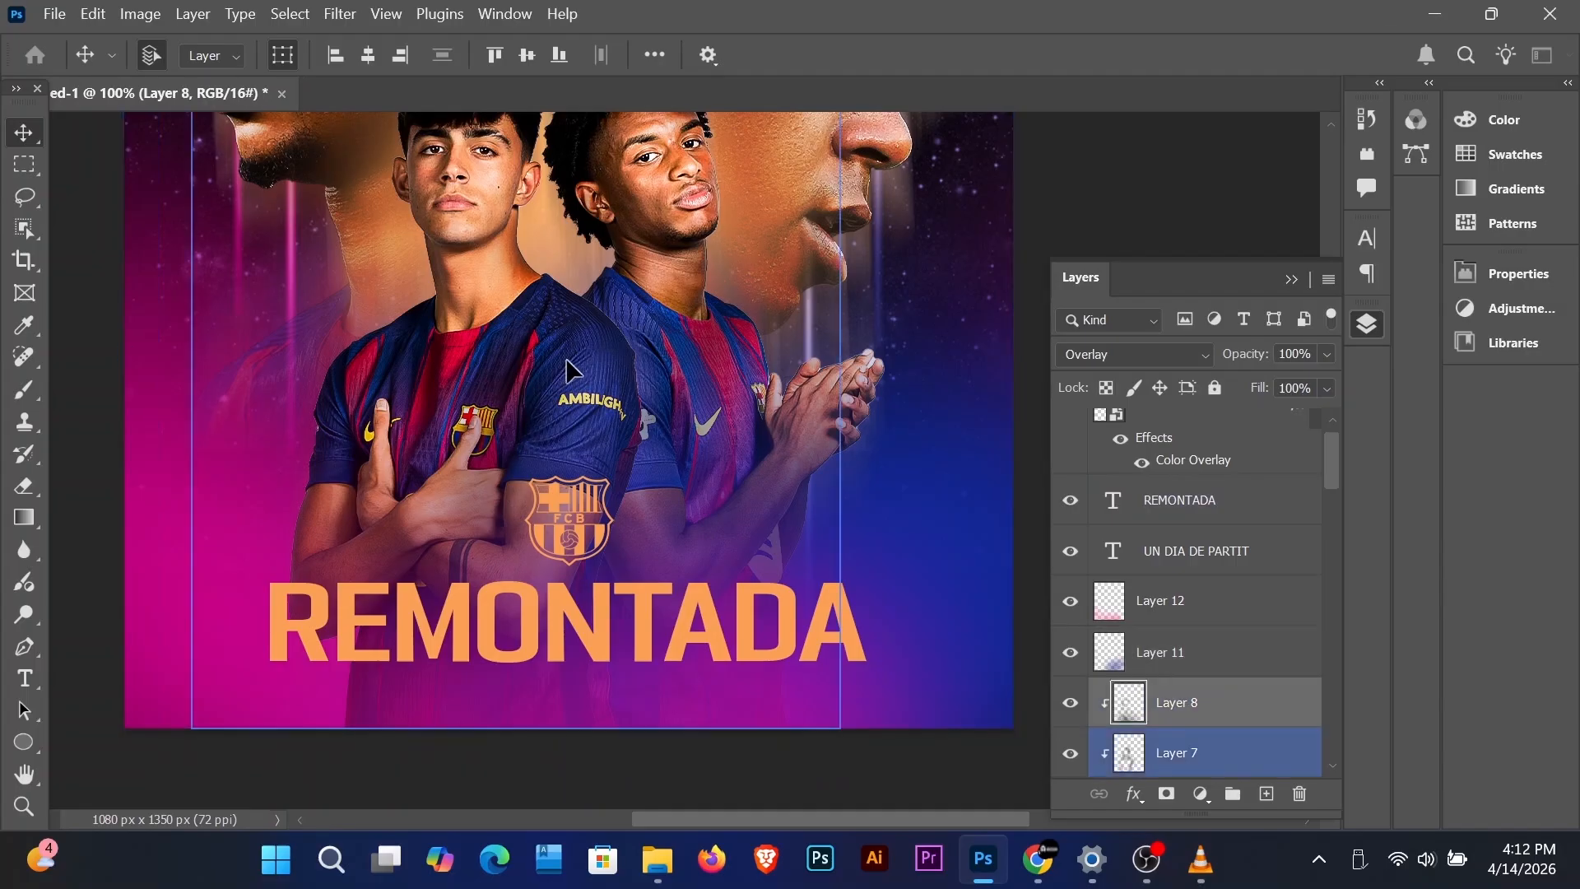
pyautogui.click(571, 364)
pyautogui.scroll(-4, 1154, 626)
pyautogui.scroll(2, 1152, 576)
pyautogui.click(1205, 520)
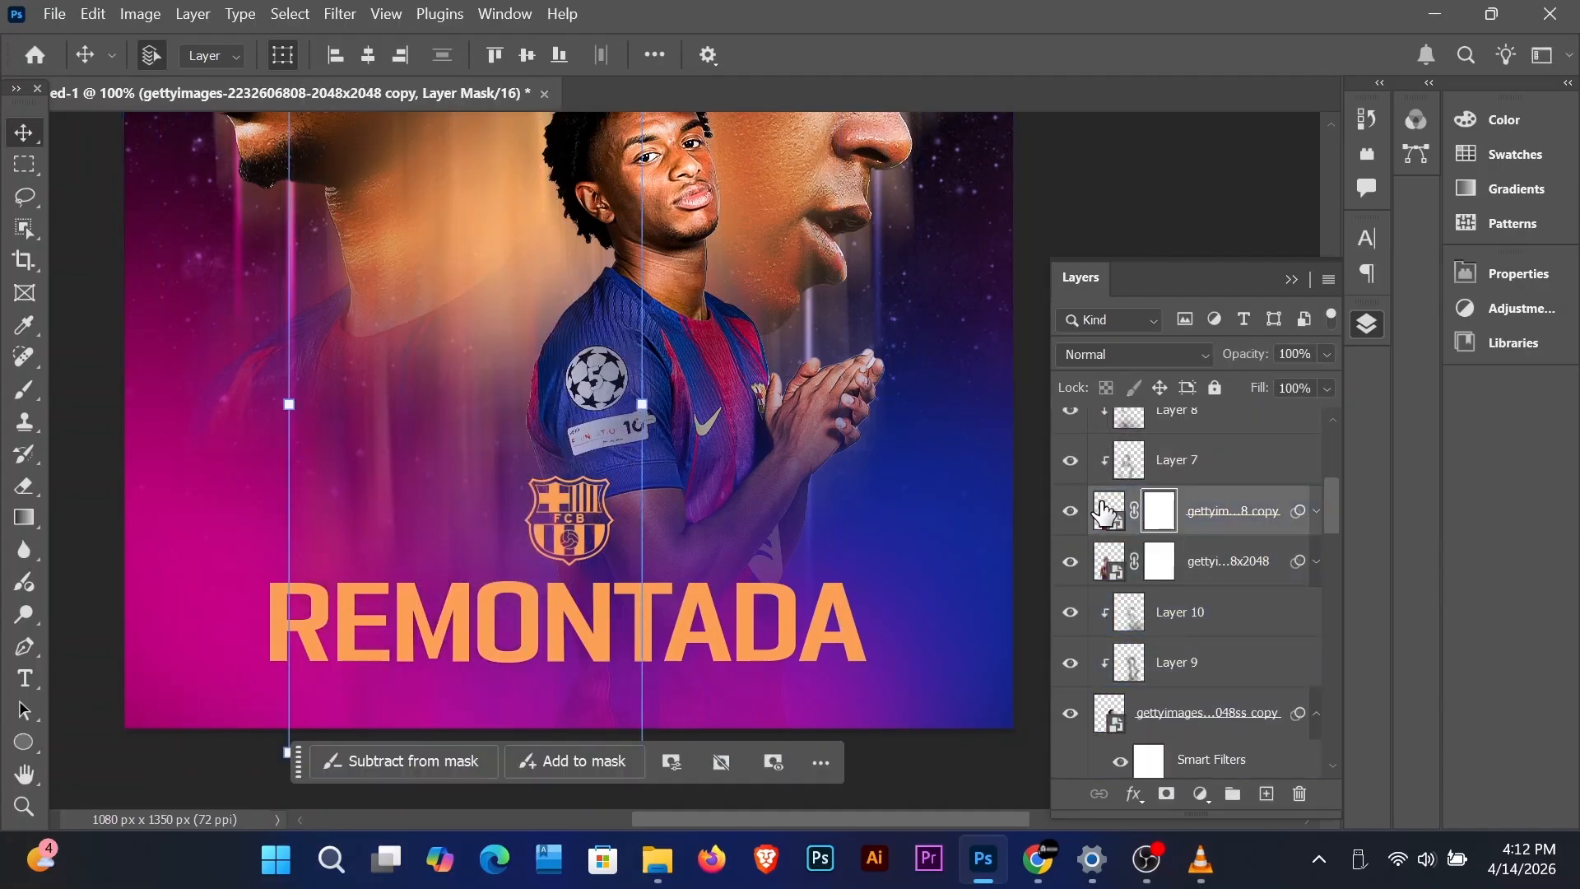
pyautogui.click(1070, 511)
pyautogui.press('g')
pyautogui.moveTo(467, 491); pyautogui.dragTo(467, 500)
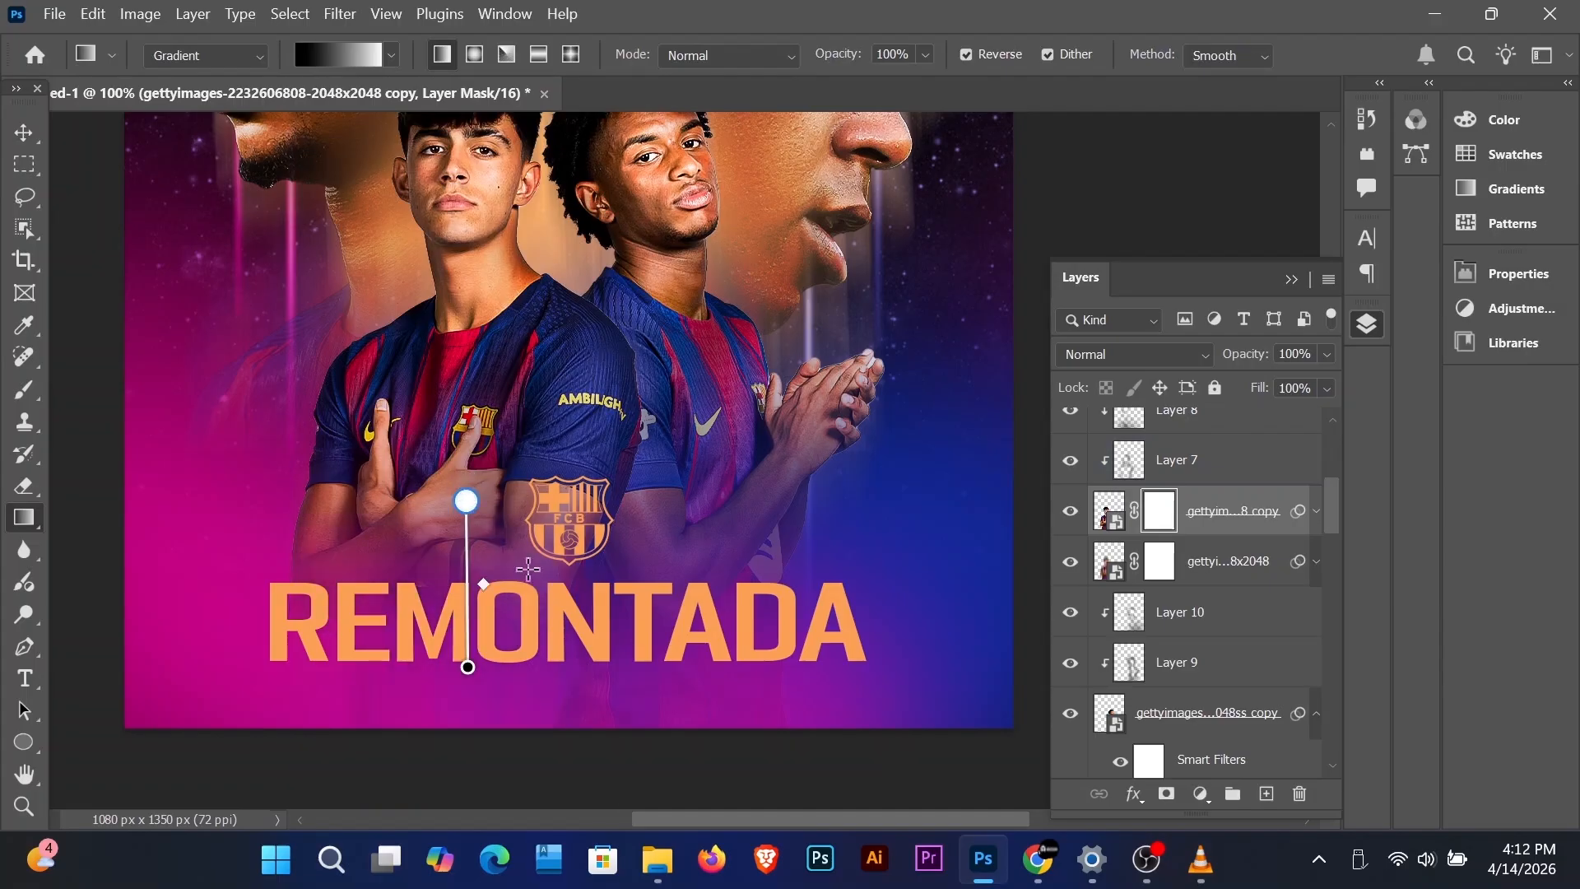
pyautogui.scroll(-1, 733, 540)
pyautogui.press('v')
# Step: Fade the lower body of the front player with clasped hands using a vertical gradient on the layer copy's new mask, shifting its midpoint up
pyautogui.click(707, 314)
pyautogui.scroll(3, 1193, 568)
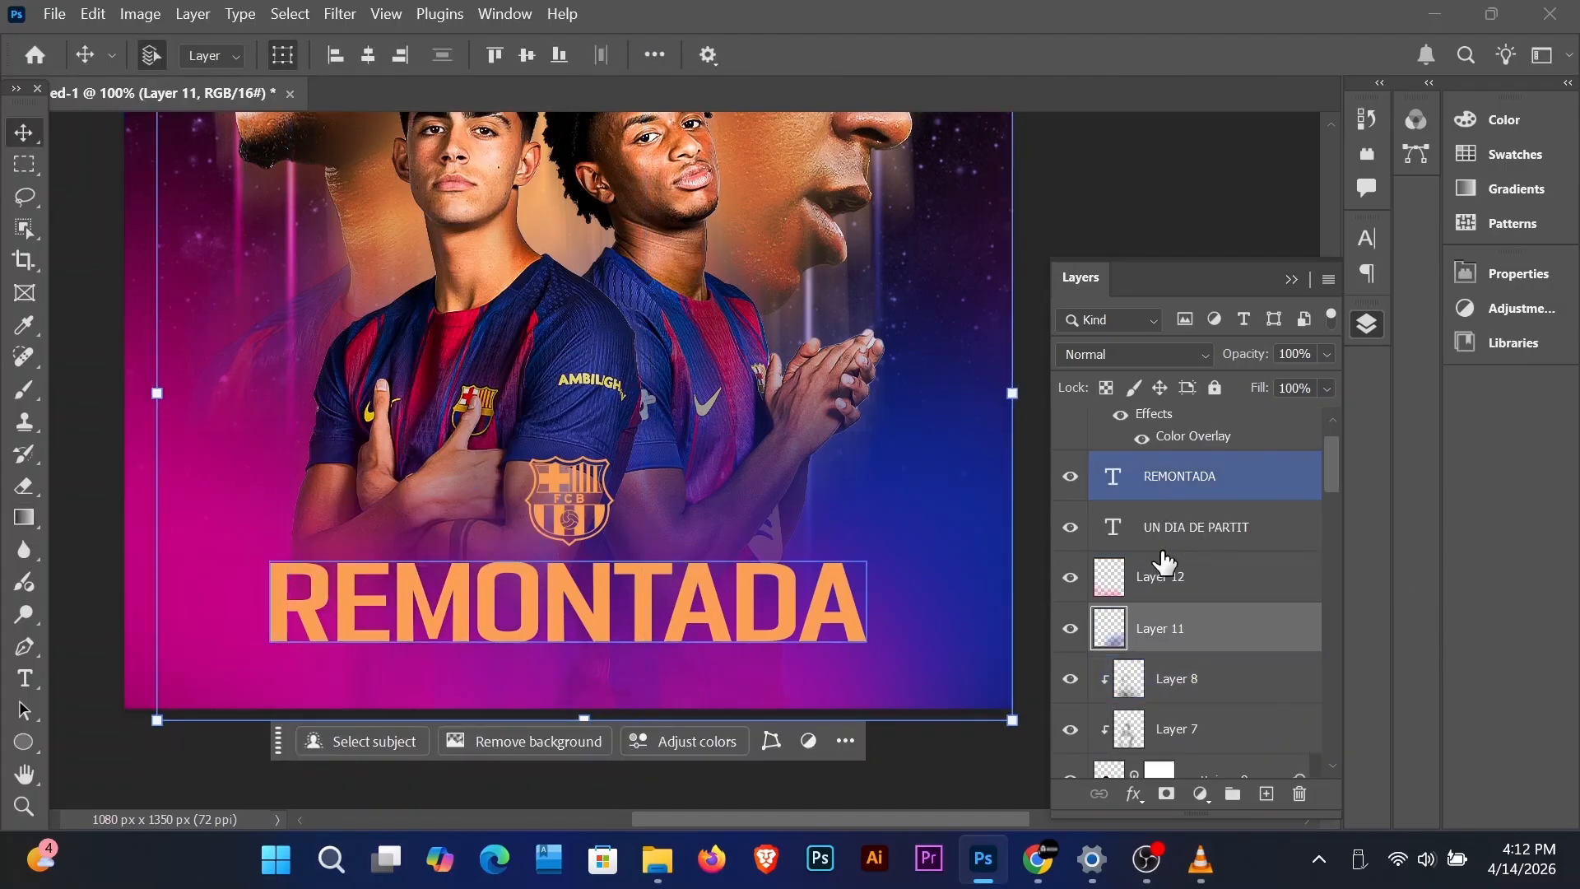
pyautogui.click(811, 370)
pyautogui.scroll(-3, 1152, 642)
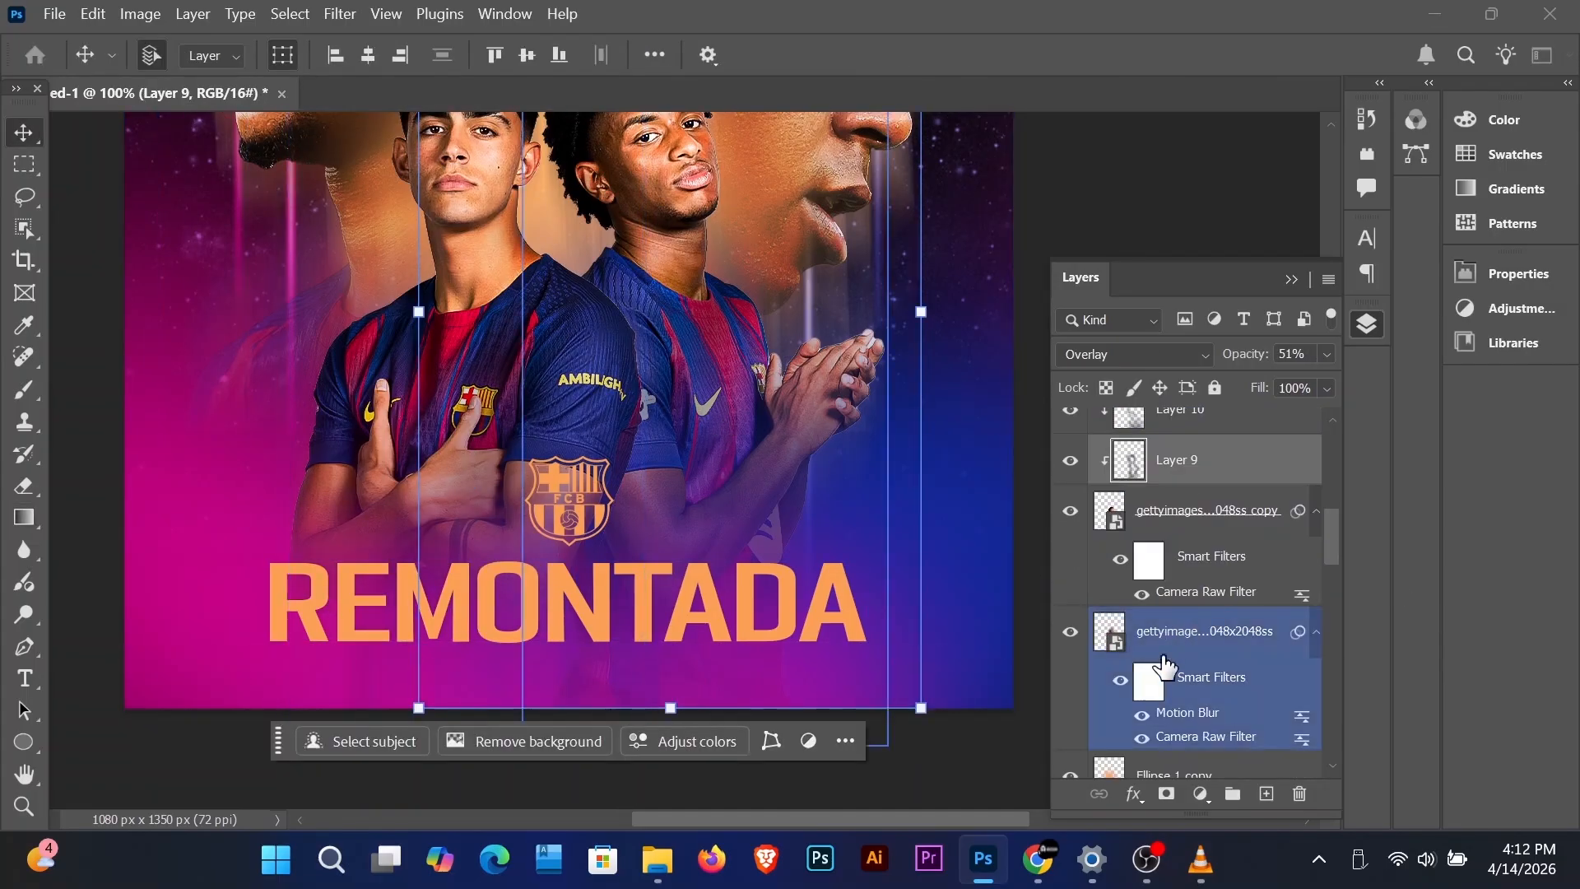
pyautogui.click(1206, 511)
pyautogui.click(1166, 793)
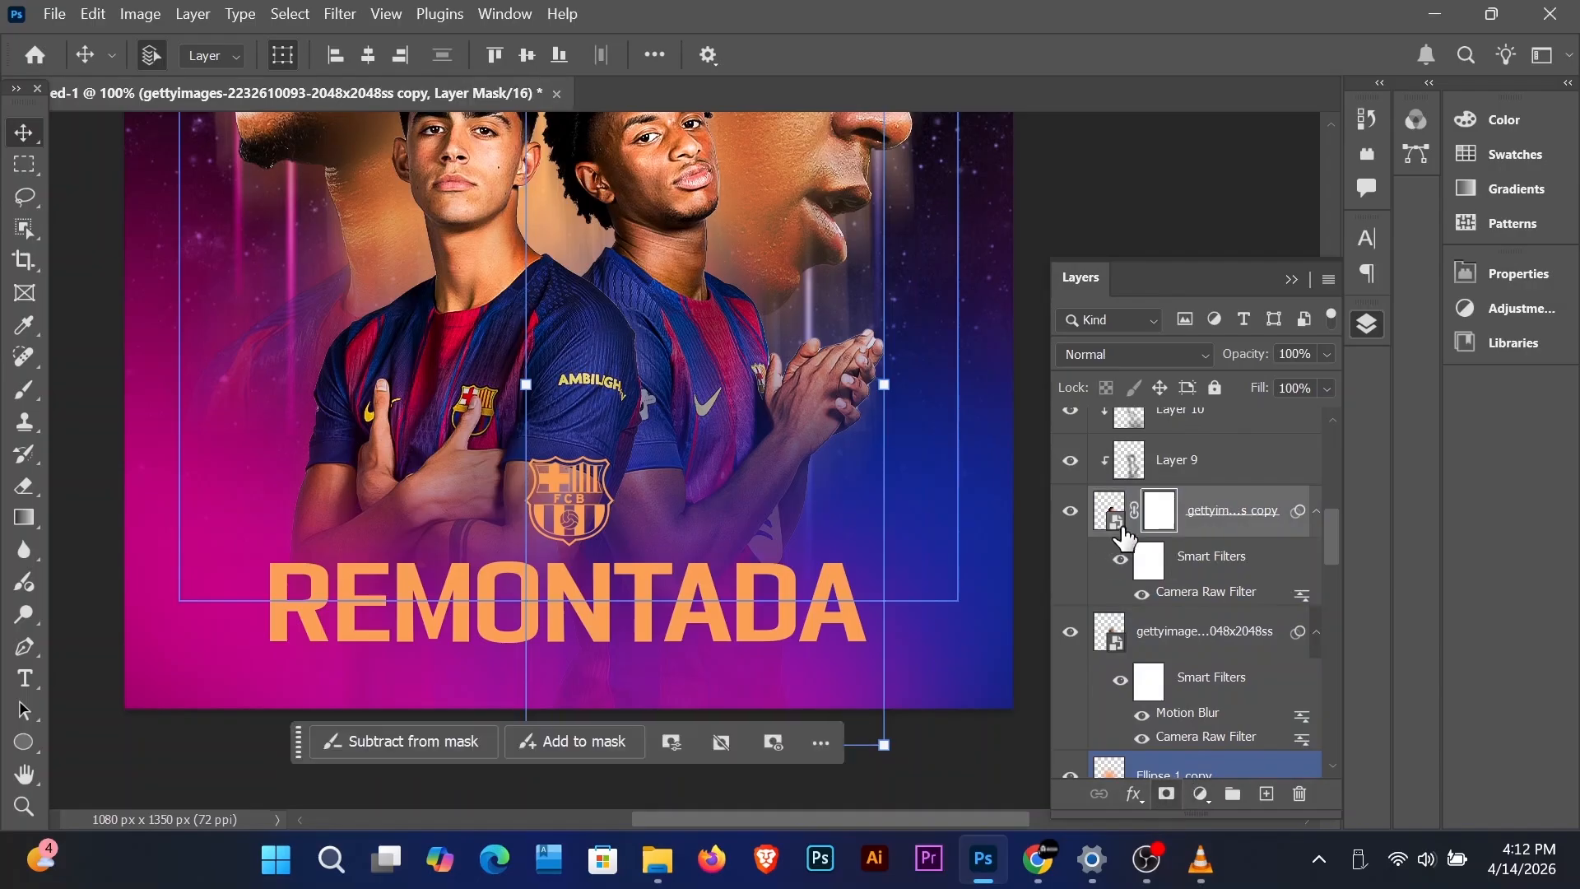
pyautogui.press('g')
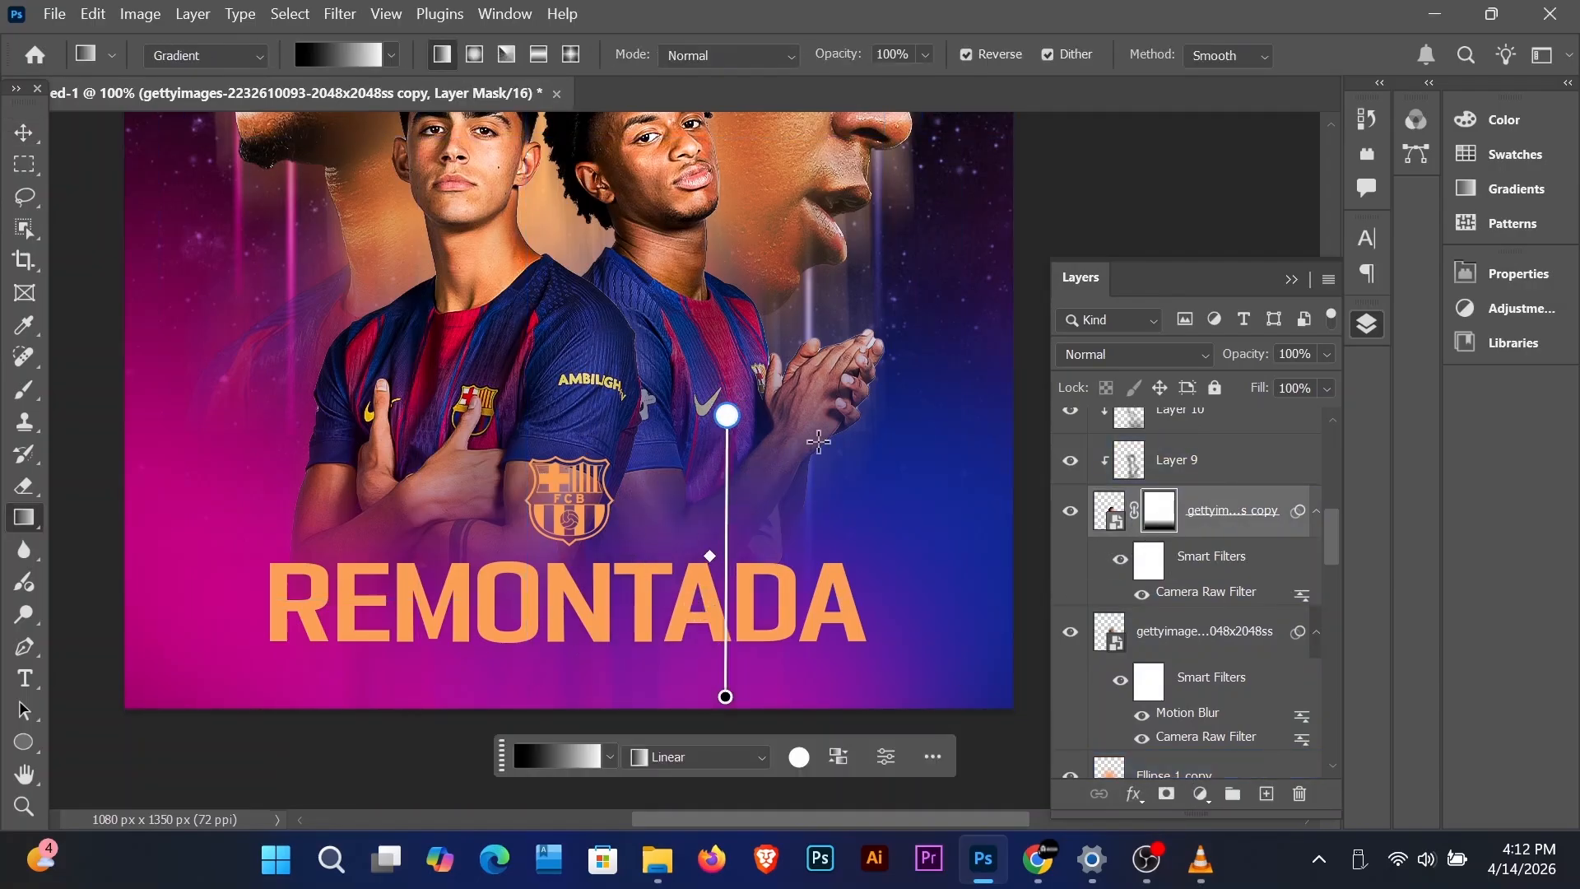
pyautogui.moveTo(713, 504); pyautogui.dragTo(712, 476)
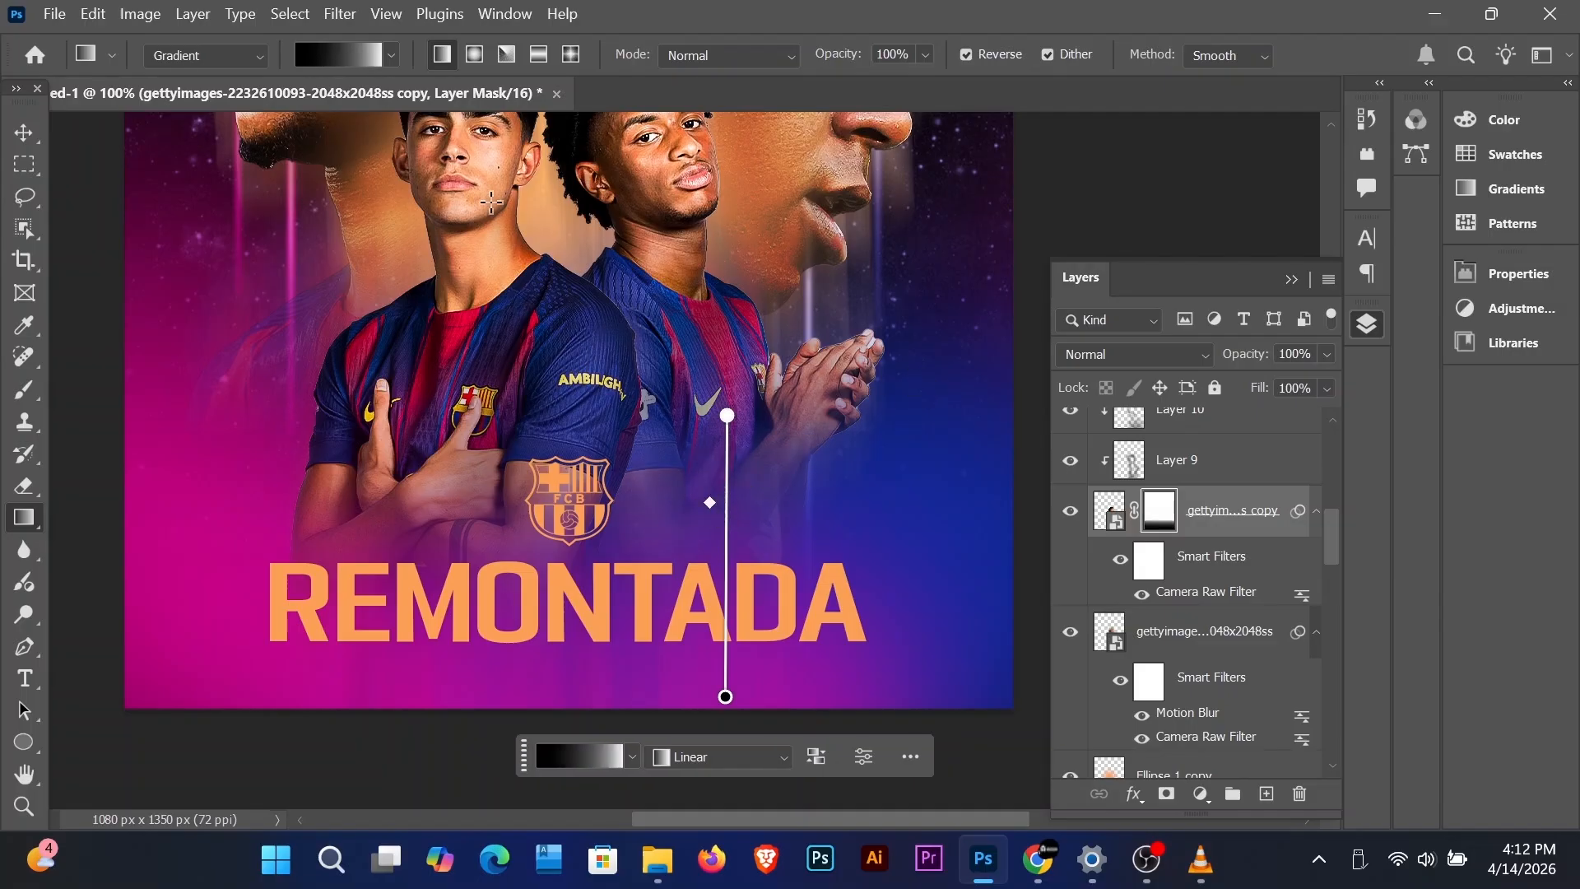
# Step: Shift the mask gradient's midpoint upward on the crossed-arms player's layer copy for a stronger fade
pyautogui.click(25, 130)
pyautogui.click(494, 321)
pyautogui.click(1161, 488)
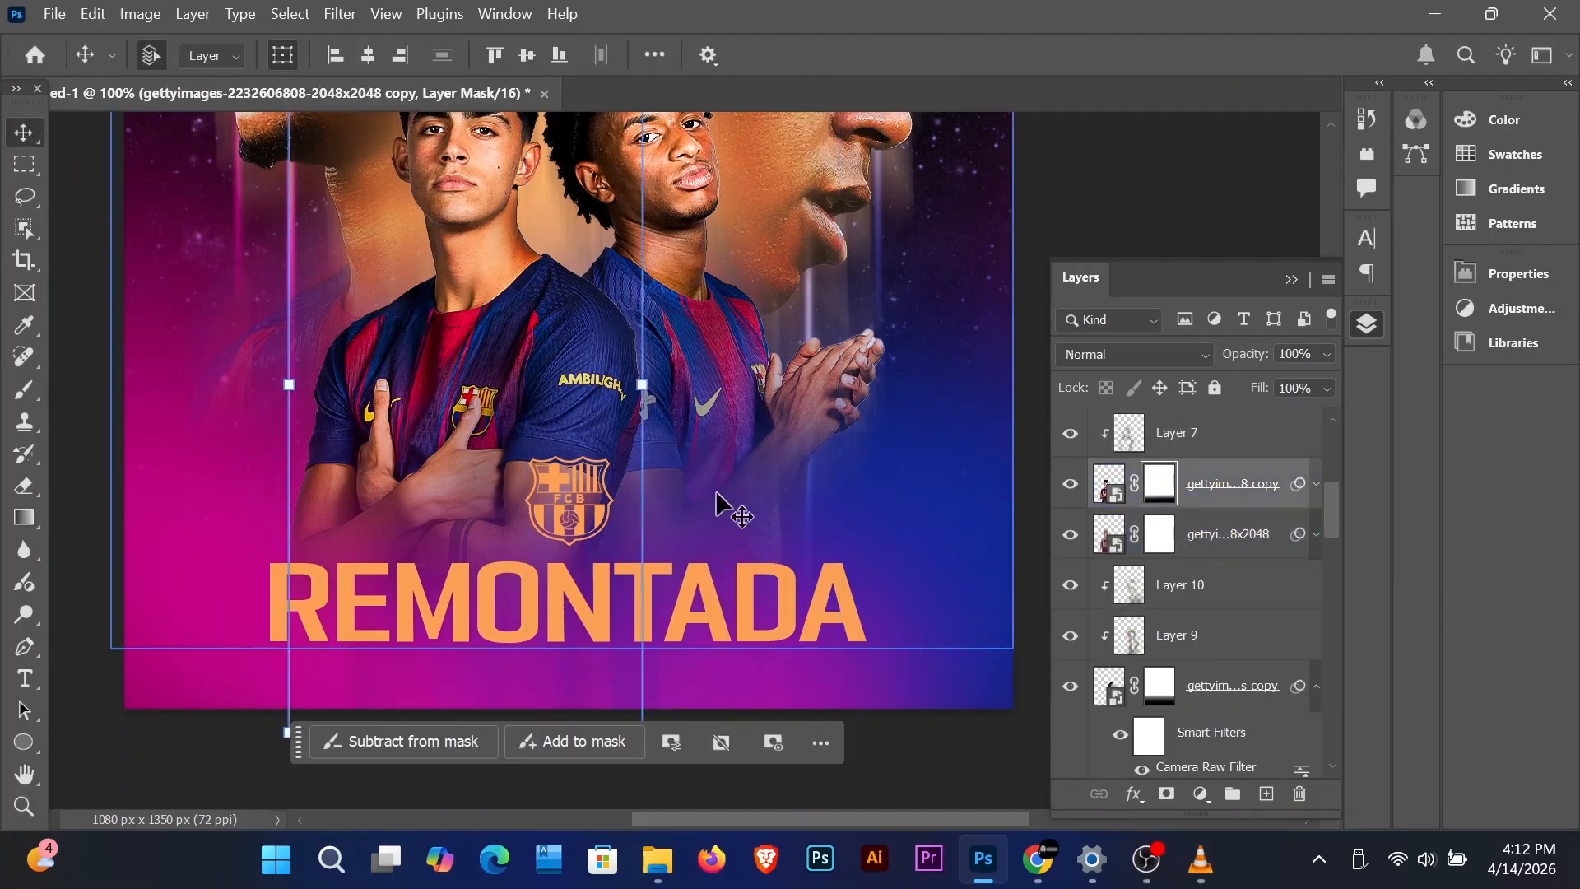
pyautogui.press('g')
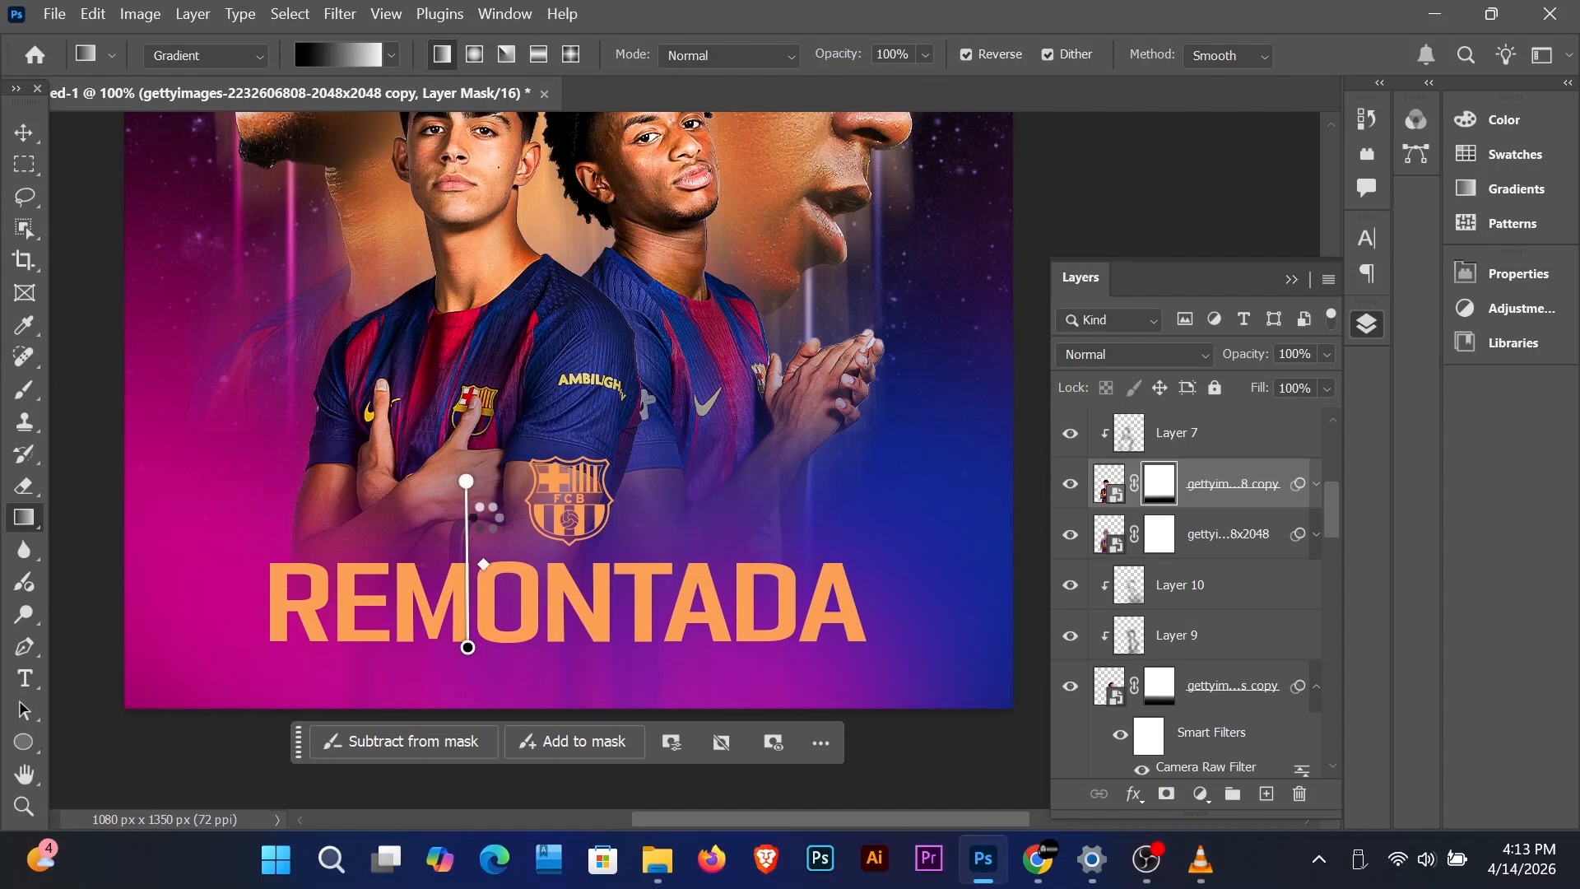
pyautogui.moveTo(485, 514); pyautogui.dragTo(489, 527)
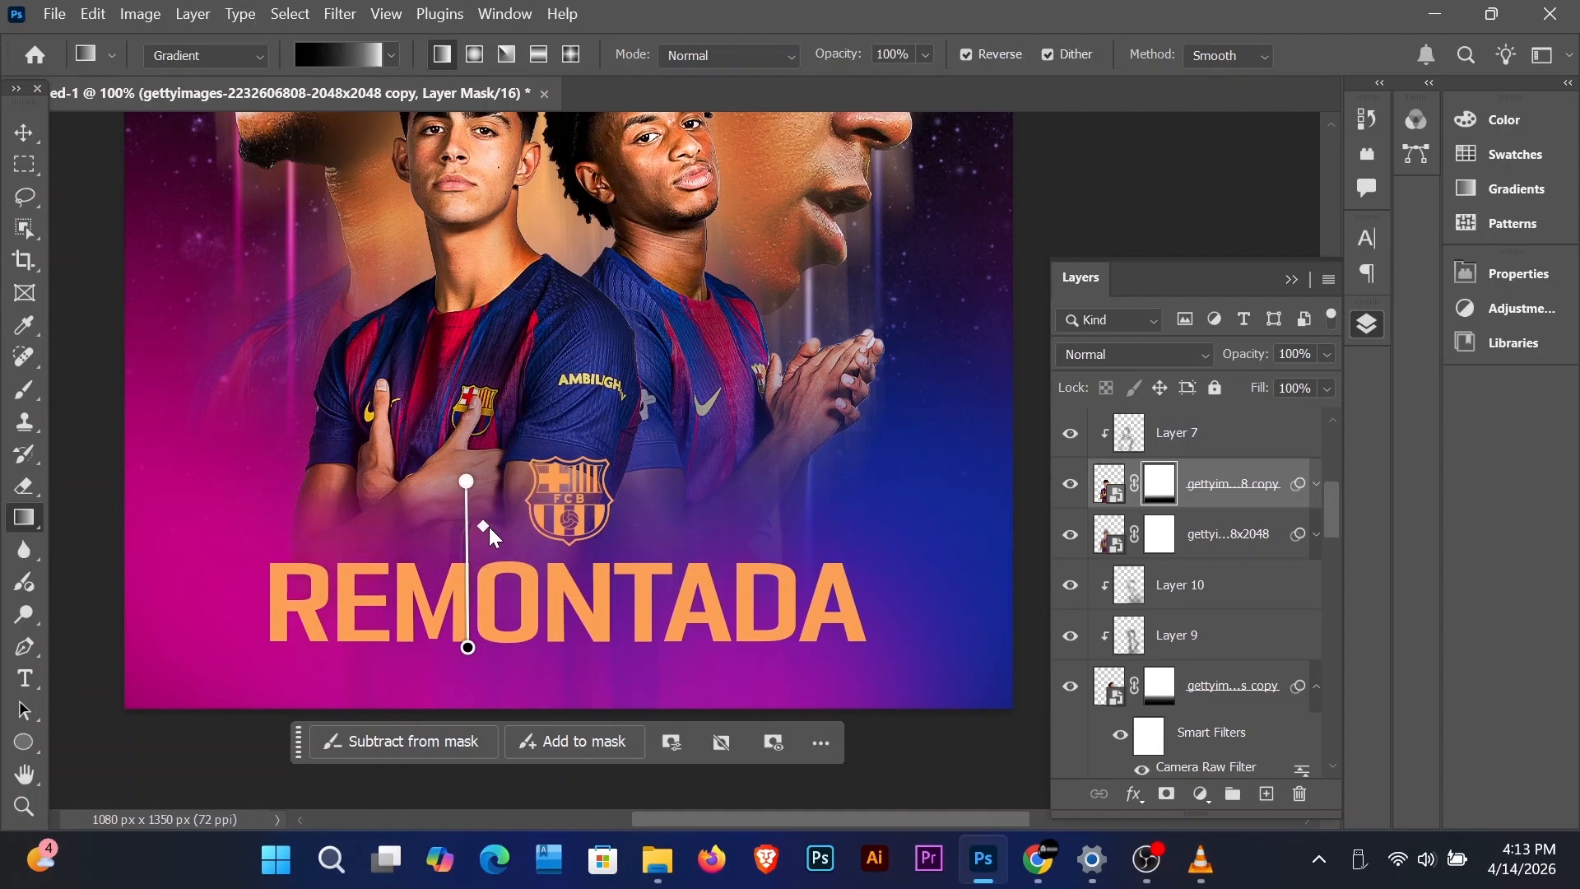
# Step: Scale the club logo and the REMONTADA text down together slightly
pyautogui.click(38, 133)
pyautogui.click(796, 519)
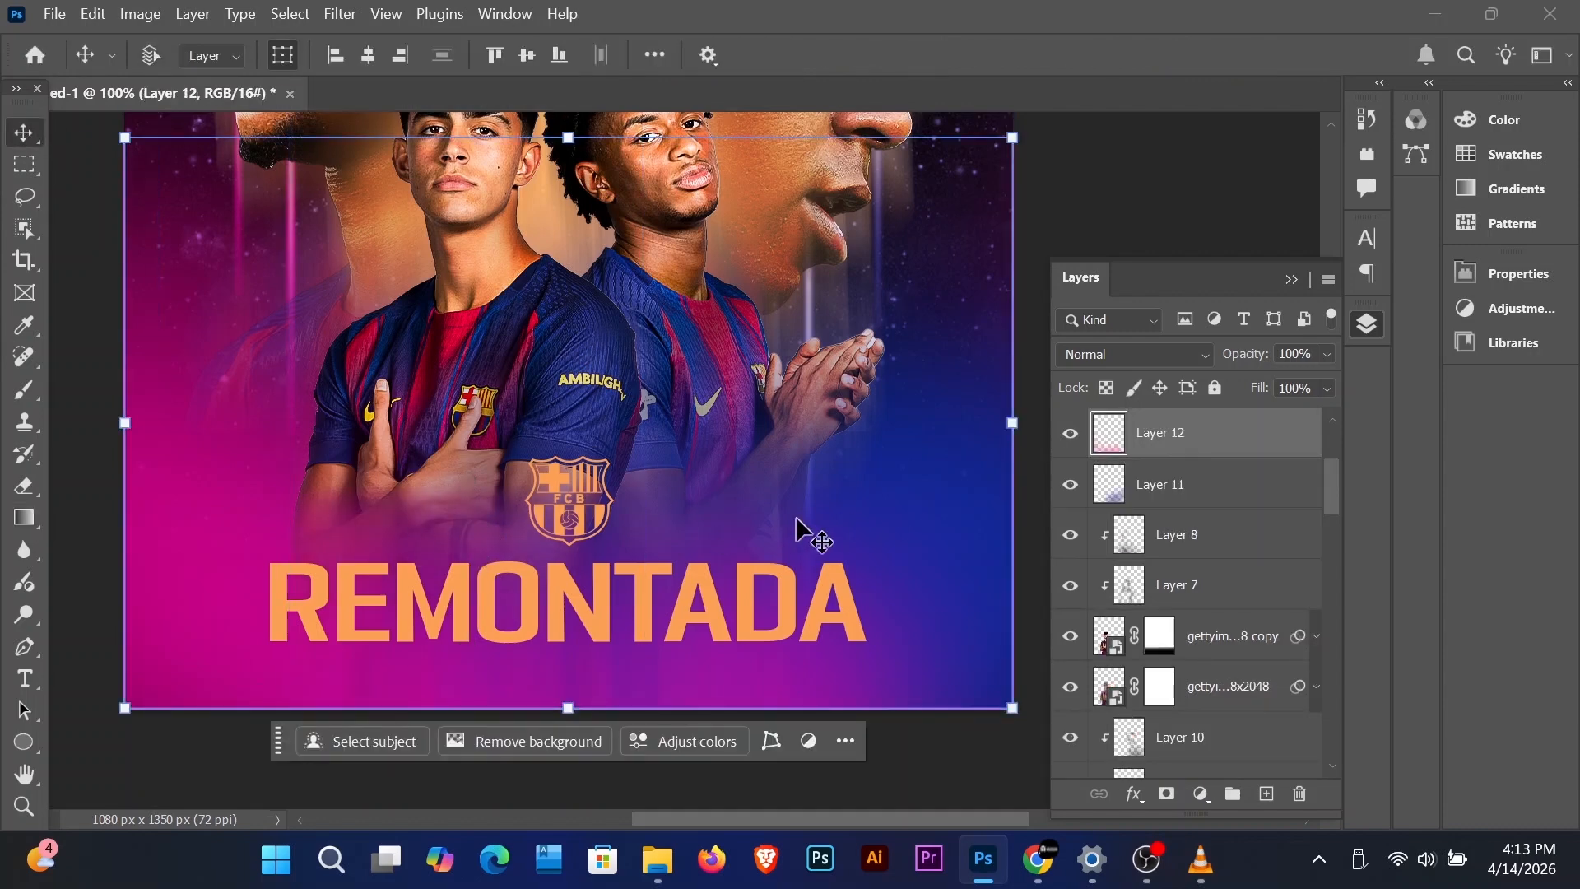
pyautogui.hotkey('ctrl', '-')
pyautogui.hotkey('ctrl', '-')
pyautogui.keyDown('shift'); pyautogui.click(659, 531); pyautogui.keyUp('shift')
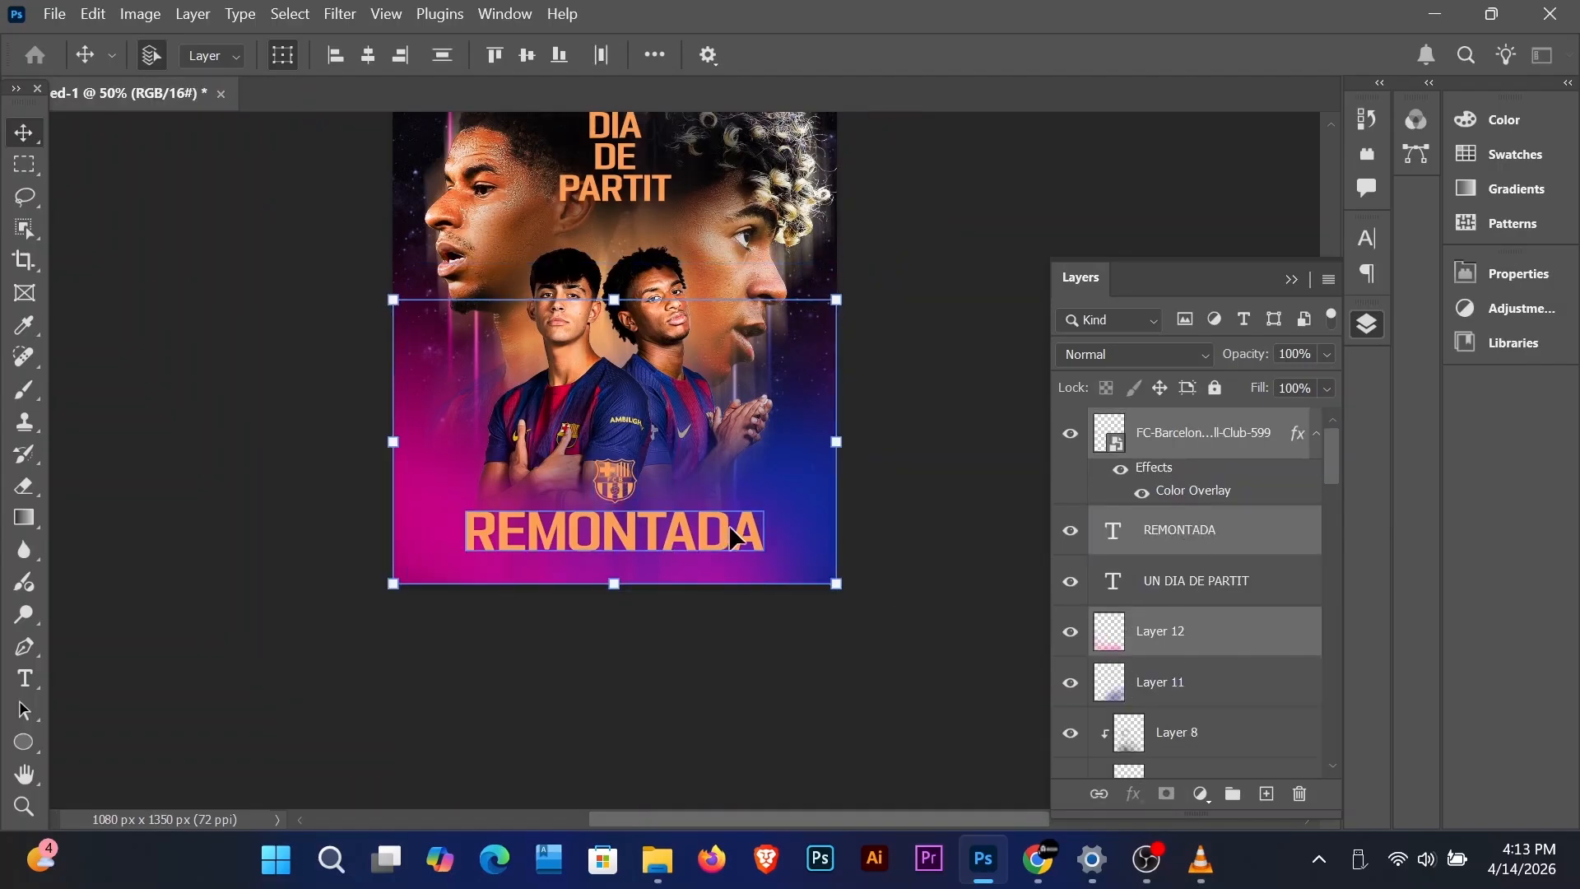
pyautogui.click(1217, 533)
pyautogui.click(1237, 447)
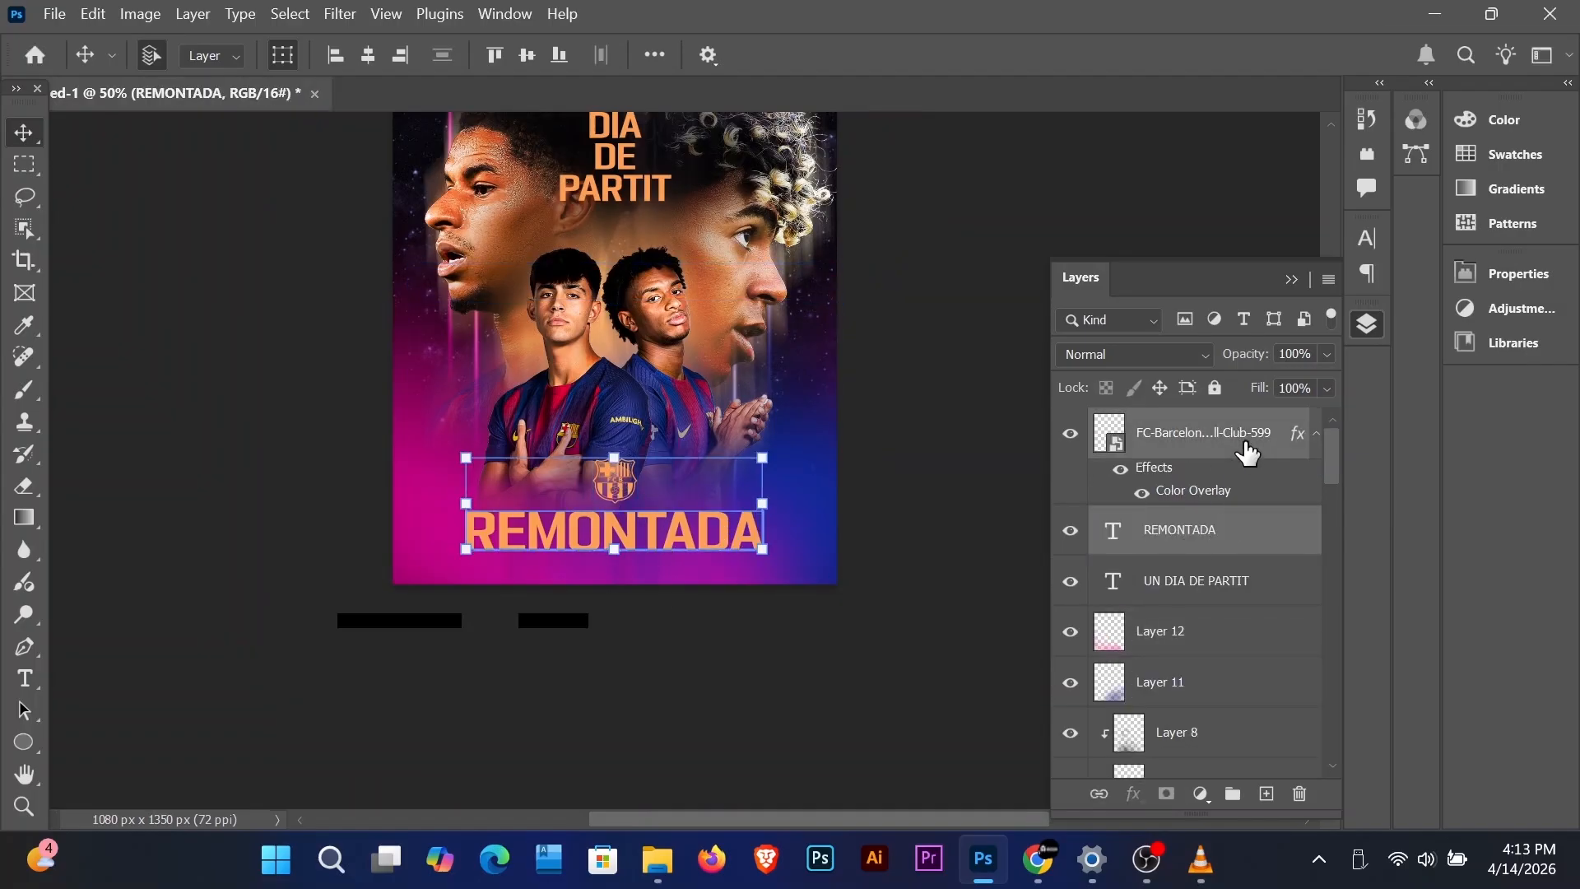
pyautogui.hotkey('ctrl', 't')
pyautogui.click(1224, 54)
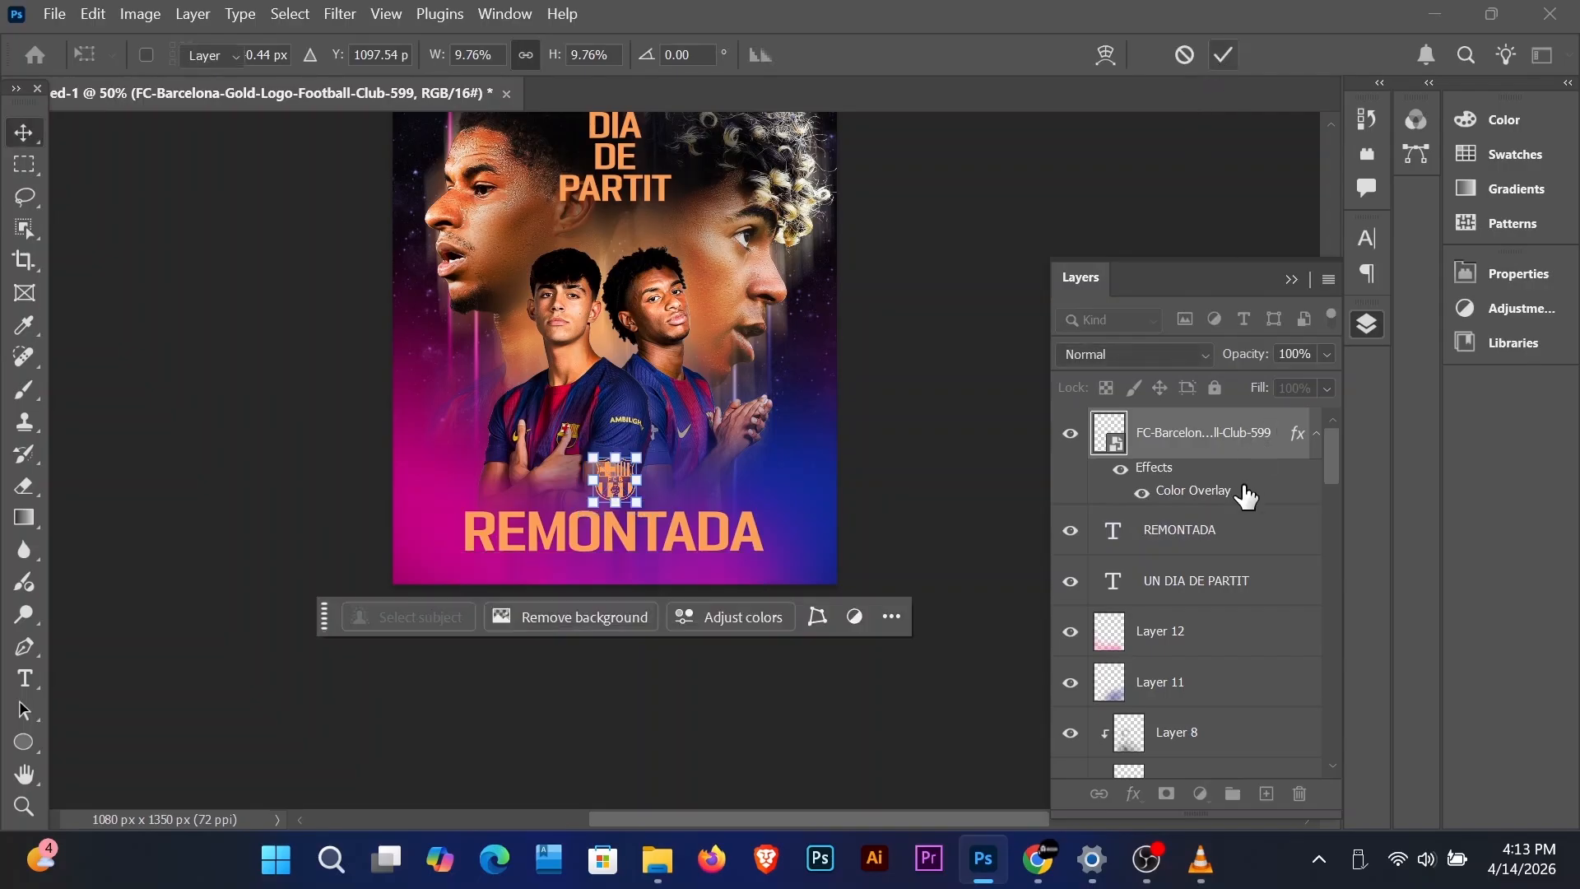
pyautogui.keyDown('ctrl'); pyautogui.click(1216, 531); pyautogui.keyUp('ctrl')
pyautogui.moveTo(749, 463); pyautogui.dragTo(707, 479)
pyautogui.press('Return')
# Step: Align the club logo and REMONTADA text on their horizontal centres and nudge both down slightly
pyautogui.click(367, 55)
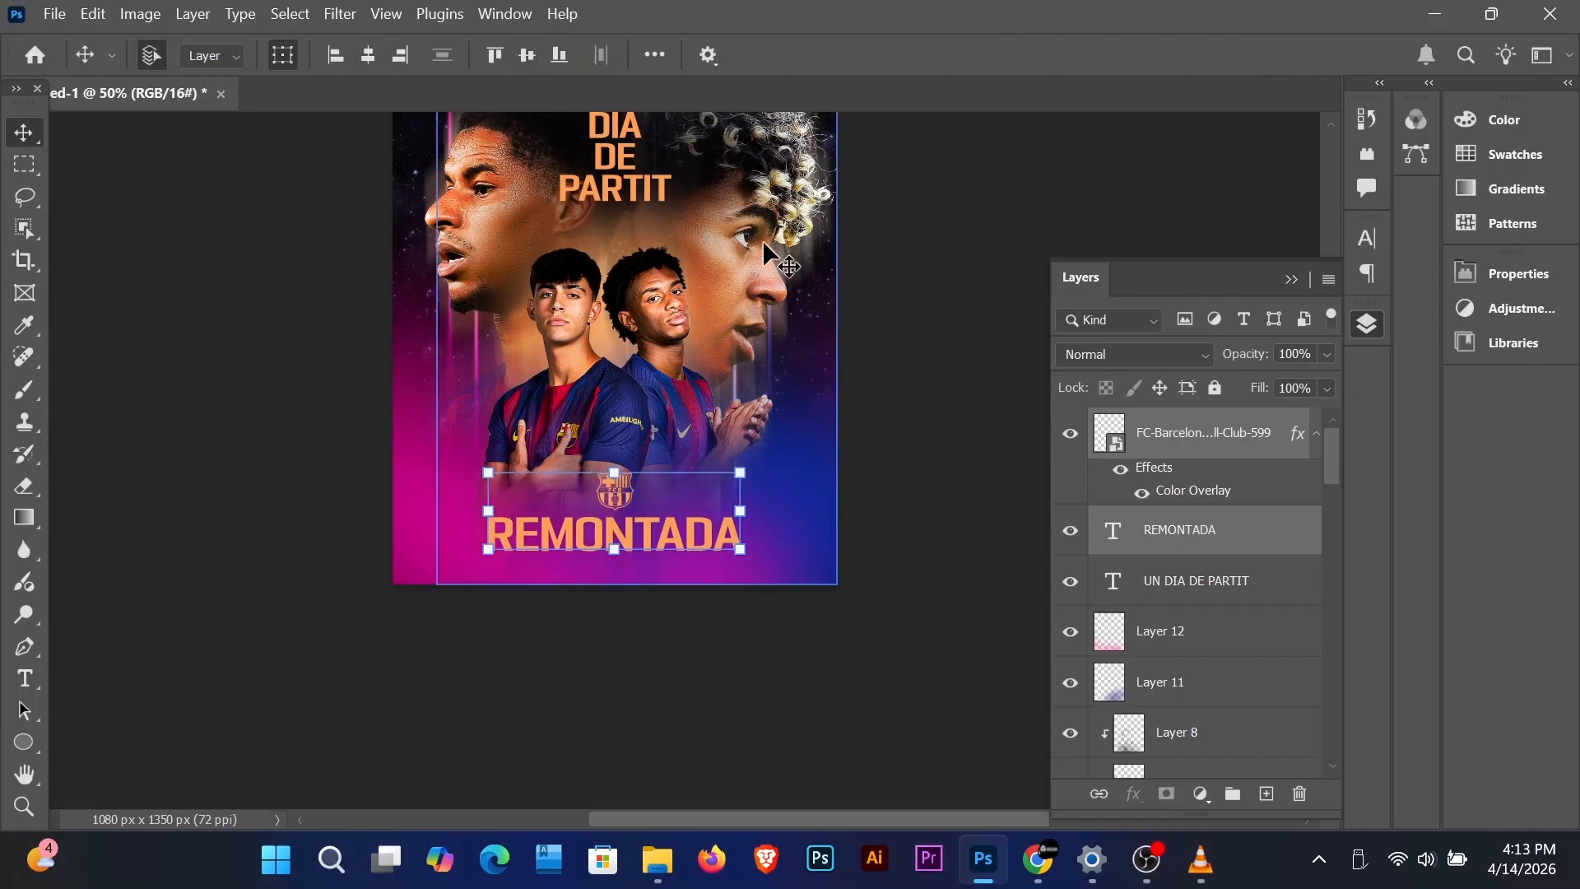
pyautogui.press('Down')
pyautogui.press('Down')
pyautogui.press('Down')
pyautogui.press('Down')
pyautogui.press('Down')
pyautogui.press('Down')
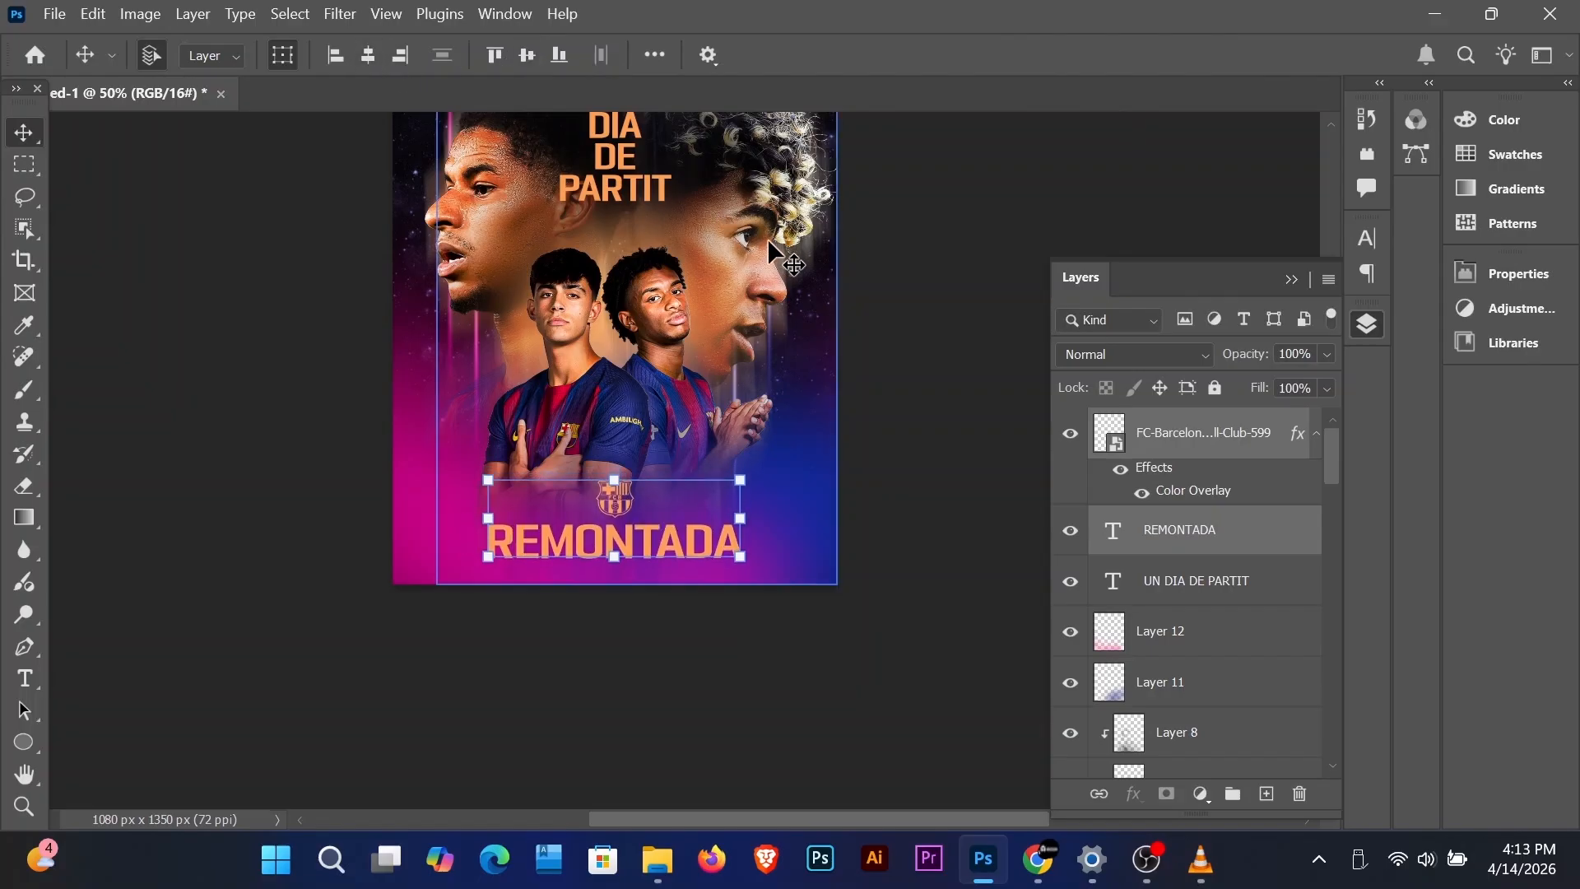
# Step: Move the UN DIA DE PARTIT title up slightly
pyautogui.click(970, 258)
pyautogui.scroll(1, 969, 258)
pyautogui.moveTo(624, 264); pyautogui.dragTo(625, 247)
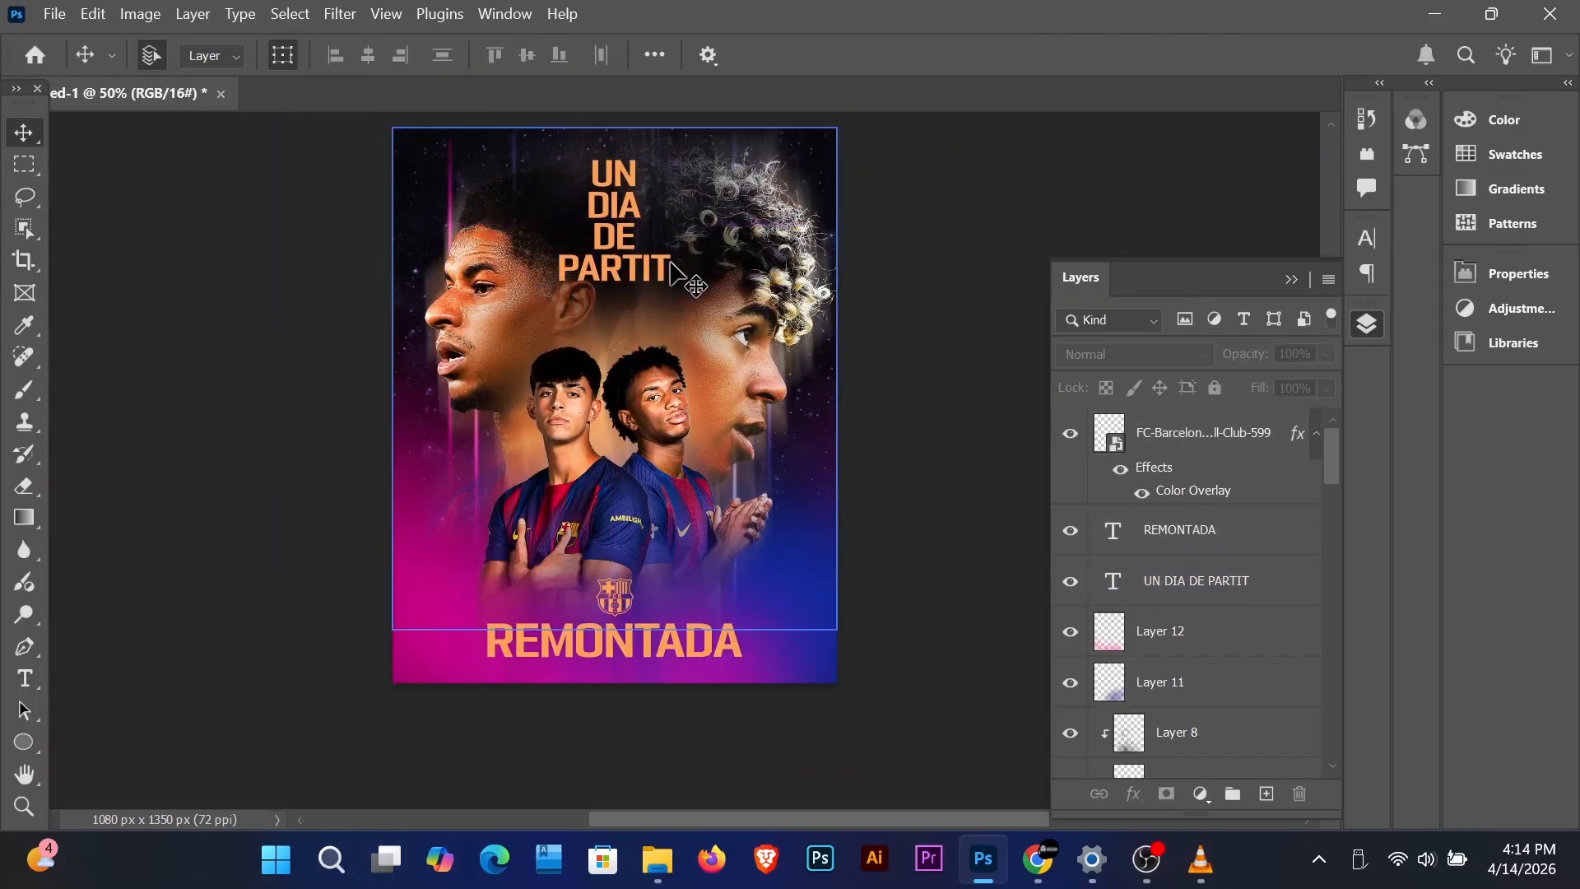
# Step: Darken the area around the title on Layer 6 with a soft 500 px brush at 36% opacity
pyautogui.click(531, 307)
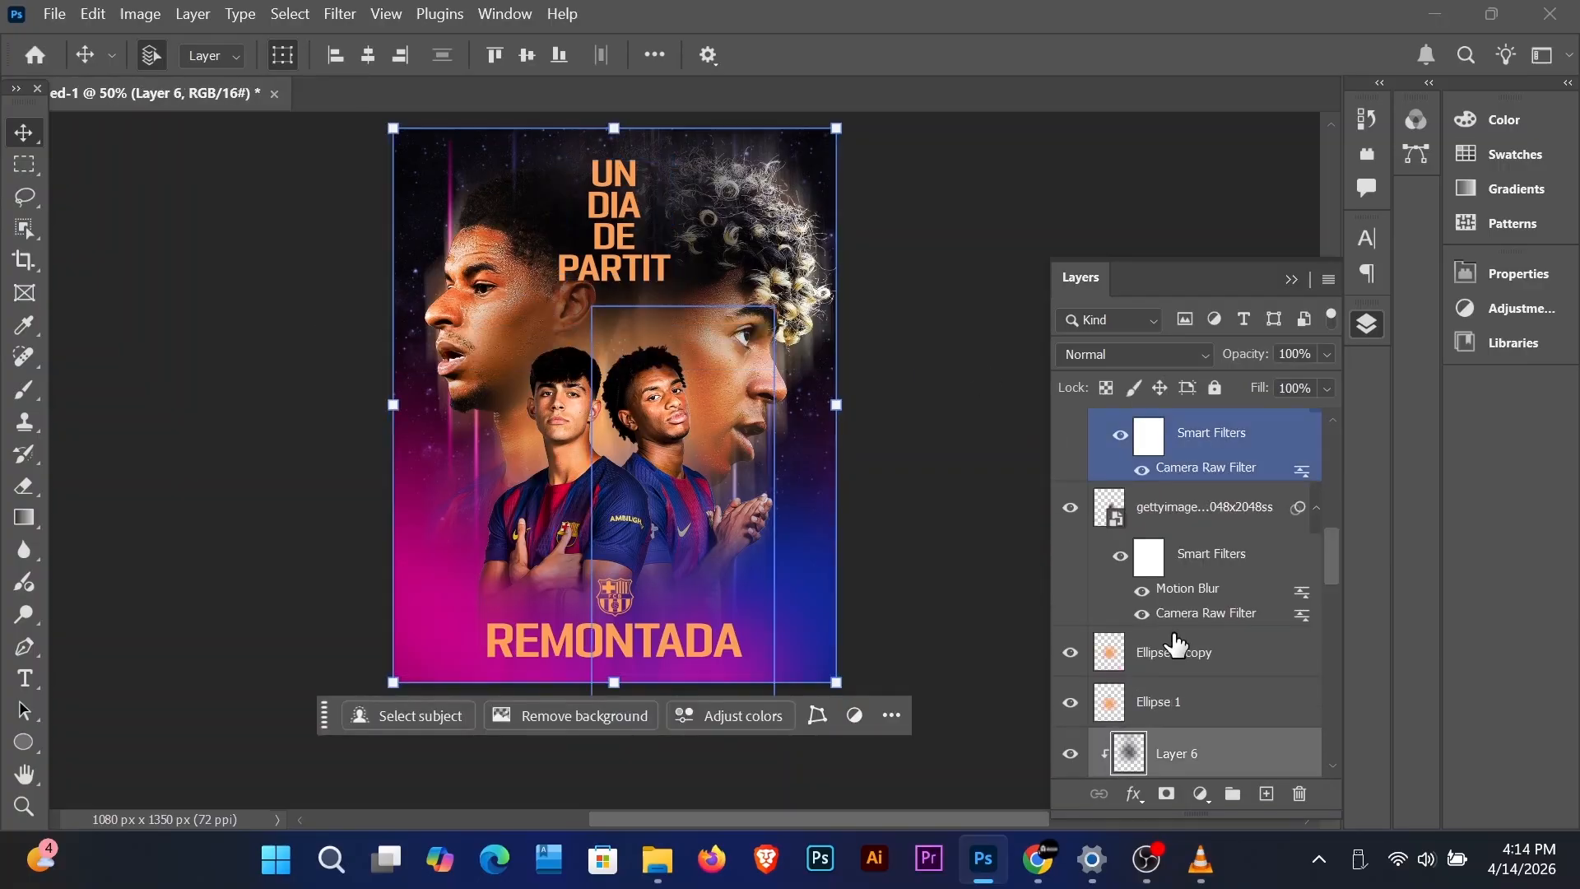
pyautogui.scroll(-4, 1175, 642)
pyautogui.scroll(1, 1159, 493)
pyautogui.press('b')
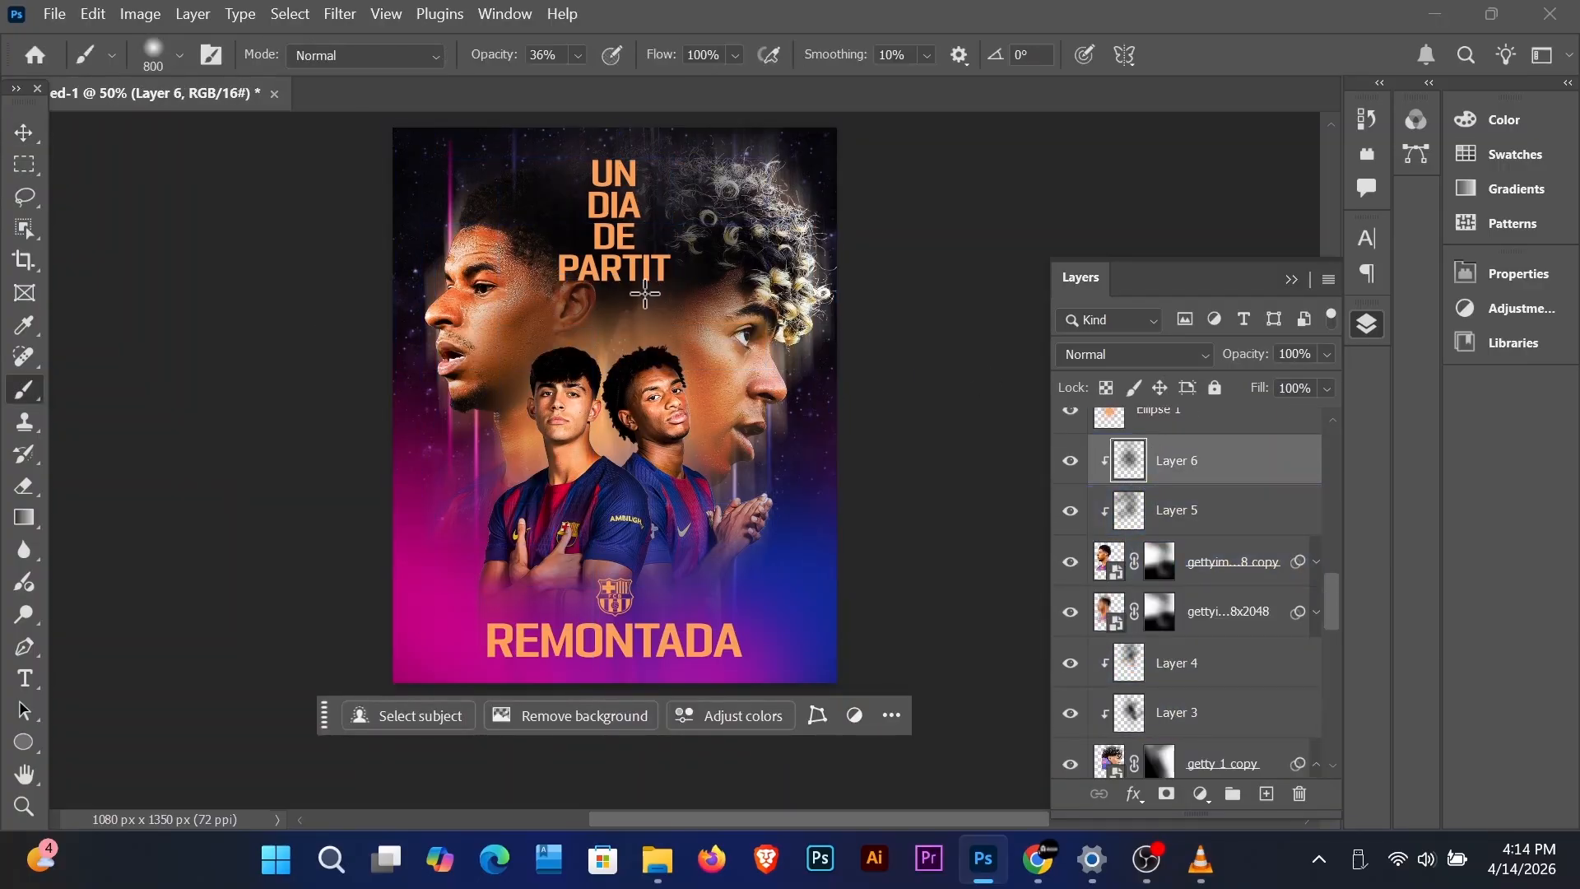
pyautogui.press('i')
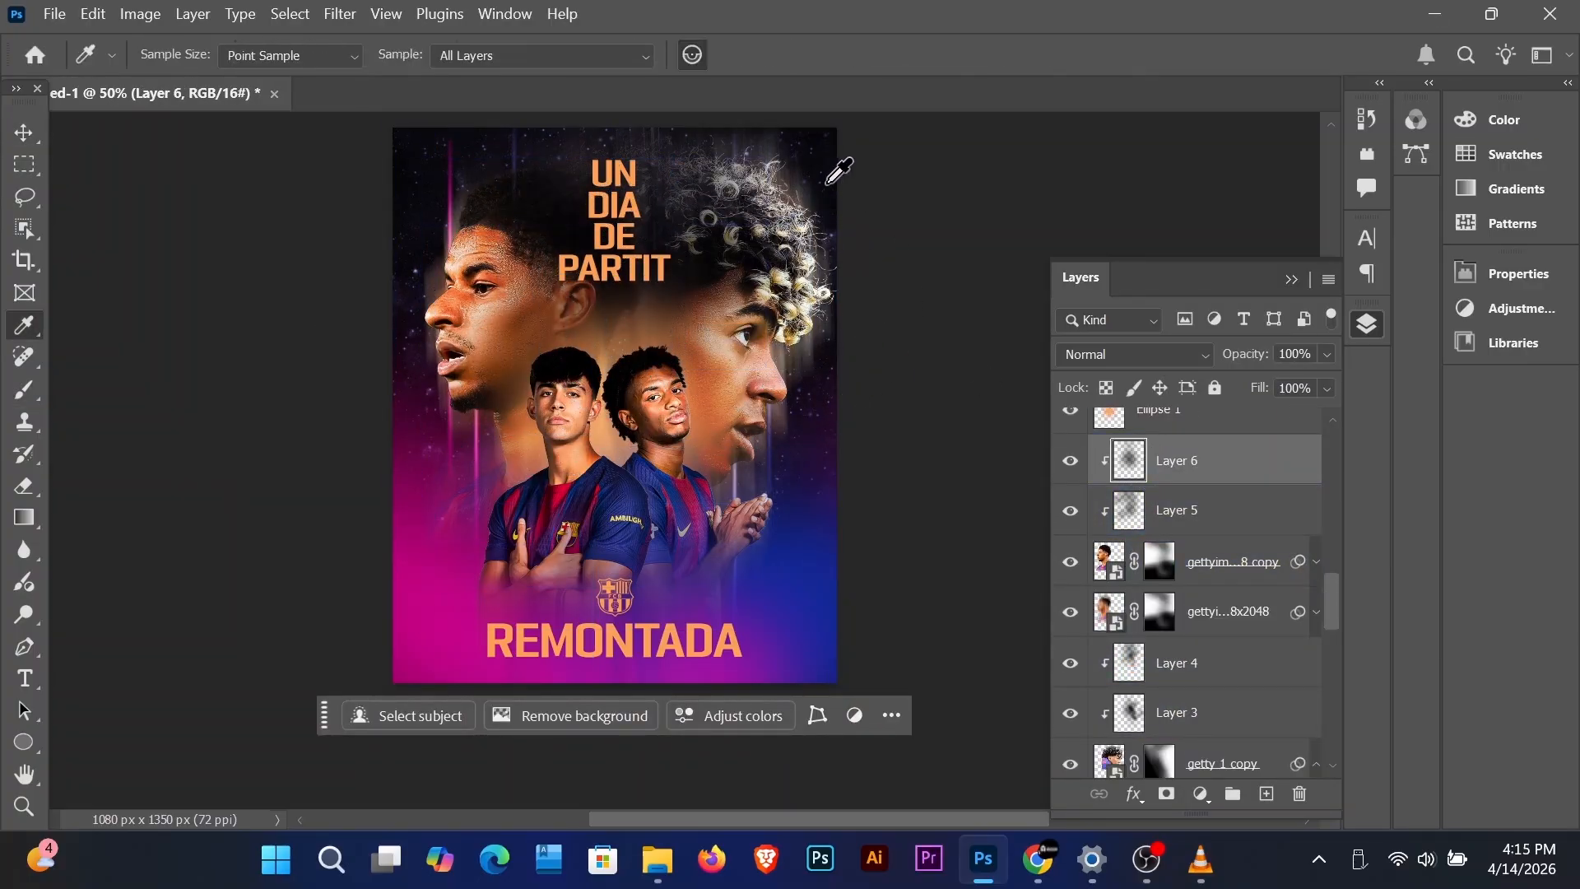
pyautogui.press('b')
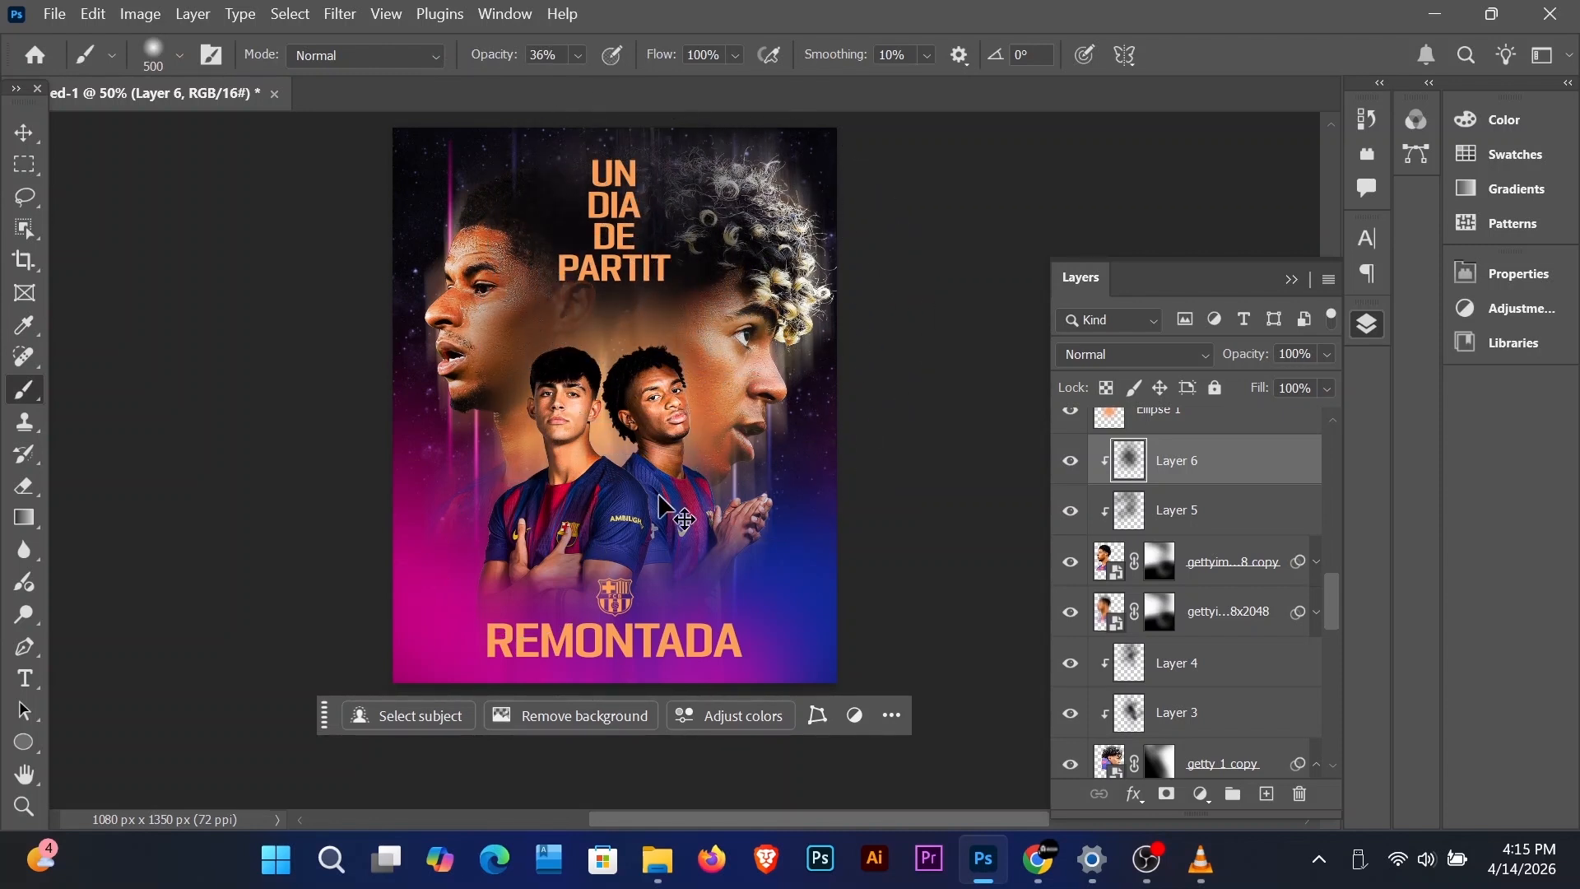
# Step: Lower the UN DIA DE PARTIT title slightly between the two large faces
pyautogui.press('v')
pyautogui.click(619, 257)
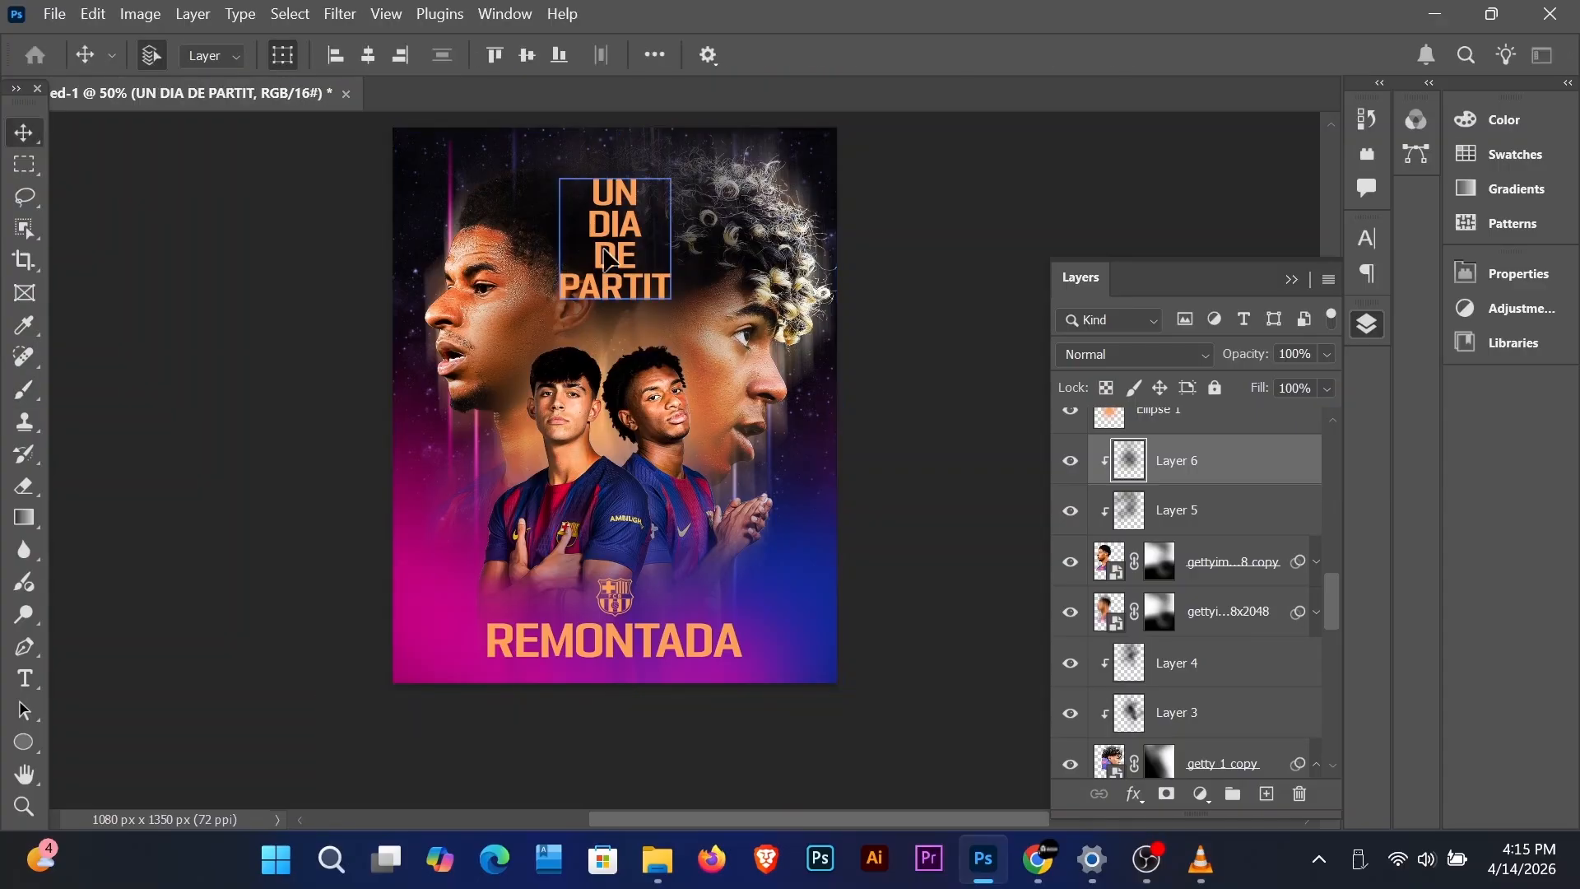
pyautogui.scroll(1, 1185, 486)
pyautogui.click(1182, 423)
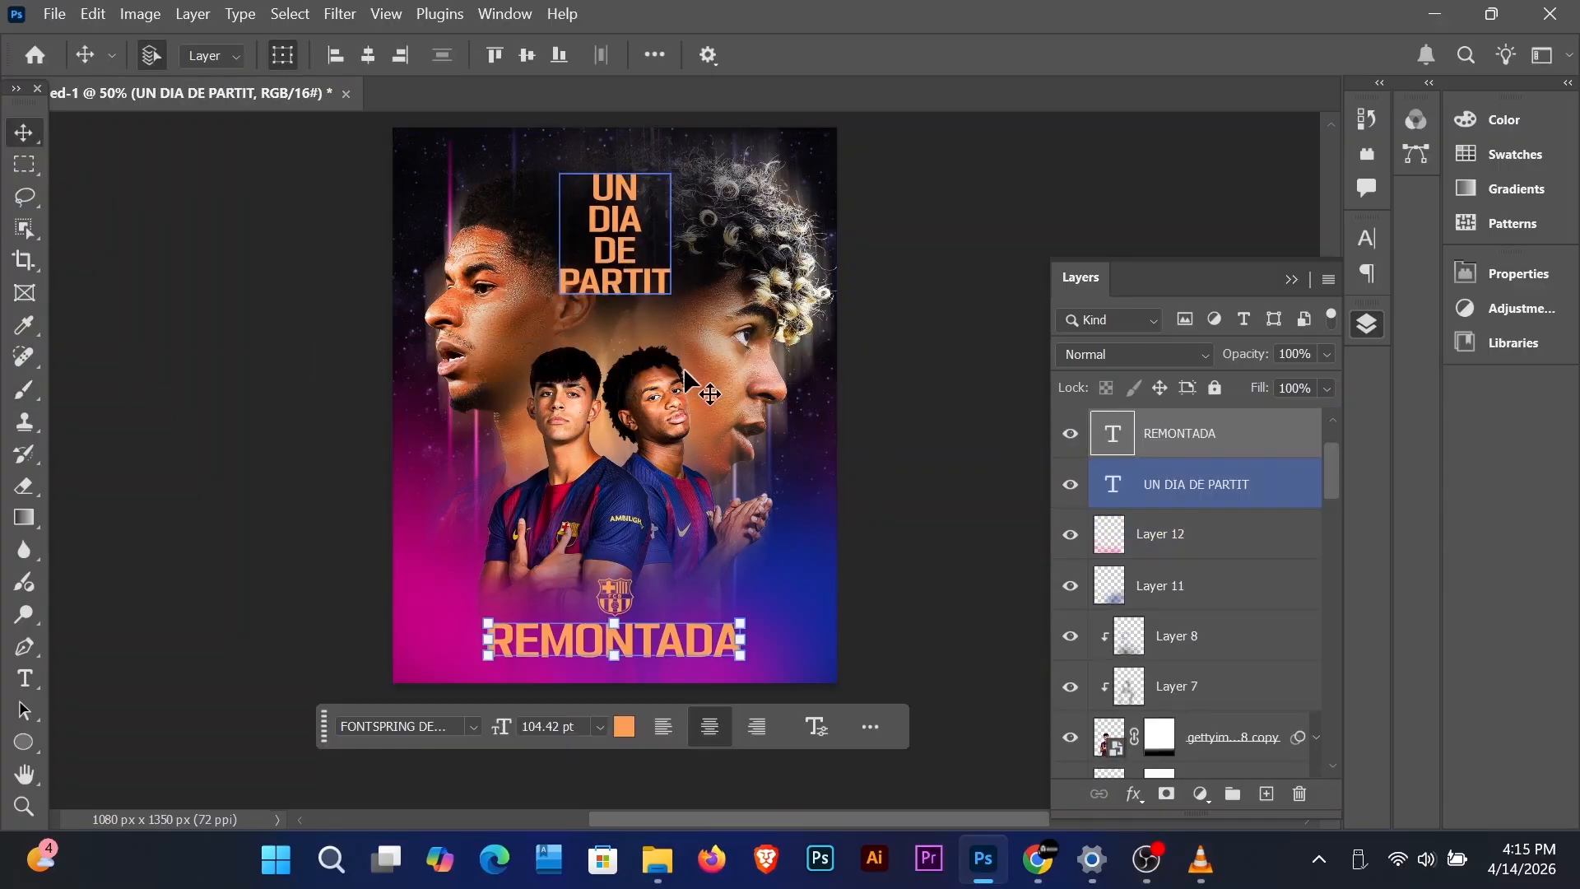
# Step: Add more soft shading beneath the word PARTIT on Layer 6 with the 500 px brush at 36% opacity
pyautogui.click(706, 390)
pyautogui.scroll(-2, 1221, 656)
pyautogui.press('b')
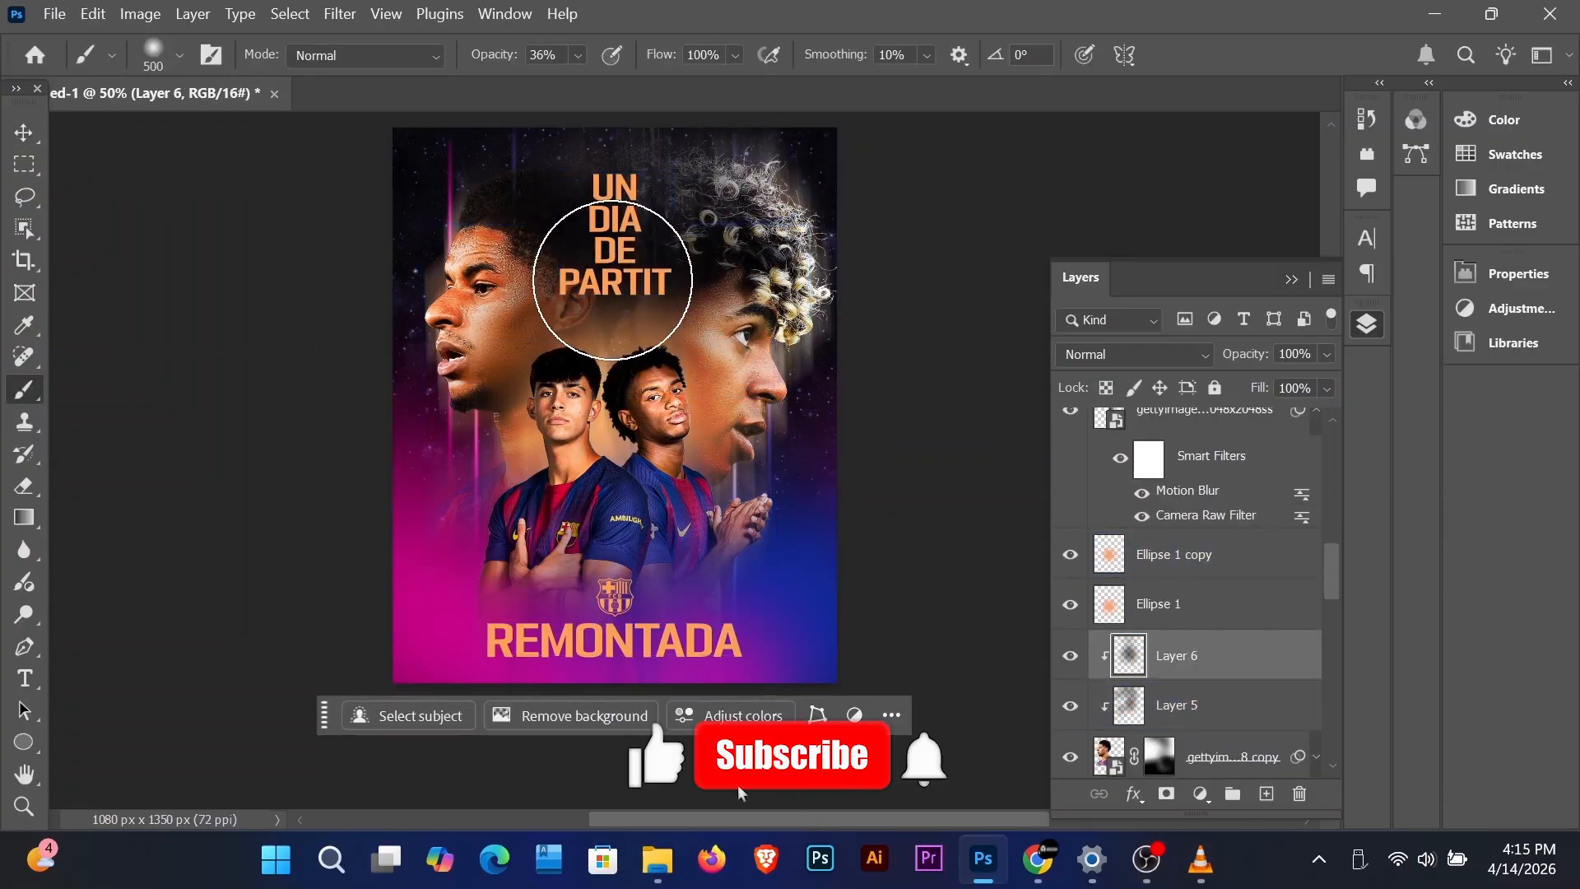